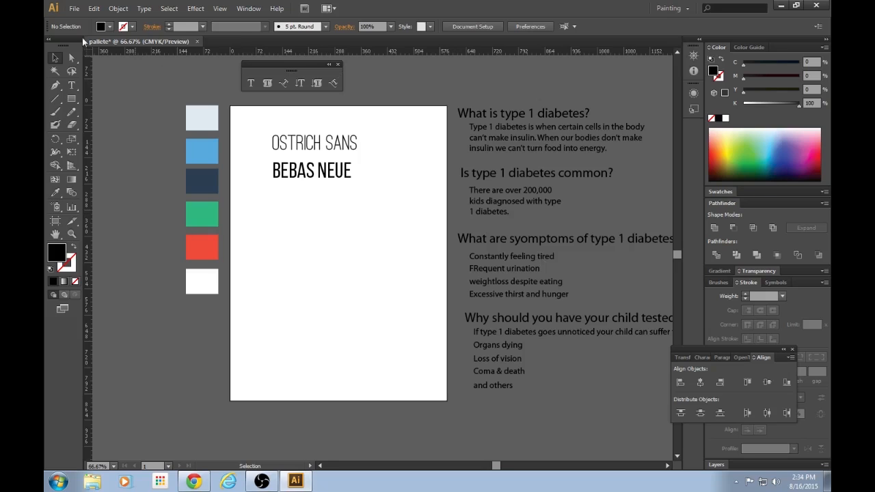
# Create a new document named type-1-diabetes-infographic-supacool using the Print profile and A4 size
pyautogui.click(73, 8)
pyautogui.click(92, 18)
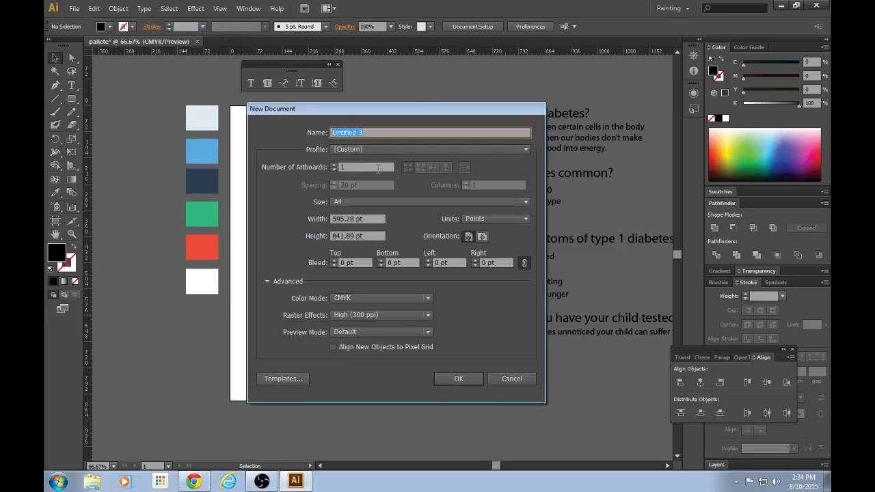
pyautogui.write('type-1-diabetes-infographic-supacool')
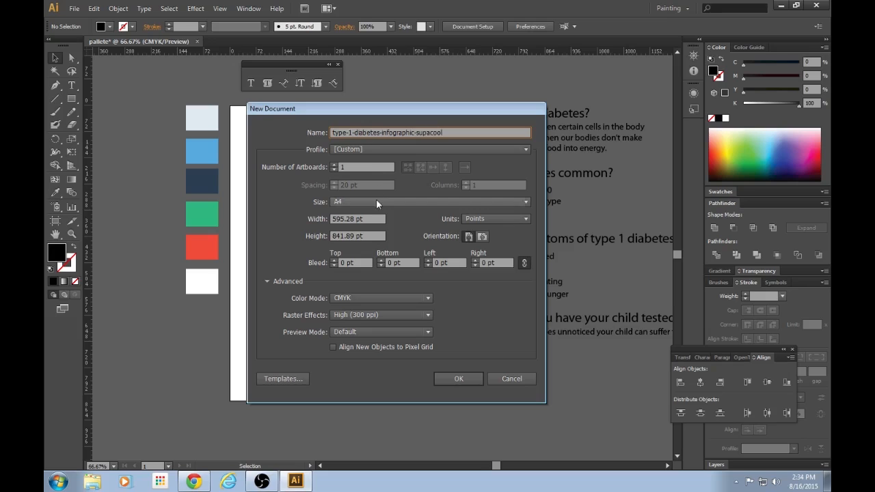
pyautogui.click(370, 150)
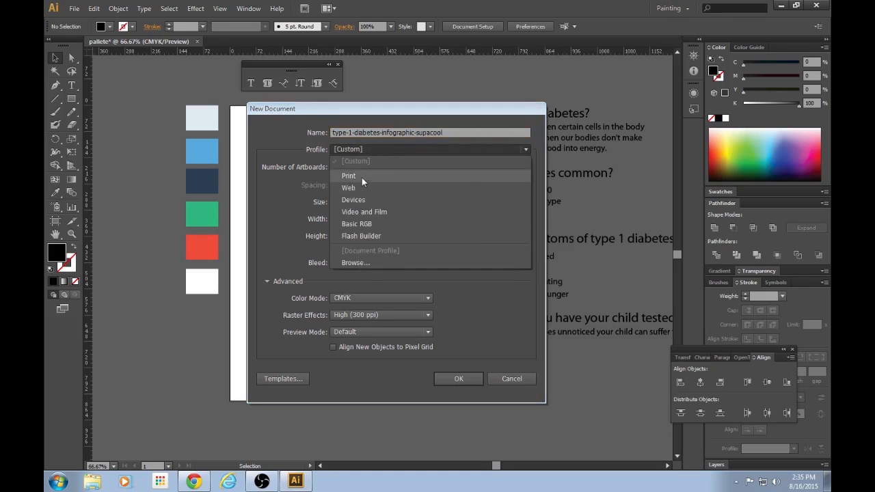
pyautogui.click(361, 175)
pyautogui.click(384, 202)
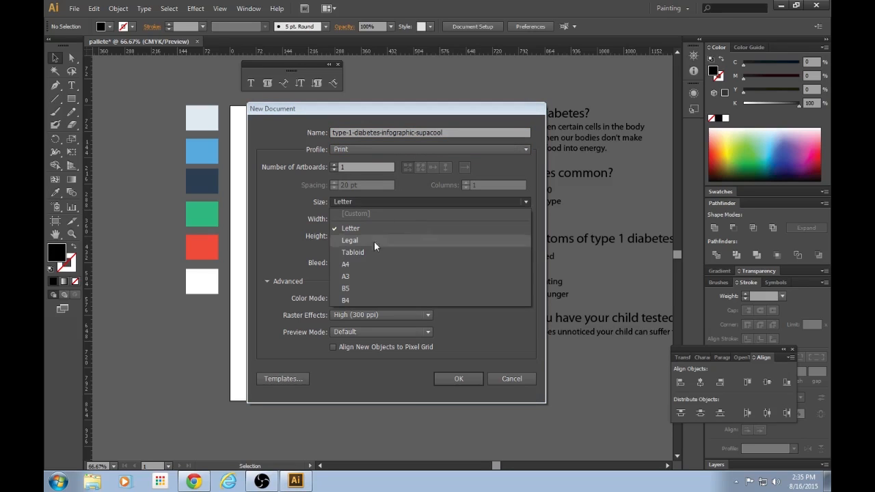
pyautogui.click(360, 264)
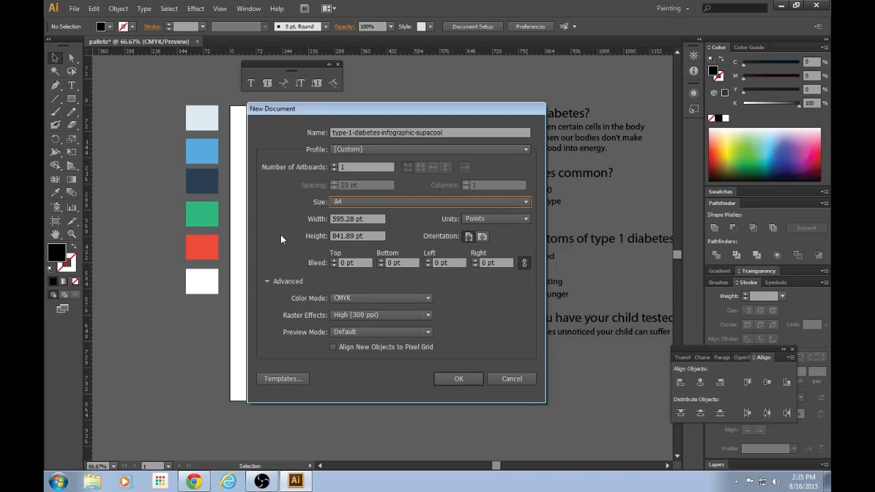
pyautogui.click(458, 380)
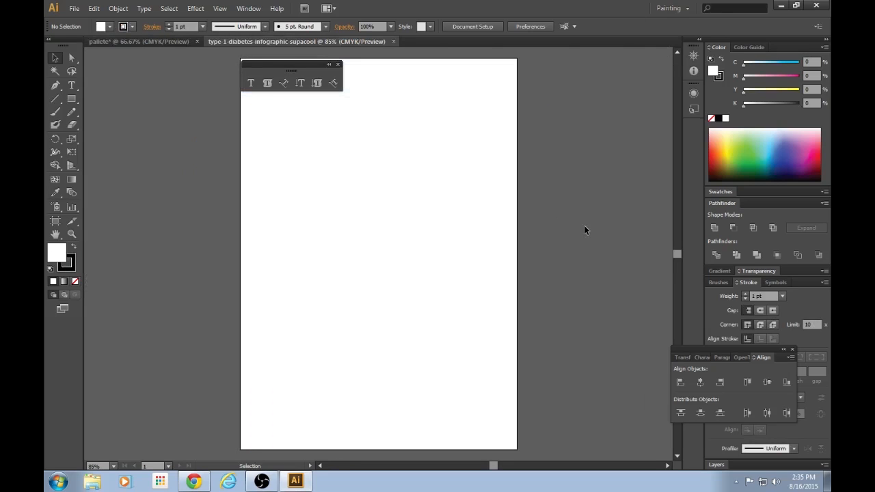
# Switch to the pallete document and examine its colour swatches, sample fonts and infographic text
pyautogui.hotkey('ctrl', '-')
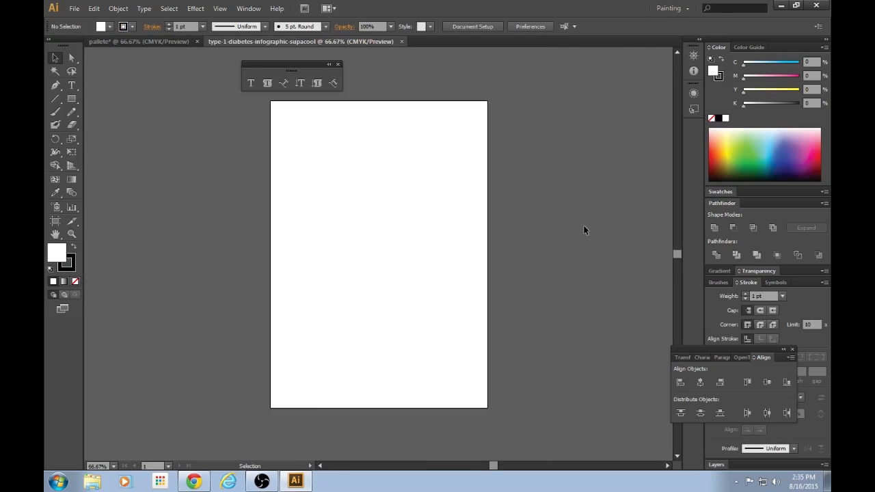
pyautogui.click(164, 42)
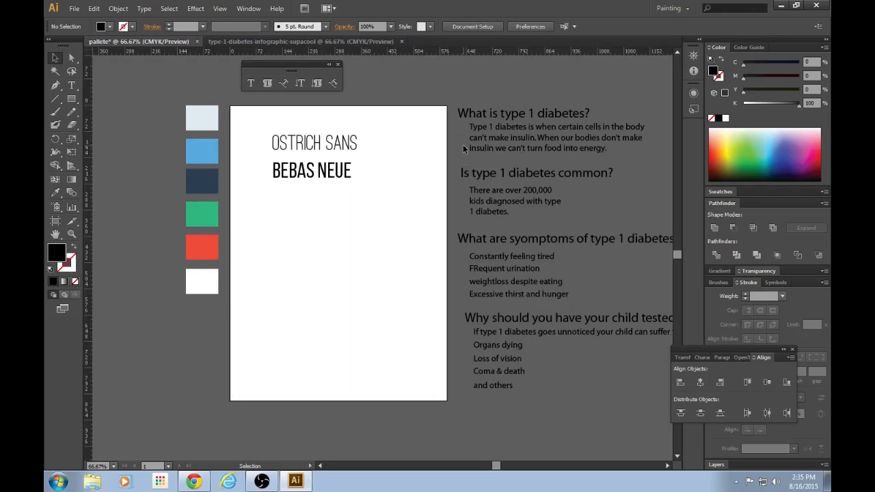
pyautogui.scroll(2, 477, 137)
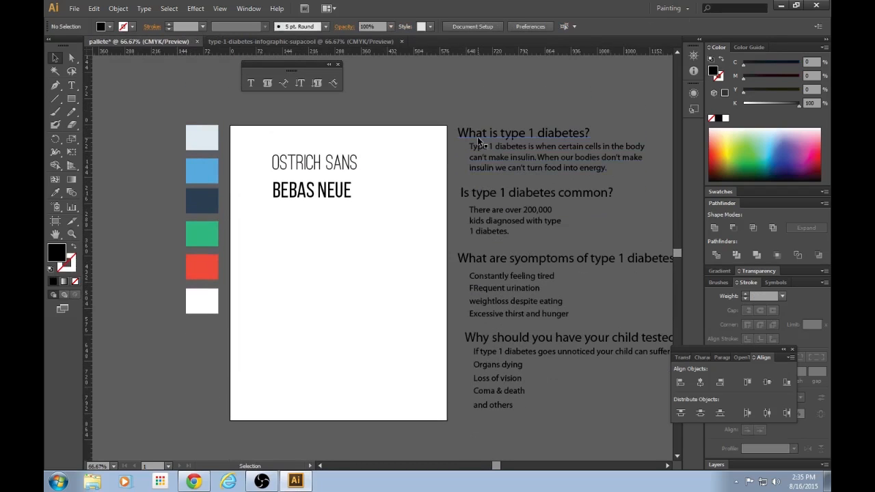
pyautogui.moveTo(168, 118); pyautogui.dragTo(206, 412)
pyautogui.click(246, 347)
pyautogui.click(304, 197)
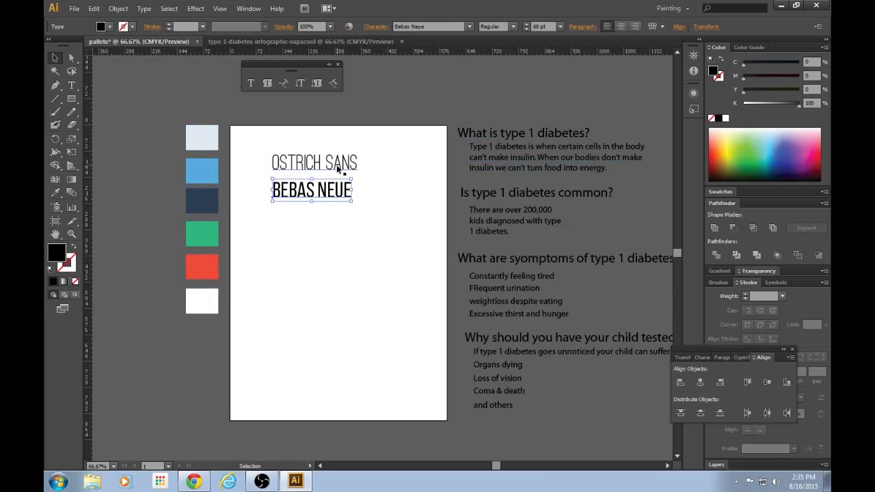
pyautogui.click(382, 130)
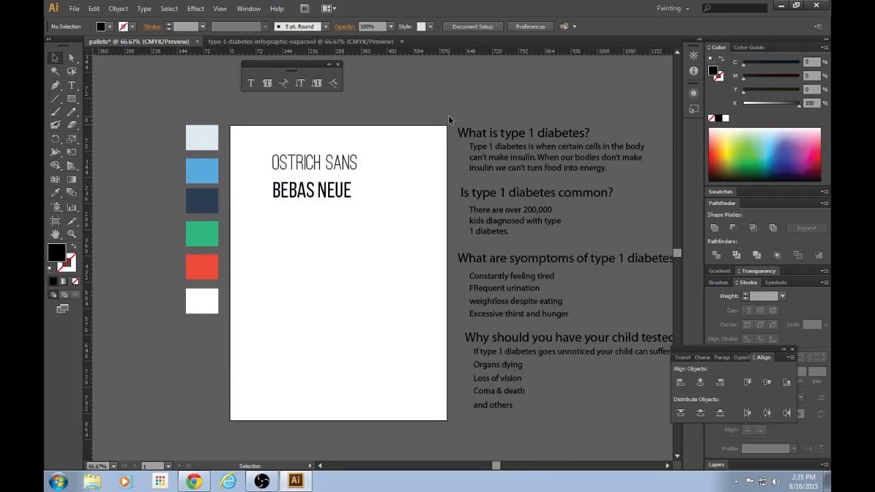
pyautogui.click(556, 396)
pyautogui.click(570, 414)
pyautogui.scroll(1, 570, 409)
# Copy the six colour swatches from the pallete document into the infographic document and place them beside the artboard's left edge
pyautogui.moveTo(183, 129); pyautogui.dragTo(187, 386)
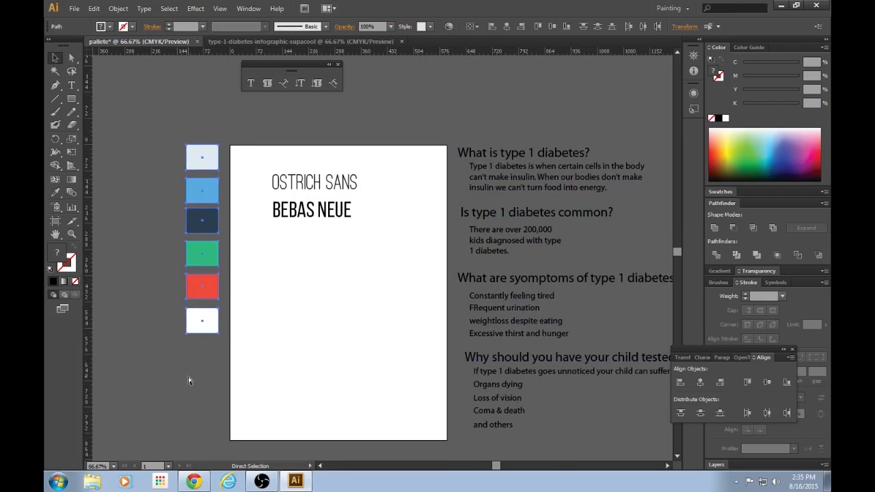
pyautogui.click(320, 41)
pyautogui.hotkey('ctrl', 'v')
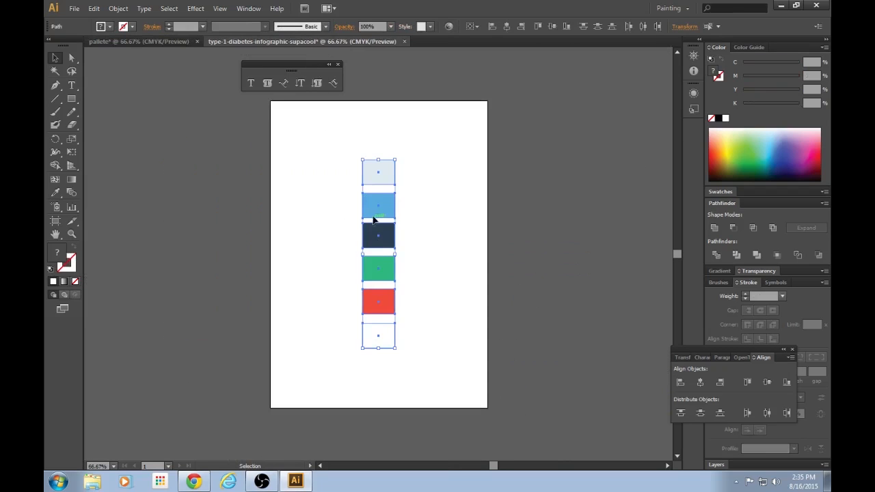
pyautogui.click(455, 201)
pyautogui.moveTo(375, 146); pyautogui.dragTo(429, 396)
pyautogui.moveTo(386, 275); pyautogui.dragTo(234, 223)
pyautogui.click(483, 246)
pyautogui.scroll(1, 220, 120)
# Copy the font samples and diabetes text from the pallete document into the infographic document and shift them toward the artboard's right side
pyautogui.click(140, 41)
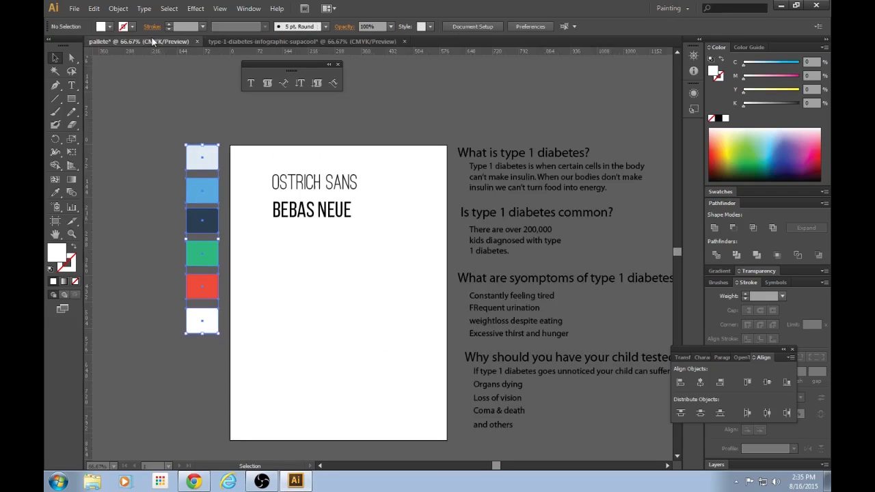
pyautogui.moveTo(321, 109); pyautogui.dragTo(530, 431)
pyautogui.hotkey('ctrl', 'c')
pyautogui.click(298, 39)
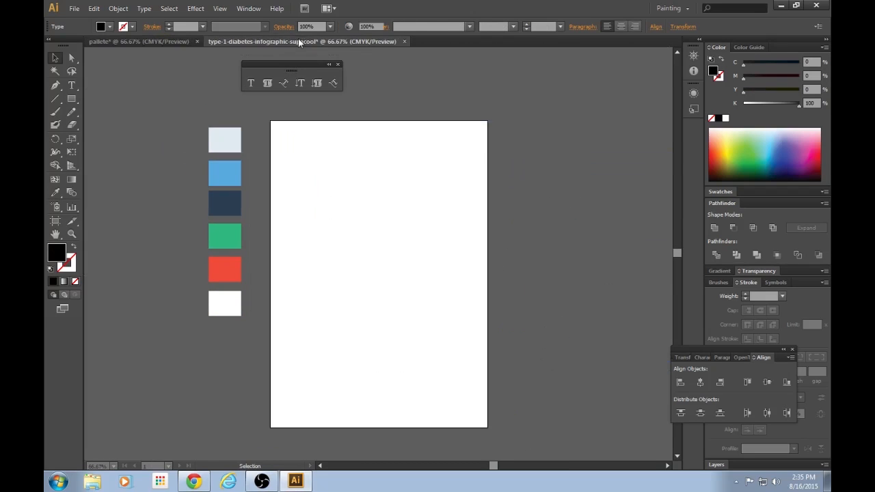
pyautogui.hotkey('ctrl', 'v')
pyautogui.moveTo(426, 248); pyautogui.dragTo(607, 262)
pyautogui.moveTo(494, 466); pyautogui.dragTo(497, 466)
pyautogui.click(517, 442)
# Move the Ostrich Sans and Bebas Neue font samples off the artboard to just above its upper left corner
pyautogui.scroll(3, 412, 350)
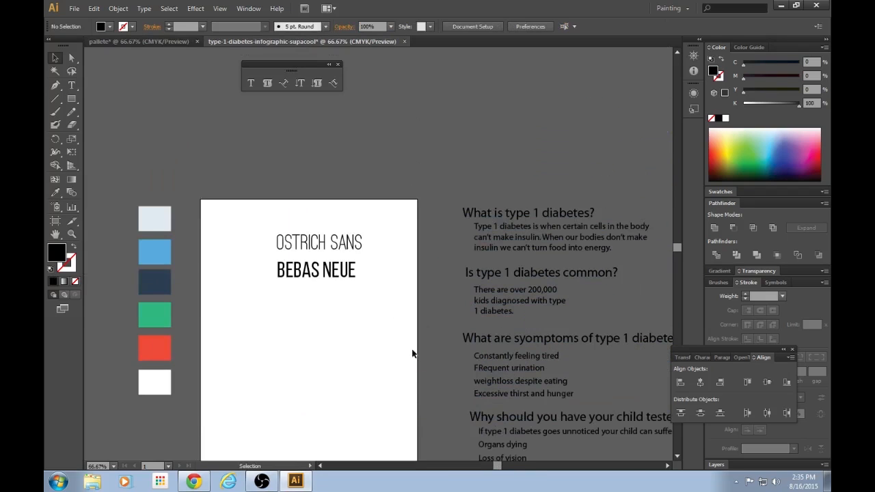
pyautogui.moveTo(423, 205); pyautogui.dragTo(328, 329)
pyautogui.moveTo(334, 237); pyautogui.dragTo(260, 141)
pyautogui.click(457, 159)
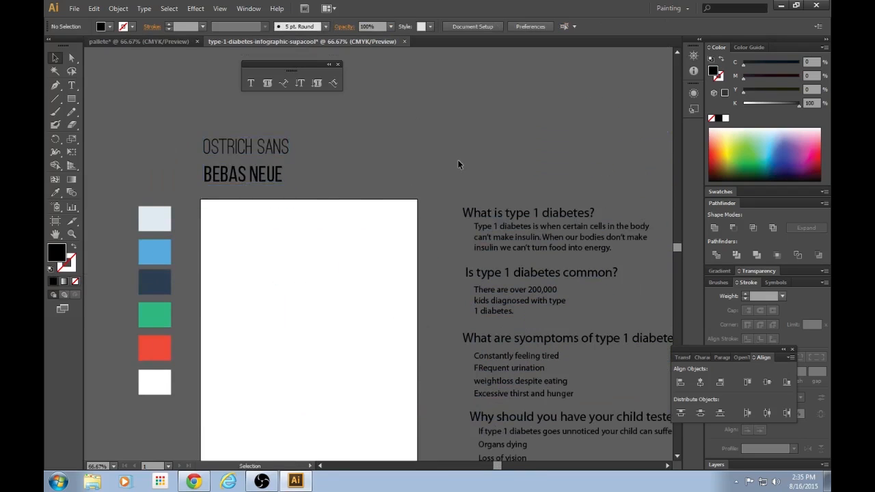
# Move all the diabetes question and answer text left so it sits closer to the artboard's right edge
pyautogui.scroll(-3, 457, 159)
pyautogui.moveTo(458, 156); pyautogui.dragTo(541, 413)
pyautogui.press('Left')
pyautogui.press('Left')
pyautogui.press('Left')
pyautogui.press('Left')
pyautogui.press('Left')
pyautogui.press('Left')
pyautogui.press('Left')
pyautogui.press('Left')
pyautogui.press('Left')
pyautogui.press('Left')
pyautogui.press('Left')
pyautogui.press('Left')
pyautogui.press('Left')
pyautogui.press('Left')
pyautogui.press('Left')
pyautogui.press('Left')
pyautogui.press('Left')
pyautogui.press('Left')
pyautogui.press('Left')
pyautogui.press('Left')
pyautogui.press('Left')
pyautogui.press('Left')
pyautogui.press('Left')
pyautogui.press('Left')
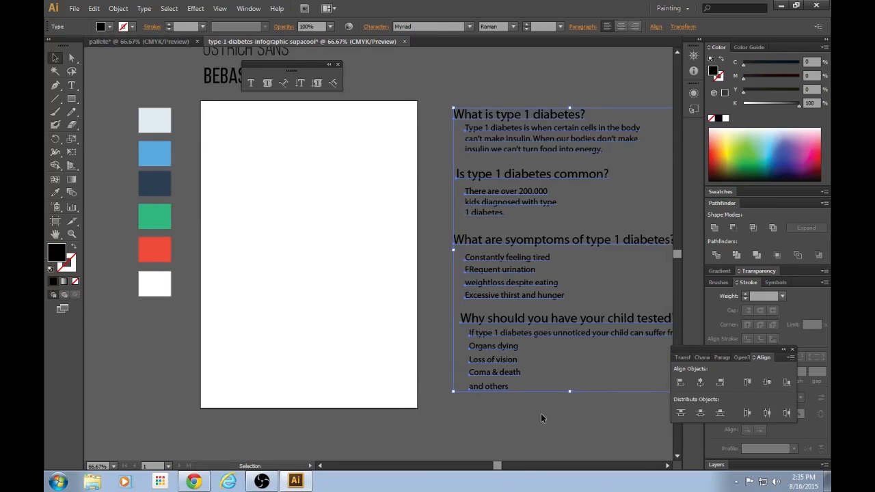
pyautogui.moveTo(487, 123); pyautogui.dragTo(468, 116)
pyautogui.click(473, 91)
# Draw a 595.28 × 841.89 pt background rectangle covering the whole artboard, filled with the palest blue swatch's colour
pyautogui.moveTo(497, 466); pyautogui.dragTo(493, 466)
pyautogui.scroll(1, 401, 366)
pyautogui.scroll(1, 401, 366)
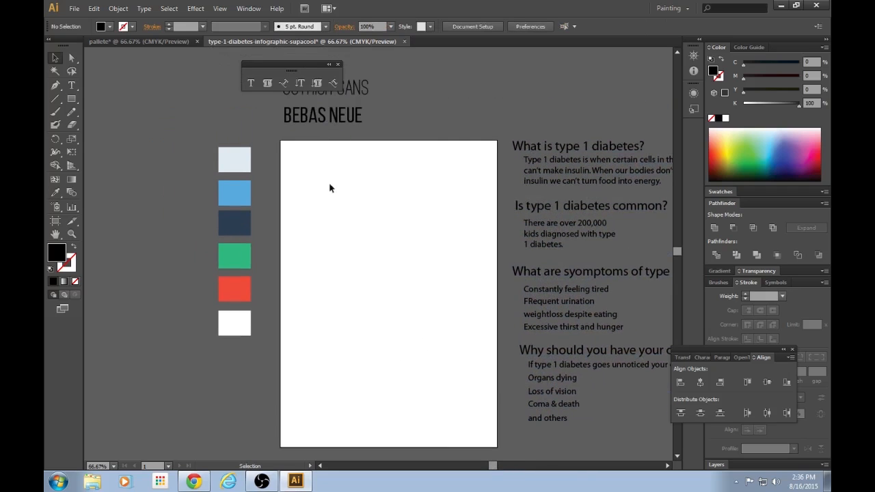
pyautogui.click(241, 164)
pyautogui.click(167, 189)
pyautogui.scroll(-1, 175, 200)
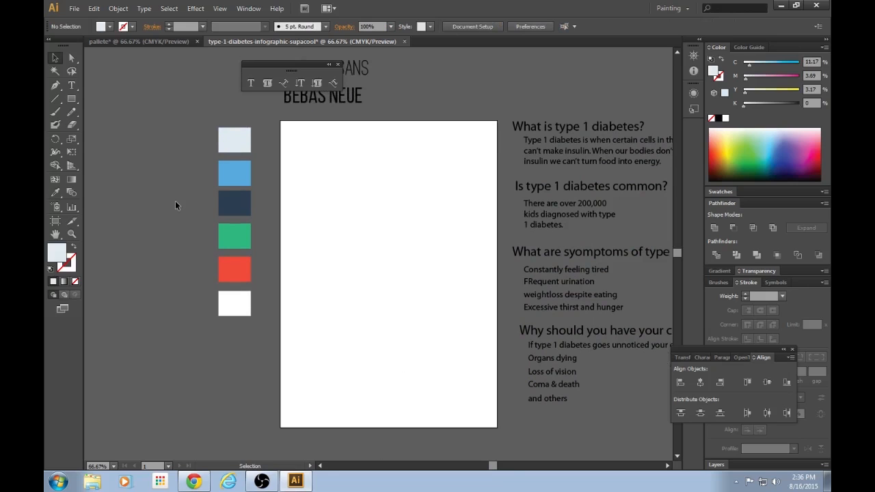
pyautogui.press('m')
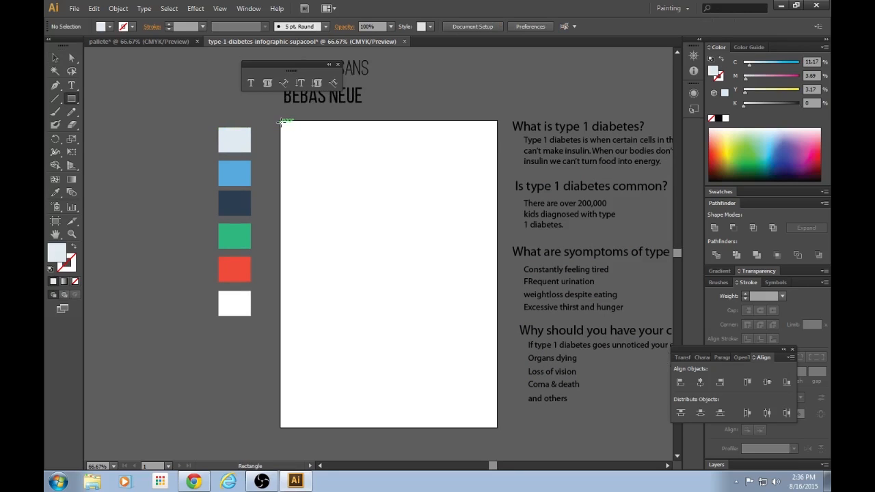
pyautogui.moveTo(280, 121); pyautogui.dragTo(498, 428)
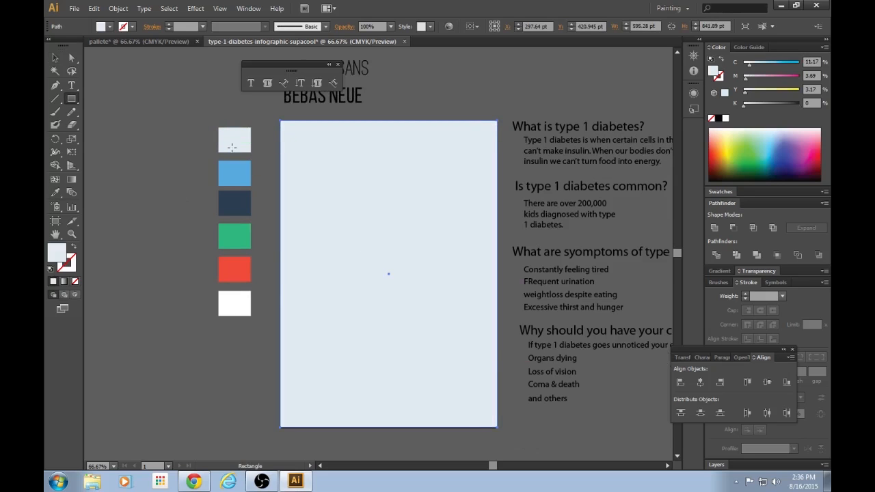
pyautogui.press('v')
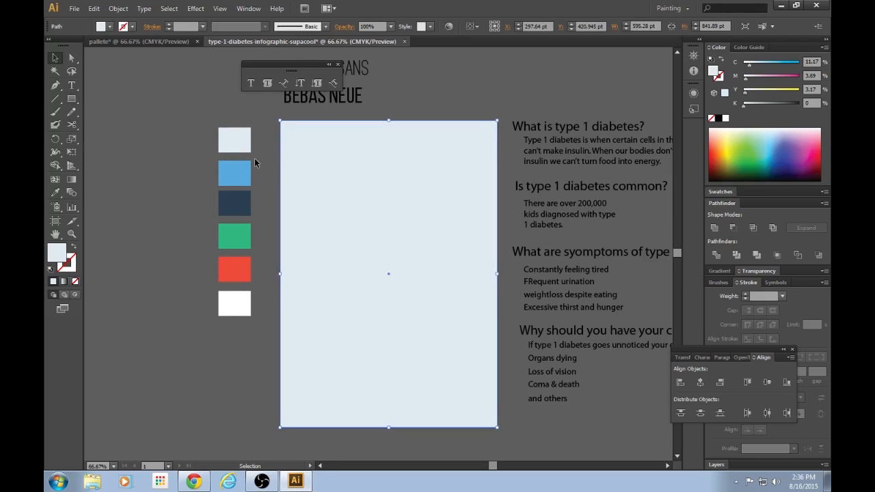
pyautogui.click(193, 288)
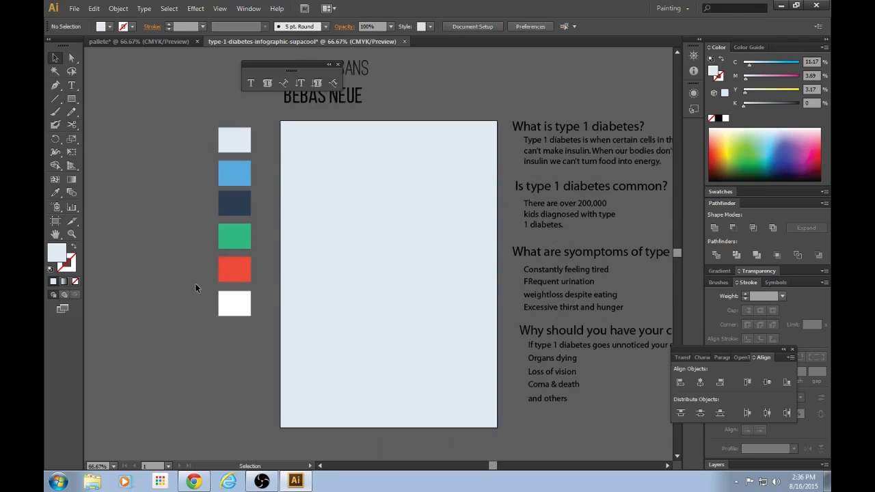
pyautogui.scroll(3, 224, 242)
pyautogui.scroll(-2, 226, 243)
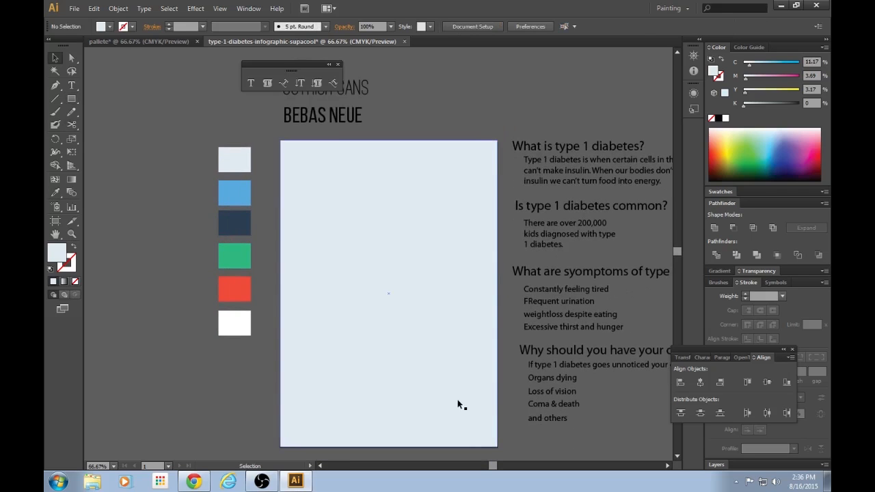
pyautogui.moveTo(492, 468); pyautogui.dragTo(495, 467)
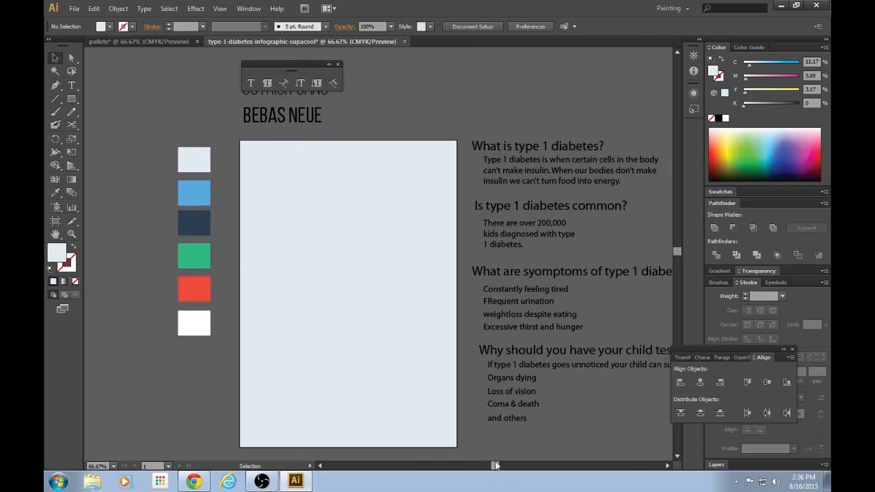
pyautogui.click(534, 184)
pyautogui.click(538, 113)
pyautogui.scroll(-1, 539, 113)
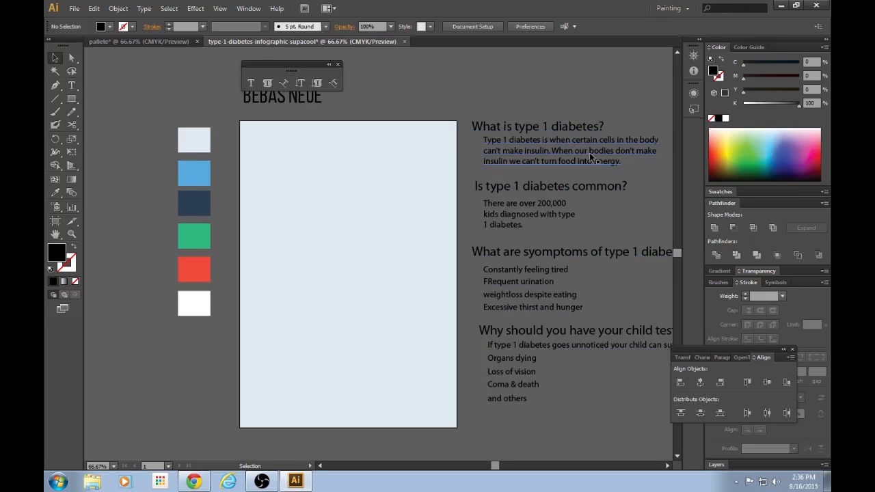
pyautogui.press('-')
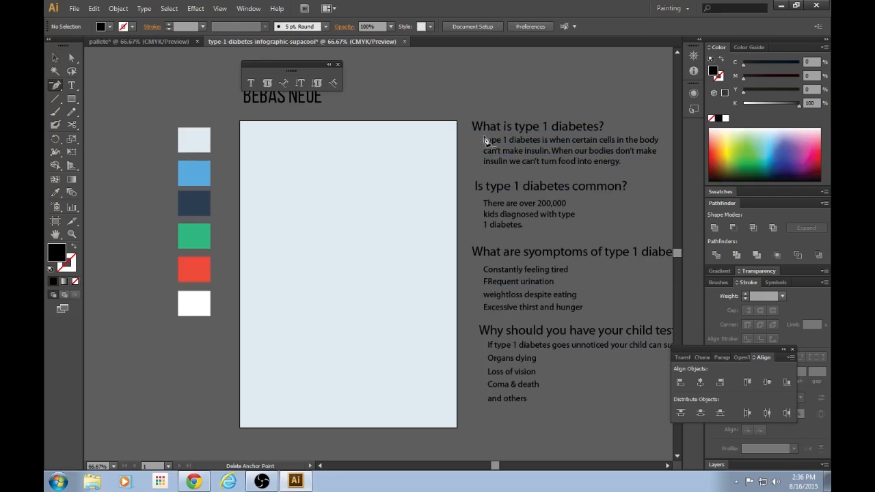
pyautogui.click(443, 92)
pyautogui.click(533, 254)
pyautogui.click(460, 91)
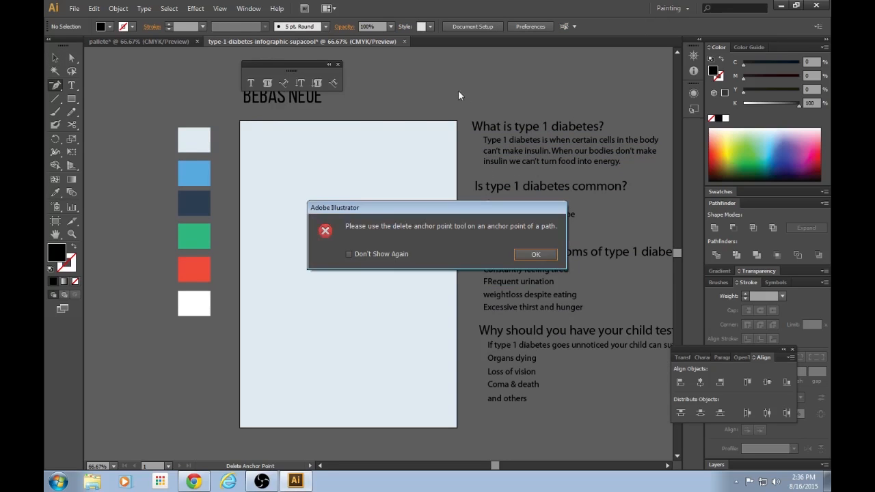
pyautogui.click(533, 254)
pyautogui.press('v')
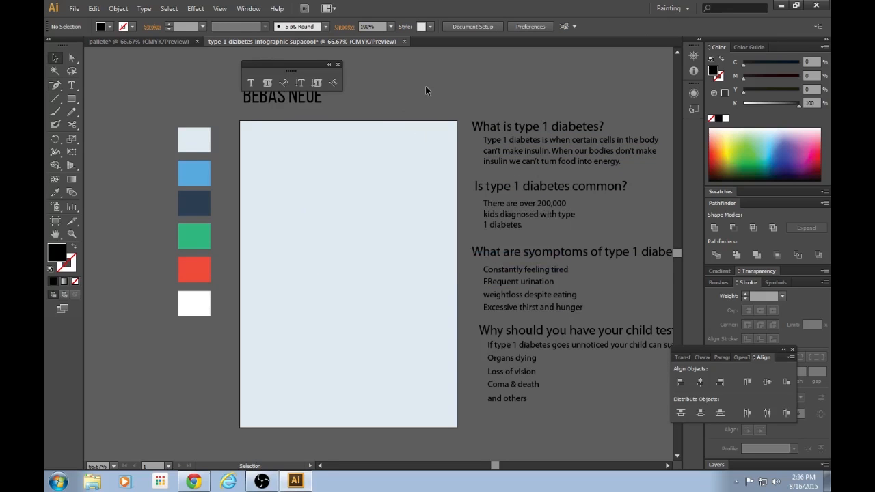
# Move the "What is type 1 diabetes?" heading from beside the artboard onto its upper area
pyautogui.hotkey('ctrl', '1')
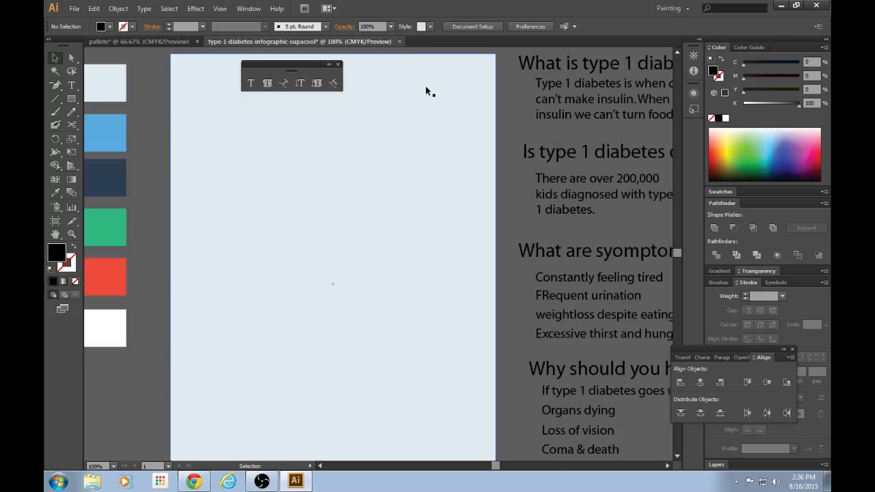
pyautogui.moveTo(390, 145); pyautogui.dragTo(383, 235)
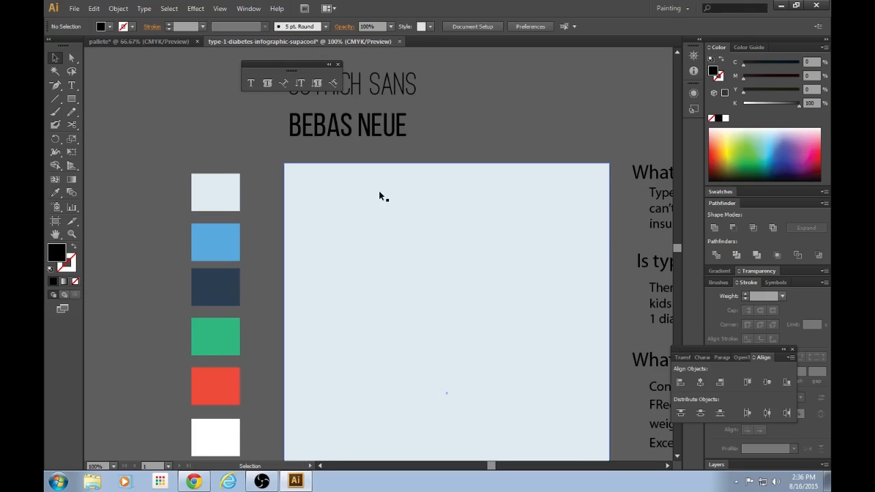
pyautogui.hotkey('ctrl', '=')
pyautogui.moveTo(367, 178); pyautogui.dragTo(319, 143)
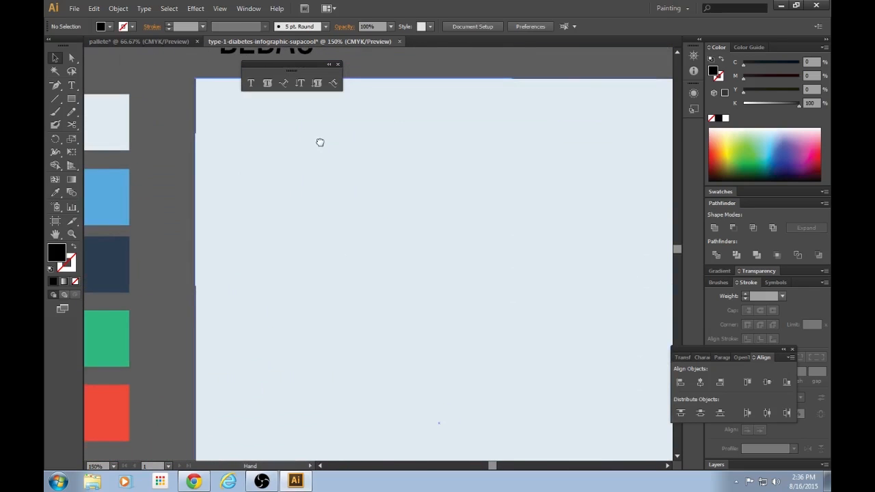
pyautogui.press('t')
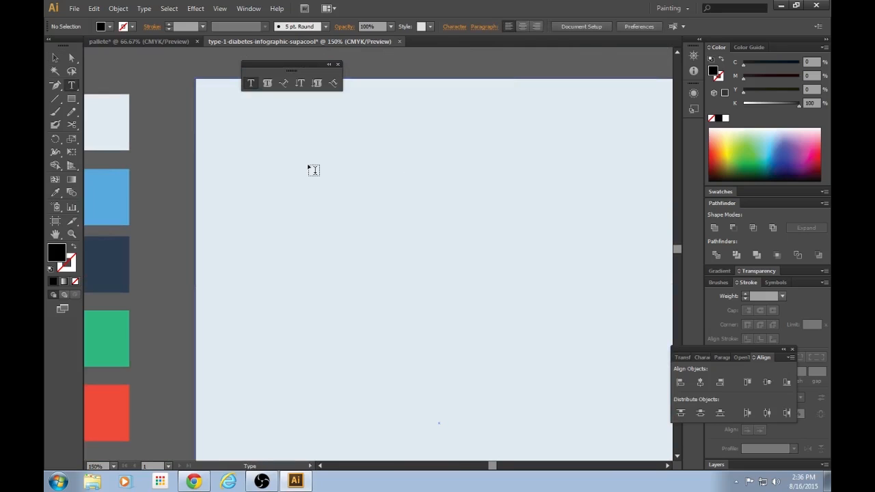
pyautogui.hotkey('ctrl', '-')
pyautogui.hotkey('ctrl', '-')
pyautogui.hotkey('ctrl', '+')
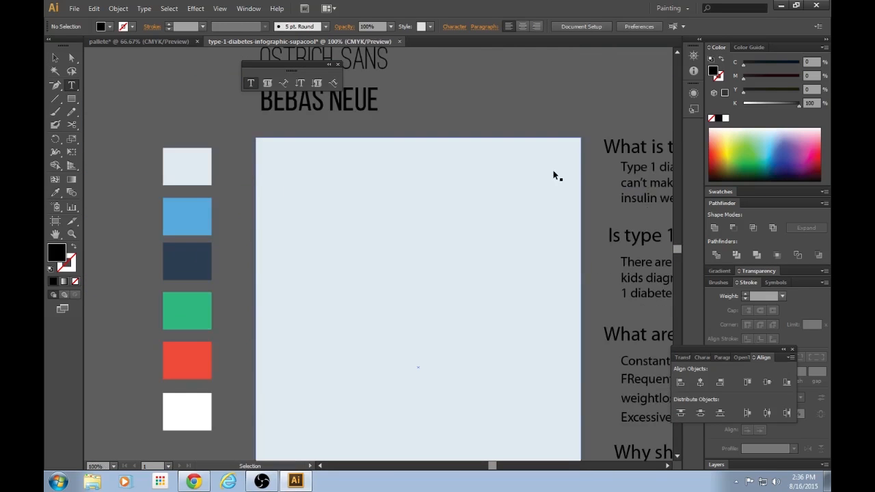
pyautogui.press('v')
pyautogui.moveTo(618, 147); pyautogui.dragTo(298, 171)
# Send the pale blue background rectangle behind all other objects
pyautogui.click(457, 175)
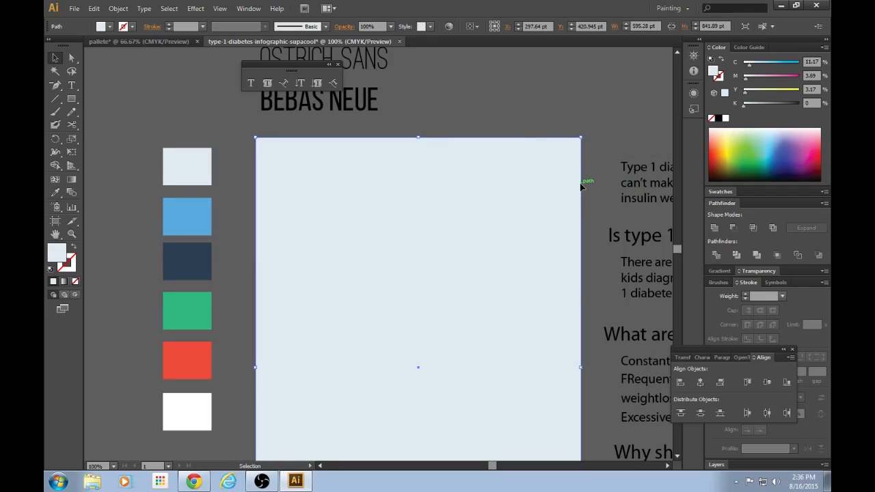
pyautogui.press('a')
pyautogui.hotkey('ctrl', 'shift', '[')
pyautogui.press('v')
pyautogui.hotkey('ctrl', 'shift', 'a')
pyautogui.scroll(4, 518, 188)
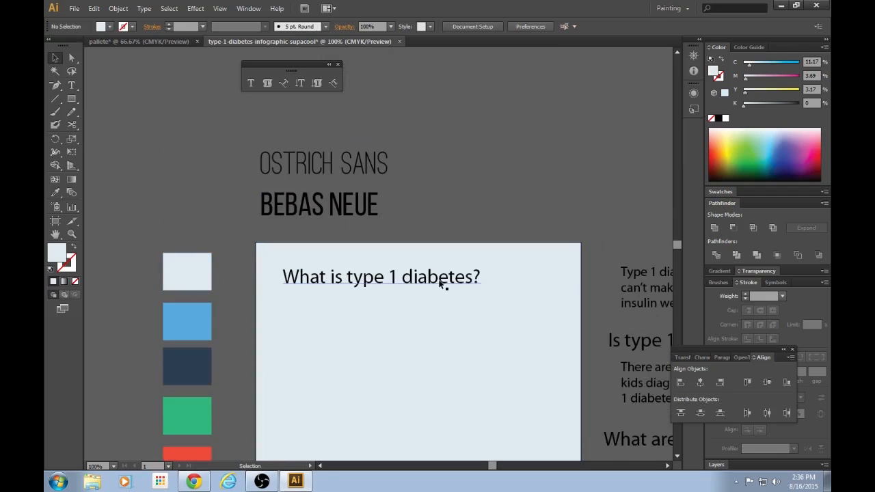
# Move the "What is type 1 diabetes?" heading off the artboard, back above its answer text
pyautogui.click(441, 279)
pyautogui.scroll(-2, 524, 268)
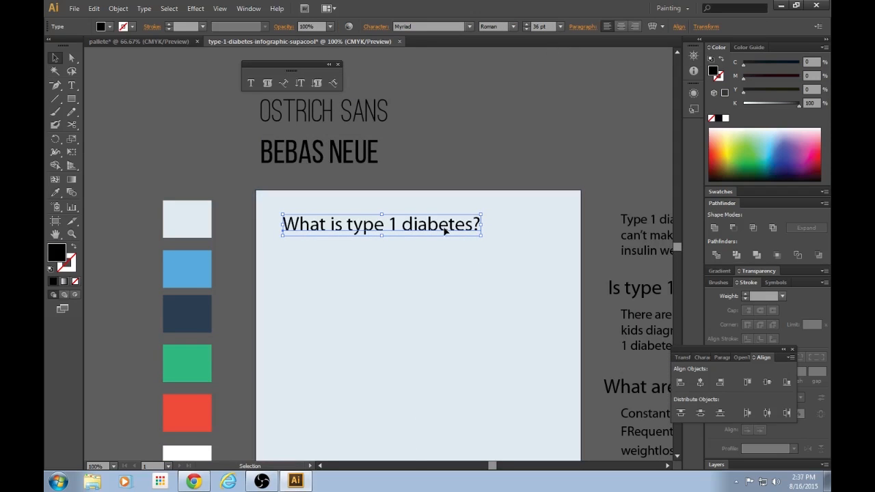
pyautogui.moveTo(490, 469); pyautogui.dragTo(494, 467)
pyautogui.moveTo(344, 228); pyautogui.dragTo(660, 197)
pyautogui.click(549, 165)
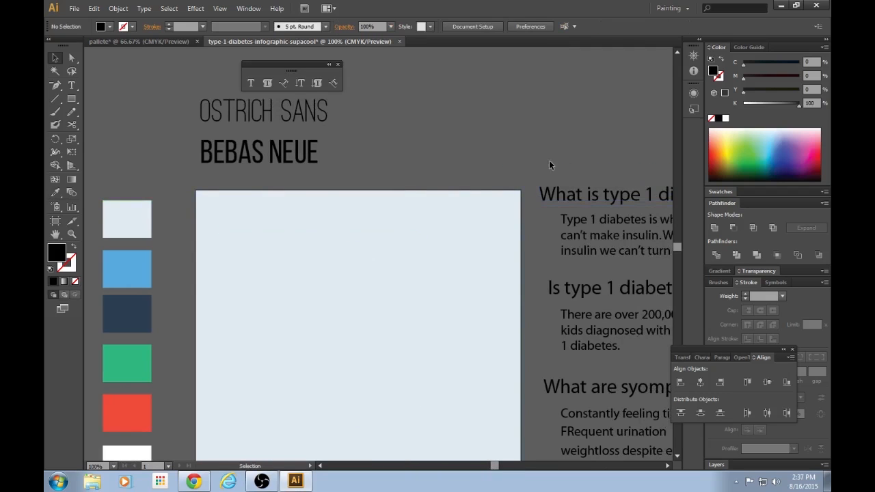
# Draw a wide black rectangle above the artboard, to the right of the font samples
pyautogui.scroll(2, 492, 164)
pyautogui.press('m')
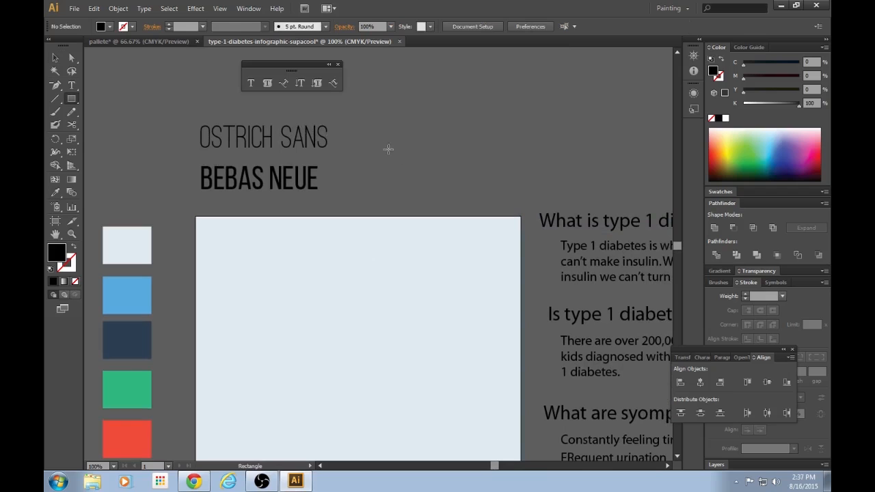
pyautogui.moveTo(376, 137); pyautogui.dragTo(504, 163)
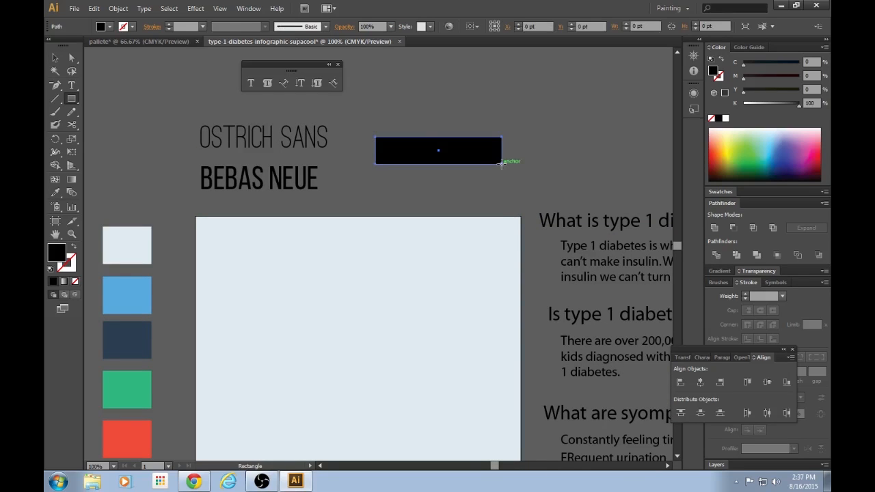
pyautogui.press('v')
pyautogui.click(537, 158)
pyautogui.click(472, 154)
pyautogui.click(506, 142)
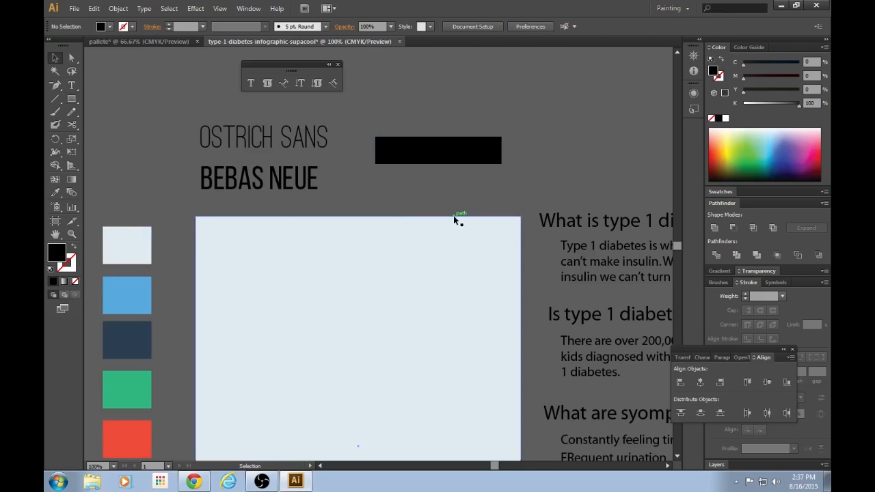
# Draw a 50 pt black circle centred on the midpoint of the black rectangle's right edge
pyautogui.scroll(1, 454, 219)
pyautogui.scroll(3, 455, 220)
pyautogui.press('space')
pyautogui.moveTo(572, 139); pyautogui.dragTo(468, 264)
pyautogui.moveTo(632, 161); pyautogui.dragTo(476, 237)
pyautogui.moveTo(587, 183); pyautogui.dragTo(485, 160)
pyautogui.press('l')
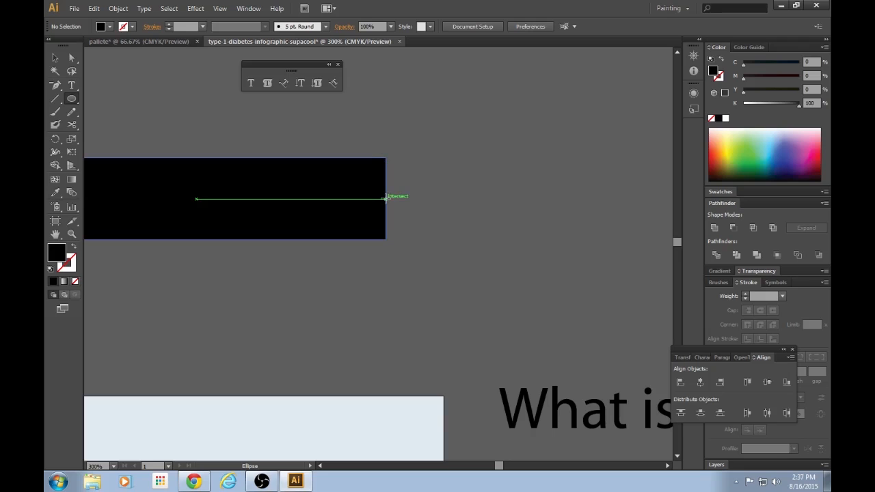
pyautogui.moveTo(386, 198); pyautogui.dragTo(427, 215)
pyautogui.press('v')
pyautogui.click(498, 202)
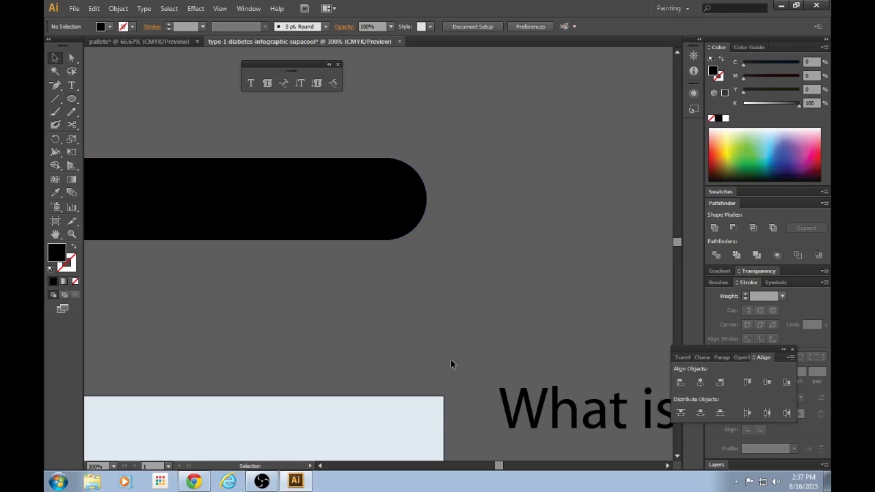
# Unite the black rectangle and the circle into one bar with a rounded right end
pyautogui.click(413, 202)
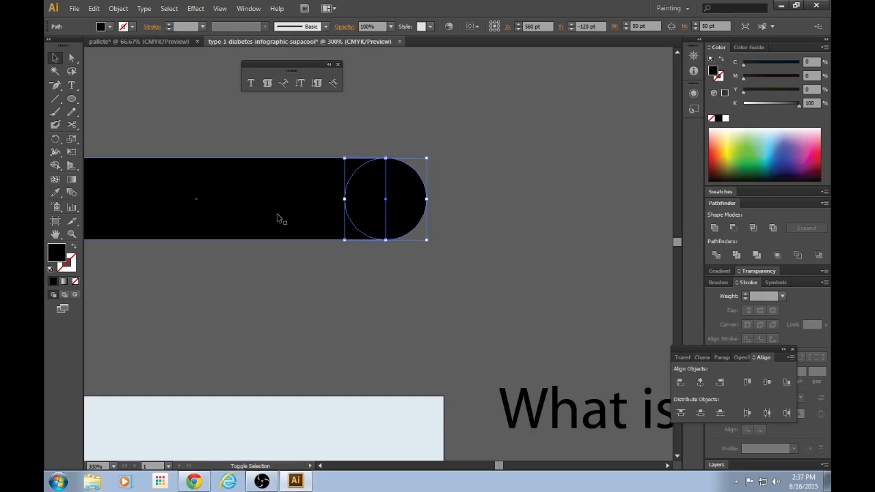
pyautogui.click(501, 239)
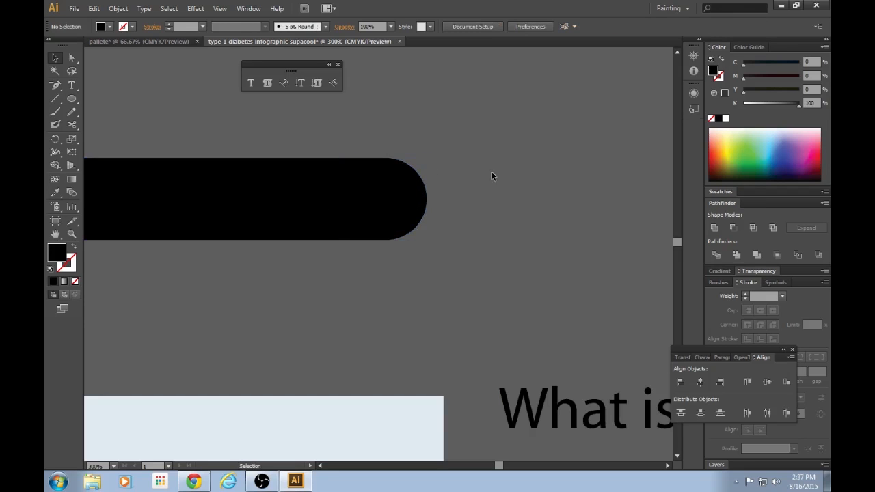
pyautogui.click(407, 211)
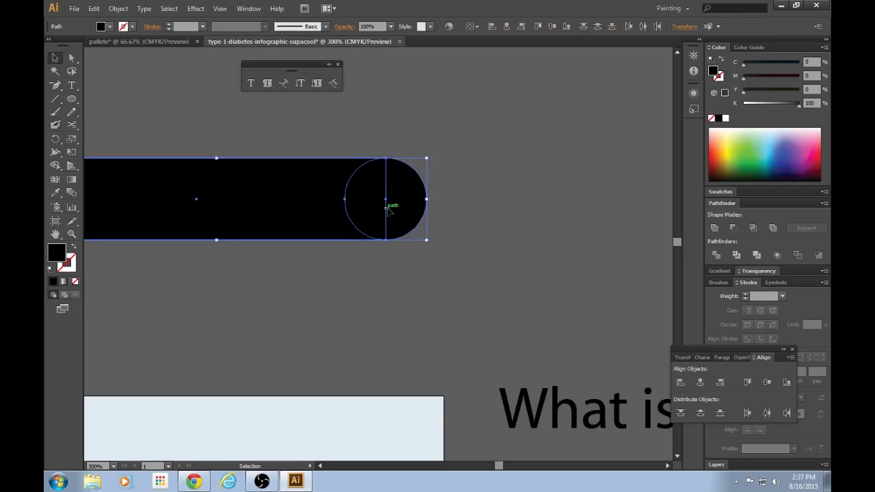
pyautogui.click(716, 229)
pyautogui.click(560, 262)
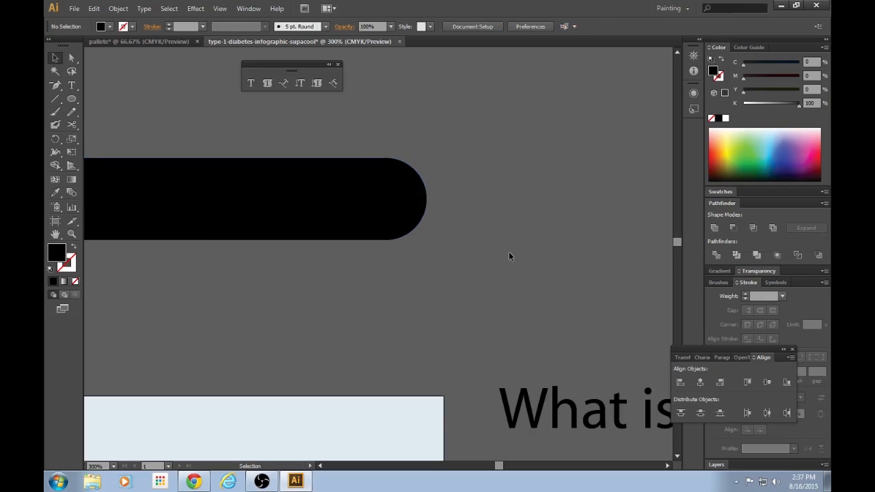
# Fill the round-ended bar with the mid-blue swatch's colour
pyautogui.hotkey('ctrl', '-')
pyautogui.hotkey('ctrl', '-')
pyautogui.hotkey('ctrl', '-')
pyautogui.moveTo(500, 466); pyautogui.dragTo(495, 470)
pyautogui.scroll(-5, 493, 419)
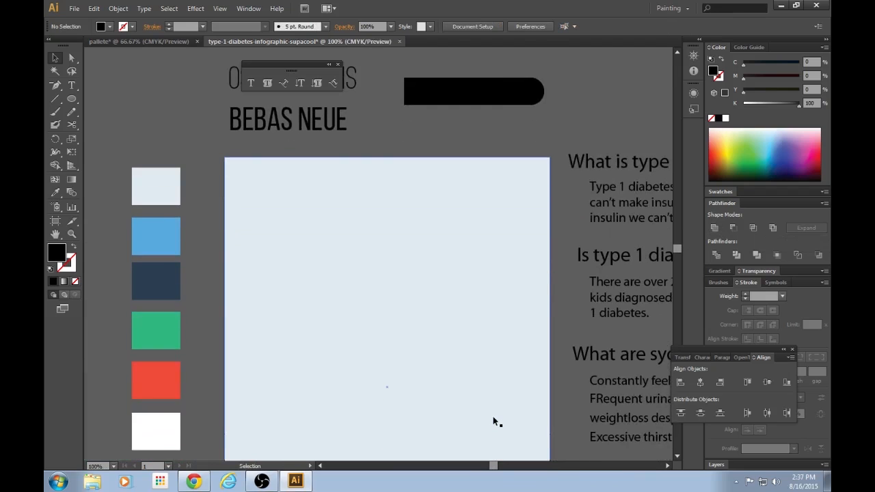
pyautogui.scroll(2, 494, 419)
pyautogui.click(446, 162)
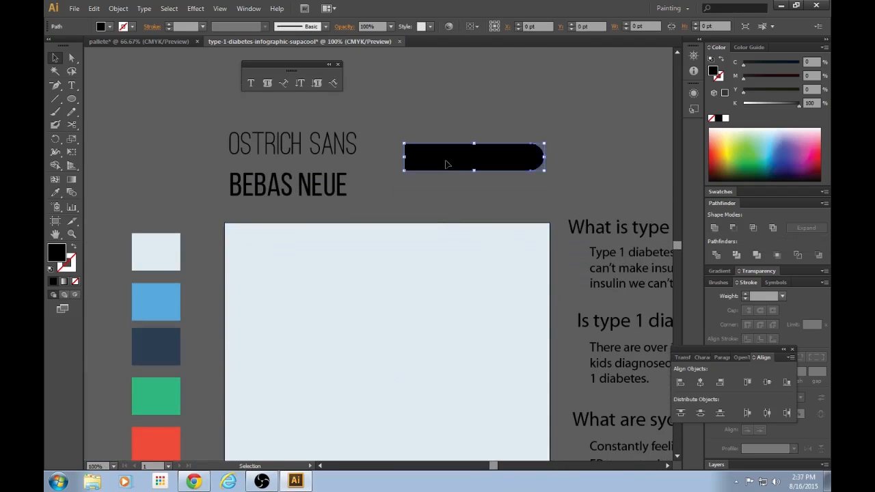
pyautogui.press('i')
pyautogui.click(164, 301)
# Move the blue bar onto the artboard near its upper left corner
pyautogui.press('v')
pyautogui.moveTo(498, 158); pyautogui.dragTo(340, 254)
pyautogui.click(474, 206)
pyautogui.scroll(-1, 474, 206)
pyautogui.scroll(-1, 474, 209)
pyautogui.scroll(1, 409, 246)
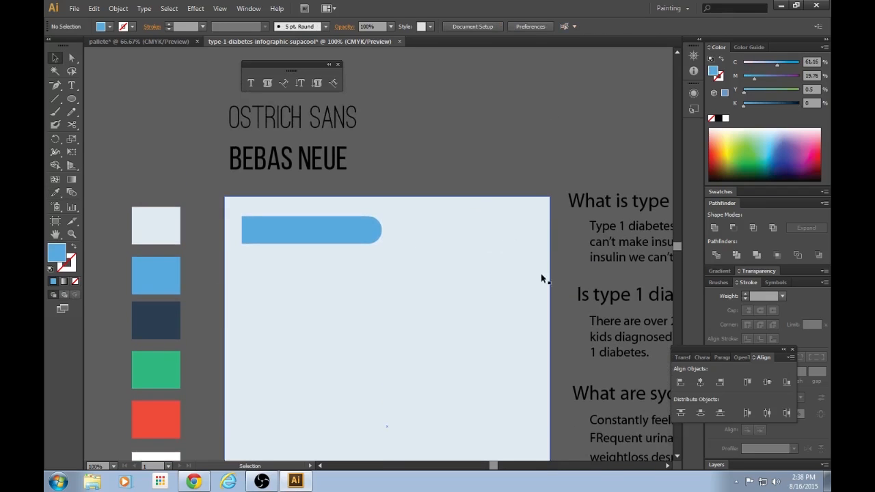
# Move the "What is type 1 diabetes?" heading onto the blue bar, lining up their left edges
pyautogui.moveTo(497, 468); pyautogui.dragTo(501, 468)
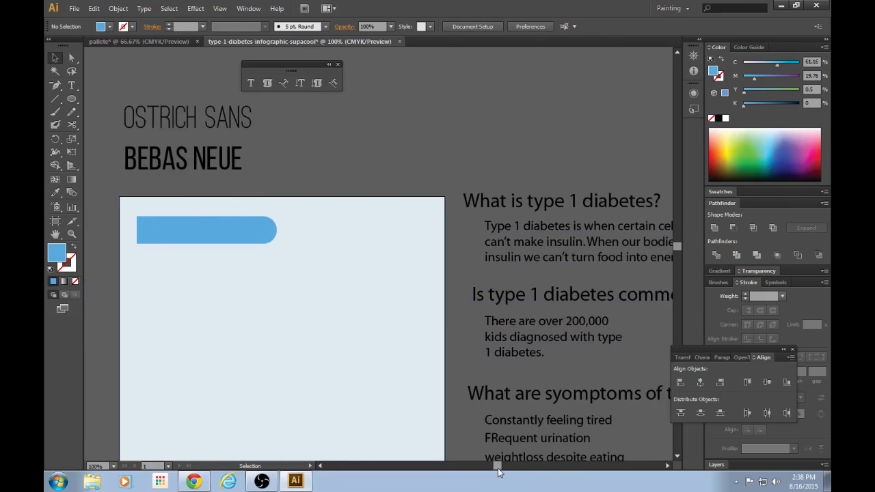
pyautogui.moveTo(497, 469); pyautogui.dragTo(492, 469)
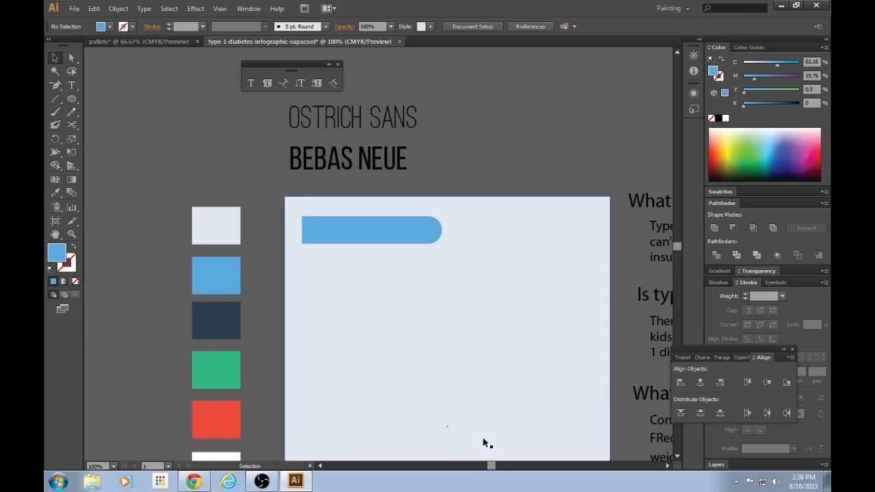
pyautogui.moveTo(492, 467); pyautogui.dragTo(498, 466)
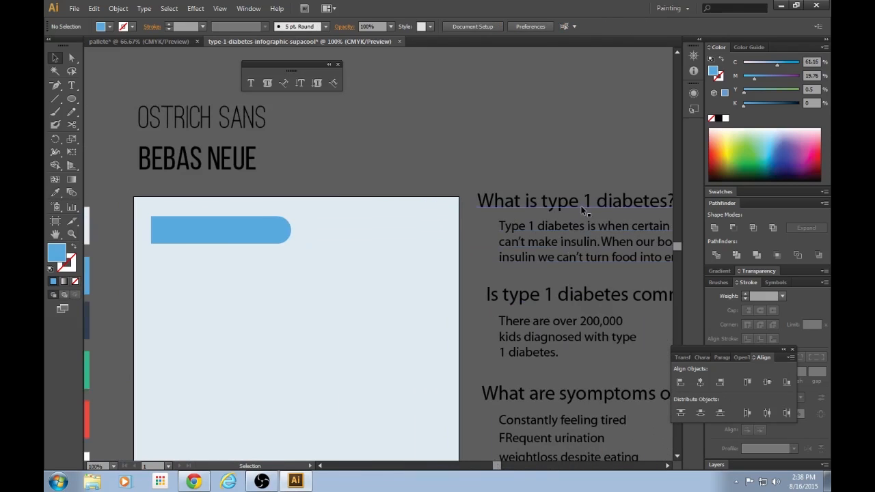
pyautogui.click(600, 201)
pyautogui.moveTo(600, 202); pyautogui.dragTo(274, 233)
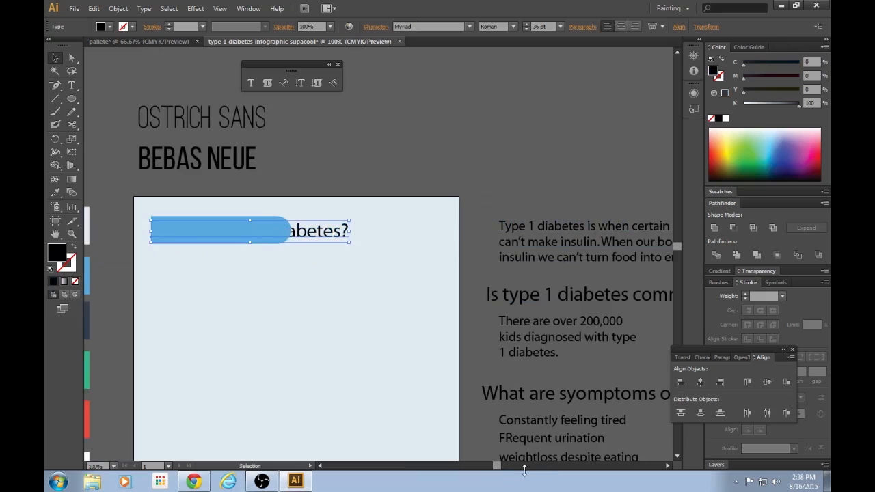
pyautogui.moveTo(498, 468); pyautogui.dragTo(493, 466)
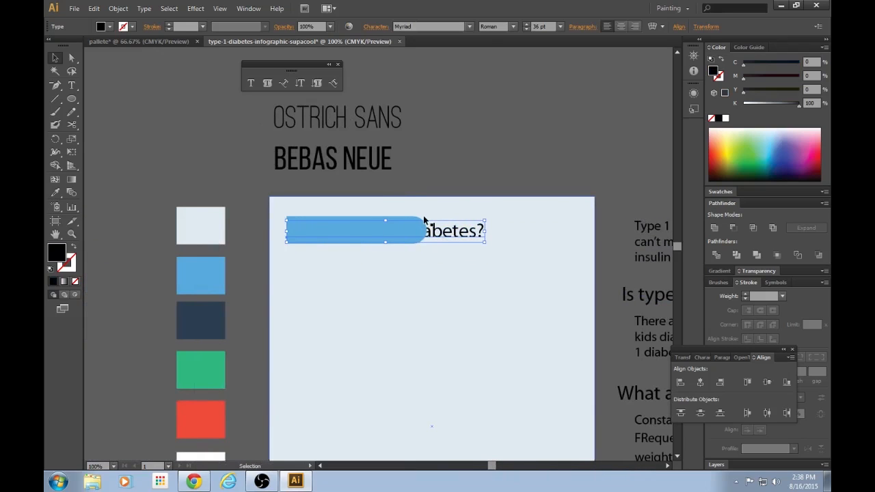
# Bring the "What is type 1 diabetes?" heading in front of the blue bar
pyautogui.press('a')
pyautogui.hotkey('ctrl', 'shift', ']')
pyautogui.press('v')
# Scale the "What is type 1 diabetes?" heading down to about 22.2 pt and position it inside the blue bar
pyautogui.hotkey('ctrl', '-')
pyautogui.hotkey('ctrl', '-')
pyautogui.hotkey('ctrl', '=')
pyautogui.hotkey('ctrl', '=')
pyautogui.hotkey('ctrl', '=')
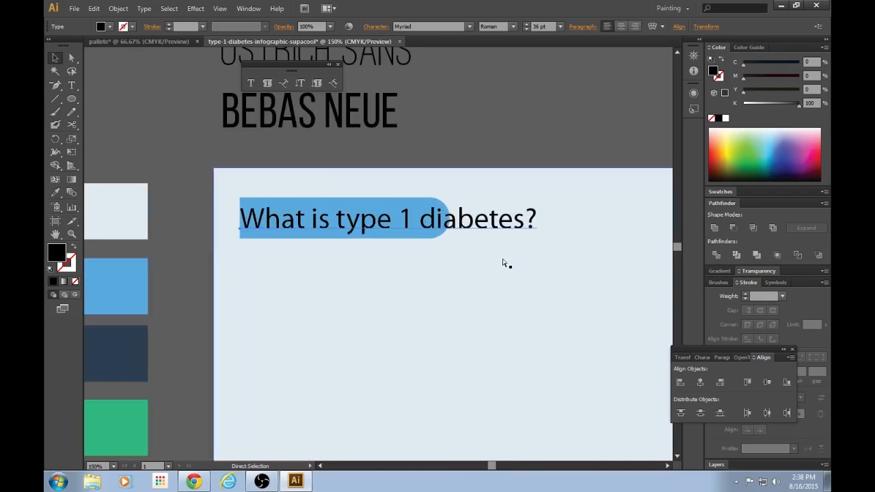
pyautogui.hotkey('ctrl', '=')
pyautogui.moveTo(589, 187); pyautogui.dragTo(576, 196)
pyautogui.moveTo(492, 213); pyautogui.dragTo(452, 215)
pyautogui.moveTo(493, 197); pyautogui.dragTo(484, 198)
pyautogui.moveTo(400, 212); pyautogui.dragTo(400, 208)
pyautogui.click(516, 164)
pyautogui.scroll(1, 514, 164)
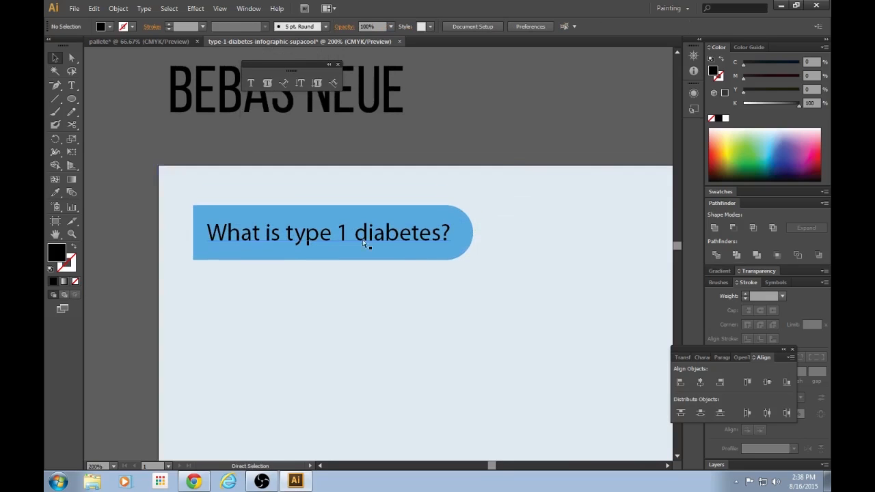
# Align the vertical centres of the heading and the blue bar
pyautogui.hotkey('ctrl', '-')
pyautogui.click(352, 237)
pyautogui.keyDown('shift'); pyautogui.click(407, 220); pyautogui.keyUp('shift')
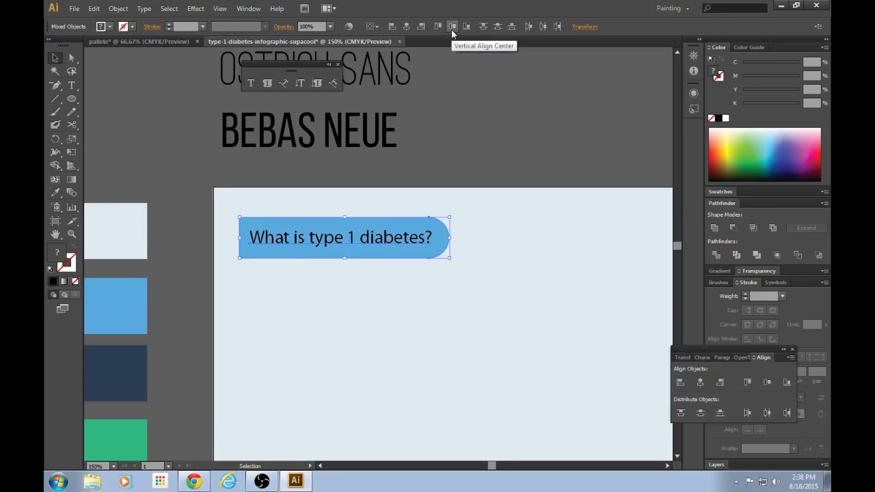
pyautogui.click(451, 29)
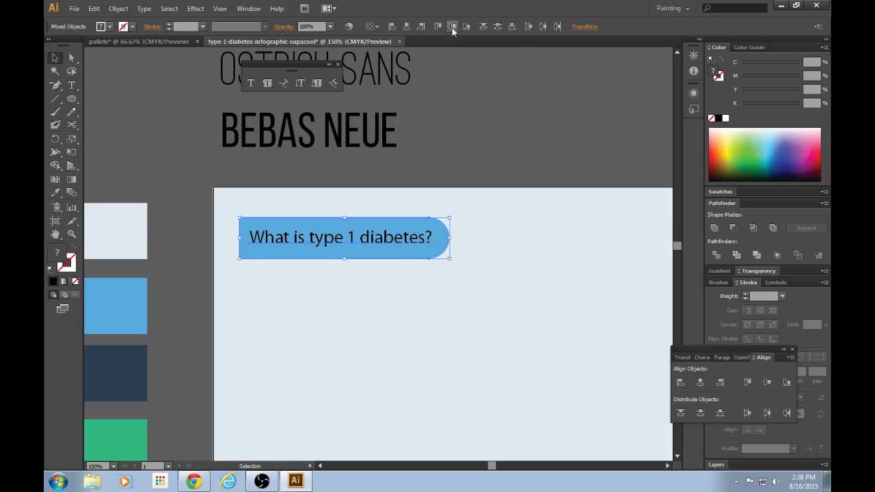
pyautogui.click(477, 121)
pyautogui.scroll(2, 477, 121)
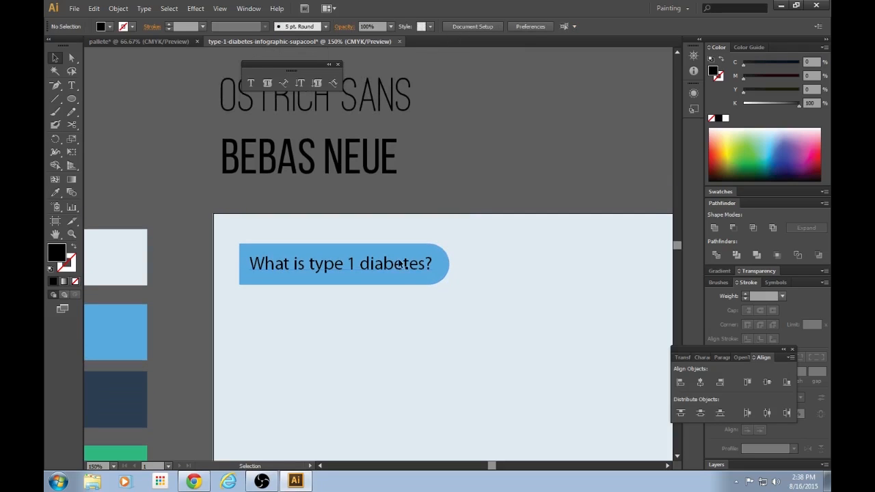
# Copy the Ostrich Sans sample's type style to the "What is type 1 diabetes?" heading and scale it to about 29.6 pt inside the blue bar
pyautogui.click(396, 267)
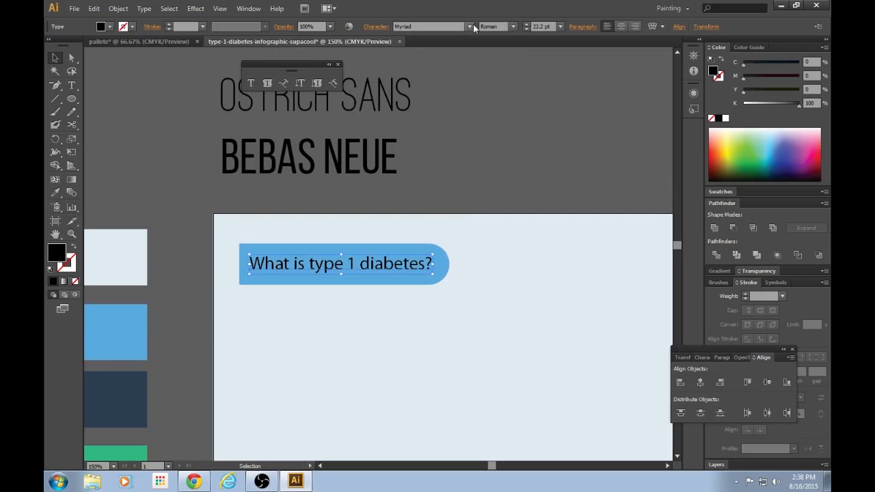
pyautogui.click(515, 27)
pyautogui.click(448, 57)
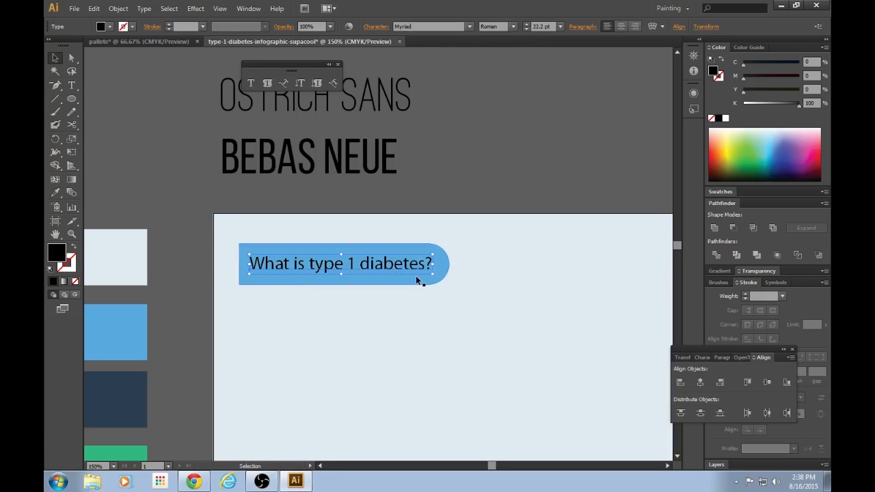
pyautogui.scroll(3, 417, 277)
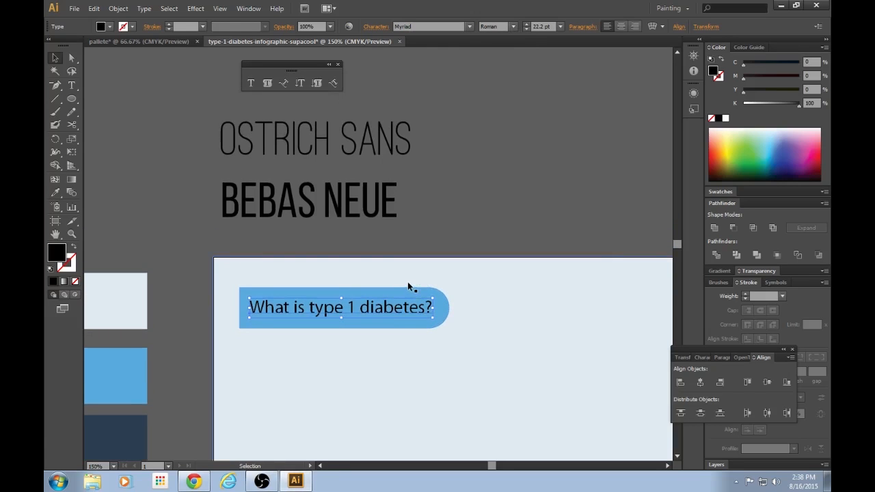
pyautogui.press('i')
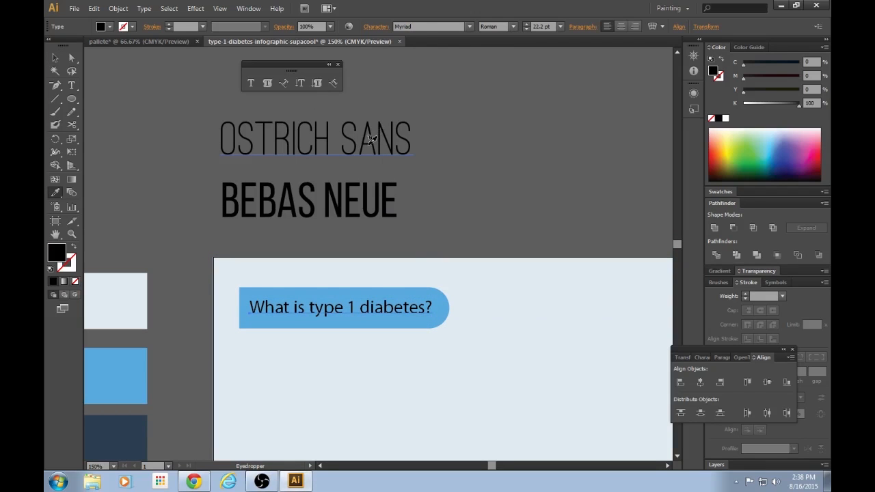
pyautogui.click(370, 140)
pyautogui.press('v')
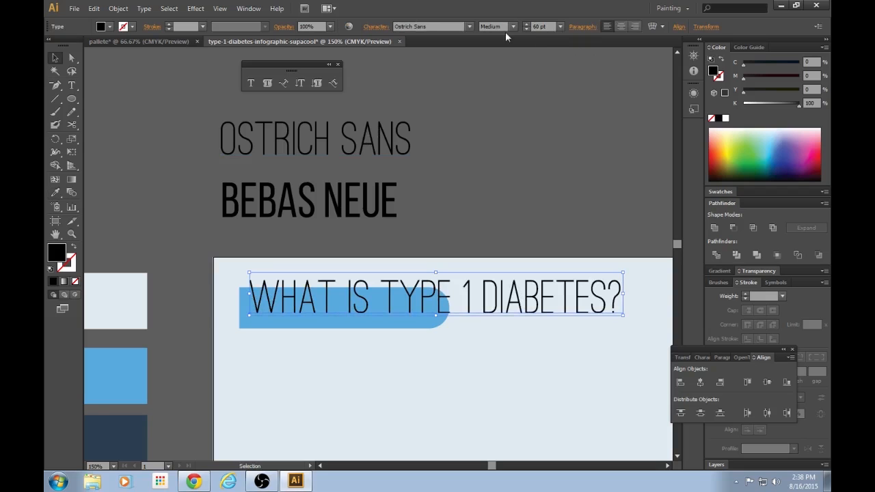
pyautogui.moveTo(623, 273); pyautogui.dragTo(435, 295)
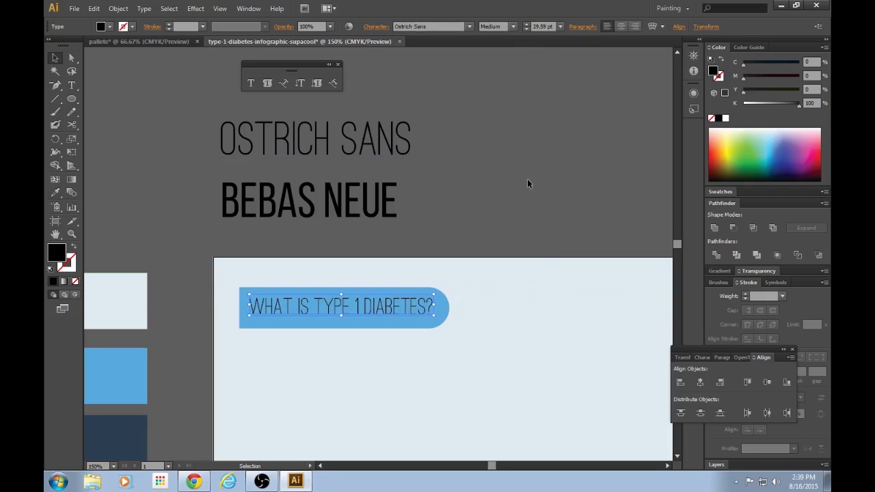
pyautogui.moveTo(392, 313); pyautogui.dragTo(391, 316)
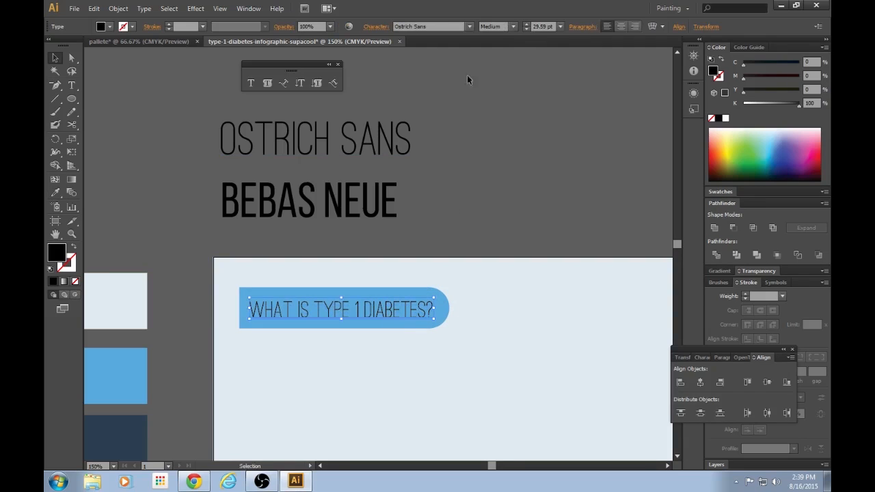
# Set the heading's font style to Black and scale it down to about 23 pt so it fits the blue bar
pyautogui.click(515, 27)
pyautogui.click(507, 64)
pyautogui.click(451, 334)
pyautogui.click(462, 312)
pyautogui.moveTo(471, 298); pyautogui.dragTo(462, 304)
pyautogui.click(465, 287)
# Change the Ostrich Sans sample text above the artboard to the Black font style
pyautogui.click(367, 139)
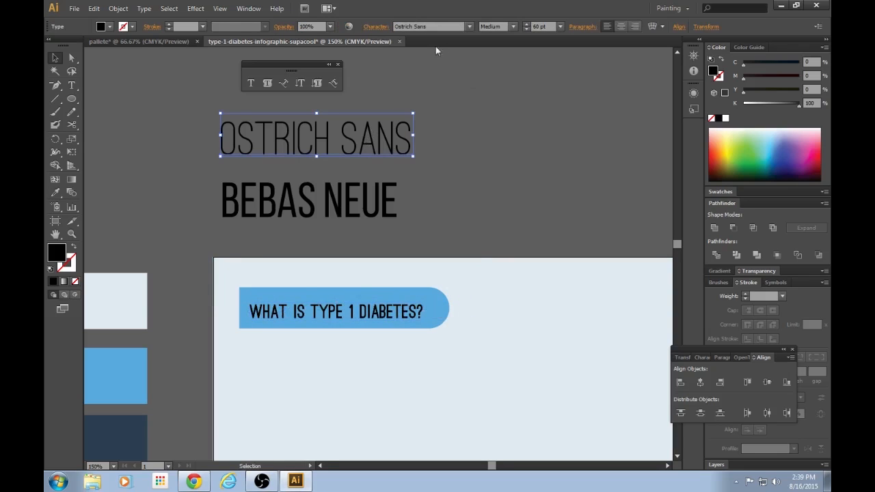
pyautogui.click(513, 27)
pyautogui.click(510, 63)
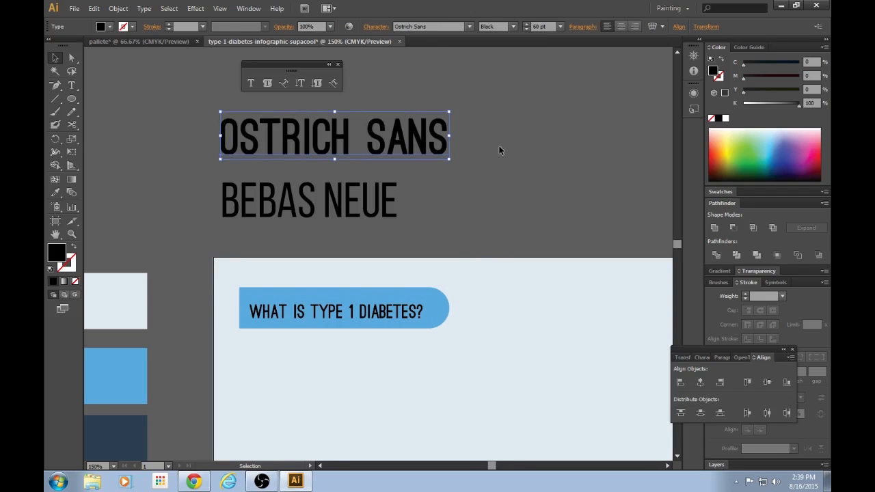
pyautogui.click(499, 146)
# Nudge the heading up on the blue bar and align the vertical centres of the two objects
pyautogui.scroll(-2, 542, 197)
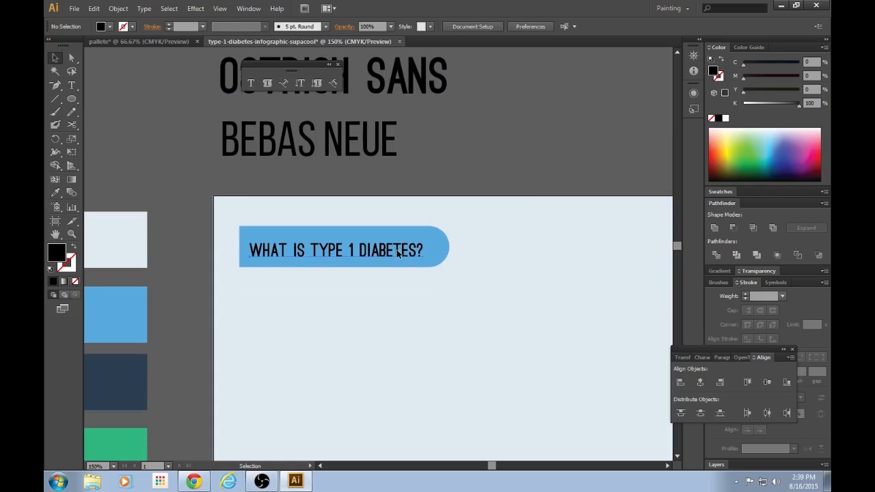
pyautogui.moveTo(397, 250); pyautogui.dragTo(398, 246)
pyautogui.keyDown('shift'); pyautogui.click(420, 255); pyautogui.keyUp('shift')
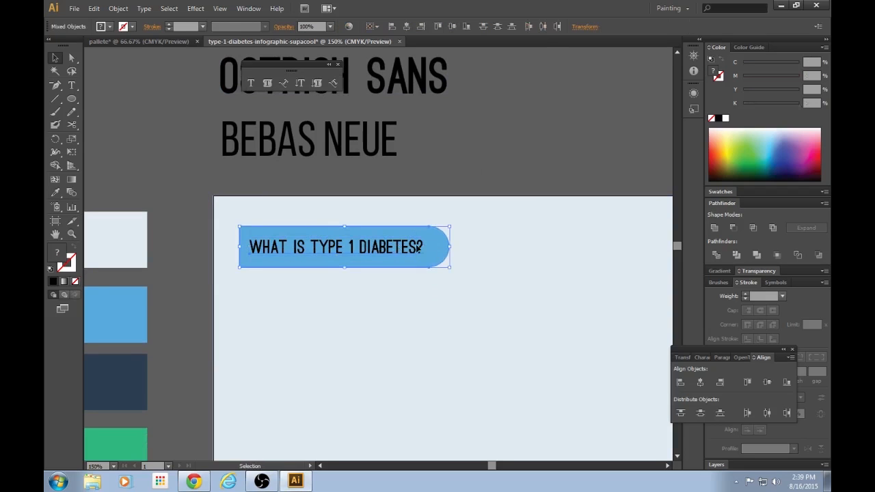
pyautogui.click(452, 25)
pyautogui.click(476, 157)
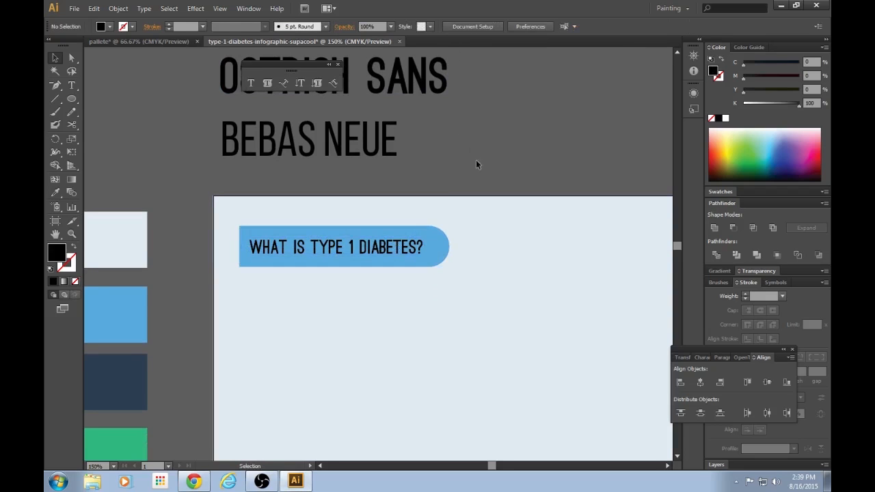
# Recolour the "What is type 1 diabetes?" heading with the dark navy sampled from the palette
pyautogui.scroll(-1, 424, 185)
pyautogui.click(374, 217)
pyautogui.moveTo(494, 465); pyautogui.dragTo(492, 465)
pyautogui.press('i')
pyautogui.click(202, 350)
pyautogui.press('v')
pyautogui.click(518, 153)
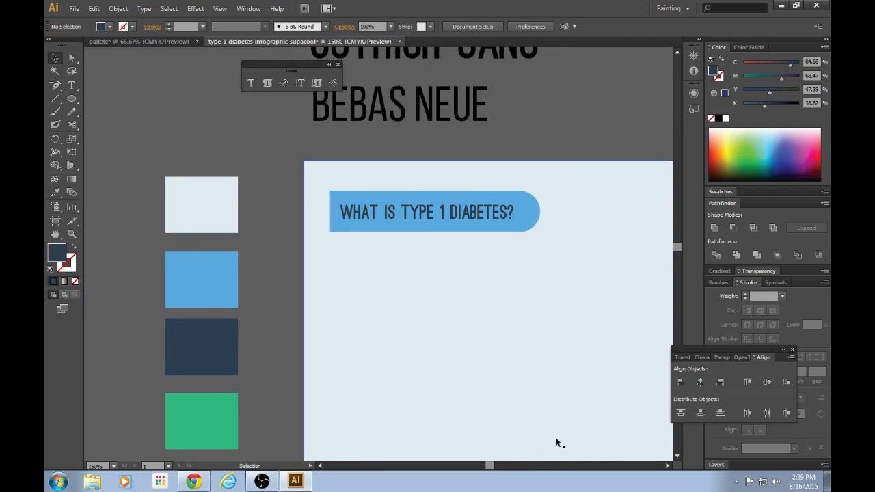
# Shift the heading toward the middle of the blue bar and align both objects' centres horizontally and vertically
pyautogui.moveTo(490, 466); pyautogui.dragTo(495, 465)
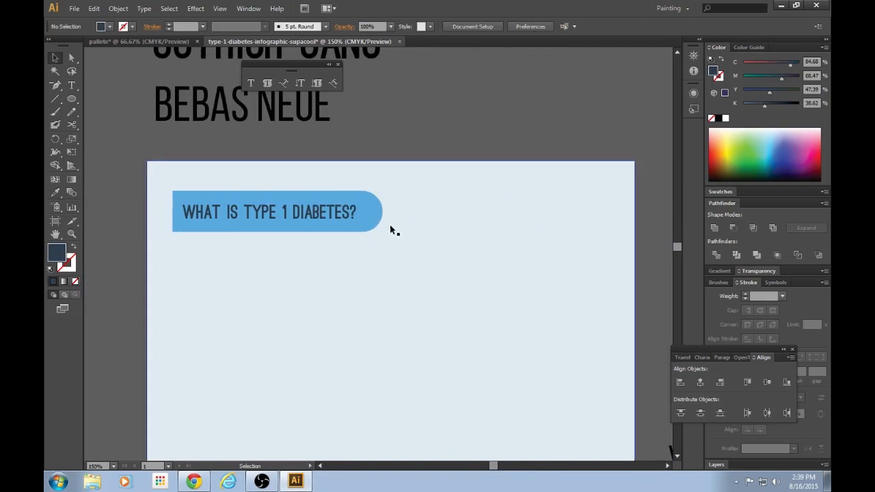
pyautogui.hotkey('ctrl', '-')
pyautogui.hotkey('ctrl', '+')
pyautogui.hotkey('ctrl', '+')
pyautogui.hotkey('ctrl', '-')
pyautogui.moveTo(492, 466); pyautogui.dragTo(492, 465)
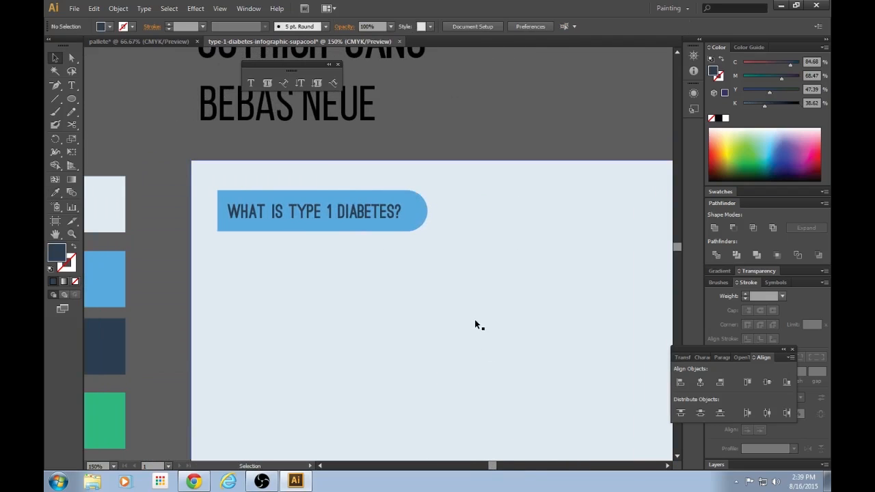
pyautogui.hotkey('ctrl', '+')
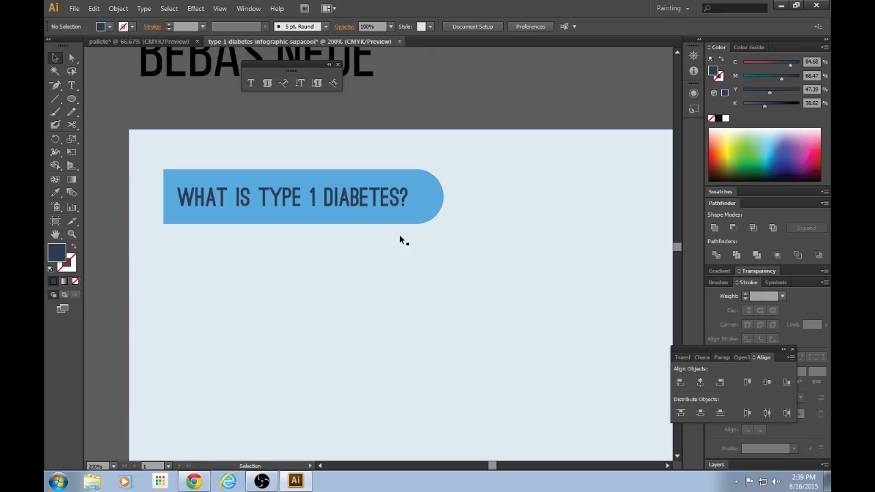
pyautogui.moveTo(277, 203); pyautogui.dragTo(293, 212)
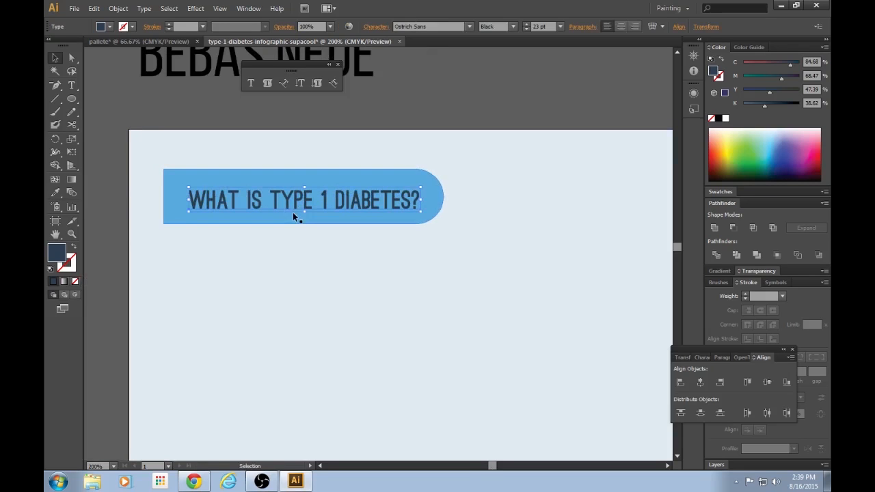
pyautogui.keyDown('shift'); pyautogui.click(292, 216); pyautogui.keyUp('shift')
pyautogui.click(452, 28)
pyautogui.click(405, 27)
pyautogui.click(424, 69)
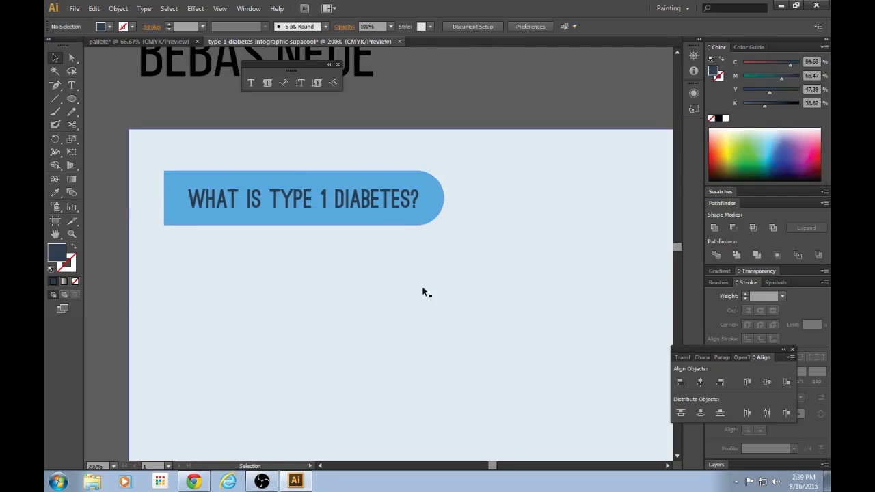
# Draw a narrow rectangle over the blue bar's left end and subtract it from the bar with Minus Front
pyautogui.press('m')
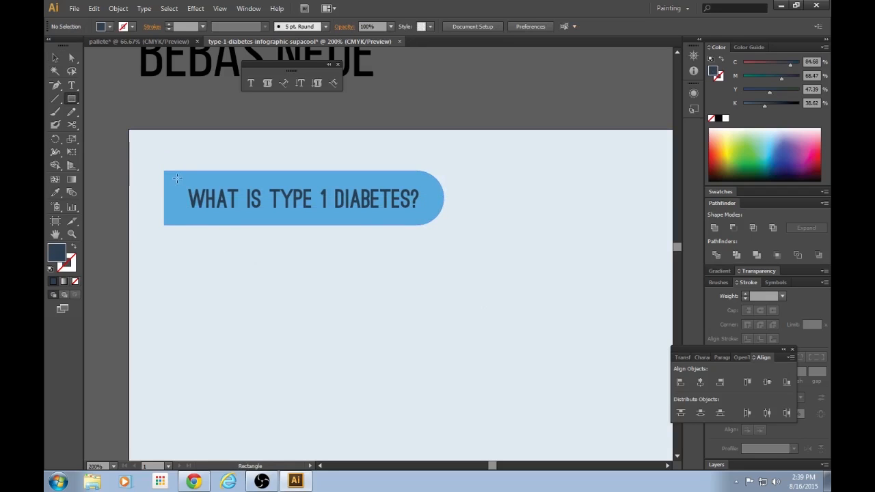
pyautogui.moveTo(153, 151); pyautogui.dragTo(171, 249)
pyautogui.press('v')
pyautogui.moveTo(146, 143); pyautogui.dragTo(202, 179)
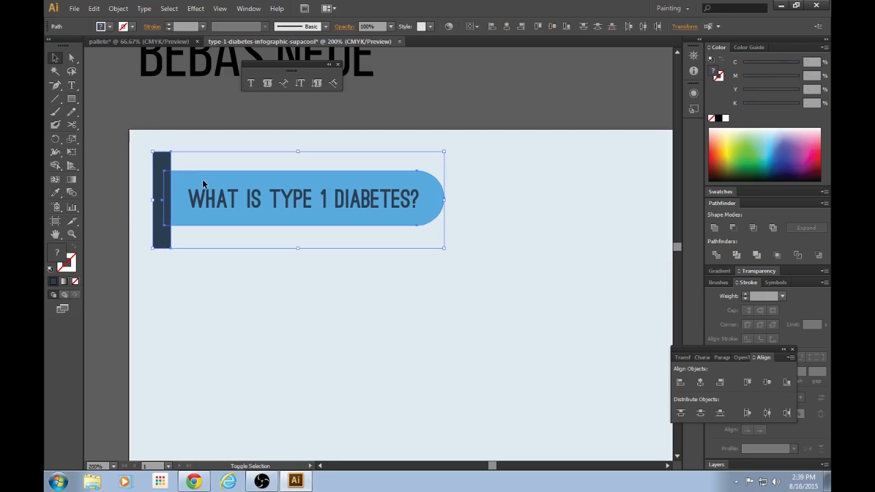
pyautogui.click(730, 228)
pyautogui.click(445, 133)
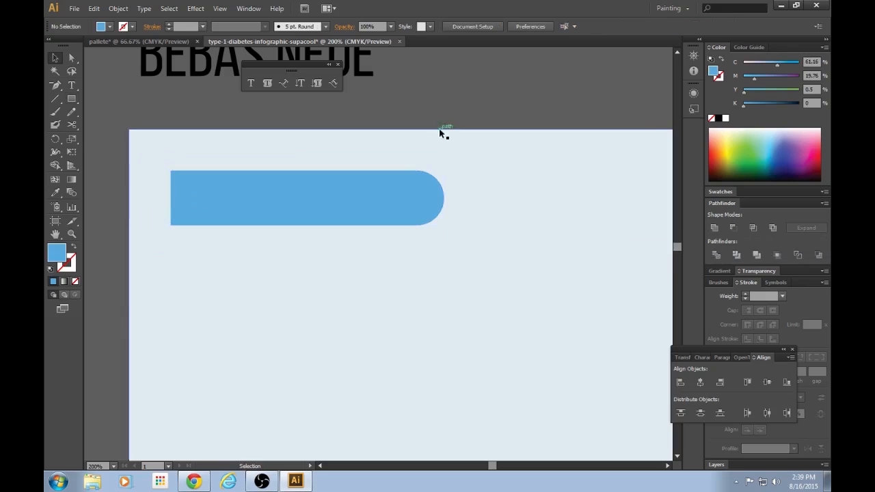
# Send the trimmed blue bar behind the heading, and the pale artboard background behind both
pyautogui.click(439, 211)
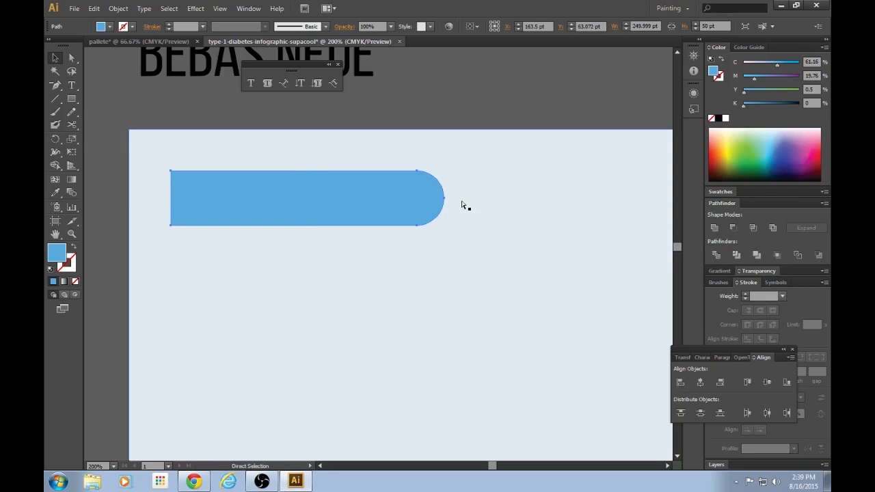
pyautogui.hotkey('ctrl', 'shift', '[')
pyautogui.click(532, 279)
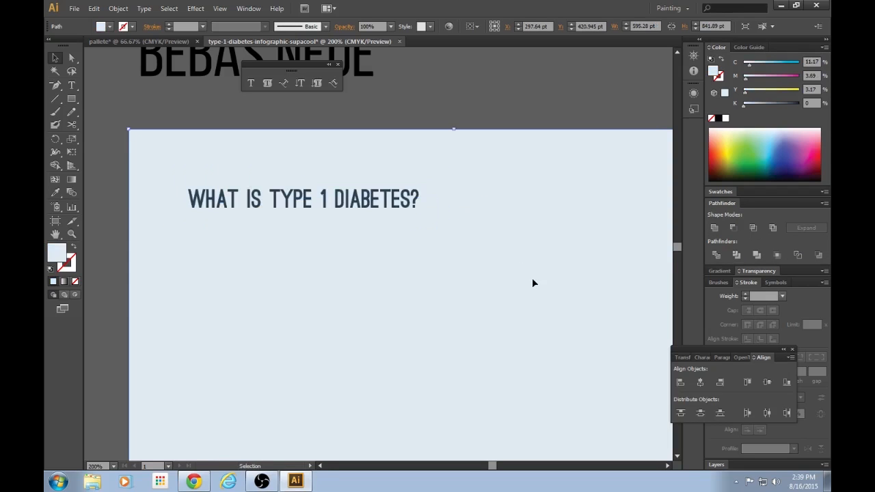
pyautogui.hotkey('ctrl', 'shift', '[')
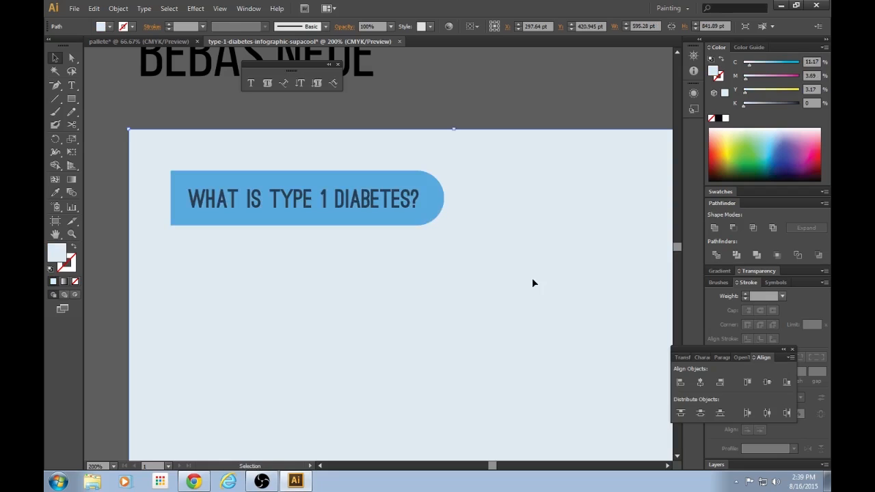
pyautogui.click(497, 93)
# Draw a rectangle of about 312 by 258 pt around the heading bar, extending below it
pyautogui.scroll(4, 514, 185)
pyautogui.scroll(-3, 514, 189)
pyautogui.hotkey('ctrl', '-')
pyautogui.hotkey('ctrl', '-')
pyautogui.hotkey('ctrl', '+')
pyautogui.hotkey('ctrl', '+')
pyautogui.hotkey('ctrl', '-')
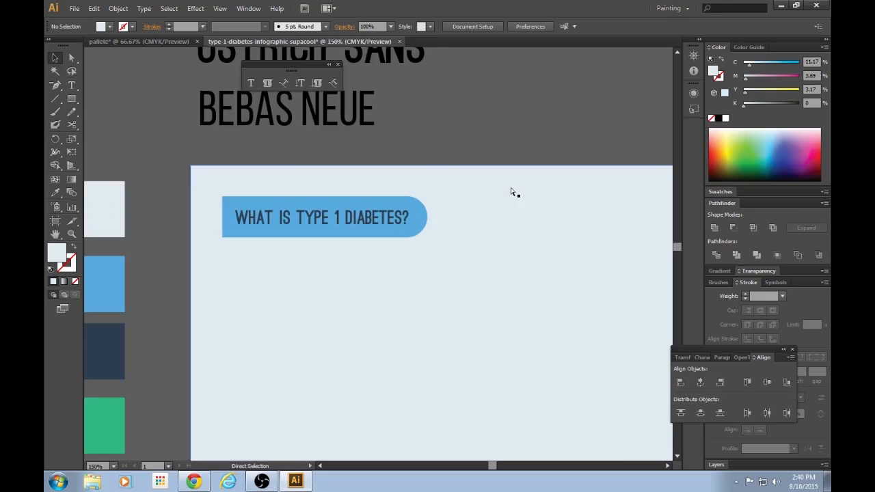
pyautogui.scroll(-1, 511, 188)
pyautogui.scroll(-3, 511, 192)
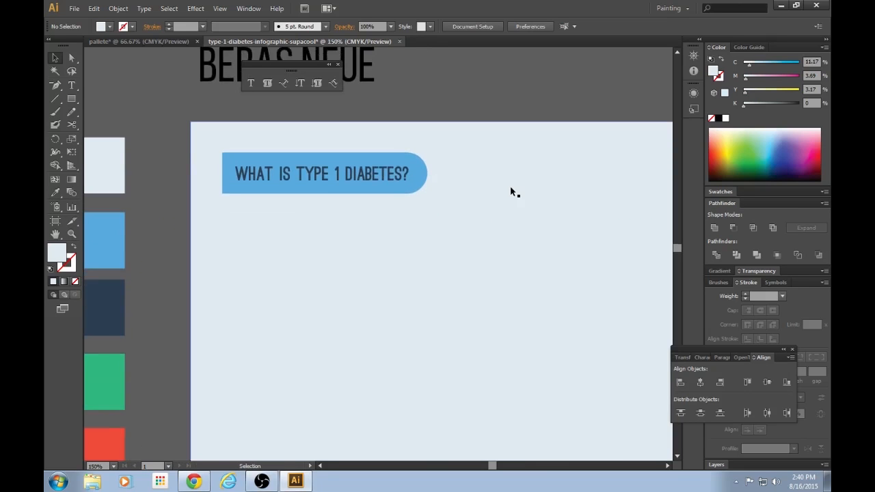
pyautogui.press('m')
pyautogui.moveTo(205, 116); pyautogui.dragTo(461, 327)
pyautogui.press('v')
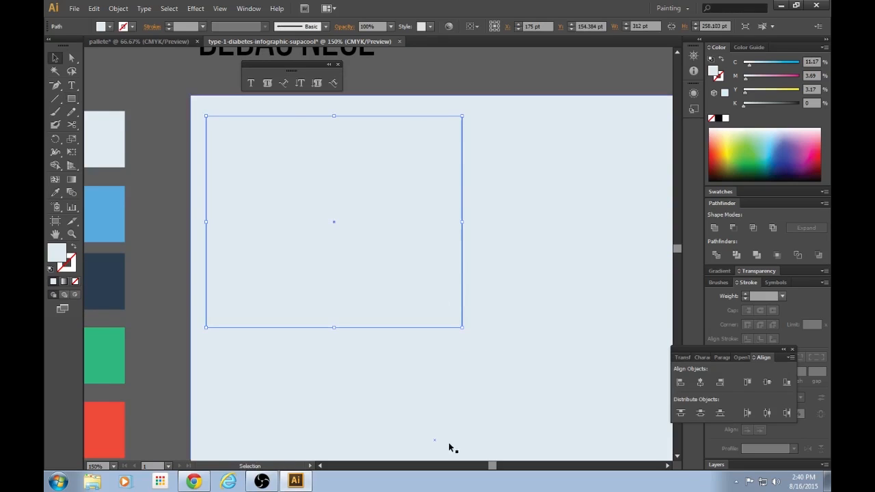
# Fill the new rectangle around the heading bar with the white sampled from the palette
pyautogui.hotkey('ctrl', '-')
pyautogui.hotkey('ctrl', '-')
pyautogui.press('i')
pyautogui.click(251, 369)
pyautogui.press('v')
pyautogui.click(468, 159)
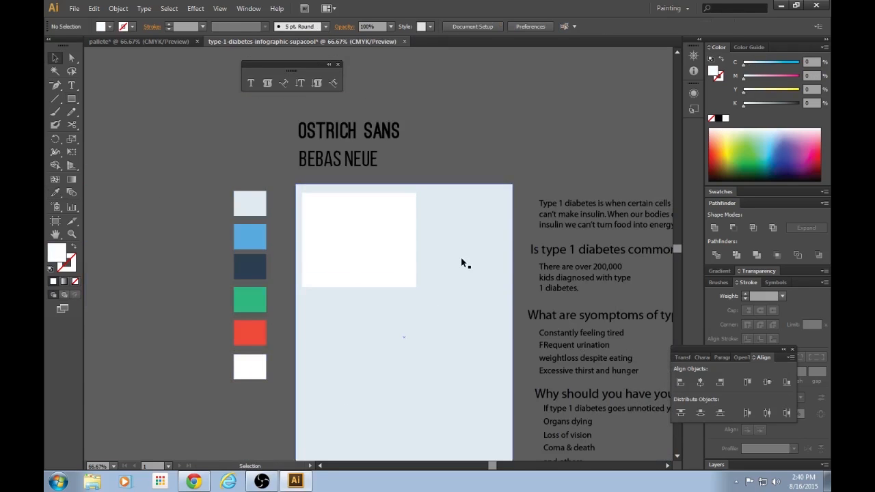
# Send the white rectangle behind the heading bar, and the pale artboard background behind the rectangle
pyautogui.hotkey('ctrl', '+')
pyautogui.hotkey('ctrl', '+')
pyautogui.click(441, 296)
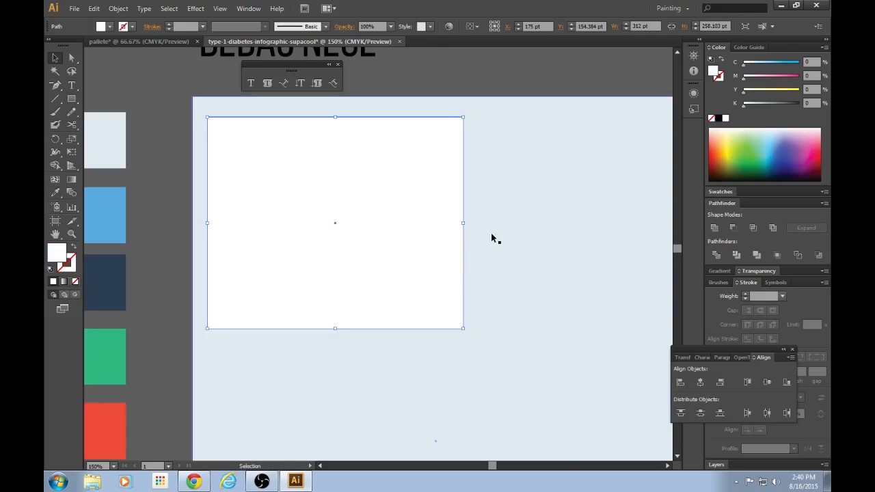
pyautogui.hotkey('ctrl', 'shift', '[')
pyautogui.click(523, 241)
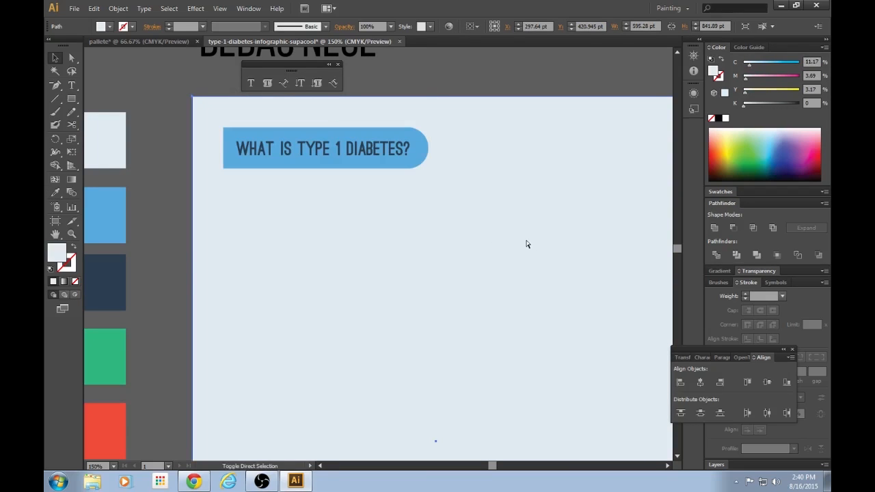
pyautogui.hotkey('ctrl', 'shift', '[')
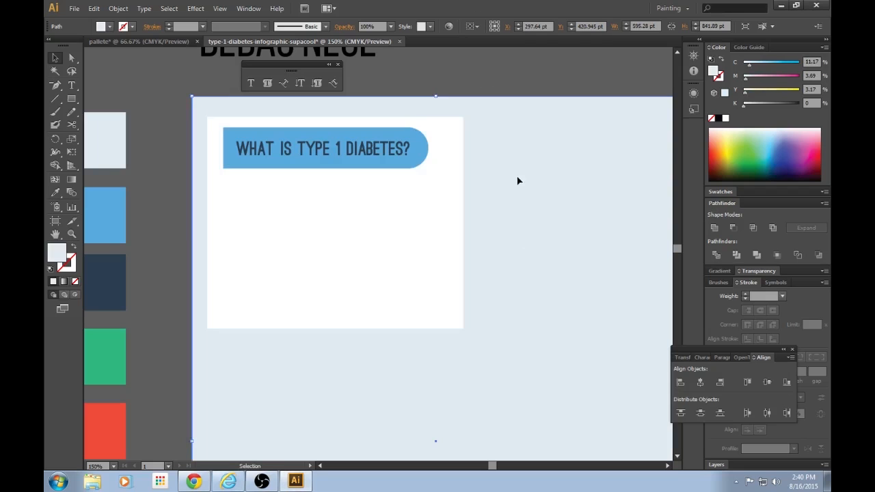
# Show the document's layer list and move the floating Align options clear of it
pyautogui.click(719, 468)
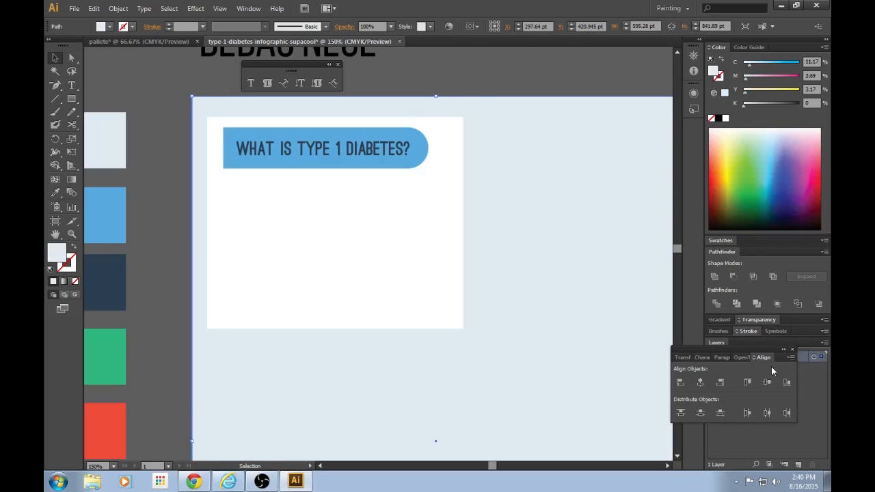
pyautogui.moveTo(767, 356); pyautogui.dragTo(592, 106)
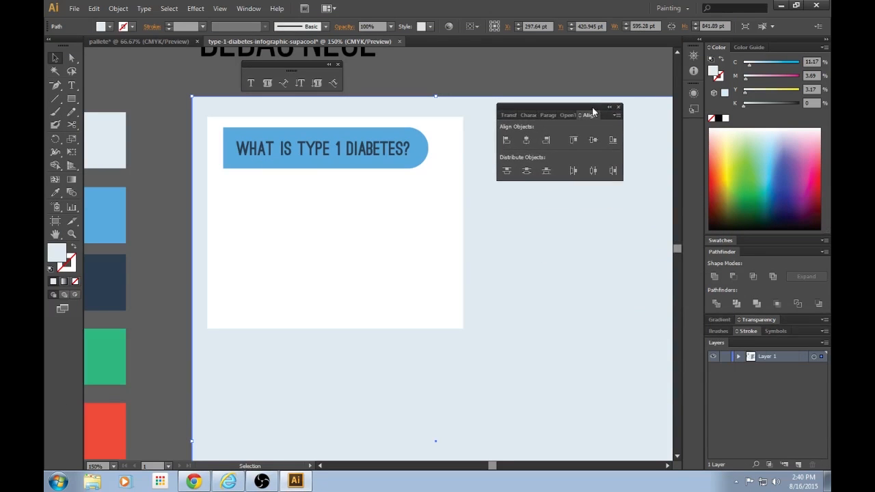
# Bring up the E*TRADE Pro logon window in Internet Explorer and close it
pyautogui.click(228, 482)
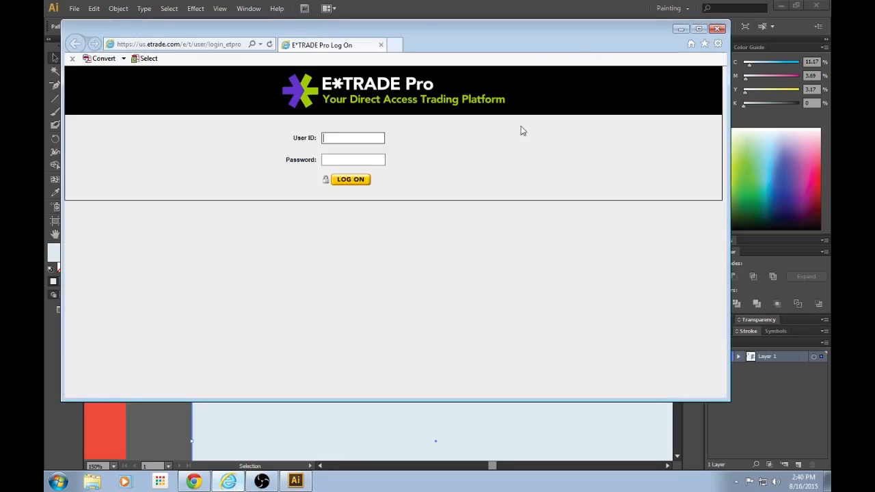
pyautogui.click(718, 29)
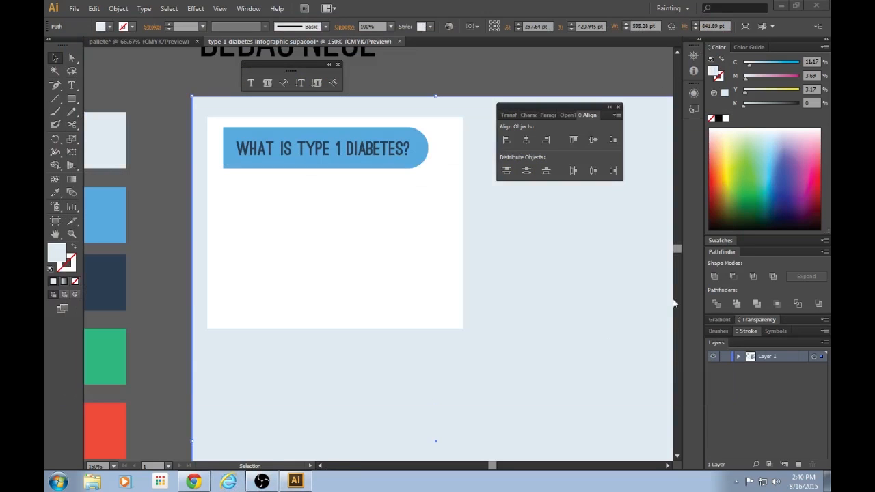
# Lock the pale background path at the end of Layer 1's object list and move the floating Align options clear of the artwork
pyautogui.click(739, 356)
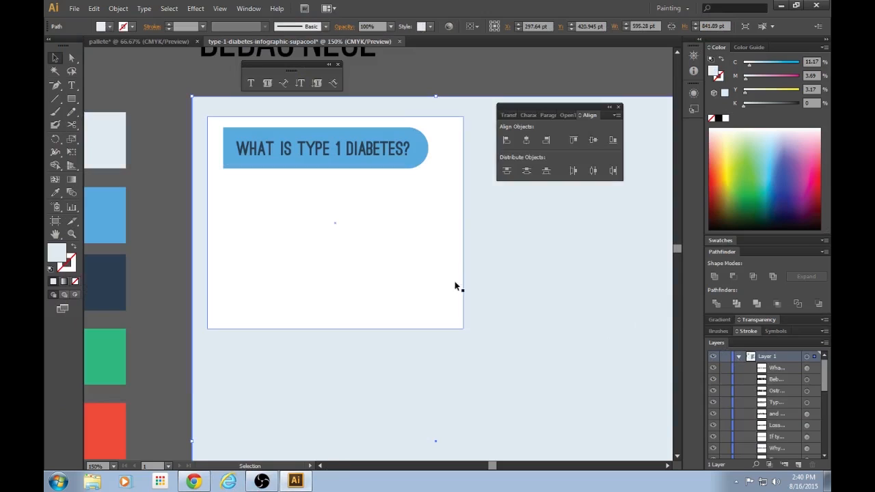
pyautogui.click(755, 465)
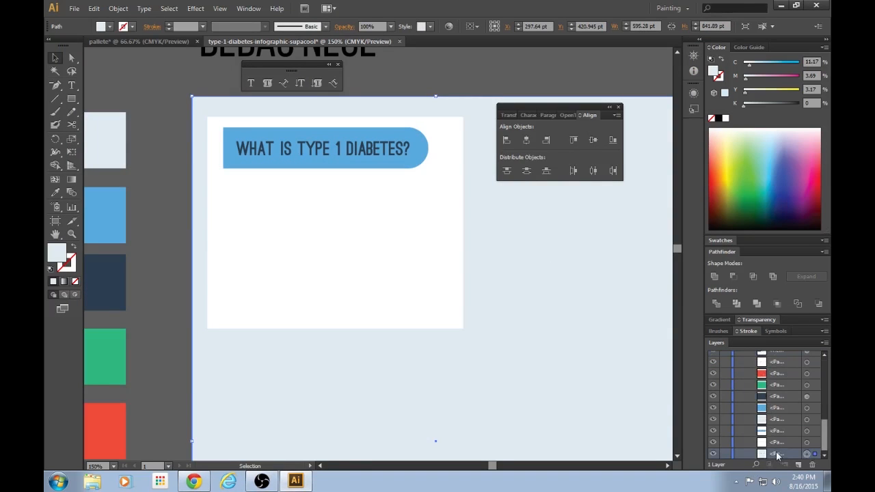
pyautogui.moveTo(823, 446); pyautogui.dragTo(823, 452)
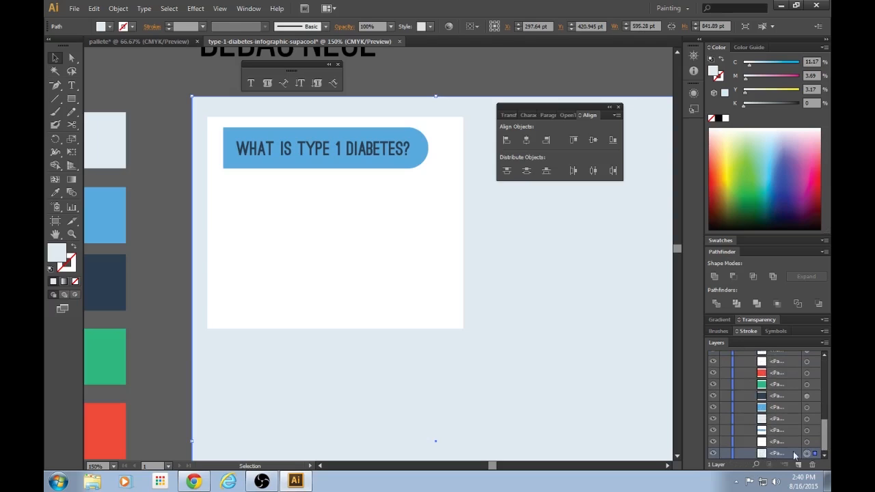
pyautogui.click(725, 453)
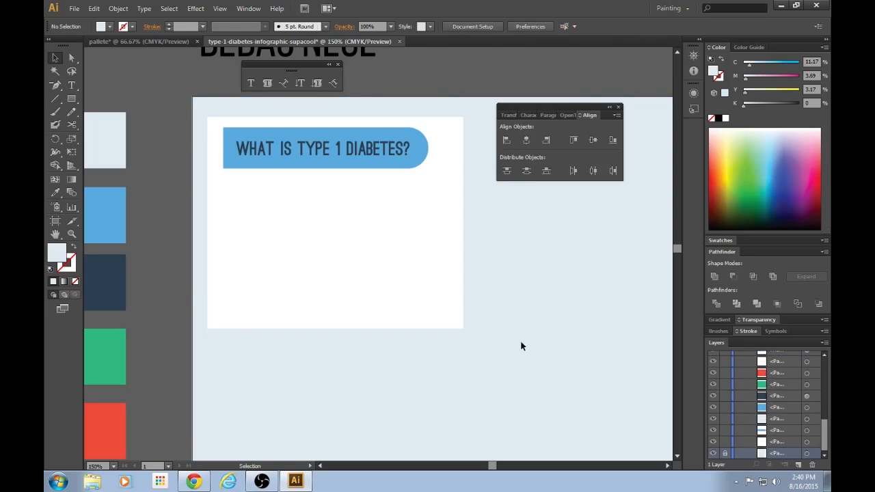
pyautogui.moveTo(825, 435); pyautogui.dragTo(824, 373)
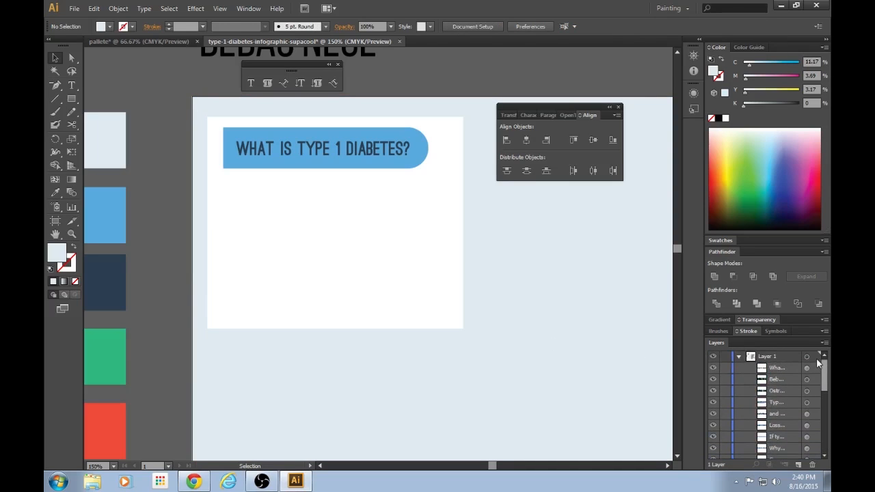
pyautogui.click(738, 356)
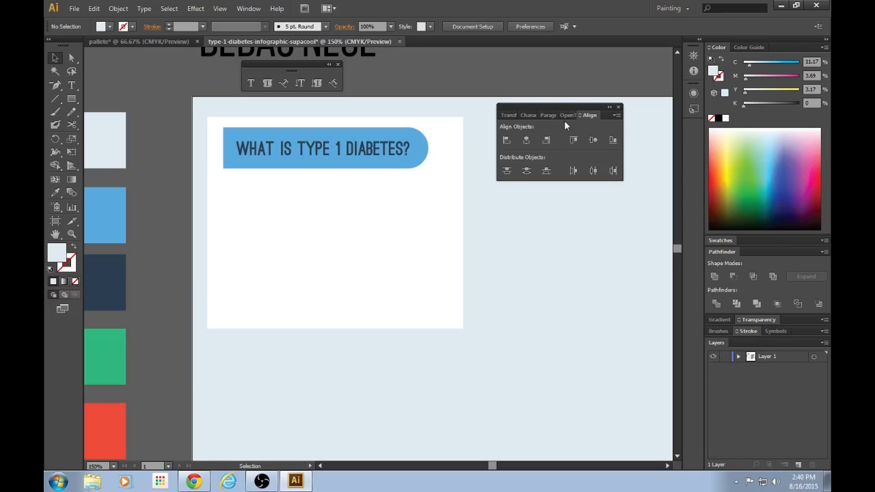
pyautogui.moveTo(559, 107); pyautogui.dragTo(590, 56)
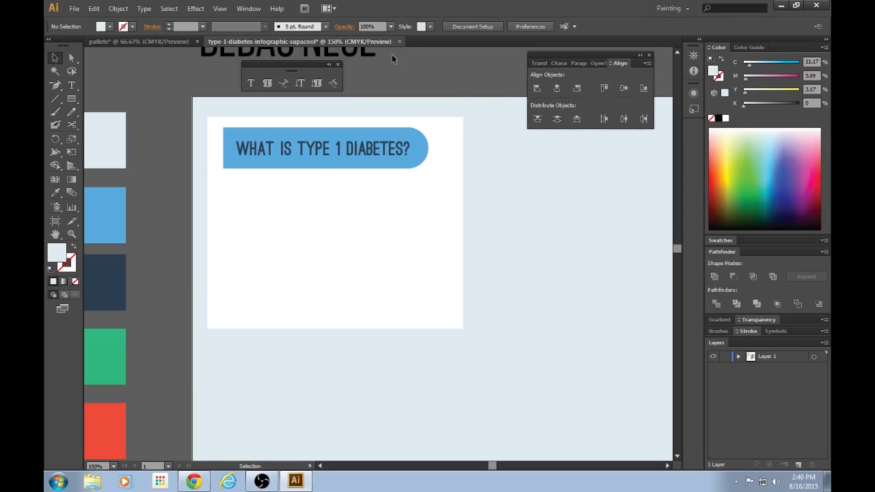
# Try to shift the "What is type 1 diabetes?" heading text slightly lower within its blue bar
pyautogui.scroll(1, 434, 87)
pyautogui.hotkey('ctrl', '-')
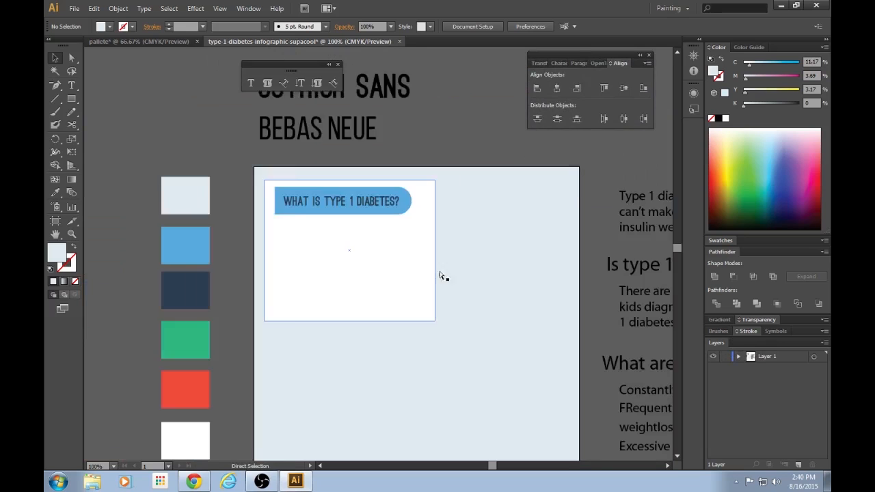
pyautogui.hotkey('ctrl', '+')
pyautogui.hotkey('ctrl', '+')
pyautogui.hotkey('ctrl', '+')
pyautogui.hotkey('ctrl', '-')
pyautogui.hotkey('ctrl', '-')
pyautogui.hotkey('ctrl', '-')
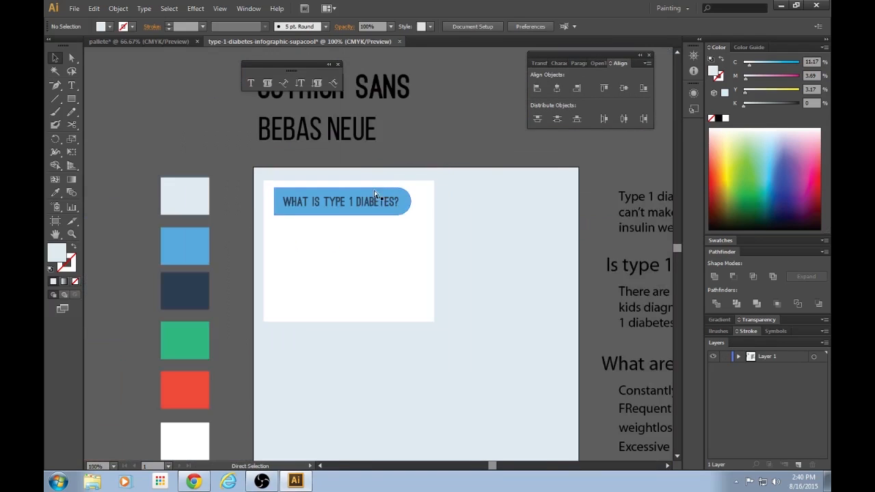
pyautogui.hotkey('ctrl', '+')
pyautogui.click(370, 180)
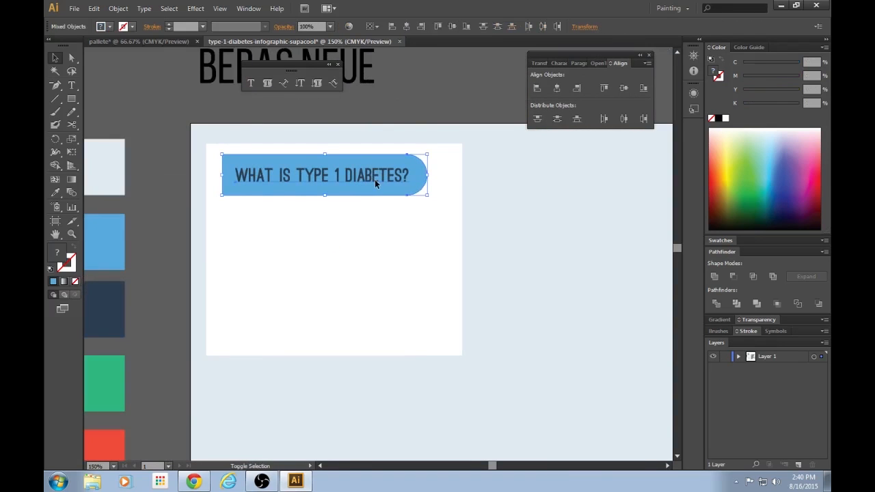
pyautogui.click(371, 176)
pyautogui.moveTo(372, 176); pyautogui.dragTo(371, 180)
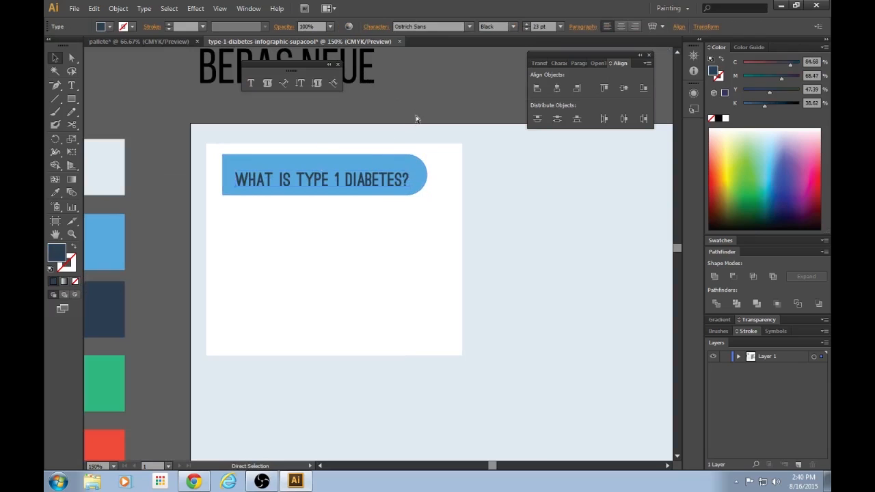
pyautogui.click(416, 116)
# Move the "Type 1 diabetes is when certain cells" paragraph onto the white rectangle and scale it down to about 13.45 pt, aligned with the heading bar
pyautogui.hotkey('ctrl', '-')
pyautogui.hotkey('ctrl', '-')
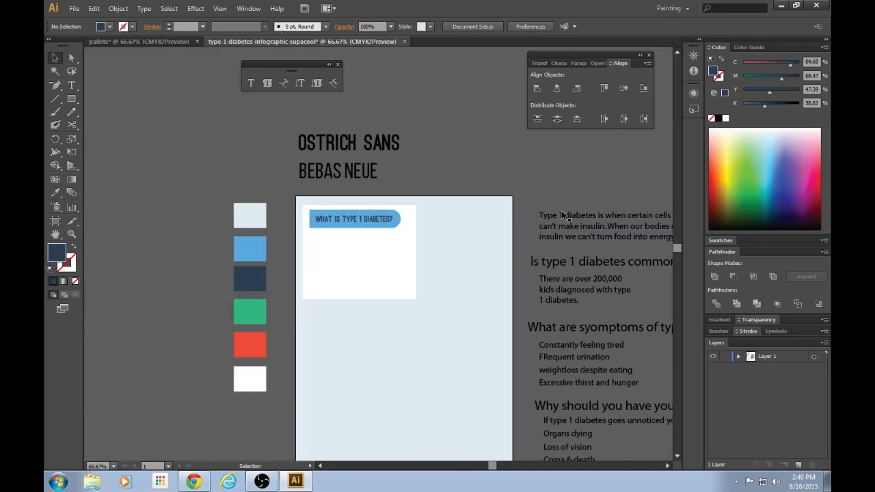
pyautogui.click(541, 214)
pyautogui.moveTo(596, 219); pyautogui.dragTo(370, 246)
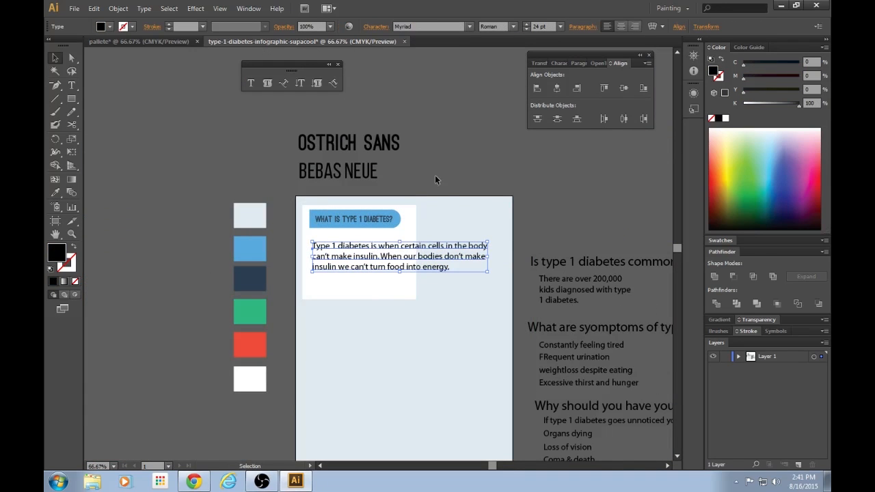
pyautogui.hotkey('ctrl', '+')
pyautogui.hotkey('ctrl', '+')
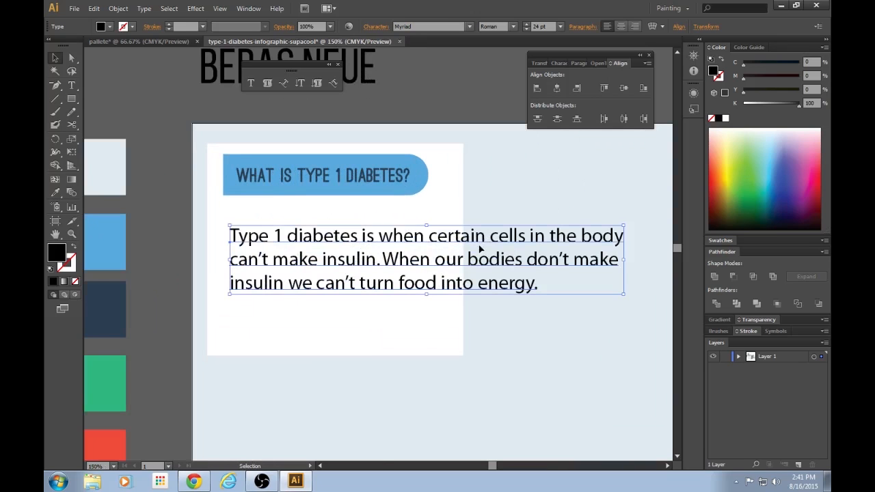
pyautogui.moveTo(624, 225); pyautogui.dragTo(537, 240)
pyautogui.moveTo(485, 267); pyautogui.dragTo(412, 259)
pyautogui.moveTo(388, 245); pyautogui.dragTo(387, 254)
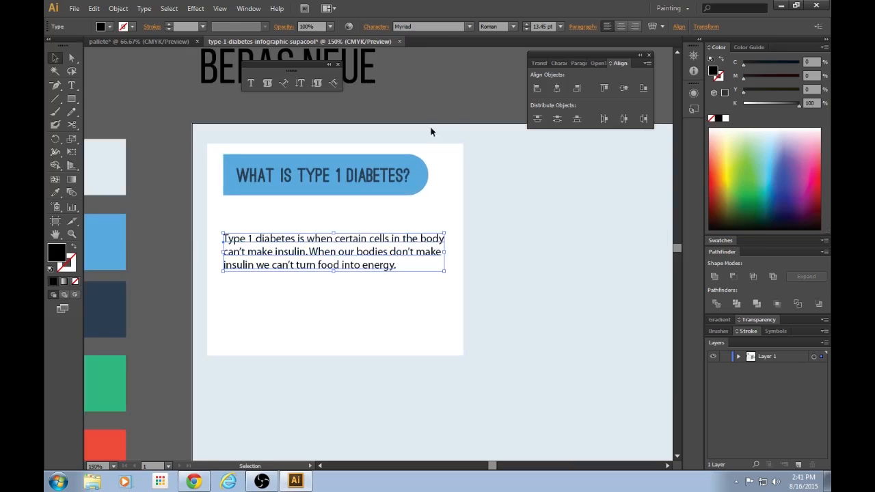
# Set the answer paragraph's font size to 18 pt
pyautogui.scroll(2, 465, 187)
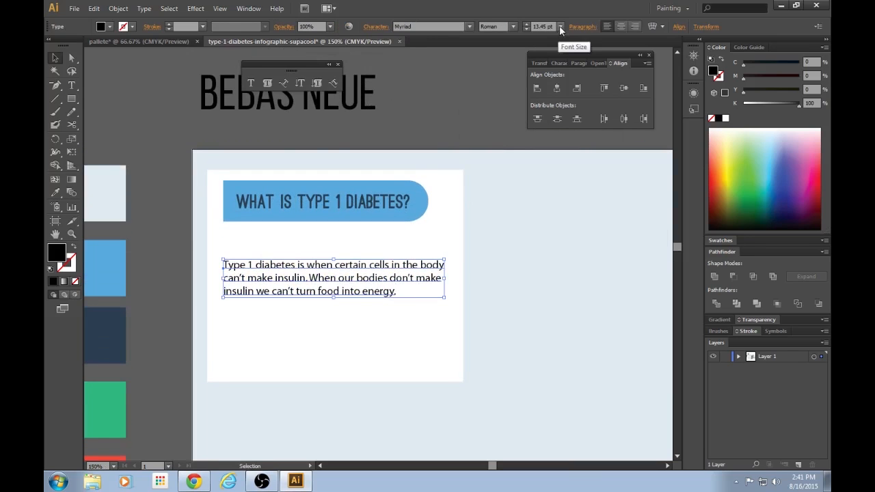
pyautogui.click(560, 27)
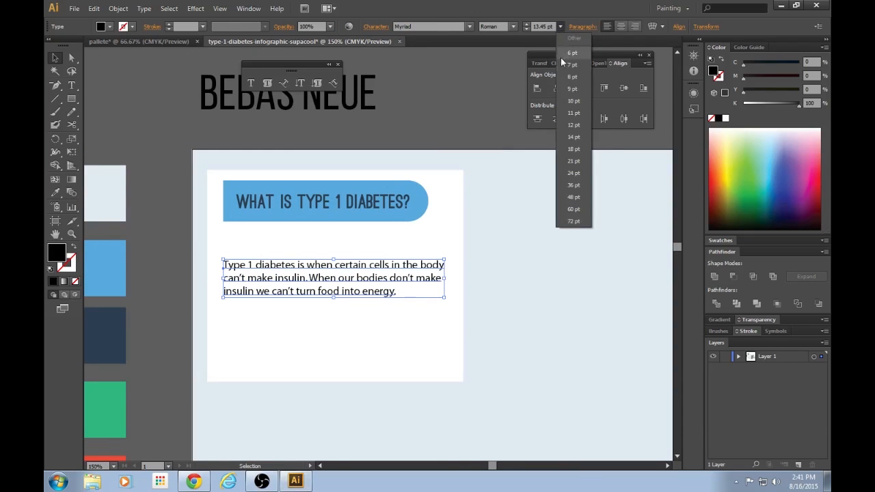
pyautogui.click(580, 148)
pyautogui.click(411, 243)
pyautogui.click(407, 274)
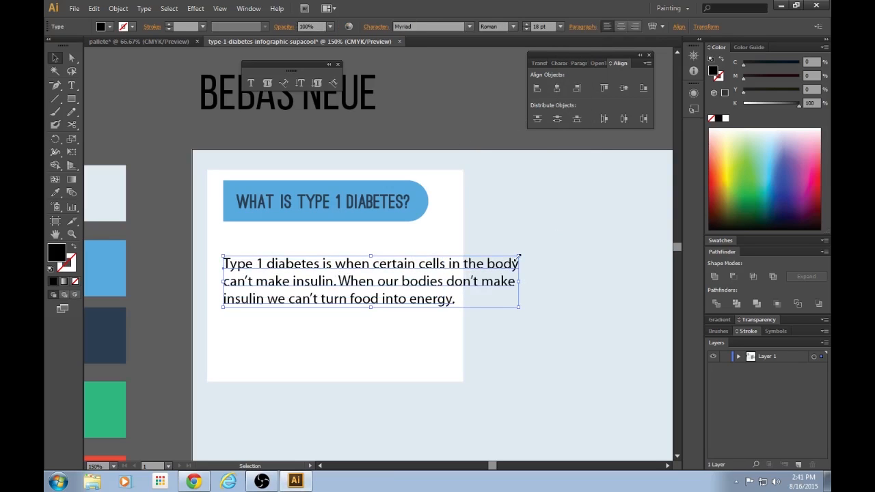
# Re-break the answer paragraph after "cells", "insulin." and "food", joining "in the body" with "can't make insulin."
pyautogui.doubleClick(451, 267)
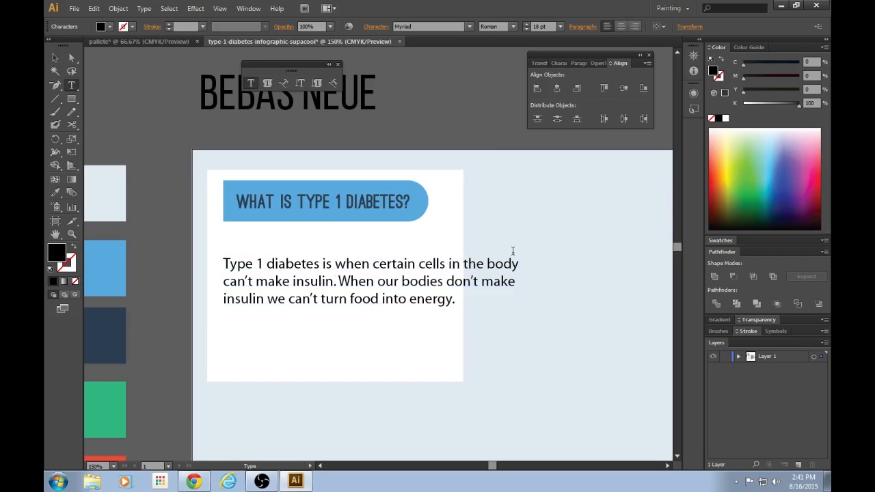
pyautogui.press('Return')
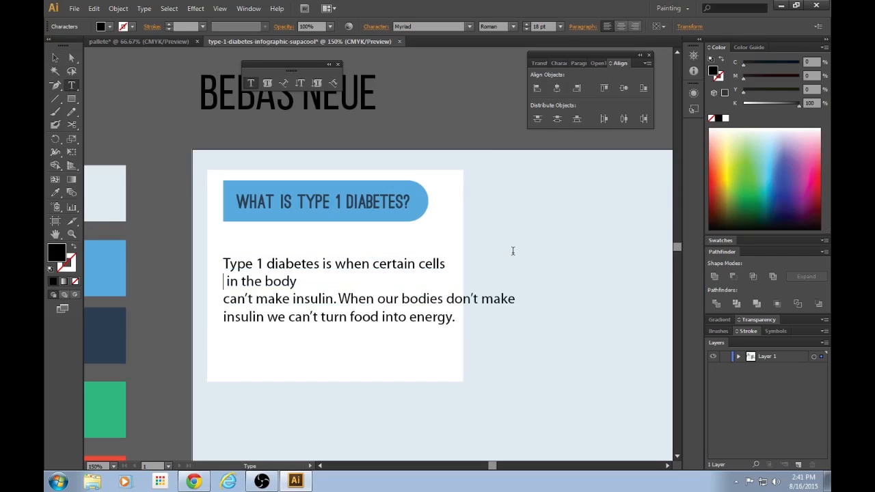
pyautogui.press('Delete')
pyautogui.press('BackSpace')
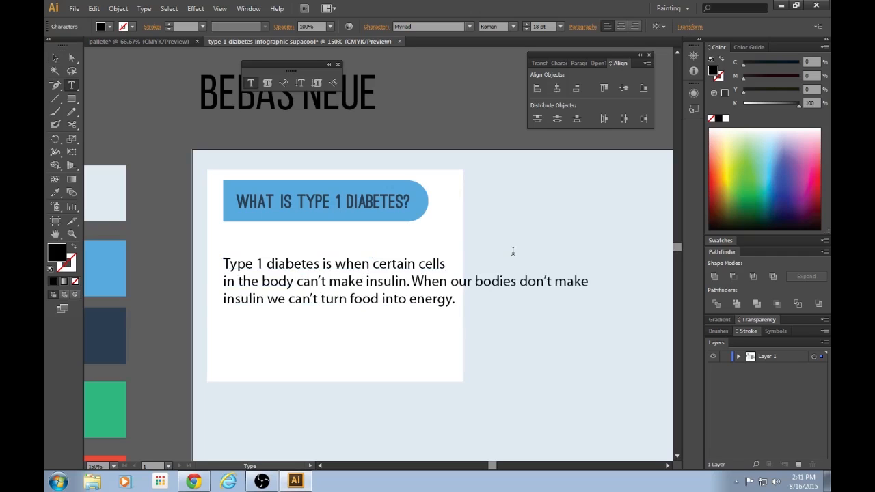
pyautogui.press('Return')
pyautogui.press('Delete')
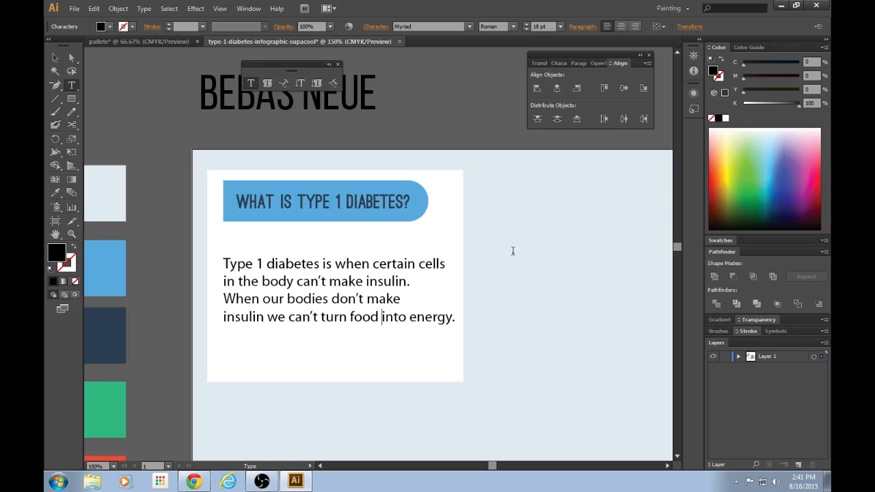
pyautogui.press('Return')
pyautogui.press('Delete')
pyautogui.press('ctrl')
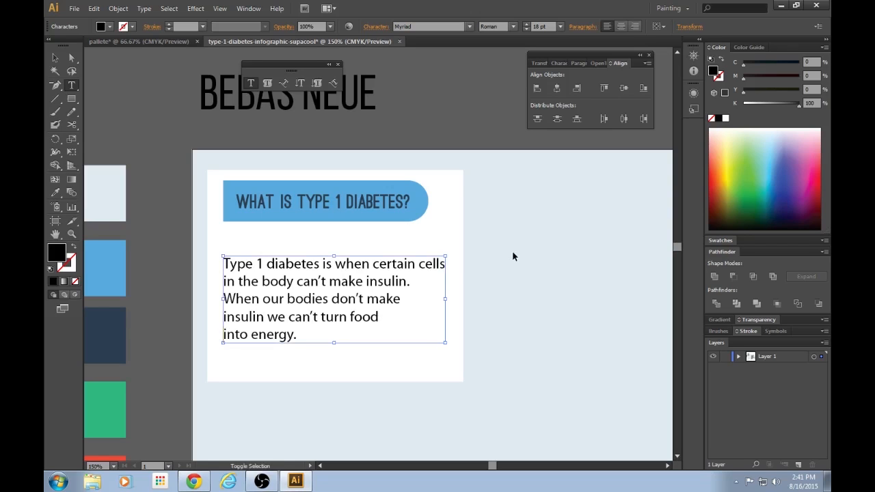
pyautogui.keyDown('ctrl'); pyautogui.click(470, 267); pyautogui.keyUp('ctrl')
pyautogui.press('v')
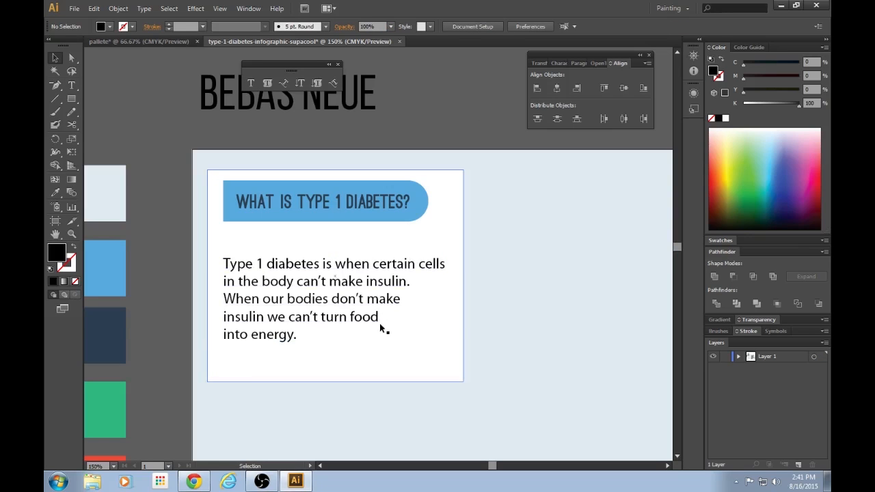
pyautogui.press('a')
pyautogui.moveTo(375, 313)
pyautogui.mouseDown()
pyautogui.moveTo(371, 294)
pyautogui.moveTo(374, 300)
pyautogui.mouseUp()
pyautogui.hotkey('ctrl', 'z')
pyautogui.click(460, 128)
# Apply the type style sampled from the Bebas Neue font sample to the answer paragraph
pyautogui.press('v')
pyautogui.click(405, 268)
pyautogui.scroll(2, 442, 301)
pyautogui.press('i')
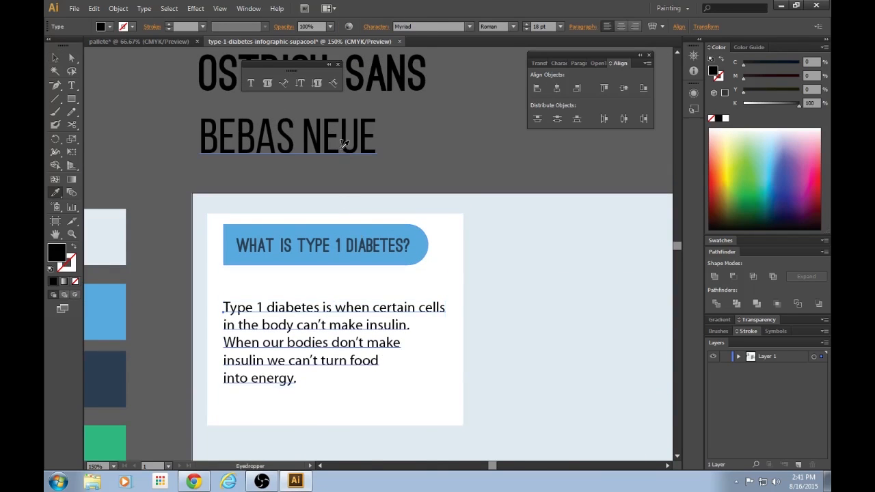
pyautogui.click(345, 145)
# Reduce the Bebas Neue answer paragraph to an 18 pt font size
pyautogui.press('v')
pyautogui.hotkey('ctrl', '-')
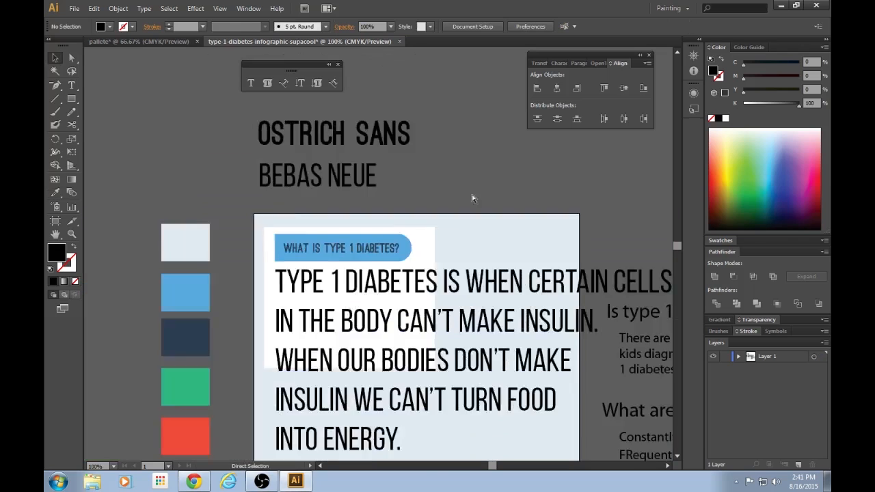
pyautogui.click(560, 26)
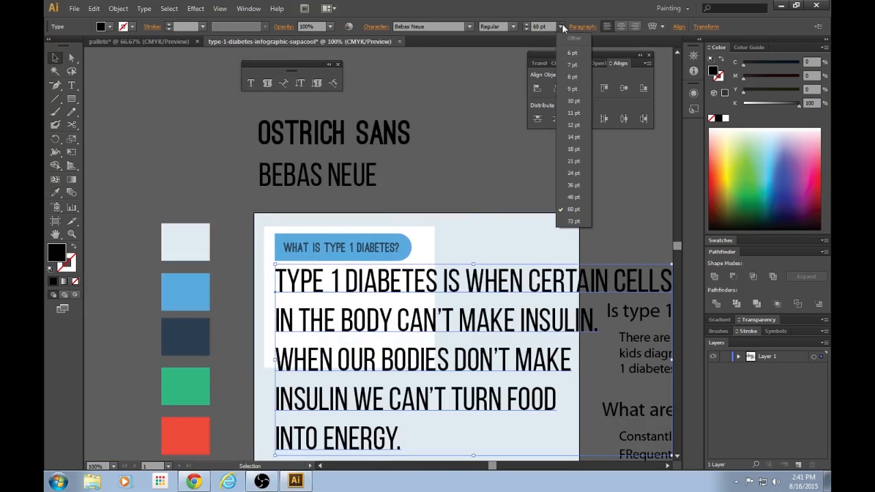
pyautogui.click(574, 149)
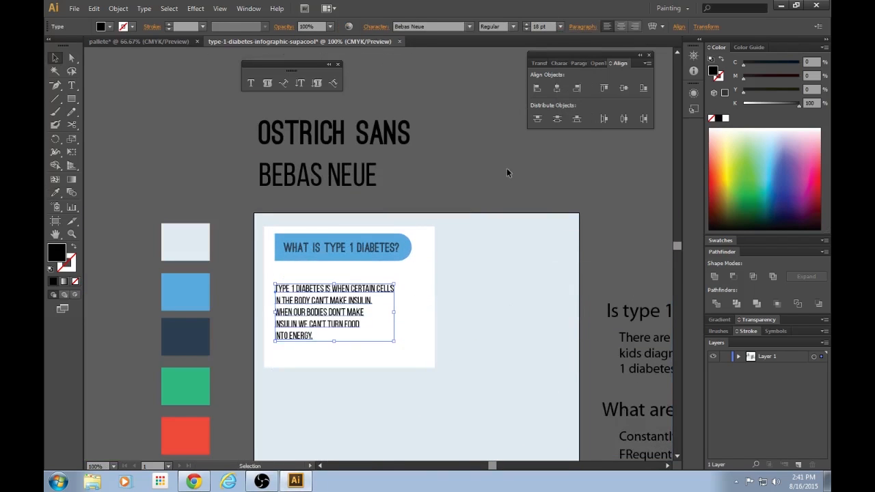
pyautogui.click(490, 224)
# Scale the answer paragraph up proportionally to about 19.8 pt within the white rectangle
pyautogui.hotkey('ctrl', '+')
pyautogui.hotkey('ctrl', '+')
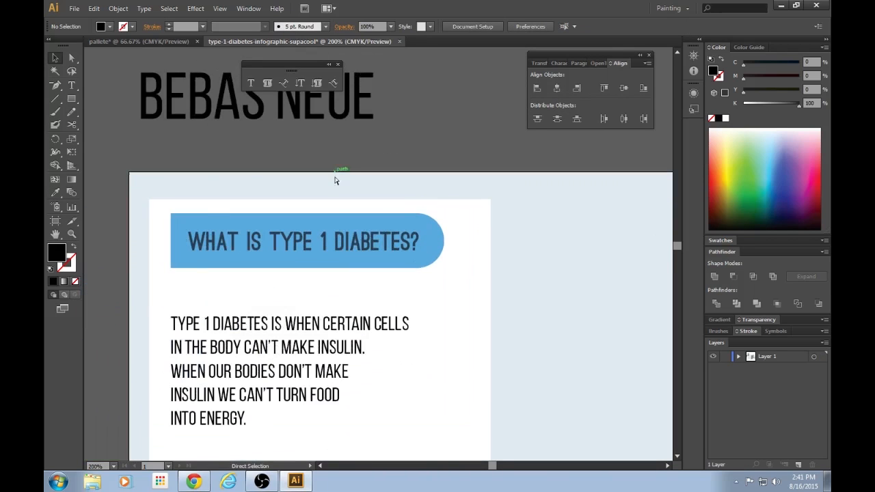
pyautogui.scroll(-2, 348, 248)
pyautogui.click(335, 293)
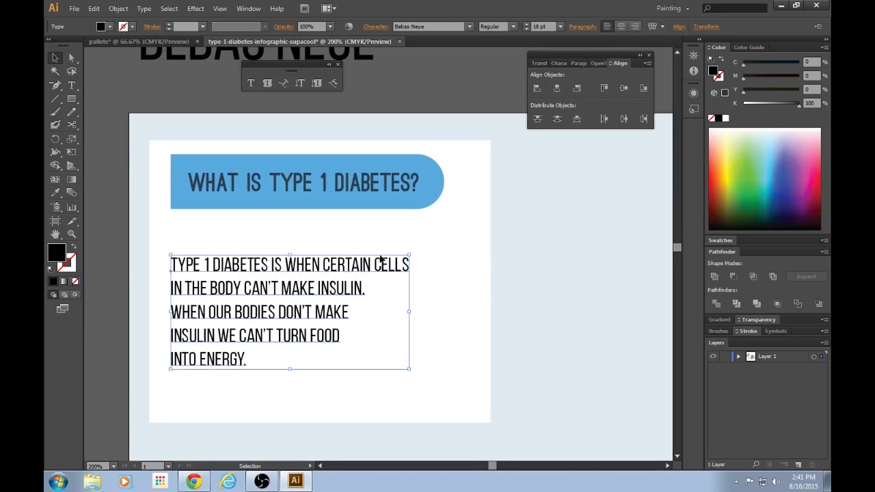
pyautogui.moveTo(409, 255); pyautogui.dragTo(434, 243)
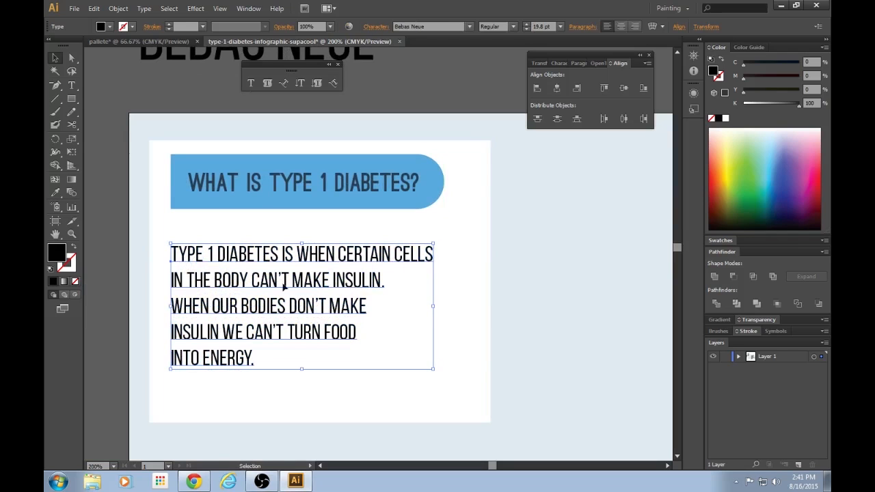
# Re-break the answer paragraph into four lines, with line breaks after "in the", "bodies" and "food"
pyautogui.doubleClick(172, 280)
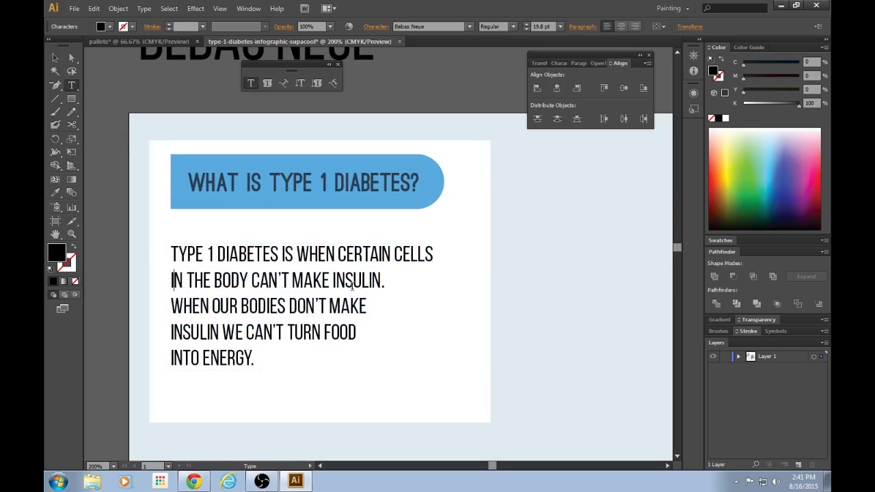
pyautogui.press('BackSpace')
pyautogui.press('Right')
pyautogui.press('Right')
pyautogui.press('Right')
pyautogui.press('Right')
pyautogui.press('Right')
pyautogui.press('Right')
pyautogui.press('Right')
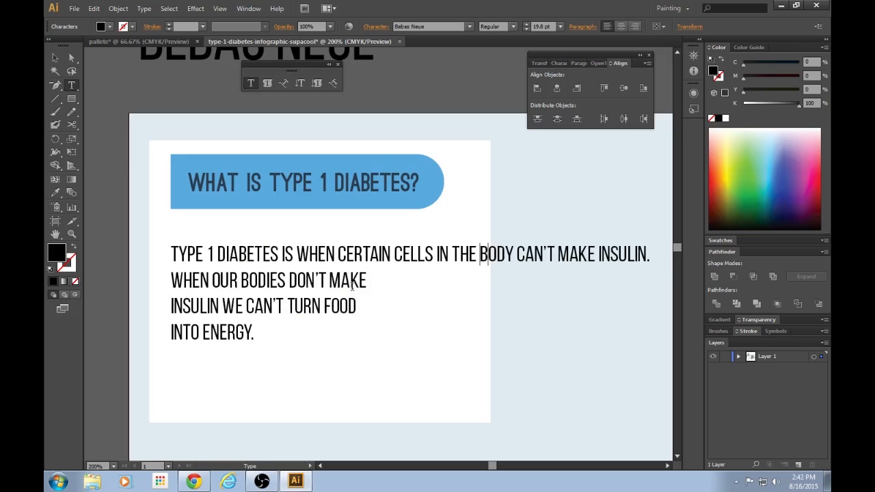
pyautogui.press('Return')
pyautogui.press('Delete')
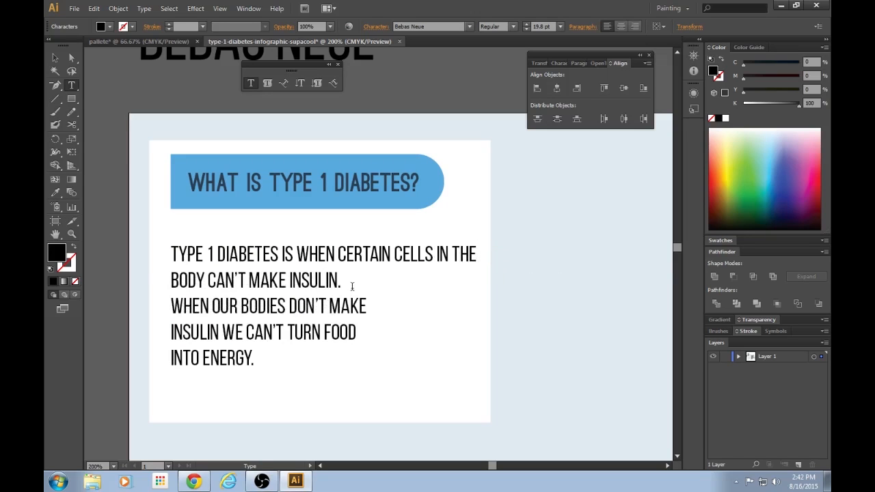
pyautogui.press('BackSpace')
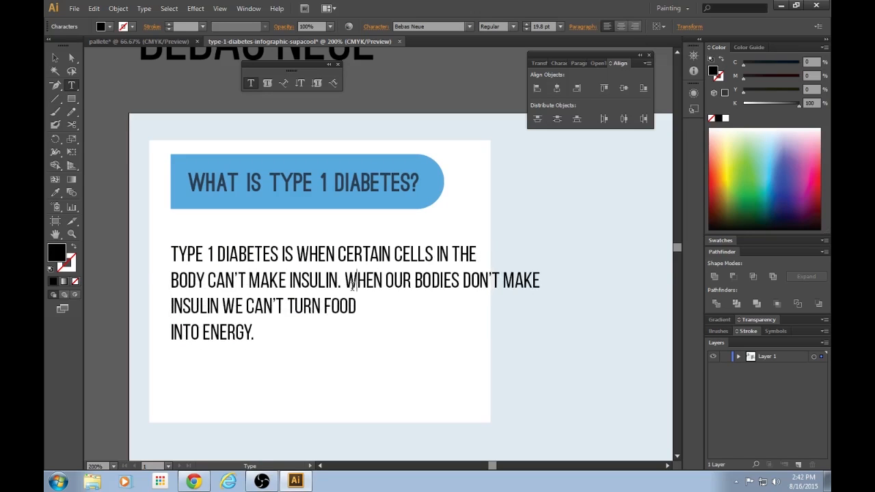
pyautogui.press('Return')
pyautogui.press('Delete')
pyautogui.press('BackSpace')
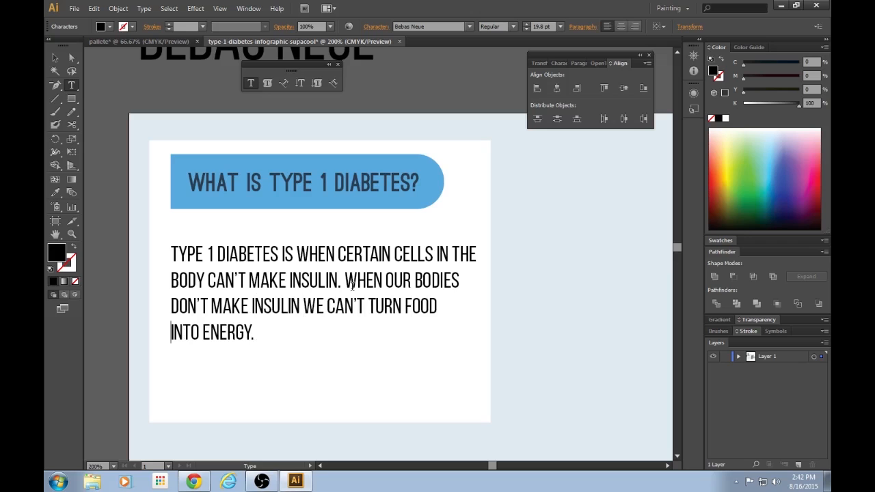
pyautogui.press('Escape')
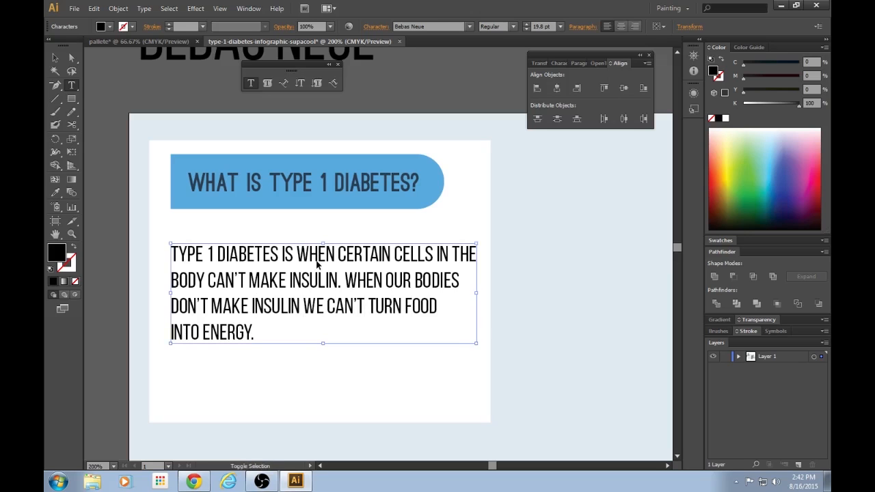
# Move the answer paragraph slightly up and shorten the white rectangle from its bottom edge to about 206 pt high
pyautogui.click(439, 131)
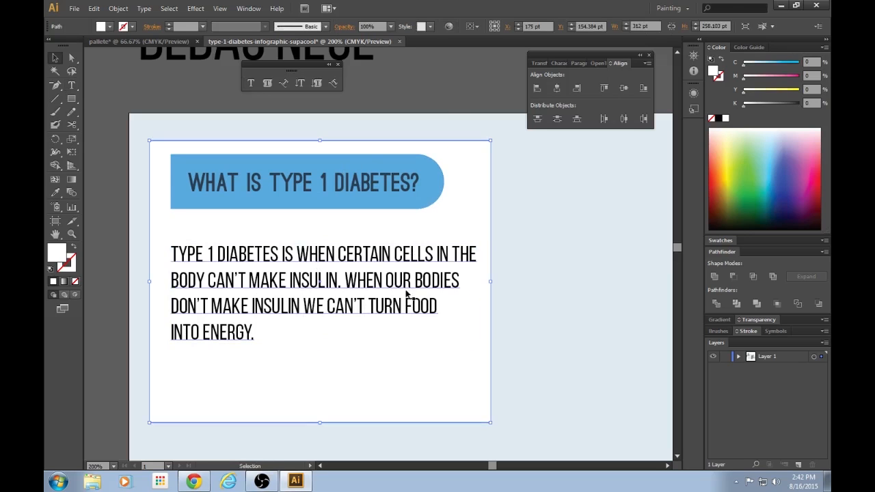
pyautogui.click(410, 320)
pyautogui.moveTo(400, 284); pyautogui.dragTo(400, 279)
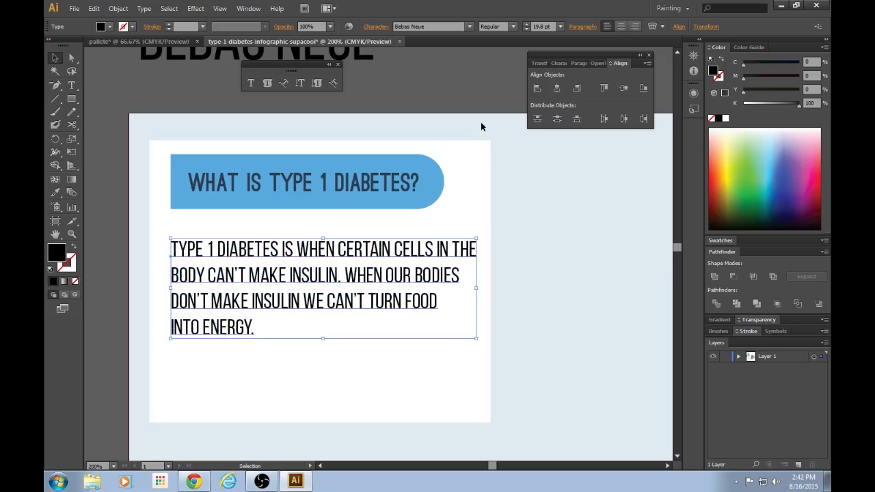
pyautogui.click(495, 100)
pyautogui.hotkey('ctrl', '-')
pyautogui.hotkey('ctrl', '-')
pyautogui.hotkey('ctrl', '-')
pyautogui.hotkey('ctrl', '=')
pyautogui.hotkey('ctrl', '=')
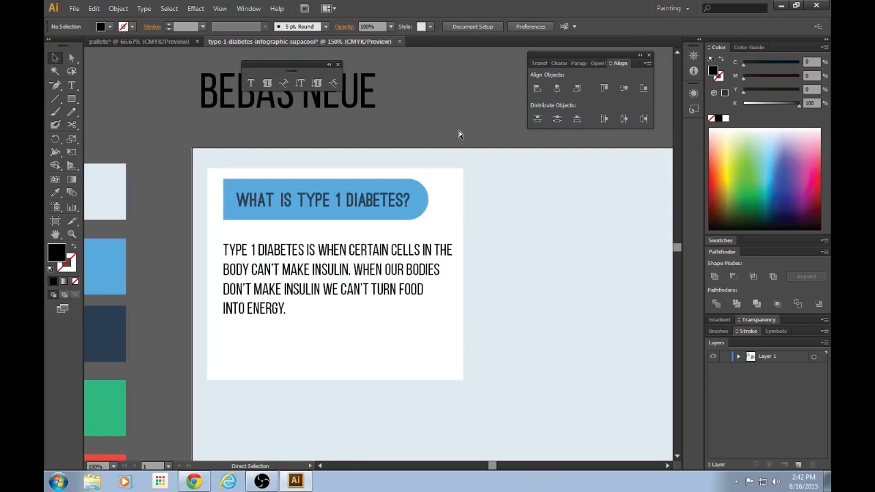
pyautogui.click(349, 376)
pyautogui.moveTo(335, 380); pyautogui.dragTo(335, 337)
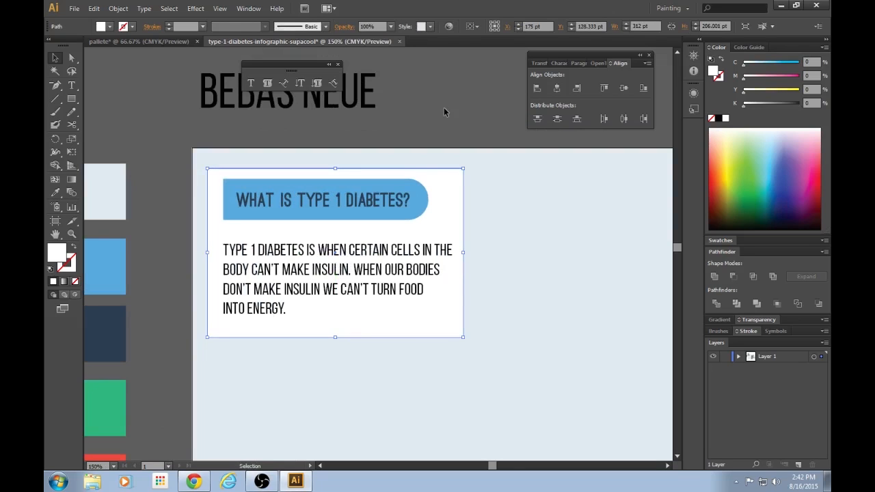
# Move the answer paragraph slightly down and lower the blue heading banner with its text inside the white rectangle
pyautogui.click(445, 110)
pyautogui.moveTo(369, 268); pyautogui.dragTo(370, 274)
pyautogui.click(432, 116)
pyautogui.click(397, 200)
pyautogui.moveTo(388, 198); pyautogui.dragTo(390, 211)
pyautogui.click(433, 124)
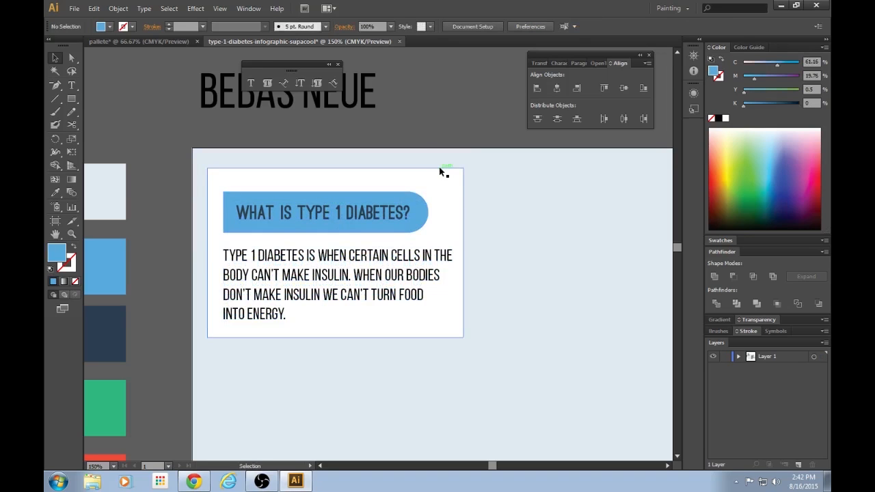
# Move the answer paragraph's line breaks to after "cells in" and "When our", joining "bodies" with "don't make insulin"
pyautogui.hotkey('ctrl', '=')
pyautogui.hotkey('ctrl', '=')
pyautogui.hotkey('ctrl', '-')
pyautogui.hotkey('ctrl', '-')
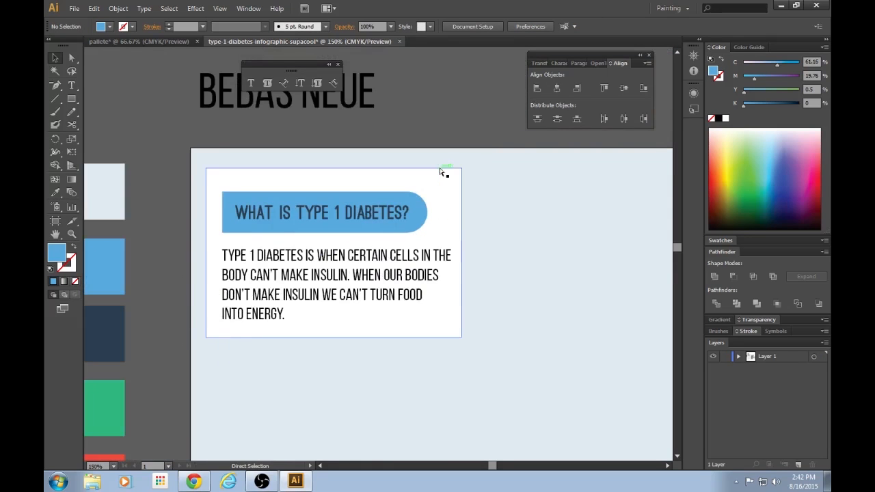
pyautogui.hotkey('ctrl', '=')
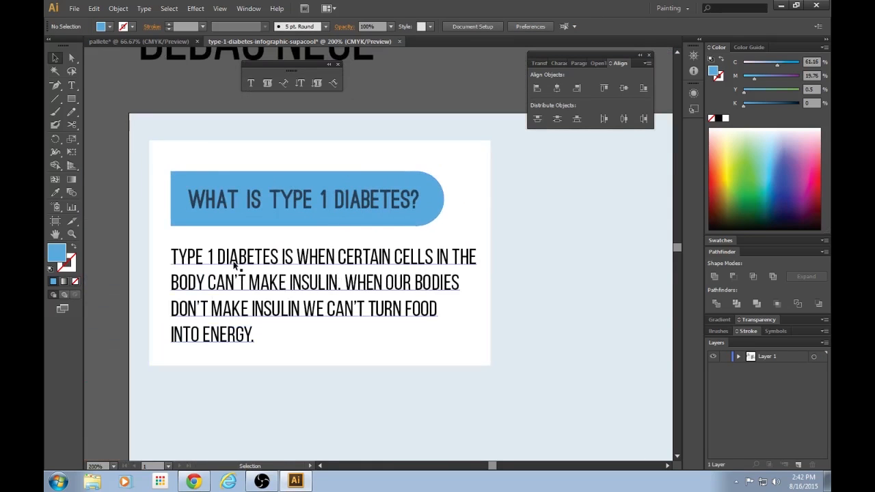
pyautogui.doubleClick(446, 261)
pyautogui.press('Return')
pyautogui.press('Delete')
pyautogui.press('BackSpace')
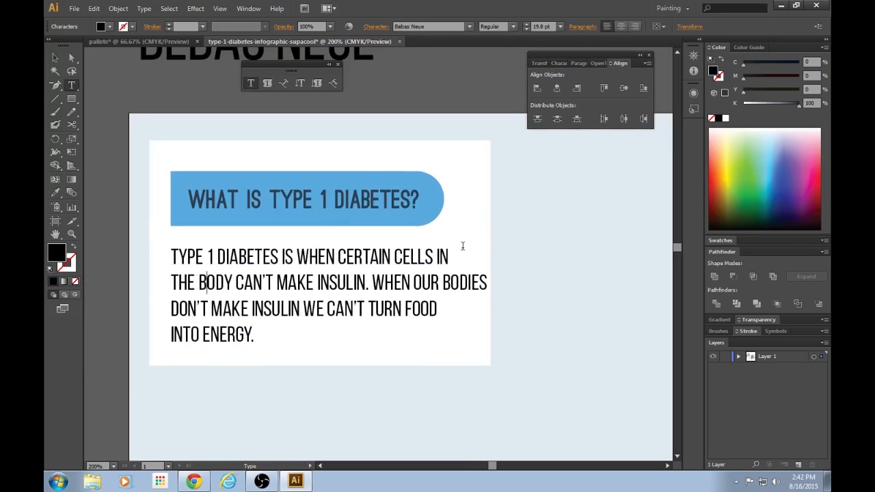
pyautogui.press('Right')
pyautogui.press('Right')
pyautogui.press('Right')
pyautogui.press('Right')
pyautogui.press('Right')
pyautogui.press('Right')
pyautogui.press('Right')
pyautogui.press('Right')
pyautogui.press('Right')
pyautogui.press('Right')
pyautogui.press('Right')
pyautogui.press('Right')
pyautogui.press('Right')
pyautogui.press('Right')
pyautogui.press('Return')
pyautogui.press('Delete')
pyautogui.press('Right')
pyautogui.press('Right')
pyautogui.press('Right')
pyautogui.press('Right')
pyautogui.press('Right')
pyautogui.press('Right')
pyautogui.press('Right')
pyautogui.press('BackSpace')
# Break the third line after "turn" and join "food" with "into energy." on the last line
pyautogui.press('Right')
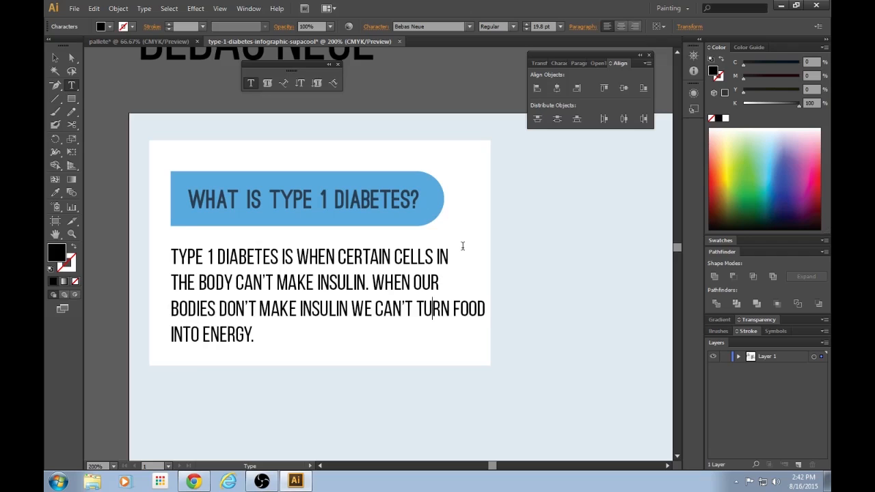
pyautogui.press('Return')
pyautogui.press('Delete')
pyautogui.press('Right')
pyautogui.press('Right')
pyautogui.press('Right')
pyautogui.press('Right')
pyautogui.press('Right')
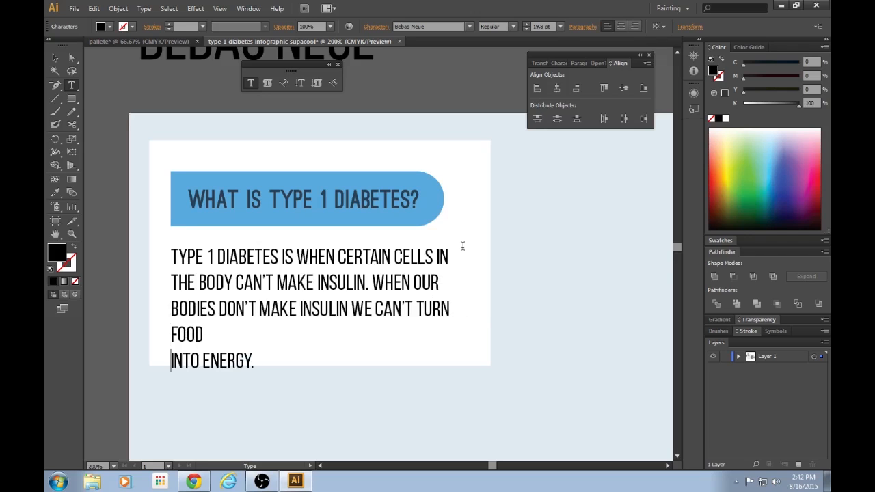
pyautogui.press('BackSpace')
pyautogui.press('Escape')
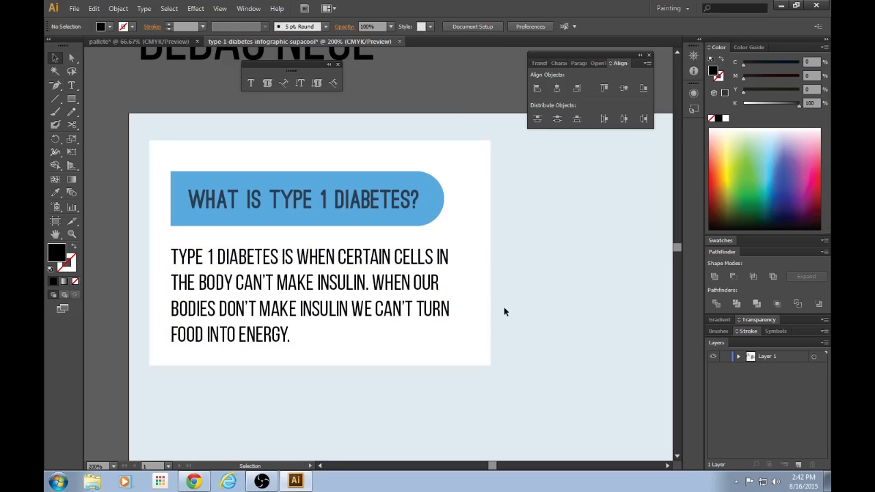
# Color the answer paragraph with the dark navy sampled from the palette
pyautogui.hotkey('ctrl', '-')
pyautogui.hotkey('ctrl', '-')
pyautogui.hotkey('ctrl', '=')
pyautogui.hotkey('ctrl', '=')
pyautogui.press('v')
pyautogui.click(406, 290)
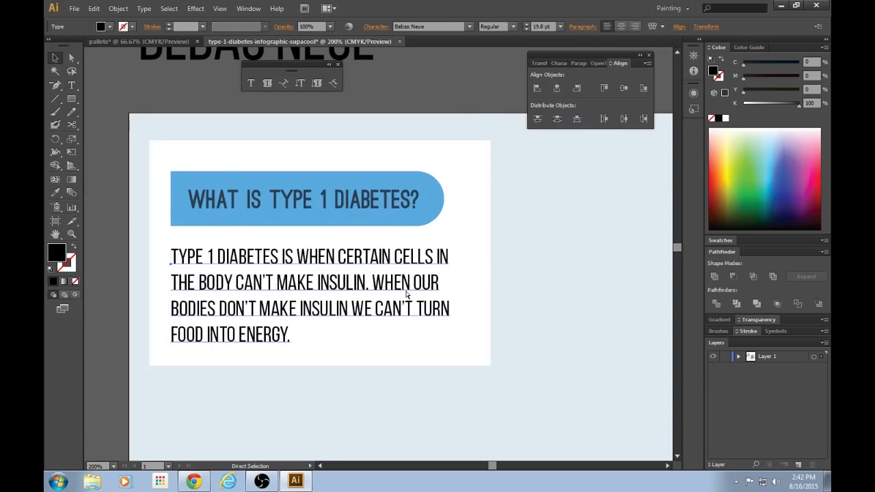
pyautogui.hotkey('ctrl', '-')
pyautogui.press('i')
pyautogui.click(119, 343)
pyautogui.press('v')
pyautogui.click(457, 139)
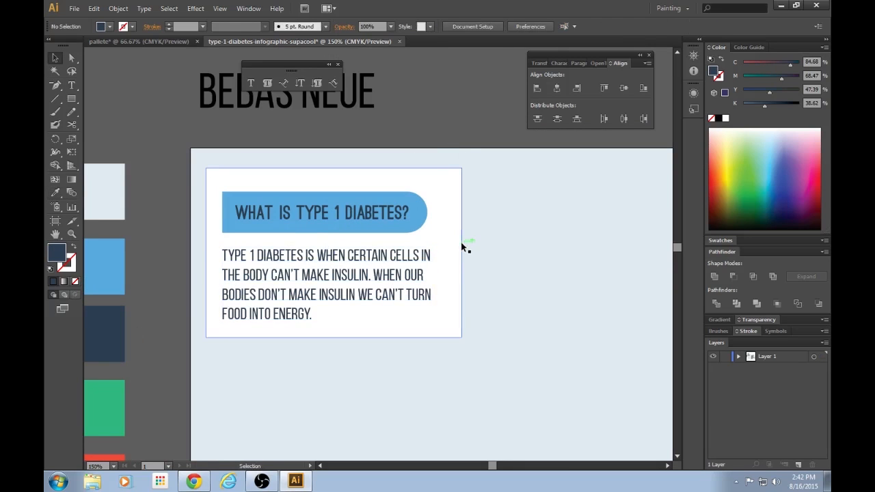
# Narrow the white rectangle slightly from its right edge
pyautogui.click(457, 250)
pyautogui.moveTo(460, 253); pyautogui.dragTo(456, 254)
pyautogui.click(460, 174)
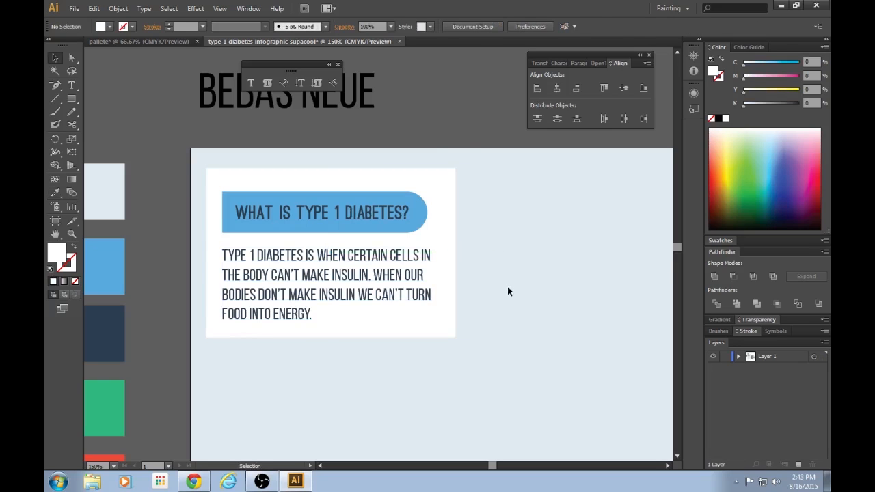
# Draw a 19.5 by 16 pt spacer between the white rectangle's left edge and the heading banner, and fill it with red FF0000
pyautogui.hotkey('ctrl', '+')
pyautogui.hotkey('ctrl', '+')
pyautogui.hotkey('ctrl', '-')
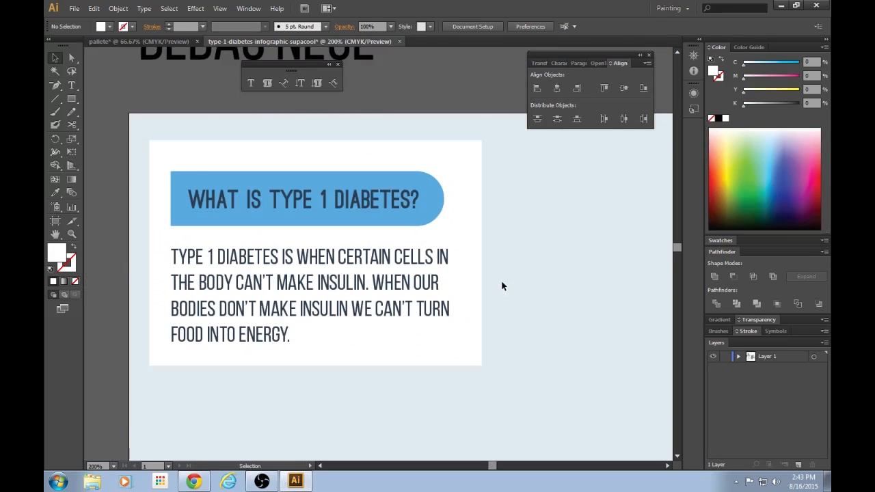
pyautogui.press('m')
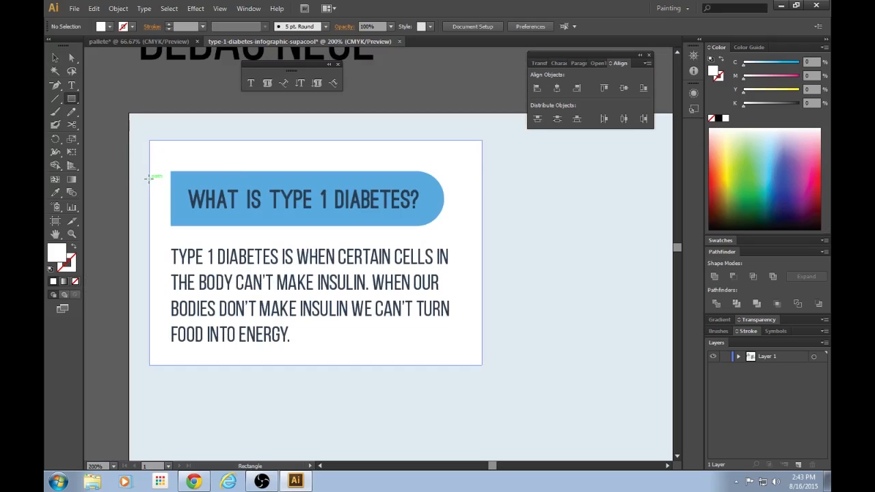
pyautogui.moveTo(149, 177); pyautogui.dragTo(171, 196)
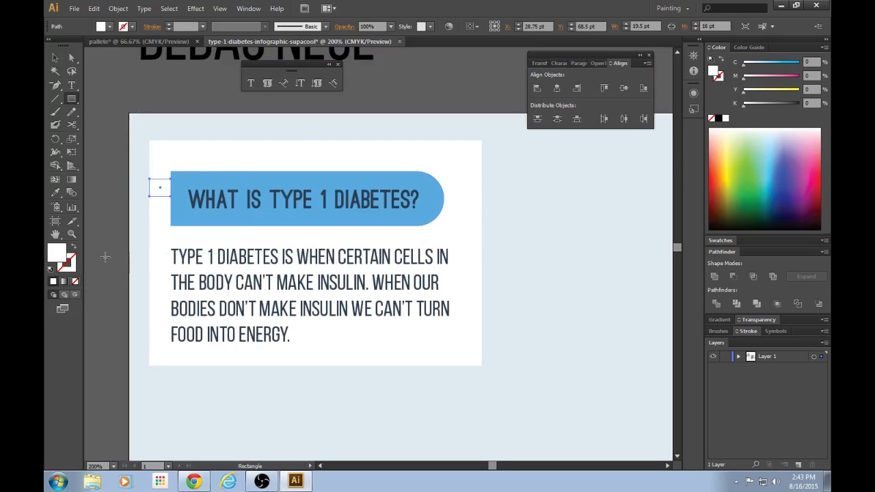
pyautogui.doubleClick(63, 262)
pyautogui.moveTo(257, 229); pyautogui.dragTo(312, 169)
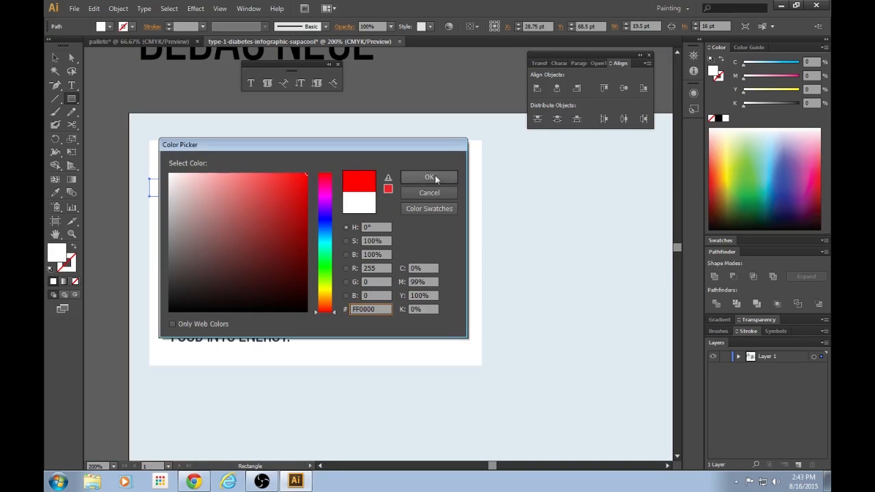
pyautogui.click(448, 178)
pyautogui.press('v')
pyautogui.click(425, 94)
pyautogui.scroll(1, 419, 130)
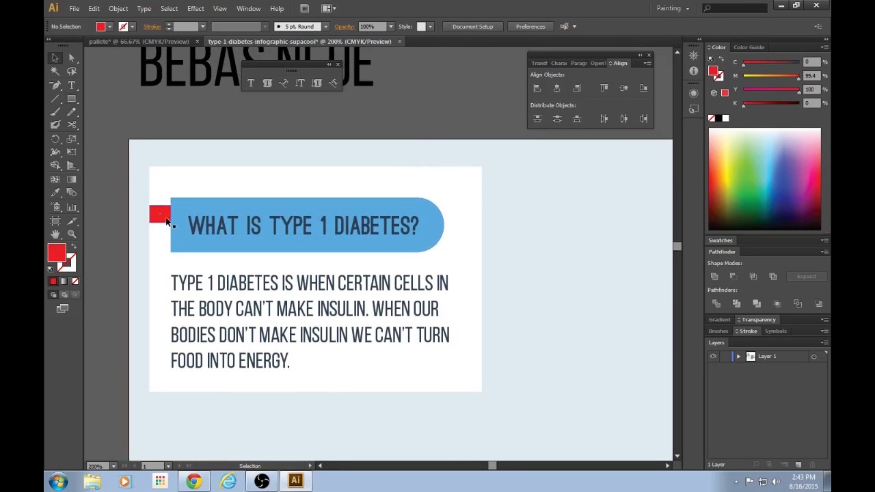
# Copy the red spacer to the white rectangle's top edge and move the heading banner with its text up against it
pyautogui.moveTo(166, 221); pyautogui.dragTo(204, 183)
pyautogui.click(215, 203)
pyautogui.keyDown('shift'); pyautogui.click(220, 230); pyautogui.keyUp('shift')
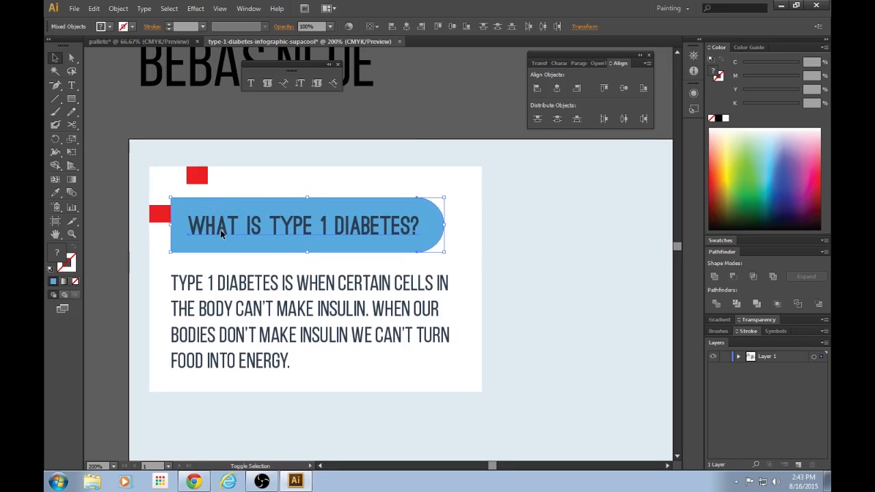
pyautogui.moveTo(226, 231); pyautogui.dragTo(227, 218)
pyautogui.click(279, 139)
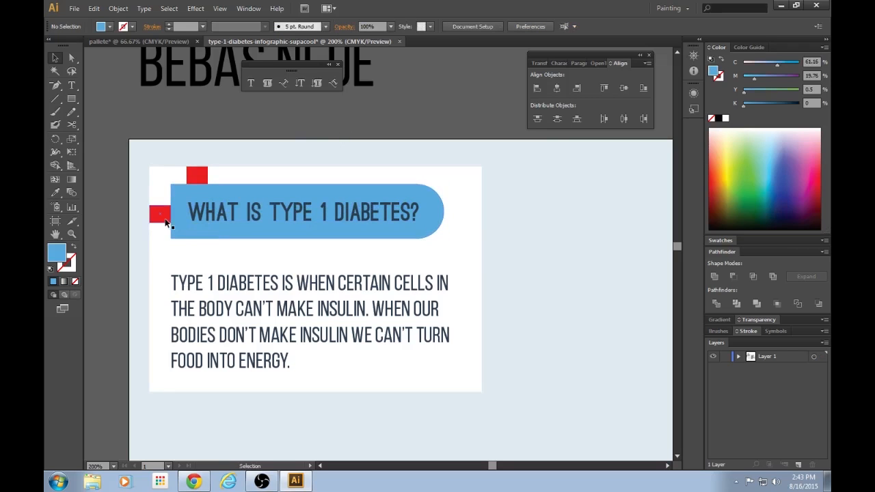
# Delete the red spacer beside the banner and rotate the one above it upright against the white rectangle's top edge
pyautogui.click(165, 216)
pyautogui.press('Delete')
pyautogui.moveTo(197, 177)
pyautogui.mouseDown()
pyautogui.moveTo(127, 121)
pyautogui.moveTo(168, 130)
pyautogui.moveTo(196, 166)
pyautogui.moveTo(162, 211)
pyautogui.moveTo(183, 224)
pyautogui.moveTo(178, 231)
pyautogui.moveTo(165, 217)
pyautogui.moveTo(190, 181)
pyautogui.mouseUp()
# Move the heading banner and its text down to meet the upright red spacer's lower edge
pyautogui.click(231, 212)
pyautogui.moveTo(231, 212); pyautogui.dragTo(232, 216)
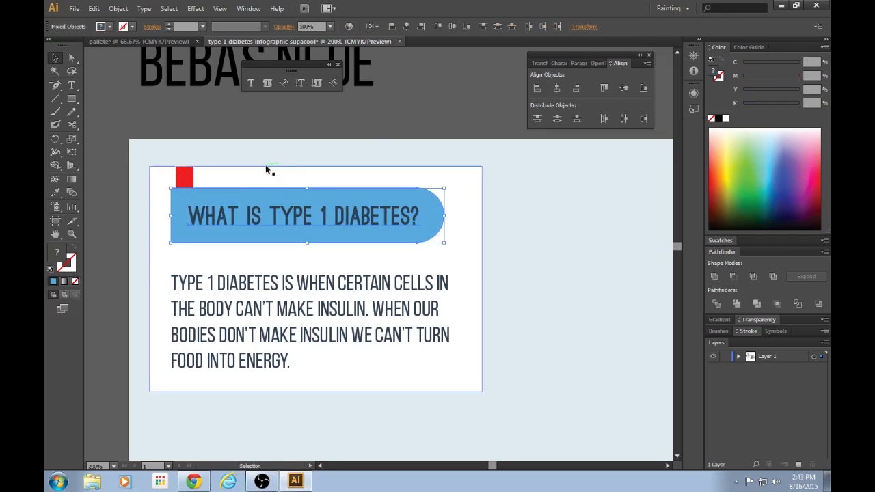
pyautogui.click(406, 121)
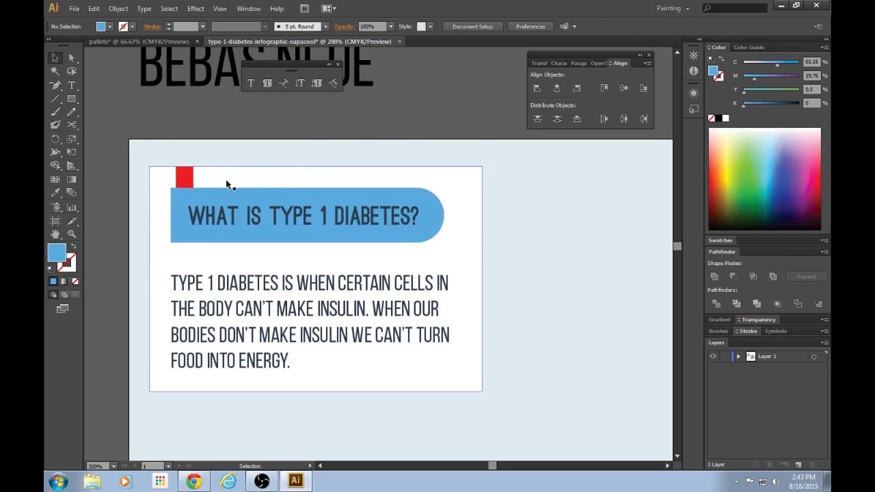
# Move the red spacer to the white rectangle's bottom edge and raise the answer paragraph closer to the heading banner
pyautogui.click(189, 184)
pyautogui.click(322, 120)
pyautogui.scroll(-1, 321, 120)
pyautogui.moveTo(184, 167); pyautogui.dragTo(184, 370)
pyautogui.click(174, 266)
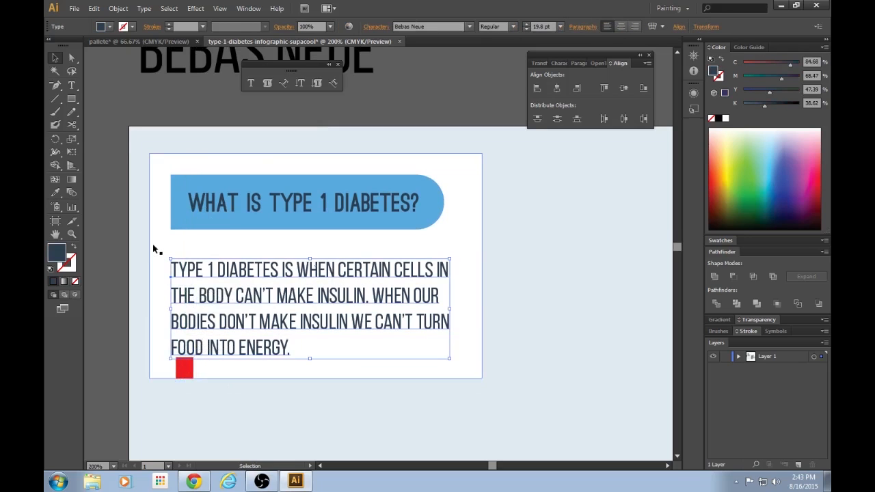
pyautogui.click(118, 242)
pyautogui.moveTo(218, 276); pyautogui.dragTo(219, 270)
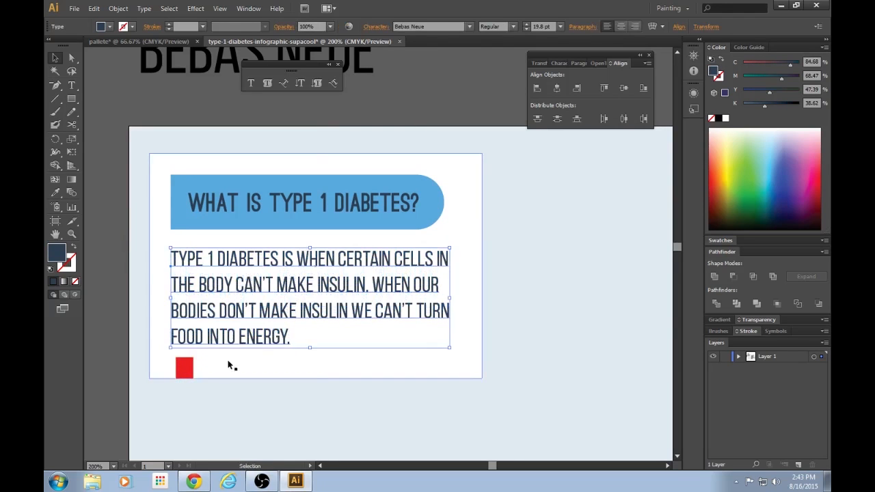
# Trim the white rectangle's bottom edge to the red spacer set under the last text line, and place the spacer beneath the heading banner
pyautogui.click(229, 364)
pyautogui.moveTo(190, 372); pyautogui.dragTo(189, 363)
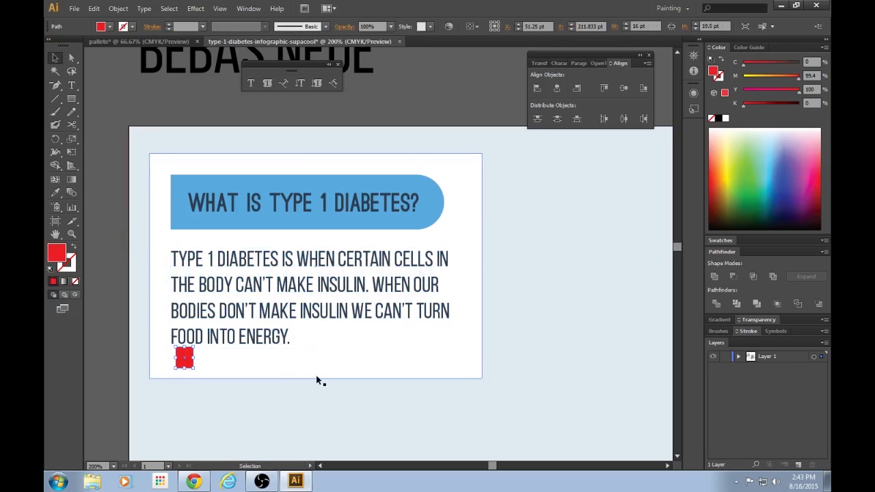
pyautogui.click(331, 357)
pyautogui.moveTo(315, 378); pyautogui.dragTo(315, 368)
pyautogui.click(394, 110)
pyautogui.moveTo(183, 357); pyautogui.dragTo(185, 243)
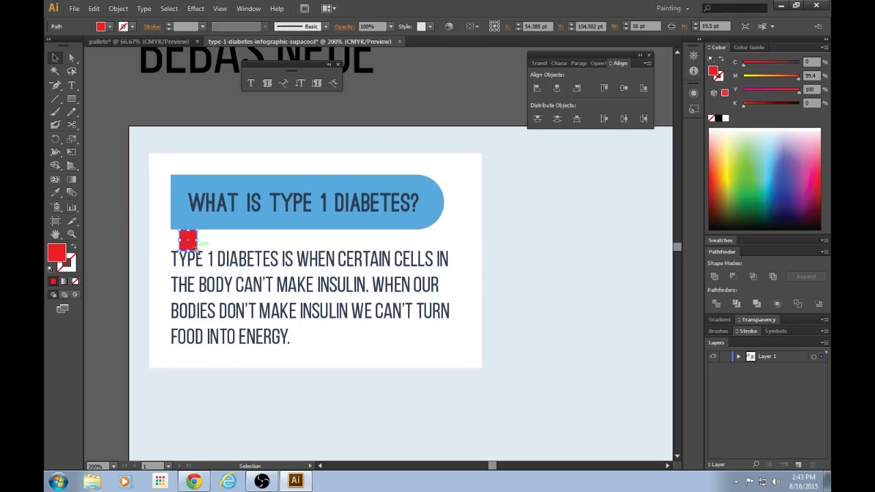
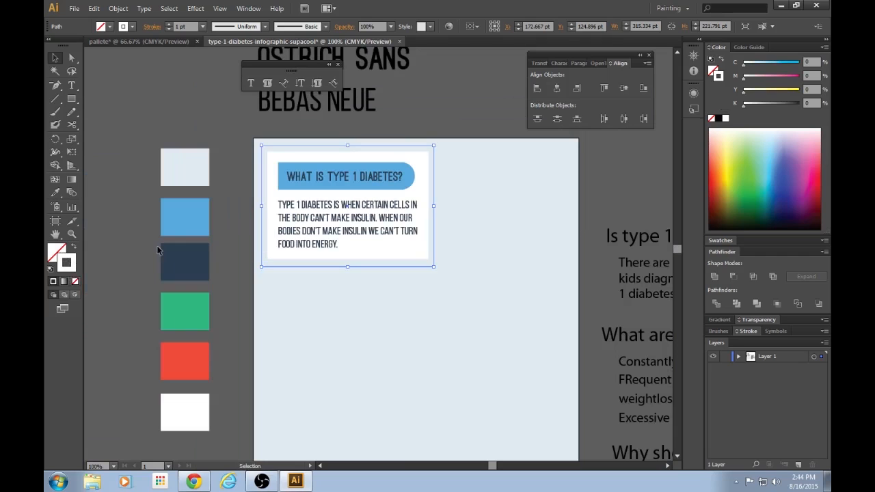
# Apply the blue palette swatch's appearance to the larger frame rectangle around the first section
pyautogui.press('i')
pyautogui.click(208, 217)
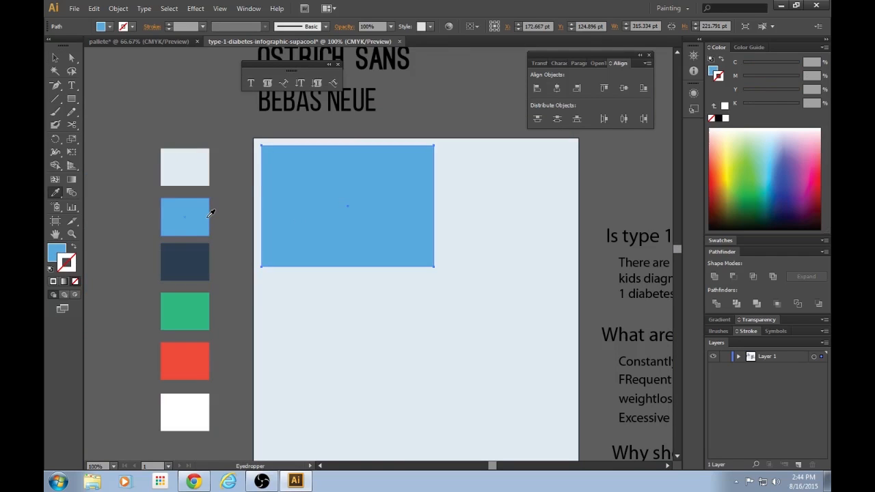
# Swap the frame rectangle's blue fill to its outline, leaving no fill, and set the stroke weight to 3 pt
pyautogui.press('v')
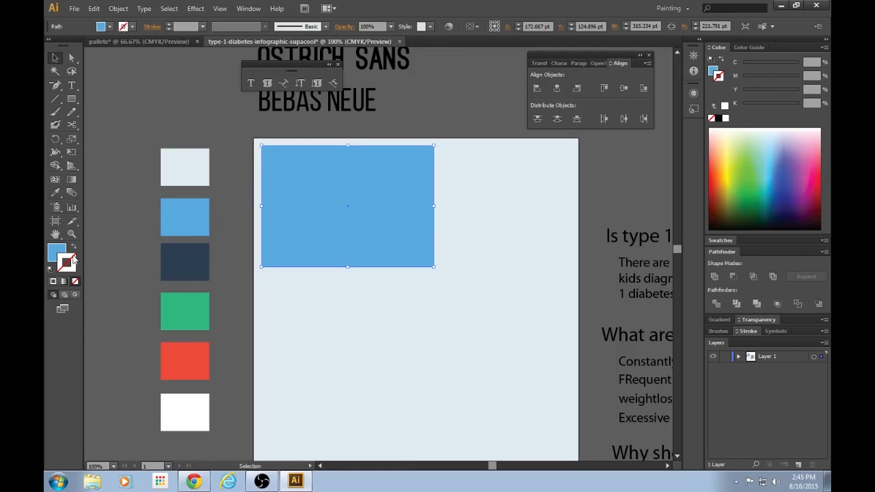
pyautogui.hotkey('ctrl', 'z')
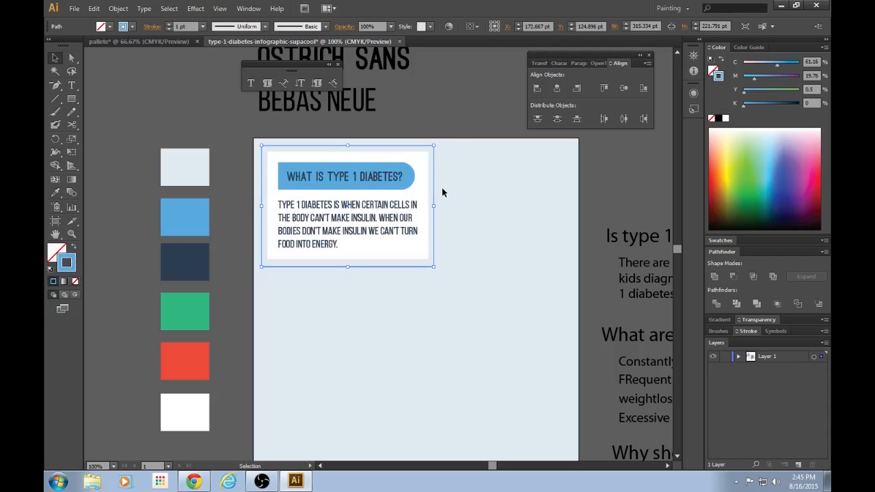
pyautogui.scroll(1, 449, 134)
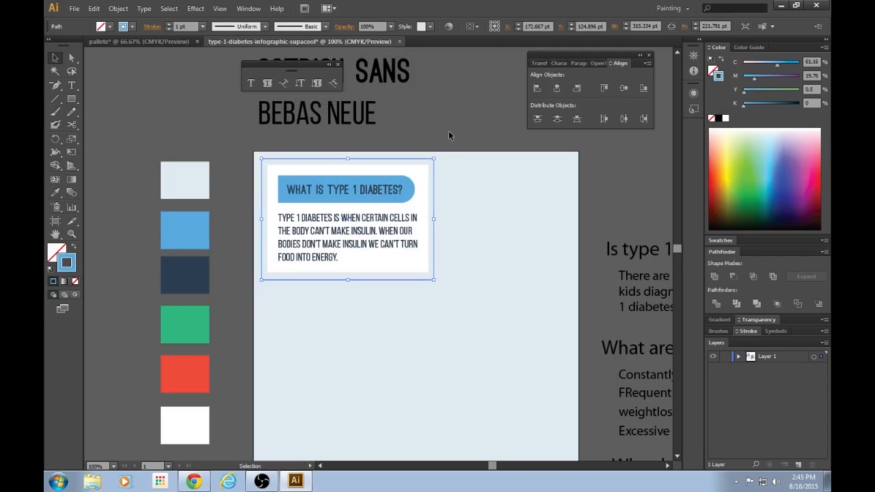
pyautogui.click(749, 331)
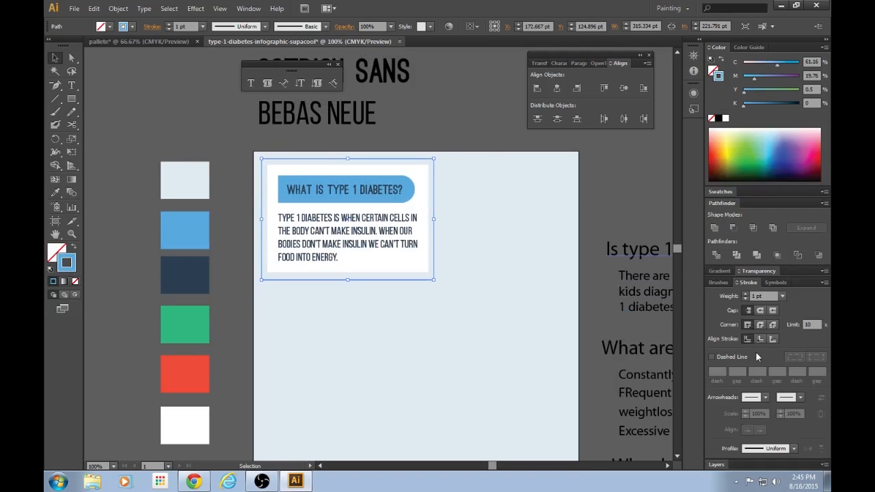
pyautogui.click(746, 293)
pyautogui.click(747, 293)
pyautogui.click(747, 294)
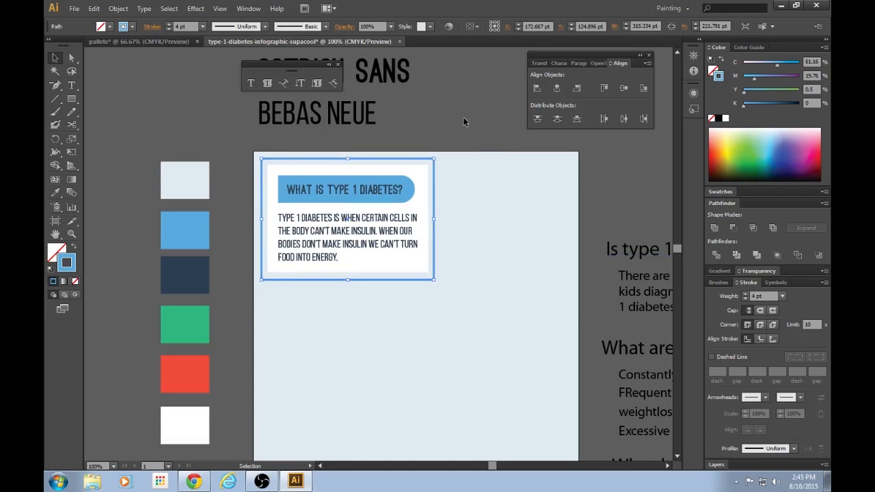
pyautogui.scroll(3, 545, 297)
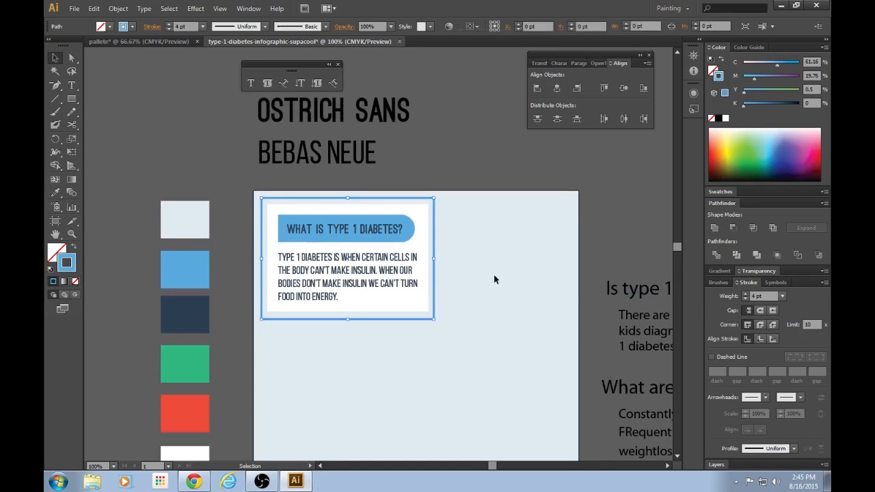
pyautogui.click(747, 300)
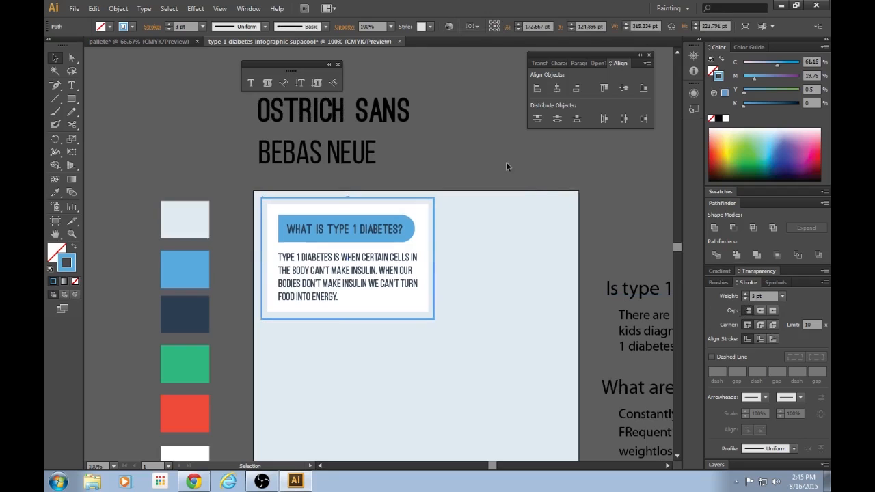
pyautogui.click(552, 298)
# Turn the frame rectangle's blue outline into a dashed line with 12 pt dashes
pyautogui.hotkey('ctrl', '=')
pyautogui.hotkey('ctrl', '=')
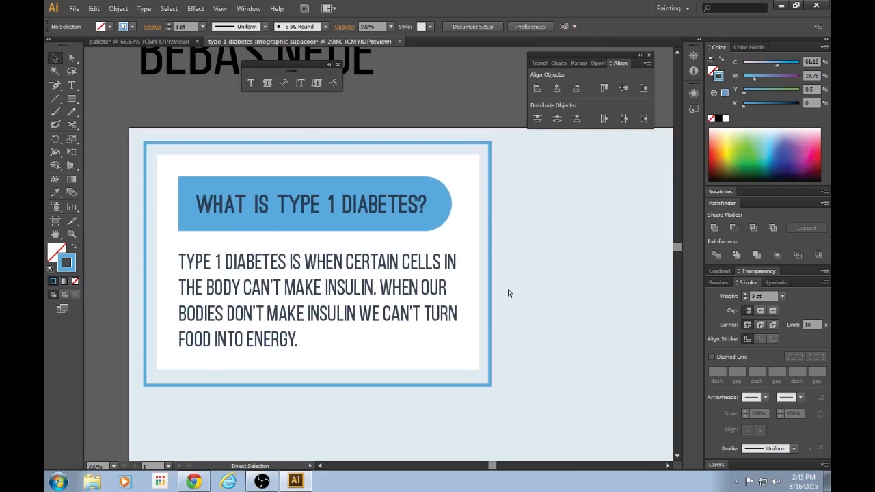
pyautogui.hotkey('ctrl', '-')
pyautogui.hotkey('ctrl', '=')
pyautogui.click(489, 289)
pyautogui.click(477, 90)
pyautogui.click(468, 143)
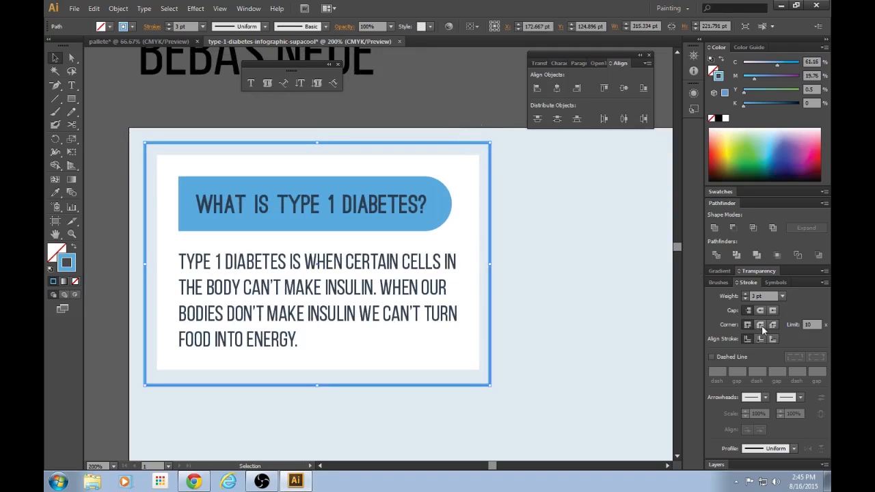
pyautogui.click(711, 358)
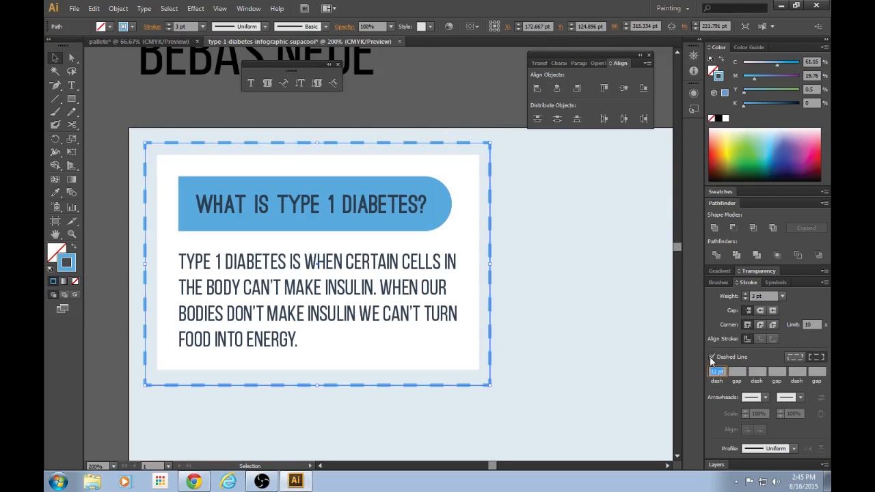
pyautogui.click(501, 152)
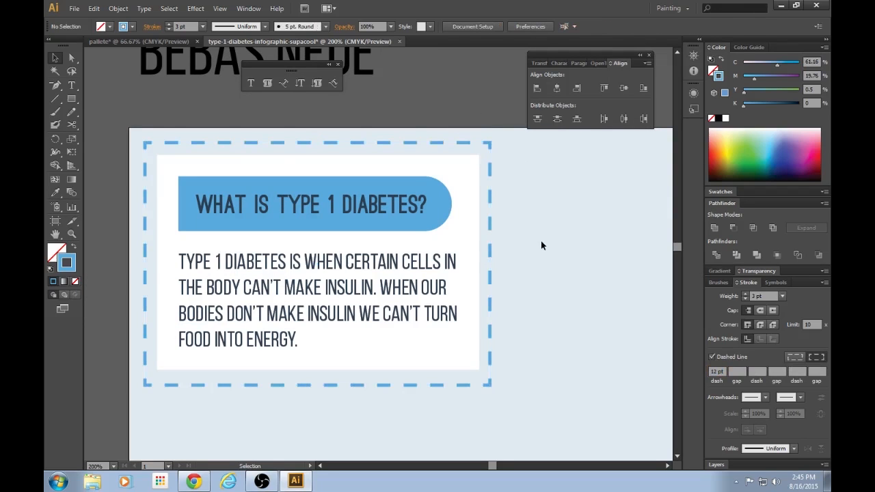
# Nudge the heading banner, its text and the answer paragraph together about 5 pt left and 5 pt up inside the white rectangle
pyautogui.hotkey('ctrl', '-')
pyautogui.hotkey('ctrl', '-')
pyautogui.hotkey('ctrl', '-')
pyautogui.hotkey('ctrl', '+')
pyautogui.hotkey('ctrl', '+')
pyautogui.hotkey('ctrl', '+')
pyautogui.hotkey('ctrl', '-')
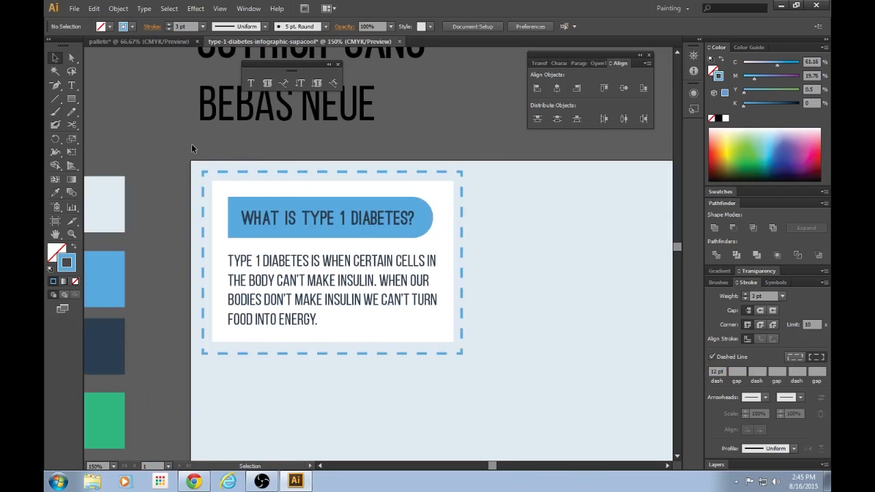
pyautogui.hotkey('ctrl', '+')
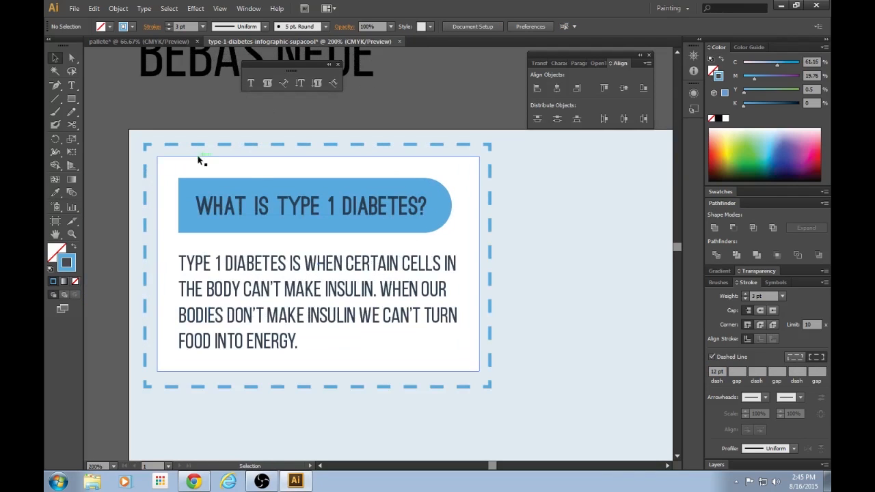
pyautogui.click(353, 262)
pyautogui.keyDown('shift'); pyautogui.click(404, 226); pyautogui.keyUp('shift')
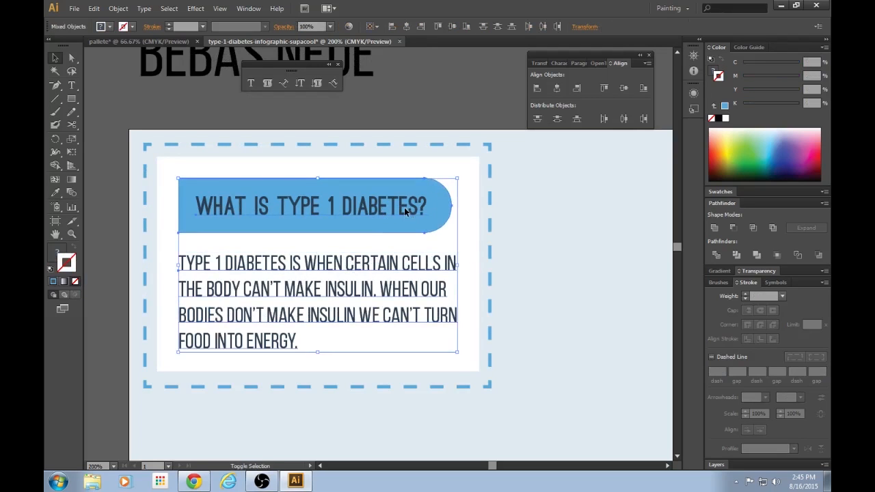
pyautogui.press('Left')
pyautogui.press('Up')
pyautogui.press('Left')
pyautogui.press('Up')
pyautogui.press('Left')
pyautogui.press('Up')
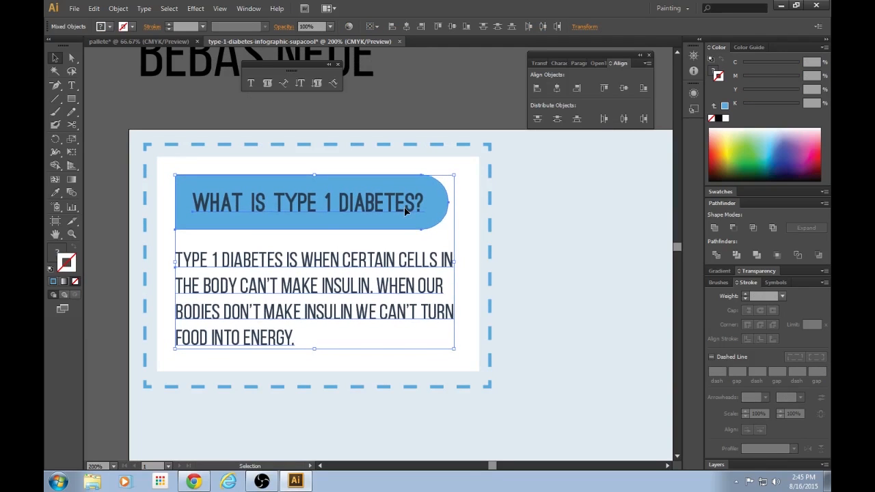
pyautogui.press('Left')
pyautogui.press('Up')
pyautogui.press('Left')
pyautogui.press('Up')
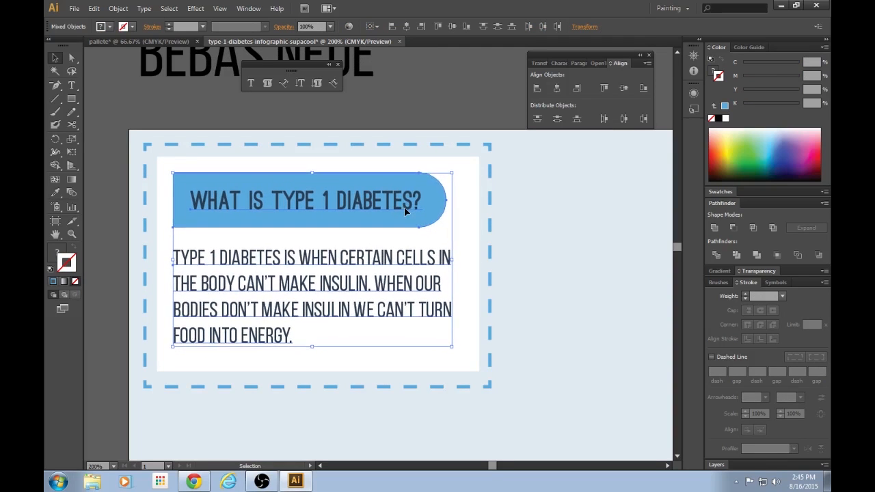
pyautogui.click(532, 134)
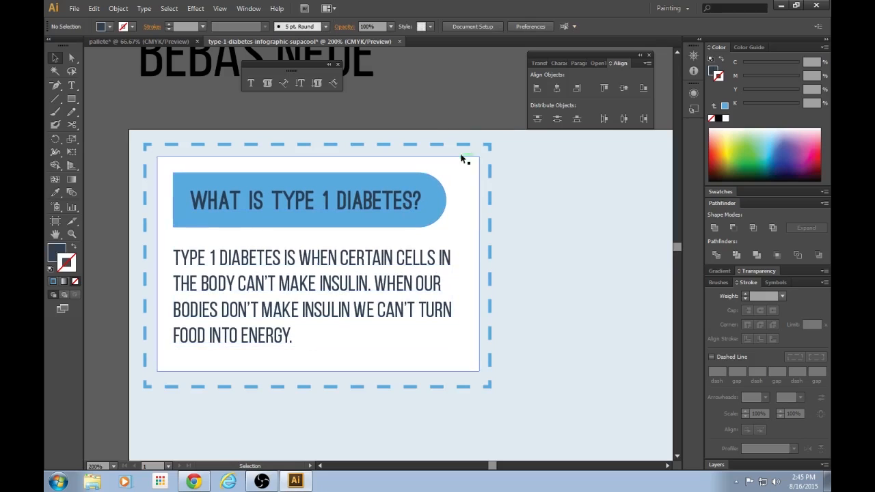
# Shrink the white rectangle from its right and bottom edges to 291 pt wide and about 187 pt high
pyautogui.click(470, 271)
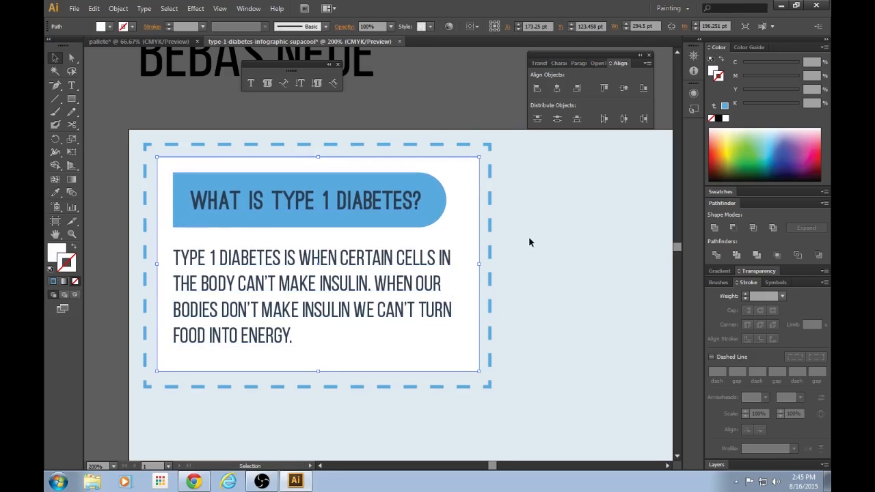
pyautogui.moveTo(480, 263); pyautogui.dragTo(475, 265)
pyautogui.moveTo(316, 371); pyautogui.dragTo(317, 362)
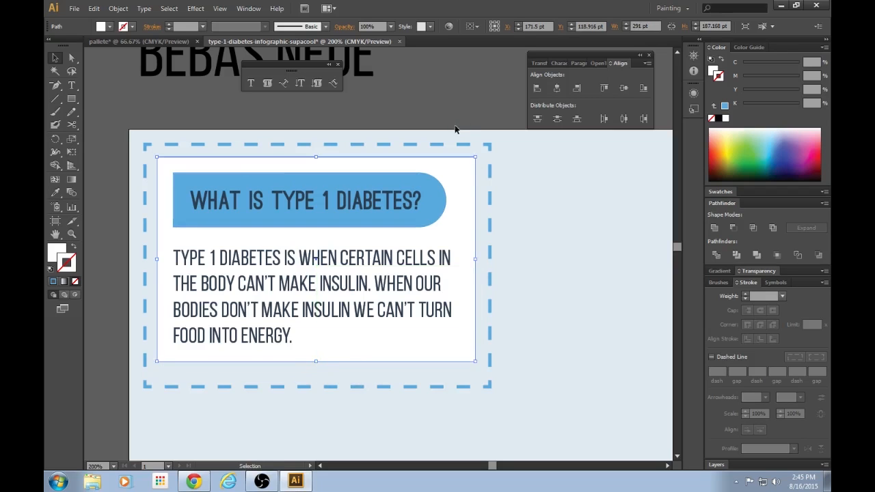
# Raise the dashed frame's bottom edge to make it 213 pt high and pull its right edge slightly inward
pyautogui.click(361, 387)
pyautogui.moveTo(317, 387); pyautogui.dragTo(319, 377)
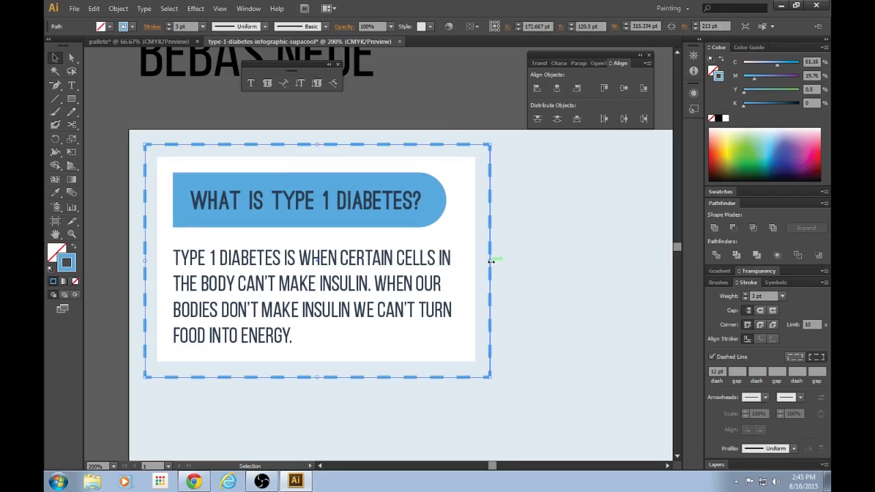
pyautogui.click(499, 241)
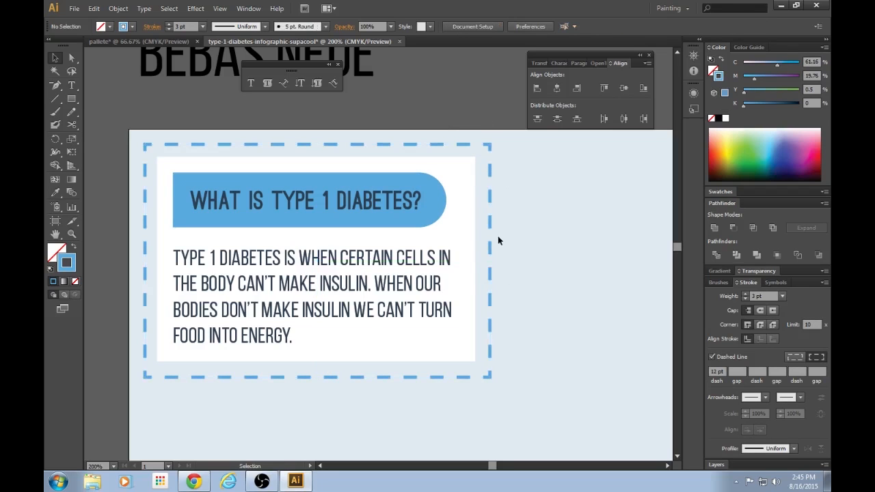
pyautogui.click(491, 279)
pyautogui.moveTo(490, 261); pyautogui.dragTo(487, 260)
pyautogui.click(525, 182)
# Shift the answer paragraph about 4 pt to the right inside the white rectangle
pyautogui.scroll(-1, 543, 213)
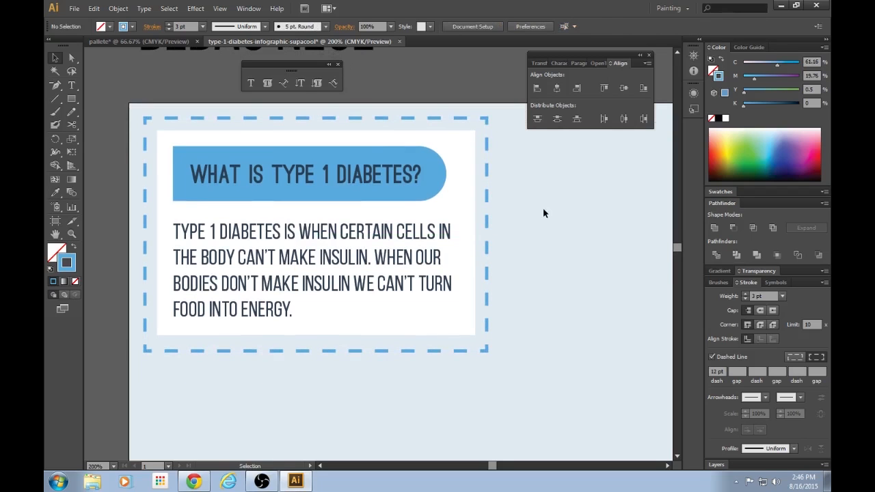
pyautogui.hotkey('ctrl', '-')
pyautogui.hotkey('ctrl', '-')
pyautogui.hotkey('ctrl', '+')
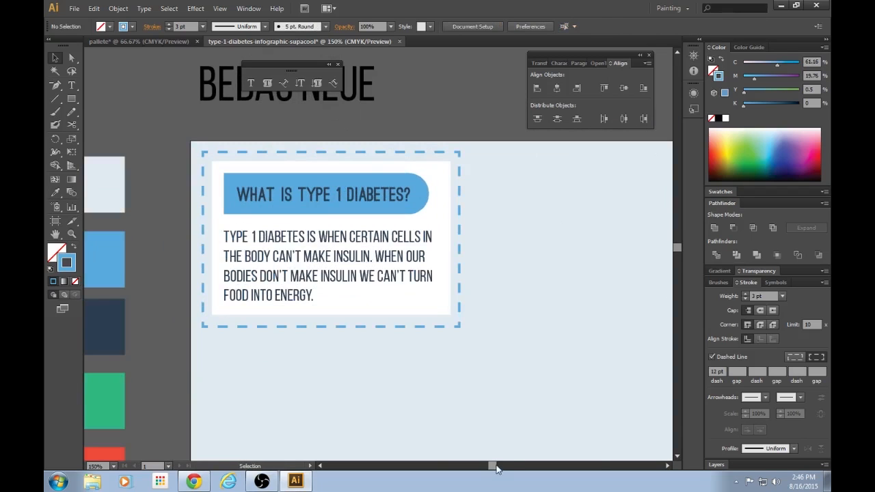
pyautogui.scroll(-2, 497, 469)
pyautogui.hotkey('ctrl', '-')
pyautogui.hotkey('ctrl', '-')
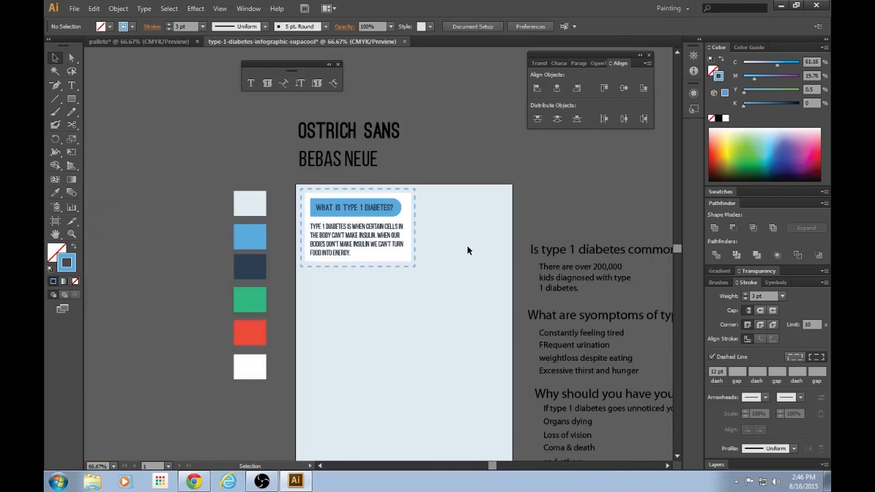
pyautogui.hotkey('ctrl', '+')
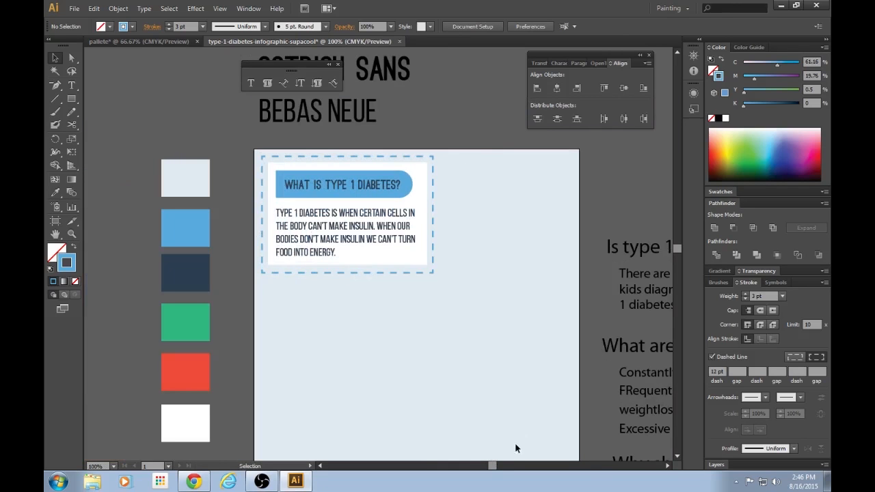
pyautogui.hscroll(1, 495, 468)
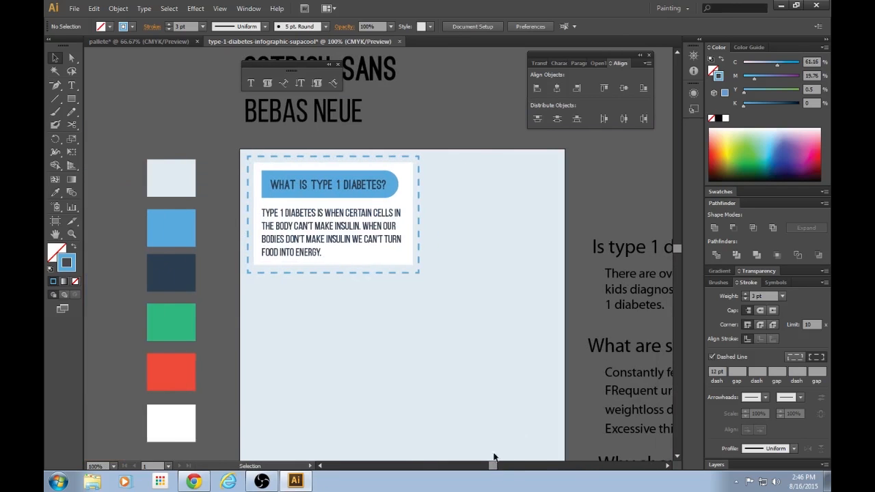
pyautogui.click(335, 226)
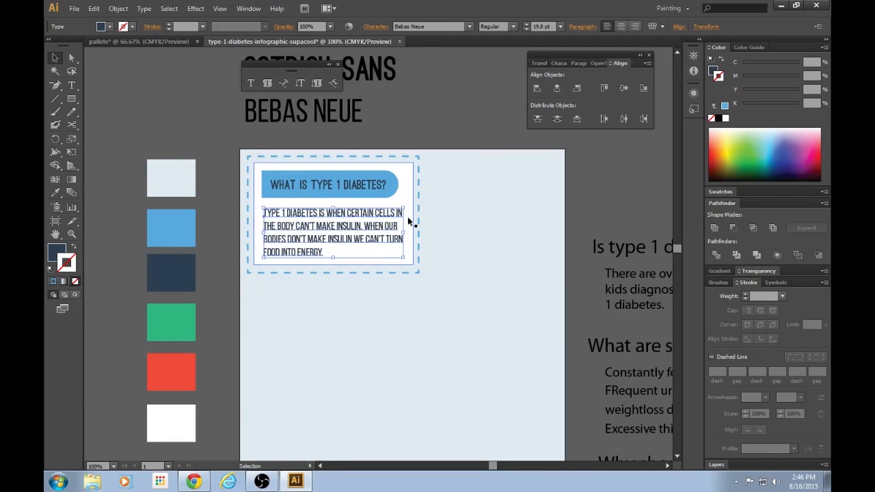
pyautogui.click(549, 312)
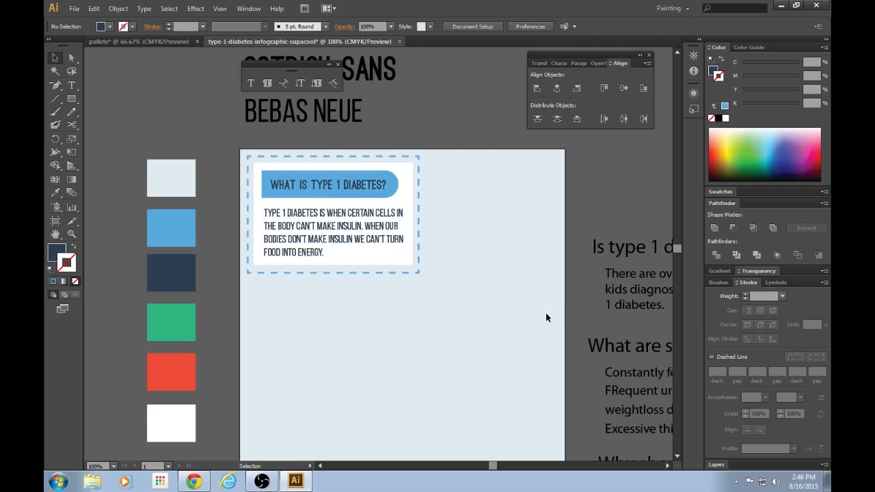
# Move the heading banner and its text right so the banner lines up with the answer paragraph's left edge
pyautogui.scroll(1, 545, 312)
pyautogui.hotkey('ctrl', '=')
pyautogui.hotkey('ctrl', '=')
pyautogui.click(325, 191)
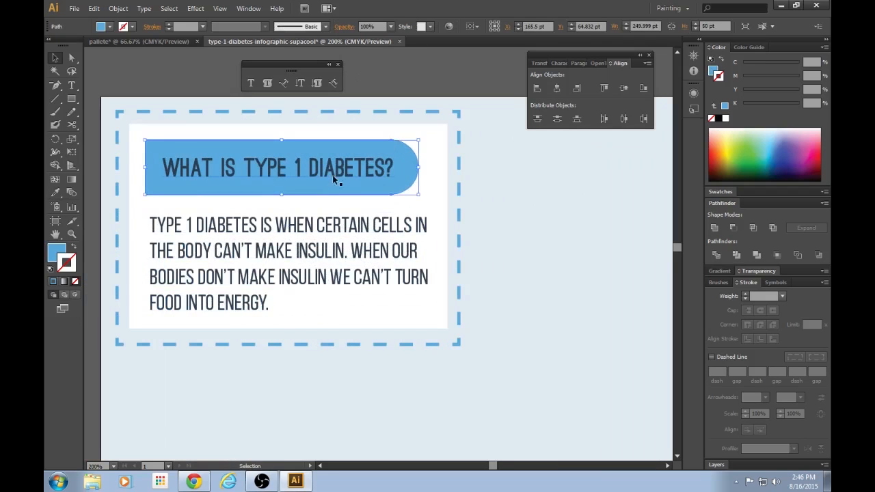
pyautogui.keyDown('shift'); pyautogui.click(333, 167); pyautogui.keyUp('shift')
pyautogui.moveTo(333, 168); pyautogui.dragTo(337, 168)
pyautogui.click(531, 215)
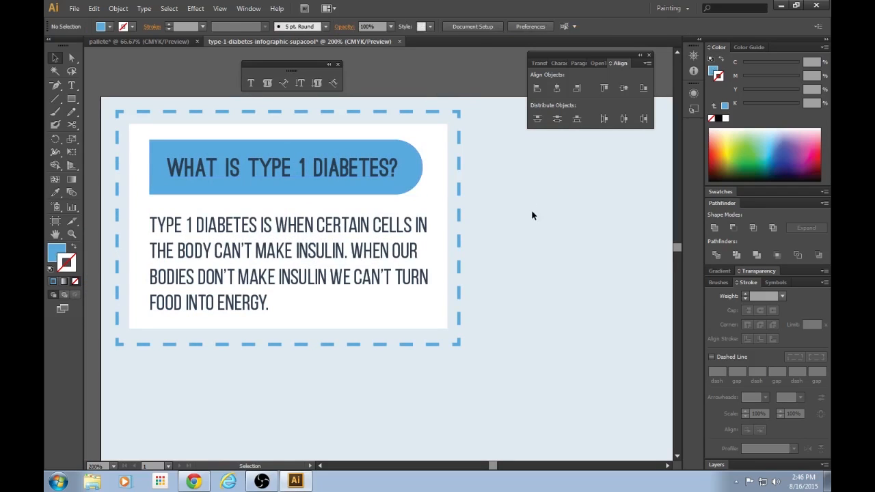
# Draw a rectangle 214 pt wide and about 187 pt high beside the first section, level with its white rectangle, and nudge it right
pyautogui.hotkey('ctrl', '-')
pyautogui.hotkey('ctrl', '-')
pyautogui.hotkey('ctrl', '+')
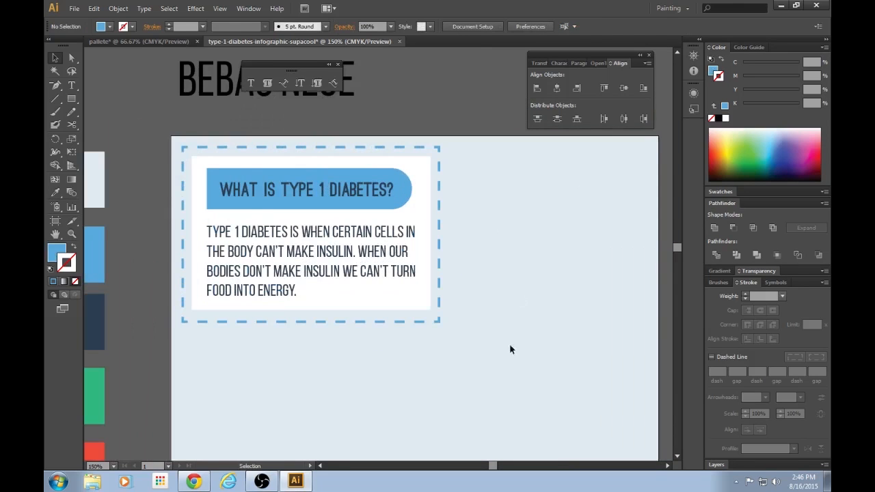
pyautogui.moveTo(494, 466); pyautogui.dragTo(497, 468)
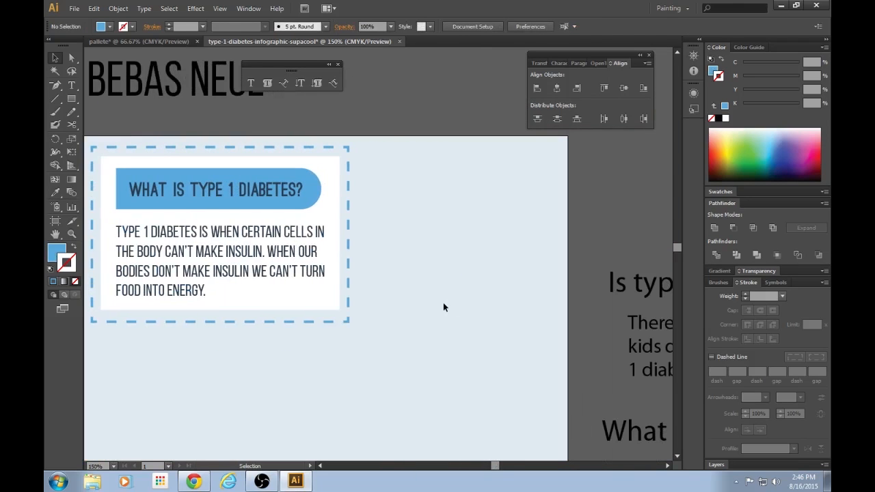
pyautogui.press('m')
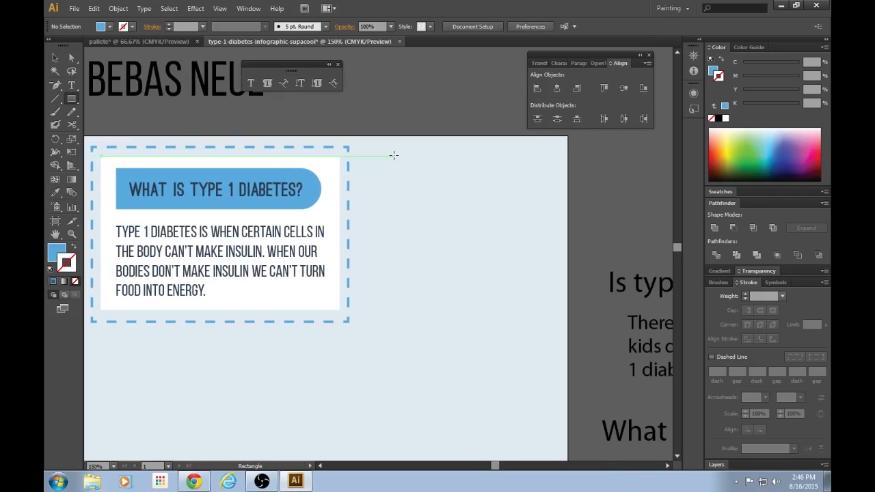
pyautogui.moveTo(369, 156)
pyautogui.mouseDown()
pyautogui.moveTo(433, 200)
pyautogui.moveTo(524, 306)
pyautogui.moveTo(544, 311)
pyautogui.mouseUp()
pyautogui.press('v')
pyautogui.press('Right')
pyautogui.press('Right')
pyautogui.press('Right')
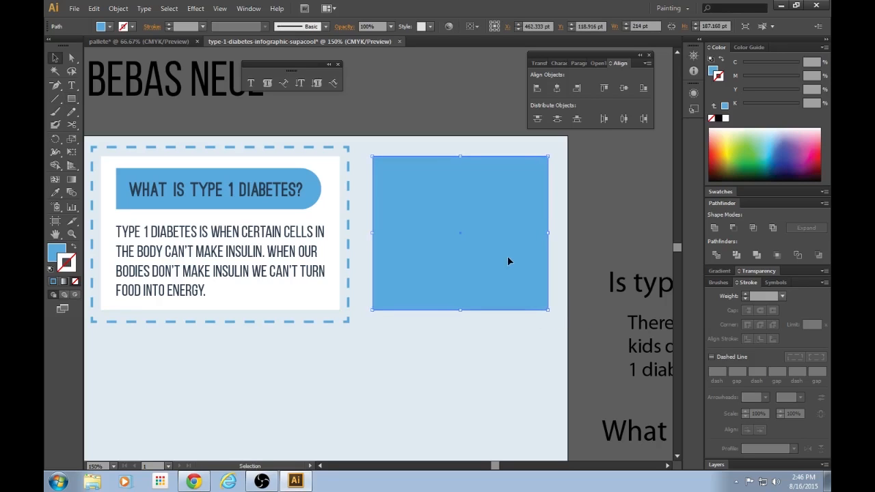
# Fill the new rectangle beside the first section with white sampled from the first section's white rectangle
pyautogui.press('i')
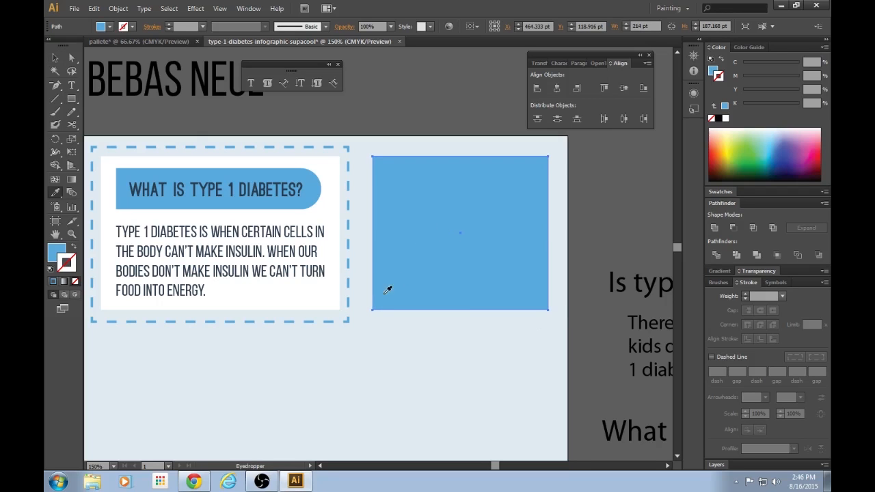
pyautogui.click(336, 299)
pyautogui.press('v')
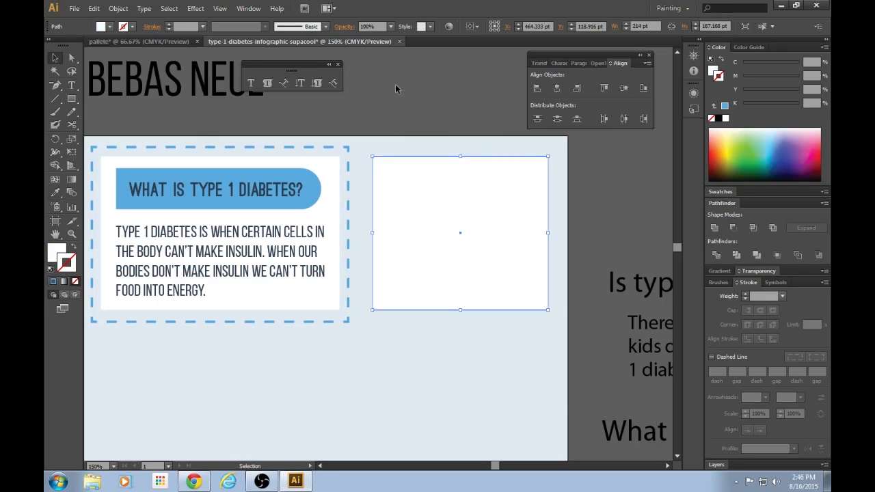
pyautogui.click(395, 84)
# Duplicate the blue heading banner and place the copy above the artboard, over the second section
pyautogui.moveTo(504, 467); pyautogui.dragTo(494, 469)
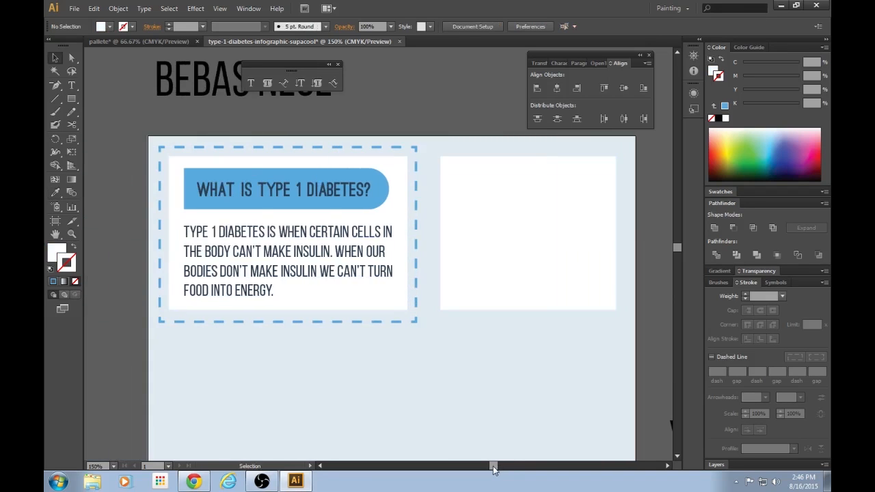
pyautogui.click(257, 207)
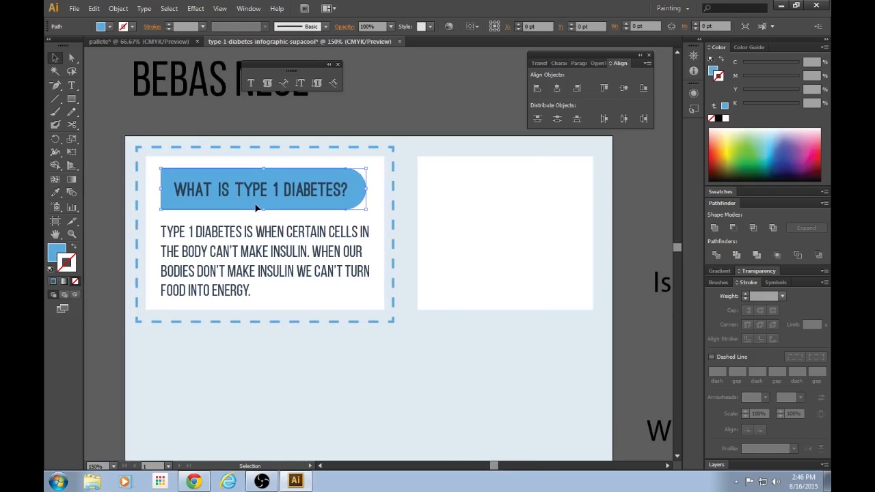
pyautogui.scroll(4, 398, 275)
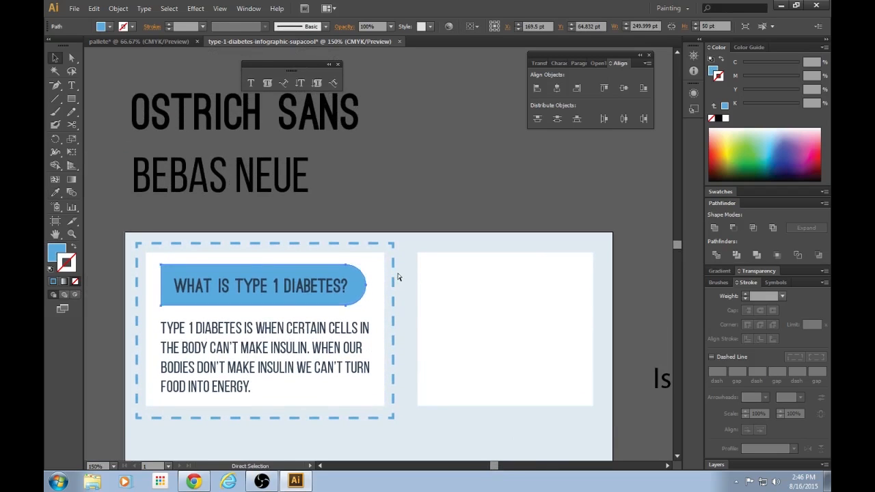
pyautogui.moveTo(398, 275); pyautogui.dragTo(521, 191)
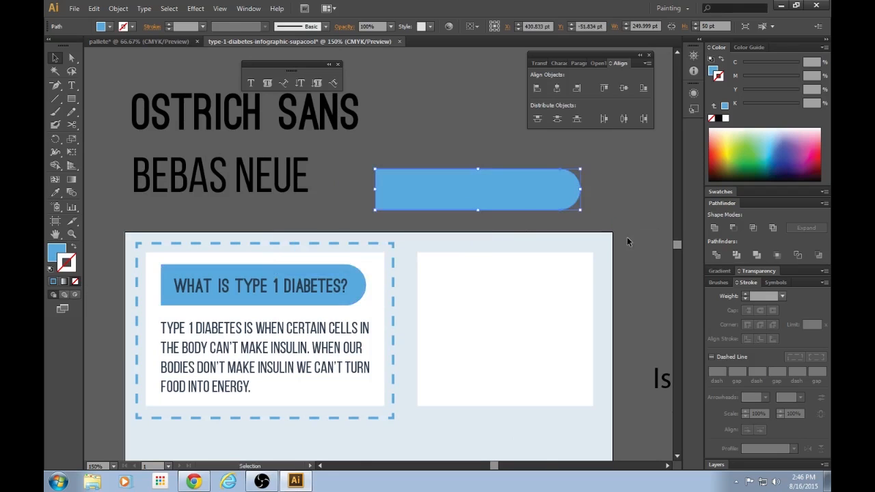
pyautogui.click(627, 236)
# Move the "Is type 1 diabetes common?" text onto the banner copy, bring it to front and scale it down to about 17 pt
pyautogui.moveTo(496, 467); pyautogui.dragTo(499, 467)
pyautogui.hotkey('ctrl', '-')
pyautogui.moveTo(582, 339); pyautogui.dragTo(409, 212)
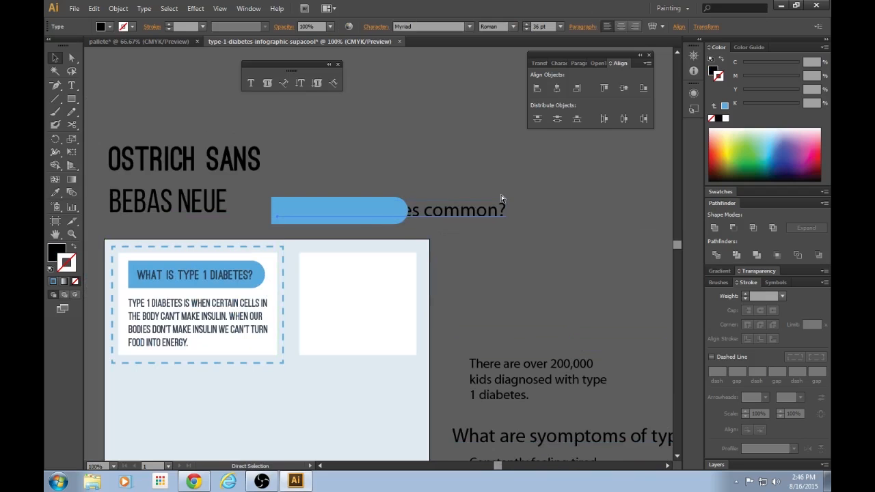
pyautogui.hotkey('ctrl', 'shift', ']')
pyautogui.moveTo(506, 203); pyautogui.dragTo(483, 212)
pyautogui.click(500, 201)
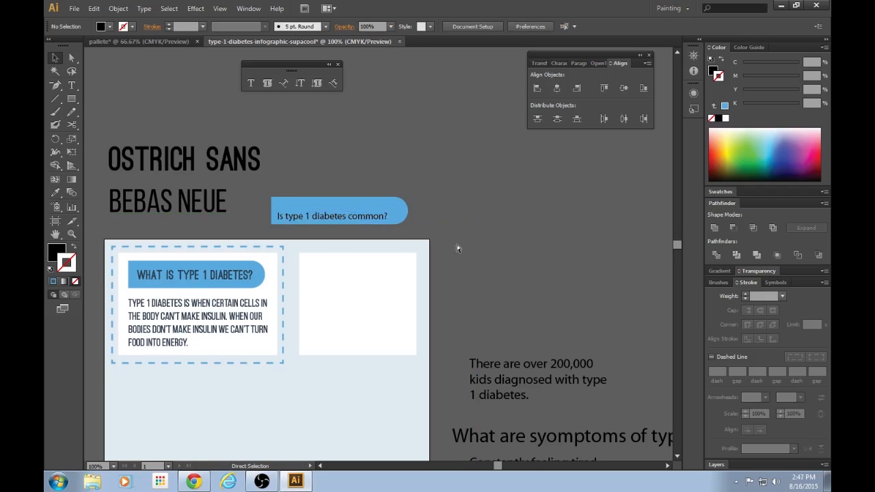
# Match the question text to the first heading's Ostrich Sans style and colour with the Eyedropper, and centre it on the banner copy
pyautogui.hotkey('ctrl', '=')
pyautogui.hotkey('ctrl', '=')
pyautogui.click(348, 176)
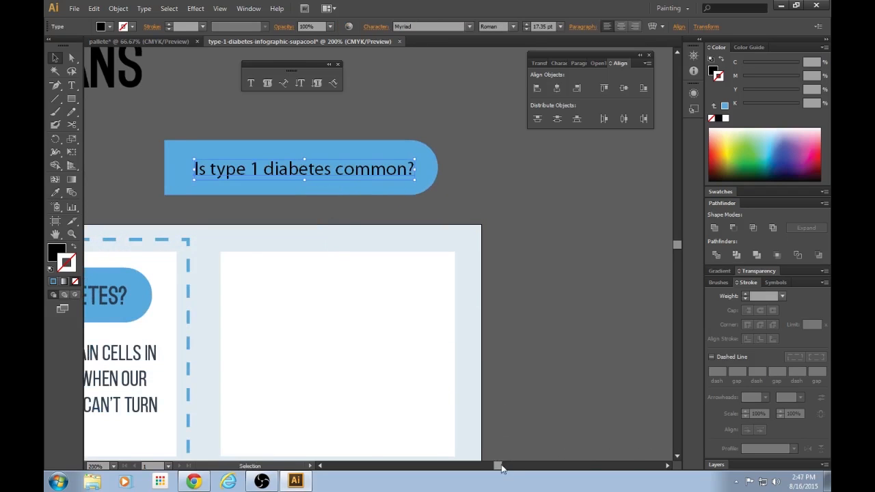
pyautogui.moveTo(501, 467); pyautogui.dragTo(495, 464)
pyautogui.press('i')
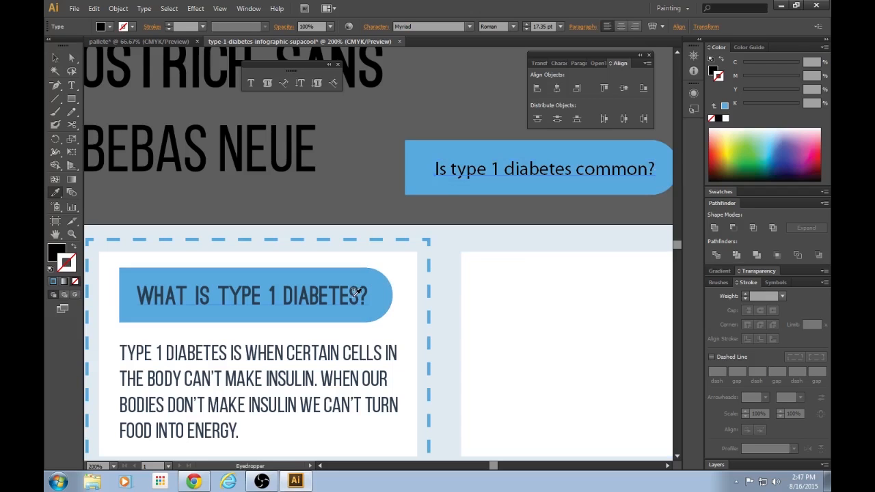
pyautogui.click(353, 295)
pyautogui.press('v')
pyautogui.click(515, 108)
pyautogui.hotkey('ctrl', '-')
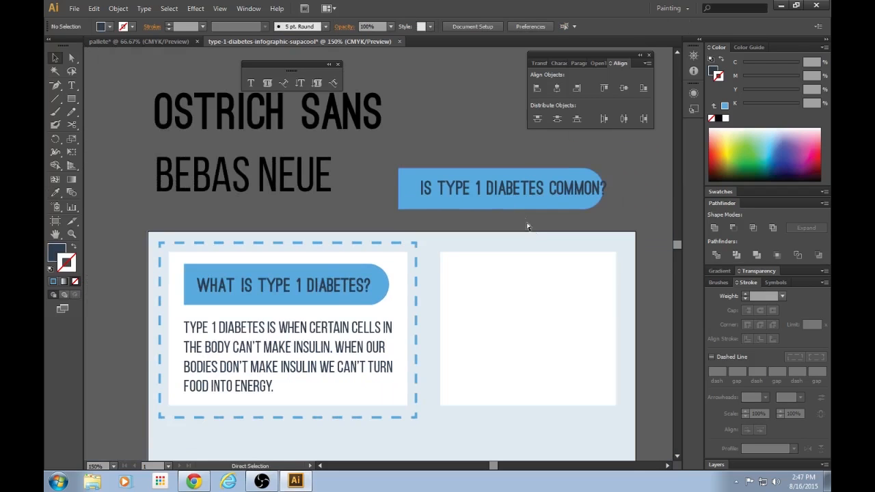
pyautogui.moveTo(495, 191); pyautogui.dragTo(485, 190)
# Recolour the copied banner with the green from the palette swatches
pyautogui.click(493, 209)
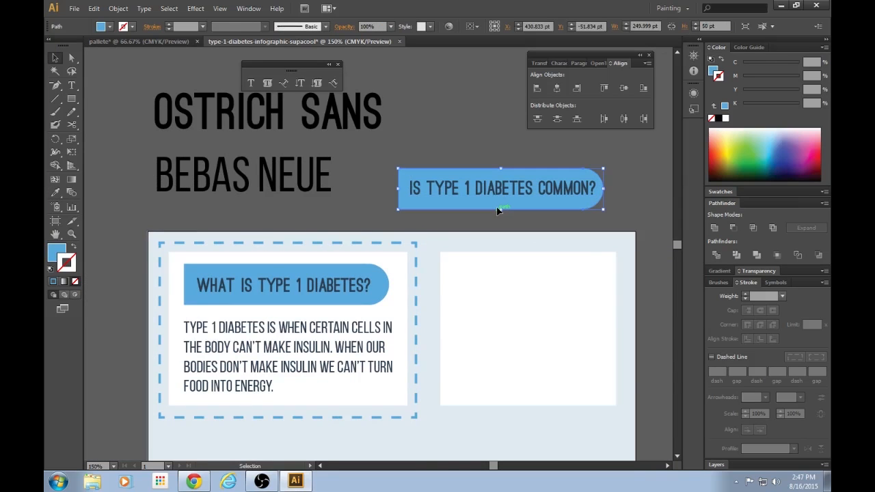
pyautogui.hotkey('ctrl', '-')
pyautogui.hotkey('ctrl', '-')
pyautogui.press('i')
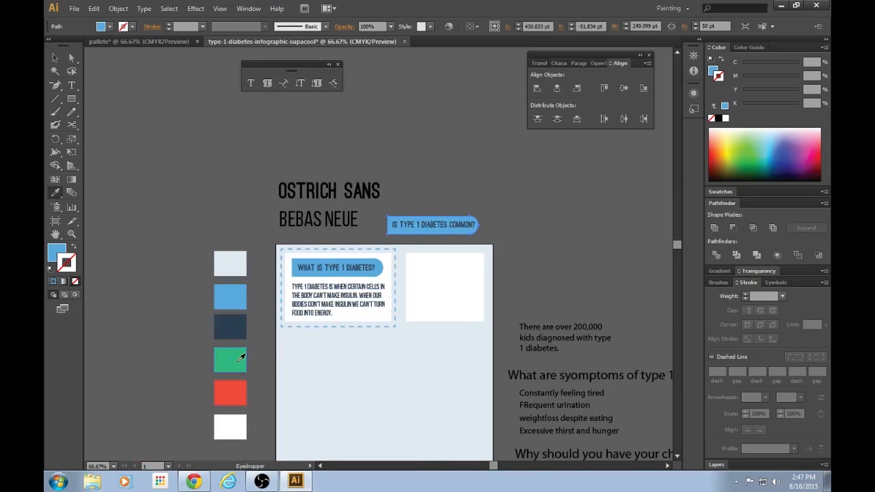
pyautogui.press('v')
pyautogui.hotkey('ctrl', '+')
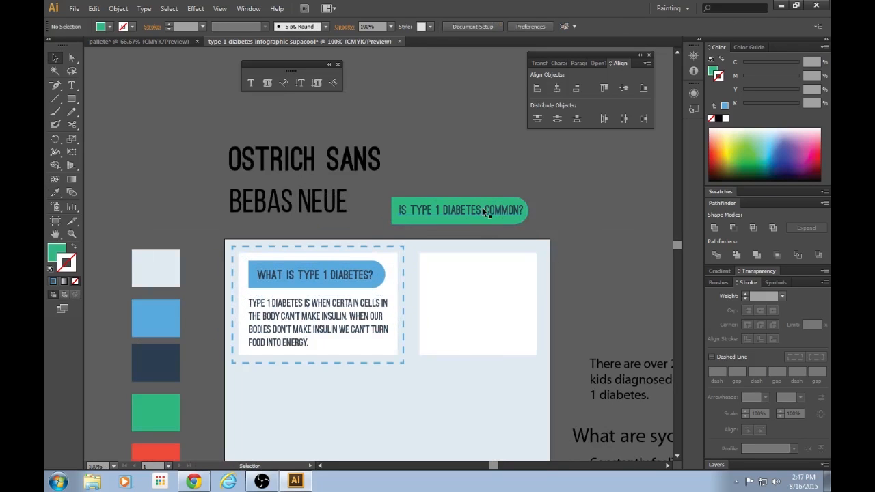
# Colour the "Is type 1 diabetes common?" text white, sampled from the second section's rectangle
pyautogui.click(482, 211)
pyautogui.press('i')
pyautogui.click(474, 274)
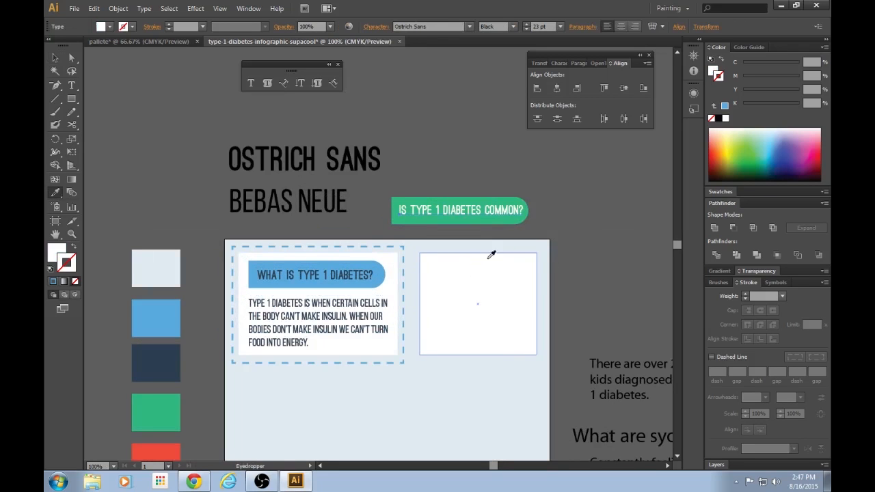
pyautogui.press('v')
pyautogui.click(565, 217)
# Nudge the white question text slightly left and down so it sits centred in the green banner
pyautogui.click(478, 214)
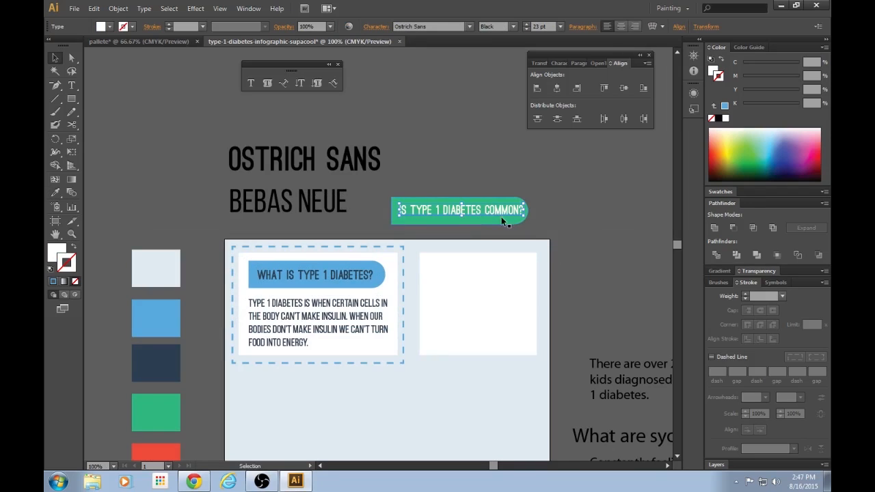
pyautogui.hotkey('ctrl', '+')
pyautogui.hotkey('ctrl', '+')
pyautogui.moveTo(493, 465); pyautogui.dragTo(497, 466)
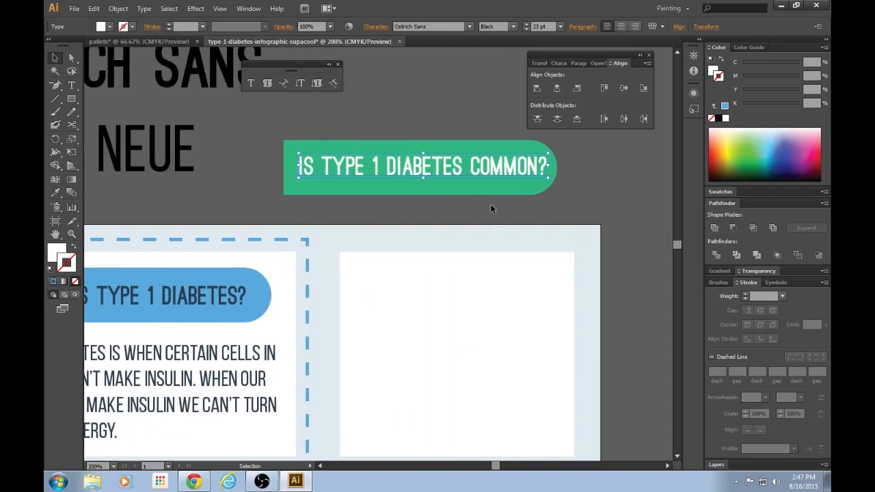
pyautogui.moveTo(484, 169); pyautogui.dragTo(480, 172)
pyautogui.click(629, 205)
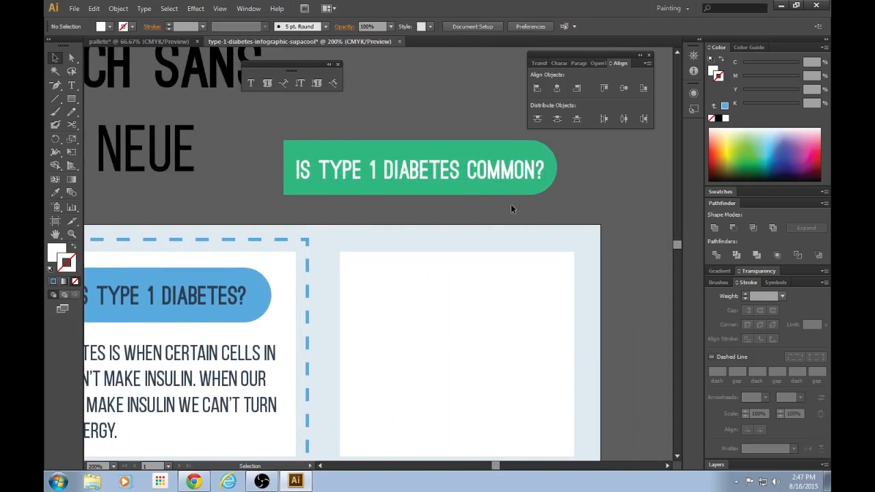
# Move the green banner and its text into the upper part of the second white rectangle and shrink the banner to about 192 pt wide
pyautogui.click(385, 188)
pyautogui.click(600, 205)
pyautogui.moveTo(517, 217); pyautogui.dragTo(495, 275)
pyautogui.moveTo(621, 264); pyautogui.dragTo(559, 278)
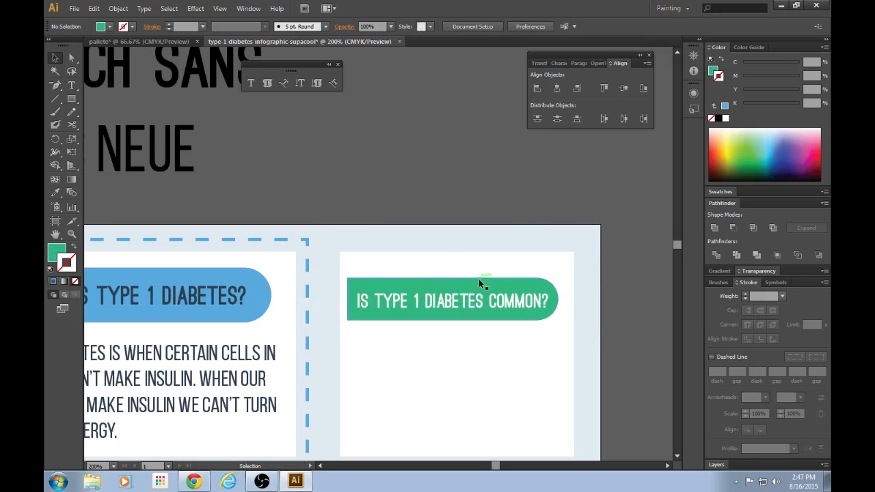
pyautogui.moveTo(473, 311); pyautogui.dragTo(479, 298)
pyautogui.click(480, 168)
pyautogui.scroll(1, 543, 232)
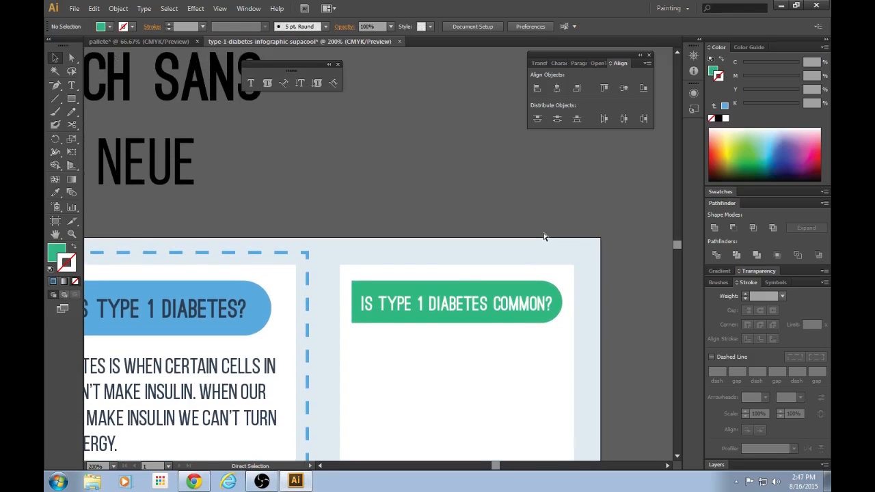
# Examine the green heading's fit inside the second white rectangle at several magnifications
pyautogui.hotkey('ctrl', '-')
pyautogui.hotkey('ctrl', '-')
pyautogui.hotkey('ctrl', '=')
pyautogui.hotkey('ctrl', '=')
pyautogui.scroll(-2, 543, 233)
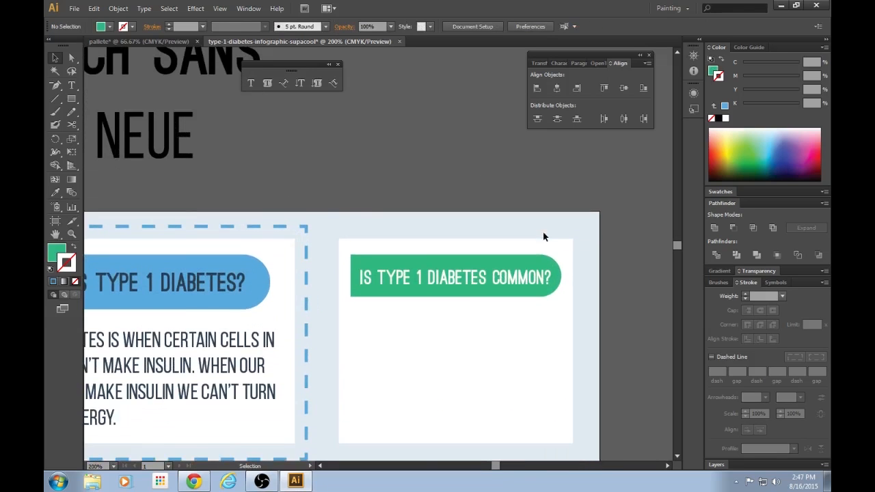
pyautogui.scroll(-4, 543, 233)
pyautogui.hotkey('ctrl', '=')
pyautogui.hotkey('ctrl', '-')
pyautogui.hotkey('ctrl', '-')
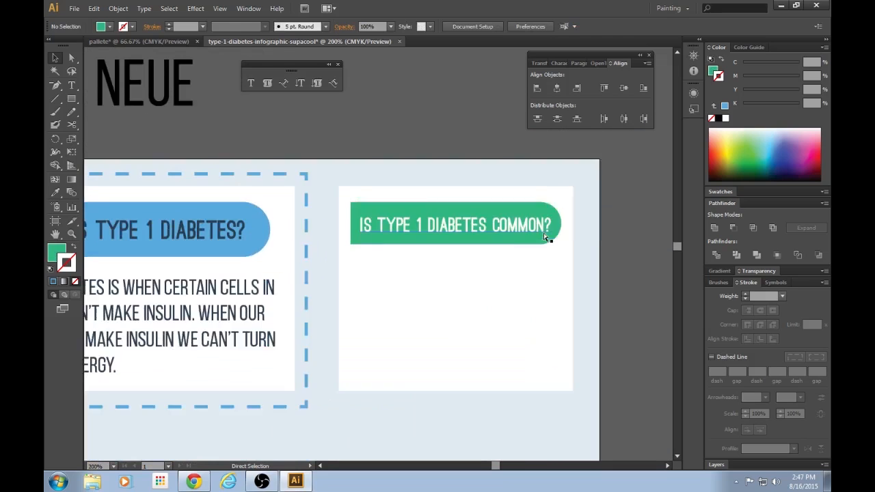
pyautogui.hotkey('ctrl', '=')
pyautogui.hotkey('ctrl', '=')
pyautogui.hotkey('ctrl', '=')
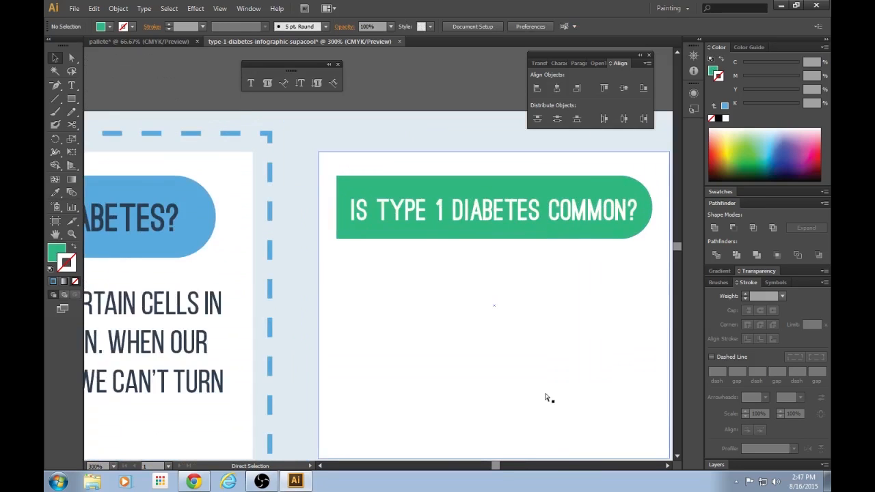
pyautogui.moveTo(497, 465); pyautogui.dragTo(498, 467)
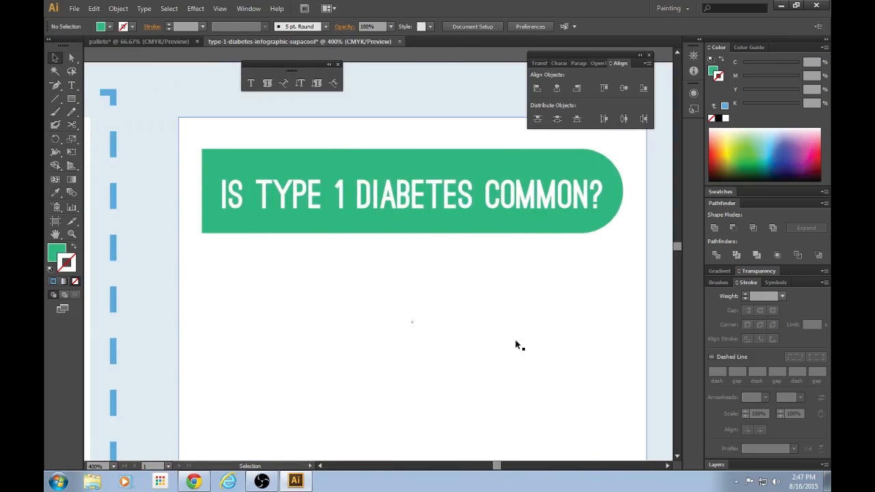
pyautogui.hotkey('ctrl', '-')
# Move only the green banner up to the empty area above the artboard
pyautogui.click(493, 234)
pyautogui.scroll(4, 506, 274)
pyautogui.moveTo(506, 274); pyautogui.dragTo(507, 130)
pyautogui.scroll(1, 619, 179)
pyautogui.scroll(1, 619, 178)
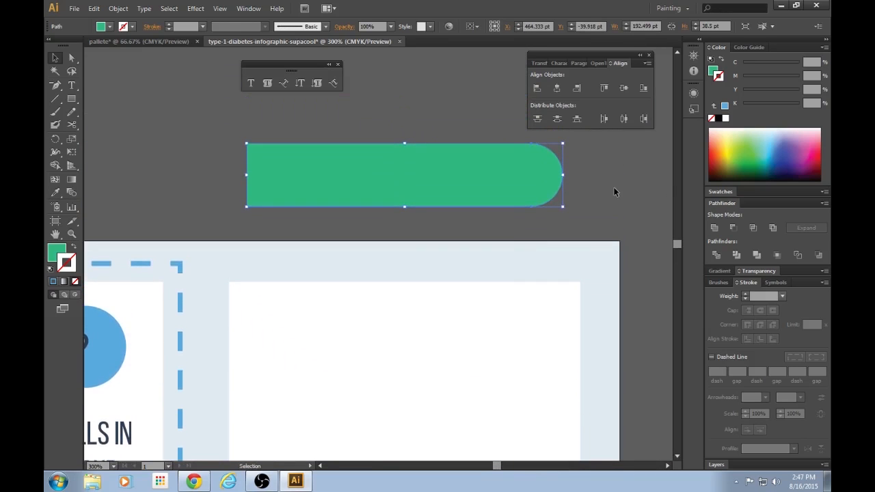
# Draw a rectangle about 44 by 55 pt over the green banner's rounded end and subtract it with Minus Front
pyautogui.hotkey('ctrl', 'shift', 'a')
pyautogui.press('m')
pyautogui.moveTo(516, 133)
pyautogui.mouseDown()
pyautogui.moveTo(586, 200)
pyautogui.moveTo(587, 222)
pyautogui.mouseUp()
pyautogui.press('v')
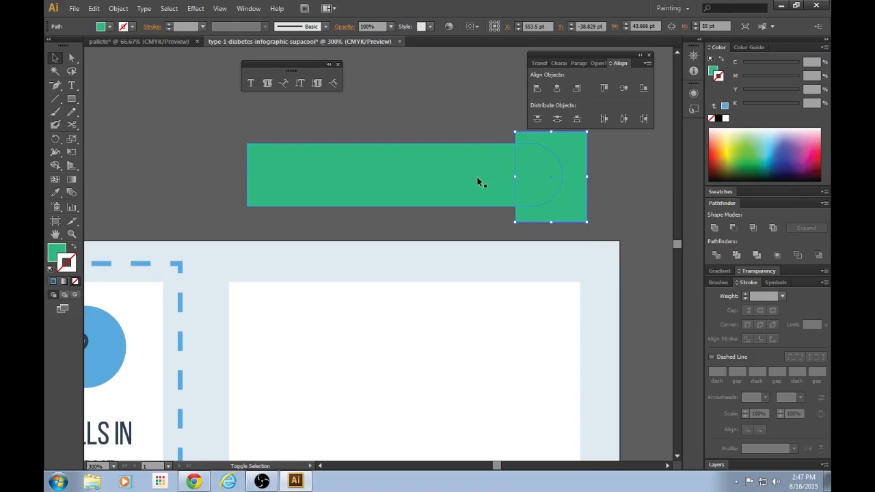
pyautogui.keyDown('shift'); pyautogui.click(508, 173); pyautogui.keyUp('shift')
pyautogui.click(733, 228)
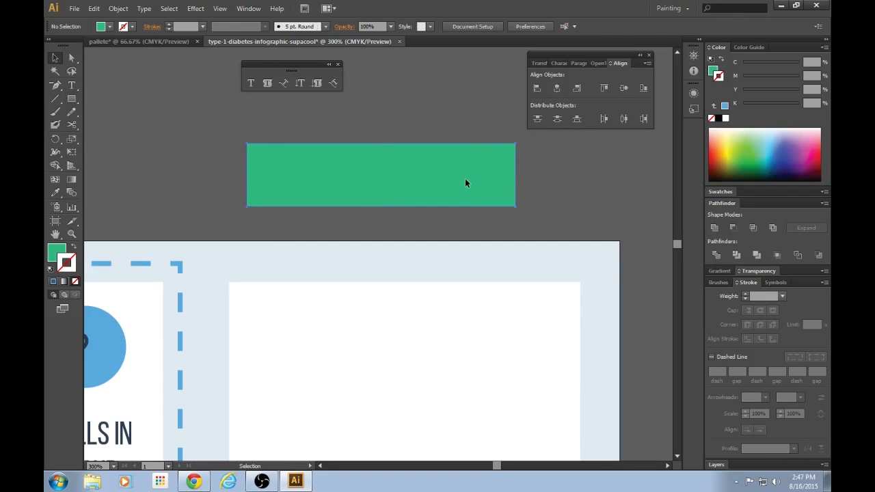
# Move the squared-off banner back into the white rectangle and bring the question text to the front, scaled down to fit on it
pyautogui.moveTo(495, 177); pyautogui.dragTo(510, 384)
pyautogui.scroll(-3, 495, 349)
pyautogui.click(441, 317)
pyautogui.click(415, 305)
pyautogui.click(435, 320)
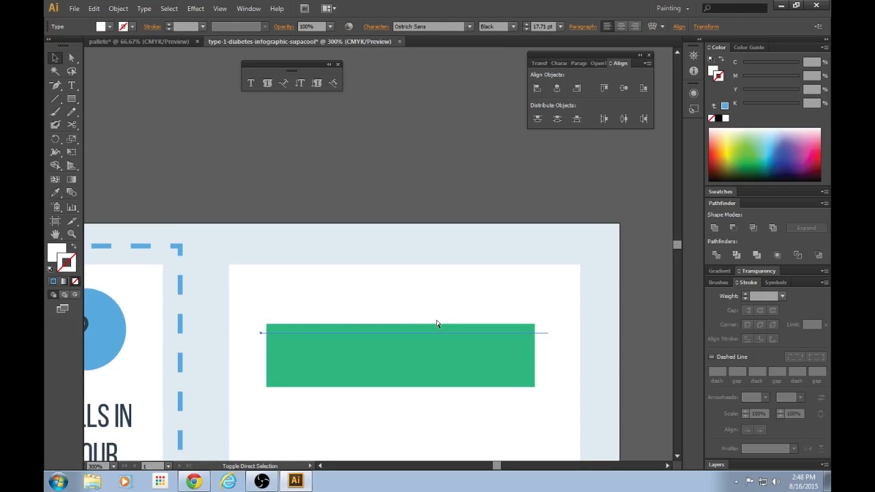
pyautogui.hotkey('ctrl', 'shift', ']')
pyautogui.moveTo(446, 335); pyautogui.dragTo(446, 362)
pyautogui.moveTo(549, 342); pyautogui.dragTo(514, 361)
# Enlarge the green banner to about 176 pt wide and 41 pt high around the question text
pyautogui.keyDown('shift'); pyautogui.click(443, 337); pyautogui.keyUp('shift')
pyautogui.moveTo(534, 326); pyautogui.dragTo(555, 318)
pyautogui.moveTo(505, 336); pyautogui.dragTo(505, 309)
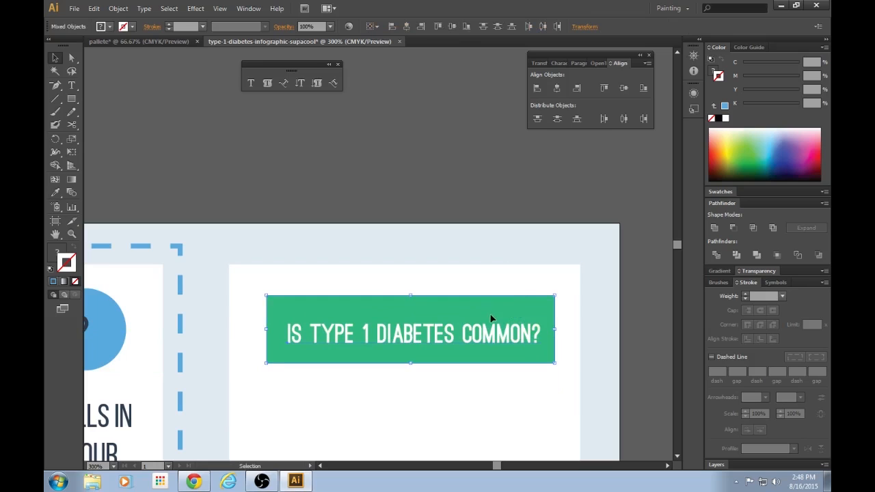
# Group the green banner with its text and centre the group and the white rectangle horizontally on each other
pyautogui.hotkey('ctrl', 'g')
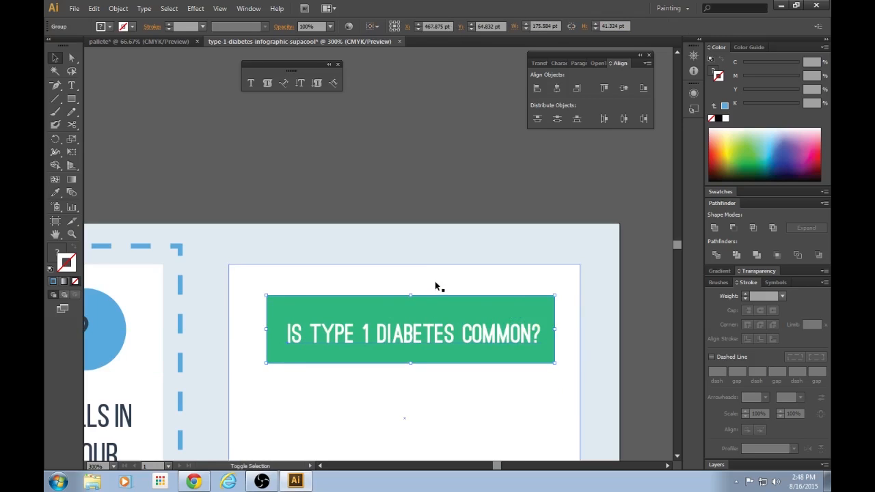
pyautogui.keyDown('shift'); pyautogui.click(455, 279); pyautogui.keyUp('shift')
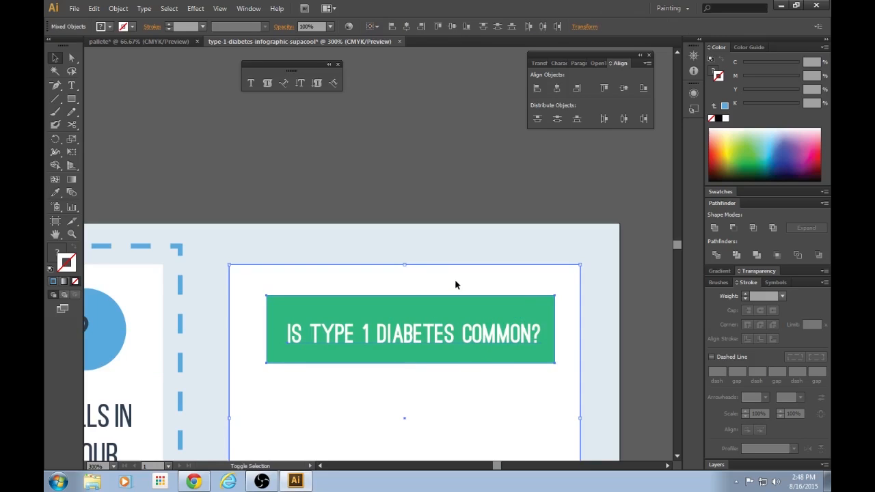
pyautogui.click(408, 30)
pyautogui.click(453, 144)
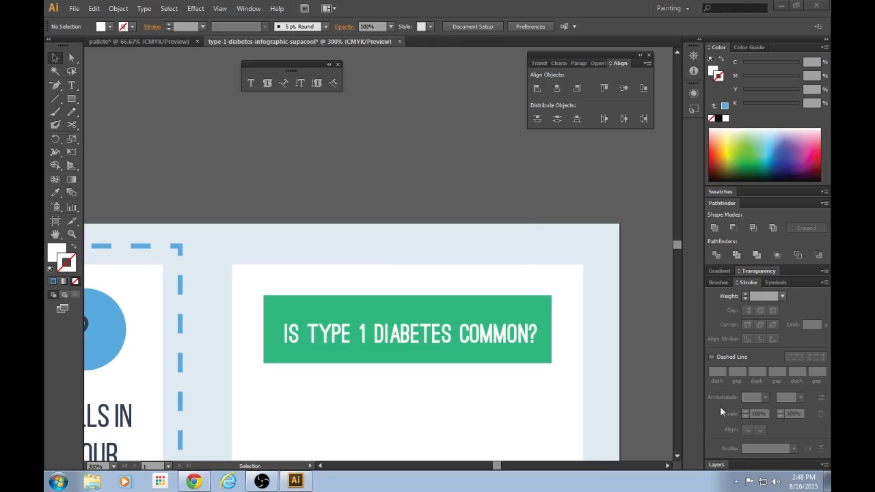
pyautogui.hotkey('ctrl', '-')
pyautogui.hotkey('ctrl', '-')
pyautogui.hotkey('ctrl', '-')
pyautogui.hotkey('ctrl', '+')
pyautogui.hotkey('ctrl', '+')
pyautogui.hotkey('ctrl', '+')
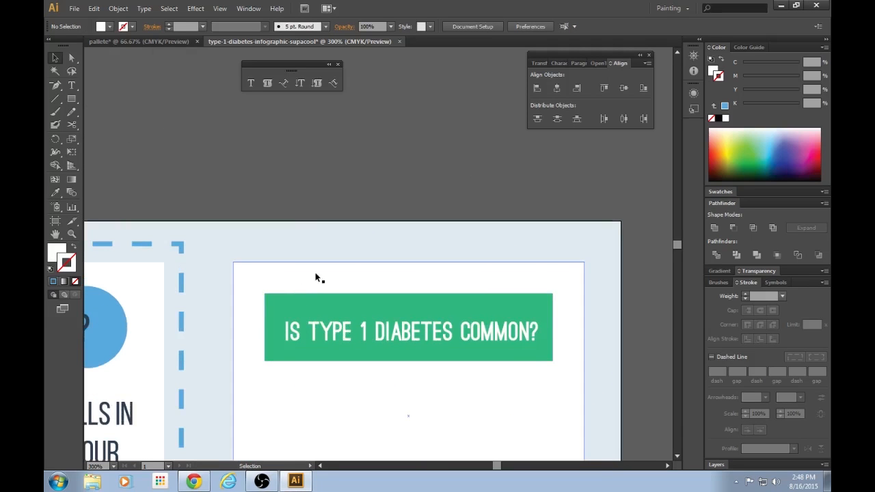
# Check the two white rectangles' top edges against a temporary horizontal ruler guide and delete the guide
pyautogui.hotkey('ctrl', 'r')
pyautogui.moveTo(265, 54); pyautogui.dragTo(265, 71)
pyautogui.moveTo(264, 158); pyautogui.dragTo(265, 262)
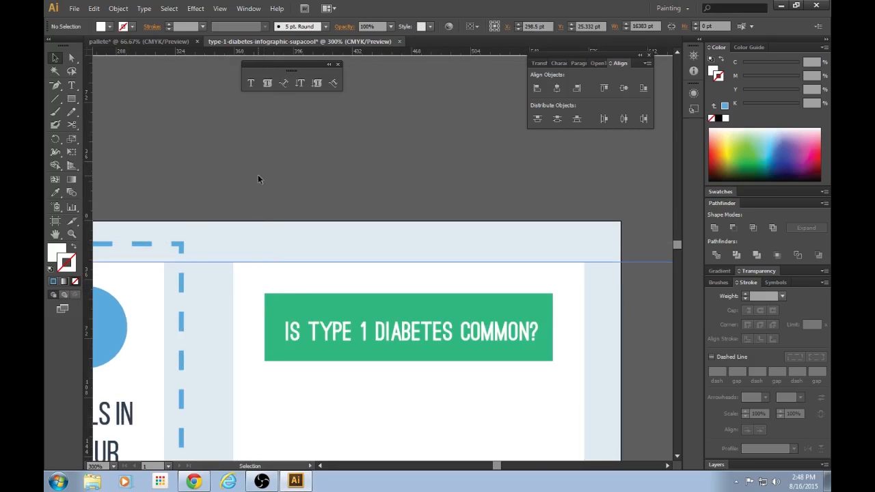
pyautogui.click(195, 260)
pyautogui.press('Delete')
pyautogui.hotkey('ctrl', '-')
pyautogui.hotkey('ctrl', '-')
pyautogui.hotkey('ctrl', '-')
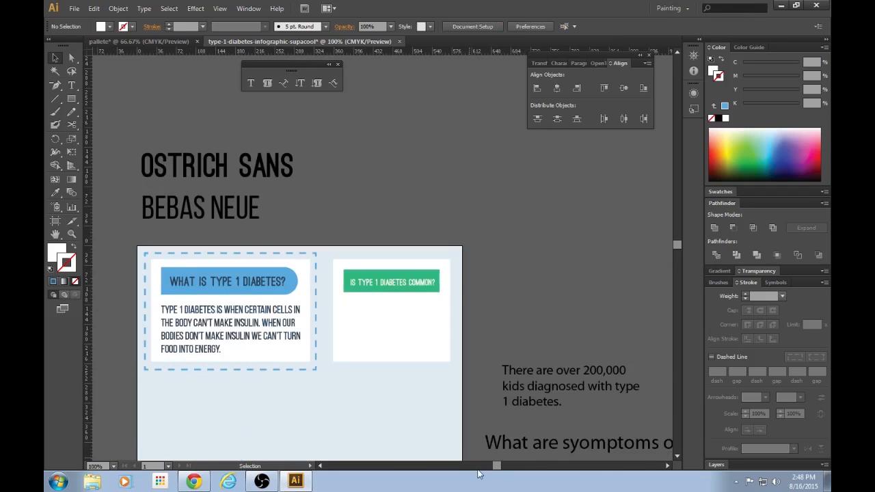
# Duplicate the dashed blue border beside the first one and narrow the copy to frame the second white rectangle
pyautogui.moveTo(496, 468); pyautogui.dragTo(491, 469)
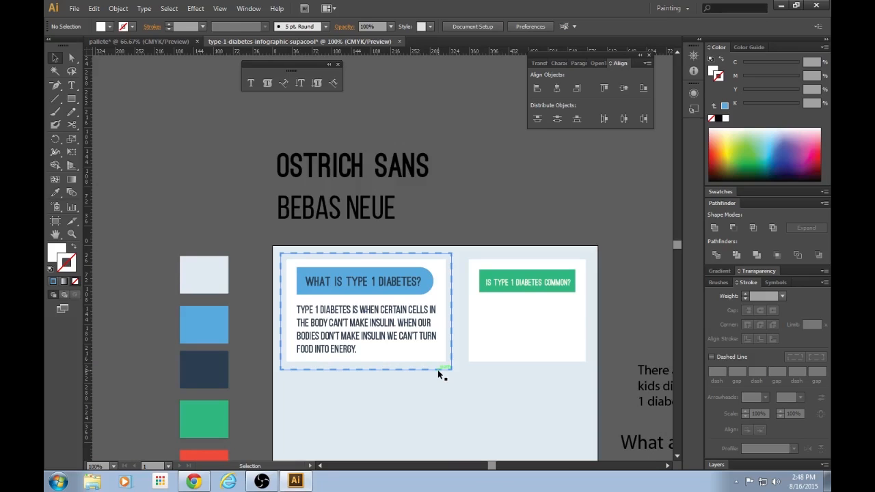
pyautogui.moveTo(438, 370); pyautogui.dragTo(619, 371)
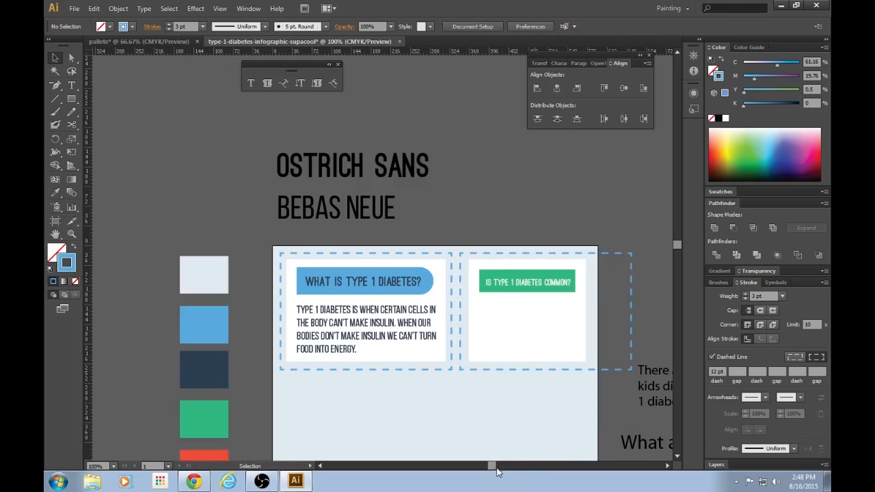
pyautogui.moveTo(493, 466); pyautogui.dragTo(498, 466)
pyautogui.click(499, 318)
pyautogui.moveTo(497, 311); pyautogui.dragTo(457, 313)
pyautogui.click(529, 275)
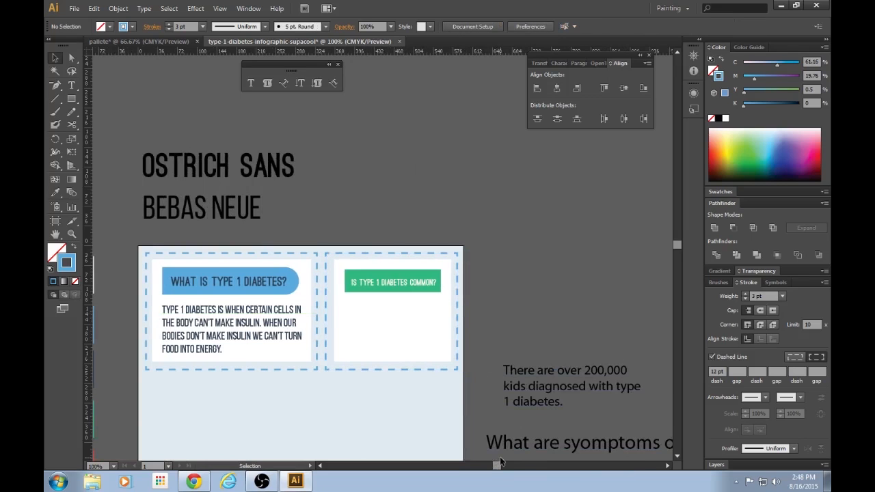
# Examine up close the gap between the two dashed borders and how the second border surrounds its white rectangle
pyautogui.moveTo(497, 467); pyautogui.dragTo(497, 470)
pyautogui.scroll(-4, 513, 306)
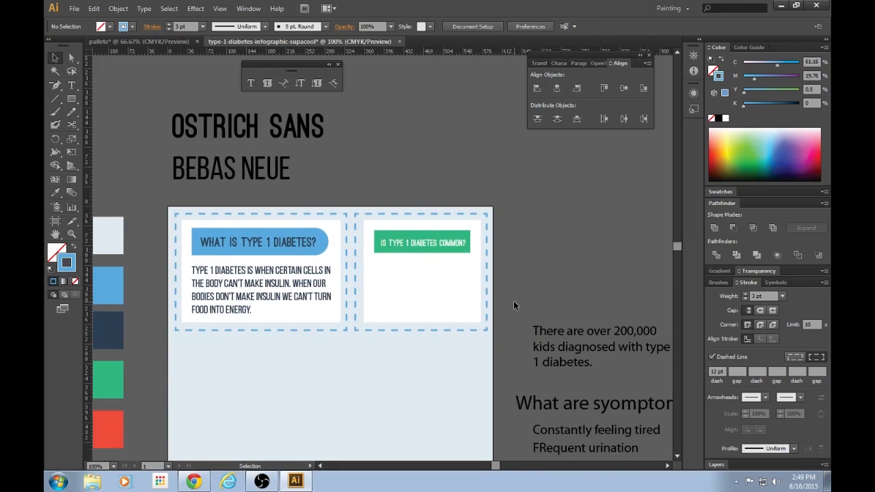
pyautogui.hotkey('ctrl', '=')
pyautogui.hotkey('ctrl', '=')
pyautogui.hotkey('ctrl', '=')
pyautogui.hotkey('ctrl', '=')
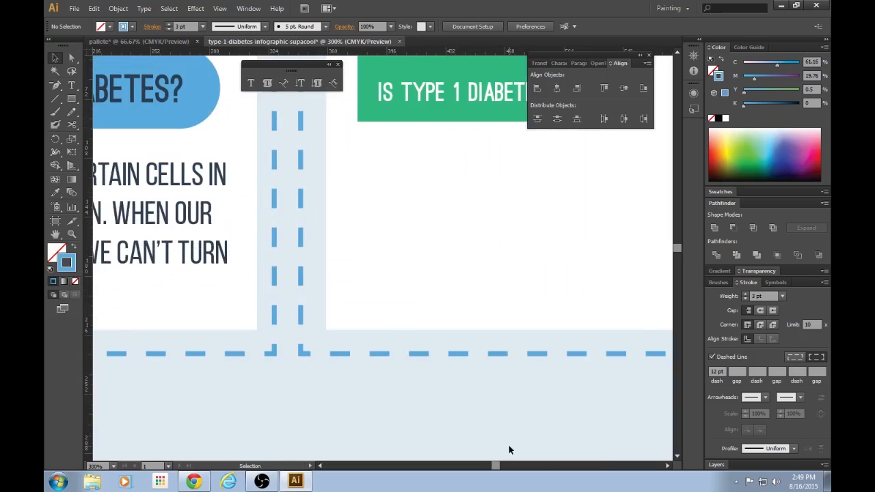
pyautogui.hotkey('ctrl', '-')
pyautogui.hotkey('ctrl', '-')
pyautogui.hotkey('ctrl', '=')
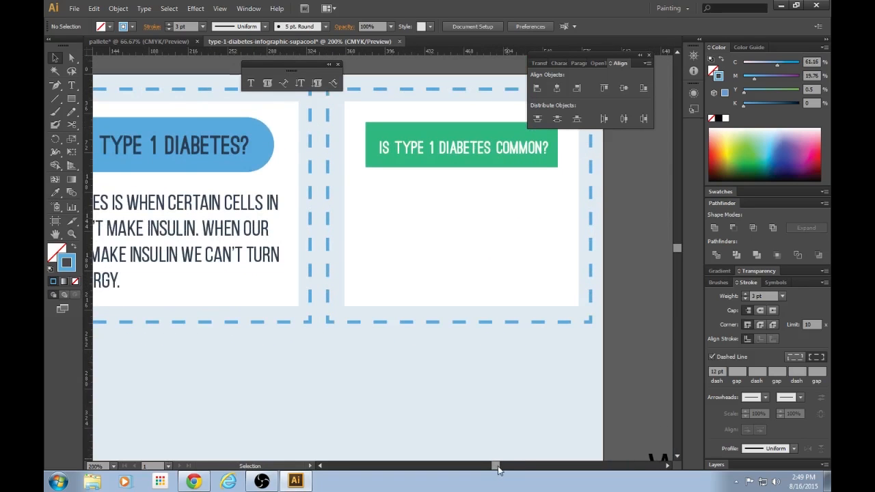
# Move the "There are over 200,000 kids" text into the second white rectangle and copy the first section's body text style onto it
pyautogui.hscroll(3, 497, 468)
pyautogui.hotkey('ctrl', '-')
pyautogui.moveTo(574, 310); pyautogui.dragTo(394, 216)
pyautogui.hscroll(-3, 499, 470)
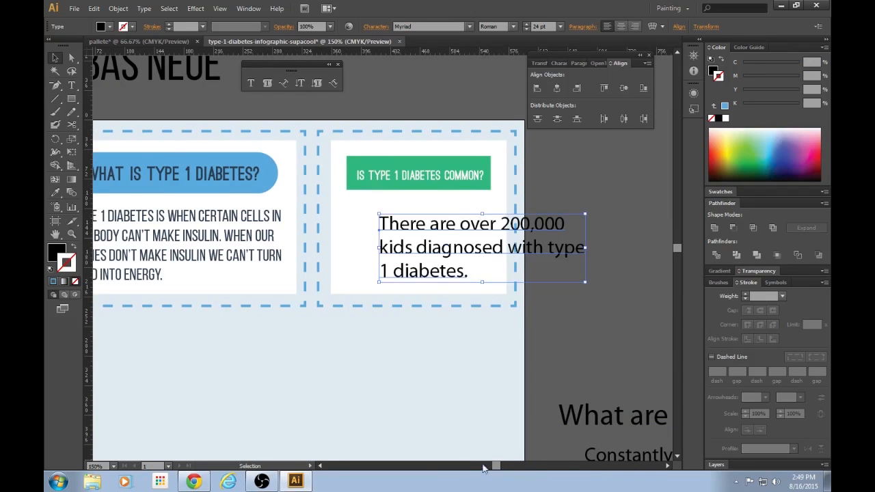
pyautogui.hscroll(-3, 470, 468)
pyautogui.press('i')
pyautogui.click(346, 250)
pyautogui.press('v')
pyautogui.click(511, 393)
pyautogui.hscroll(3, 497, 466)
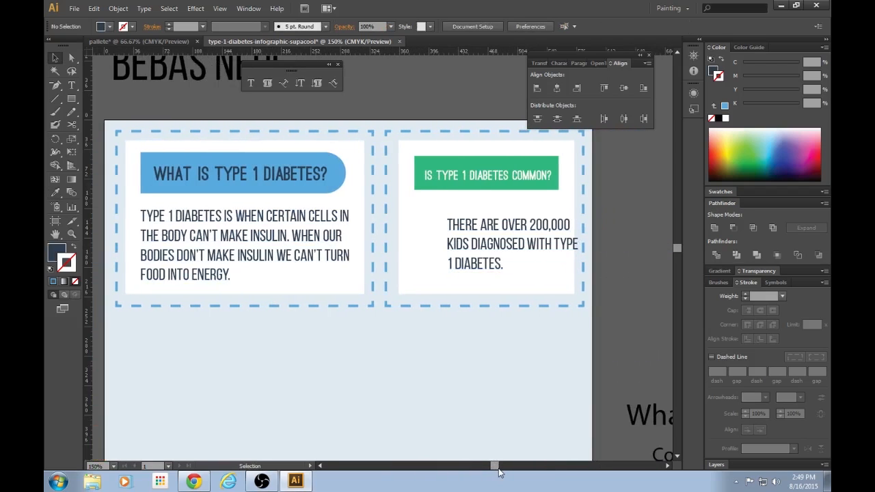
# Scale up the green banner and its question text to nearly fill the white rectangle's width, and undo the extra height change
pyautogui.scroll(3, 546, 340)
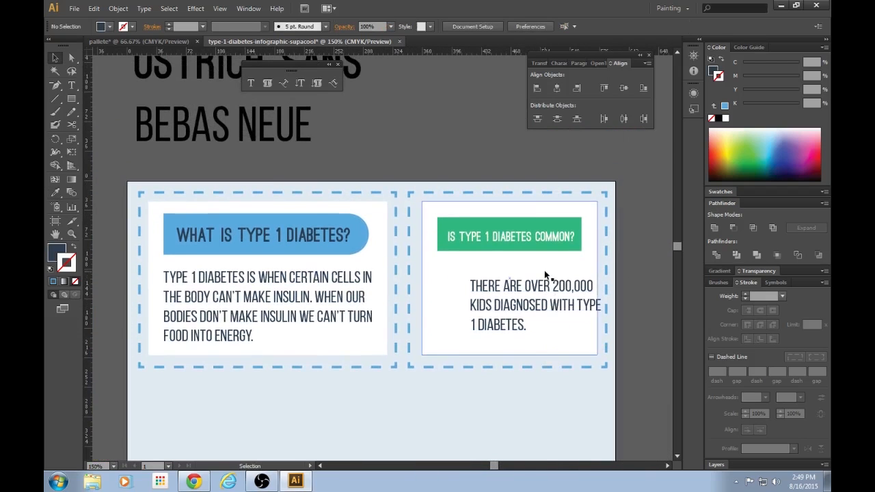
pyautogui.click(551, 238)
pyautogui.moveTo(585, 218); pyautogui.dragTo(590, 215)
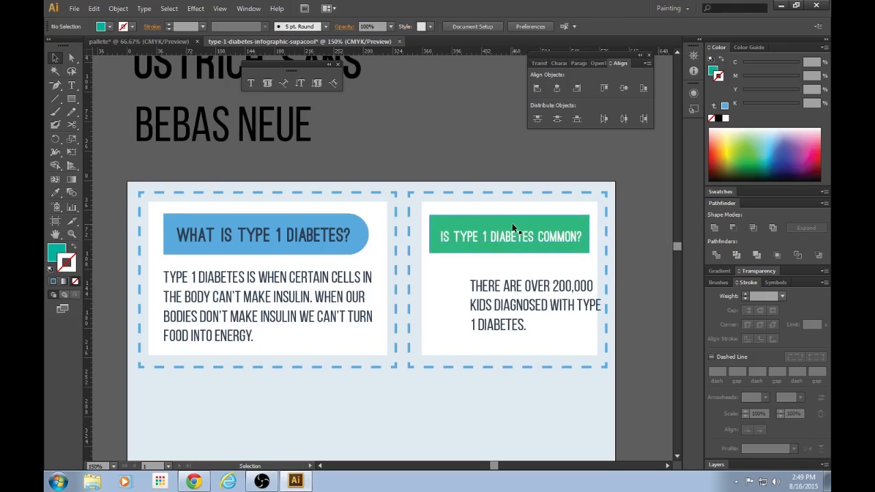
pyautogui.moveTo(510, 215); pyautogui.dragTo(510, 221)
pyautogui.hotkey('ctrl', 'z')
# Reduce the green banner's height slightly from its top edge and centre the question text vertically on it
pyautogui.press('a')
pyautogui.click(553, 235)
pyautogui.press('v')
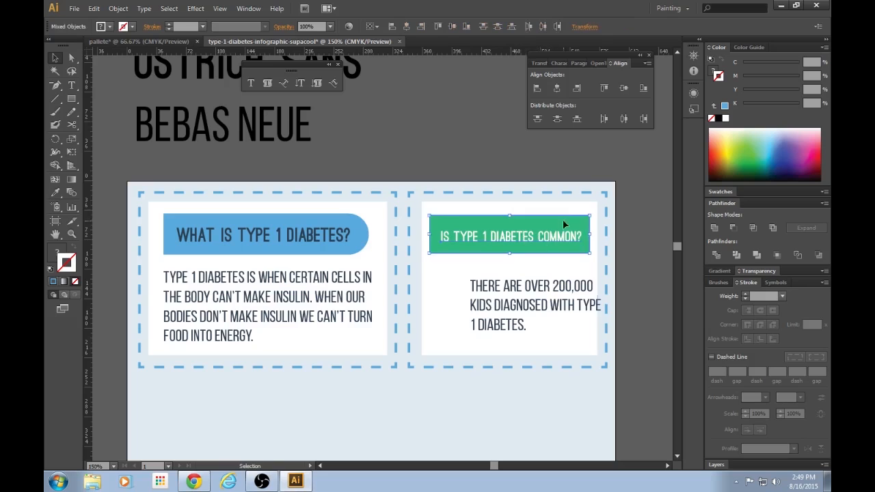
pyautogui.moveTo(509, 215); pyautogui.dragTo(509, 220)
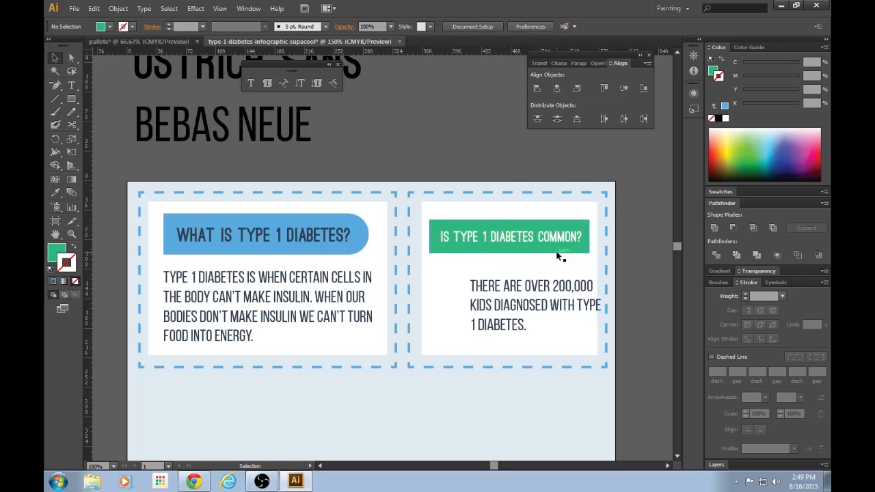
pyautogui.keyDown('shift'); pyautogui.click(514, 236); pyautogui.keyUp('shift')
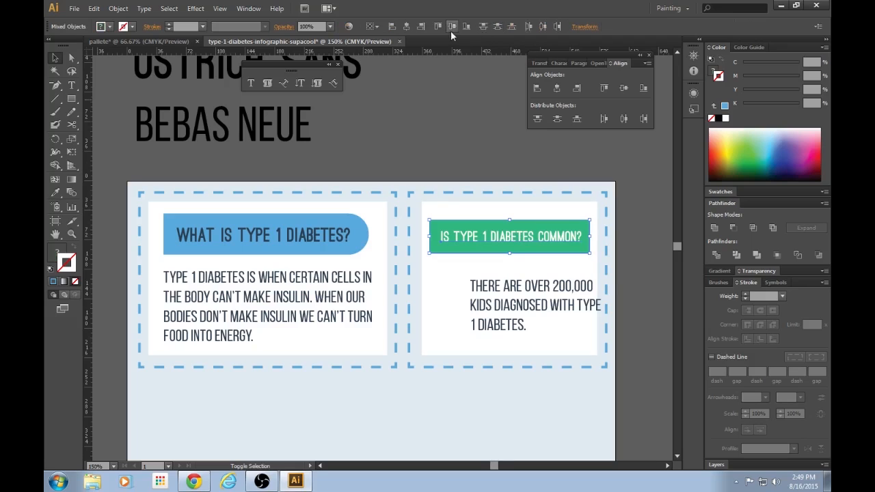
pyautogui.click(453, 27)
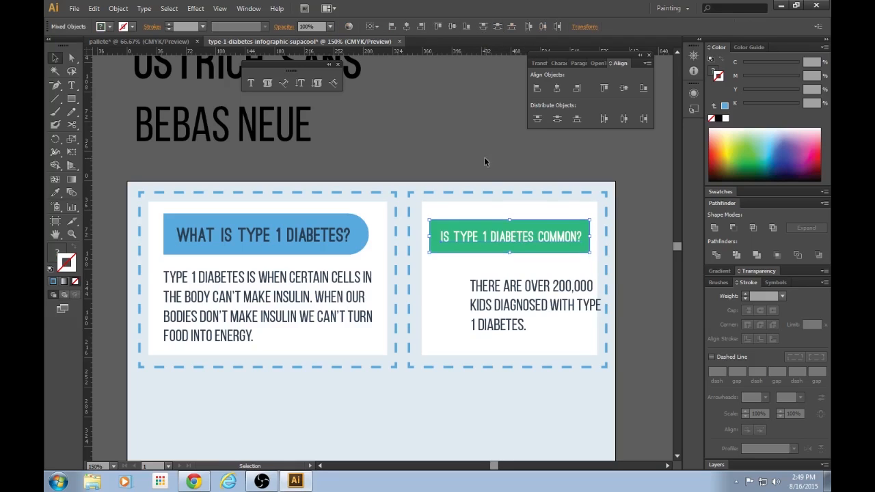
# Raise the green banner and its text level with the blue banner's top, and position the body text directly beneath it
pyautogui.click(514, 236)
pyautogui.keyDown('shift'); pyautogui.click(519, 223); pyautogui.keyUp('shift')
pyautogui.moveTo(531, 228); pyautogui.dragTo(529, 220)
pyautogui.click(517, 144)
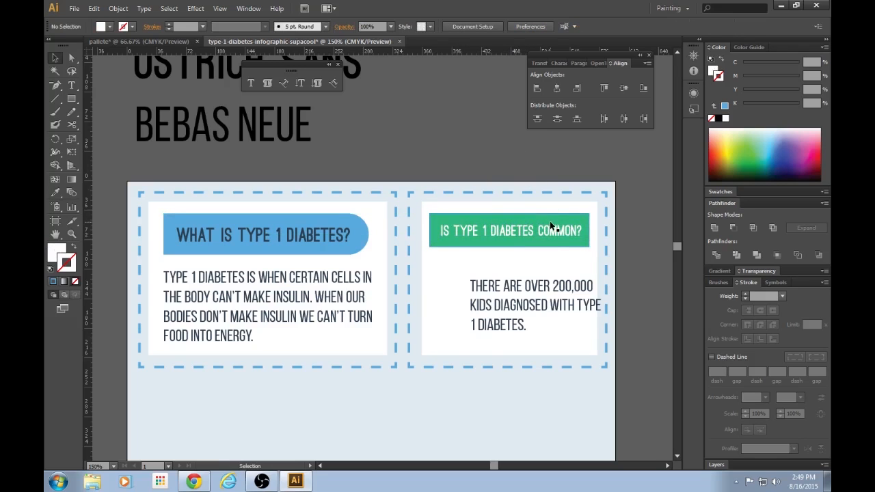
pyautogui.moveTo(501, 309); pyautogui.dragTo(472, 294)
pyautogui.click(639, 278)
# Set the font size of "200,000" in the second section's body text to 24 pt and raise it by two further increments
pyautogui.doubleClick(528, 289)
pyautogui.moveTo(523, 271); pyautogui.dragTo(563, 268)
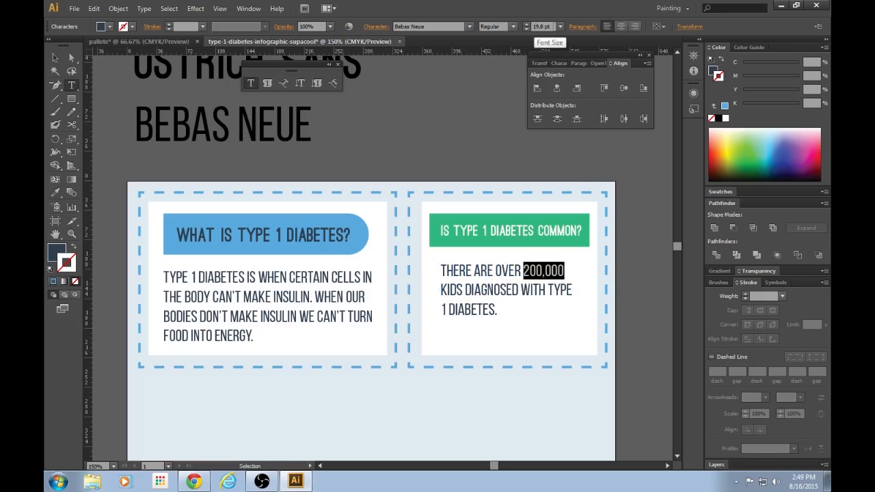
pyautogui.click(561, 26)
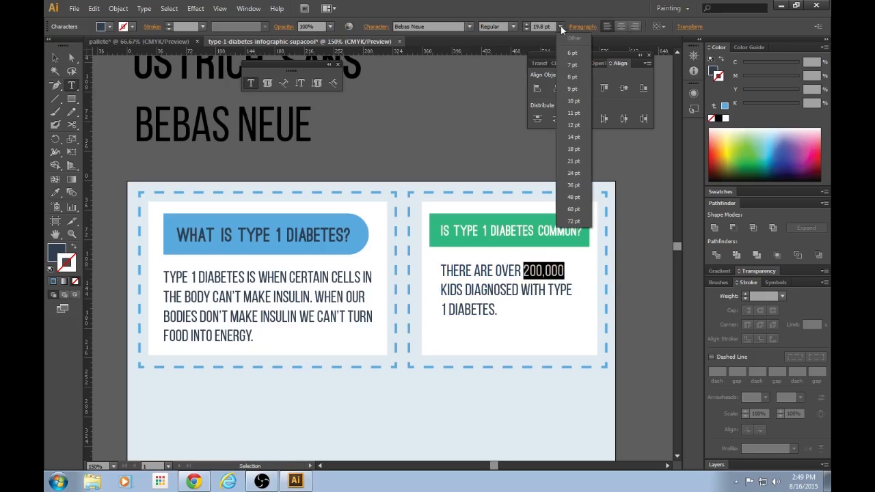
pyautogui.click(579, 173)
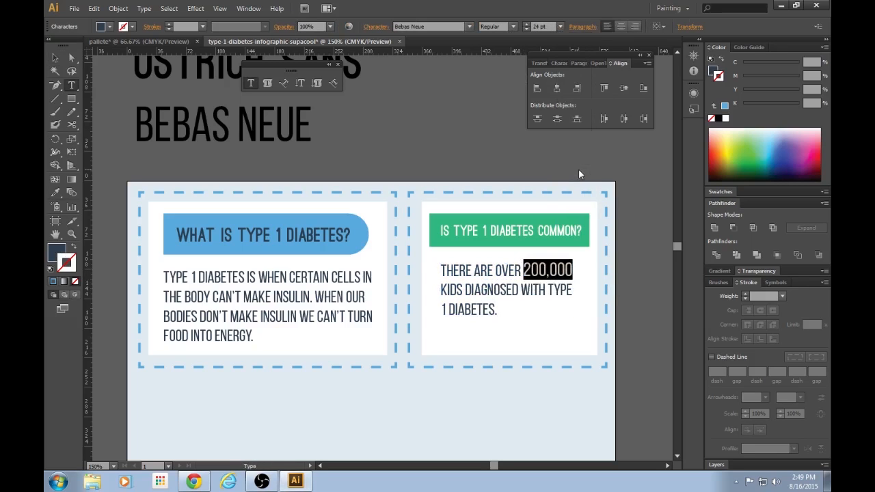
pyautogui.click(560, 28)
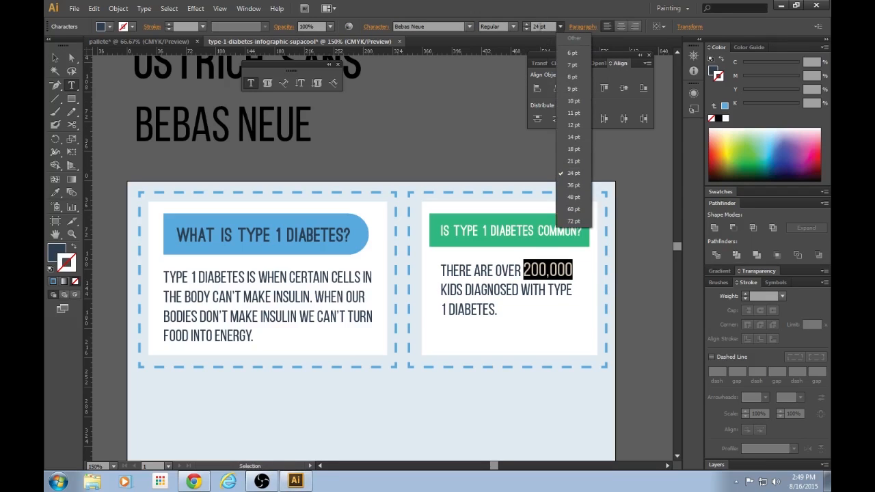
pyautogui.click(538, 24)
pyautogui.click(540, 26)
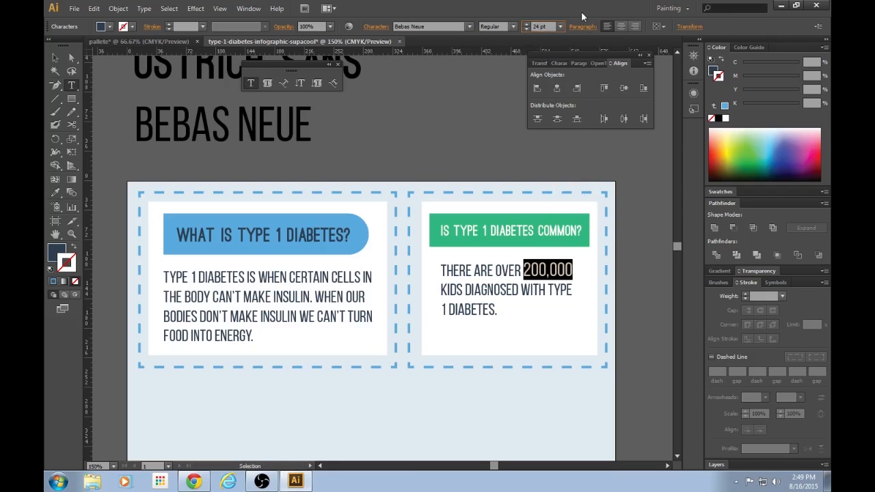
pyautogui.press('Up')
pyautogui.press('Up')
pyautogui.press('Escape')
pyautogui.scroll(-1, 492, 205)
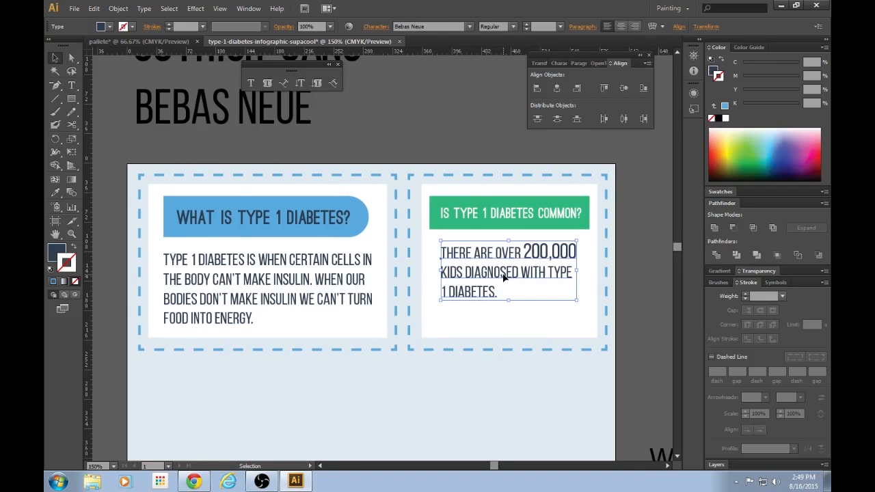
pyautogui.tripleClick(495, 214)
pyautogui.scroll(2, 495, 217)
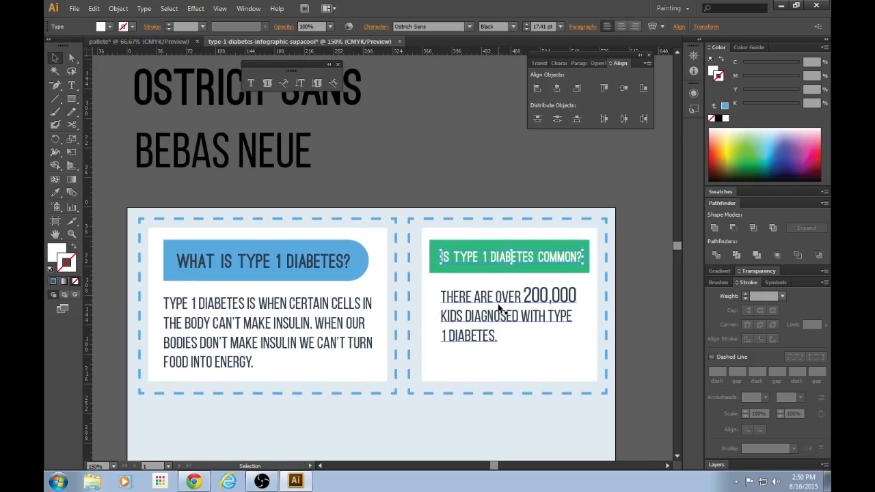
pyautogui.press('Escape')
pyautogui.click(498, 166)
# Indent the first and last lines of the second section's body text with leading spaces to make them look more centred
pyautogui.scroll(-2, 585, 303)
pyautogui.hotkey('ctrl', '=')
pyautogui.hotkey('ctrl', '=')
pyautogui.hotkey('ctrl', '-')
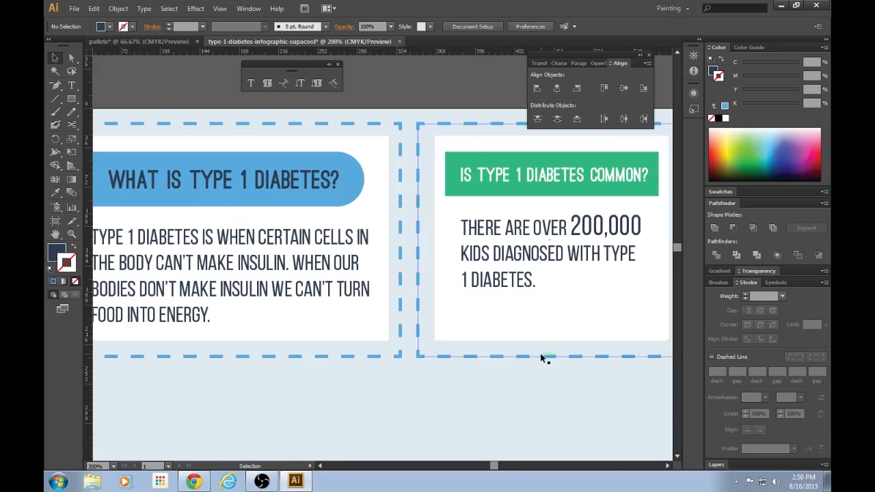
pyautogui.doubleClick(464, 280)
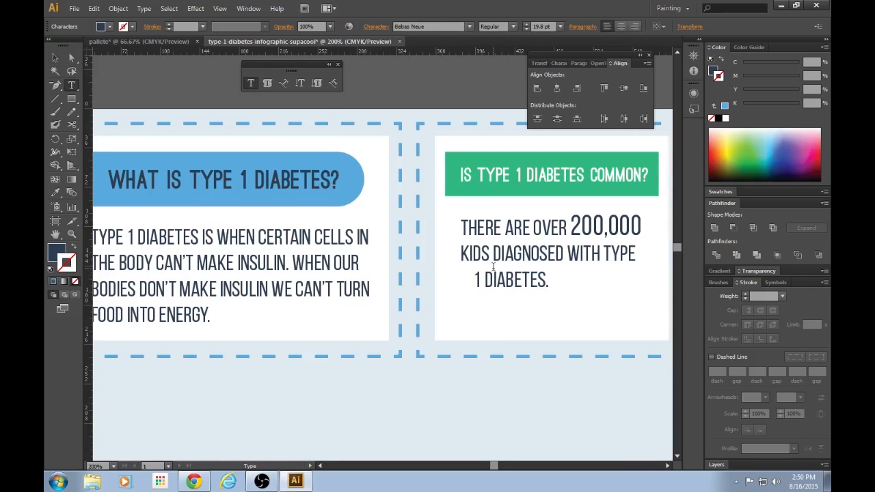
pyautogui.click(464, 227)
pyautogui.press('BackSpace')
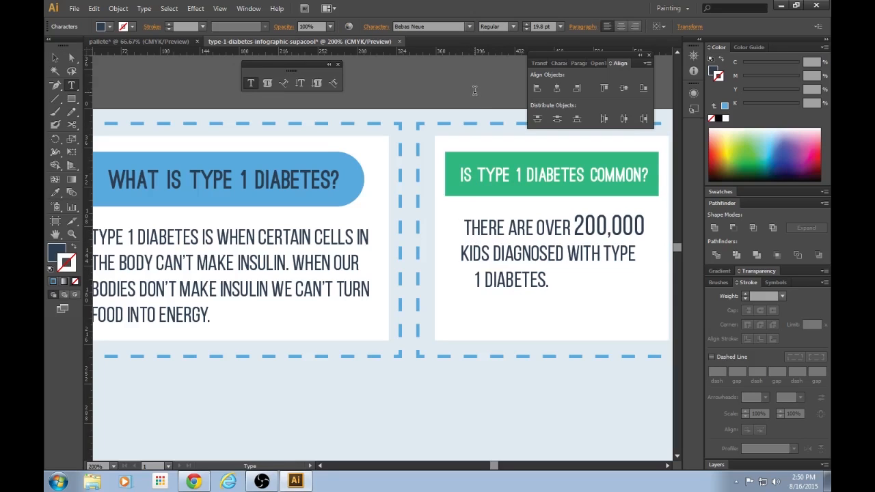
pyautogui.press('Escape')
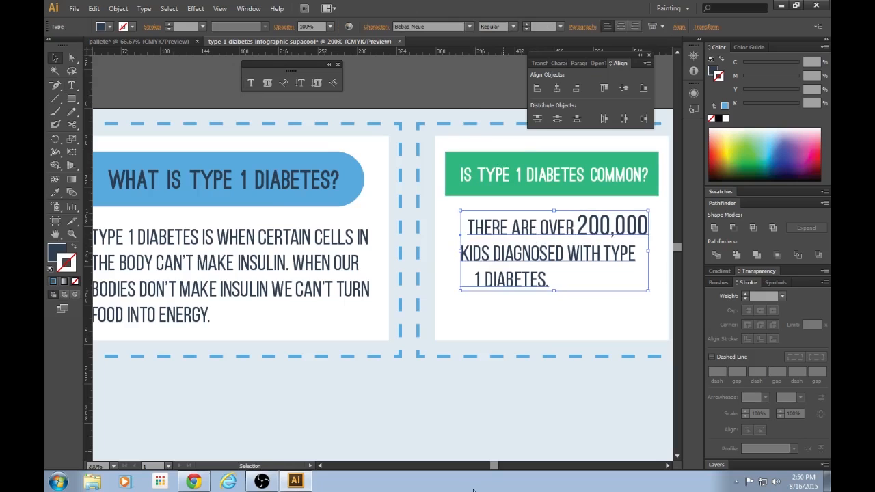
# Enlarge the second section's body text to about the green banner's width and move it slightly down within the white rectangle
pyautogui.moveTo(496, 469); pyautogui.dragTo(498, 468)
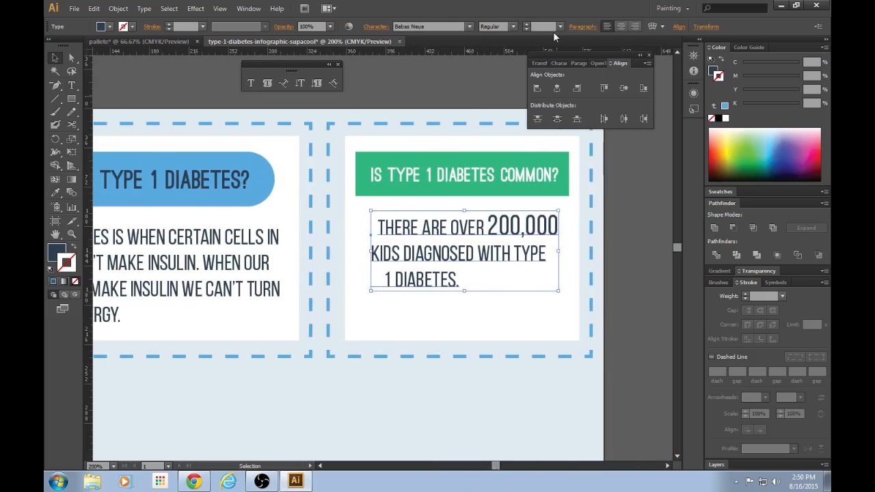
pyautogui.moveTo(558, 210); pyautogui.dragTo(574, 203)
pyautogui.moveTo(375, 291); pyautogui.dragTo(363, 294)
pyautogui.moveTo(470, 253); pyautogui.dragTo(465, 268)
pyautogui.click(640, 207)
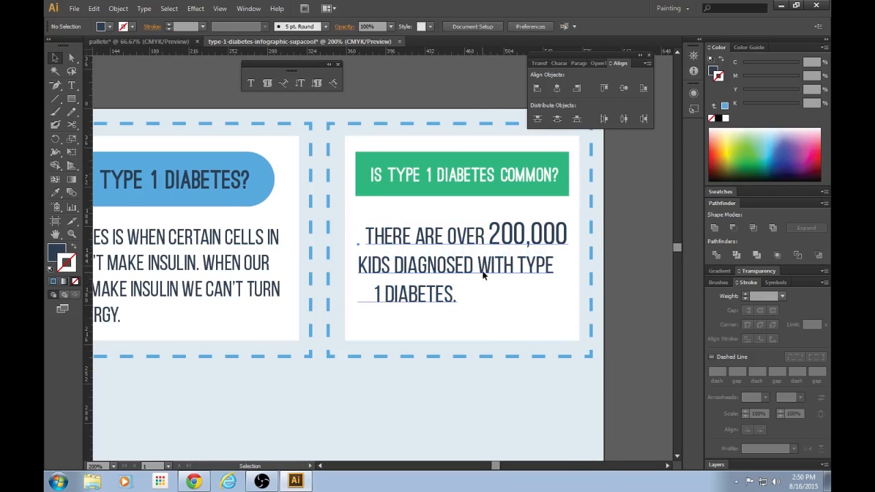
pyautogui.click(483, 274)
pyautogui.click(644, 226)
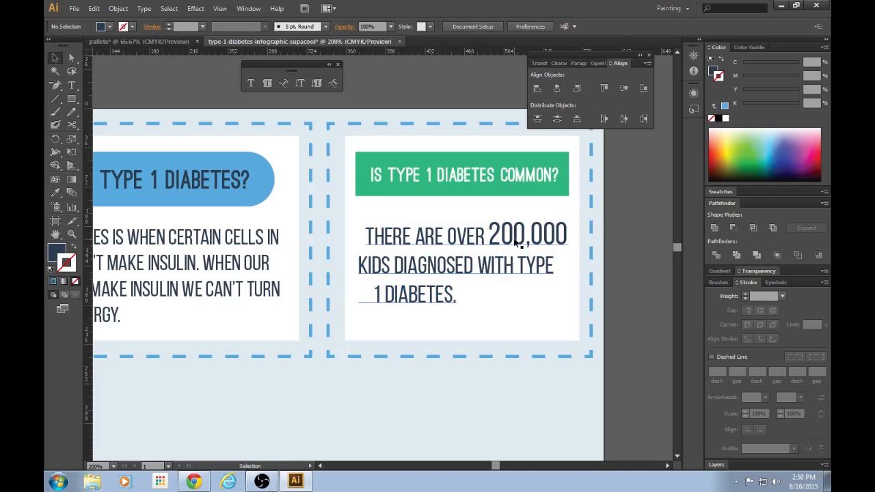
# Enlarge the question text on the green banner to fill more of it and shift it back to the banner's centre
pyautogui.moveTo(497, 467); pyautogui.dragTo(494, 466)
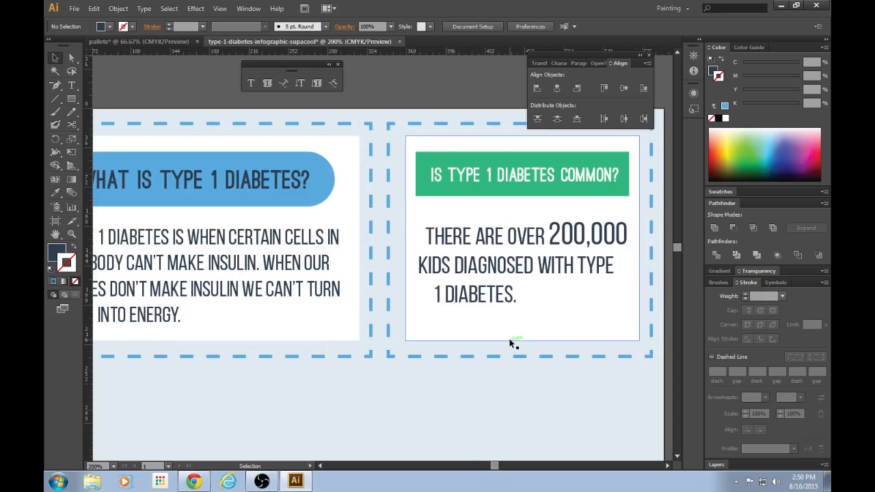
pyautogui.hotkey('ctrl', '1')
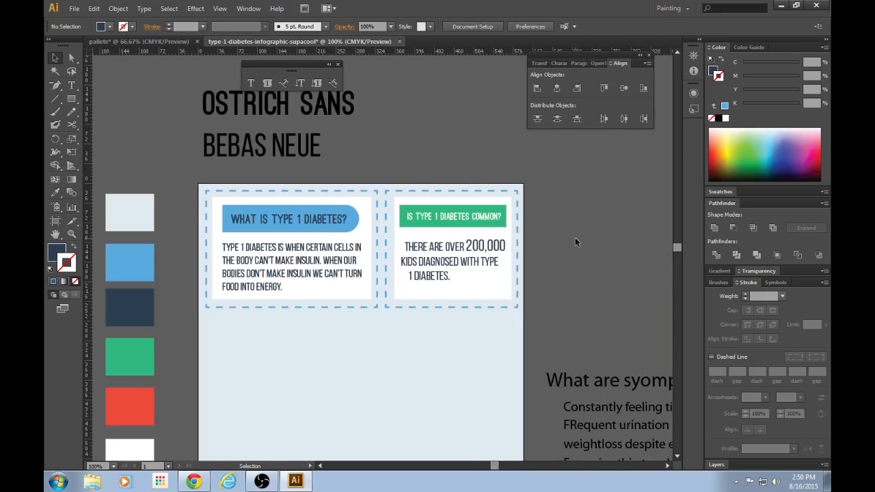
pyautogui.hotkey('ctrl', '=')
pyautogui.hotkey('ctrl', '=')
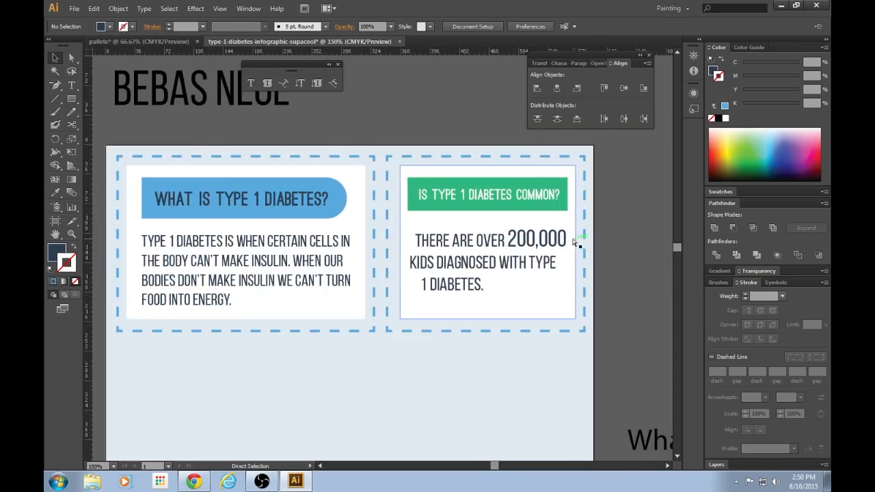
pyautogui.click(545, 180)
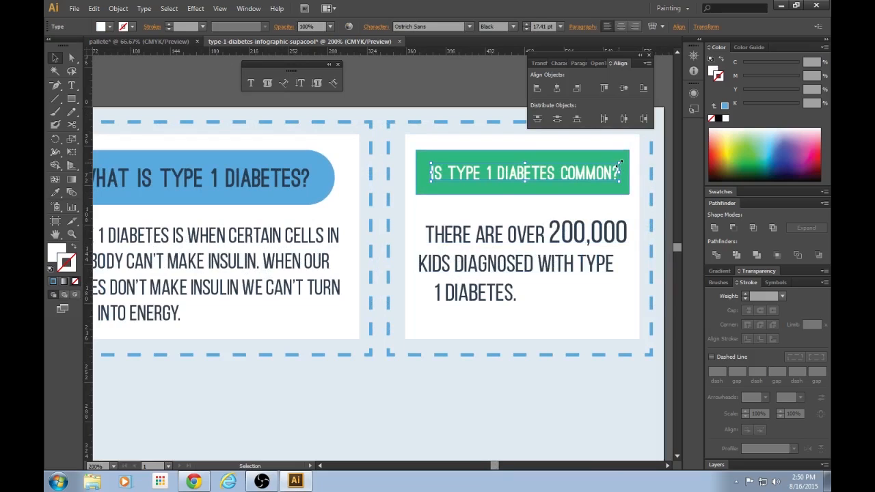
pyautogui.moveTo(618, 164); pyautogui.dragTo(630, 150)
pyautogui.moveTo(613, 178); pyautogui.dragTo(606, 178)
pyautogui.click(486, 201)
pyautogui.scroll(-3, 486, 201)
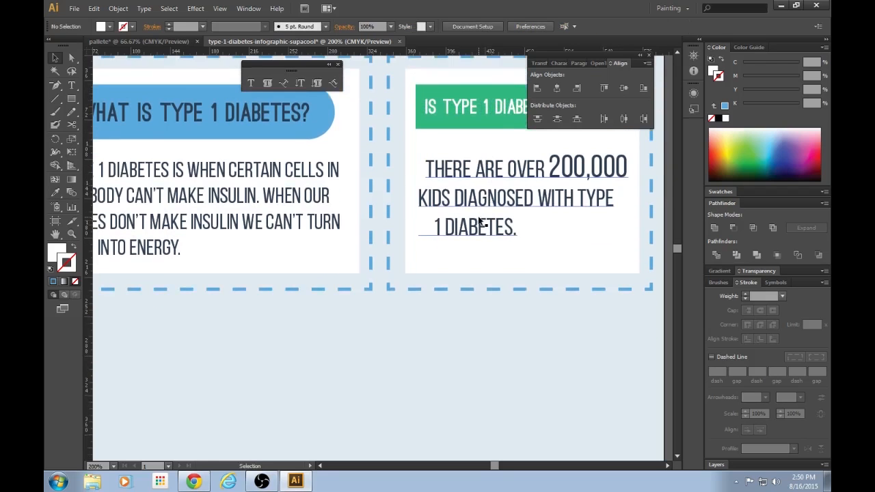
pyautogui.hscroll(-2, 497, 468)
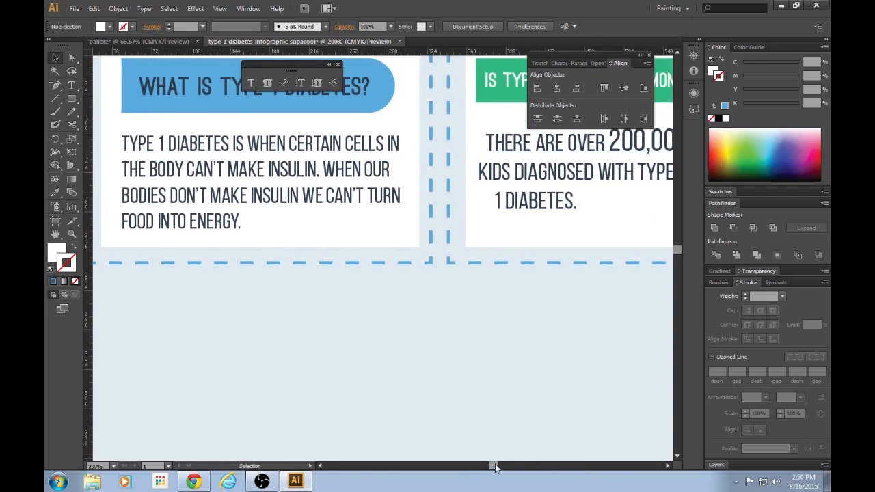
# Draw a circle about 31.5 pt in diameter covering the adjoining bottom corners of the two dashed frames
pyautogui.hotkey('ctrl', '-')
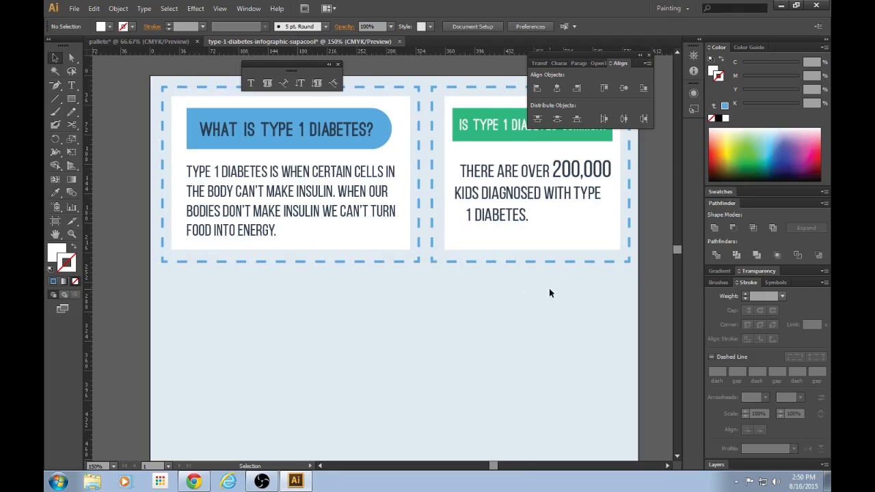
pyautogui.hotkey('ctrl', '+')
pyautogui.hotkey('ctrl', '+')
pyautogui.hotkey('ctrl', '+')
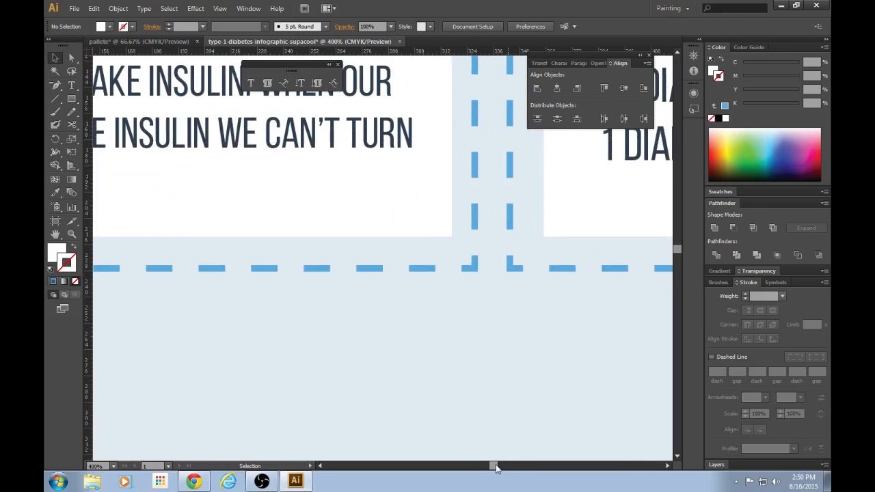
pyautogui.hscroll(2, 497, 468)
pyautogui.press('k')
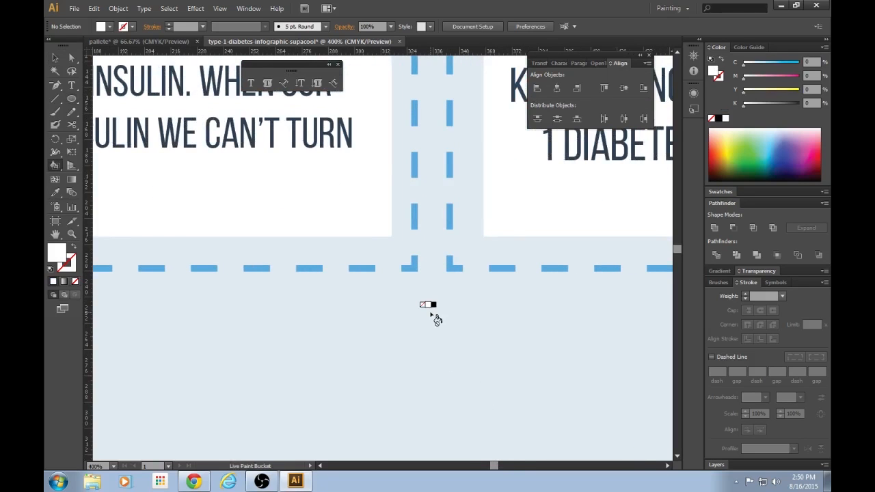
pyautogui.press('l')
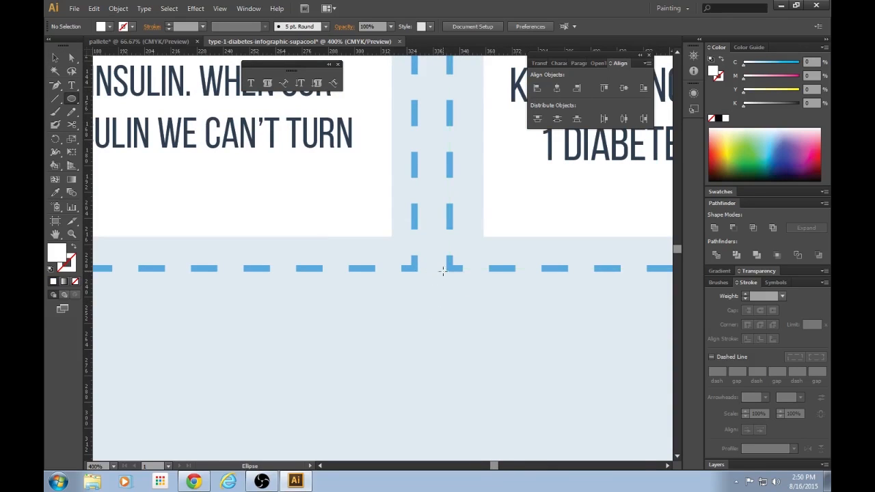
pyautogui.moveTo(431, 272); pyautogui.dragTo(464, 291)
pyautogui.press('v')
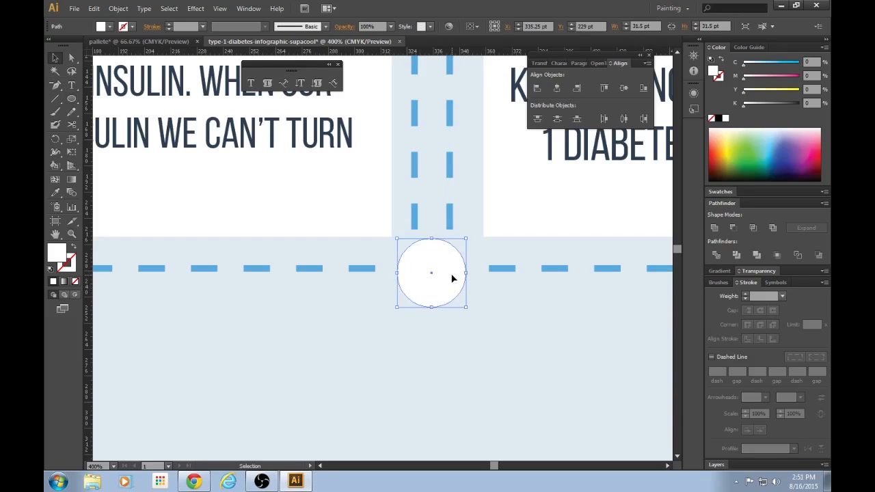
# Fill the circle with the page's light blue background colour so it masks the dashes, and deselect it
pyautogui.press('i')
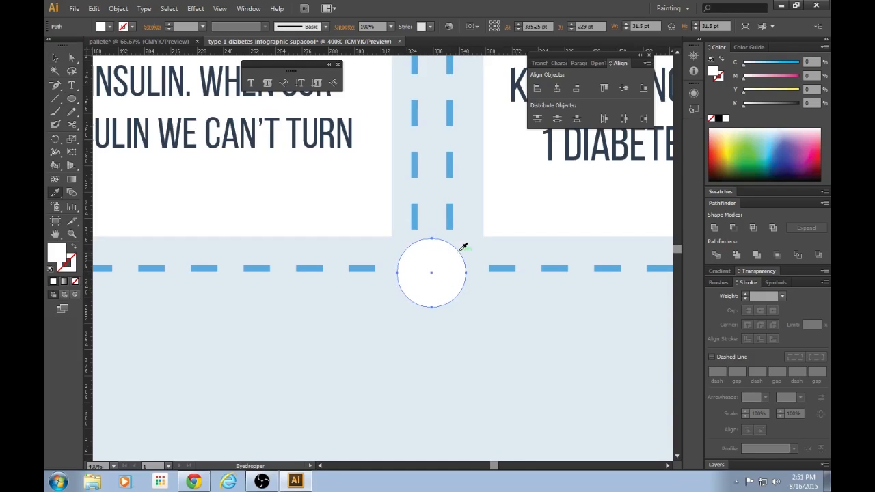
pyautogui.click(487, 347)
pyautogui.press('v')
pyautogui.hotkey('ctrl', 'shift', 'a')
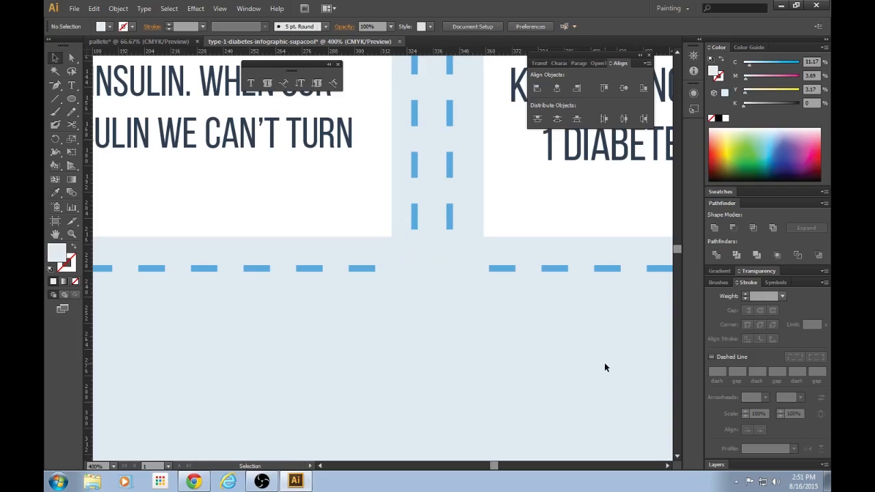
pyautogui.hotkey('ctrl', '-')
pyautogui.hotkey('ctrl', '-')
pyautogui.hotkey('ctrl', '-')
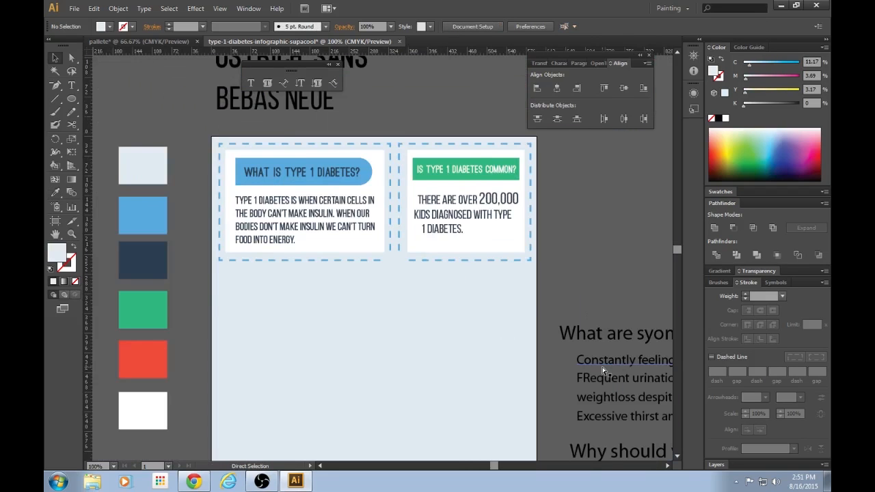
# Draw a smaller concentric circle about 20 pt in diameter from the centre of the masking circle
pyautogui.hotkey('ctrl', '+')
pyautogui.hotkey('ctrl', '+')
pyautogui.hotkey('ctrl', '+')
pyautogui.hotkey('ctrl', '+')
pyautogui.hotkey('ctrl', '+')
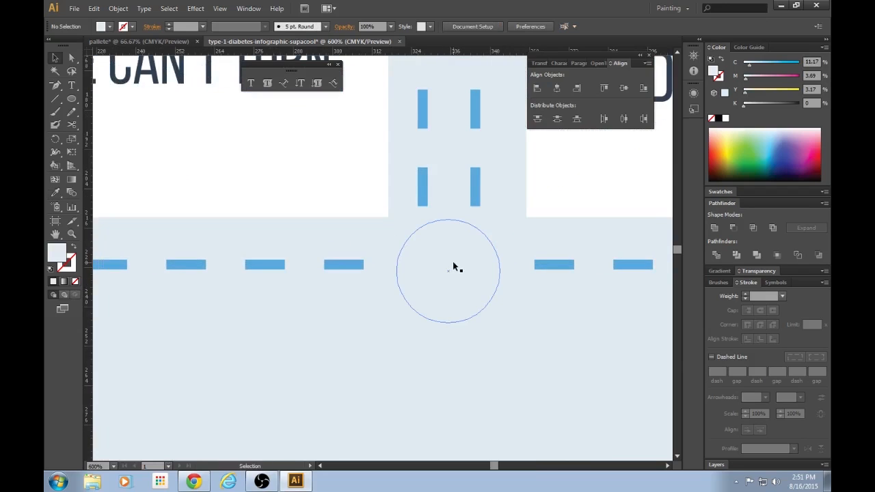
pyautogui.press('l')
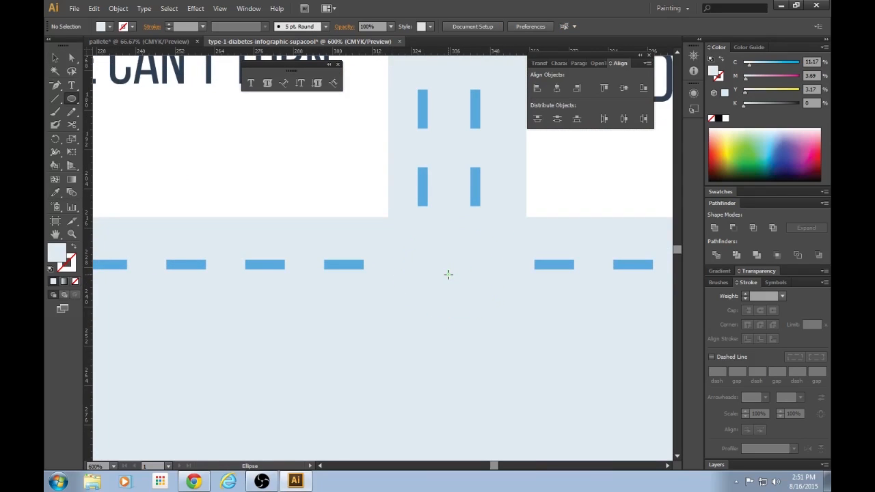
pyautogui.moveTo(448, 271); pyautogui.dragTo(482, 287)
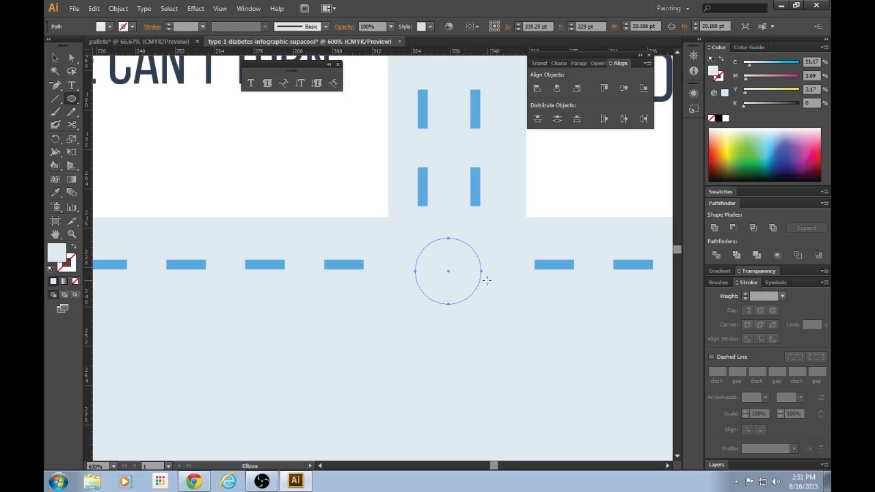
pyautogui.hotkey('ctrl', '-')
pyautogui.hotkey('ctrl', '-')
pyautogui.hotkey('ctrl', '-')
pyautogui.hotkey('ctrl', '-')
pyautogui.hotkey('ctrl', '-')
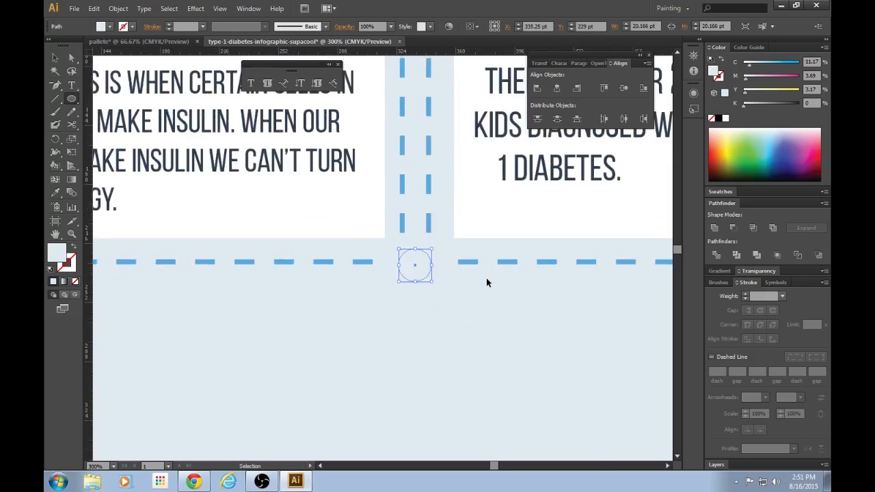
# Fill the smaller circle with the red from the palette swatches and deselect it
pyautogui.press('i')
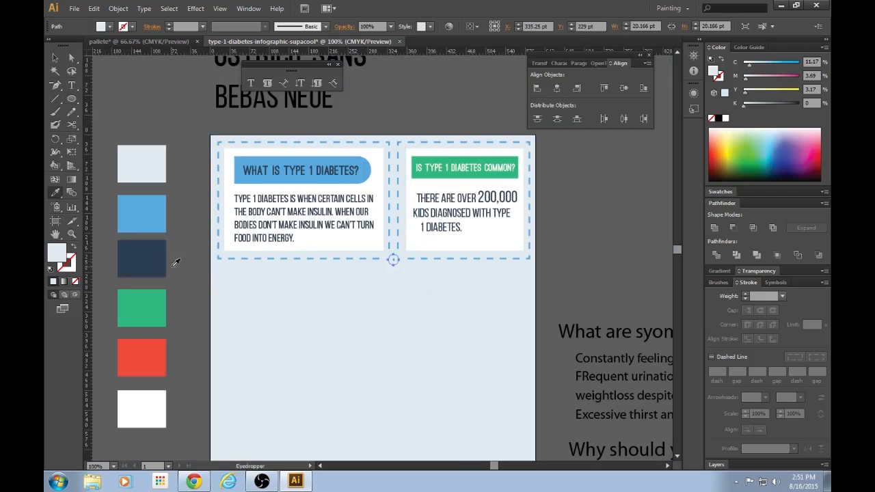
pyautogui.click(152, 259)
pyautogui.click(154, 356)
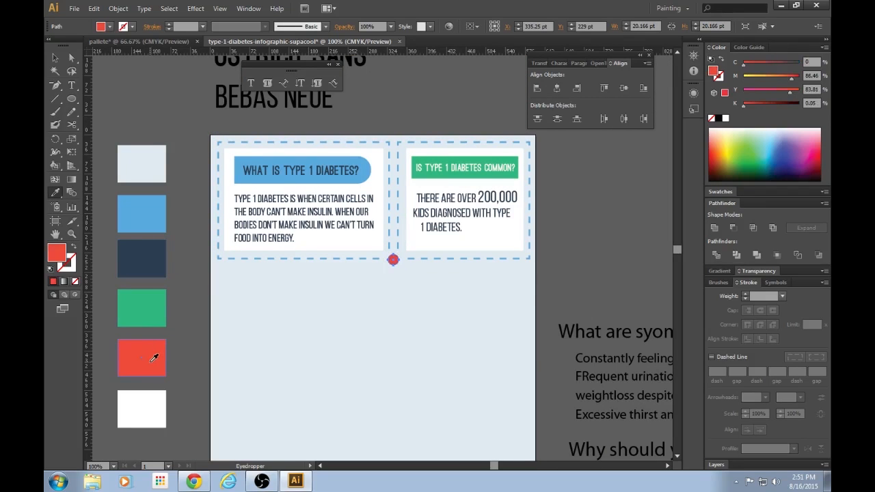
pyautogui.press('c')
pyautogui.click(603, 252)
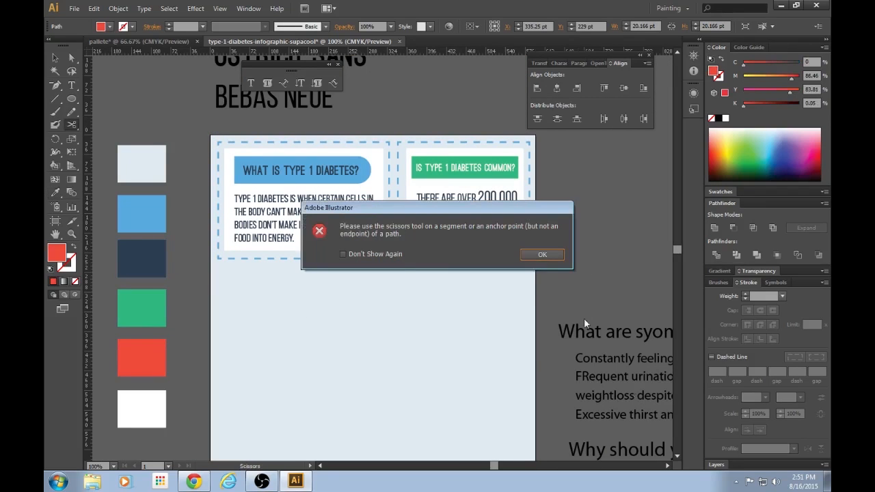
pyautogui.click(542, 253)
pyautogui.press('v')
pyautogui.click(599, 260)
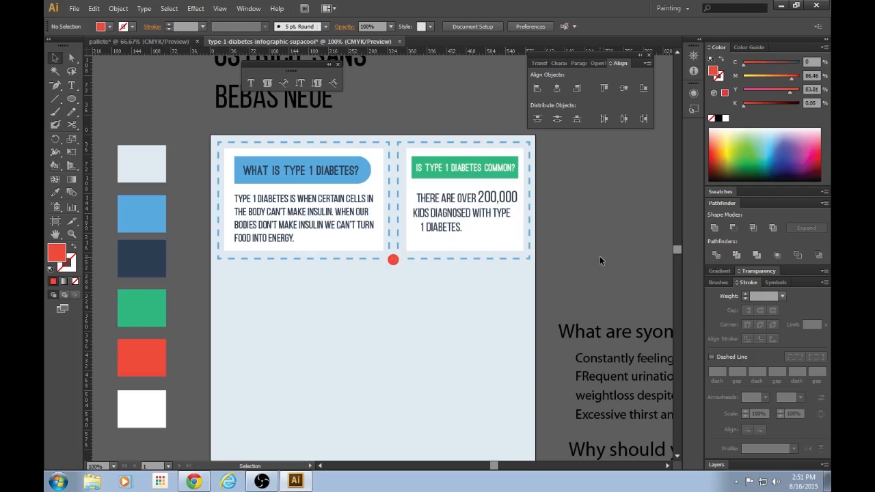
# Enlarge the red circle slightly from its centre, keeping it within the light blue masking circle
pyautogui.hotkey('ctrl', '+')
pyautogui.hotkey('ctrl', '+')
pyautogui.hotkey('ctrl', '+')
pyautogui.hotkey('ctrl', '+')
pyautogui.hotkey('ctrl', '+')
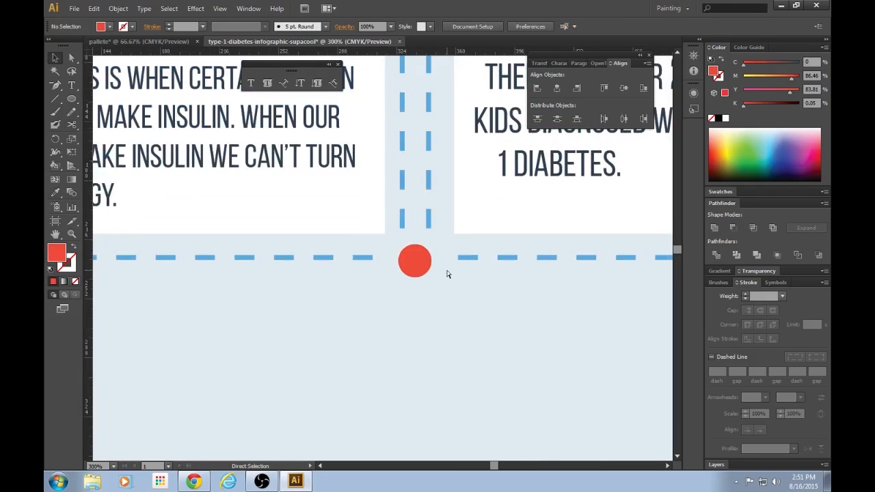
pyautogui.click(451, 260)
pyautogui.moveTo(490, 249); pyautogui.dragTo(501, 220)
pyautogui.click(587, 333)
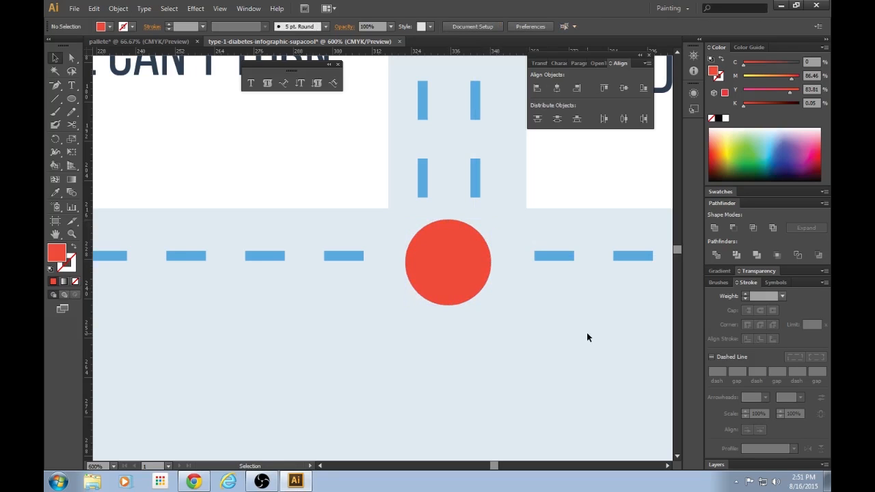
pyautogui.hotkey('ctrl', '1')
pyautogui.hotkey('ctrl', '-')
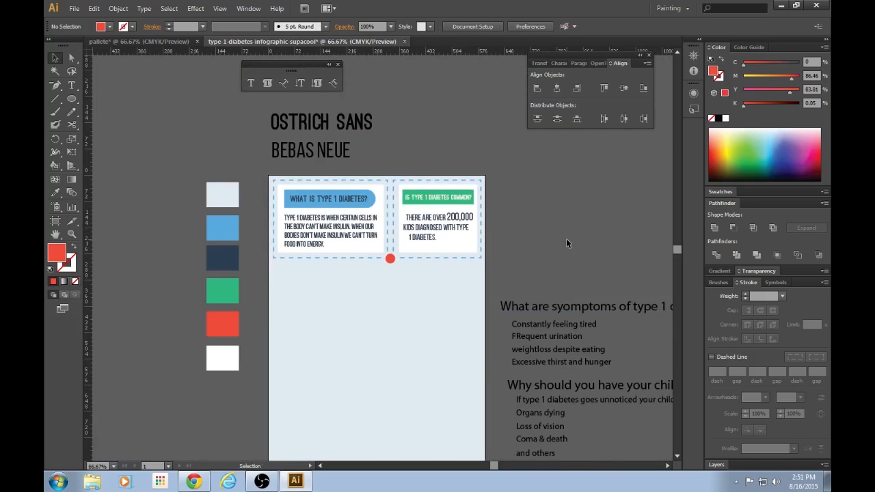
# Give the strokes of both dashed frames round caps
pyautogui.hotkey('ctrl', '+')
pyautogui.hotkey('ctrl', '+')
pyautogui.hotkey('ctrl', '+')
pyautogui.hotkey('ctrl', '+')
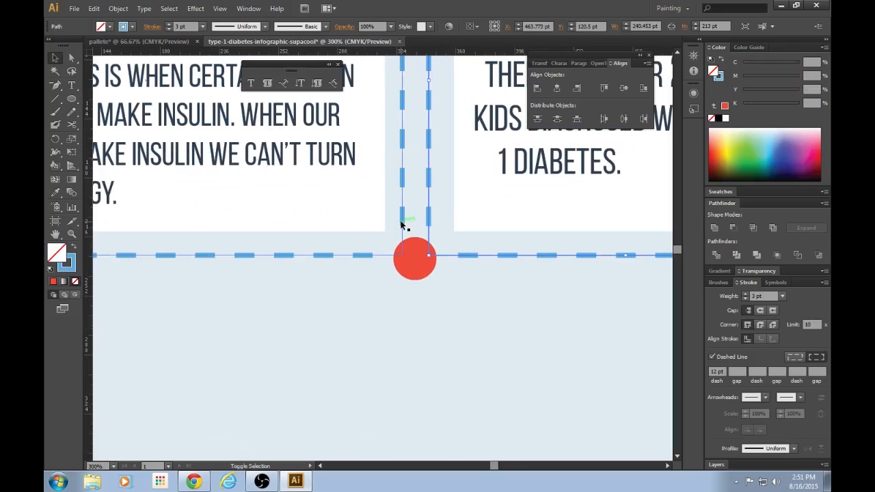
pyautogui.keyDown('shift'); pyautogui.click(404, 225); pyautogui.keyUp('shift')
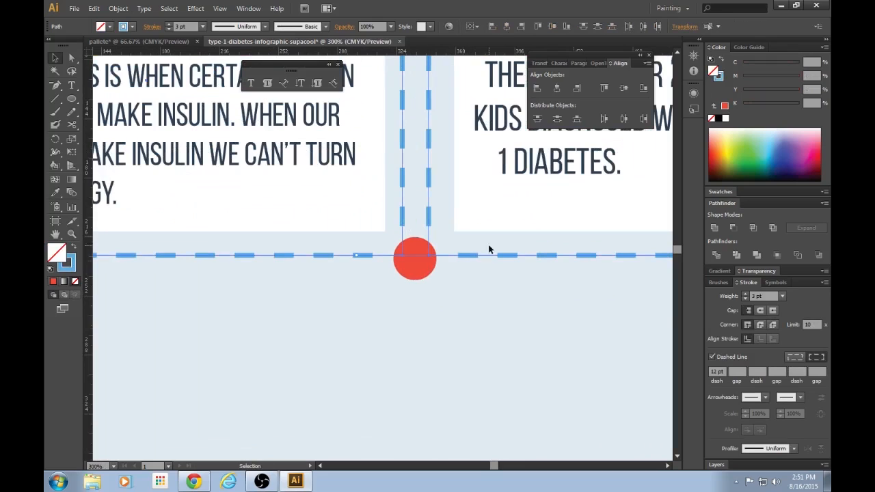
pyautogui.click(759, 314)
pyautogui.hotkey('ctrl', '-')
pyautogui.hotkey('ctrl', '-')
pyautogui.hotkey('ctrl', '-')
pyautogui.hotkey('ctrl', '-')
pyautogui.click(586, 240)
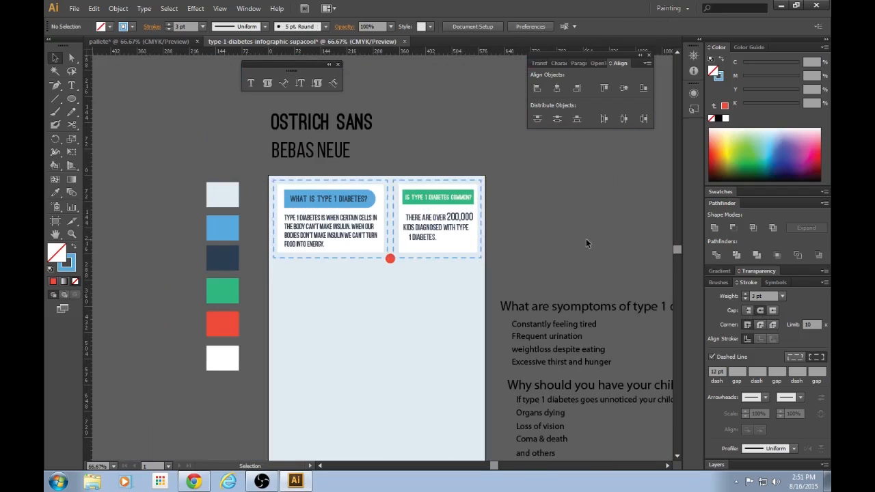
# Compare round and miter corner joins on both dashed frames, keep miter, and give their strokes projecting caps
pyautogui.hotkey('ctrl', '+')
pyautogui.hotkey('ctrl', '+')
pyautogui.hotkey('ctrl', '+')
pyautogui.hotkey('ctrl', '-')
pyautogui.hotkey('ctrl', '-')
pyautogui.hotkey('ctrl', '+')
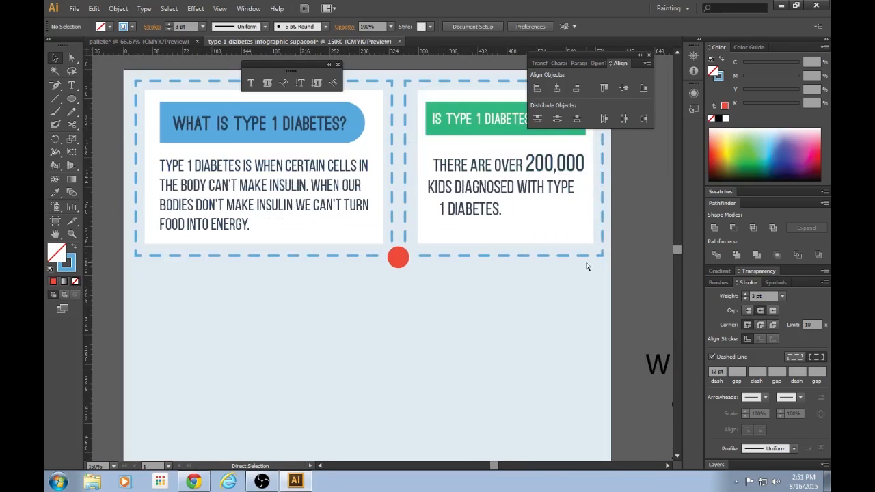
pyautogui.hotkey('ctrl', '+')
pyautogui.click(414, 205)
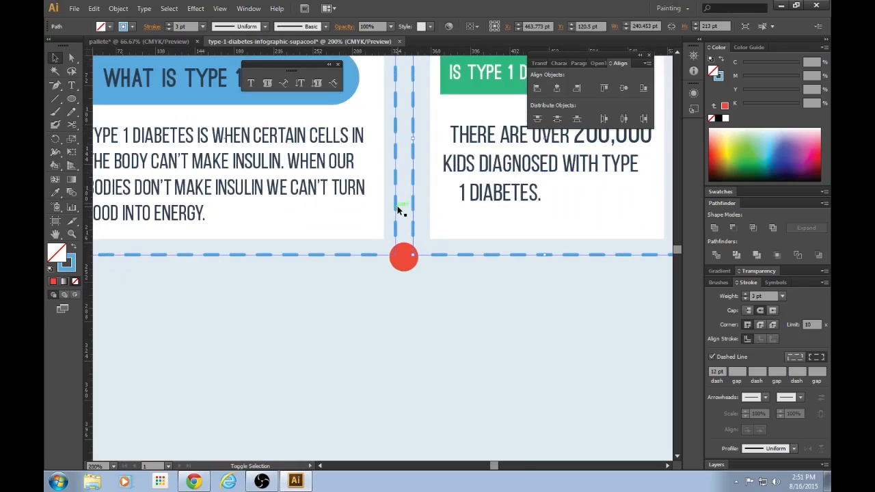
pyautogui.keyDown('shift'); pyautogui.click(397, 205); pyautogui.keyUp('shift')
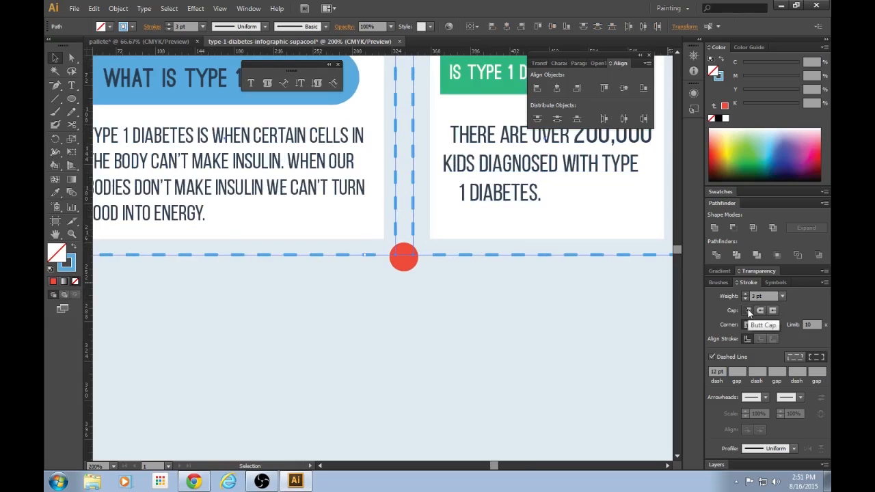
pyautogui.click(760, 325)
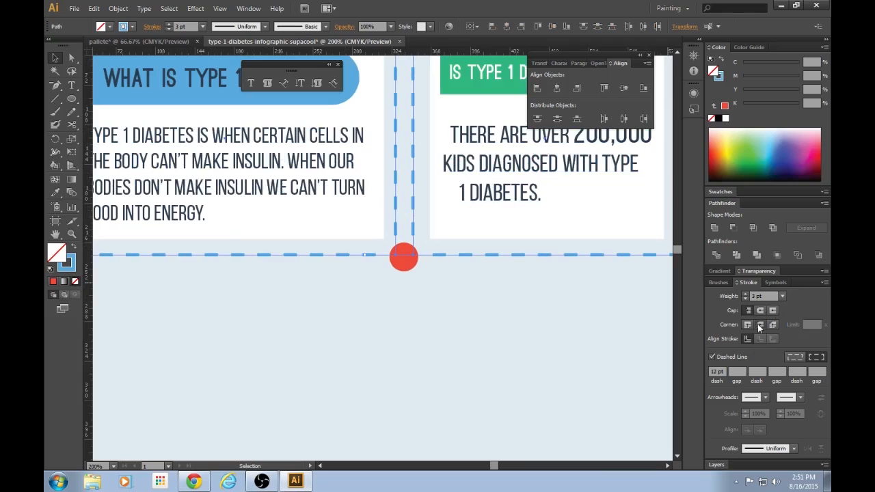
pyautogui.click(748, 325)
pyautogui.click(760, 326)
pyautogui.click(749, 325)
pyautogui.click(760, 328)
pyautogui.click(748, 327)
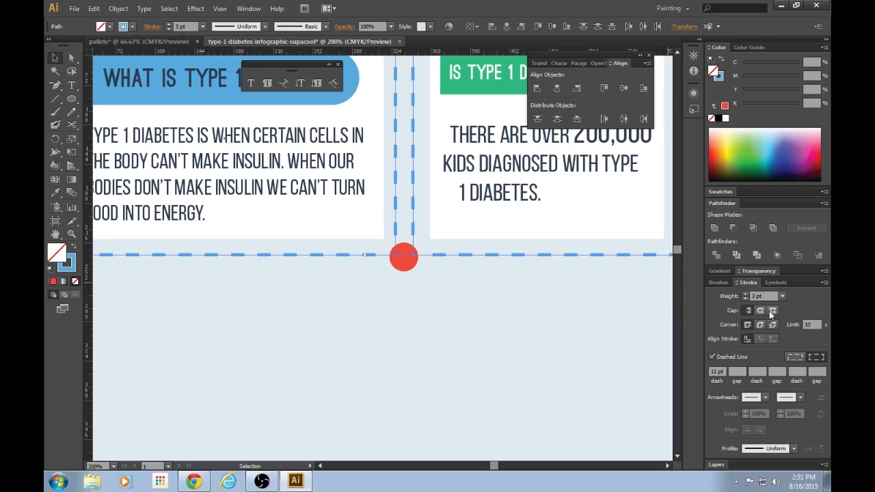
pyautogui.click(773, 311)
pyautogui.click(493, 350)
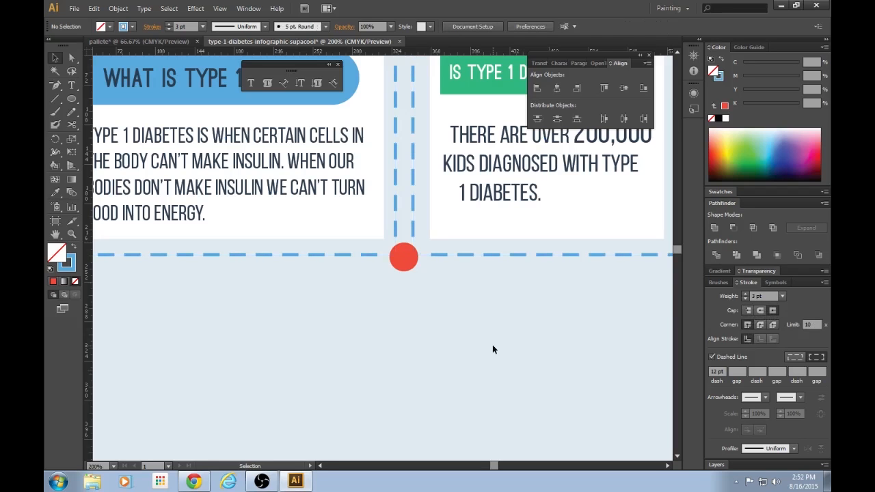
# Move the second section's body text slightly lower within its white rectangle
pyautogui.hotkey('ctrl', '-')
pyautogui.hotkey('ctrl', '-')
pyautogui.hotkey('ctrl', '-')
pyautogui.hotkey('ctrl', '=')
pyautogui.scroll(1, 556, 296)
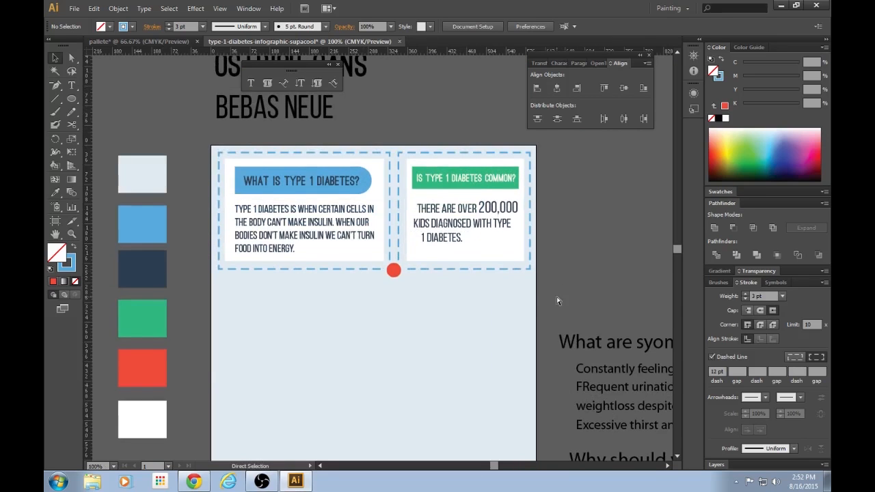
pyautogui.hotkey('ctrl', '=')
pyautogui.scroll(-2, 556, 296)
pyautogui.hotkey('ctrl', '-')
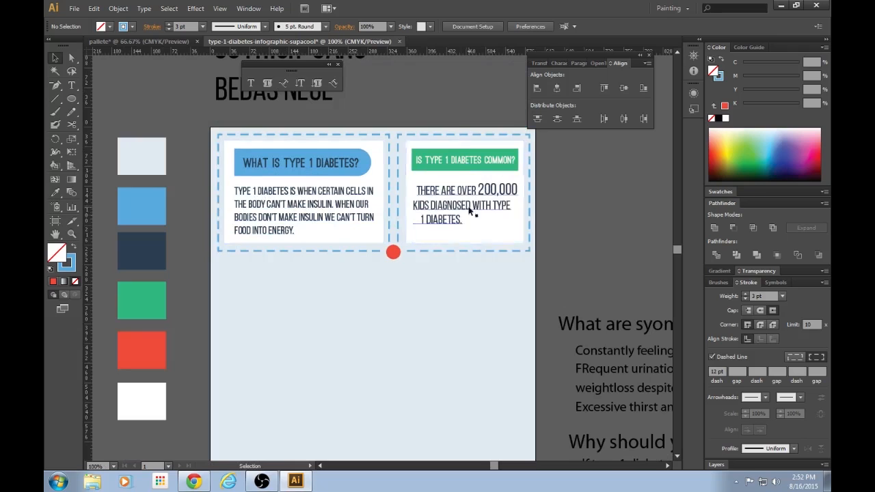
pyautogui.hotkey('ctrl', '=')
pyautogui.scroll(2, 565, 250)
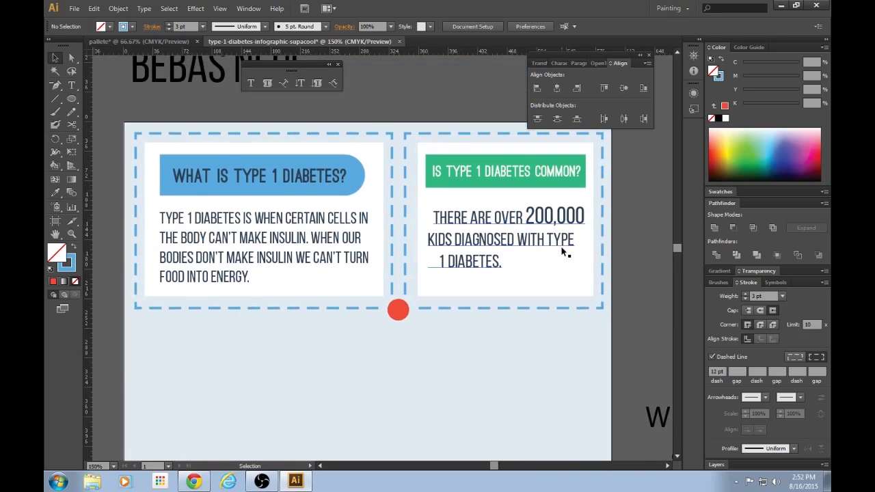
pyautogui.moveTo(484, 246); pyautogui.dragTo(484, 255)
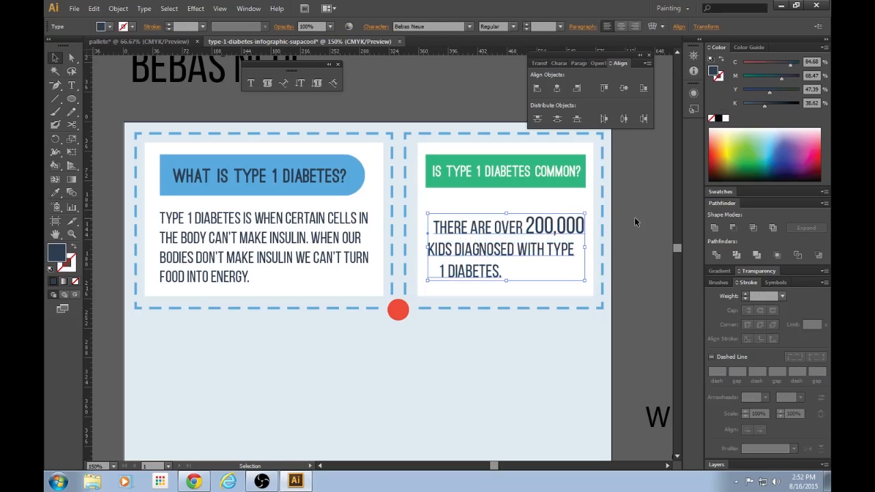
pyautogui.click(634, 217)
# Move the green banner and its question text slightly down within the white rectangle
pyautogui.click(470, 175)
pyautogui.moveTo(469, 173); pyautogui.dragTo(469, 181)
pyautogui.click(633, 217)
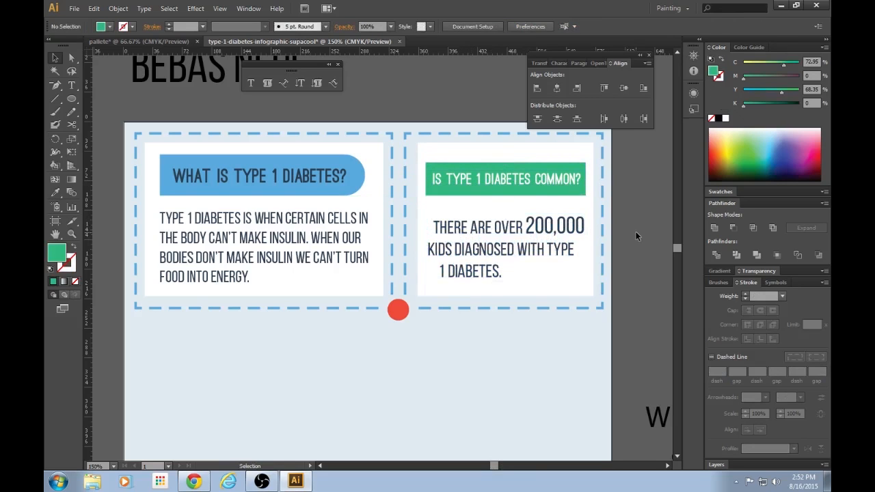
# Raise the green banner with its question level with the blue banner, and move the second section's body text up to match
pyautogui.scroll(-3, 635, 231)
pyautogui.scroll(4, 548, 207)
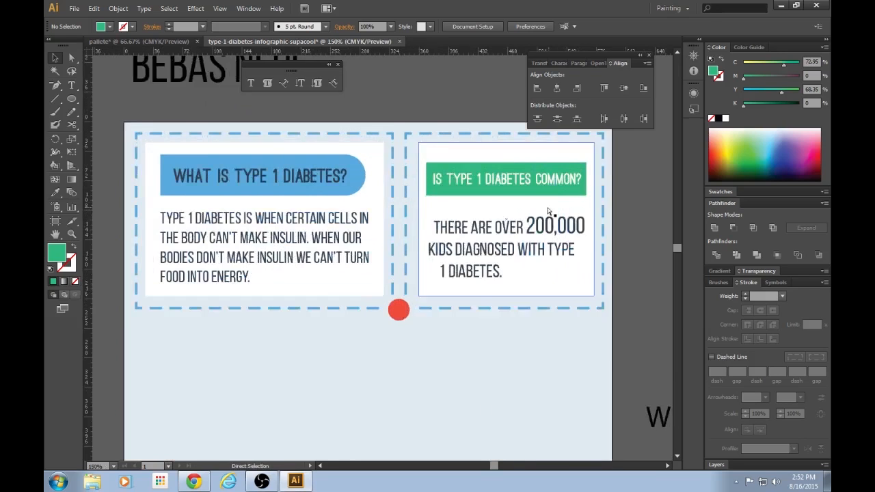
pyautogui.click(537, 152)
pyautogui.moveTo(538, 156); pyautogui.dragTo(539, 151)
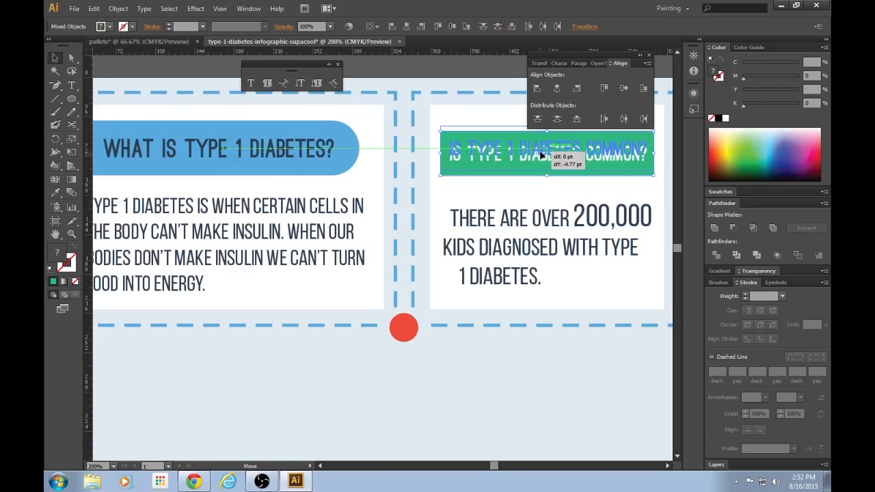
pyautogui.keyDown('shift'); pyautogui.click(545, 225); pyautogui.keyUp('shift')
pyautogui.moveTo(545, 224); pyautogui.dragTo(554, 215)
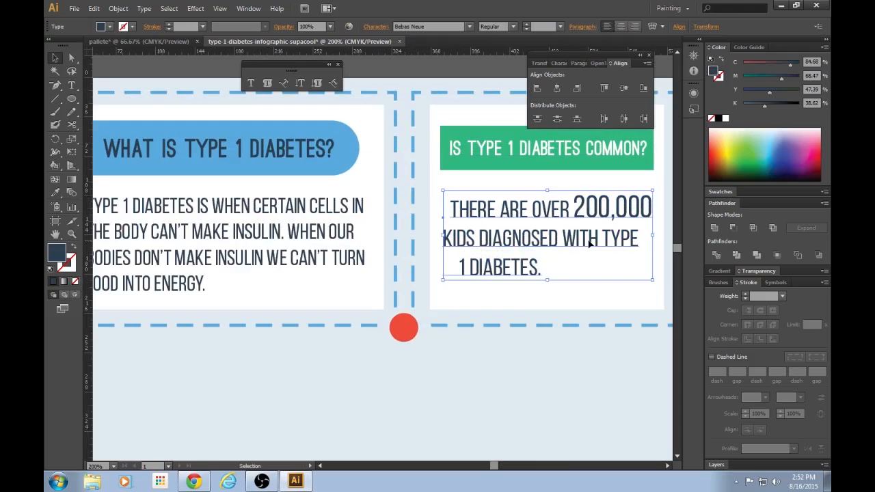
pyautogui.hotkey('ctrl', 'shift', 'a')
pyautogui.hotkey('ctrl', '1')
pyautogui.hscroll(-1, 497, 453)
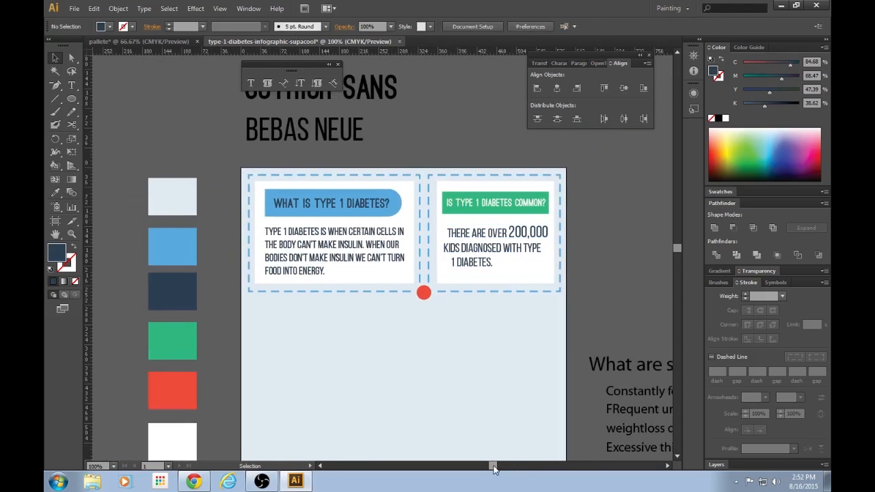
# Examine the body text placement in both top sections and the empty page area beside the remaining source text
pyautogui.hotkey('ctrl', '+')
pyautogui.hotkey('ctrl', '+')
pyautogui.click(339, 256)
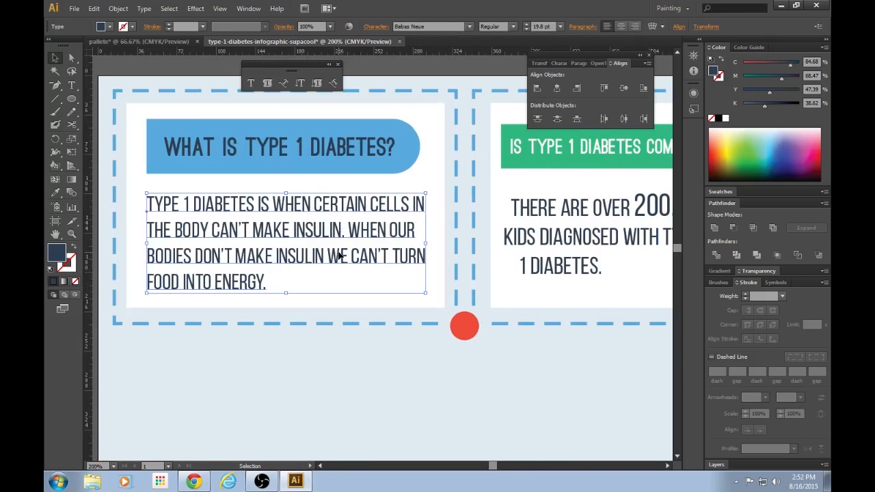
pyautogui.click(549, 230)
pyautogui.hotkey('ctrl', 'shift', 'a')
pyautogui.hotkey('ctrl', '1')
pyautogui.scroll(-2, 631, 239)
pyautogui.scroll(-1, 631, 239)
pyautogui.scroll(1, 631, 239)
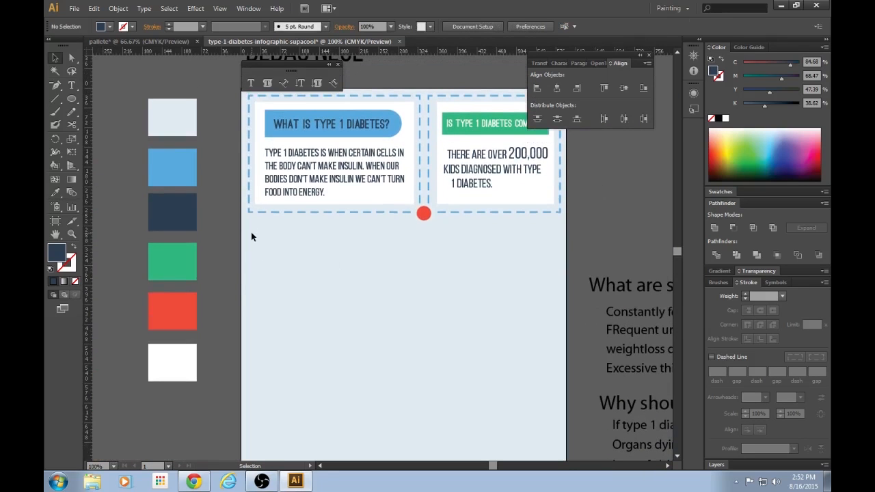
pyautogui.scroll(-2, 538, 323)
pyautogui.moveTo(493, 466); pyautogui.dragTo(497, 472)
pyautogui.click(525, 263)
pyautogui.click(550, 179)
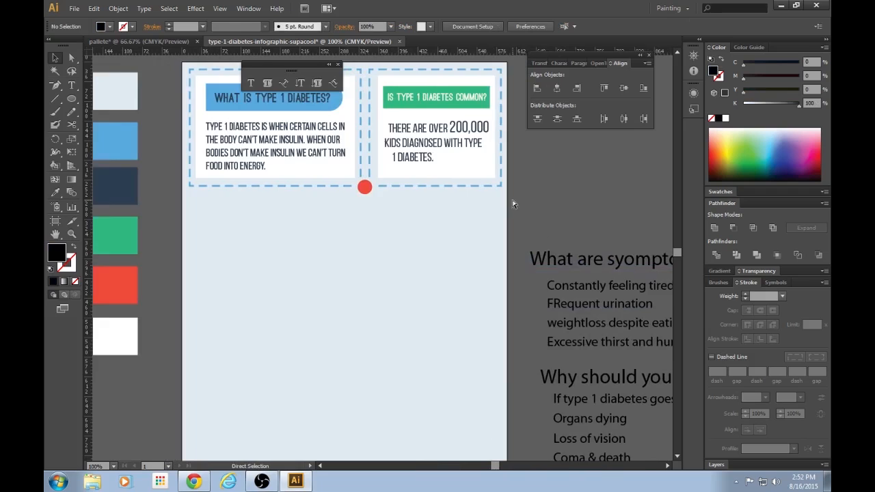
# Scale the red circle between the two dashed frames down to about 23 pt across
pyautogui.hotkey('ctrl', '=')
pyautogui.hotkey('ctrl', '=')
pyautogui.hotkey('ctrl', '=')
pyautogui.scroll(4, 382, 160)
pyautogui.click(327, 150)
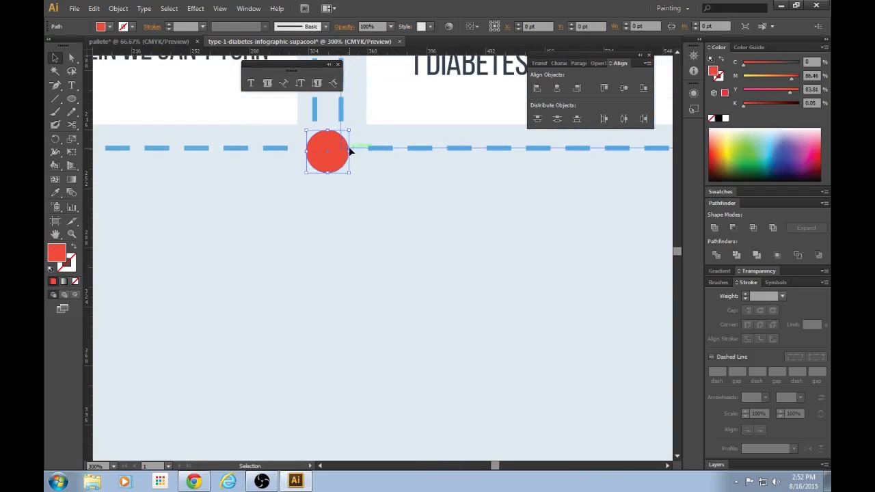
pyautogui.moveTo(347, 132); pyautogui.dragTo(347, 134)
pyautogui.click(427, 222)
pyautogui.hotkey('ctrl', '-')
pyautogui.hotkey('ctrl', '-')
pyautogui.hotkey('ctrl', '-')
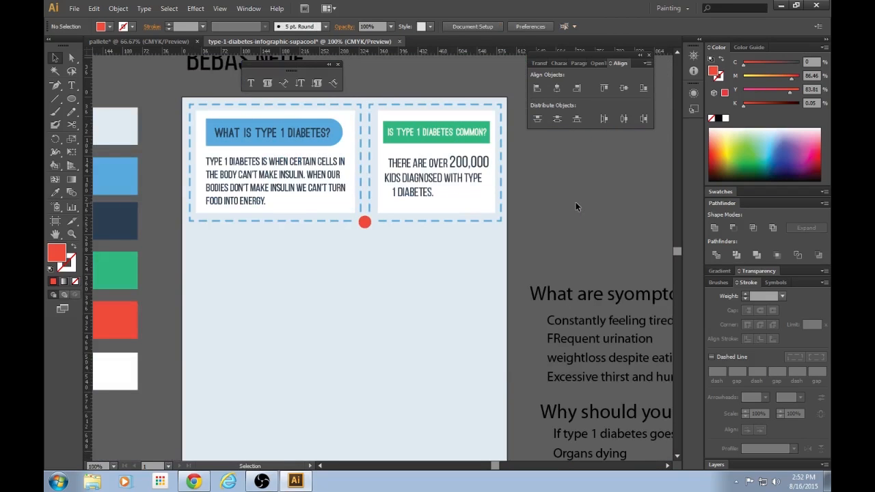
# Enlarge the red circle between the two dashed frames to about 27 pt across
pyautogui.hotkey('ctrl', '+')
pyautogui.hotkey('ctrl', '+')
pyautogui.hotkey('ctrl', '+')
pyautogui.scroll(1, 376, 189)
pyautogui.click(339, 182)
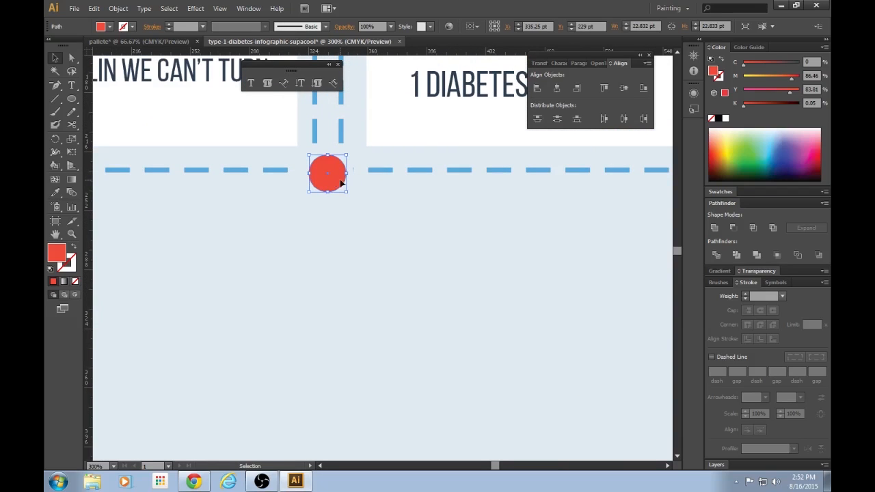
pyautogui.moveTo(347, 154); pyautogui.dragTo(351, 151)
pyautogui.click(488, 276)
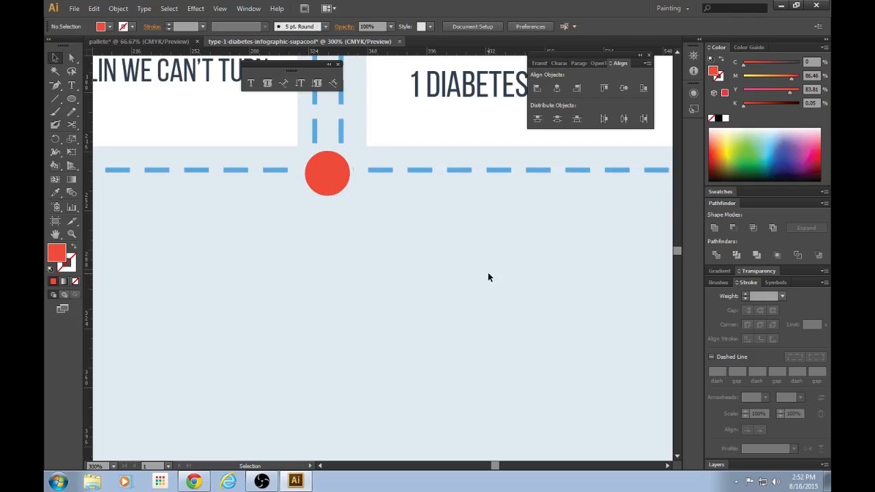
# Move the red circle 3 pt down along the frames' lower edge
pyautogui.click(314, 191)
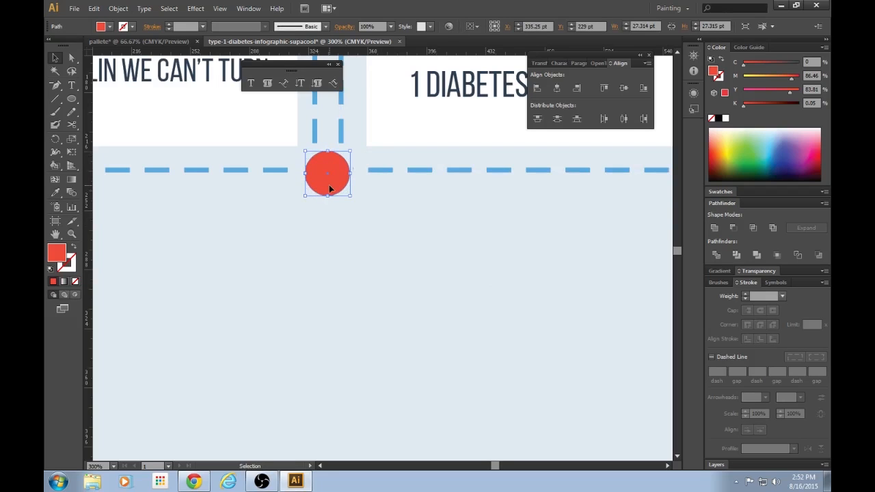
pyautogui.press('Down')
pyautogui.press('Down')
pyautogui.press('Down')
pyautogui.click(523, 311)
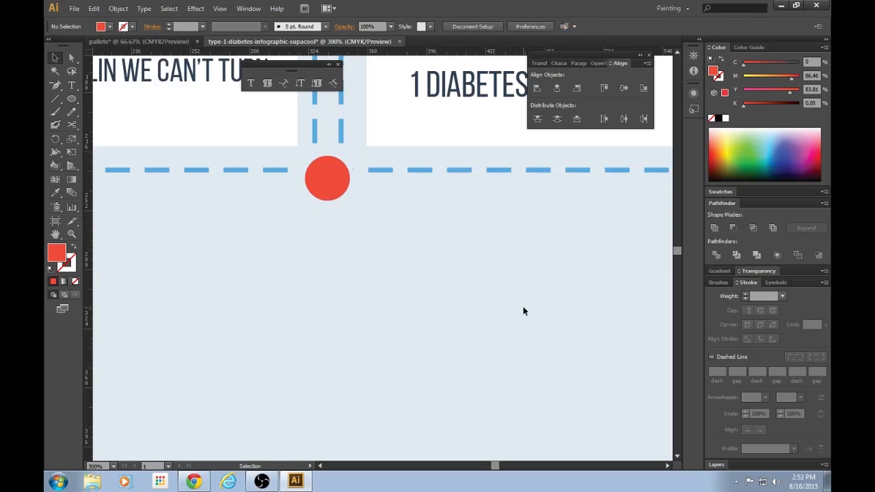
pyautogui.hotkey('ctrl', '-')
pyautogui.hotkey('ctrl', '-')
pyautogui.hotkey('ctrl', '-')
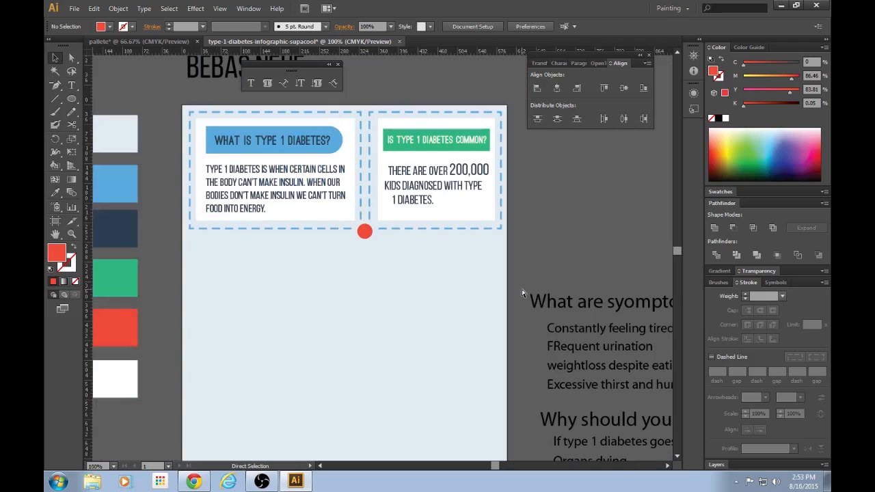
# Move the whole second section, including its dashed frame, banner and text, slightly left towards the first section
pyautogui.scroll(2, 507, 260)
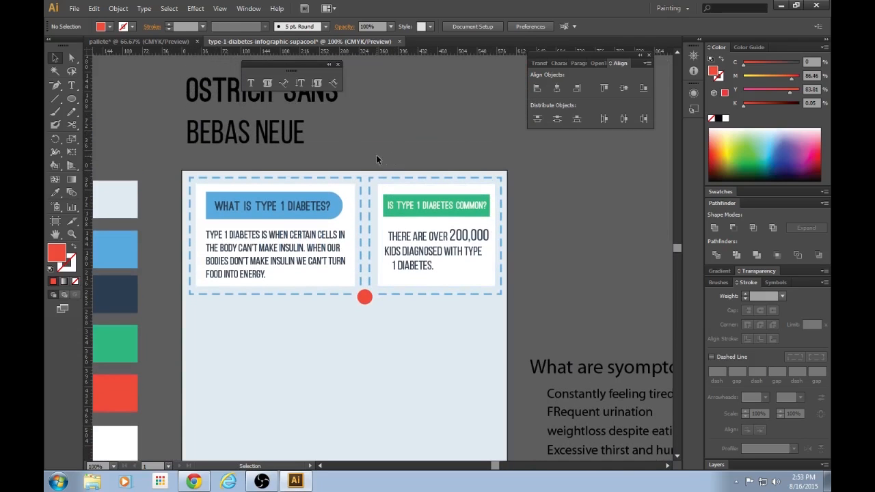
pyautogui.moveTo(366, 151); pyautogui.dragTo(538, 265)
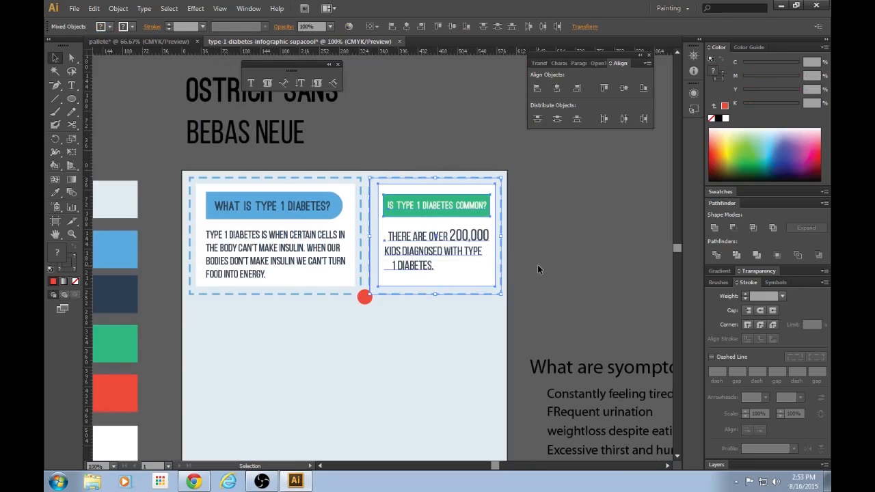
pyautogui.press('Left')
pyautogui.press('Left')
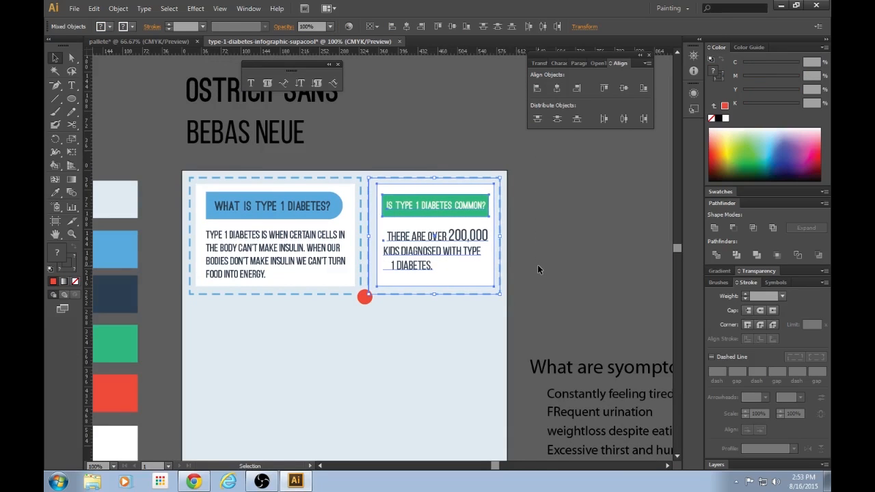
pyautogui.click(564, 269)
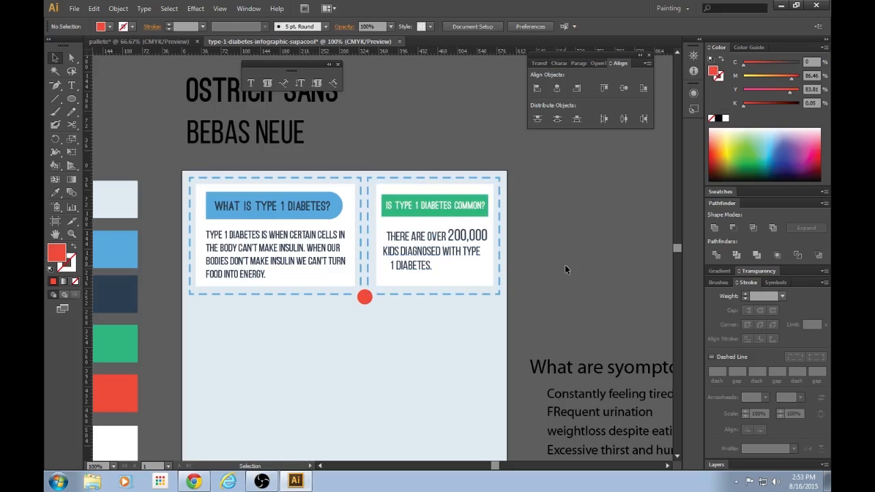
# Move the red circle 2 pt left to follow the shifted second section
pyautogui.scroll(-2, 364, 303)
pyautogui.scroll(3, 356, 273)
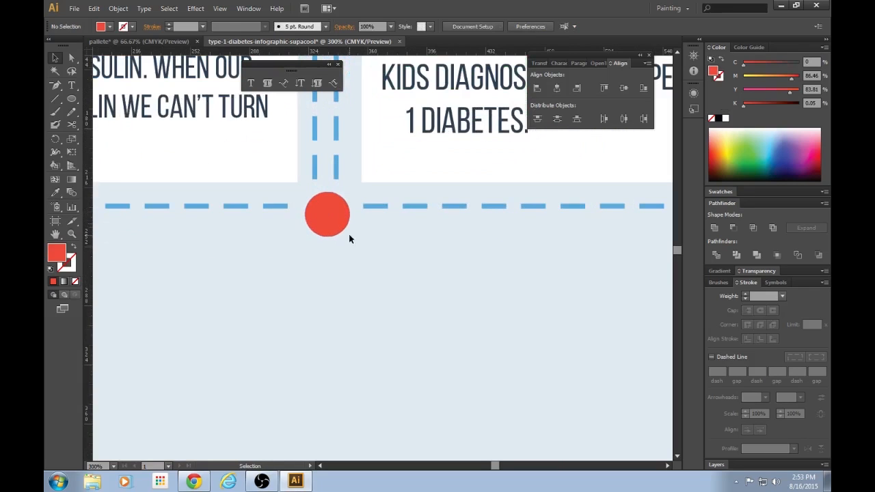
pyautogui.click(337, 225)
pyautogui.press('Left')
pyautogui.press('Left')
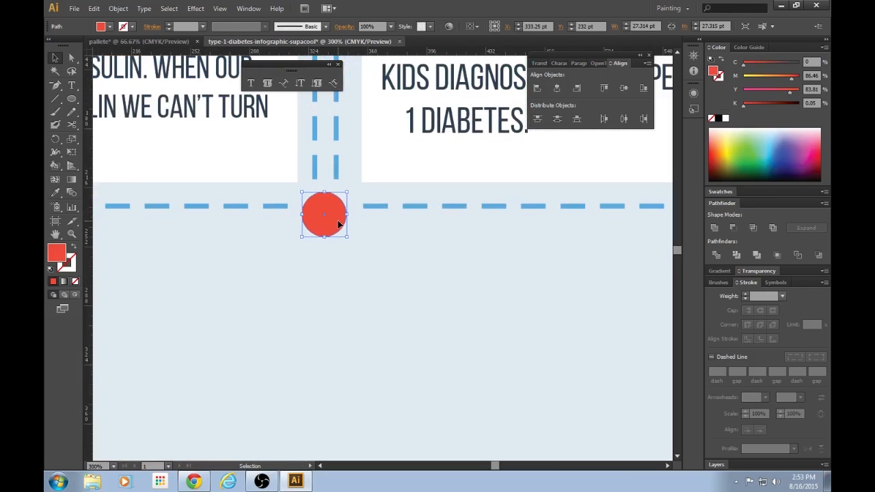
pyautogui.hotkey('ctrl', '-')
pyautogui.hotkey('ctrl', '-')
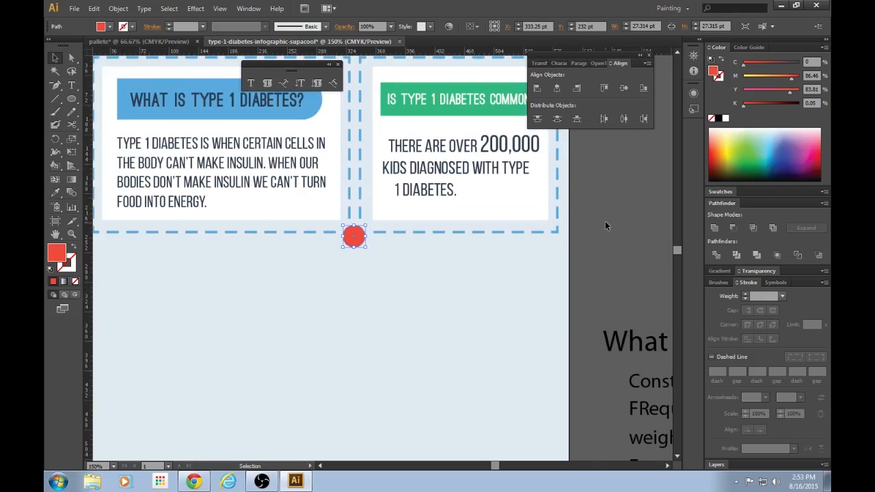
# Move the red circle 1 pt right to centre it between the two dashed frames
pyautogui.click(604, 294)
pyautogui.hotkey('ctrl', '+')
pyautogui.hotkey('ctrl', '+')
pyautogui.hotkey('ctrl', '+')
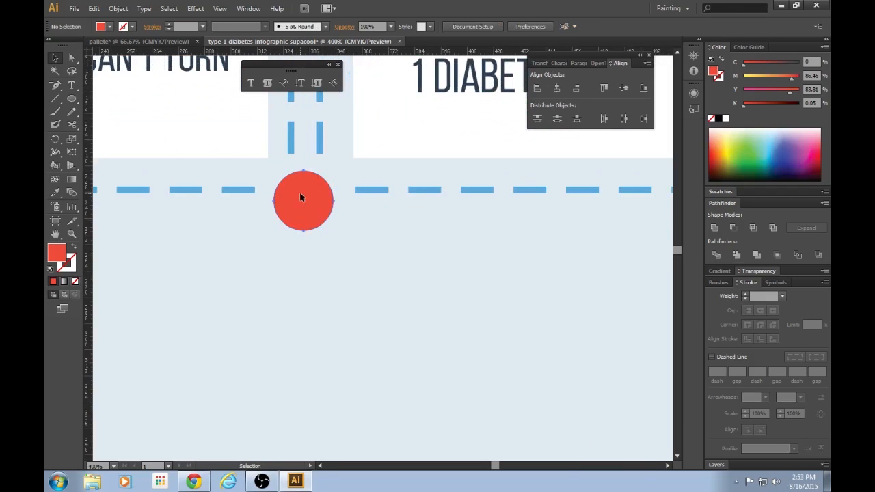
pyautogui.click(302, 196)
pyautogui.press('Right')
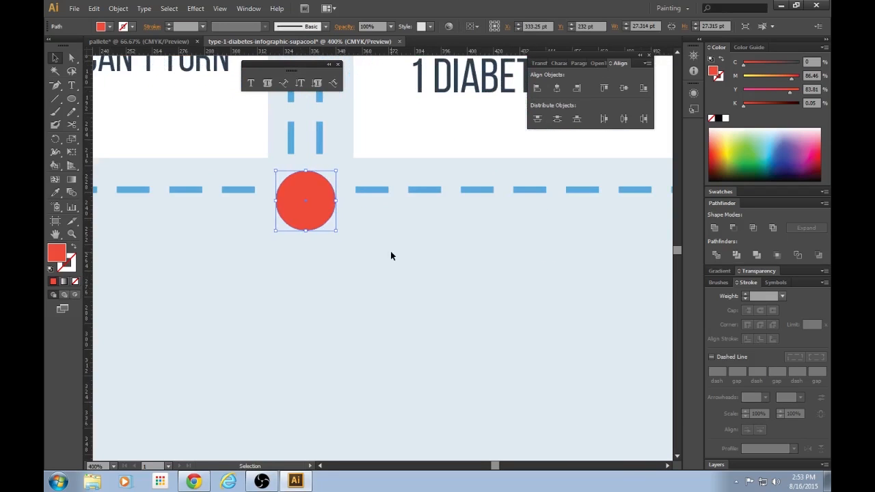
pyautogui.hotkey('ctrl', '-')
pyautogui.hotkey('ctrl', '-')
pyautogui.hotkey('ctrl', '-')
pyautogui.hotkey('ctrl', '-')
pyautogui.click(552, 214)
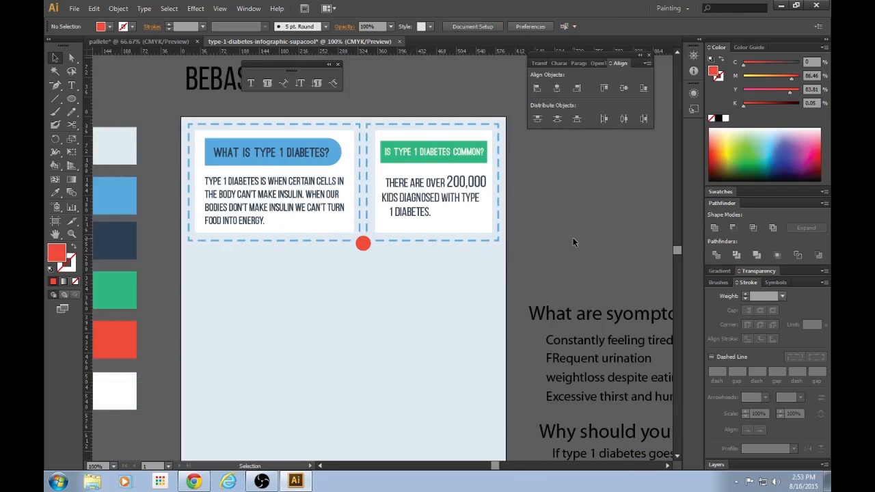
# Check the red circle's position between the two dashed frames up close and in the full layout
pyautogui.hotkey('ctrl', '+')
pyautogui.hotkey('ctrl', '+')
pyautogui.hotkey('ctrl', '+')
pyautogui.hotkey('ctrl', '+')
pyautogui.click(324, 201)
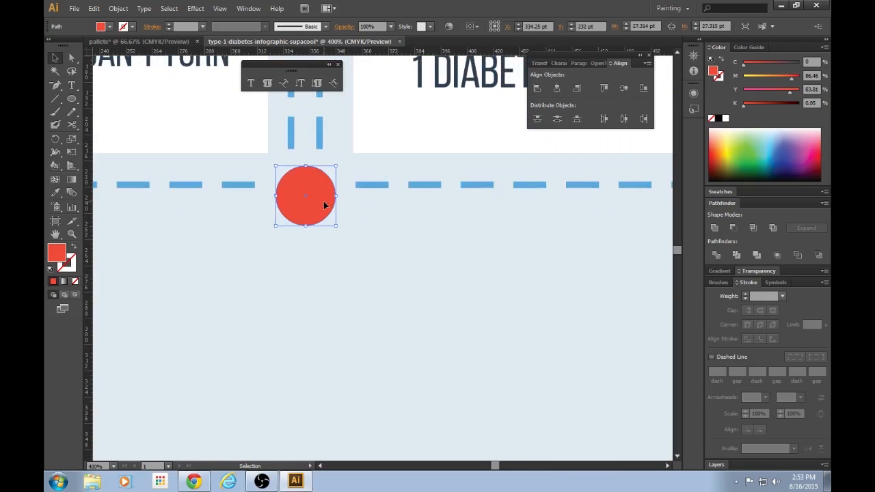
pyautogui.hotkey('ctrl', '-')
pyautogui.hotkey('ctrl', '-')
pyautogui.hotkey('ctrl', '-')
pyautogui.hotkey('ctrl', '-')
pyautogui.click(641, 203)
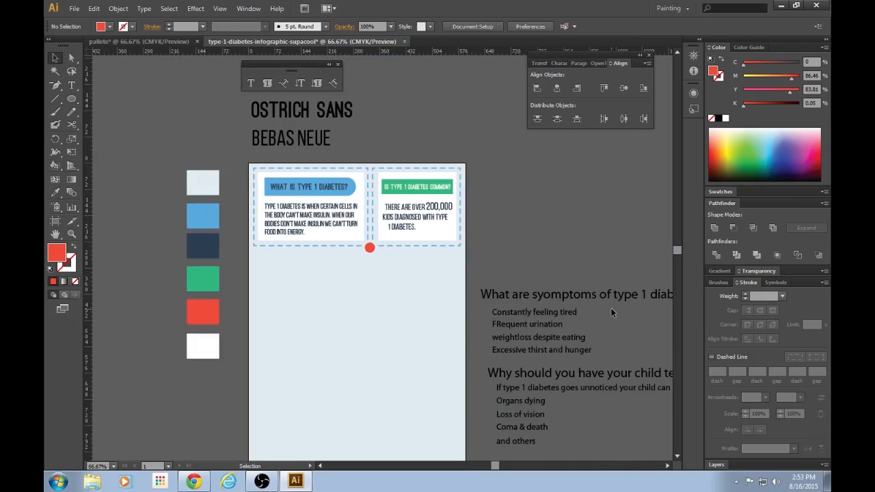
# Duplicate the first section's dashed frame and place the copy below it, near the page's left margin
pyautogui.hotkey('ctrl', '+')
pyautogui.scroll(-3, 612, 313)
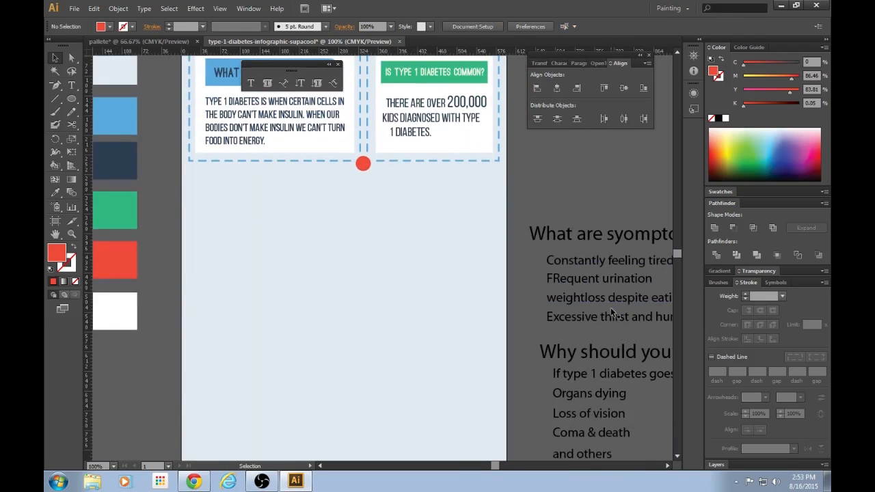
pyautogui.hotkey('ctrl', '-')
pyautogui.hotkey('ctrl', '+')
pyautogui.moveTo(499, 467)
pyautogui.mouseDown()
pyautogui.moveTo(506, 468)
pyautogui.moveTo(495, 466)
pyautogui.mouseUp()
pyautogui.scroll(3, 459, 322)
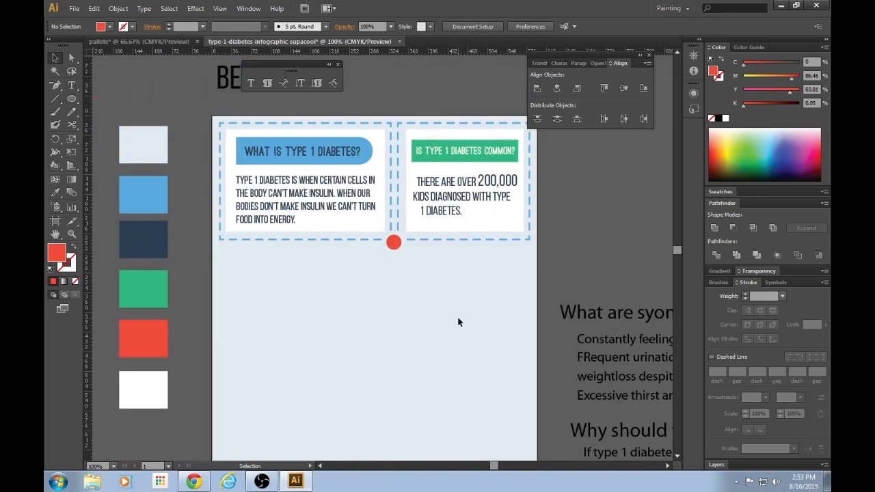
pyautogui.click(339, 241)
pyautogui.scroll(-3, 413, 234)
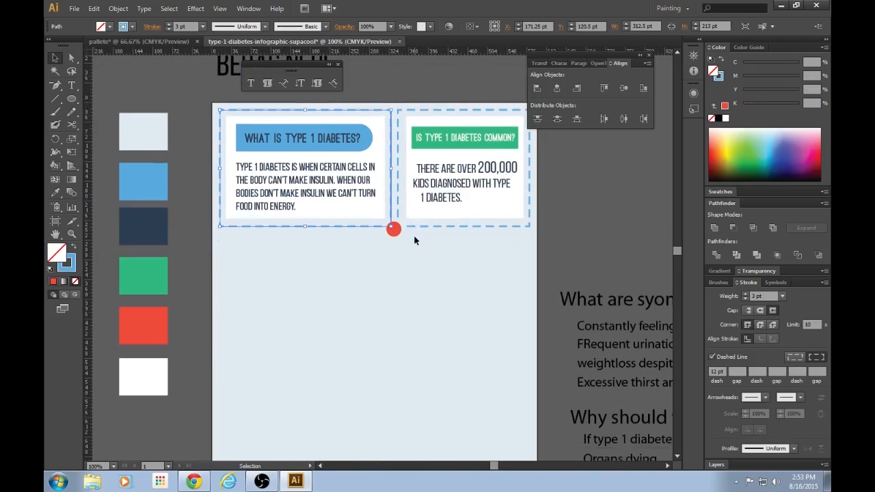
pyautogui.hotkey('ctrl', 'v')
pyautogui.moveTo(345, 200); pyautogui.dragTo(267, 180)
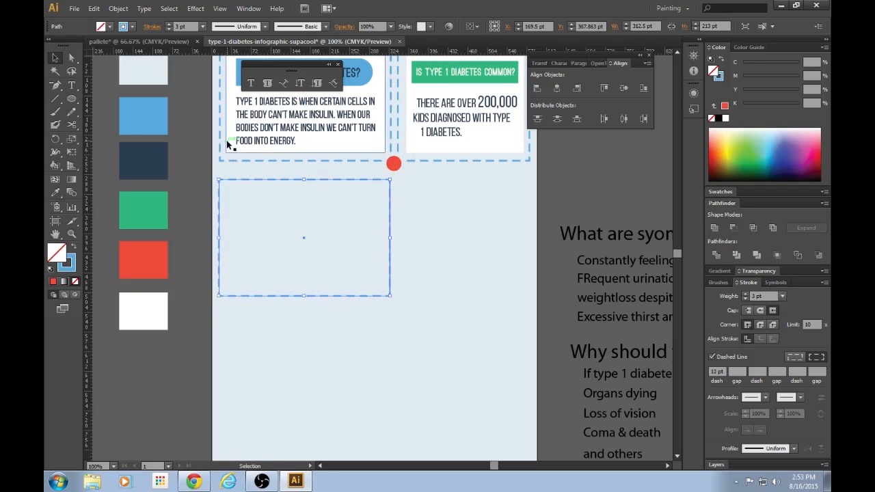
# Enlarge the copied dashed frame to span the width of both top sections, and move it slightly up towards them
pyautogui.moveTo(391, 297); pyautogui.dragTo(530, 376)
pyautogui.click(564, 200)
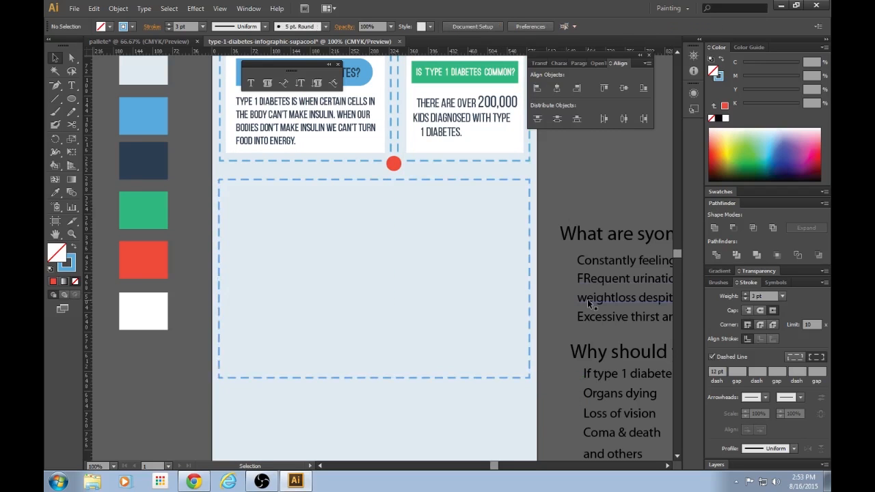
pyautogui.scroll(-4, 481, 319)
pyautogui.scroll(3, 481, 321)
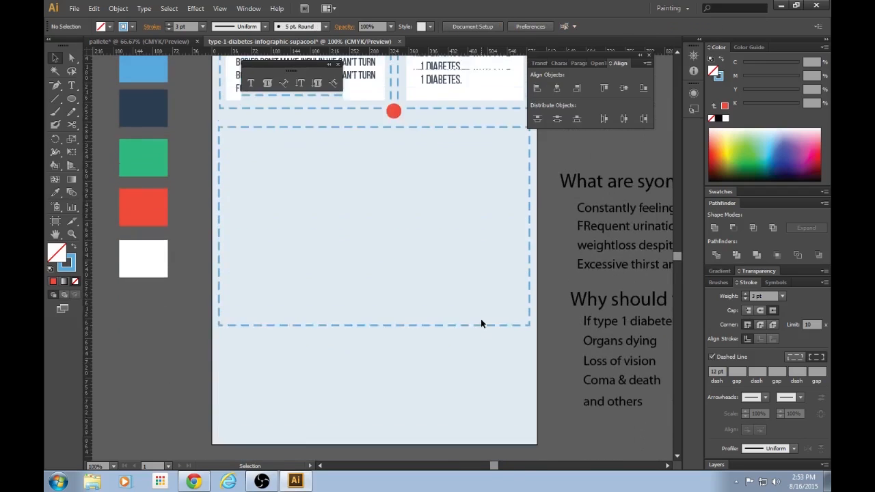
pyautogui.scroll(1, 348, 405)
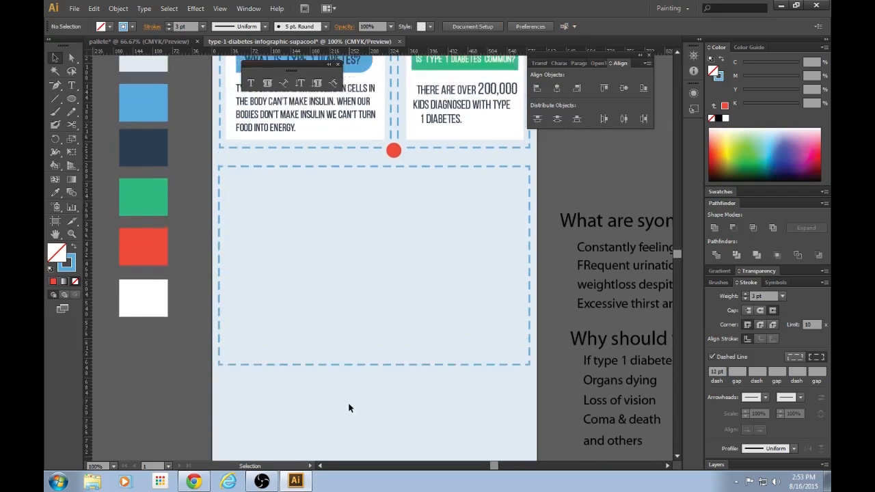
pyautogui.moveTo(402, 183); pyautogui.dragTo(402, 180)
pyautogui.click(572, 198)
pyautogui.scroll(1, 553, 205)
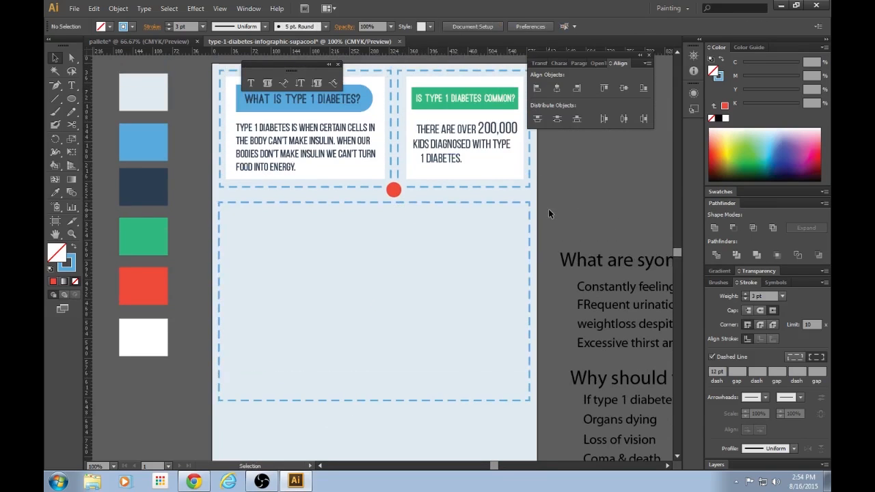
# Bring the pale background-coloured circle at the junction of the dashed frames in front of the red circle and dashes
pyautogui.hotkey('ctrl', '+')
pyautogui.scroll(1, 478, 204)
pyautogui.moveTo(438, 194); pyautogui.dragTo(436, 173)
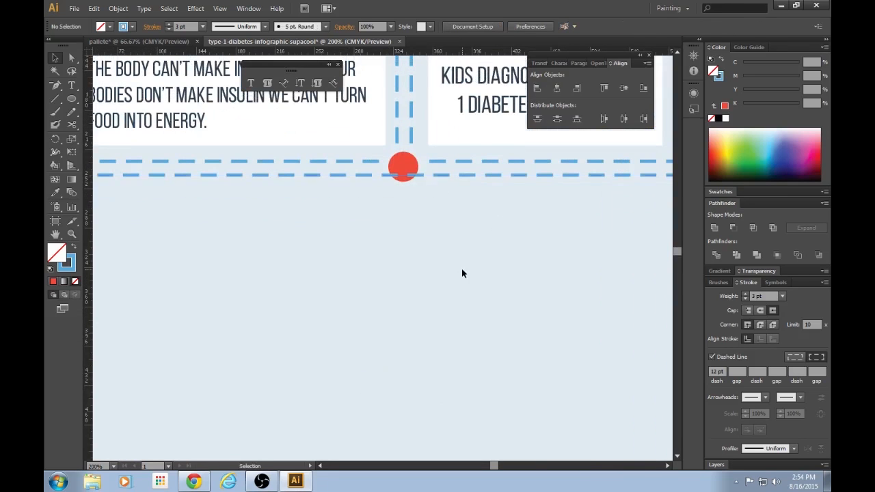
pyautogui.click(414, 168)
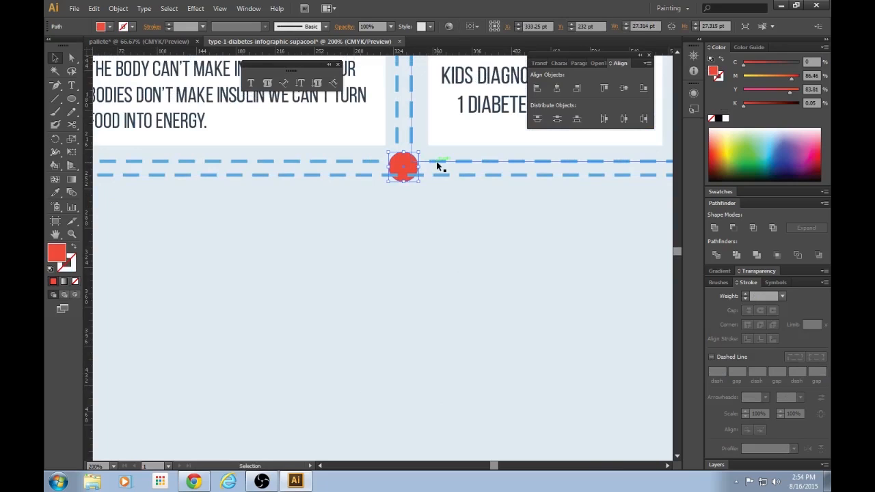
pyautogui.click(422, 164)
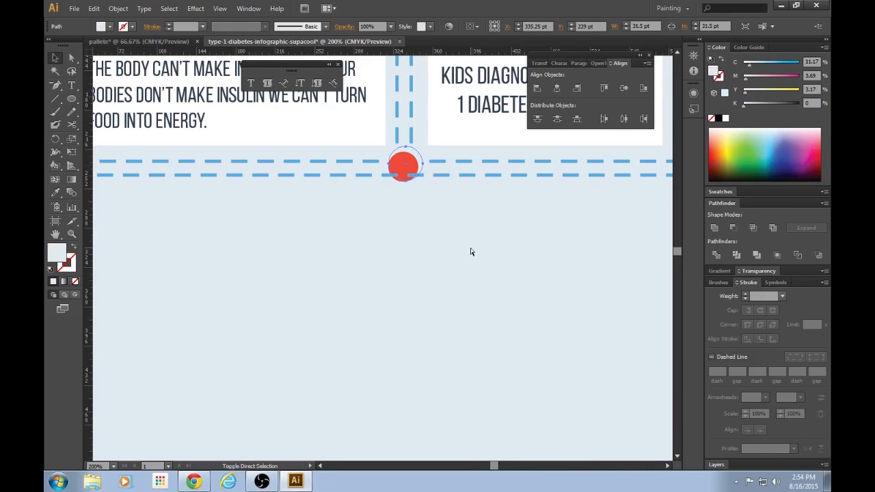
pyautogui.hotkey('ctrl', 'shift', ']')
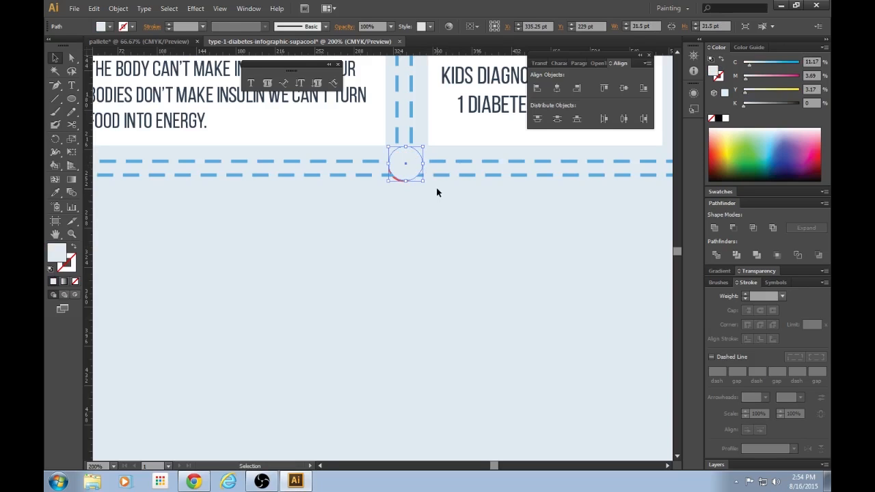
# Enlarge the pale circle proportionally to about 34.5 pt and shift it slightly down over the junction of the dashed lines
pyautogui.hotkey('ctrl', '=')
pyautogui.scroll(4, 445, 160)
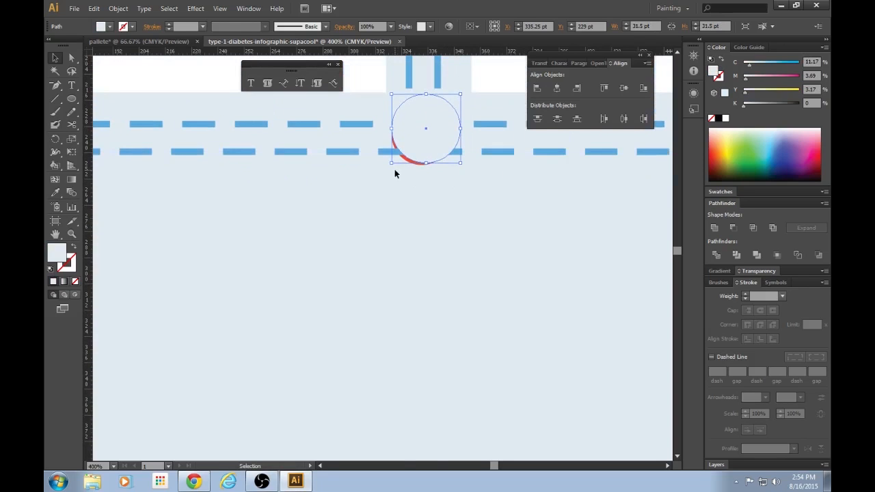
pyautogui.moveTo(391, 164); pyautogui.dragTo(384, 169)
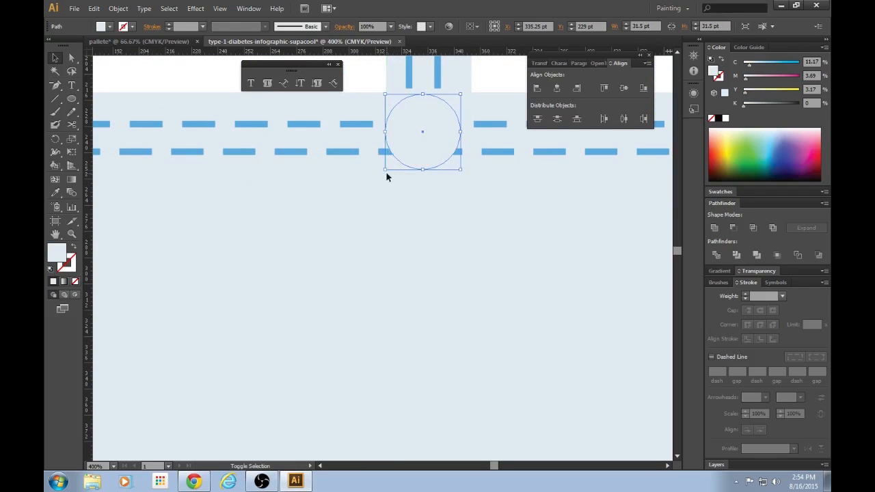
pyautogui.moveTo(432, 154); pyautogui.dragTo(432, 160)
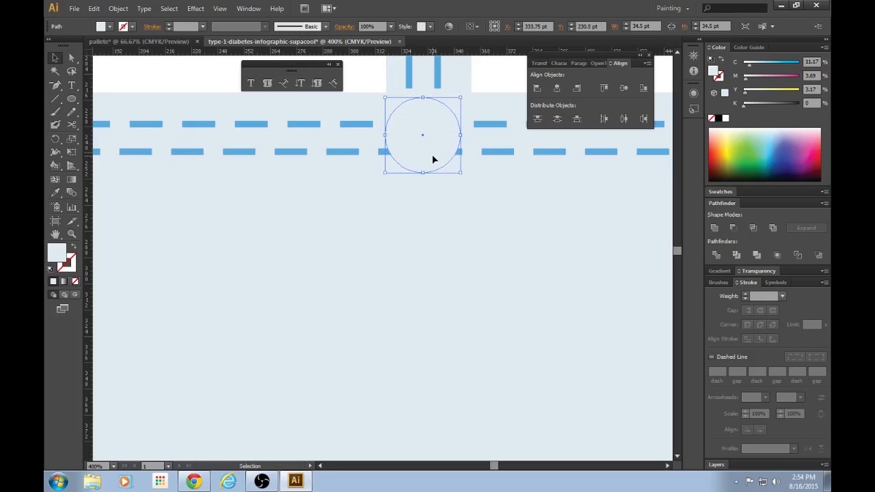
# Draw two small pale rectangles over the partial dashes on either side of the pale circle's lower half
pyautogui.click(472, 231)
pyautogui.press('m')
pyautogui.moveTo(469, 172); pyautogui.dragTo(444, 138)
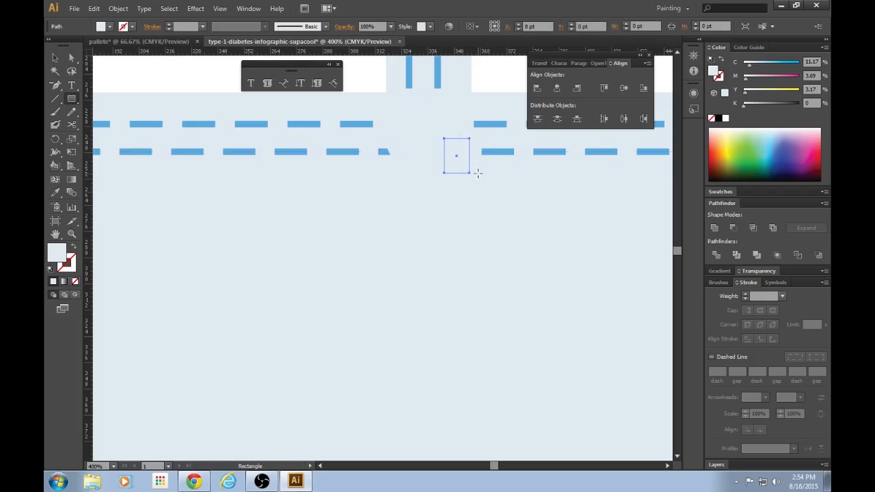
pyautogui.moveTo(409, 178); pyautogui.dragTo(376, 143)
# Unite the pale circle and both small rectangles into one cover shape
pyautogui.press('v')
pyautogui.keyDown('shift'); pyautogui.click(435, 137); pyautogui.keyUp('shift')
pyautogui.keyDown('shift'); pyautogui.click(469, 167); pyautogui.keyUp('shift')
pyautogui.click(715, 229)
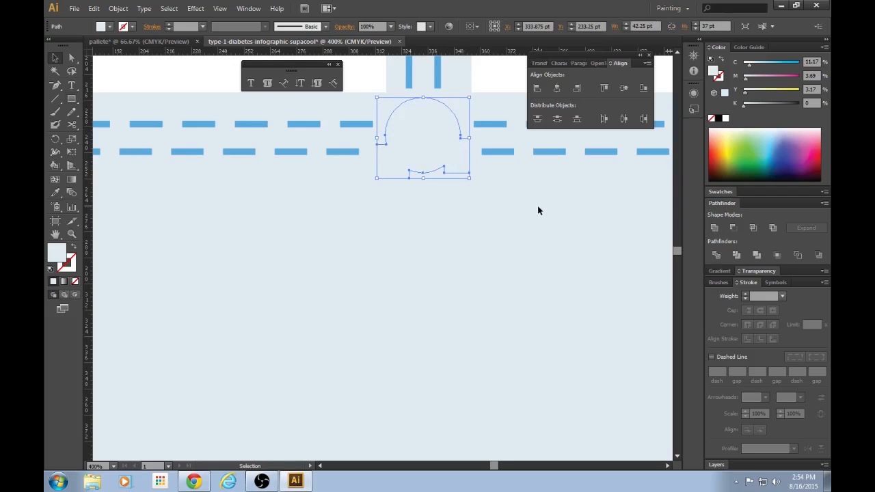
pyautogui.click(530, 210)
pyautogui.scroll(2, 537, 265)
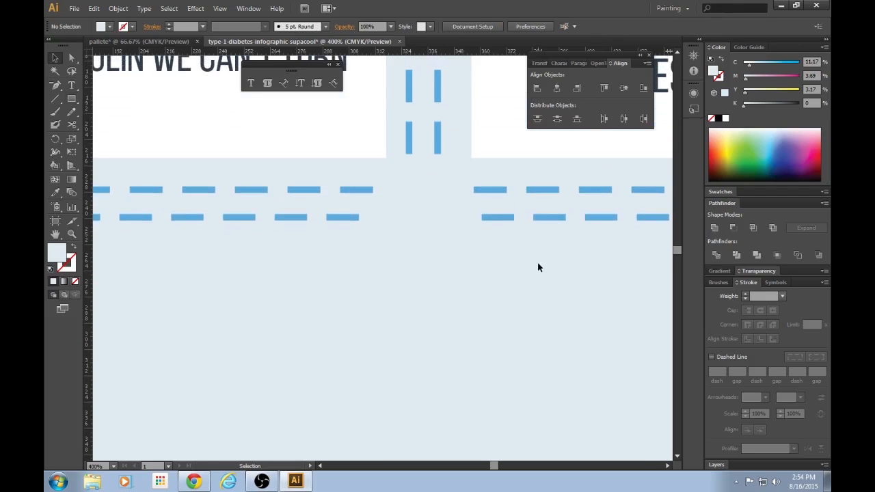
# Bring the red circle in front of the pale cover shape, and put the cover back over the dashes at the junction
pyautogui.click(447, 210)
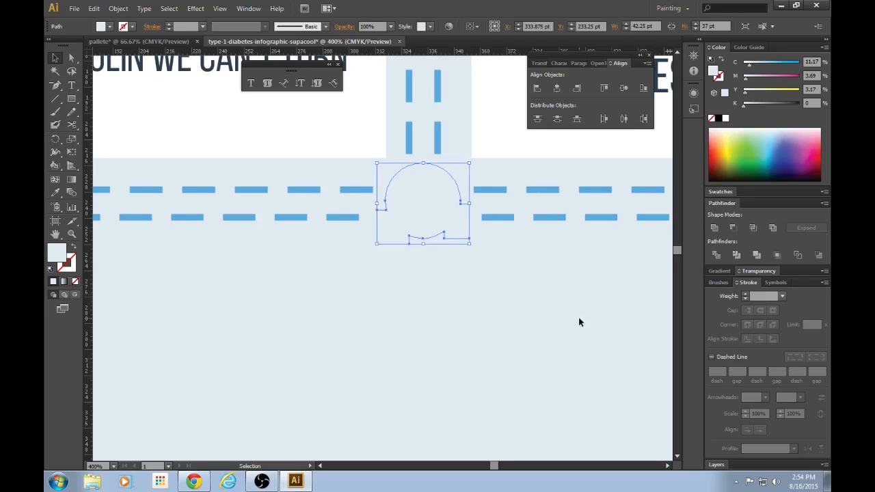
pyautogui.moveTo(452, 219); pyautogui.dragTo(452, 286)
pyautogui.click(429, 182)
pyautogui.press('a')
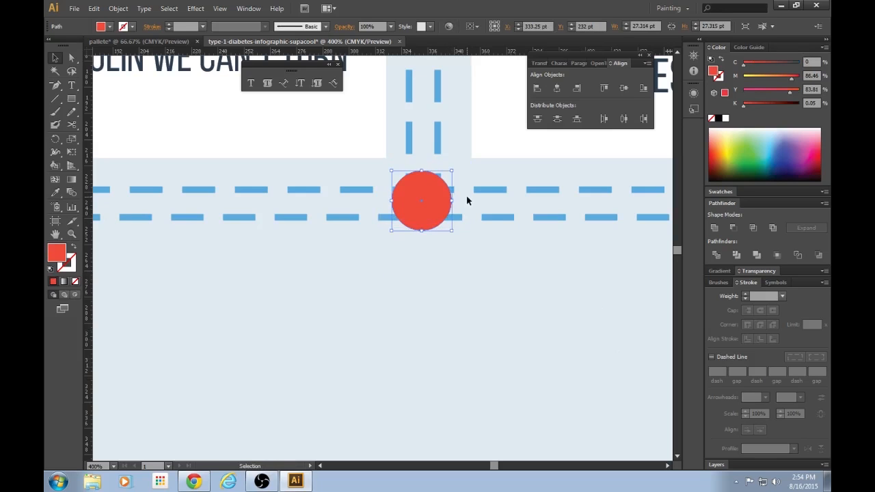
pyautogui.click(433, 274)
pyautogui.moveTo(433, 274); pyautogui.dragTo(432, 212)
pyautogui.click(511, 320)
pyautogui.scroll(1, 524, 339)
pyautogui.scroll(1, 524, 341)
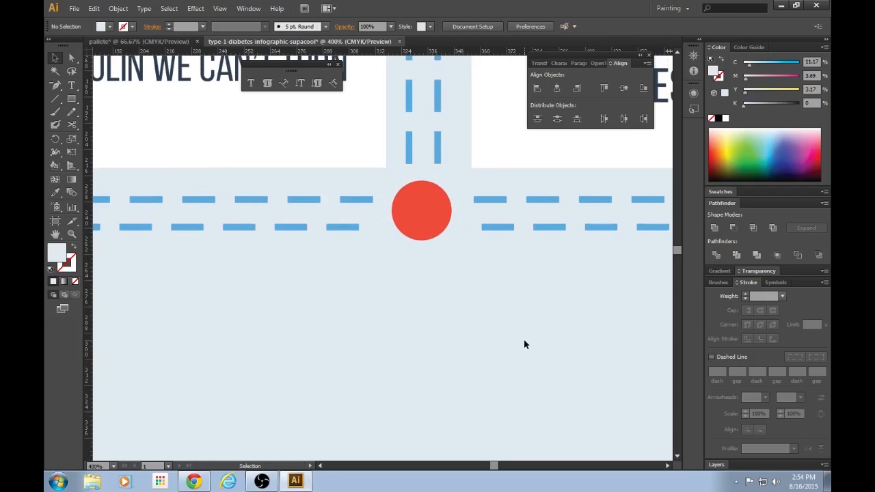
# Enlarge the red circle proportionally to about 35.8 pt and move it down between the dashed lines
pyautogui.hotkey('ctrl', '-')
pyautogui.hotkey('ctrl', '-')
pyautogui.hotkey('ctrl', '-')
pyautogui.hotkey('ctrl', '-')
pyautogui.hotkey('ctrl', '-')
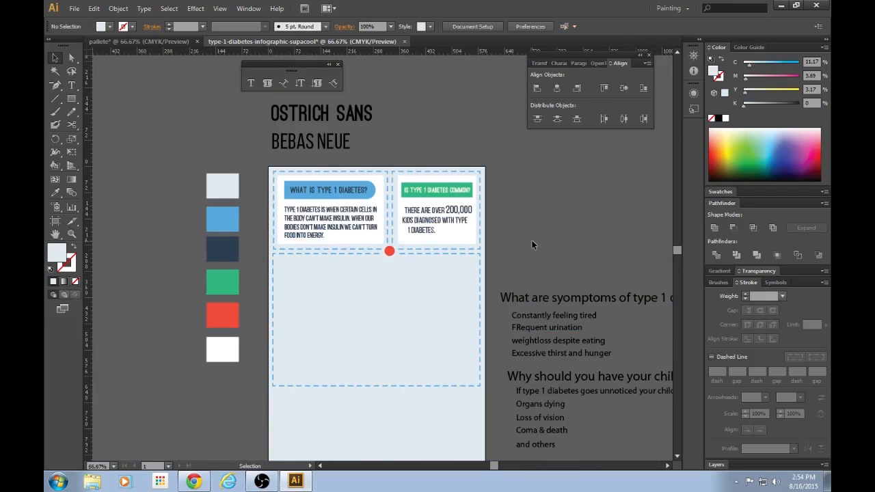
pyautogui.hotkey('ctrl', '+')
pyautogui.hotkey('ctrl', '+')
pyautogui.hotkey('ctrl', '+')
pyautogui.hotkey('ctrl', '+')
pyautogui.hotkey('ctrl', '+')
pyautogui.click(431, 219)
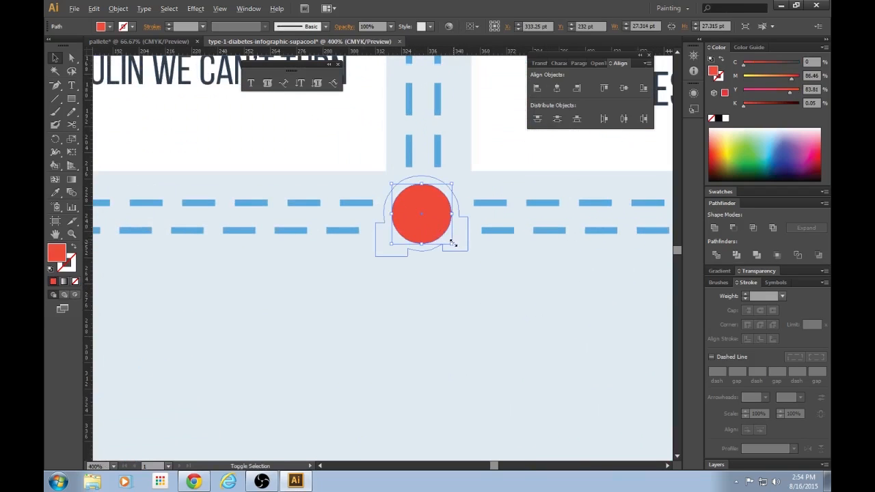
pyautogui.moveTo(452, 244); pyautogui.dragTo(463, 256)
pyautogui.moveTo(431, 214); pyautogui.dragTo(432, 222)
pyautogui.click(592, 360)
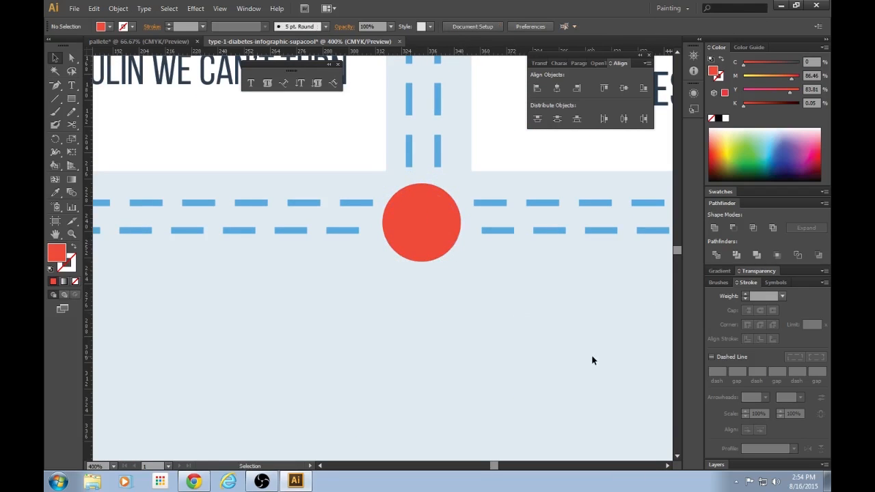
# Examine the red circle's size and position at the junction, both against the whole page and close up
pyautogui.hotkey('ctrl', '-')
pyautogui.hotkey('ctrl', '-')
pyautogui.hotkey('ctrl', '-')
pyautogui.hotkey('ctrl', '-')
pyautogui.hotkey('ctrl', '-')
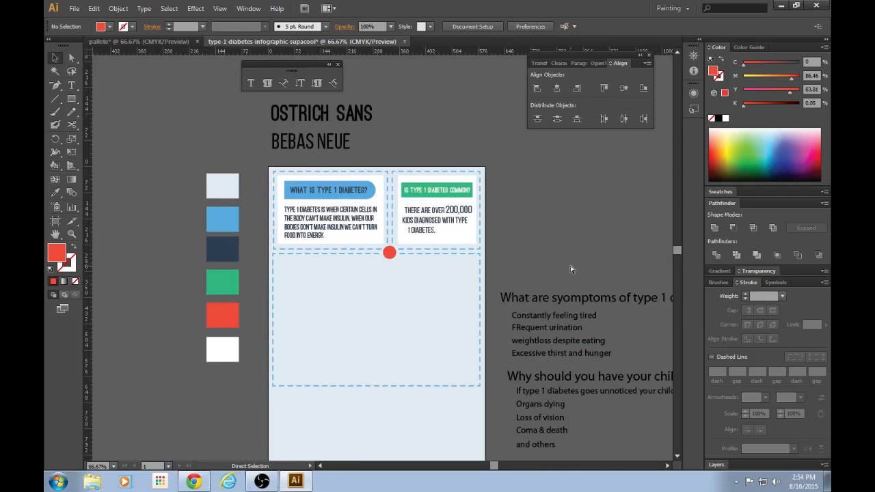
pyautogui.hotkey('ctrl', '+')
pyautogui.hotkey('ctrl', '+')
pyautogui.hotkey('ctrl', '+')
pyautogui.hotkey('ctrl', '+')
pyautogui.hotkey('ctrl', '+')
pyautogui.click(442, 235)
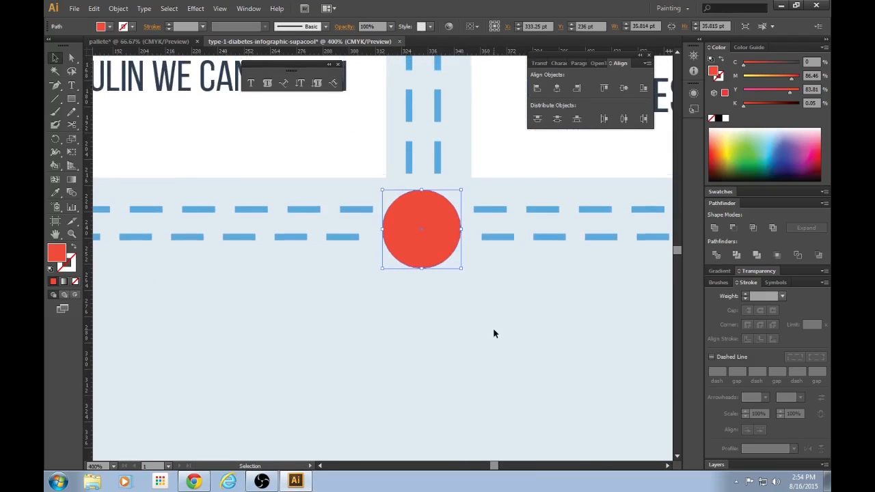
pyautogui.click(493, 328)
# Draw a circle about 22.8 pt wide inside the red circle and fill it with the page's pale background colour
pyautogui.hotkey('ctrl', '+')
pyautogui.press('l')
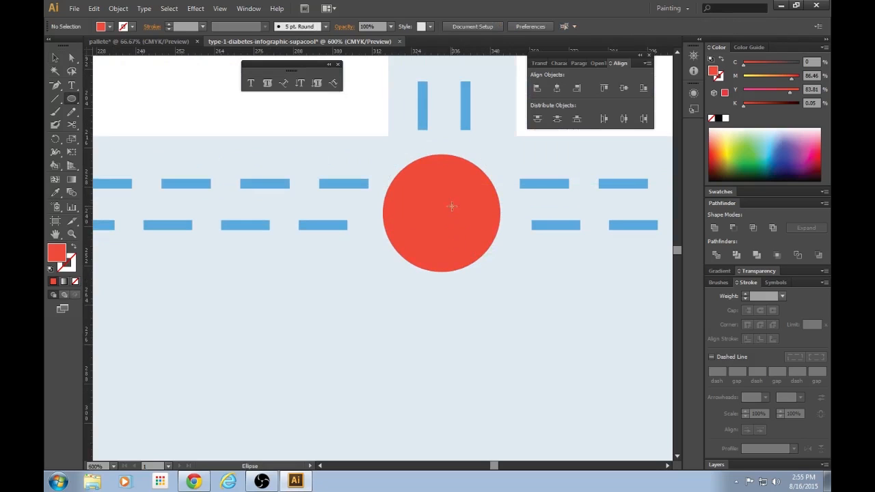
pyautogui.moveTo(442, 215); pyautogui.dragTo(479, 239)
pyautogui.press('i')
pyautogui.click(526, 328)
pyautogui.press('v')
pyautogui.click(573, 314)
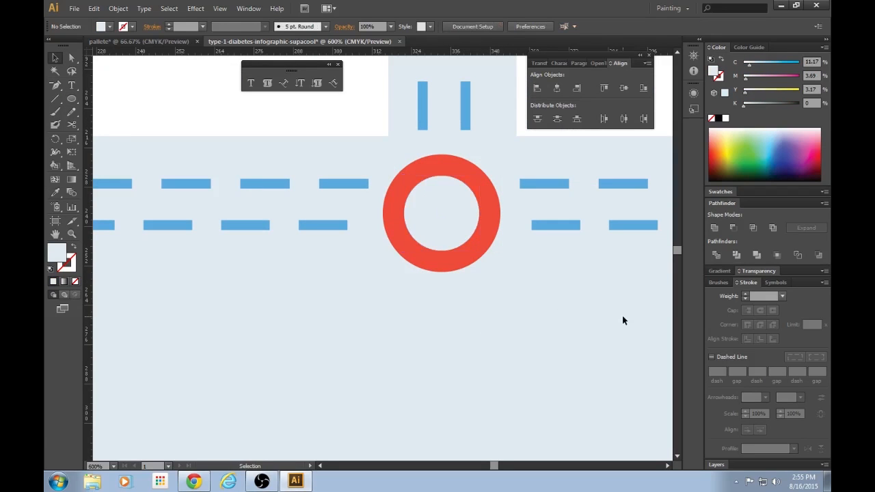
# Nudge the pale inner circle up 1 pt and centre it vertically on the red circle
pyautogui.click(465, 222)
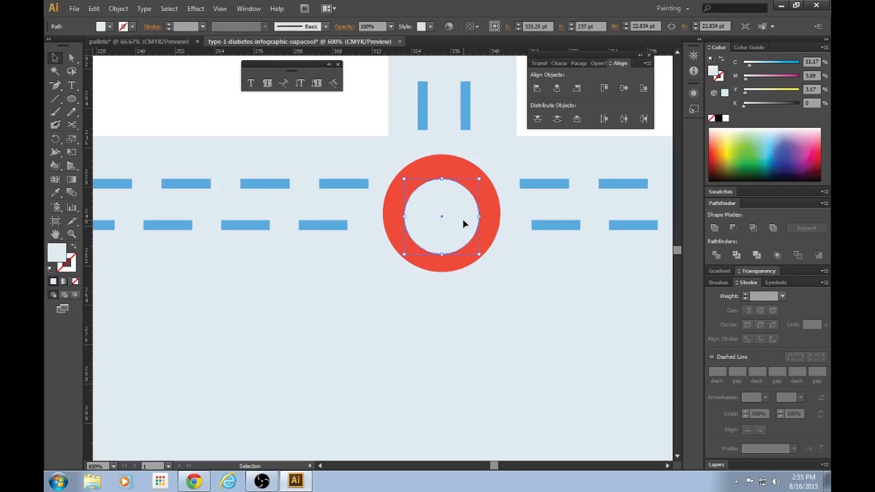
pyautogui.press('Up')
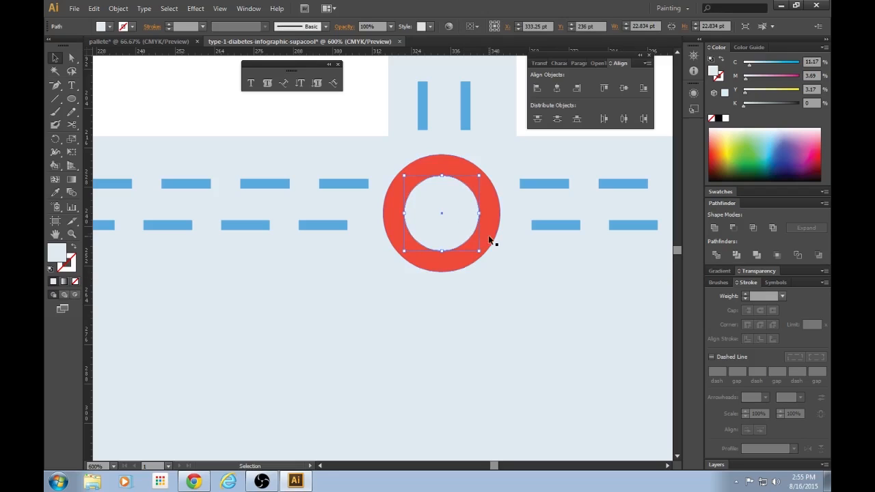
pyautogui.keyDown('shift'); pyautogui.click(492, 214); pyautogui.keyUp('shift')
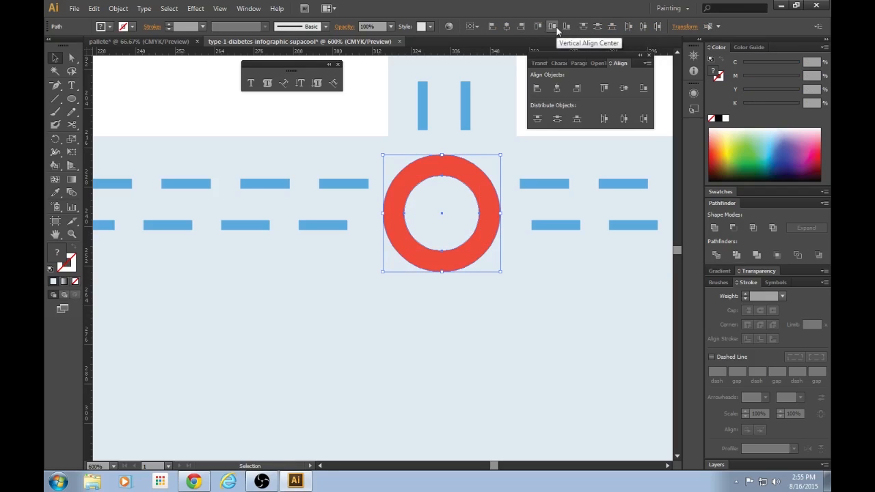
pyautogui.click(563, 316)
# Scale the red circle and its pale inner circle together about their centre to roughly three quarters of their size
pyautogui.hotkey('ctrl', '-')
pyautogui.hotkey('ctrl', '-')
pyautogui.hotkey('ctrl', '-')
pyautogui.hotkey('ctrl', '-')
pyautogui.hotkey('ctrl', '-')
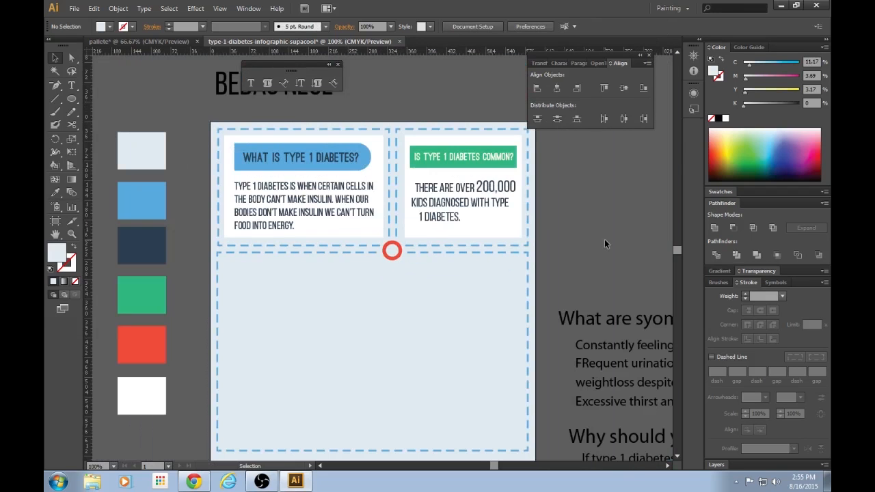
pyautogui.hotkey('ctrl', '+')
pyautogui.hotkey('ctrl', '+')
pyautogui.hotkey('ctrl', '+')
pyautogui.hotkey('ctrl', '+')
pyautogui.hotkey('ctrl', '+')
pyautogui.hotkey('ctrl', '+')
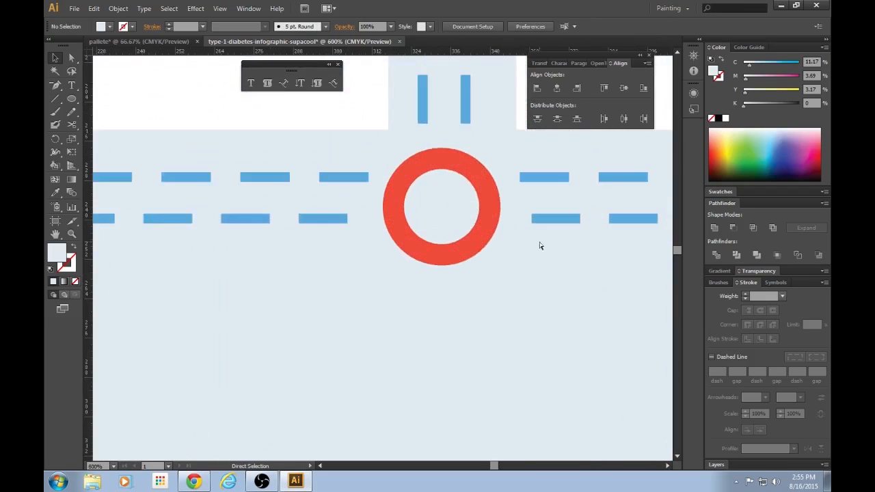
pyautogui.click(518, 165)
pyautogui.keyDown('shift'); pyautogui.click(490, 192); pyautogui.keyUp('shift')
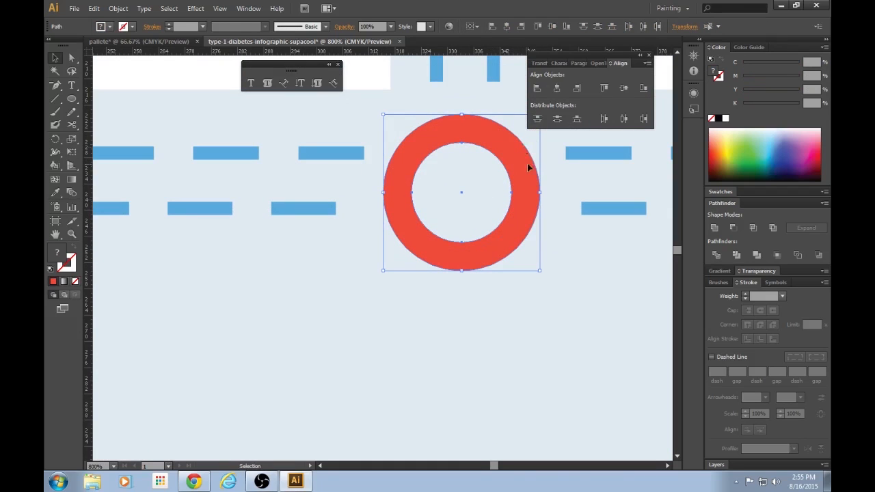
pyautogui.moveTo(493, 467); pyautogui.dragTo(496, 460)
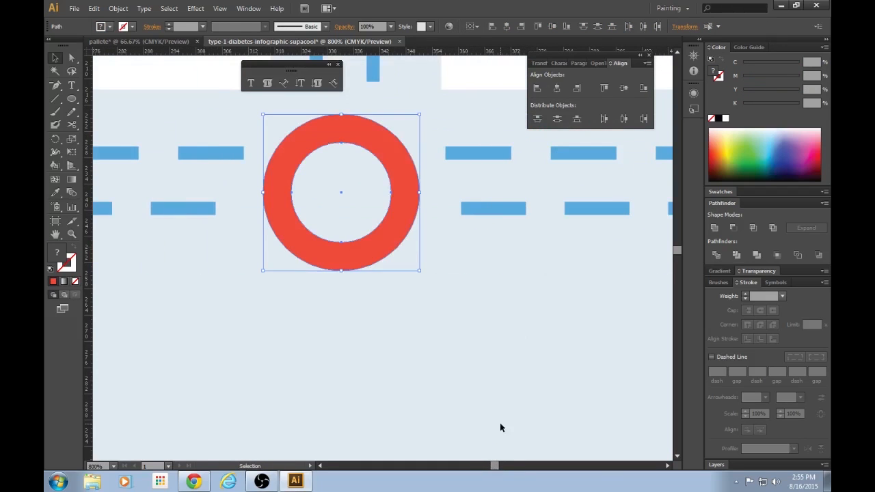
pyautogui.moveTo(419, 115); pyautogui.dragTo(411, 133)
pyautogui.click(499, 365)
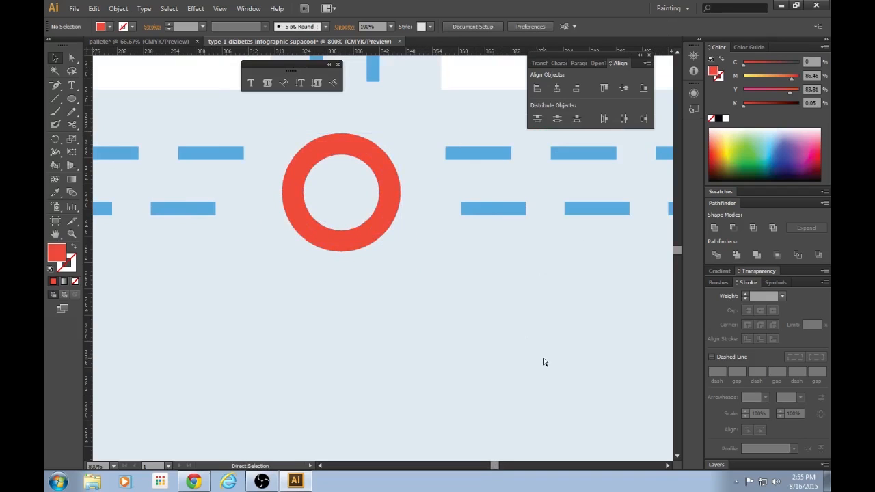
# Examine the reduced red ring and the alignment of the dashed frames at several magnifications
pyautogui.hotkey('ctrl', '-')
pyautogui.hotkey('ctrl', '-')
pyautogui.hotkey('ctrl', '-')
pyautogui.hotkey('ctrl', '-')
pyautogui.hotkey('ctrl', '-')
pyautogui.hotkey('ctrl', '-')
pyautogui.scroll(-1, 569, 352)
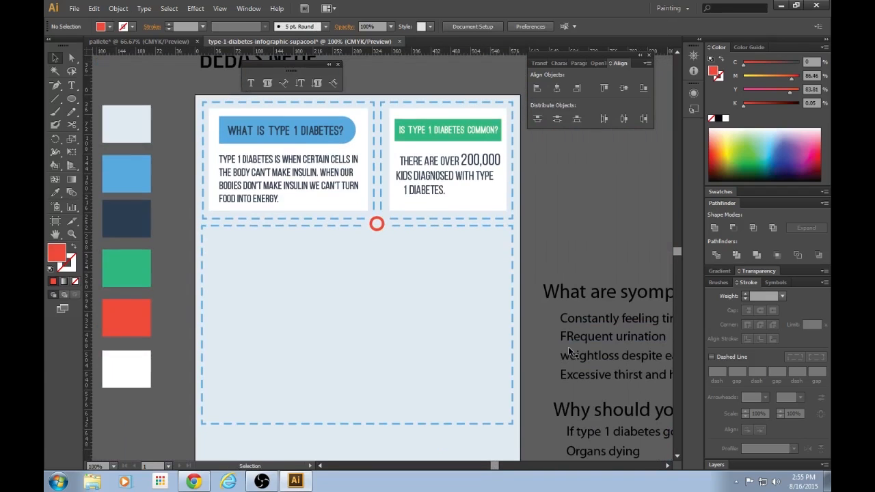
pyautogui.hotkey('ctrl', '-')
pyautogui.hotkey('ctrl', '+')
pyautogui.hotkey('ctrl', '+')
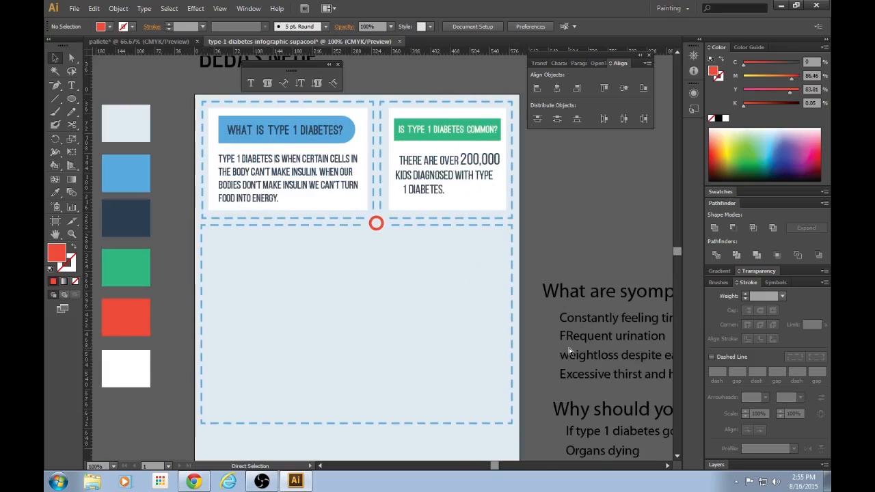
pyautogui.moveTo(495, 467); pyautogui.dragTo(493, 468)
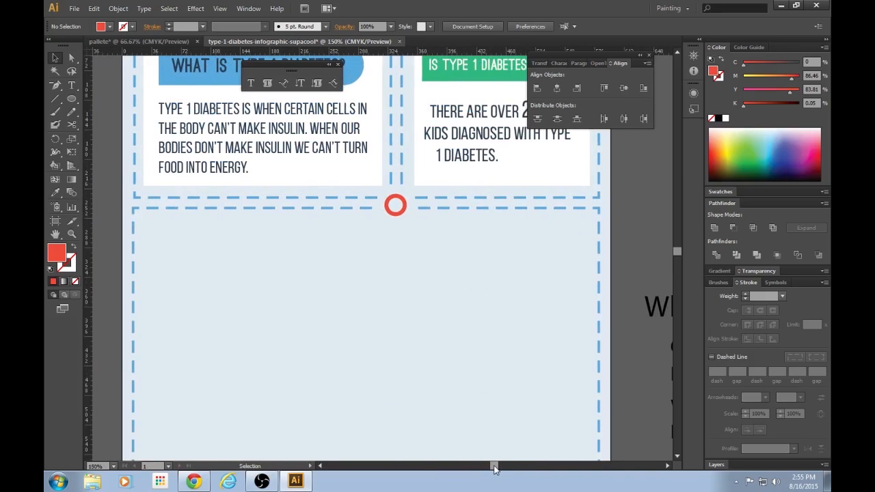
pyautogui.hotkey('ctrl', '-')
pyautogui.hotkey('ctrl', '+')
pyautogui.hotkey('ctrl', '+')
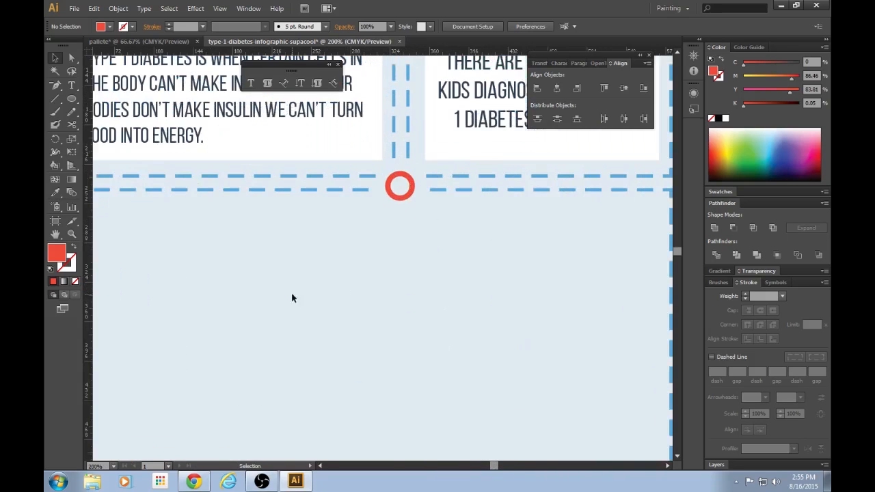
# Adjust the left edge of the large lower dashed frame to line up with the frame above it
pyautogui.moveTo(491, 466); pyautogui.dragTo(486, 466)
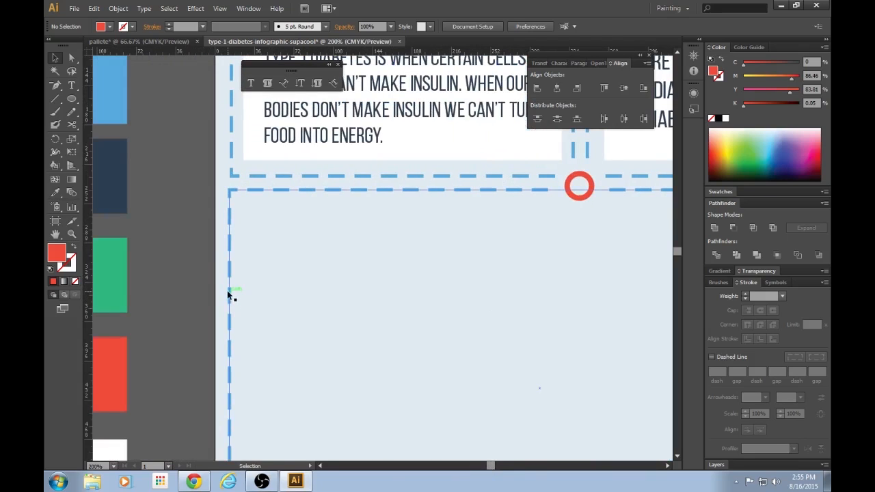
pyautogui.click(230, 358)
pyautogui.moveTo(230, 388); pyautogui.dragTo(231, 388)
pyautogui.click(506, 444)
pyautogui.moveTo(491, 466); pyautogui.dragTo(497, 465)
pyautogui.scroll(1, 355, 360)
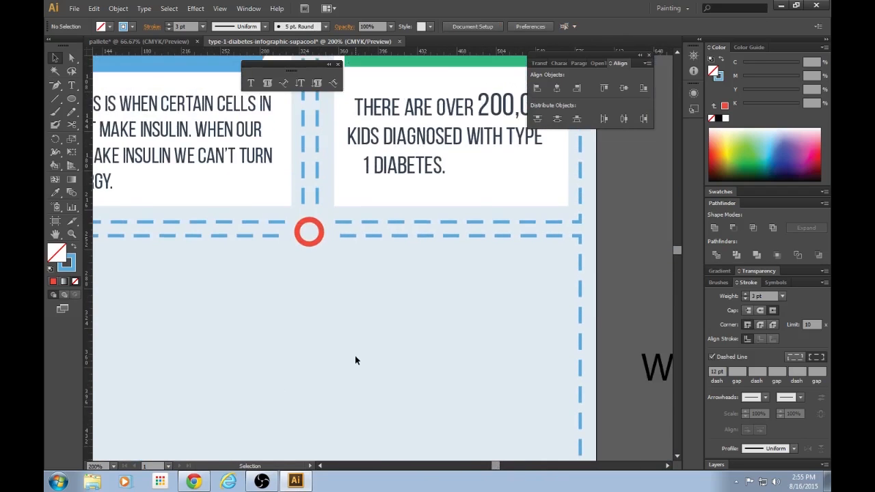
# Move the heading "What are syomptoms of type 1 diabetes?" from beside the page to the top of the large dashed frame
pyautogui.hotkey('ctrl', '-')
pyautogui.hotkey('ctrl', '-')
pyautogui.hotkey('ctrl', '-')
pyautogui.moveTo(557, 296); pyautogui.dragTo(333, 270)
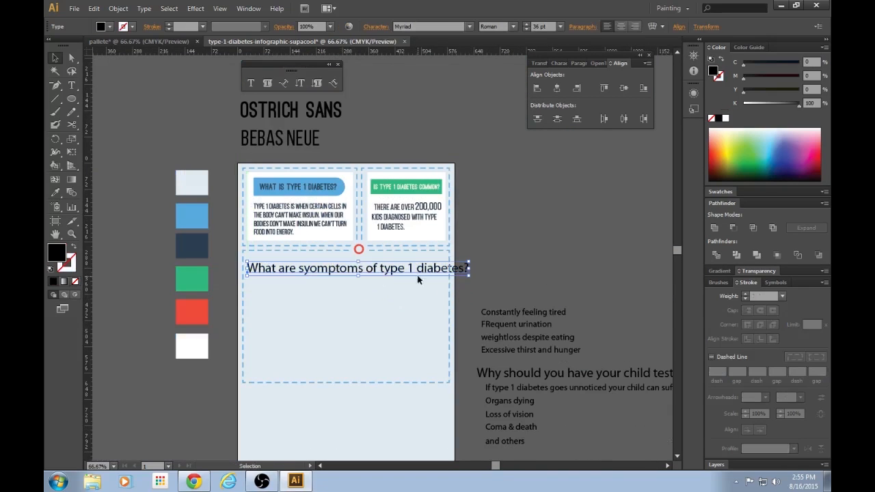
# Scale the heading "What are syomptoms of type 1 diabetes?" down to about 17.6 pt and position it just inside the large dashed frame's top
pyautogui.hotkey('ctrl', '+')
pyautogui.hotkey('ctrl', '+')
pyautogui.moveTo(498, 465); pyautogui.dragTo(499, 469)
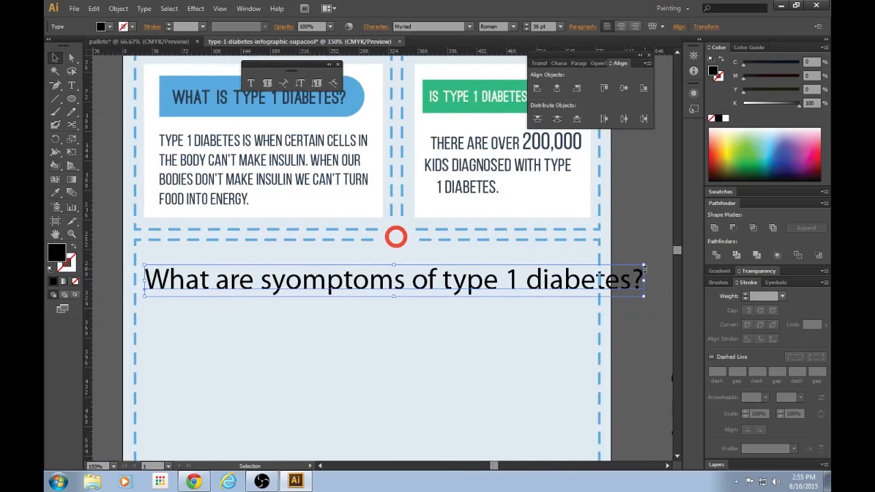
pyautogui.moveTo(645, 267); pyautogui.dragTo(490, 274)
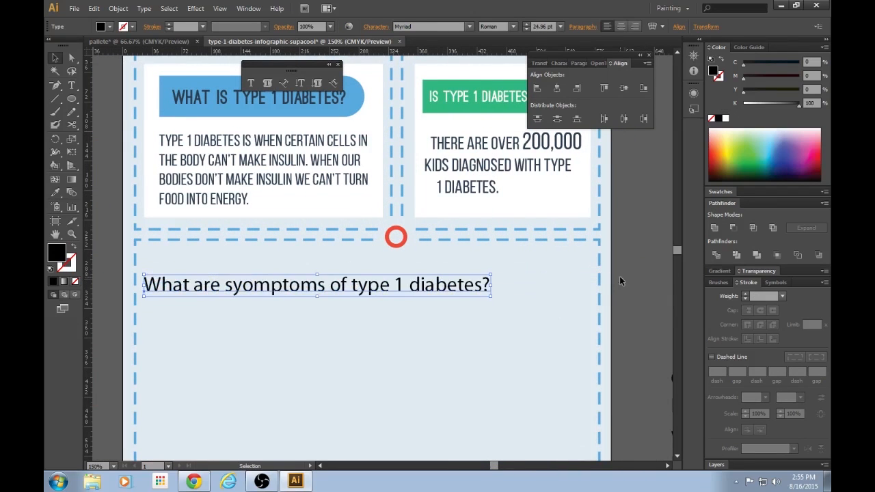
pyautogui.moveTo(384, 287); pyautogui.dragTo(386, 274)
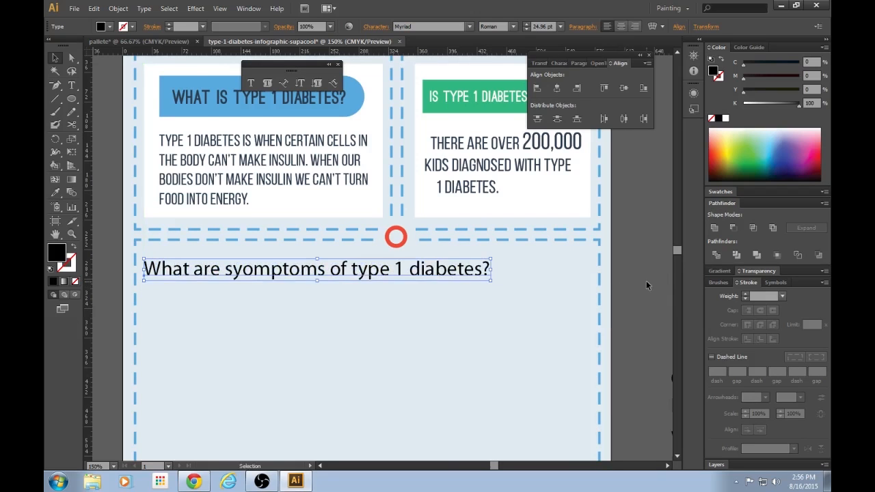
pyautogui.scroll(1, 483, 325)
pyautogui.moveTo(490, 295); pyautogui.dragTo(477, 302)
pyautogui.scroll(3, 599, 318)
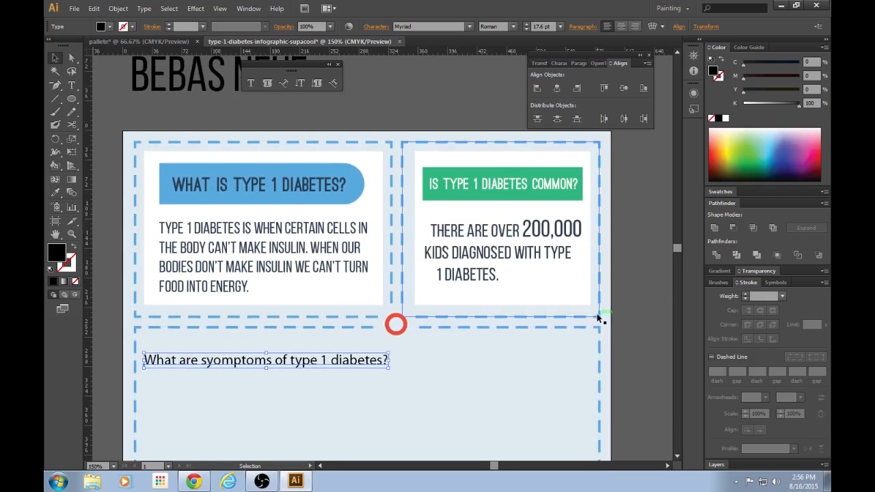
# Copy the text style of "What is type 1 diabetes?" onto the symptoms heading and shift the heading slightly to the right
pyautogui.press('i')
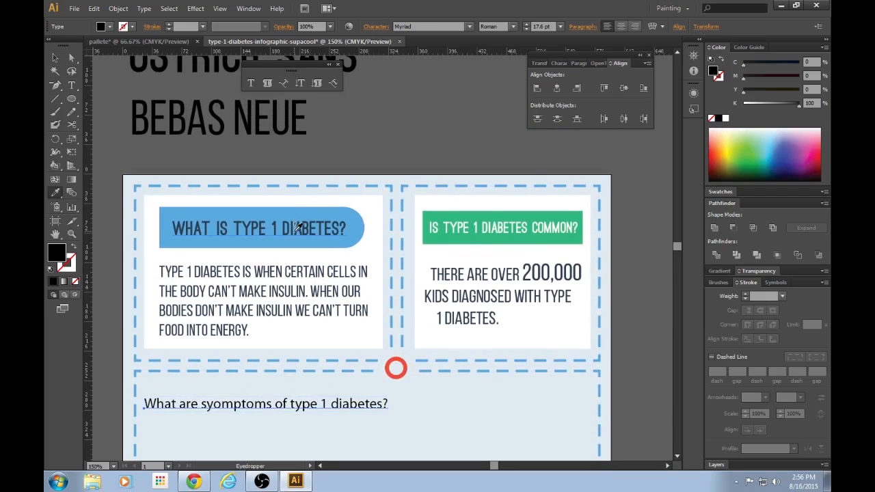
pyautogui.click(297, 227)
pyautogui.press('c')
pyautogui.click(445, 134)
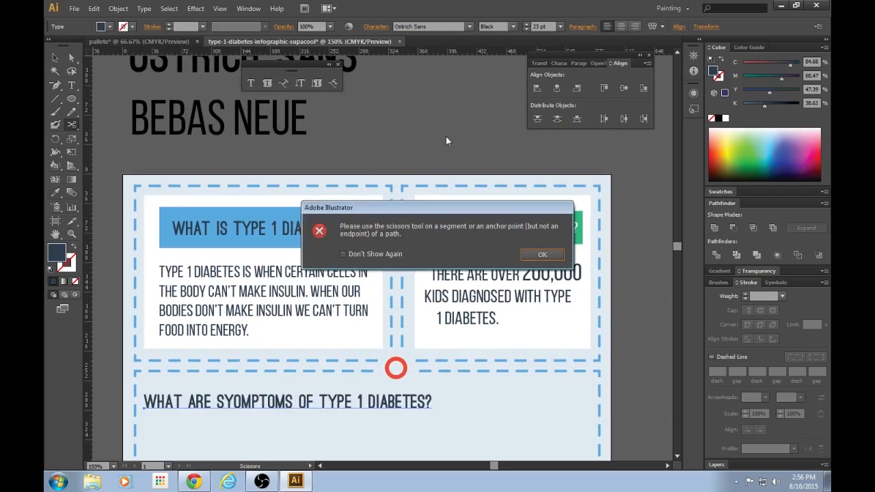
pyautogui.click(543, 255)
pyautogui.press('v')
pyautogui.click(409, 114)
pyautogui.scroll(-3, 410, 114)
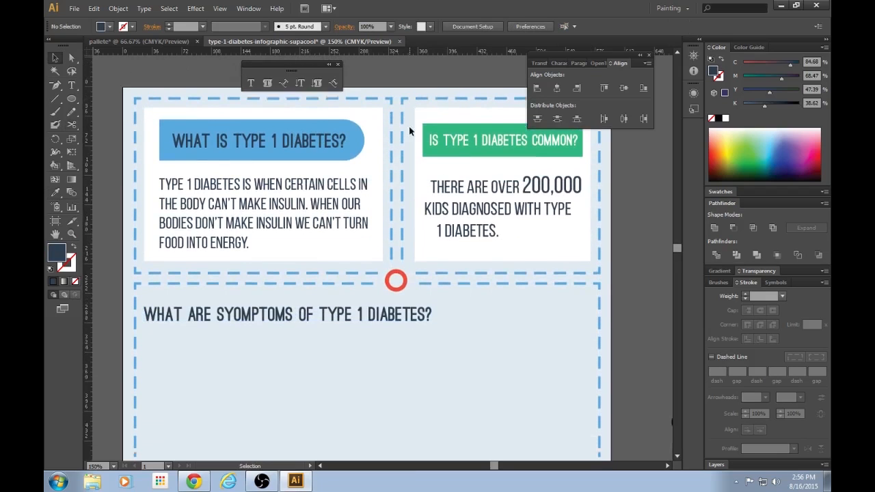
pyautogui.moveTo(387, 312); pyautogui.dragTo(391, 312)
pyautogui.click(658, 278)
pyautogui.scroll(-2, 658, 277)
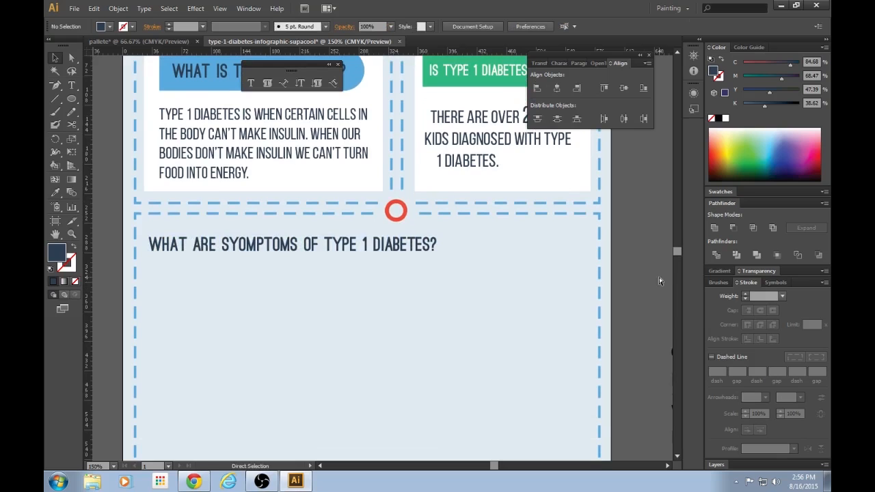
# Draw a rectangle about 342 x 284 pt below the symptoms heading and fill it with the palette's green
pyautogui.hotkey('ctrl', '-')
pyautogui.scroll(-2, 630, 285)
pyautogui.press('m')
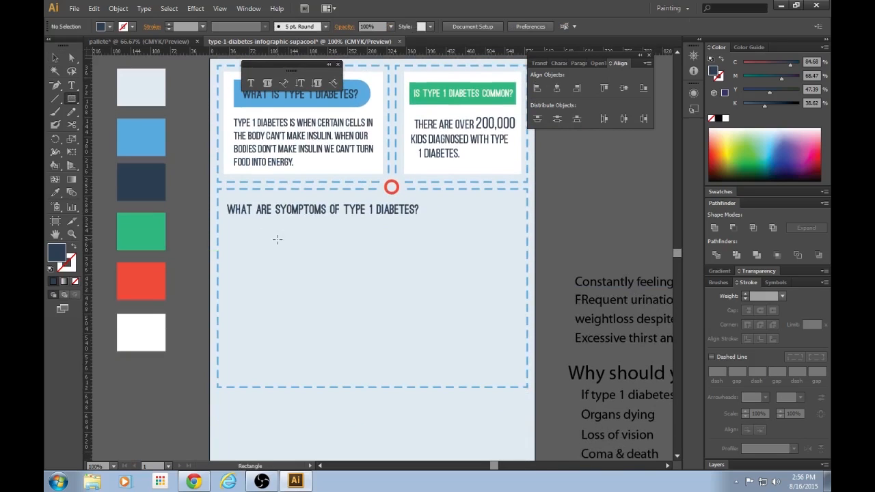
pyautogui.moveTo(228, 222); pyautogui.dragTo(412, 378)
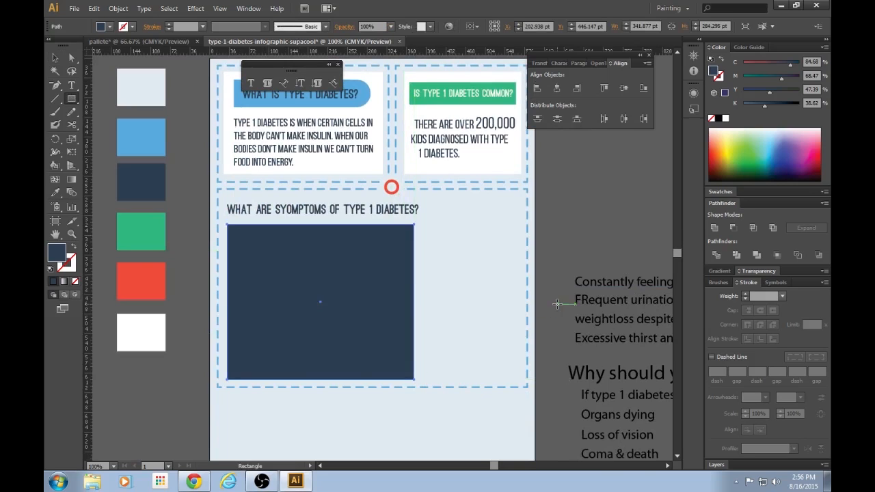
pyautogui.press('i')
pyautogui.click(158, 236)
pyautogui.press('v')
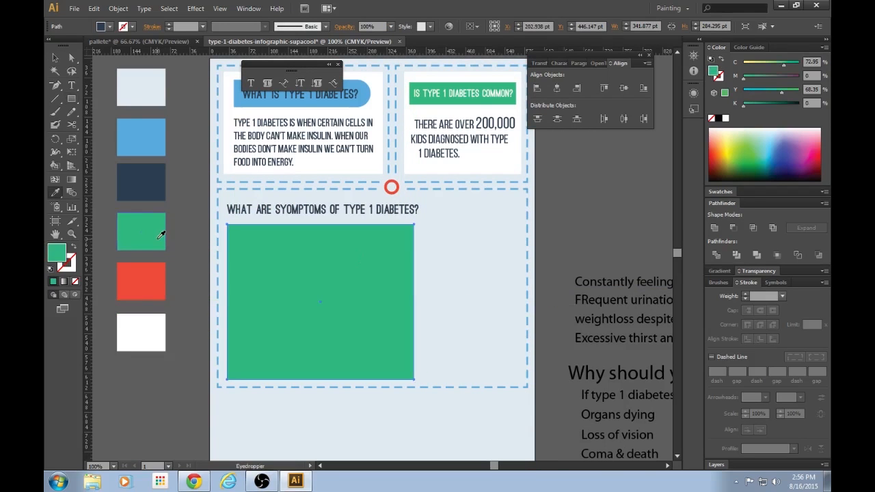
pyautogui.click(591, 211)
pyautogui.scroll(4, 585, 296)
pyautogui.scroll(-3, 585, 299)
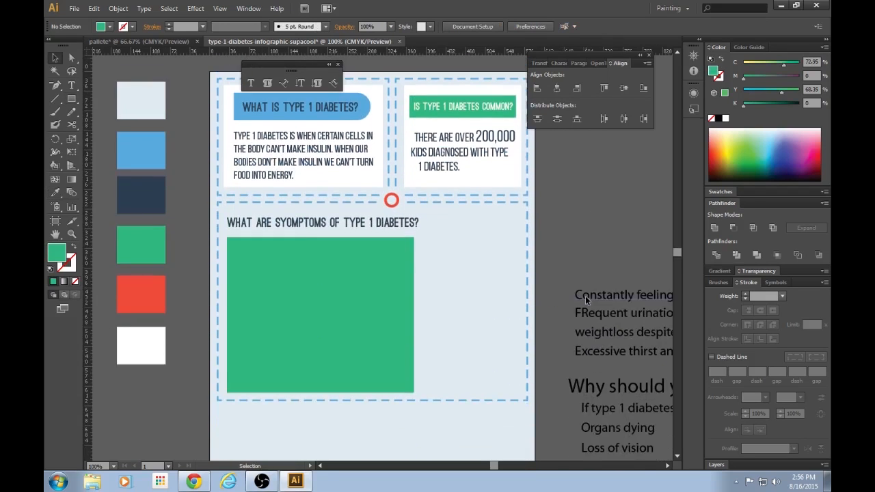
pyautogui.scroll(2, 585, 296)
# Reduce the symptoms heading to about 20 pt and narrow the green rectangle to about 301 pt to match, raising it slightly
pyautogui.click(393, 263)
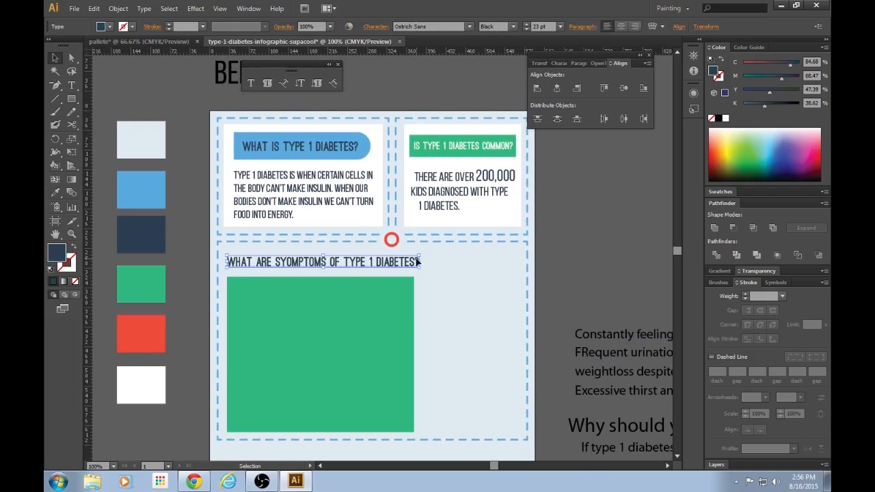
pyautogui.moveTo(420, 256)
pyautogui.mouseDown()
pyautogui.moveTo(441, 259)
pyautogui.moveTo(410, 254)
pyautogui.mouseUp()
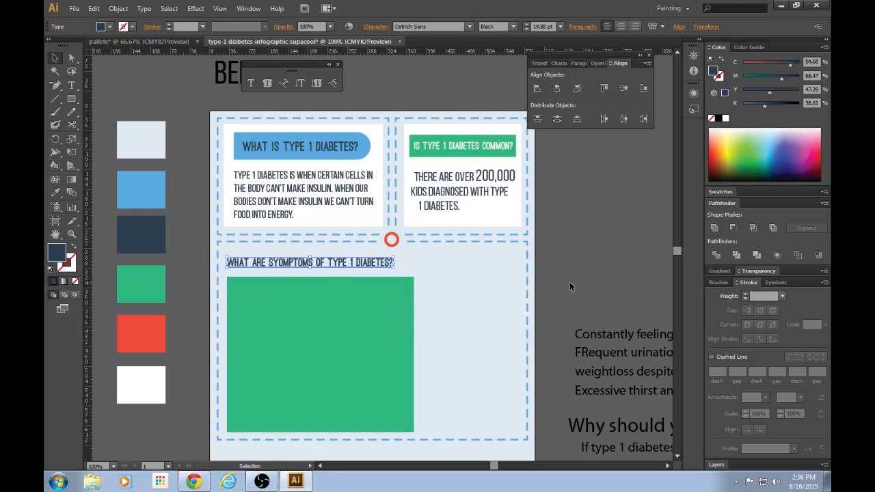
pyautogui.click(412, 346)
pyautogui.moveTo(415, 354); pyautogui.dragTo(392, 358)
pyautogui.scroll(-1, 543, 302)
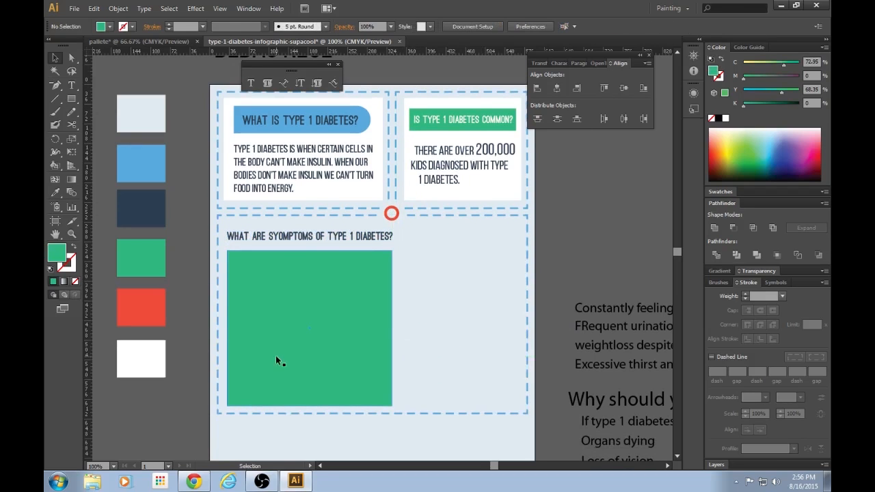
pyautogui.moveTo(281, 348); pyautogui.dragTo(283, 346)
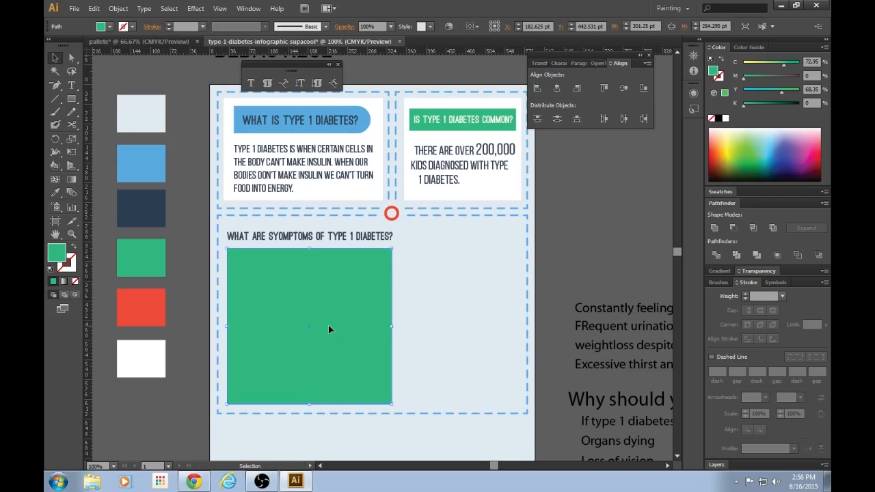
pyautogui.click(575, 255)
# Draw a second rectangle about 218 x 284 pt beside the green one and fill it with the palette's white
pyautogui.press('m')
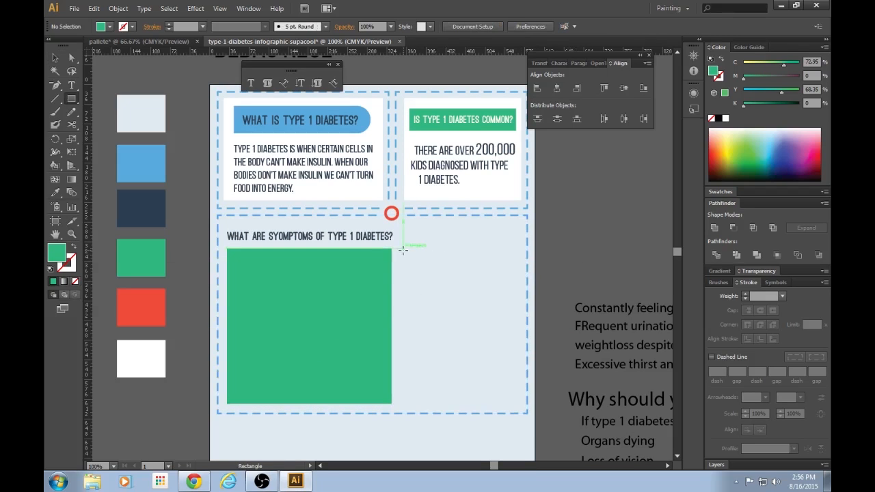
pyautogui.moveTo(399, 248); pyautogui.dragTo(519, 402)
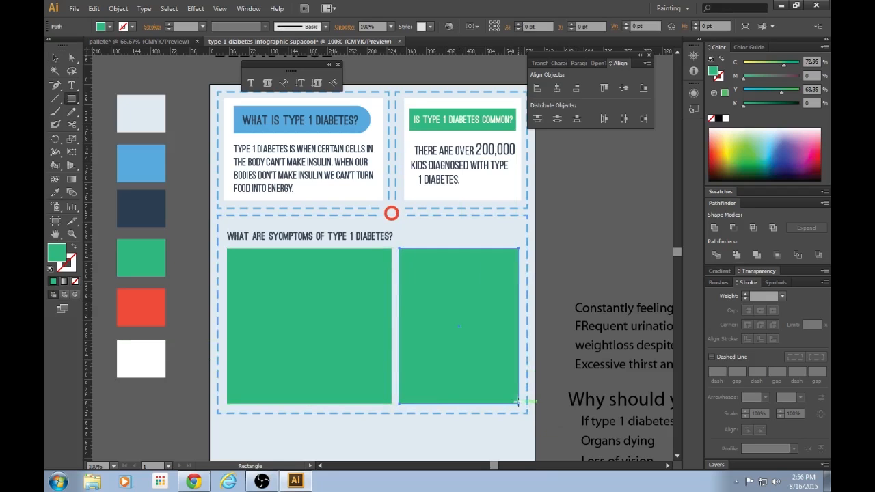
pyautogui.press('i')
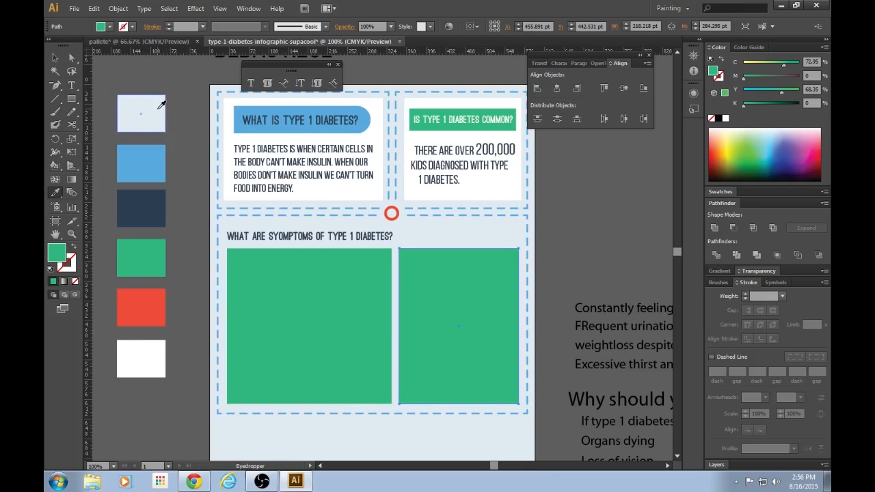
pyautogui.click(140, 358)
pyautogui.press('v')
pyautogui.click(598, 258)
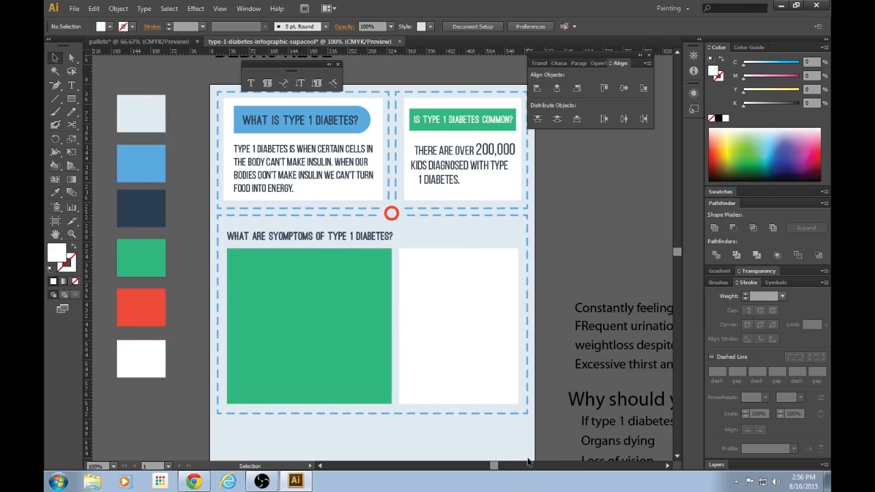
# Move the line "Constantly feeling tired" from beside the page to the top of the green rectangle
pyautogui.moveTo(500, 468); pyautogui.dragTo(506, 453)
pyautogui.moveTo(579, 305); pyautogui.dragTo(246, 269)
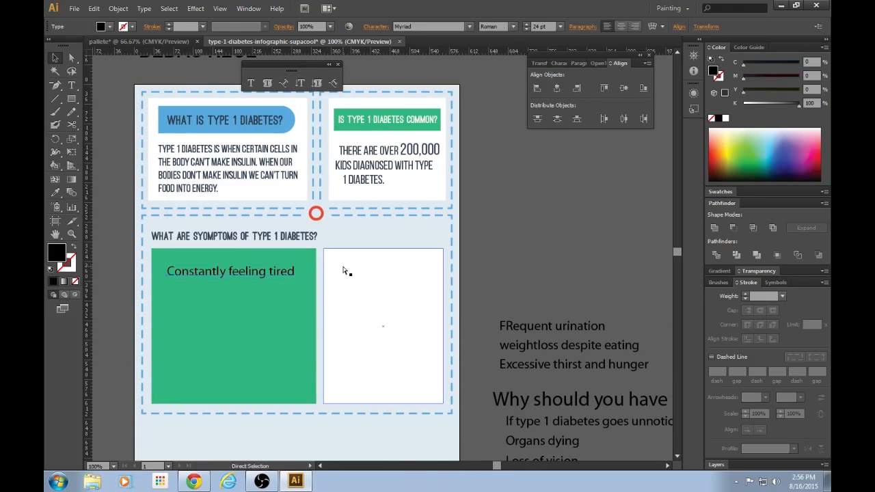
pyautogui.click(517, 266)
# Correct the capitalisation of two symptom lines to "Frequent urination" and "Weightloss despite eating"
pyautogui.moveTo(544, 370); pyautogui.dragTo(544, 372)
pyautogui.click(518, 336)
pyautogui.doubleClick(514, 327)
pyautogui.press('BackSpace')
pyautogui.write('r')
pyautogui.press('Escape')
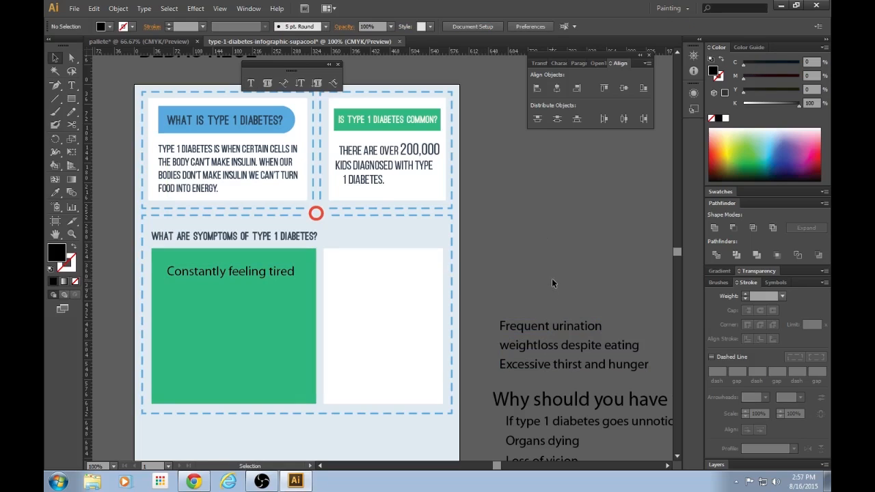
pyautogui.doubleClick(509, 347)
pyautogui.press('BackSpace')
pyautogui.write('W')
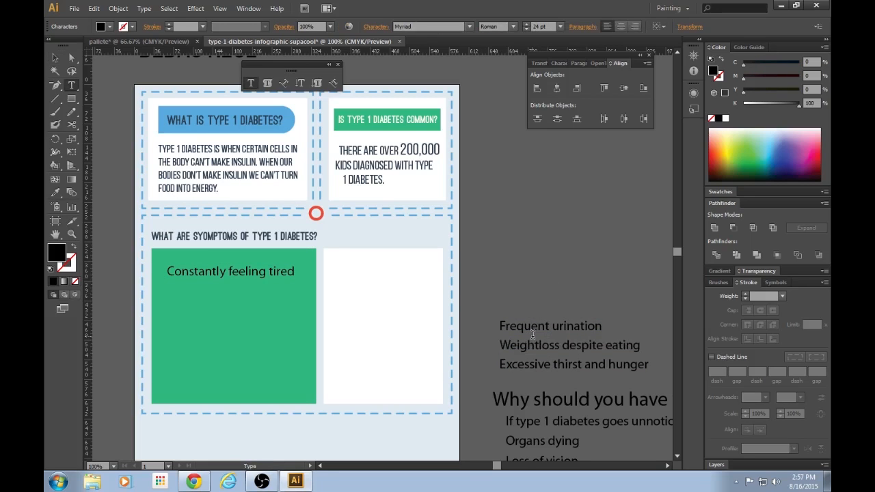
pyautogui.press('Escape')
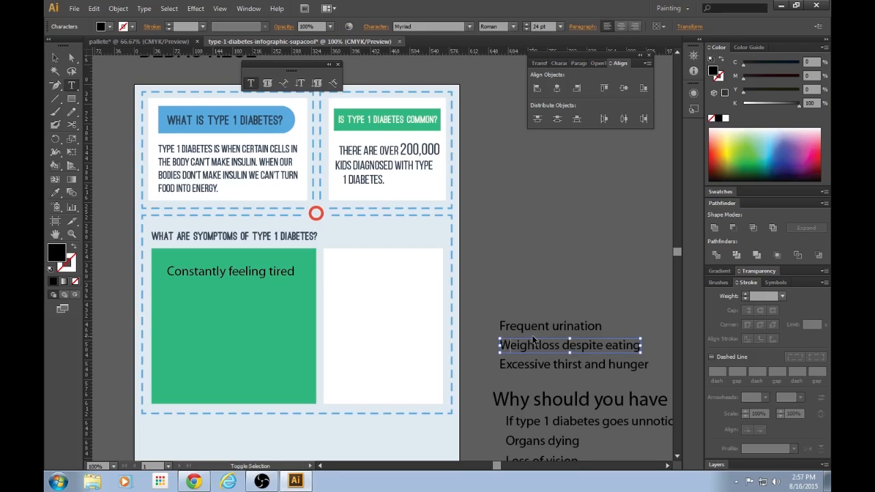
# Raise "Constantly feeling tired" slightly within the green rectangle
pyautogui.click(538, 265)
pyautogui.click(535, 329)
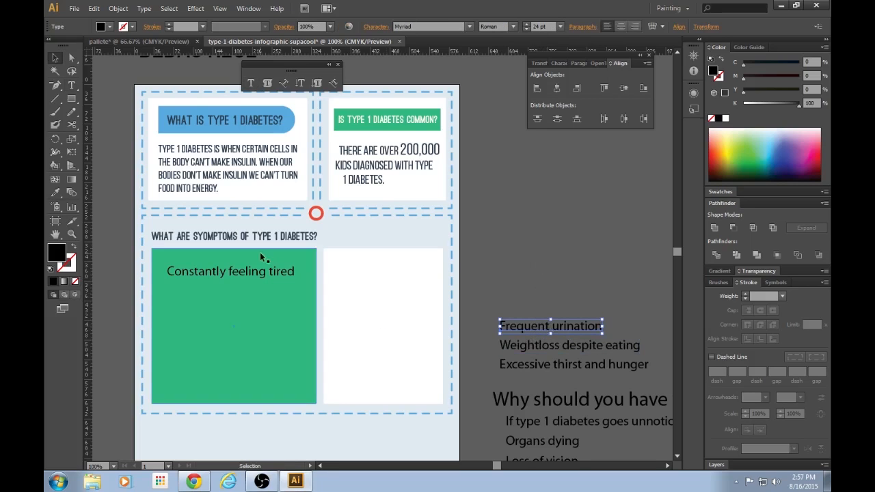
pyautogui.moveTo(251, 273); pyautogui.dragTo(251, 265)
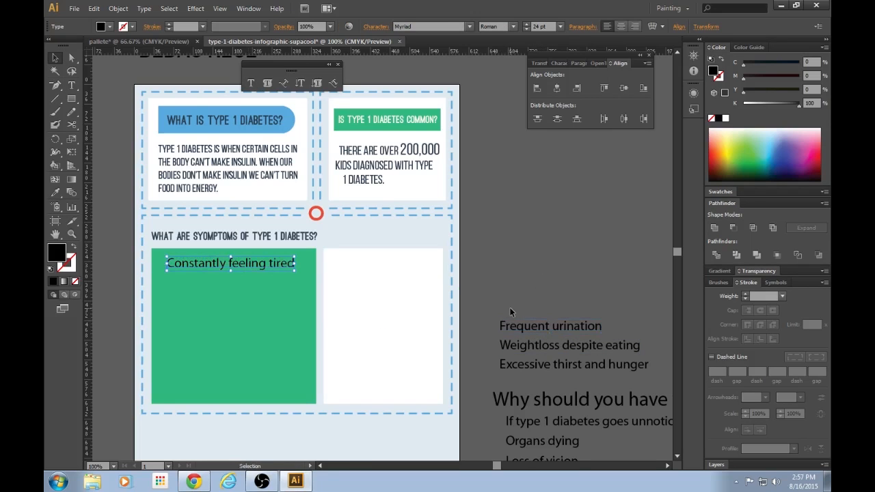
# Apply the Bebas Neue sample's text style to all four symptom lines
pyautogui.click(540, 345)
pyautogui.keyDown('shift'); pyautogui.click(253, 264); pyautogui.keyUp('shift')
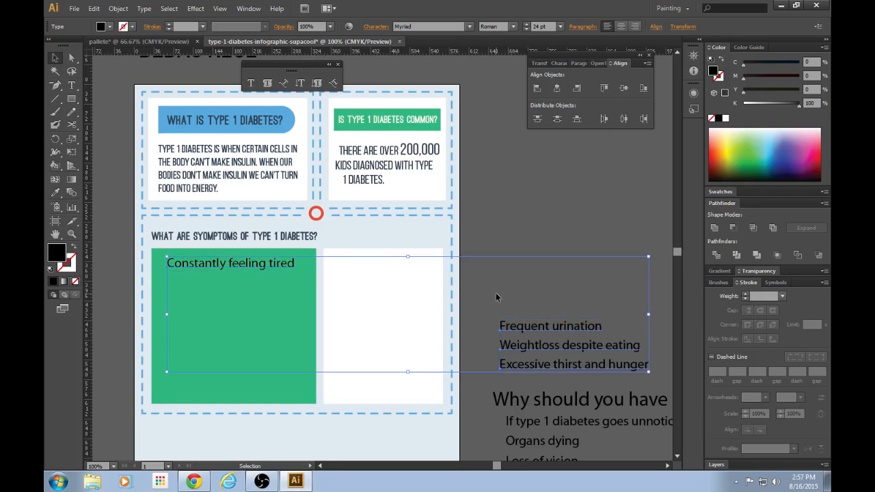
pyautogui.scroll(2, 496, 292)
pyautogui.scroll(1, 496, 293)
pyautogui.press('i')
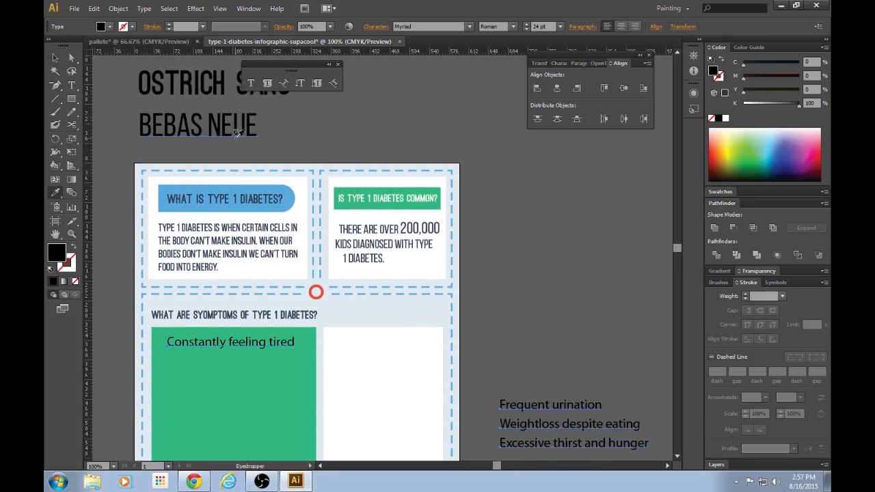
pyautogui.click(215, 91)
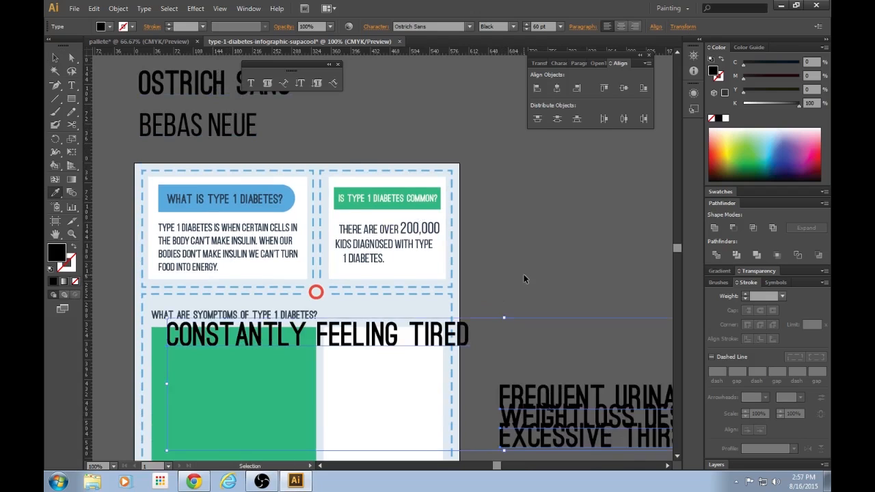
pyautogui.hotkey('ctrl', 'z')
pyautogui.click(226, 119)
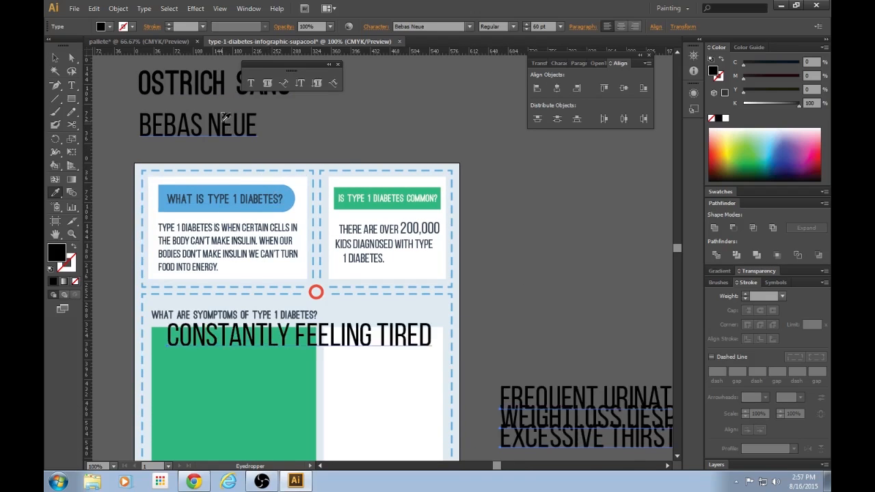
pyautogui.scroll(-1, 456, 254)
pyautogui.hotkey('ctrl', 'shift', 'a')
pyautogui.press('v')
pyautogui.scroll(-2, 506, 263)
# Scale "Constantly feeling tired" down to about 33 pt so it fits inside the green rectangle
pyautogui.click(379, 216)
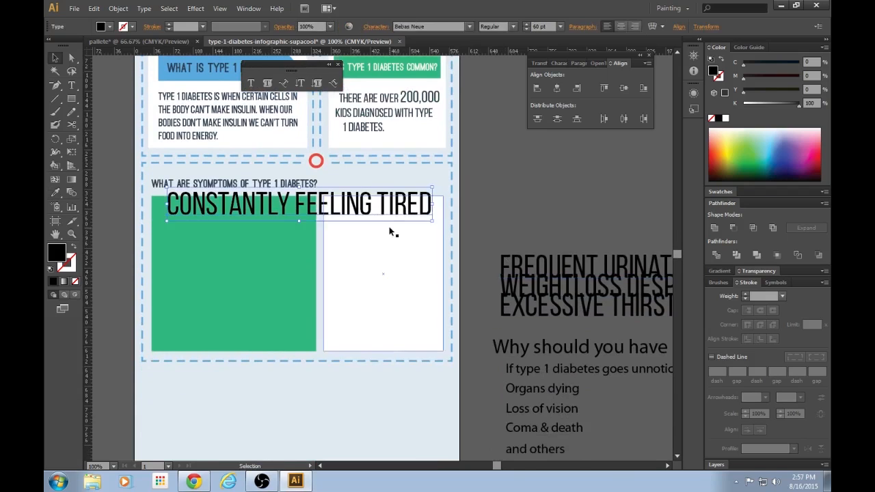
pyautogui.scroll(1, 411, 236)
pyautogui.moveTo(432, 243); pyautogui.dragTo(290, 268)
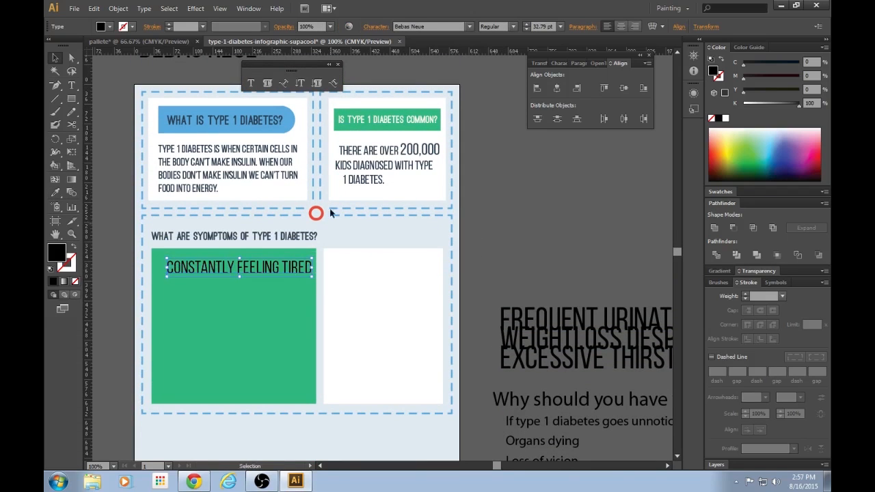
# Try the Bold and Book weights on "Constantly feeling tired" and return it to Regular
pyautogui.click(511, 26)
pyautogui.click(506, 88)
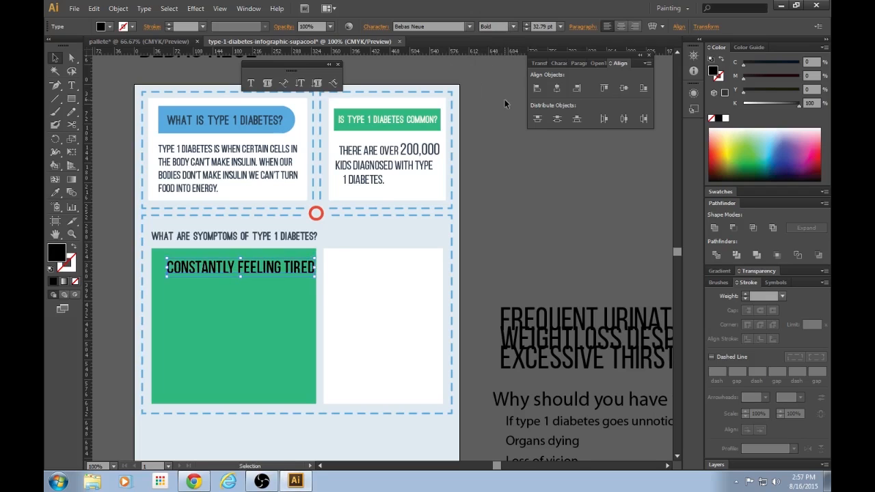
pyautogui.click(512, 28)
pyautogui.click(512, 63)
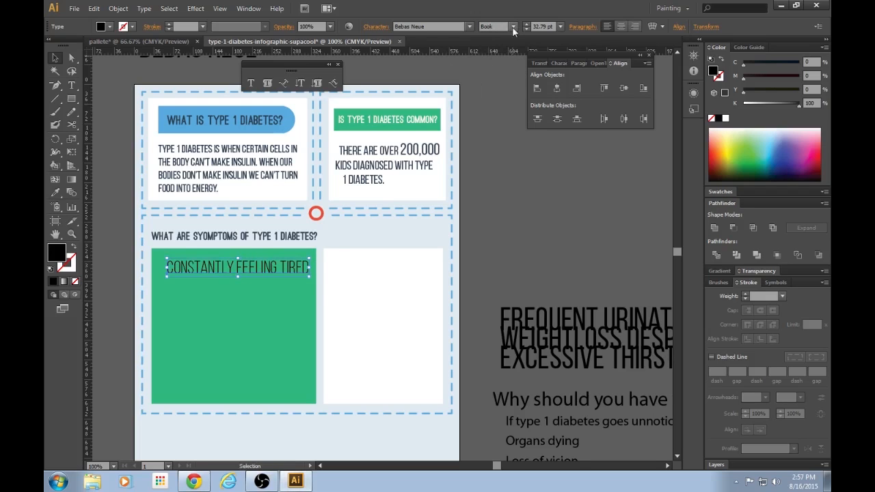
pyautogui.click(512, 28)
pyautogui.click(507, 75)
pyautogui.click(507, 261)
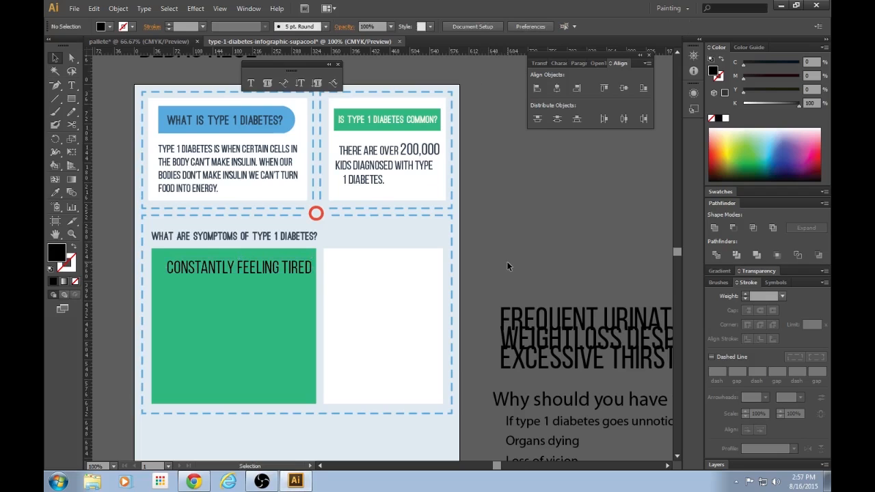
# Separate "Frequent urination" from the stacked lines and apply the "Constantly feeling tired" text style to the three other symptom lines
pyautogui.scroll(-1, 506, 266)
pyautogui.click(570, 279)
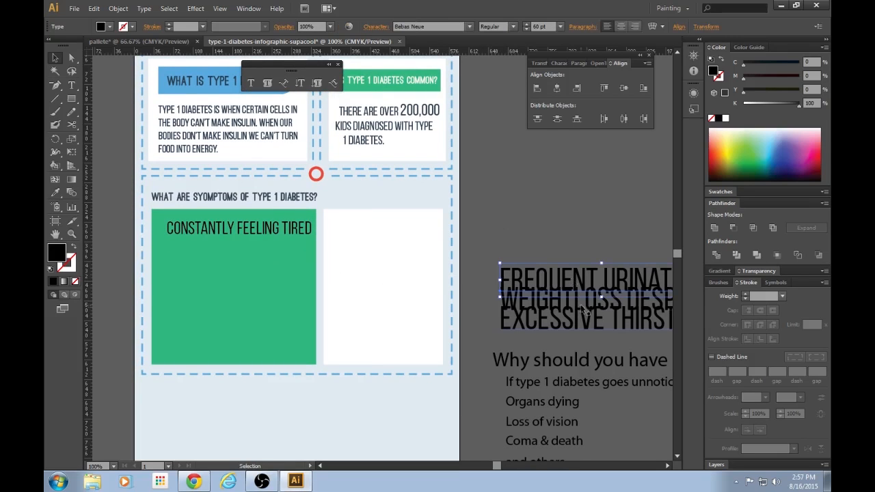
pyautogui.moveTo(544, 281); pyautogui.dragTo(540, 237)
pyautogui.keyDown('shift'); pyautogui.click(557, 332); pyautogui.keyUp('shift')
pyautogui.press('i')
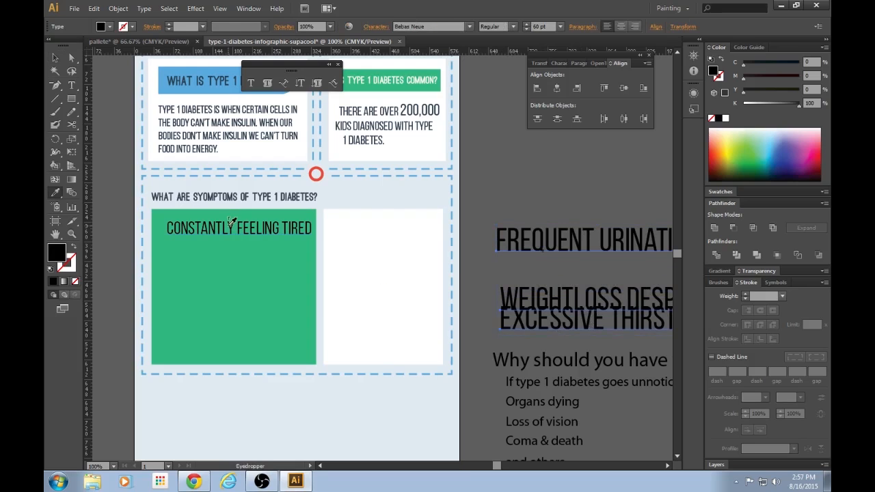
pyautogui.click(233, 222)
pyautogui.press('v')
pyautogui.click(544, 230)
pyautogui.moveTo(541, 242); pyautogui.dragTo(243, 261)
pyautogui.moveTo(518, 306); pyautogui.dragTo(434, 263)
pyautogui.hotkey('ctrl', 'z')
pyautogui.hotkey('ctrl', 'z')
# Move "Frequent urination", "Weightloss despite eating" and "Excessive thirst and hunger" into the green rectangle, stacked below "Constantly feeling tired"
pyautogui.click(602, 299)
pyautogui.click(552, 243)
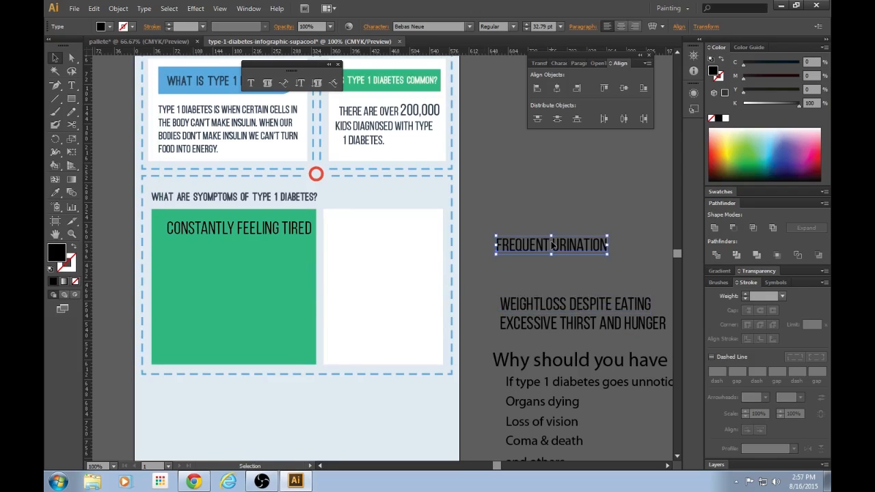
pyautogui.moveTo(553, 245); pyautogui.dragTo(254, 257)
pyautogui.click(563, 301)
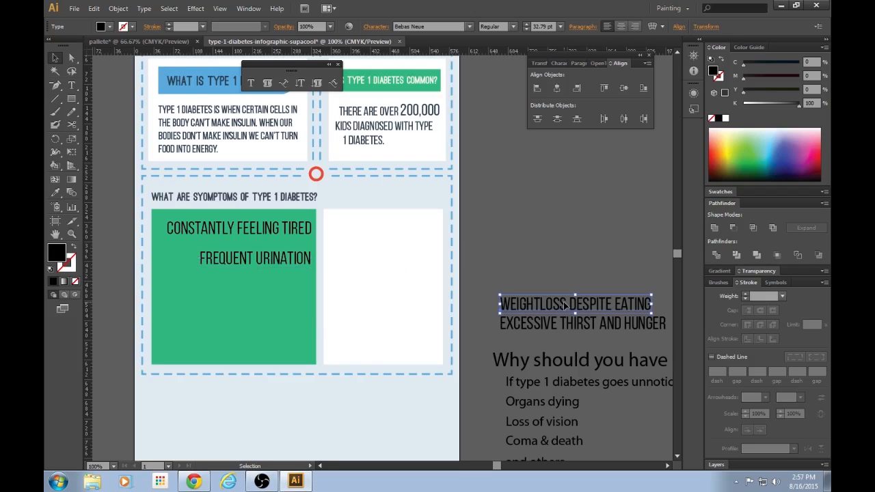
pyautogui.moveTo(563, 303); pyautogui.dragTo(223, 293)
pyautogui.click(548, 329)
pyautogui.moveTo(548, 331); pyautogui.dragTo(194, 334)
# Break "Excessive thirst and hunger" after "Excessive", right-align it inside the green rectangle, and lower "Weightloss despite eating" slightly
pyautogui.press('t')
pyautogui.click(246, 328)
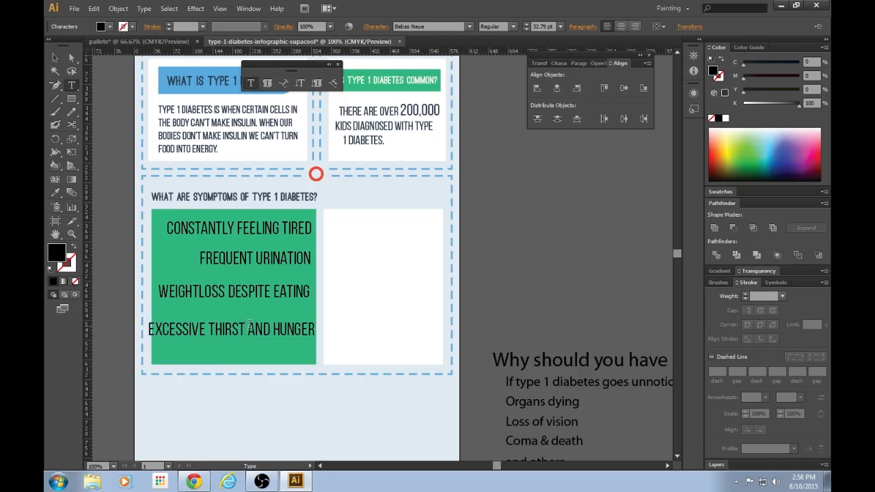
pyautogui.press('Return')
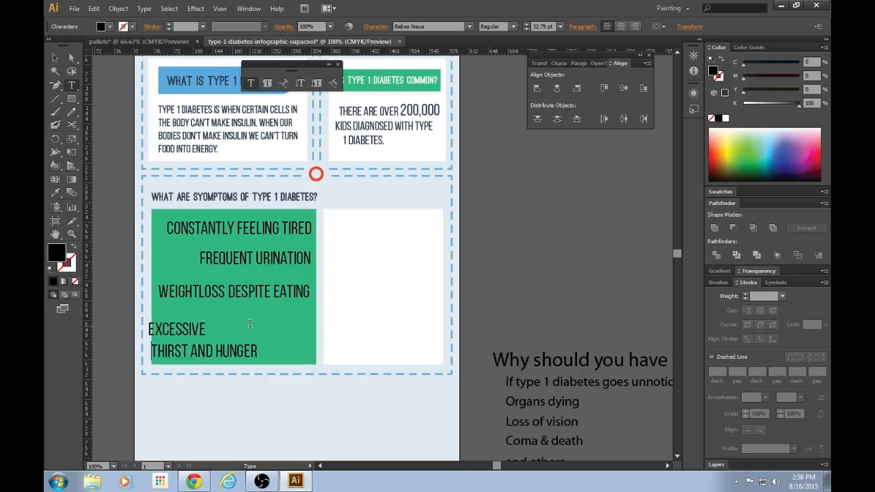
pyautogui.press('Escape')
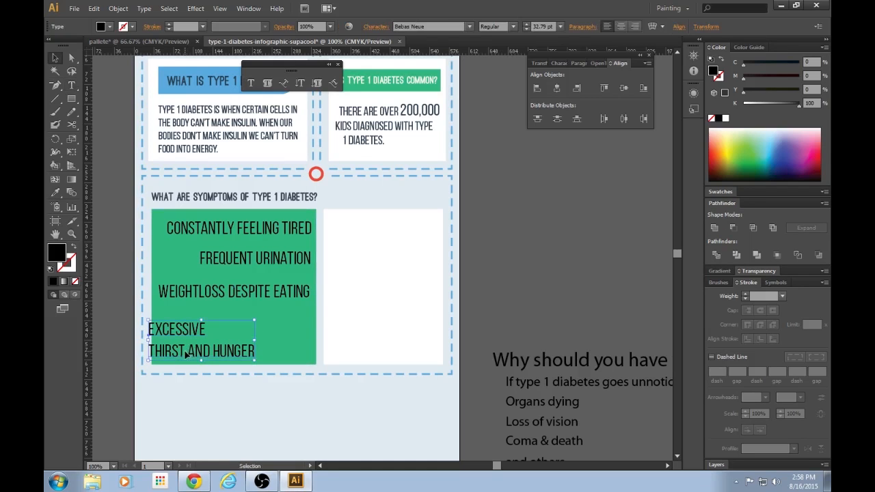
pyautogui.click(635, 27)
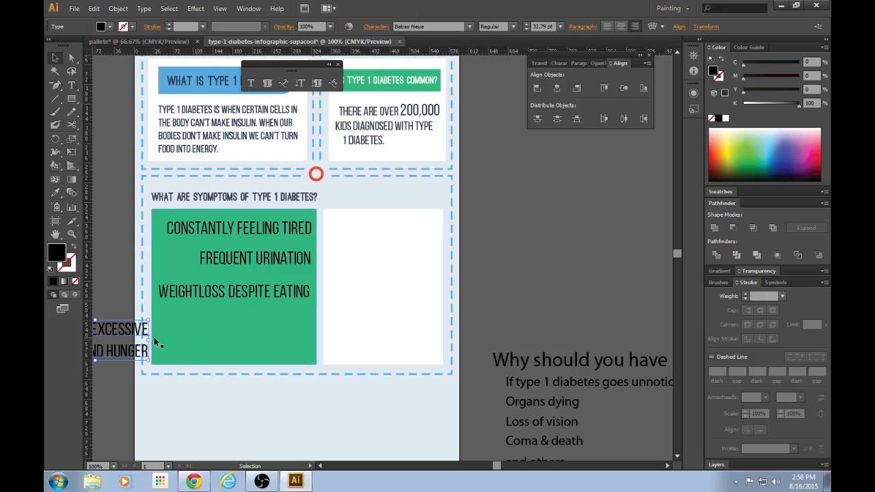
pyautogui.moveTo(135, 333); pyautogui.dragTo(295, 333)
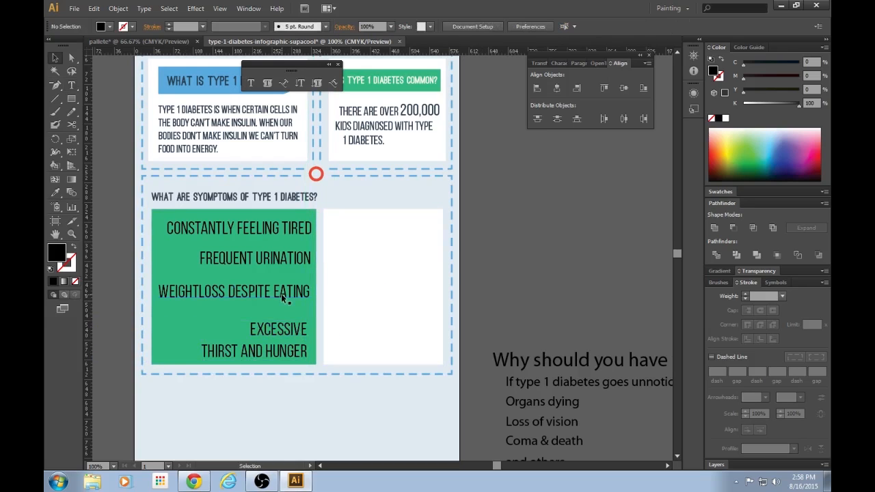
pyautogui.moveTo(281, 296); pyautogui.dragTo(280, 305)
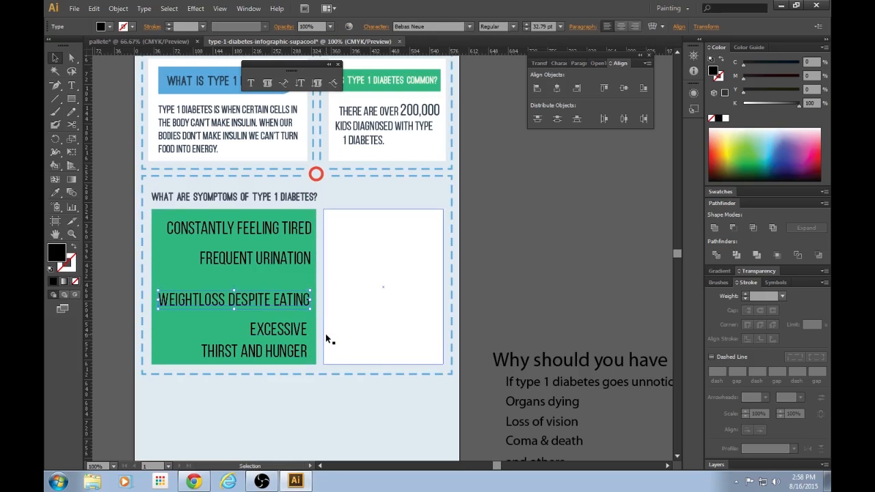
# Place a vertical guide at the right end of "Constantly feeling tired"
pyautogui.scroll(4, 325, 331)
pyautogui.moveTo(322, 303); pyautogui.dragTo(419, 188)
pyautogui.scroll(-1, 418, 191)
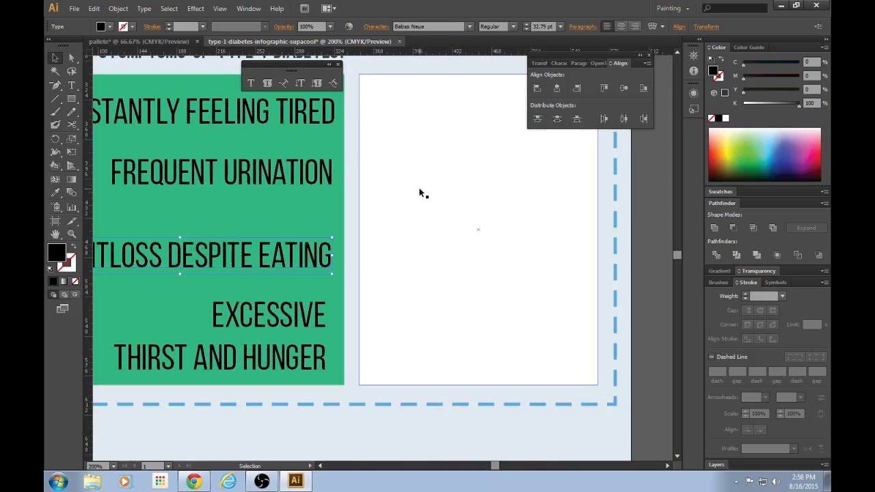
pyautogui.moveTo(394, 194); pyautogui.dragTo(422, 209)
pyautogui.moveTo(87, 108); pyautogui.dragTo(366, 122)
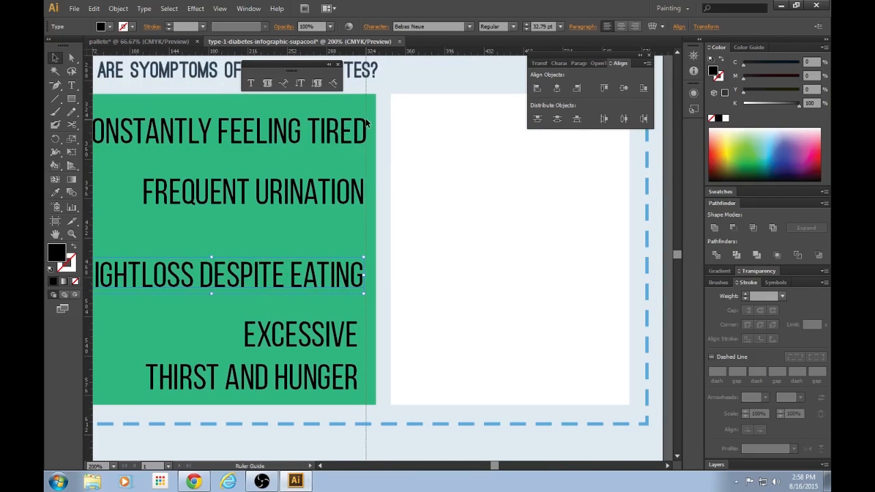
pyautogui.click(366, 122)
# Line up the right edges of the other three symptom texts with the vertical guide
pyautogui.moveTo(327, 197); pyautogui.dragTo(331, 197)
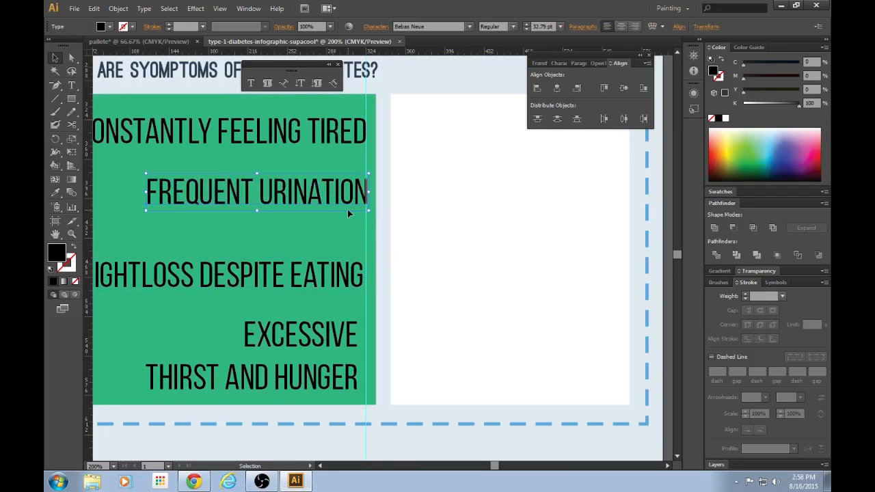
pyautogui.press('Left')
pyautogui.moveTo(352, 276); pyautogui.dragTo(364, 277)
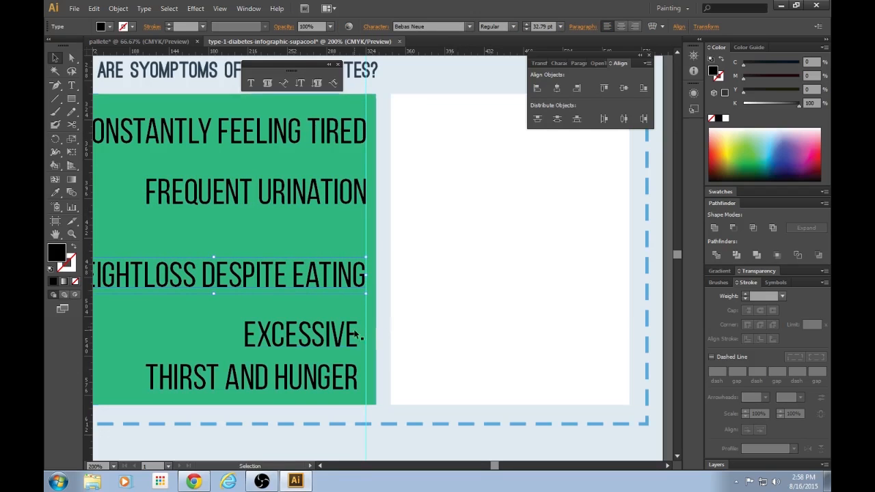
pyautogui.moveTo(336, 341); pyautogui.dragTo(342, 340)
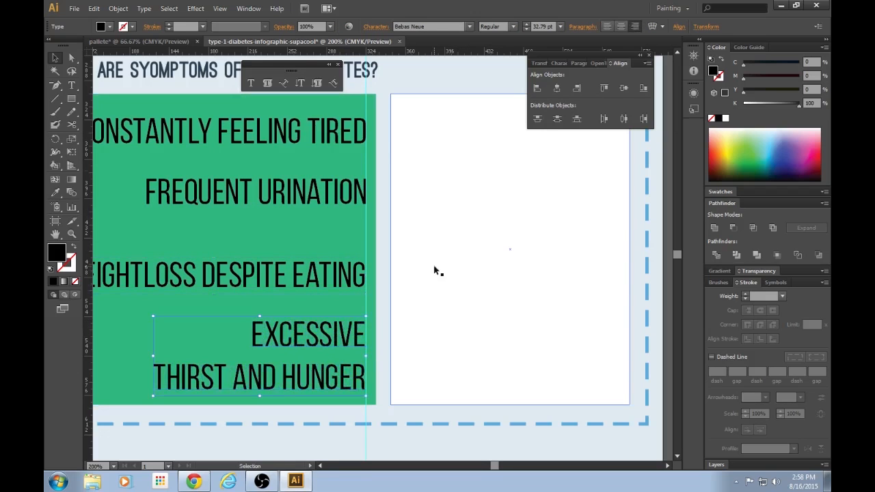
# Remove the vertical guide from the artwork
pyautogui.click(390, 78)
pyautogui.hotkey('ctrl', '-')
pyautogui.hotkey('ctrl', '-')
pyautogui.hotkey('ctrl', '-')
pyautogui.hotkey('ctrl', '-')
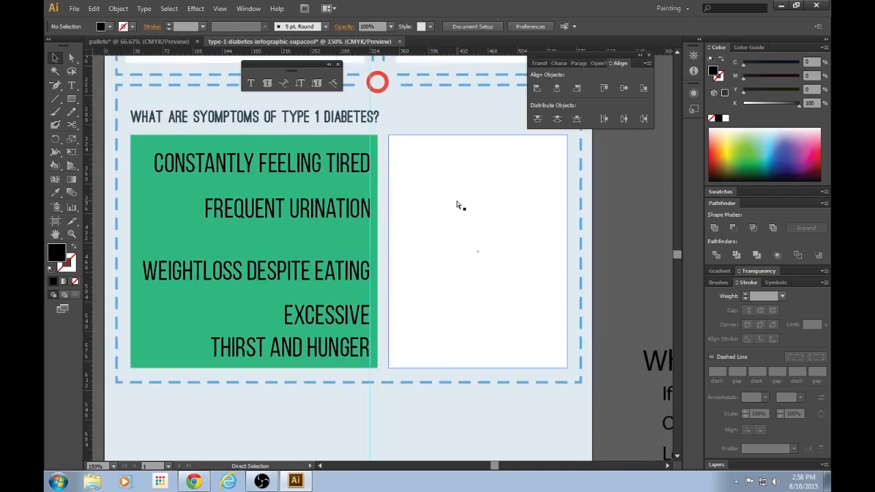
pyautogui.scroll(3, 450, 169)
pyautogui.moveTo(356, 112); pyautogui.dragTo(534, 218)
pyautogui.click(427, 156)
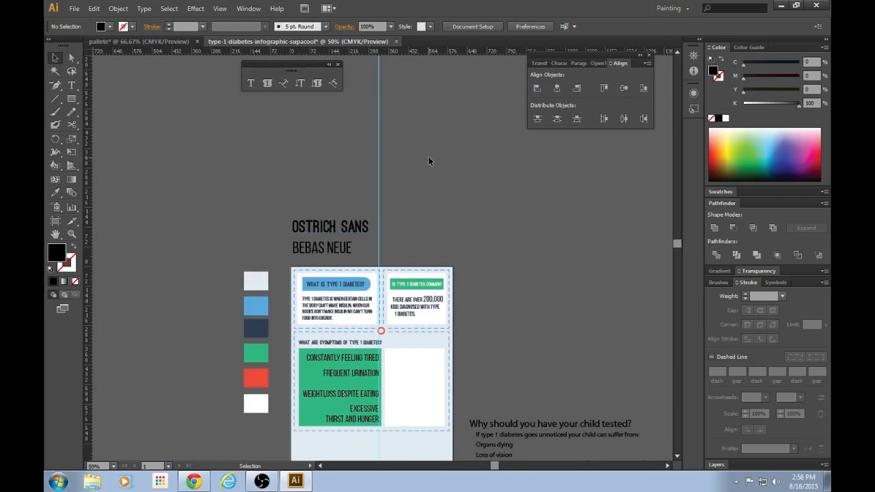
pyautogui.scroll(-5, 477, 224)
pyautogui.hotkey('ctrl', '+')
pyautogui.hotkey('ctrl', '+')
pyautogui.hotkey('ctrl', '+')
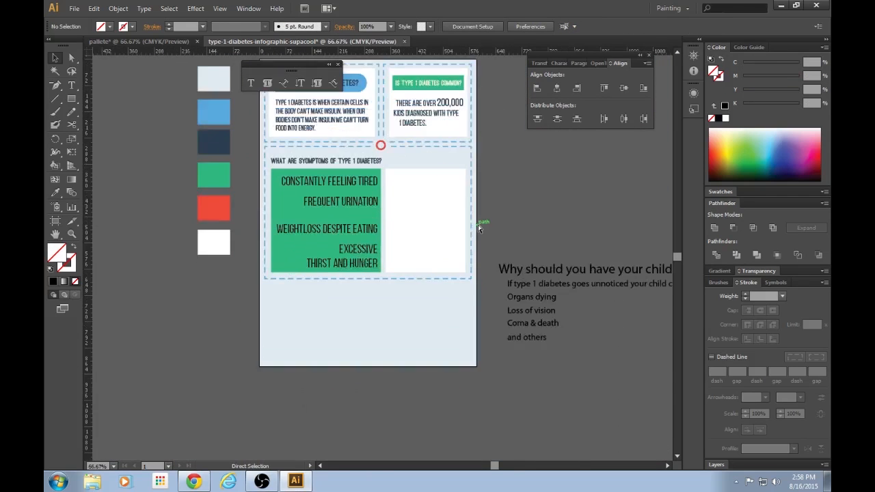
pyautogui.scroll(3, 477, 223)
# Lower "Weightloss despite eating" slightly and "Frequent urination" further to even out the line spacing
pyautogui.click(355, 272)
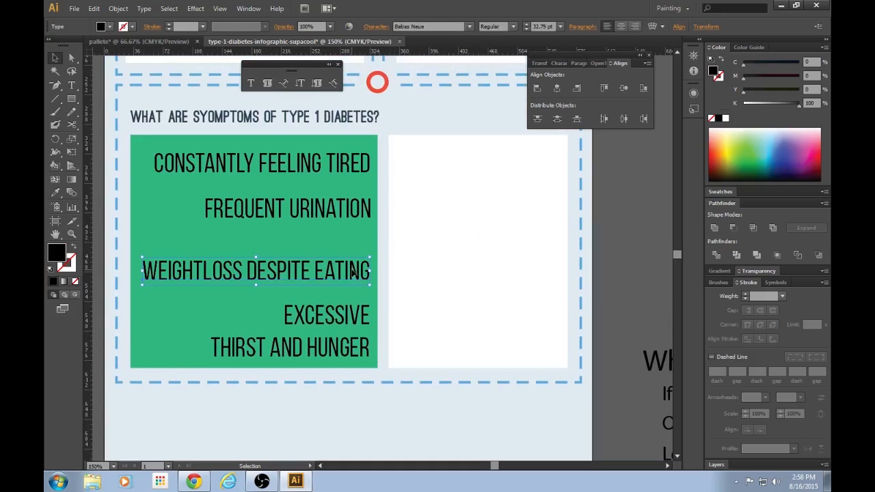
pyautogui.click(326, 208)
pyautogui.press('Down')
pyautogui.press('Down')
pyautogui.press('Down')
pyautogui.press('Down')
pyautogui.press('Down')
pyautogui.press('Down')
pyautogui.press('Down')
pyautogui.press('Down')
pyautogui.press('Down')
pyautogui.press('Down')
pyautogui.press('Down')
pyautogui.press('Down')
pyautogui.press('Down')
pyautogui.press('Down')
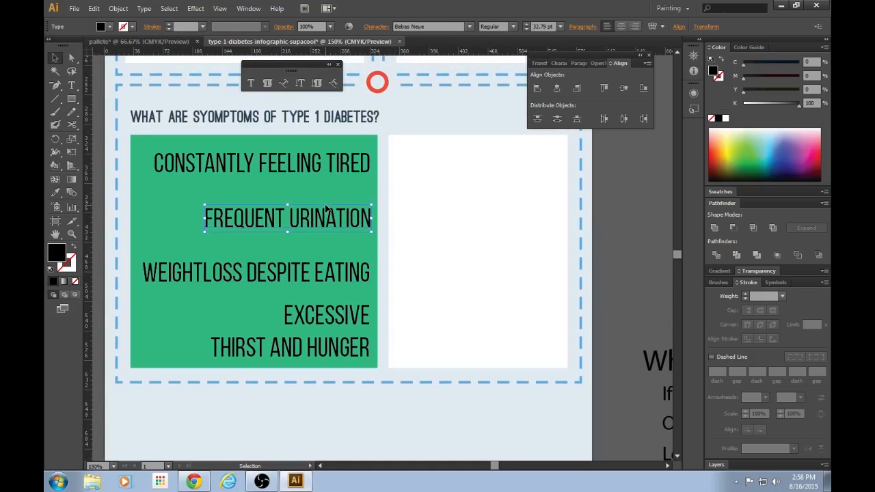
# Nudge "Constantly feeling tired" down slightly within the green rectangle
pyautogui.click(337, 162)
pyautogui.press('Down')
pyautogui.press('Down')
pyautogui.press('Down')
pyautogui.press('Down')
pyautogui.press('Down')
pyautogui.press('Down')
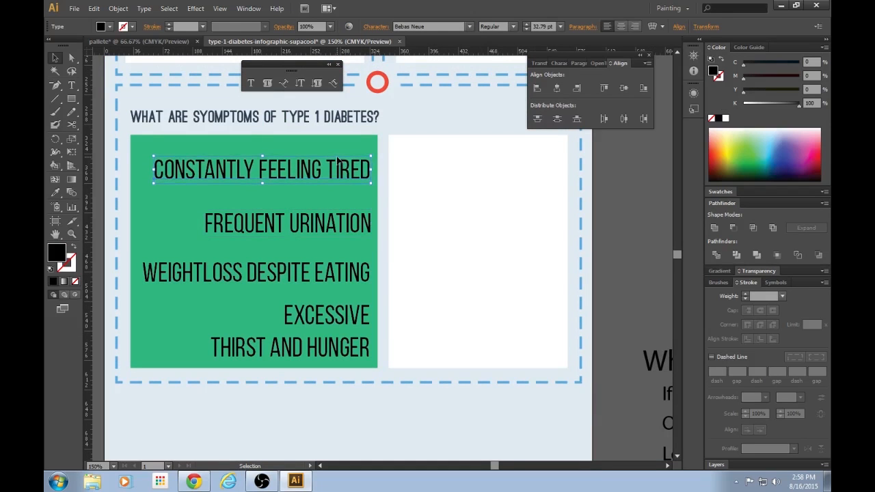
# Stretch the white rectangle's top edge upward to about the top of the symptoms heading
pyautogui.click(465, 181)
pyautogui.scroll(1, 477, 184)
pyautogui.moveTo(478, 171); pyautogui.dragTo(479, 145)
pyautogui.click(635, 207)
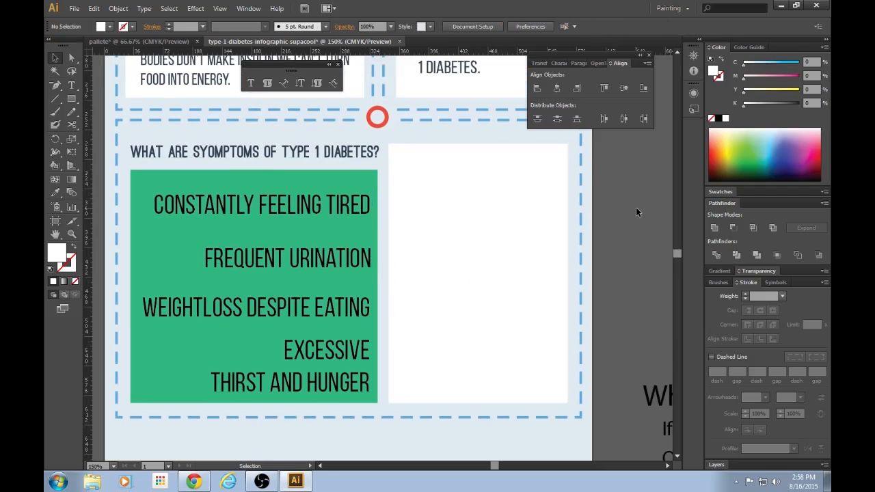
pyautogui.scroll(-1, 635, 207)
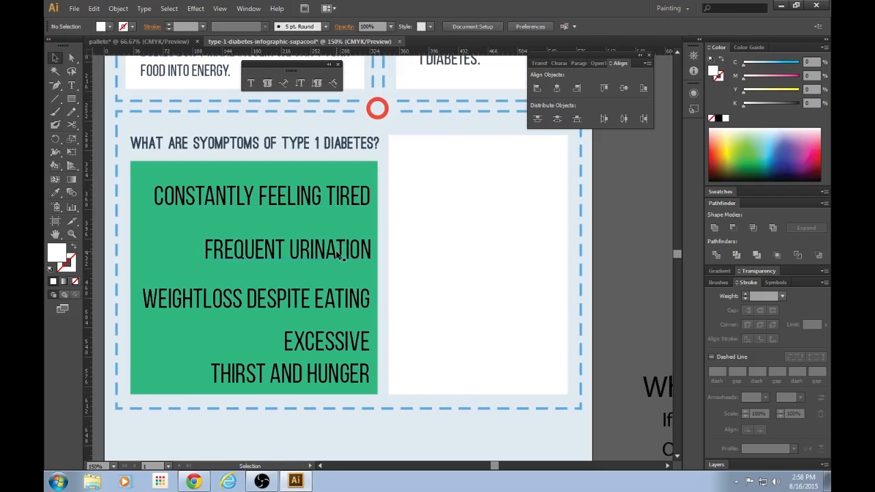
pyautogui.scroll(-2, 340, 209)
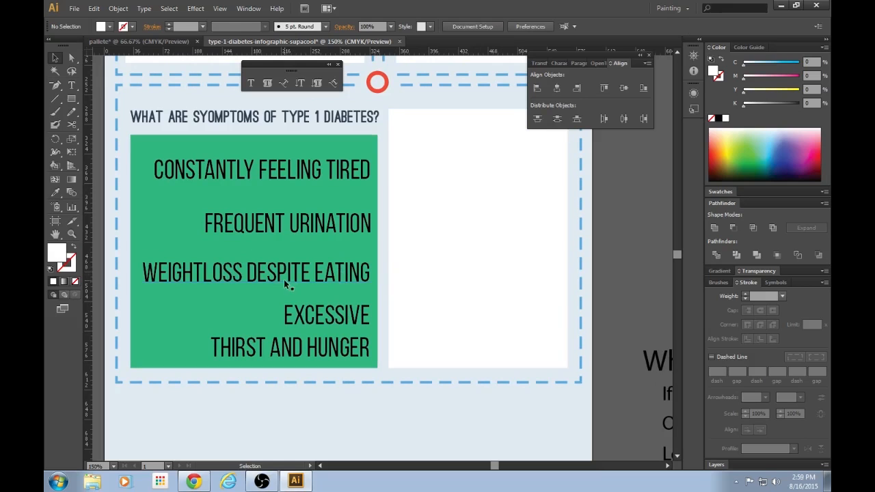
# Lower "Excessive thirst and hunger" slightly and raise "Constantly feeling tired" towards the top of the green rectangle
pyautogui.click(359, 304)
pyautogui.moveTo(364, 309); pyautogui.dragTo(364, 313)
pyautogui.scroll(3, 366, 313)
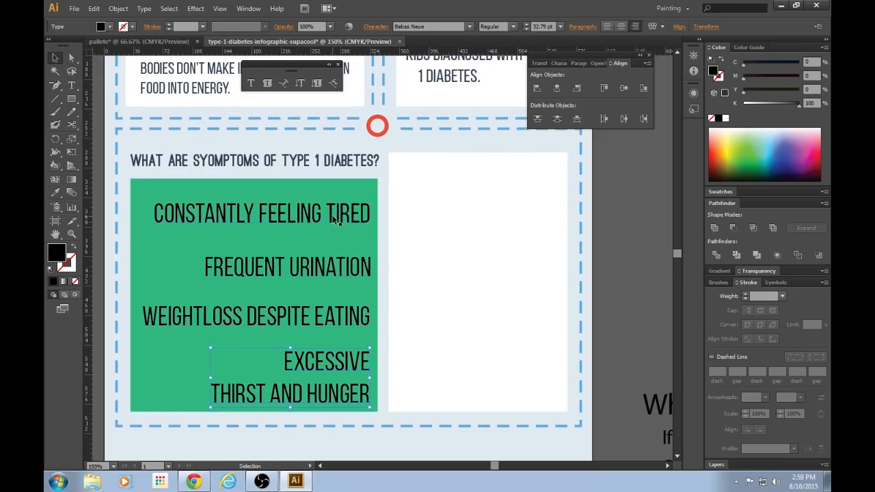
pyautogui.click(333, 215)
pyautogui.press('Up')
pyautogui.press('Up')
pyautogui.press('Up')
pyautogui.press('Up')
pyautogui.press('Up')
pyautogui.press('Up')
pyautogui.press('Up')
pyautogui.press('Up')
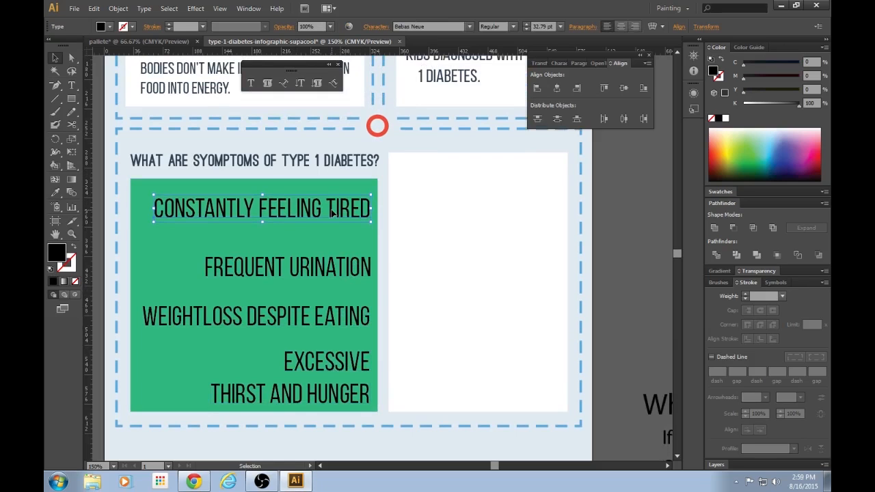
# Raise "Frequent urination" and "Weightloss despite eating" to balance the gaps between the symptom lines
pyautogui.click(333, 269)
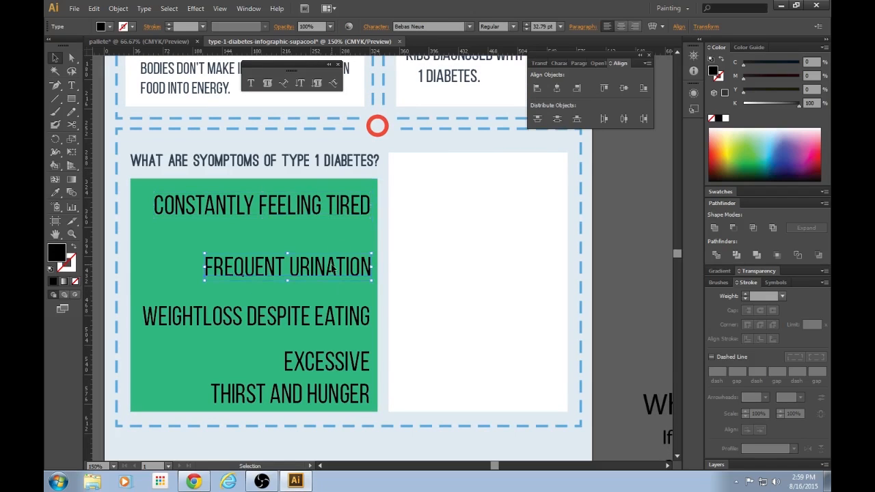
pyautogui.moveTo(332, 268); pyautogui.dragTo(333, 256)
pyautogui.moveTo(342, 324); pyautogui.dragTo(347, 309)
pyautogui.click(614, 273)
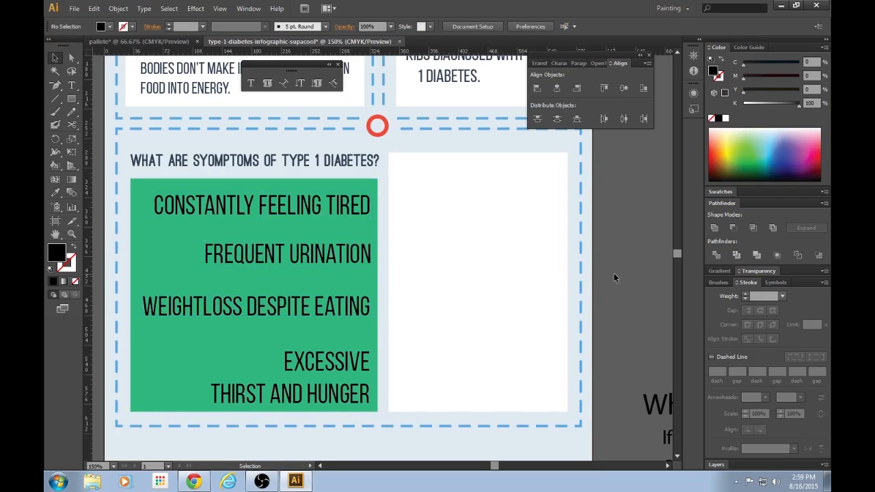
pyautogui.scroll(-1, 614, 273)
pyautogui.moveTo(318, 278); pyautogui.dragTo(318, 282)
pyautogui.click(611, 255)
# Draw a black spacer rectangle about 25 by 35 pt and use it to even out the gaps between the symptom lines
pyautogui.press('m')
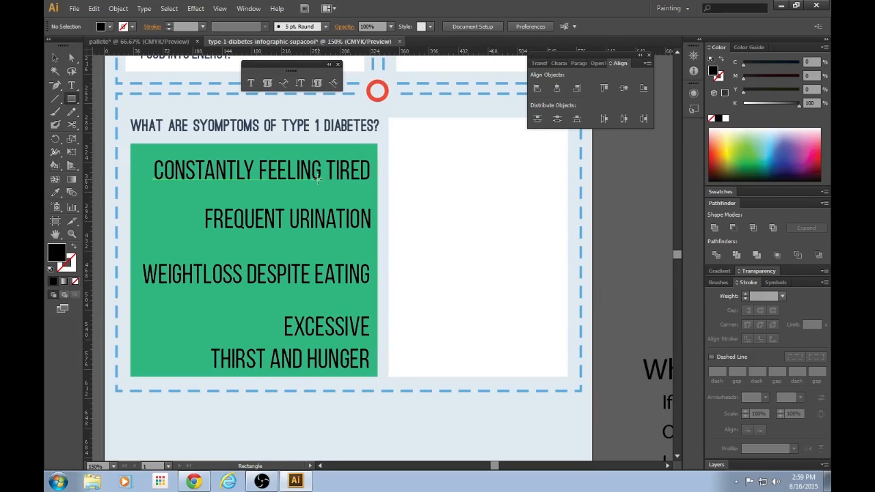
pyautogui.moveTo(318, 179); pyautogui.dragTo(337, 271)
pyautogui.press('v')
pyautogui.moveTo(332, 231); pyautogui.dragTo(331, 288)
pyautogui.moveTo(337, 326); pyautogui.dragTo(338, 323)
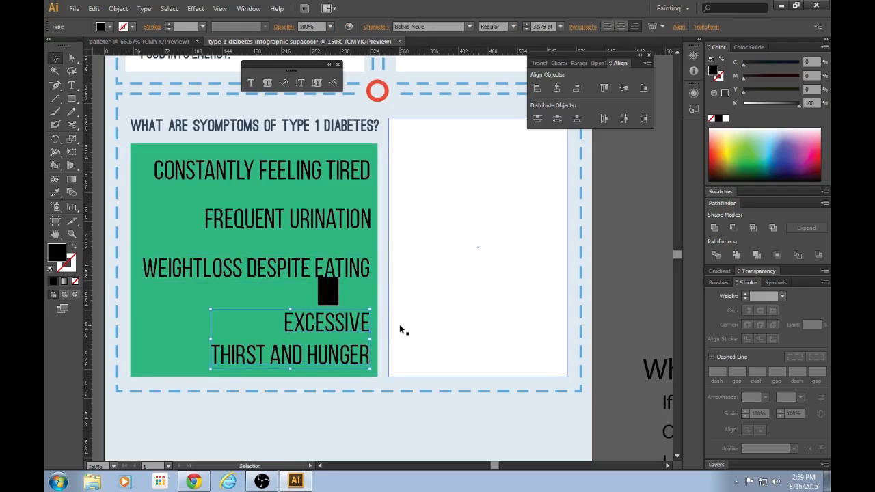
# Delete the black spacer rectangle and nudge "Weightloss despite eating" and "Frequent urination" down slightly
pyautogui.click(326, 294)
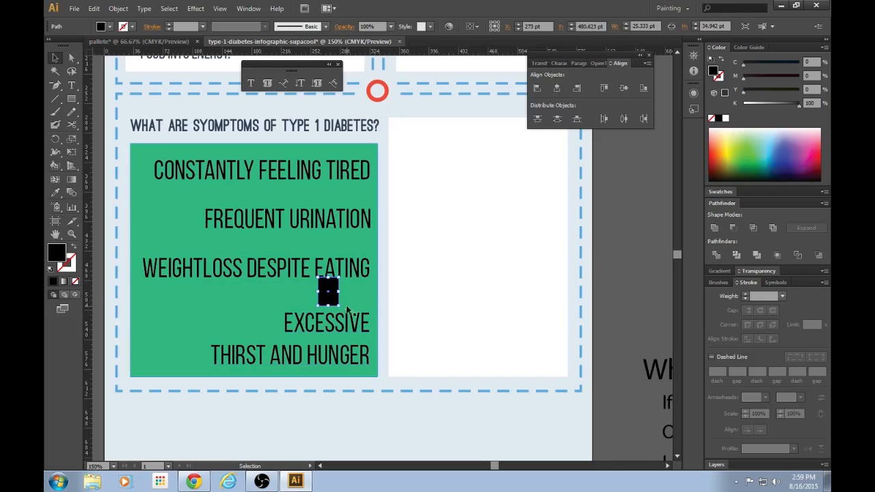
pyautogui.press('Delete')
pyautogui.click(347, 277)
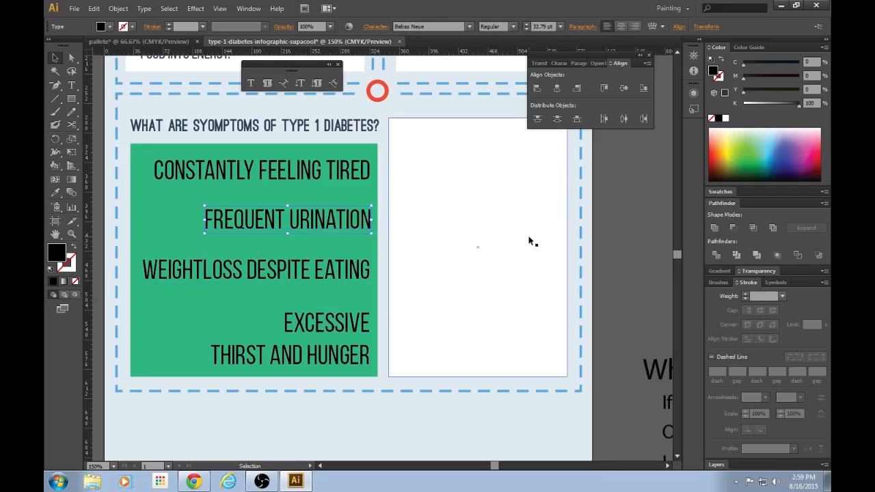
pyautogui.click(618, 241)
pyautogui.scroll(1, 619, 240)
pyautogui.scroll(-1, 618, 241)
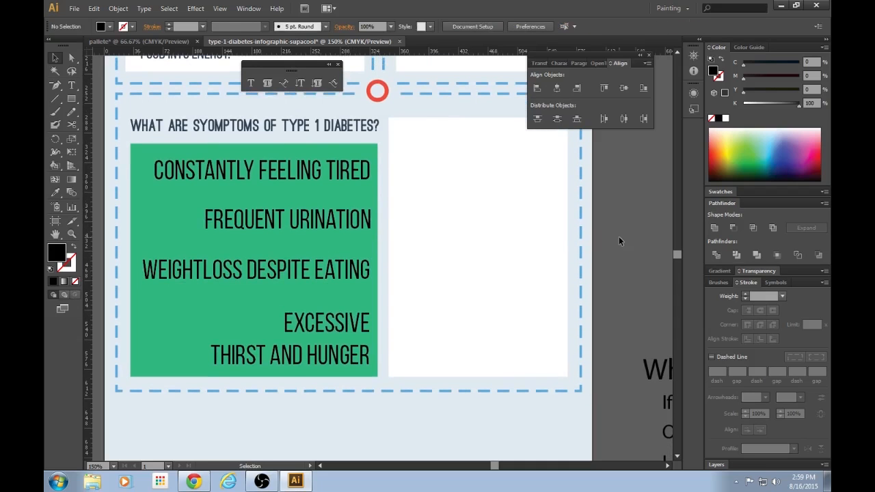
# Draw a bar about 539 by 7 pt across both panels below "Constantly feeling tired" and fill it with the light blue background colour
pyautogui.press('m')
pyautogui.moveTo(124, 185); pyautogui.dragTo(567, 193)
pyautogui.press('i')
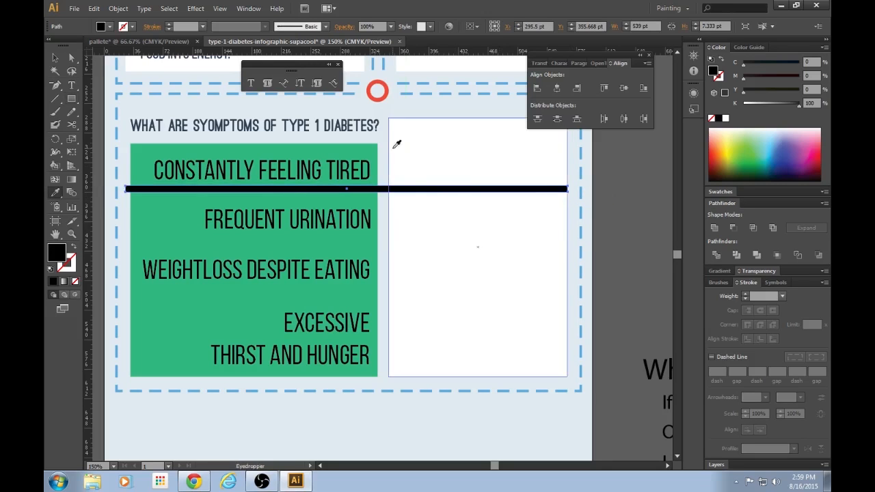
pyautogui.click(398, 105)
pyautogui.press('v')
pyautogui.click(622, 197)
# Copy the light blue divider bar into the gaps below "Frequent urination" and "Weightloss despite eating"
pyautogui.click(275, 190)
pyautogui.moveTo(274, 190); pyautogui.dragTo(274, 297)
pyautogui.click(630, 227)
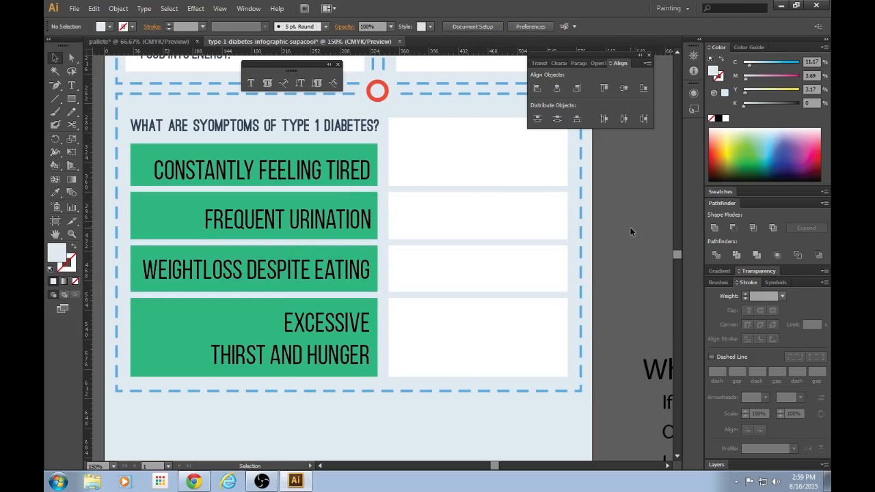
# Move the divider bar above "Excessive thirst and hunger" down slightly and nudge that text down to sit within its green box
pyautogui.scroll(-1, 622, 229)
pyautogui.moveTo(399, 282); pyautogui.dragTo(399, 292)
pyautogui.click(351, 308)
pyautogui.press('Down')
pyautogui.press('Down')
pyautogui.press('Down')
pyautogui.press('Down')
pyautogui.press('Down')
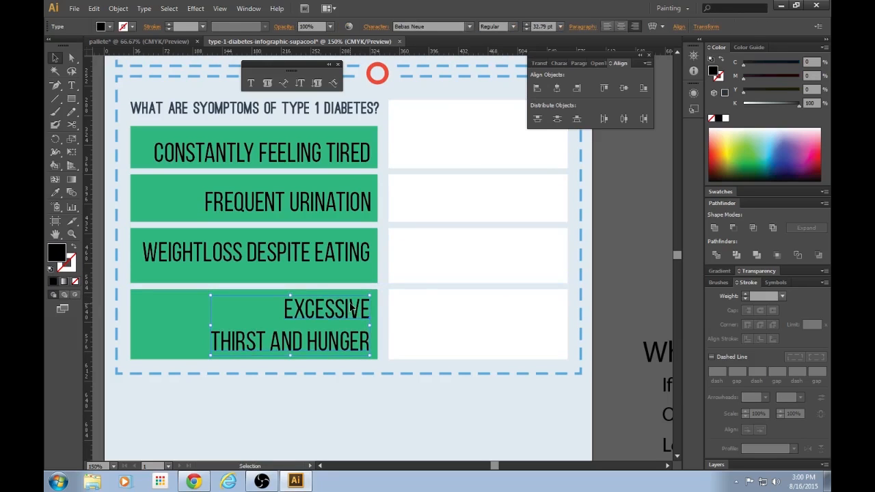
pyautogui.click(608, 251)
pyautogui.scroll(1, 478, 274)
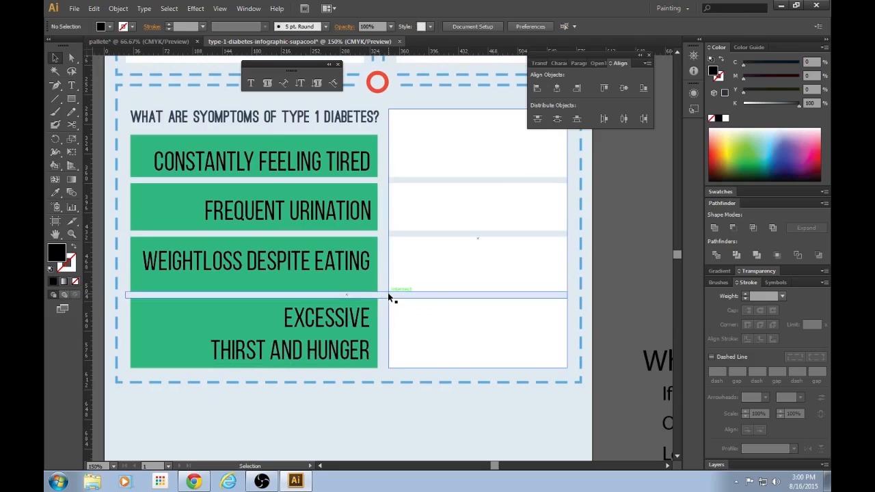
# Centre the text vertically in its green boxes by lowering "Weightloss despite eating" and raising "Frequent urination" and "Constantly feeling tired"
pyautogui.moveTo(349, 262); pyautogui.dragTo(349, 267)
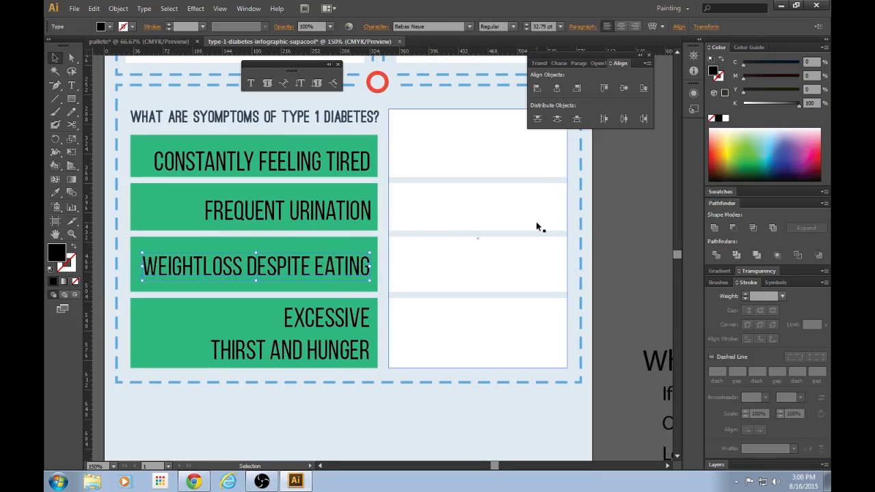
pyautogui.moveTo(341, 214); pyautogui.dragTo(342, 211)
pyautogui.moveTo(340, 167); pyautogui.dragTo(340, 162)
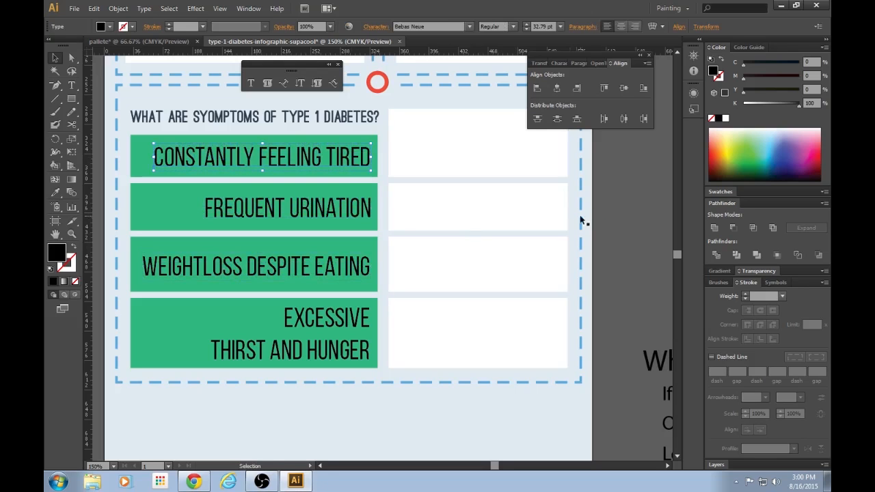
# Recolour all four symptom texts white, sampling the colour from the white panel
pyautogui.keyDown('shift'); pyautogui.click(311, 213); pyautogui.keyUp('shift')
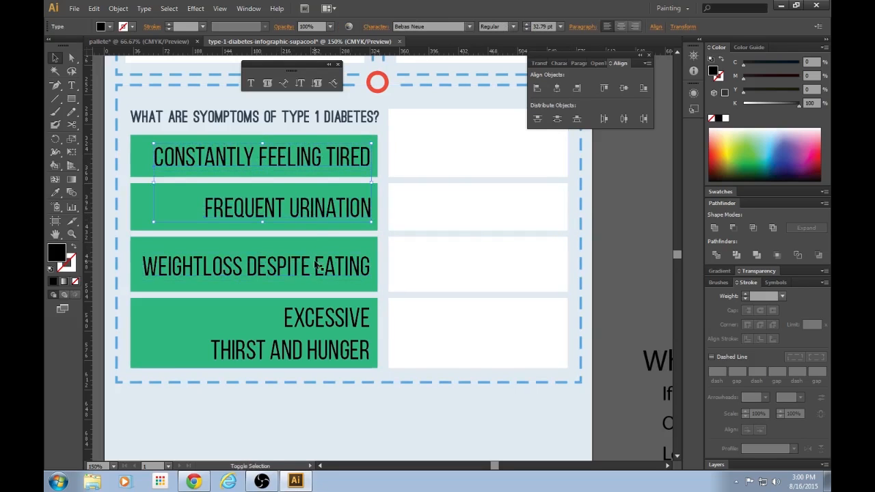
pyautogui.keyDown('shift'); pyautogui.click(321, 319); pyautogui.keyUp('shift')
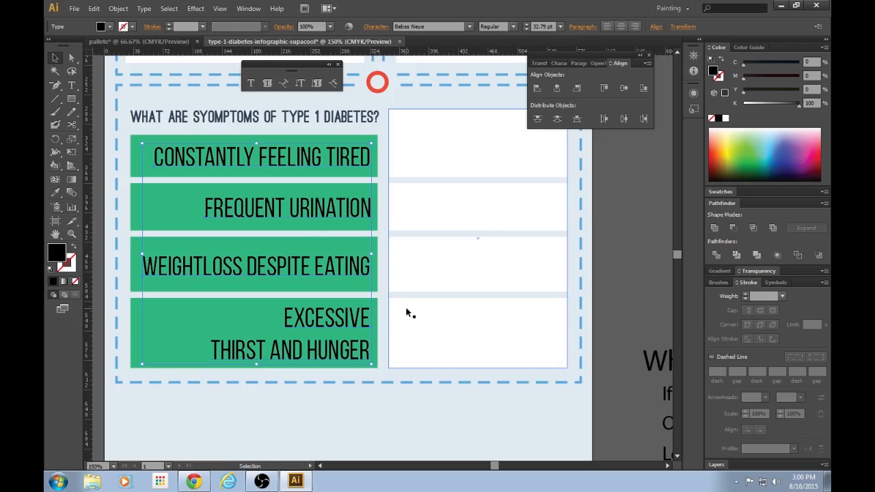
pyautogui.press('i')
pyautogui.click(516, 248)
pyautogui.press('v')
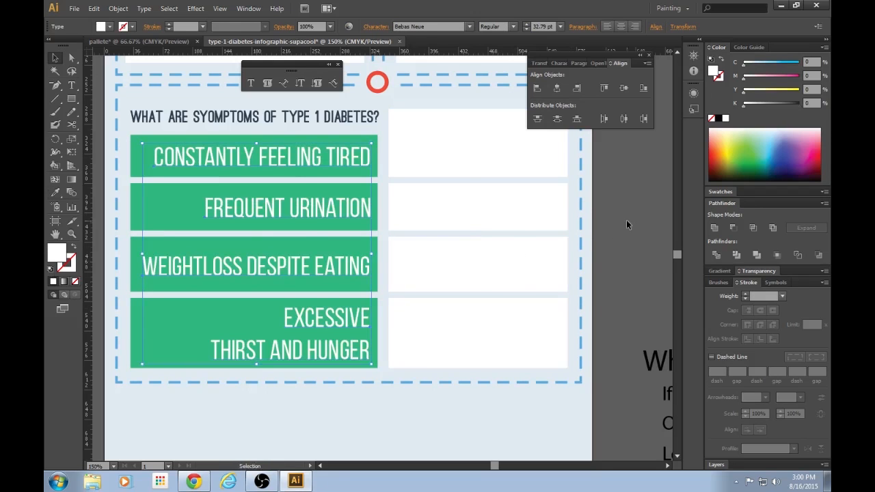
pyautogui.click(622, 233)
pyautogui.scroll(2, 621, 231)
pyautogui.scroll(-1, 621, 231)
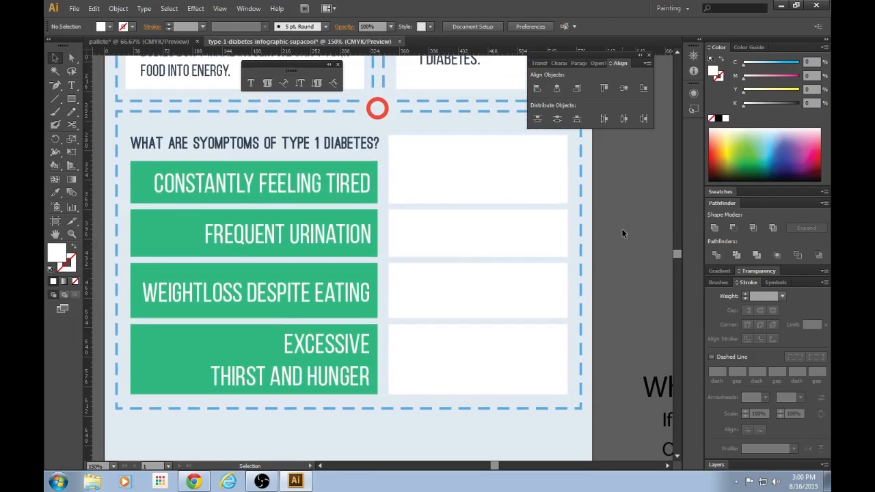
pyautogui.click(297, 185)
pyautogui.click(305, 237)
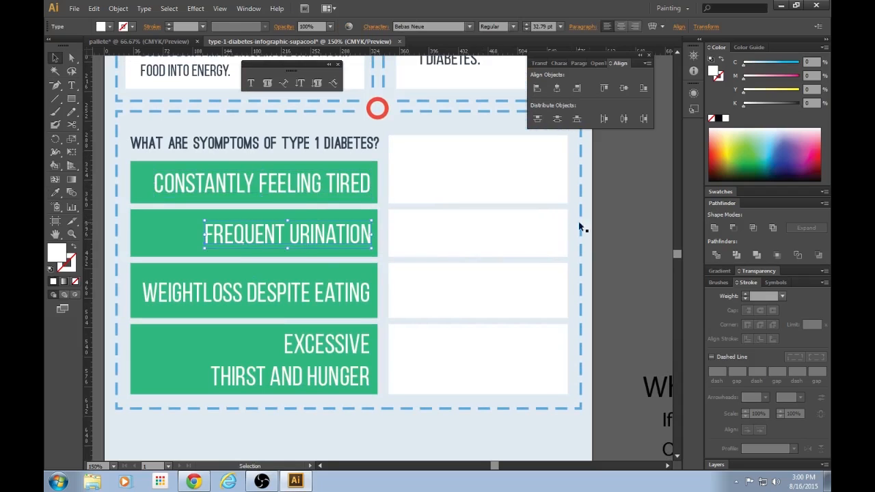
pyautogui.click(603, 220)
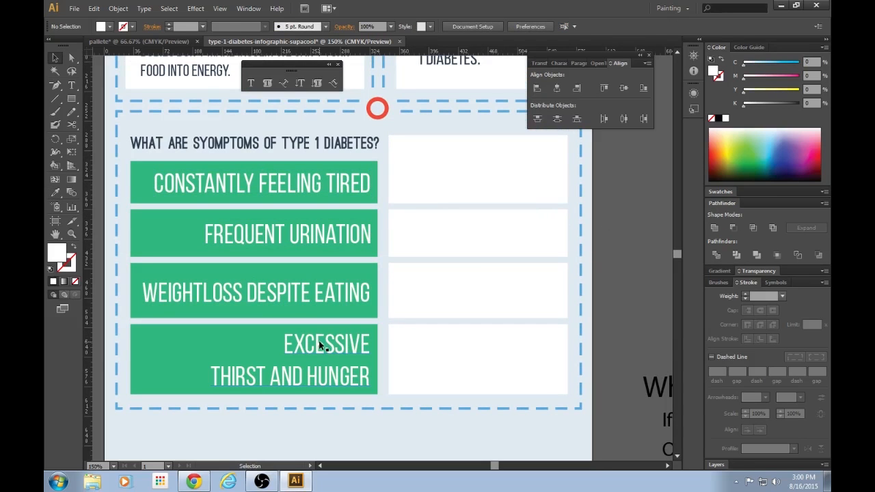
pyautogui.hotkey('ctrl', '-')
pyautogui.hotkey('ctrl', '-')
pyautogui.hotkey('ctrl', '+')
pyautogui.hotkey('ctrl', '+')
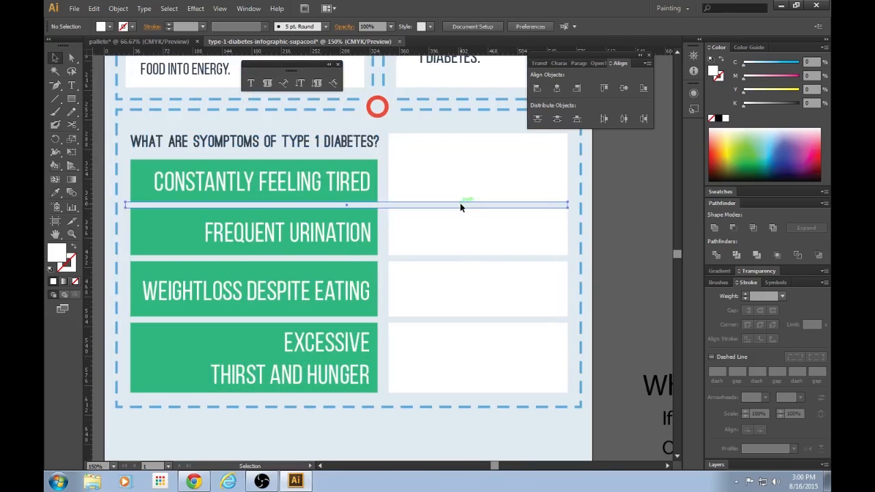
pyautogui.click(460, 207)
pyautogui.click(636, 231)
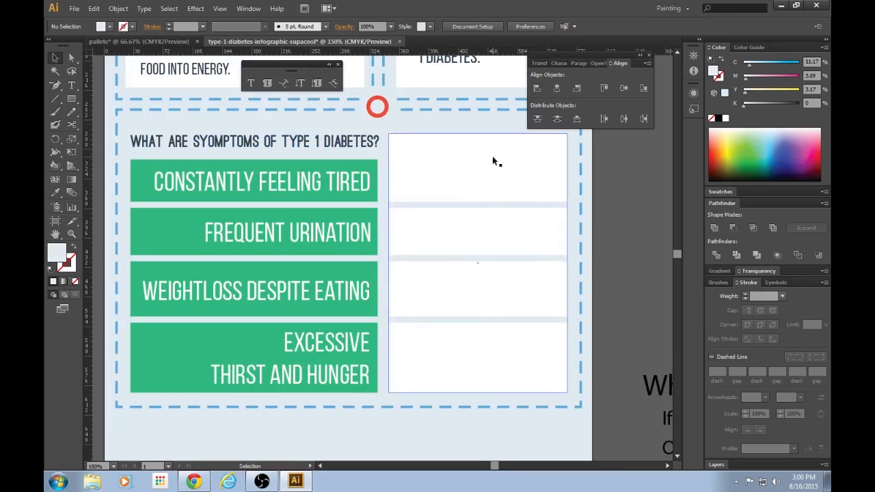
pyautogui.scroll(2, 614, 218)
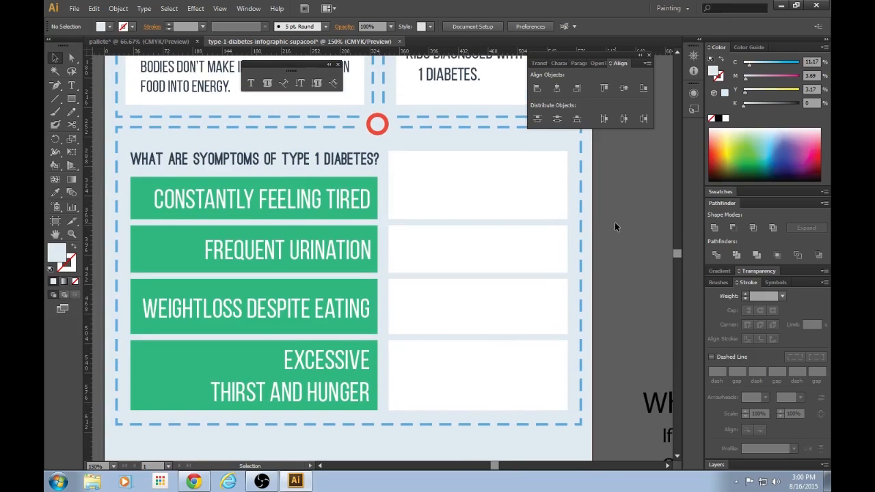
pyautogui.scroll(-3, 614, 218)
# Duplicate the light blue divider bar below "Constantly feeling tired", turn the copy vertical and place it between the green and white panels
pyautogui.click(497, 197)
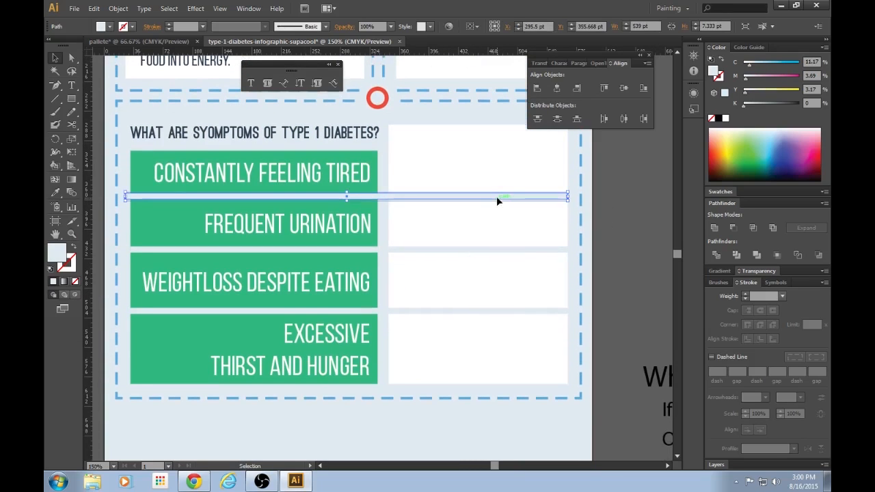
pyautogui.press('a')
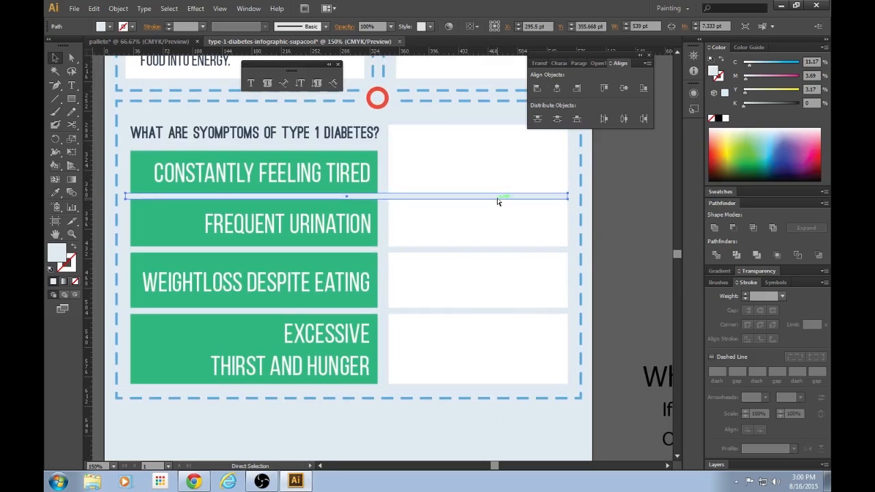
pyautogui.hotkey('ctrl', 'c')
pyautogui.hotkey('ctrl', 'v')
pyautogui.moveTo(607, 253); pyautogui.dragTo(390, 410)
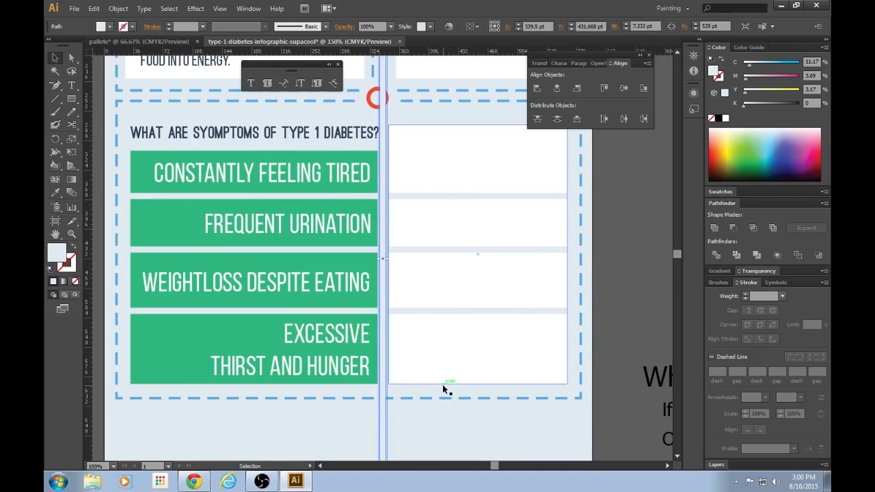
pyautogui.hotkey('ctrl', '-')
pyautogui.hotkey('ctrl', '=')
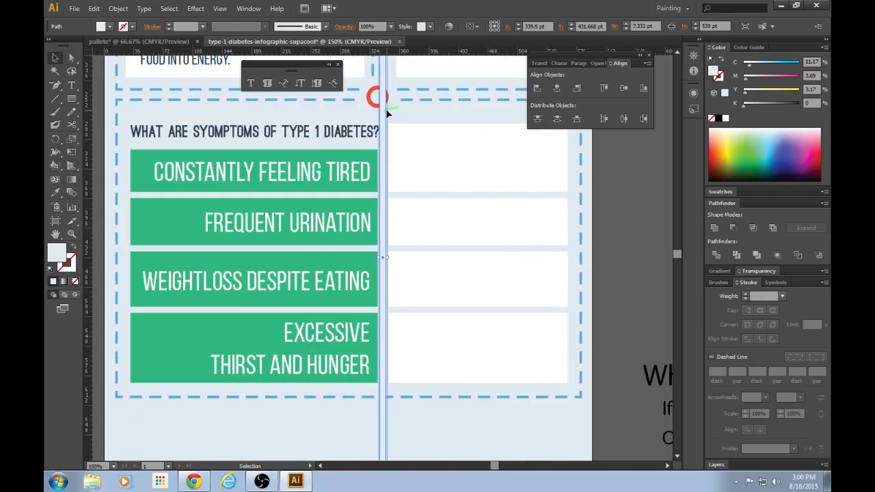
# Shorten the vertical divider bar to the symptoms section's height and move it into the white panel to form two columns
pyautogui.scroll(2, 388, 114)
pyautogui.moveTo(383, 97); pyautogui.dragTo(383, 181)
pyautogui.moveTo(382, 231); pyautogui.dragTo(491, 229)
pyautogui.click(643, 215)
pyautogui.scroll(-2, 643, 218)
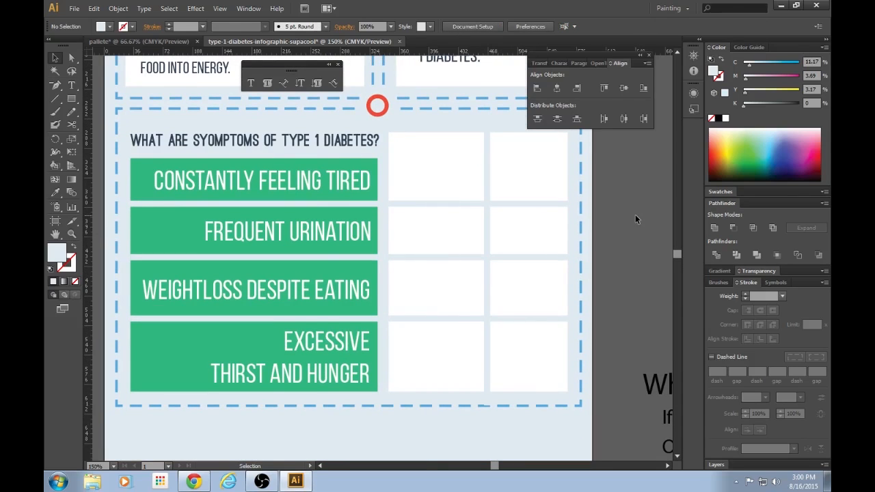
# Move the divider bar between "Frequent urination" and "Weightloss despite eating" down slightly to even out the row heights
pyautogui.scroll(-1, 635, 216)
pyautogui.hotkey('ctrl', '+')
pyautogui.moveTo(389, 233); pyautogui.dragTo(382, 236)
pyautogui.hotkey('ctrl', '-')
pyautogui.hotkey('ctrl', '-')
pyautogui.click(561, 213)
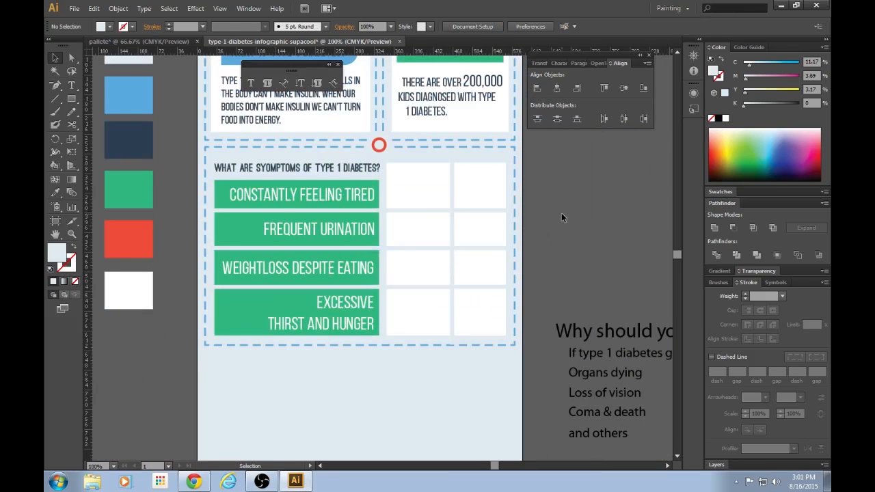
# Shift the vertical divider bar in the white panel slightly to the right
pyautogui.hotkey('ctrl', '+')
pyautogui.moveTo(485, 217); pyautogui.dragTo(492, 217)
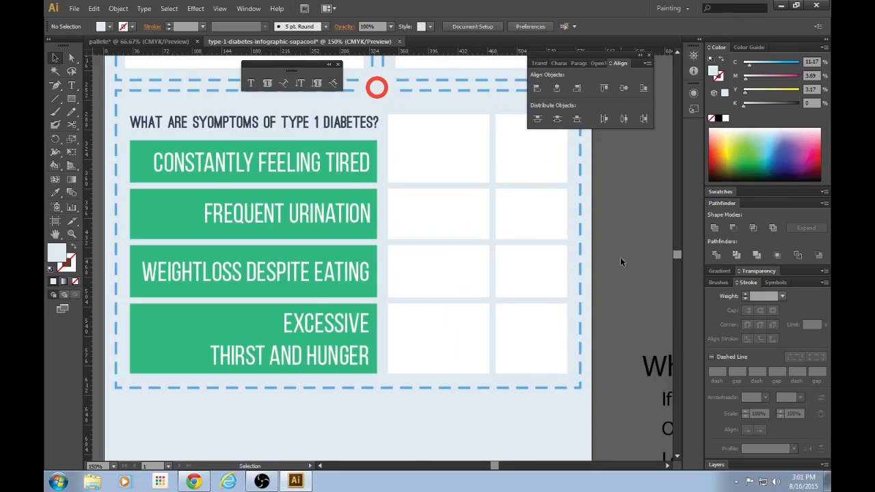
pyautogui.hotkey('ctrl', '-')
pyautogui.hotkey('ctrl', '+')
pyautogui.scroll(1, 615, 258)
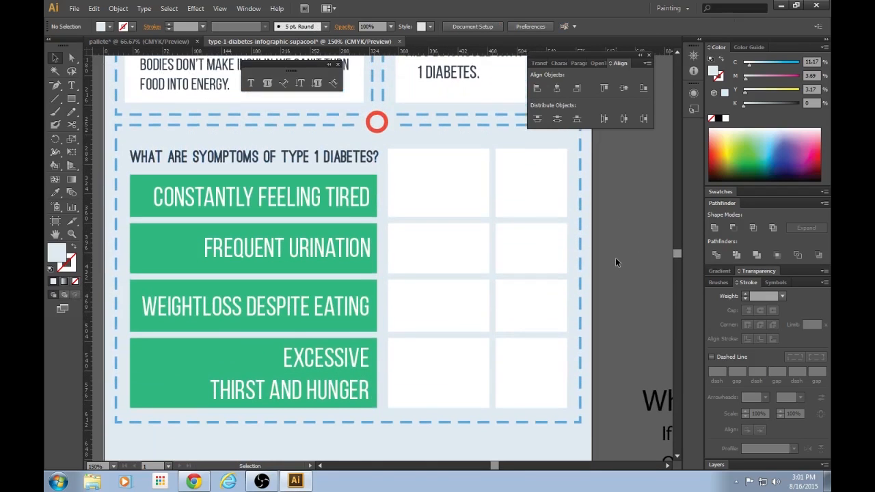
pyautogui.scroll(-1, 615, 263)
pyautogui.click(227, 187)
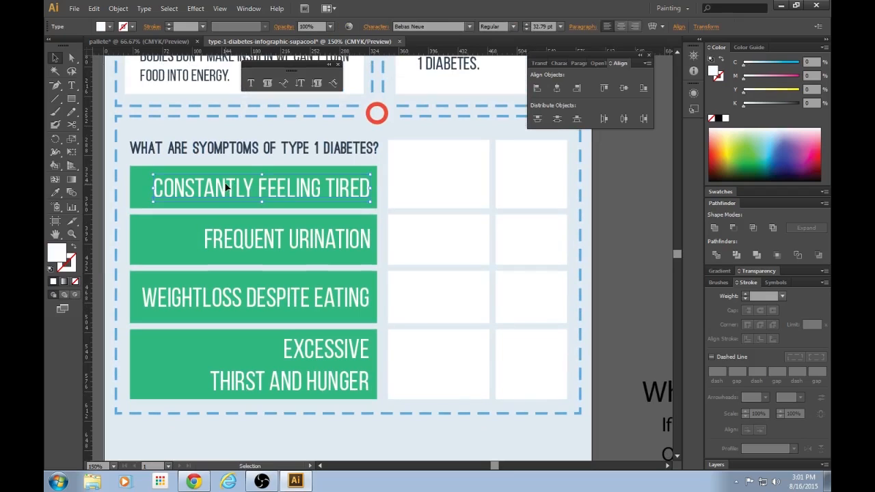
pyautogui.click(415, 183)
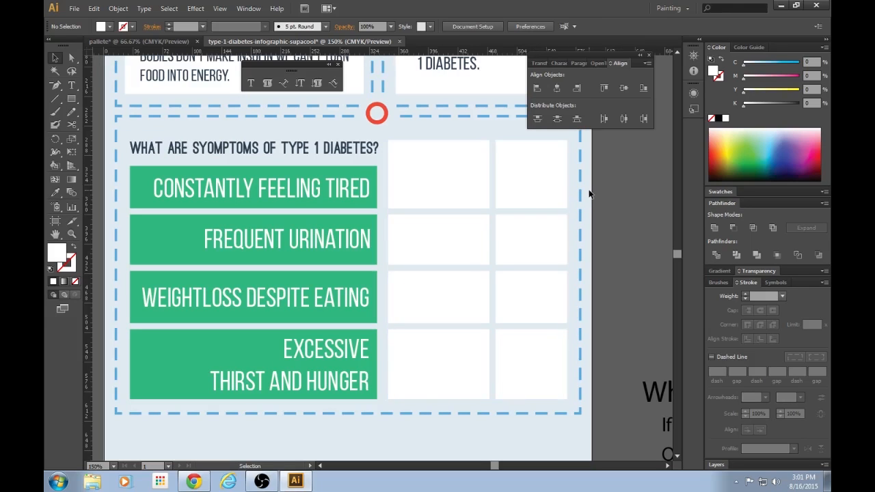
pyautogui.click(351, 149)
pyautogui.click(639, 178)
# Extend the white panel's top edge up slightly and raise the symptoms heading to line up with it
pyautogui.click(487, 147)
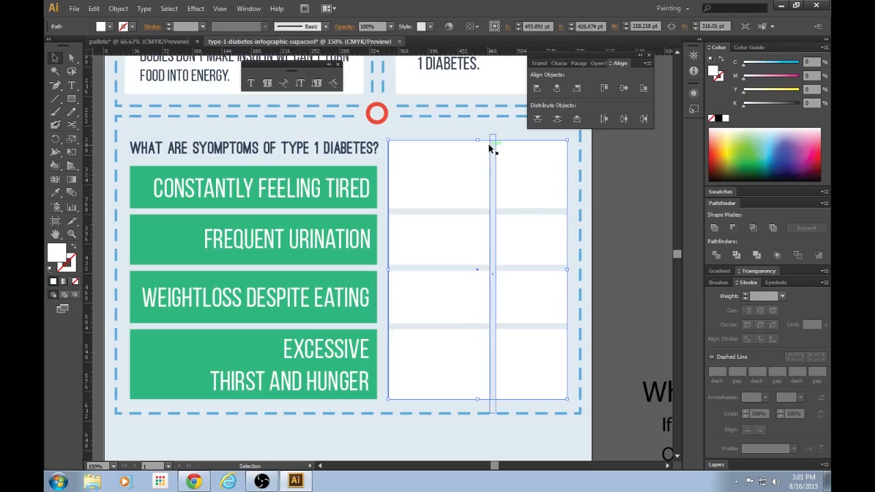
pyautogui.moveTo(477, 142); pyautogui.dragTo(479, 136)
pyautogui.click(611, 183)
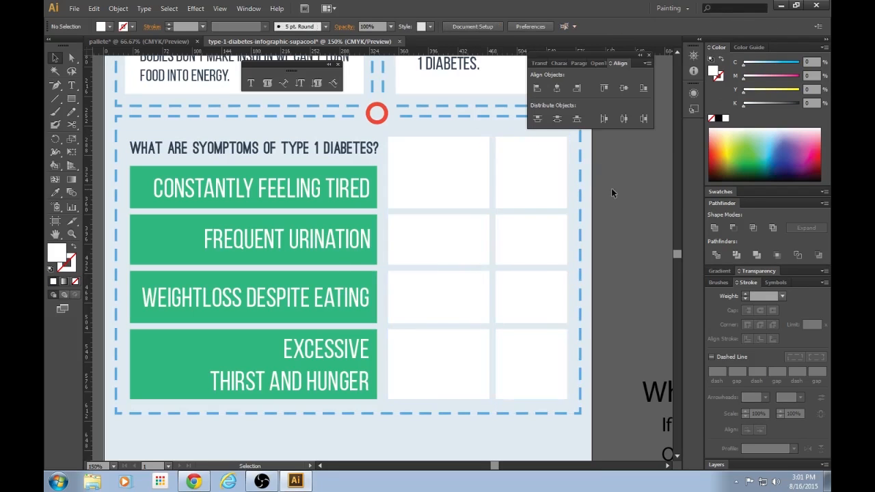
pyautogui.doubleClick(345, 147)
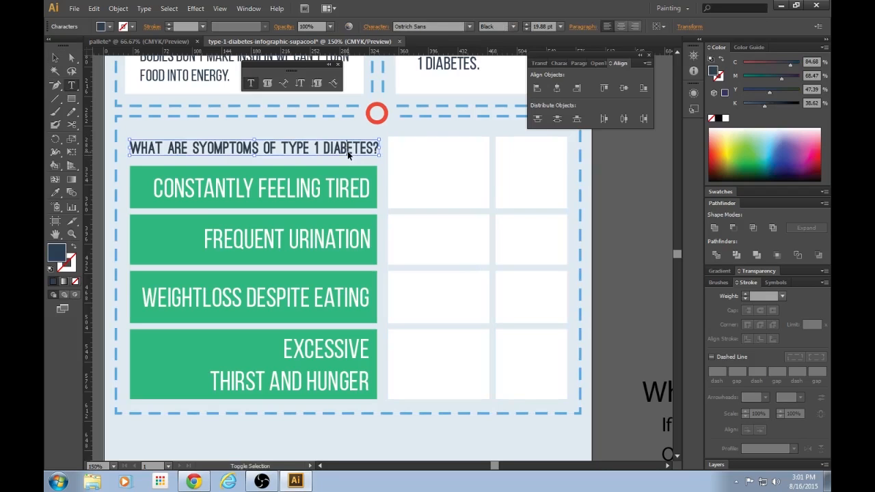
pyautogui.press('Escape')
pyautogui.moveTo(348, 149); pyautogui.dragTo(349, 144)
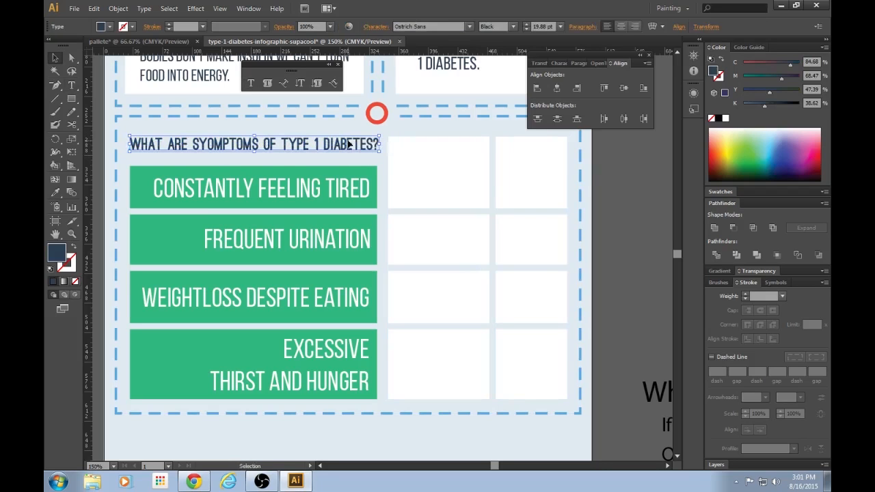
pyautogui.click(642, 180)
# Widen the green symptoms panel slightly to the right to narrow its gap to the white panel
pyautogui.hotkey('ctrl', '-')
pyautogui.hotkey('ctrl', '-')
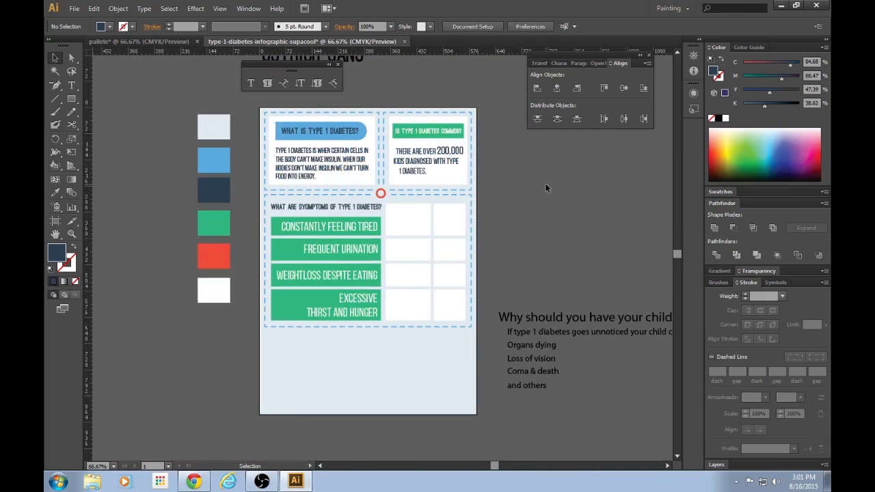
pyautogui.scroll(-3, 546, 184)
pyautogui.hotkey('ctrl', '+')
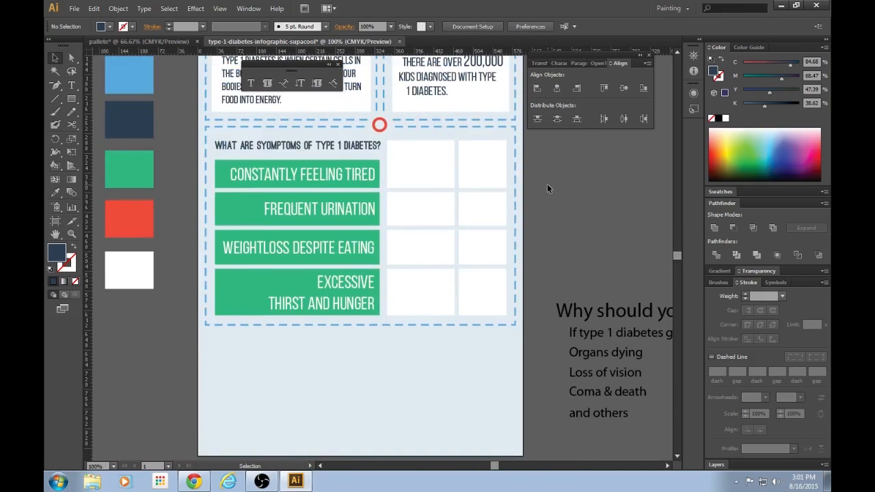
pyautogui.hotkey('ctrl', '+')
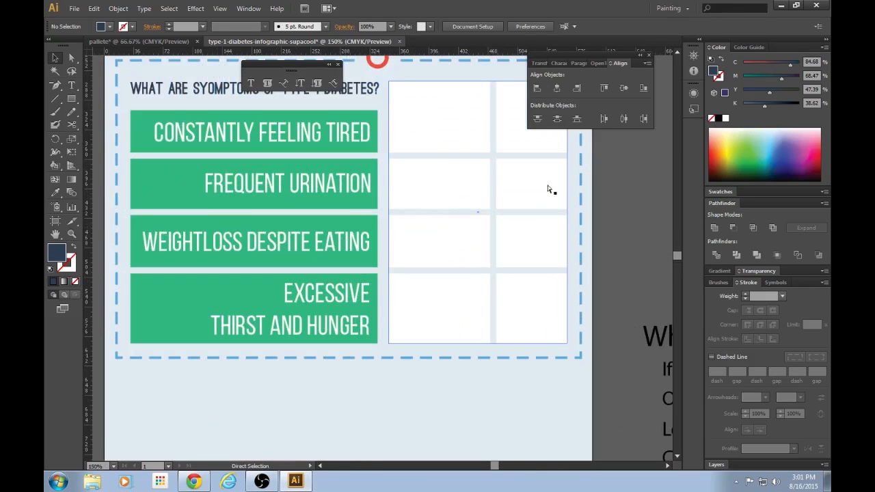
pyautogui.click(375, 181)
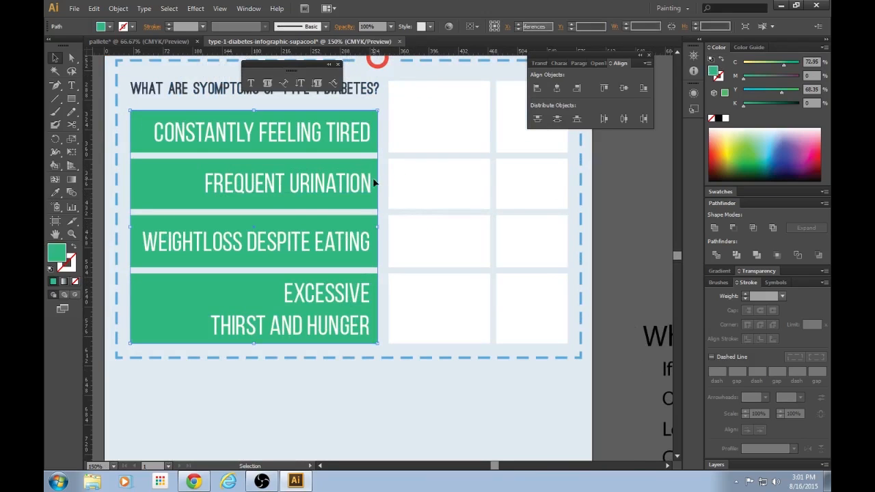
pyautogui.moveTo(380, 226); pyautogui.dragTo(383, 226)
pyautogui.click(614, 203)
pyautogui.hotkey('ctrl', '-')
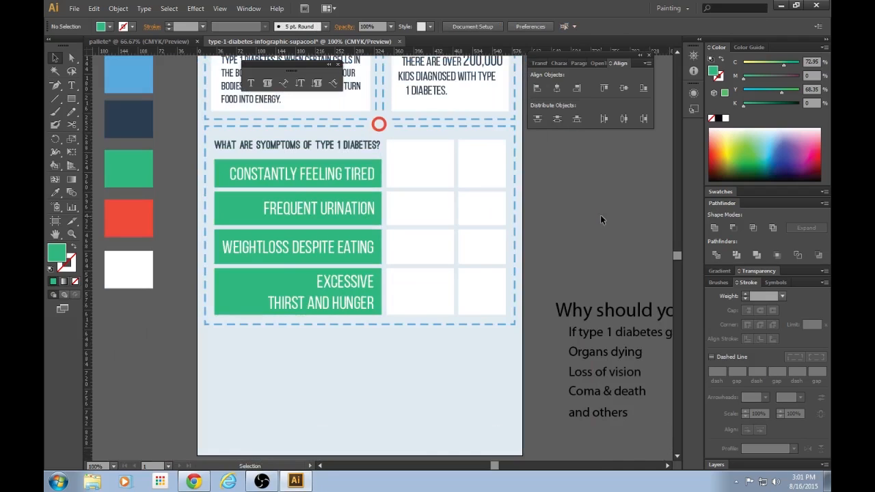
pyautogui.hotkey('ctrl', '+')
pyautogui.scroll(2, 225, 179)
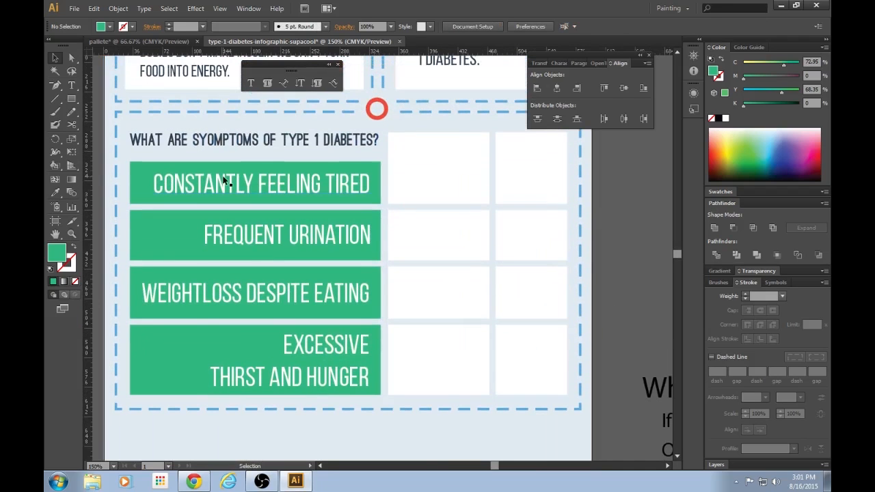
pyautogui.moveTo(494, 466); pyautogui.dragTo(504, 467)
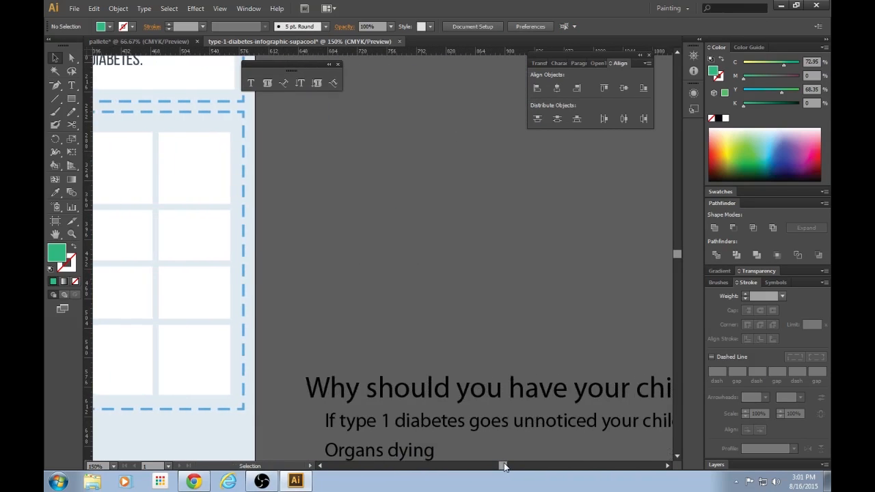
pyautogui.hotkey('ctrl', '+')
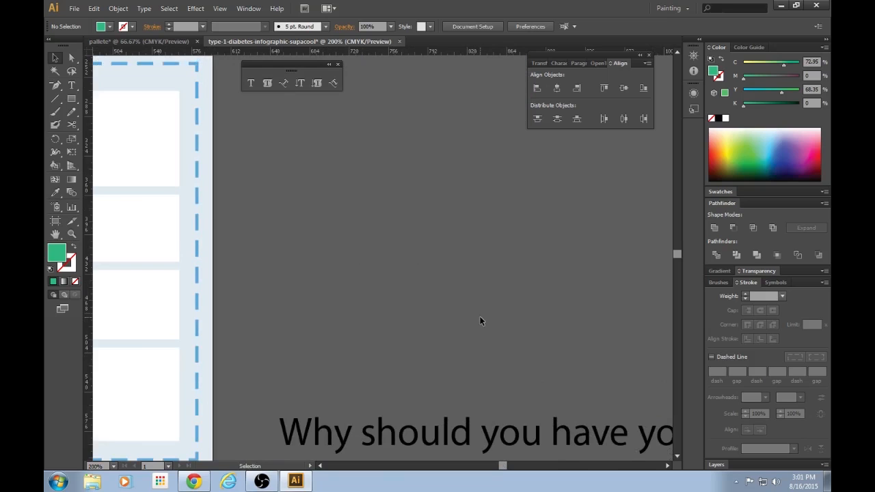
# Draw a green rectangle about 136 by 47.5 pt on the empty canvas beside the artboard
pyautogui.press('\\')
pyautogui.press('v')
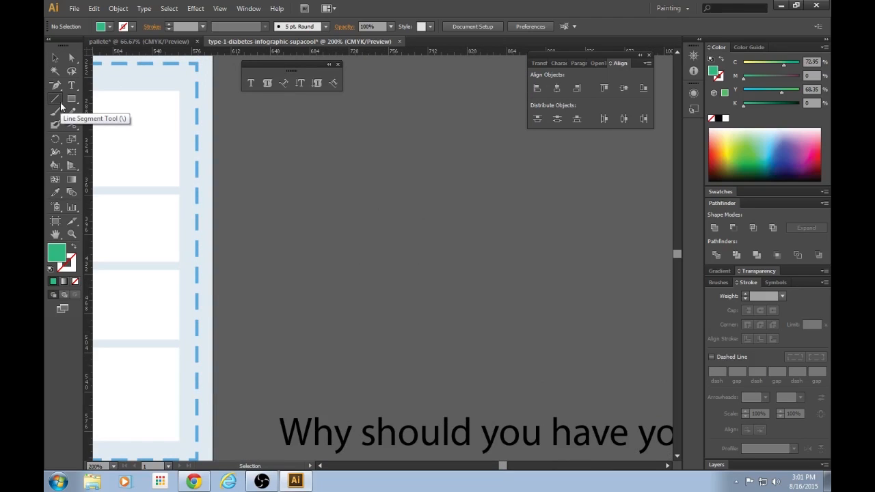
pyautogui.click(60, 103)
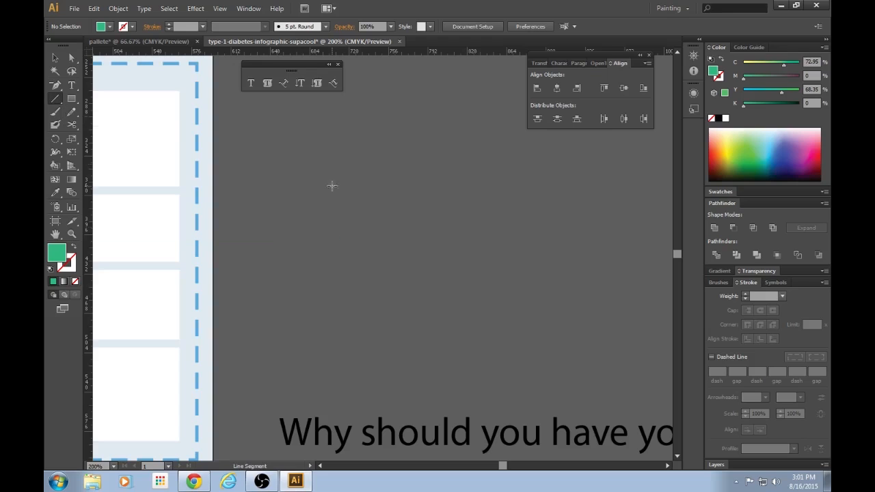
pyautogui.press('m')
pyautogui.moveTo(335, 182); pyautogui.dragTo(483, 233)
pyautogui.press('v')
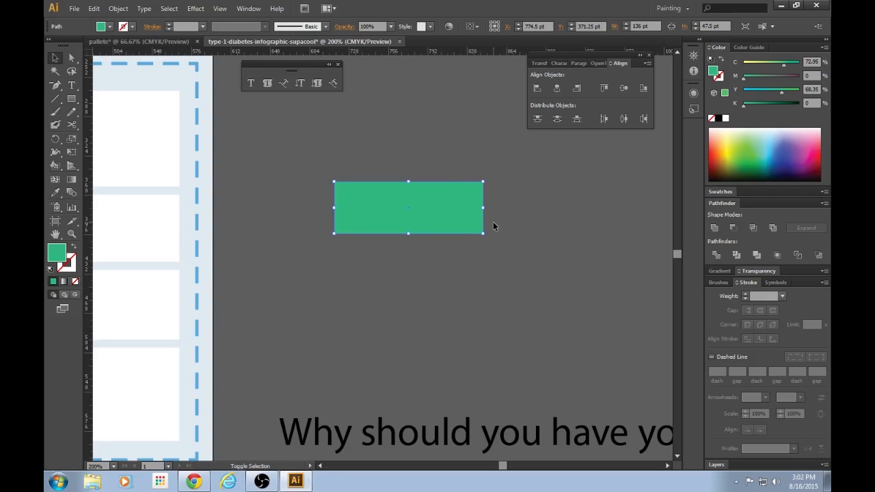
# Turn the rectangle's green fill into an outline with no fill and a 3 pt stroke
pyautogui.hotkey('shift', 'x')
pyautogui.click(745, 293)
pyautogui.click(745, 293)
pyautogui.click(558, 269)
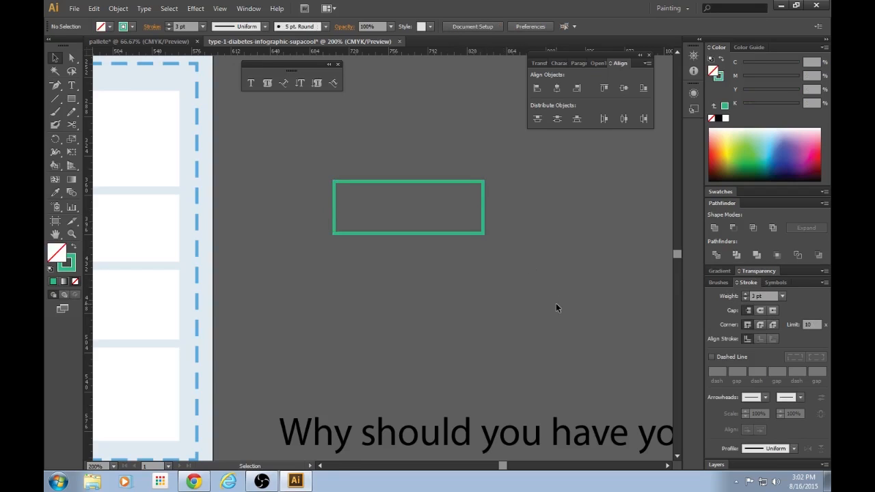
# Add two matching vertical legs extending down from the rectangle's lower corners
pyautogui.scroll(1, 556, 307)
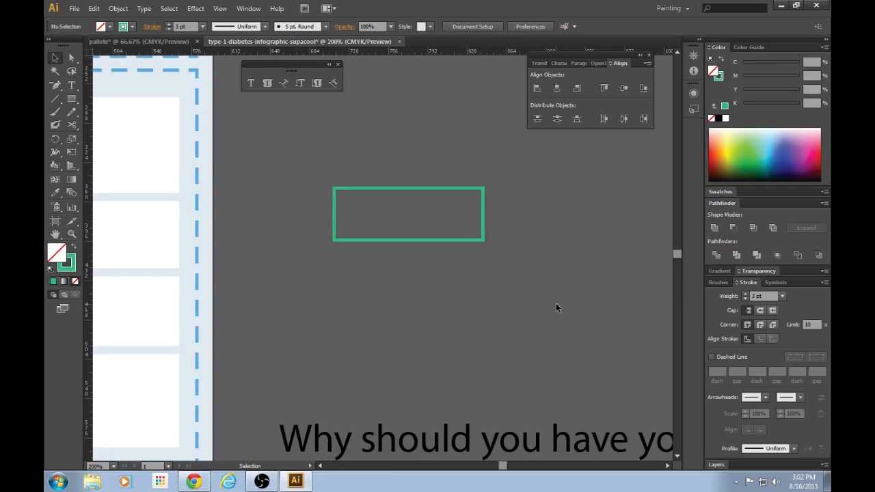
pyautogui.press('\\')
pyautogui.moveTo(483, 240); pyautogui.dragTo(482, 283)
pyautogui.moveTo(333, 239); pyautogui.dragTo(334, 276)
pyautogui.press('v')
pyautogui.click(484, 285)
pyautogui.moveTo(367, 49); pyautogui.dragTo(392, 277)
pyautogui.press('Delete')
pyautogui.click(482, 257)
pyautogui.press('Delete')
pyautogui.moveTo(333, 258); pyautogui.dragTo(482, 258)
pyautogui.click(546, 281)
# Draw a narrower outlined rectangle about 124 pt wide on top of the first one and reduce its height from the top
pyautogui.scroll(4, 546, 281)
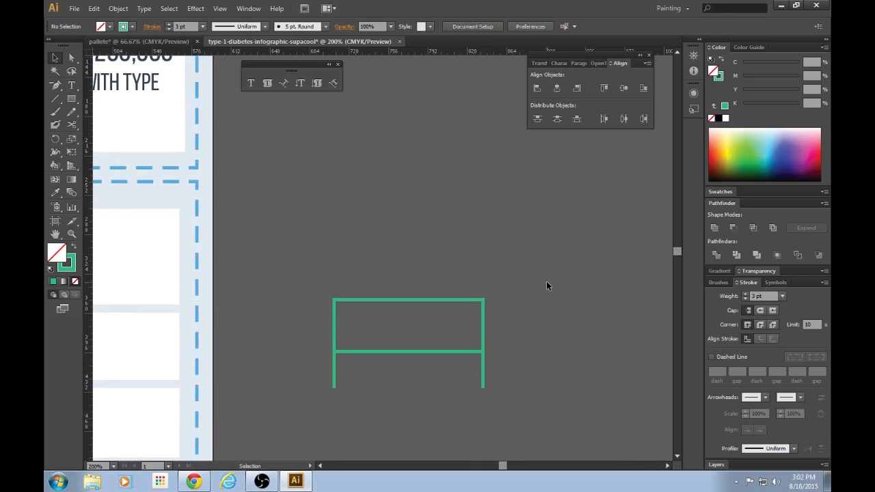
pyautogui.press('m')
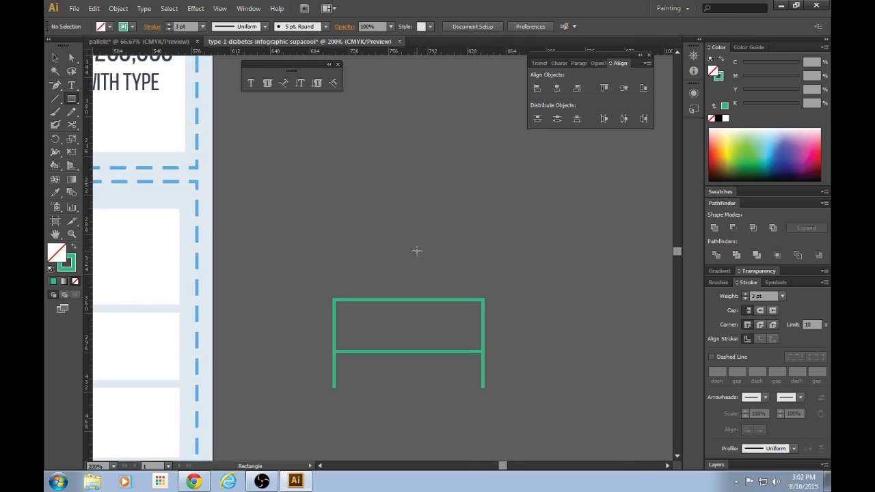
pyautogui.moveTo(339, 231)
pyautogui.mouseDown()
pyautogui.moveTo(435, 289)
pyautogui.moveTo(476, 298)
pyautogui.mouseUp()
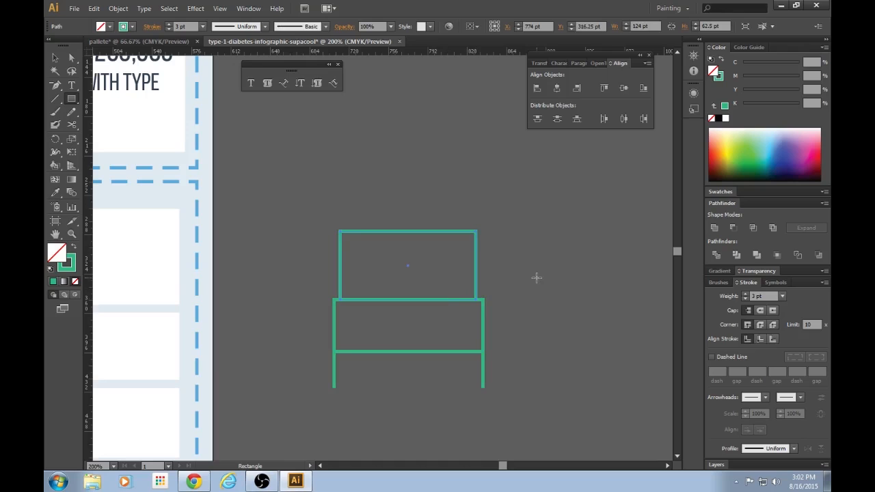
pyautogui.press('v')
pyautogui.click(520, 272)
pyautogui.click(439, 233)
pyautogui.moveTo(409, 232); pyautogui.dragTo(409, 261)
pyautogui.click(545, 276)
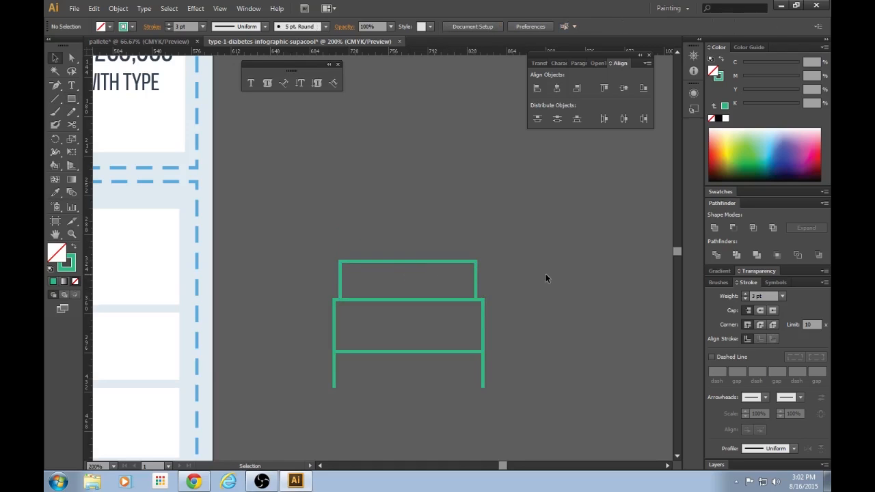
# Draw a short vertical post above the upper rectangle's right corner and duplicate it above the left corner
pyautogui.press('\\')
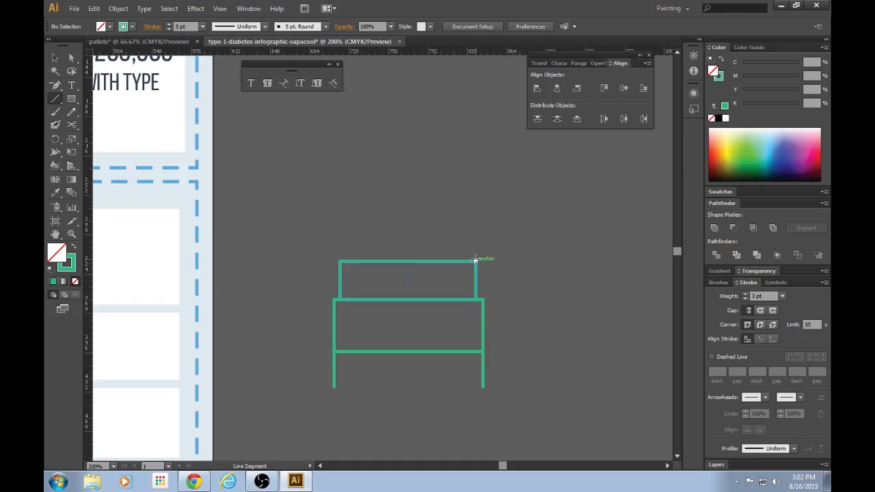
pyautogui.moveTo(476, 261); pyautogui.dragTo(476, 239)
pyautogui.press('v')
pyautogui.click(557, 264)
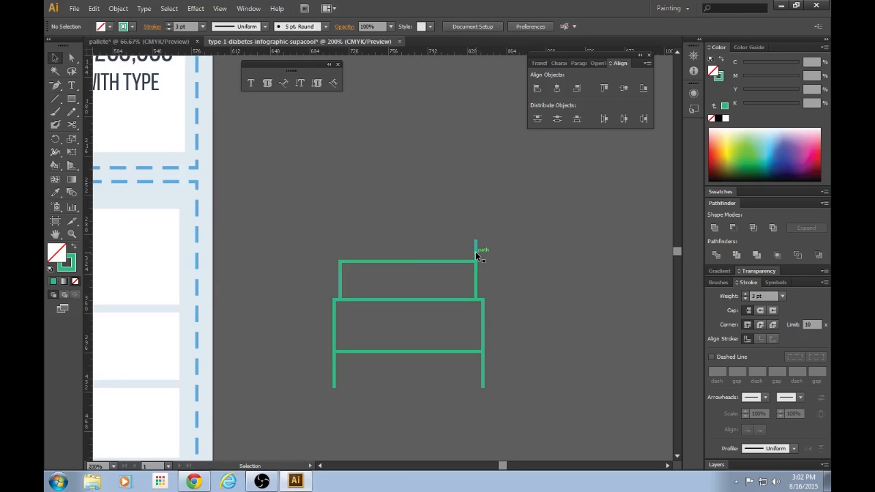
pyautogui.moveTo(476, 253); pyautogui.dragTo(344, 258)
pyautogui.click(548, 284)
# Adjust the touching edges of the upper and lower rectangles so that they overlap as a single line
pyautogui.click(428, 299)
pyautogui.click(484, 322)
pyautogui.moveTo(410, 299)
pyautogui.mouseDown()
pyautogui.moveTo(421, 305)
pyautogui.moveTo(410, 304)
pyautogui.mouseUp()
pyautogui.click(434, 302)
pyautogui.click(412, 301)
pyautogui.click(553, 300)
pyautogui.scroll(-4, 559, 300)
pyautogui.hotkey('ctrl', '+')
pyautogui.hotkey('ctrl', '+')
pyautogui.scroll(-2, 568, 301)
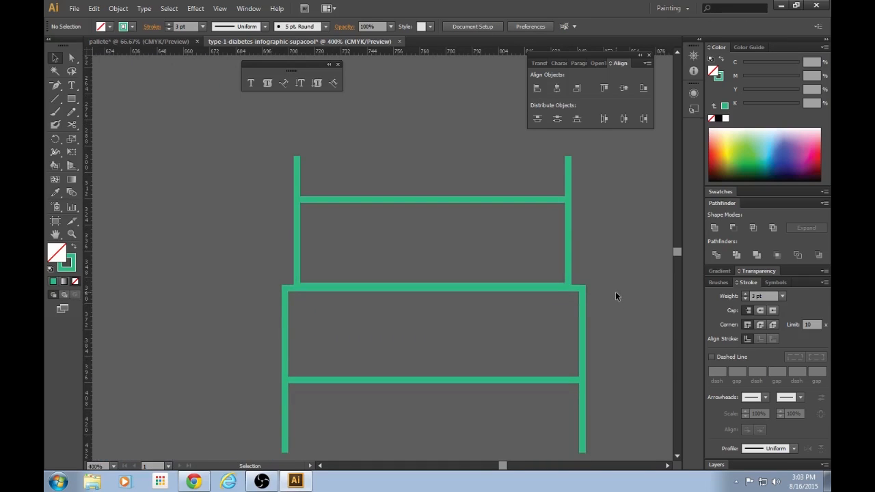
pyautogui.scroll(-1, 616, 291)
pyautogui.scroll(-1, 618, 288)
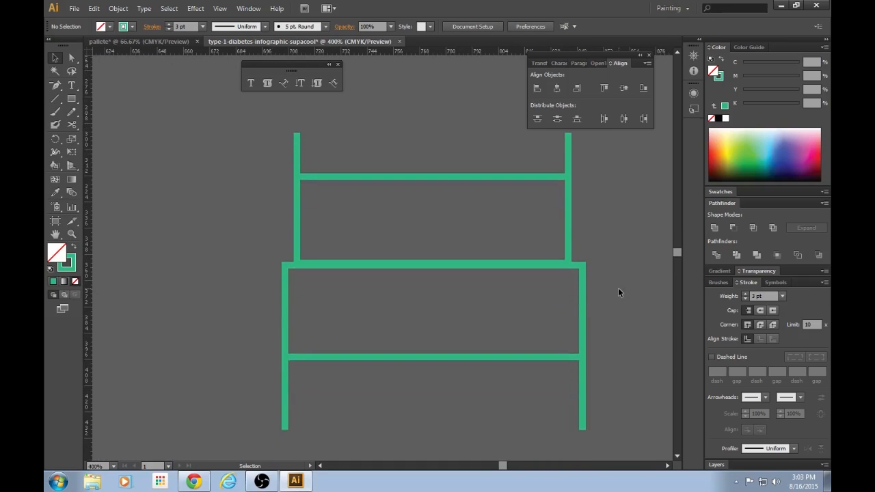
pyautogui.click(492, 264)
pyautogui.moveTo(432, 265); pyautogui.dragTo(432, 268)
pyautogui.click(649, 231)
pyautogui.hotkey('ctrl', '-')
pyautogui.hotkey('ctrl', '-')
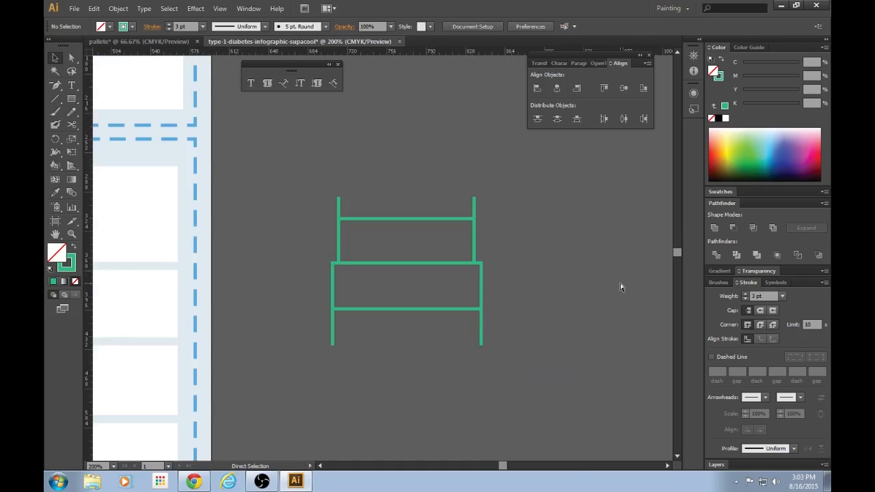
# Give all the lines of the frame drawing round caps and round corner joins
pyautogui.hotkey('ctrl', '+')
pyautogui.press('v')
pyautogui.moveTo(279, 147); pyautogui.dragTo(570, 413)
pyautogui.click(762, 310)
pyautogui.click(640, 280)
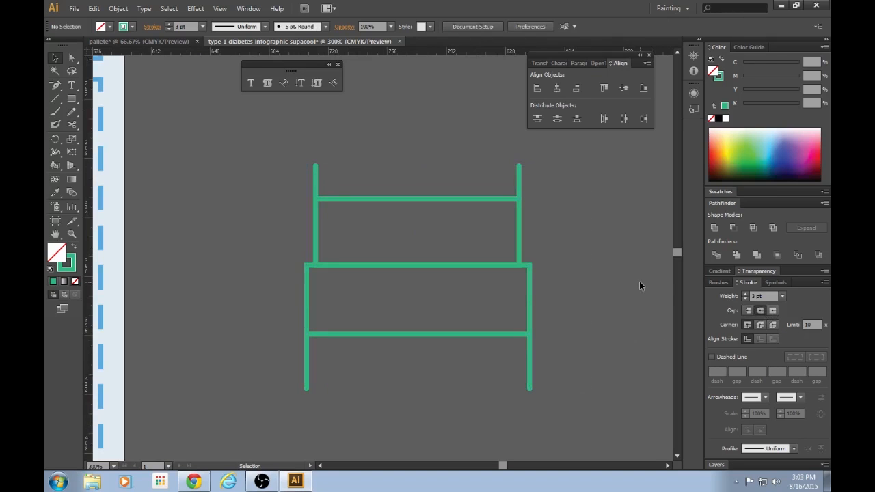
pyautogui.moveTo(281, 196); pyautogui.dragTo(575, 367)
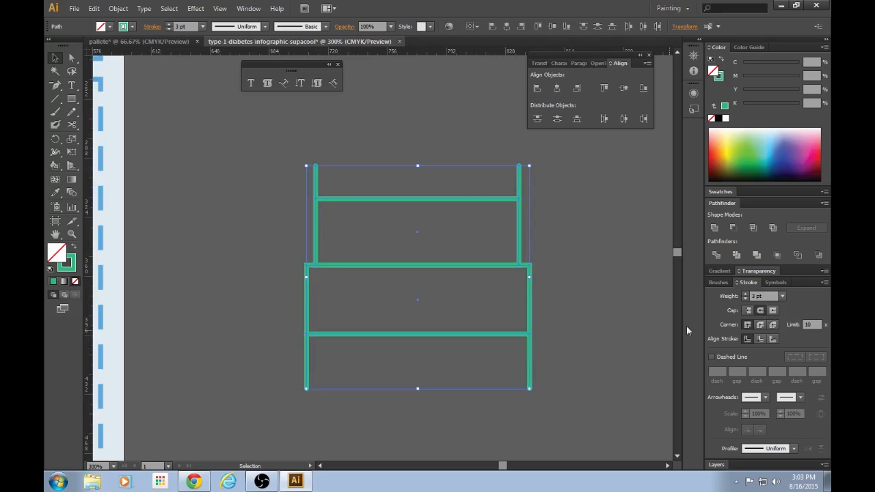
pyautogui.click(760, 324)
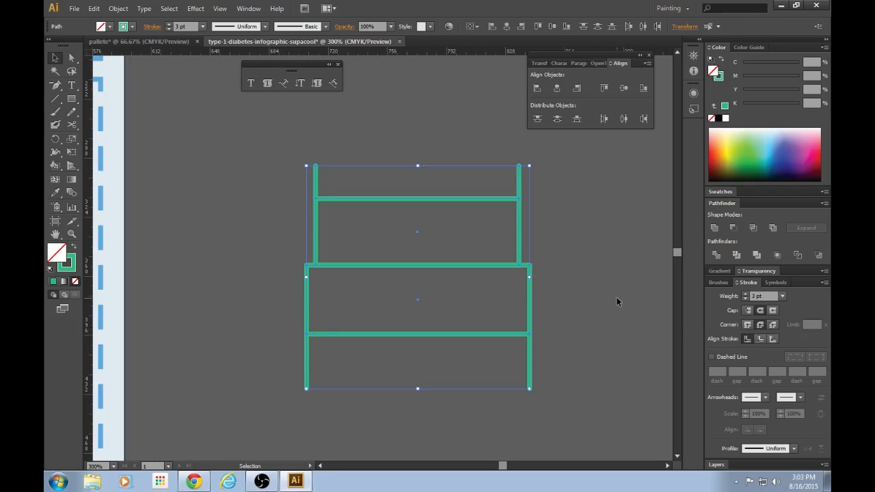
pyautogui.click(615, 297)
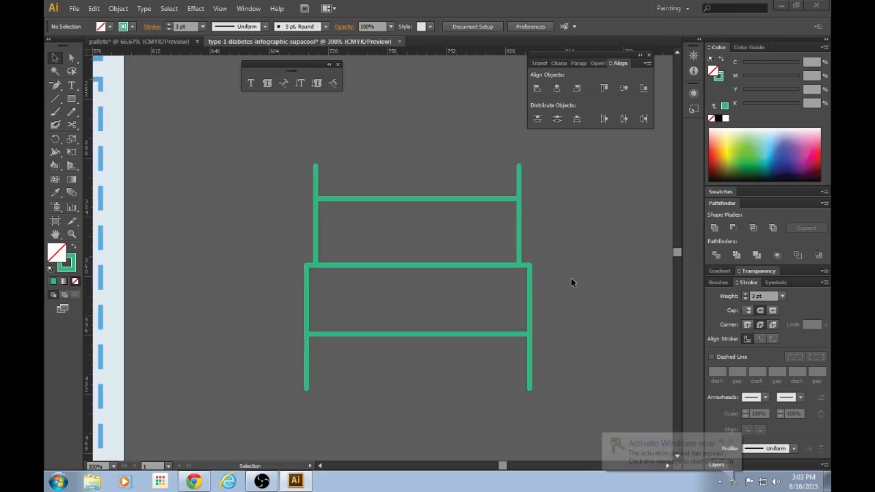
pyautogui.click(732, 442)
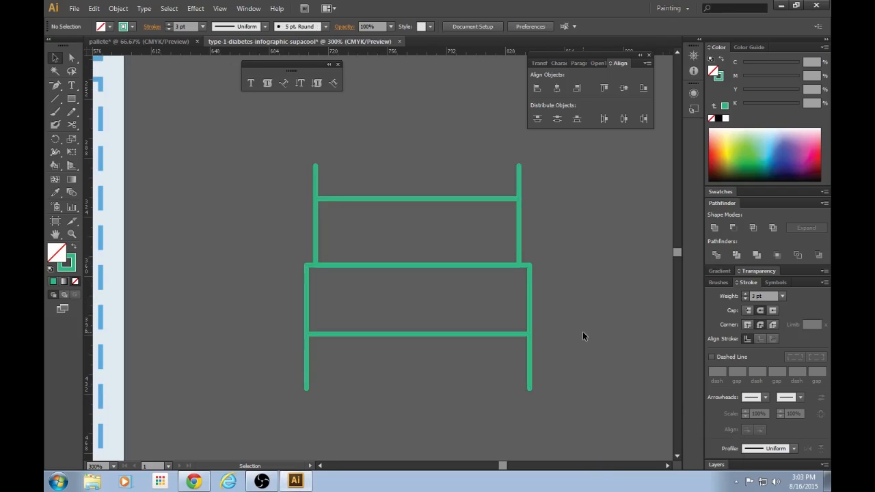
# Draw a small square at the right of the upper rectangle and rotate it into a diamond about 31.6 pt across
pyautogui.scroll(1, 587, 338)
pyautogui.press('l')
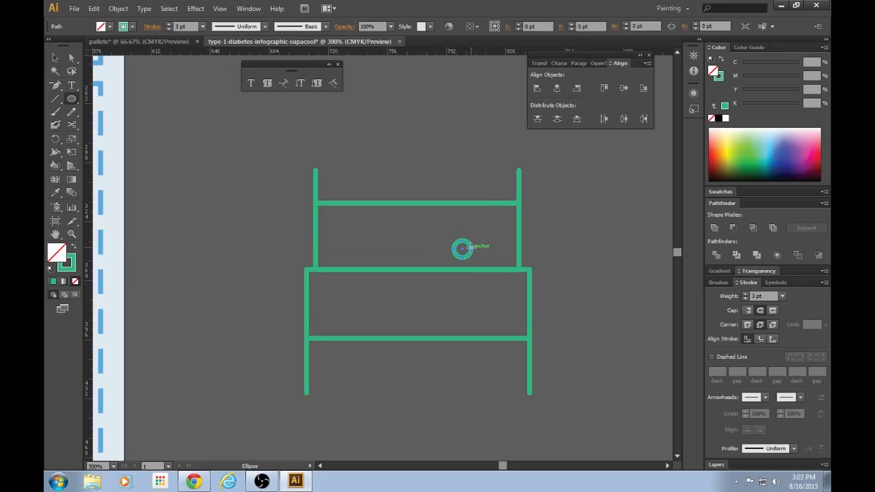
pyautogui.press('m')
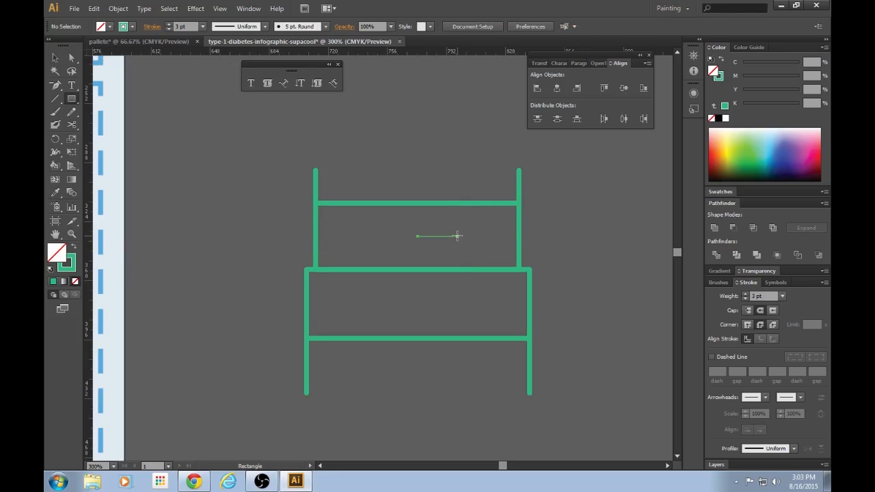
pyautogui.moveTo(457, 237); pyautogui.dragTo(495, 254)
pyautogui.press('v')
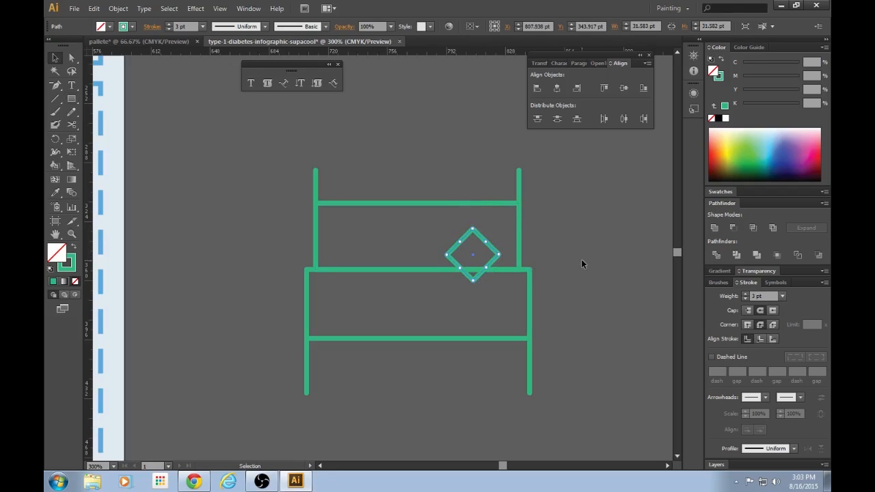
pyautogui.click(547, 337)
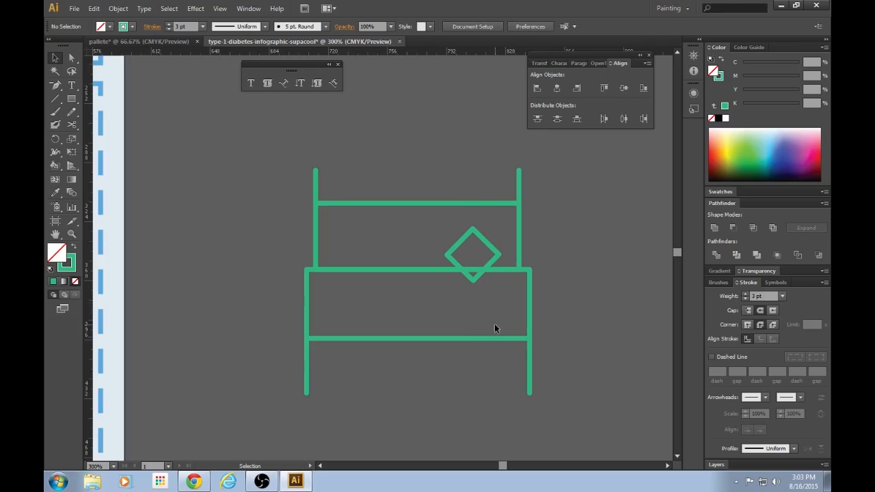
# Duplicate the diamond to its left and rotate the copy to a slighter tilt
pyautogui.moveTo(499, 256); pyautogui.dragTo(433, 256)
pyautogui.moveTo(409, 226); pyautogui.dragTo(436, 238)
pyautogui.click(602, 334)
pyautogui.click(618, 341)
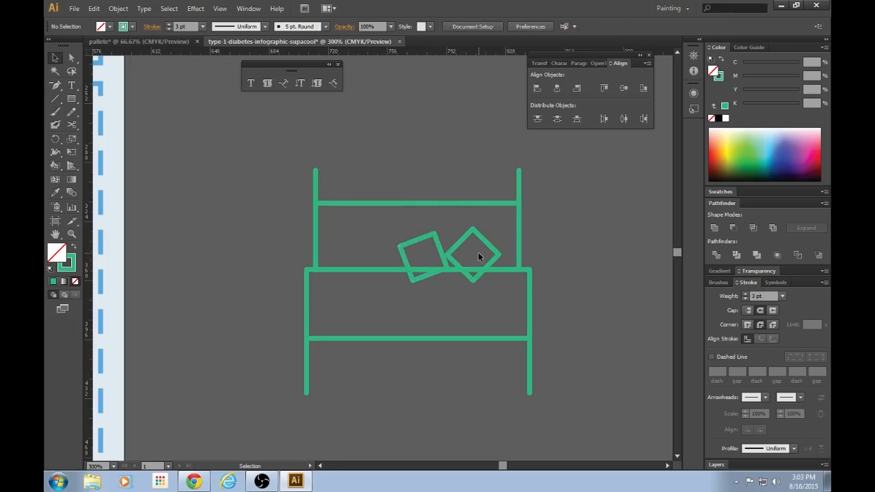
# Stand the right square upright on the frame's middle line and tilt the left square so that it leans against it
pyautogui.click(500, 255)
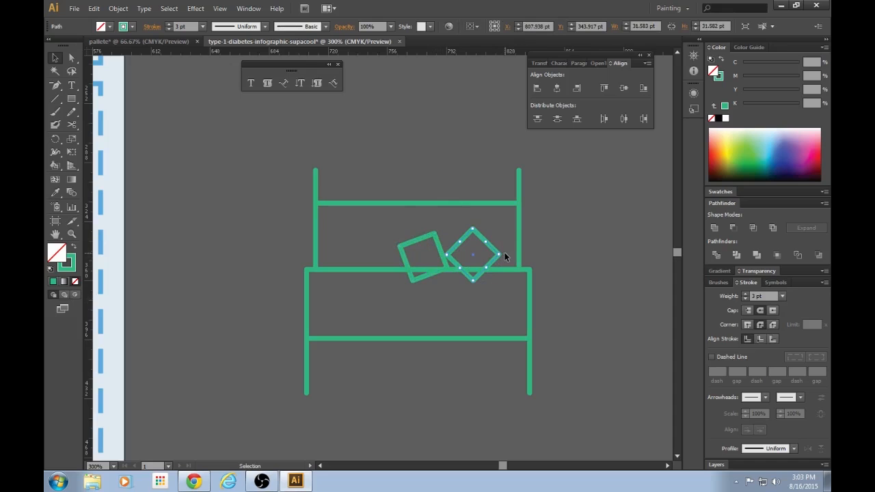
pyautogui.moveTo(504, 255)
pyautogui.mouseDown()
pyautogui.moveTo(511, 227)
pyautogui.moveTo(505, 219)
pyautogui.moveTo(510, 250)
pyautogui.moveTo(503, 247)
pyautogui.mouseUp()
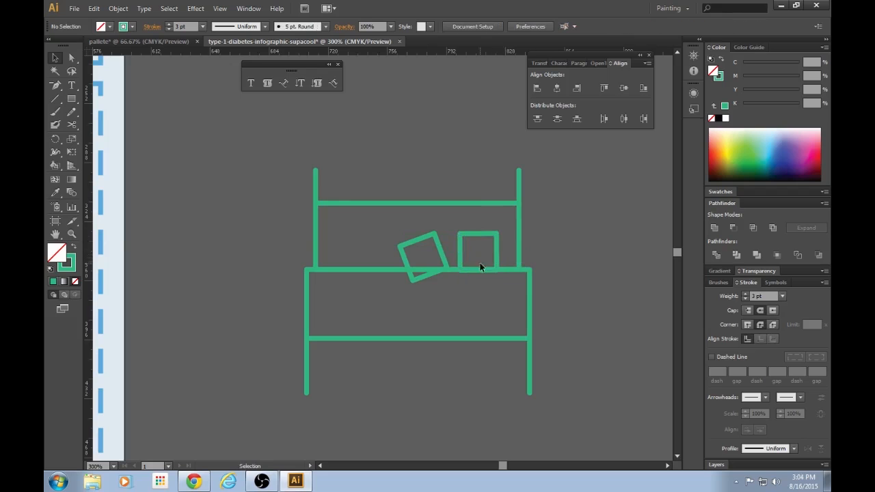
pyautogui.click(444, 251)
pyautogui.moveTo(435, 229); pyautogui.dragTo(453, 262)
pyautogui.click(561, 296)
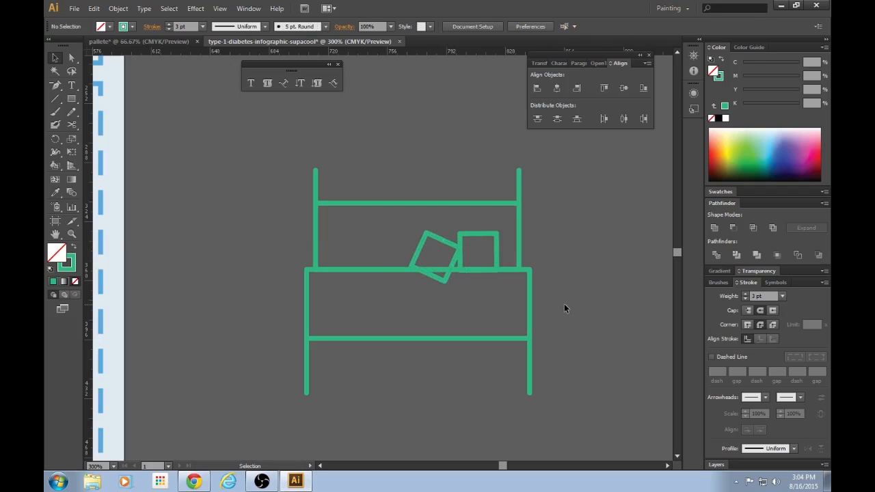
# Draw a rectangle about 57 by 29 pt below the two squares, starting at the frame's middle line
pyautogui.scroll(-4, 564, 304)
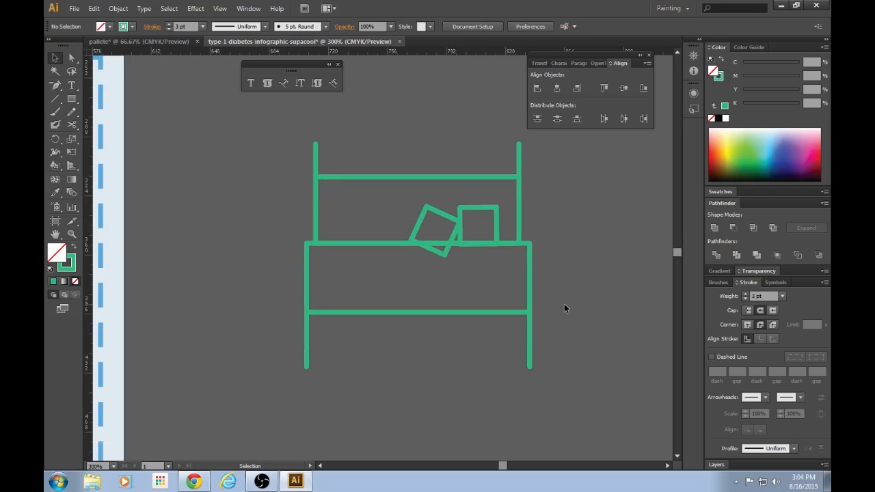
pyautogui.hotkey('ctrl', '=')
pyautogui.hotkey('ctrl', '=')
pyautogui.hotkey('ctrl', '=')
pyautogui.moveTo(504, 466); pyautogui.dragTo(506, 467)
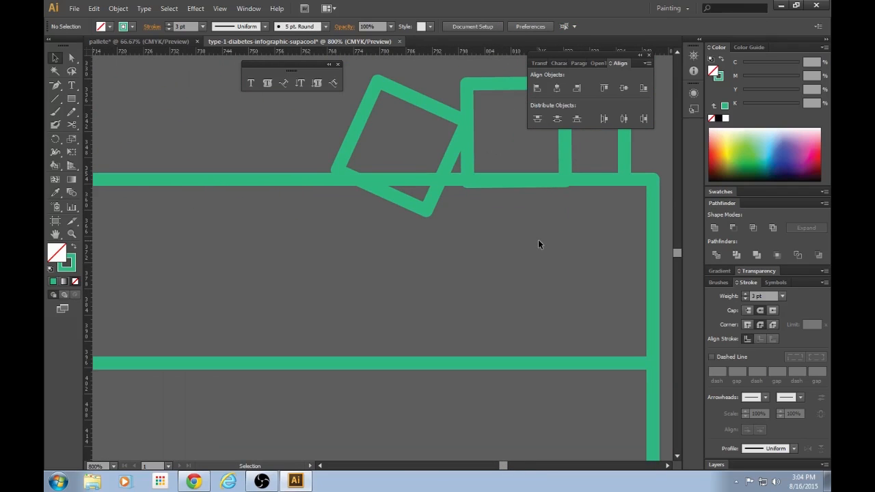
pyautogui.scroll(1, 538, 241)
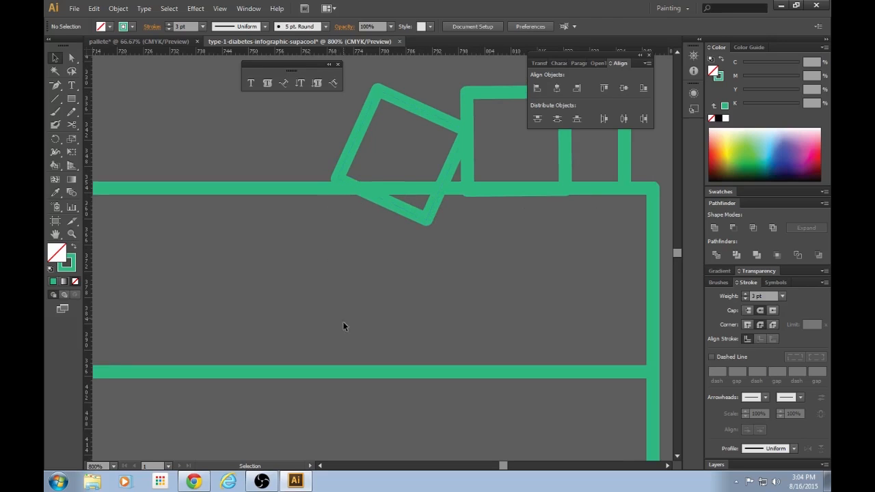
pyautogui.press('m')
pyautogui.moveTo(326, 189)
pyautogui.mouseDown()
pyautogui.moveTo(465, 229)
pyautogui.moveTo(575, 316)
pyautogui.mouseUp()
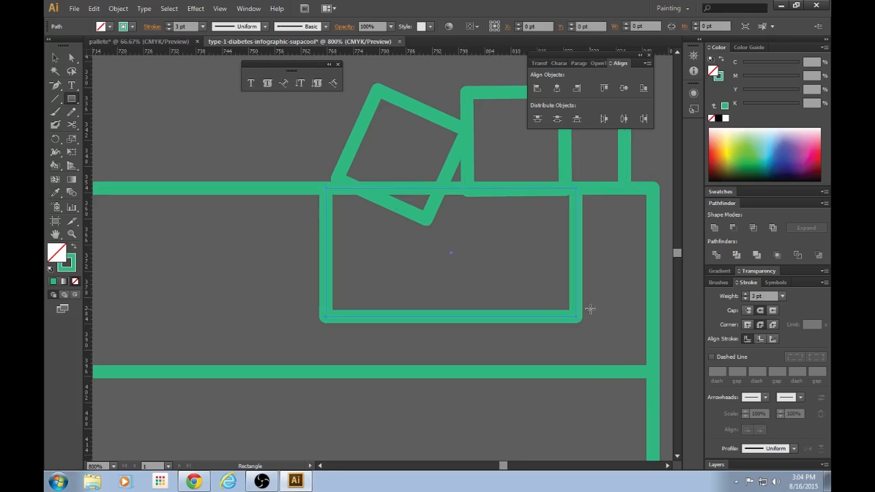
# Swap the new rectangle's stroke for a solid green fill to hide the squares' lower corners
pyautogui.hotkey('shift', 'x')
pyautogui.press('v')
pyautogui.click(646, 162)
pyautogui.click(563, 257)
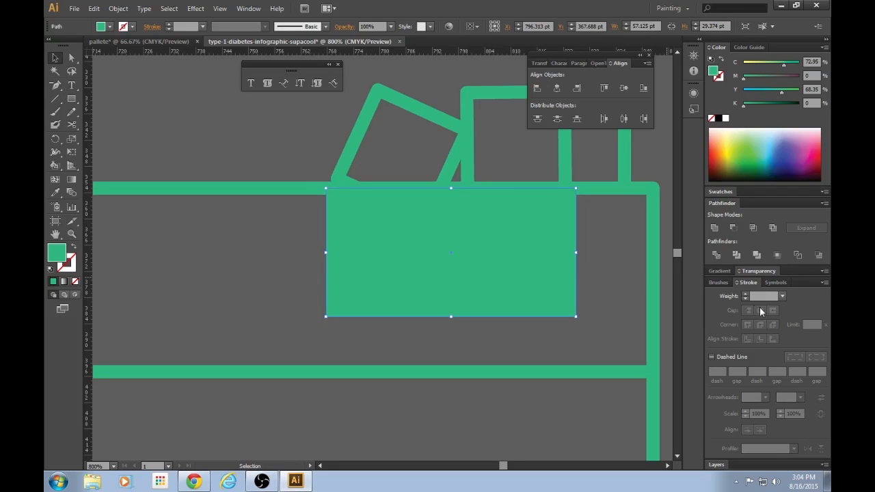
pyautogui.hotkey('ctrl', '-')
pyautogui.click(601, 209)
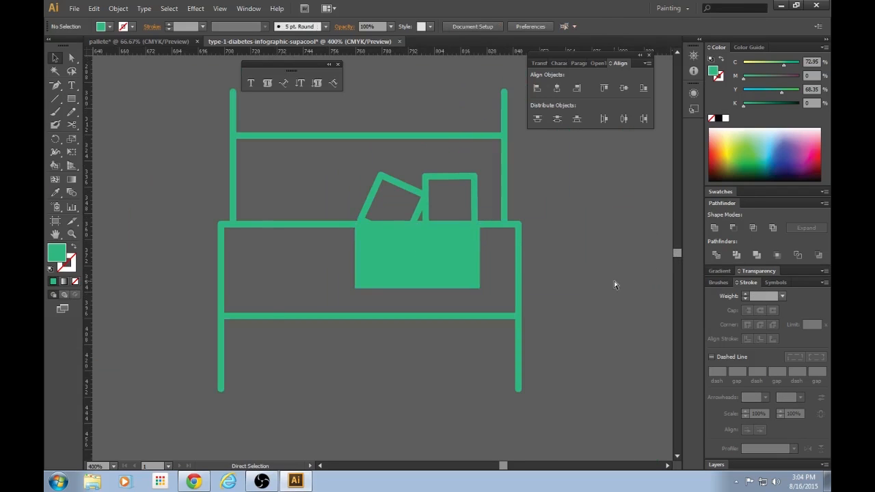
# Narrow the upper rectangle of the frame by moving its left edge inward
pyautogui.hotkey('ctrl', '-')
pyautogui.hotkey('ctrl', '+')
pyautogui.hotkey('ctrl', '+')
pyautogui.hotkey('ctrl', '-')
pyautogui.moveTo(261, 250); pyautogui.dragTo(268, 353)
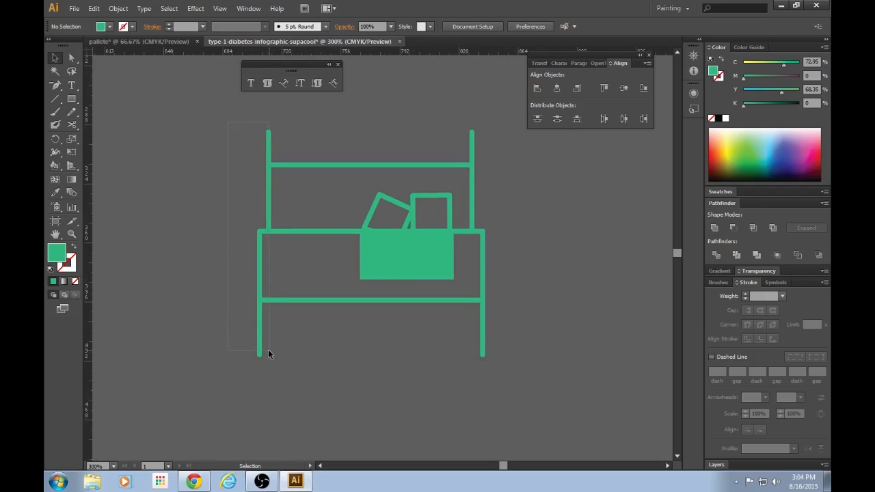
pyautogui.moveTo(256, 191); pyautogui.dragTo(279, 198)
pyautogui.click(269, 196)
pyautogui.click(535, 242)
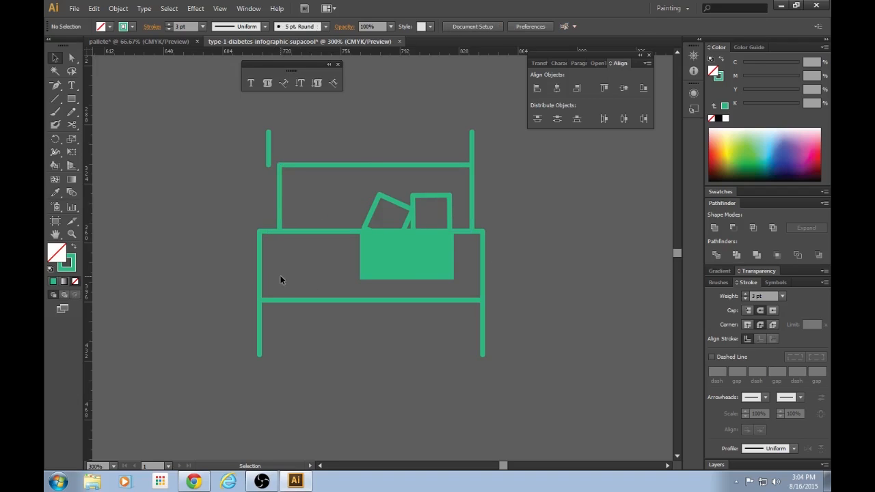
# Narrow the frame's lower rectangle from its left edge and line up the left leg and upper left post with the new edges
pyautogui.click(260, 268)
pyautogui.moveTo(260, 266); pyautogui.dragTo(268, 266)
pyautogui.click(528, 268)
pyautogui.moveTo(259, 333); pyautogui.dragTo(269, 333)
pyautogui.moveTo(270, 160); pyautogui.dragTo(279, 162)
pyautogui.click(547, 278)
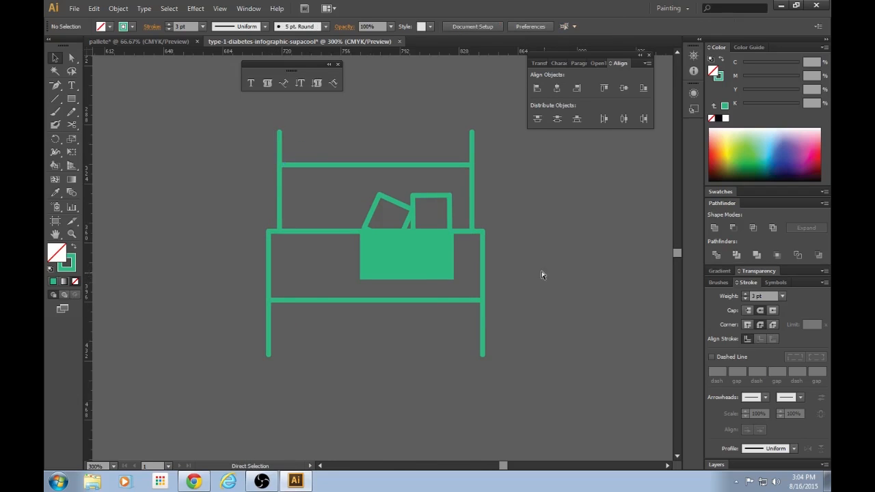
# Narrow both rectangles of the frame further by moving their left edges inward
pyautogui.hotkey('ctrl', '1')
pyautogui.hotkey('ctrl', '=')
pyautogui.hotkey('ctrl', '=')
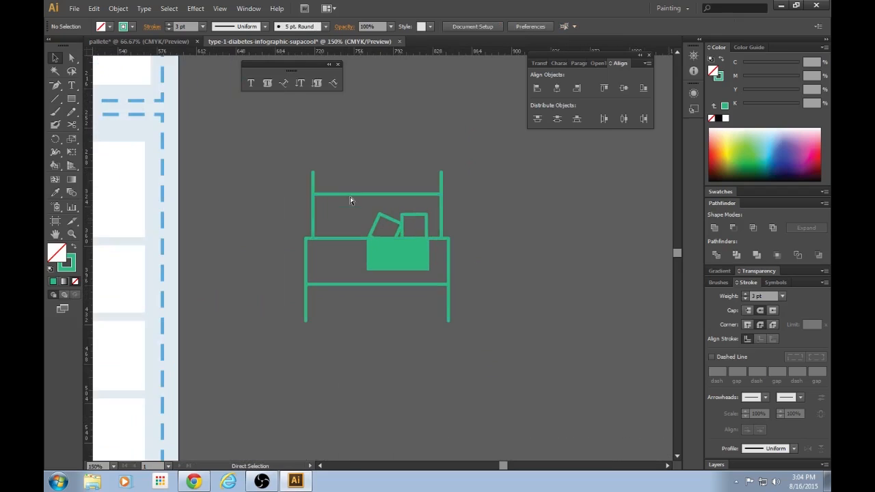
pyautogui.hotkey('ctrl', '=')
pyautogui.hotkey('ctrl', '=')
pyautogui.press('v')
pyautogui.click(239, 177)
pyautogui.moveTo(259, 174); pyautogui.dragTo(264, 173)
pyautogui.click(228, 272)
pyautogui.moveTo(226, 264); pyautogui.dragTo(241, 263)
pyautogui.click(536, 236)
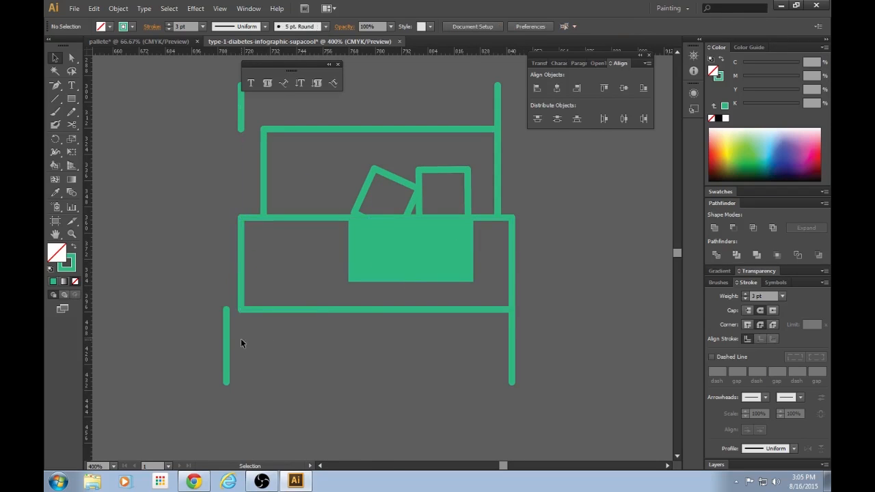
# Move the left leg and the upper left post inward onto the left edges of their rectangles
pyautogui.moveTo(226, 347); pyautogui.dragTo(241, 347)
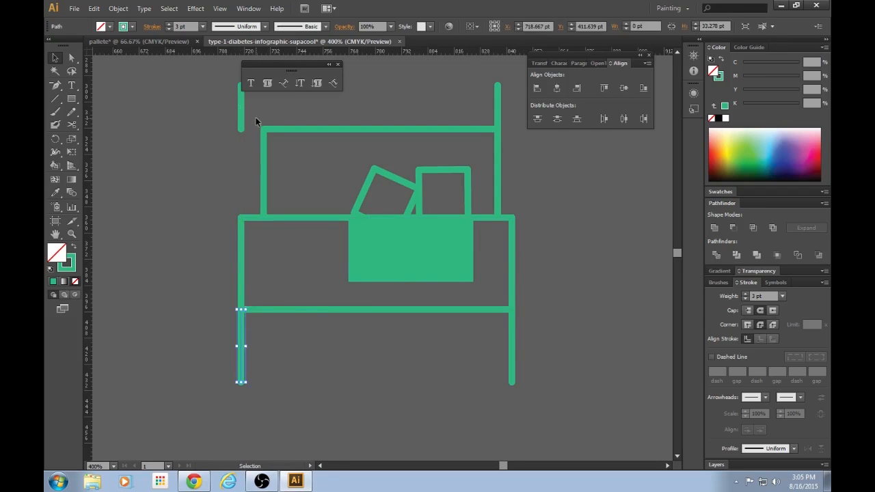
pyautogui.moveTo(242, 118); pyautogui.dragTo(265, 119)
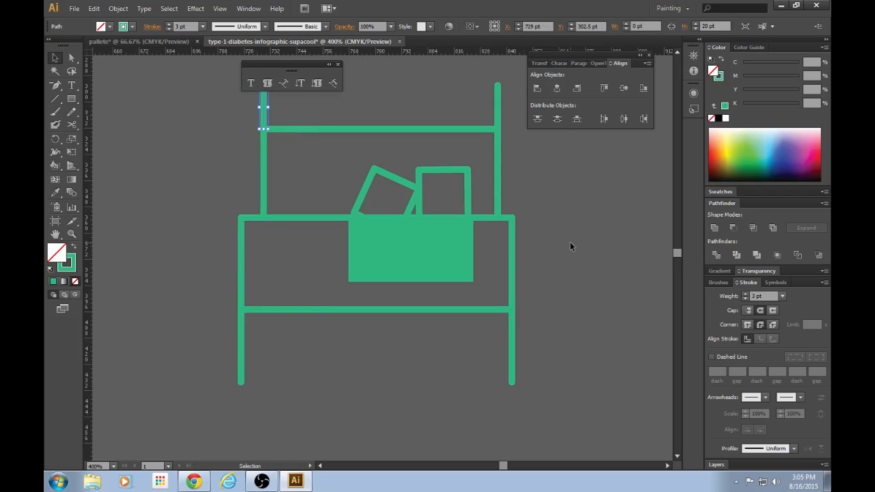
pyautogui.click(605, 256)
pyautogui.hotkey('ctrl', '-')
pyautogui.hotkey('ctrl', '-')
pyautogui.hotkey('ctrl', '+')
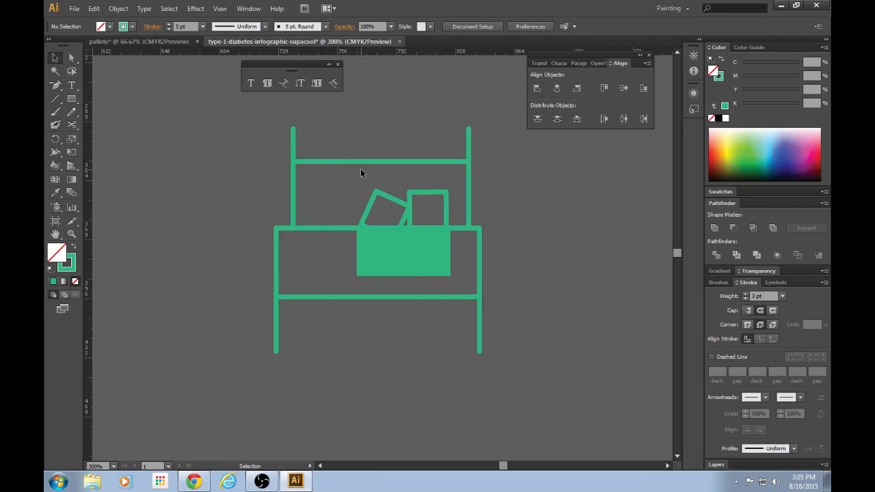
# Shift the upper rectangle and its two posts left to centre them over the lower frame
pyautogui.moveTo(498, 182); pyautogui.dragTo(512, 181)
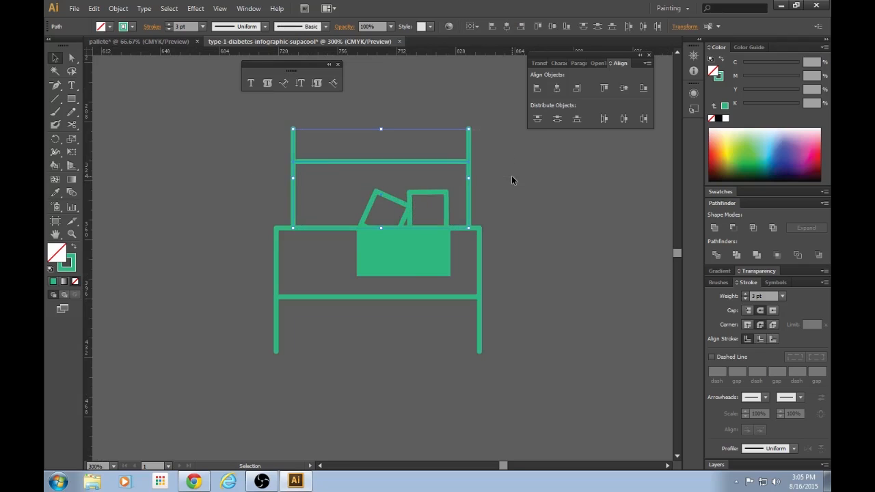
pyautogui.press('Left')
pyautogui.press('Left')
pyautogui.press('Left')
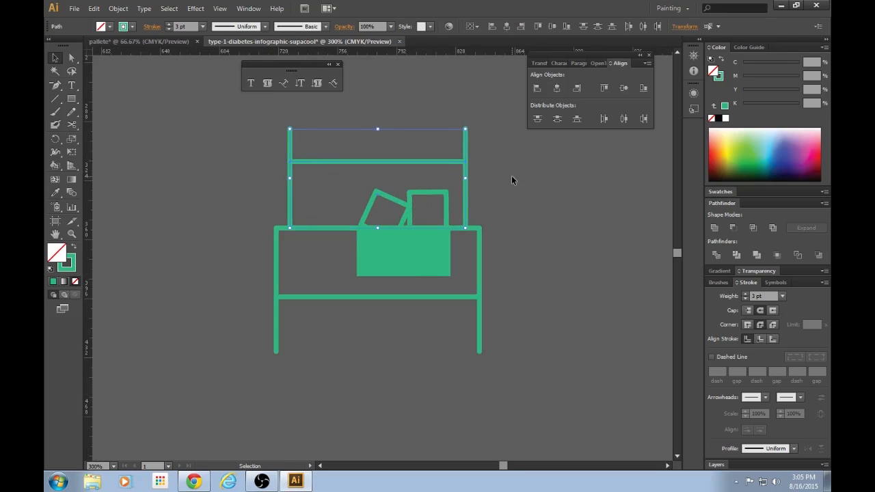
pyautogui.click(512, 175)
pyautogui.scroll(1, 536, 311)
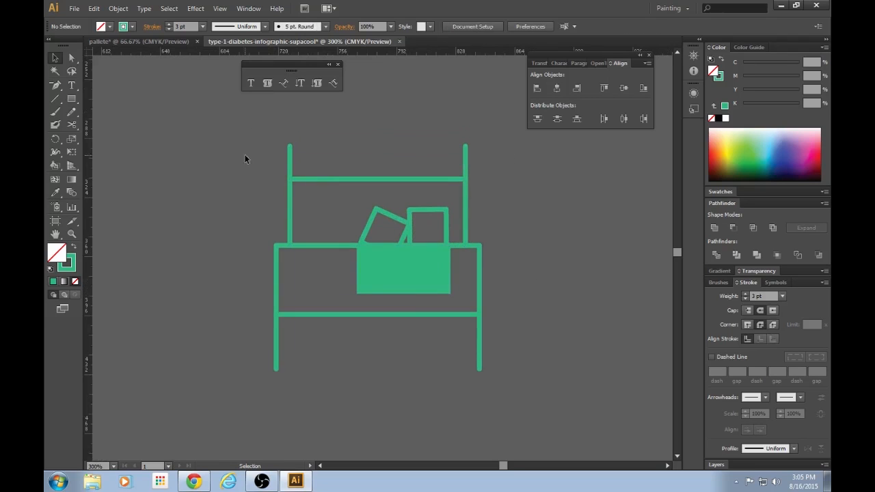
# Lower the two upper posts slightly so that less of them sticks out above the upper rectangle
pyautogui.moveTo(503, 408); pyautogui.dragTo(308, 157)
pyautogui.moveTo(436, 131); pyautogui.dragTo(493, 162)
pyautogui.press('Down')
pyautogui.press('Down')
pyautogui.press('Down')
pyautogui.press('Down')
pyautogui.press('Down')
pyautogui.press('Down')
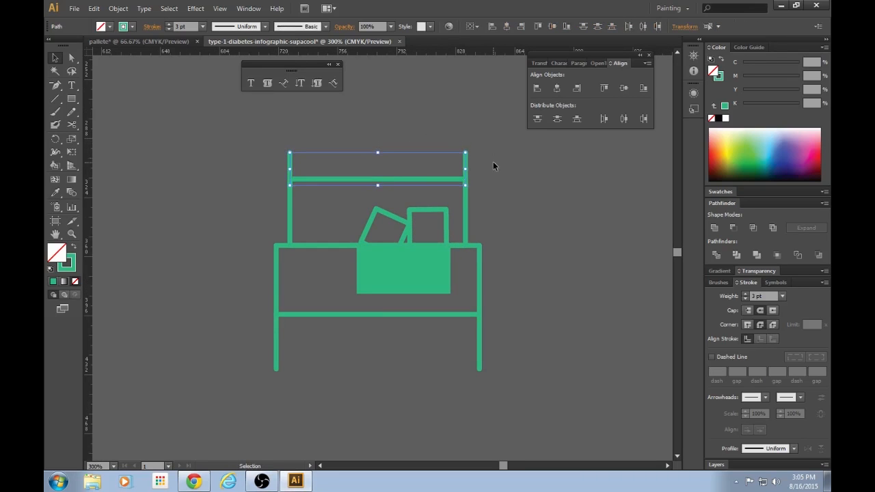
pyautogui.click(493, 162)
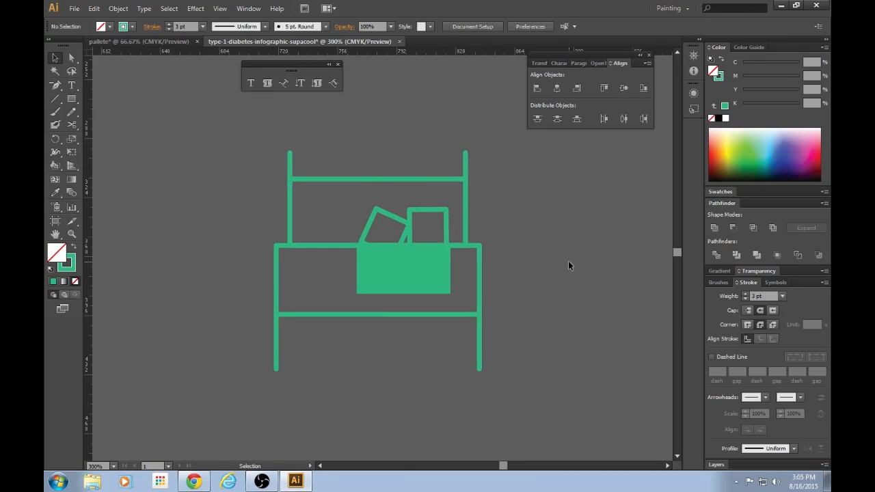
# Set the stroke weight of all outlined parts of the icon, excluding the solid green block, to 4 pt
pyautogui.moveTo(195, 133)
pyautogui.mouseDown()
pyautogui.moveTo(402, 287)
pyautogui.moveTo(525, 402)
pyautogui.mouseUp()
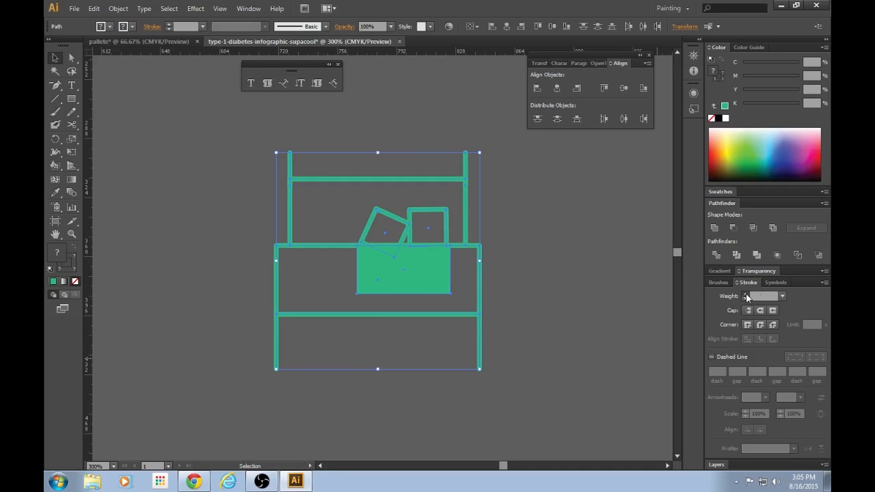
pyautogui.click(745, 294)
pyautogui.hotkey('ctrl', 'z')
pyautogui.hotkey('ctrl', 'shift', 'z')
pyautogui.hotkey('ctrl', 'z')
pyautogui.hotkey('ctrl', 'shift', 'z')
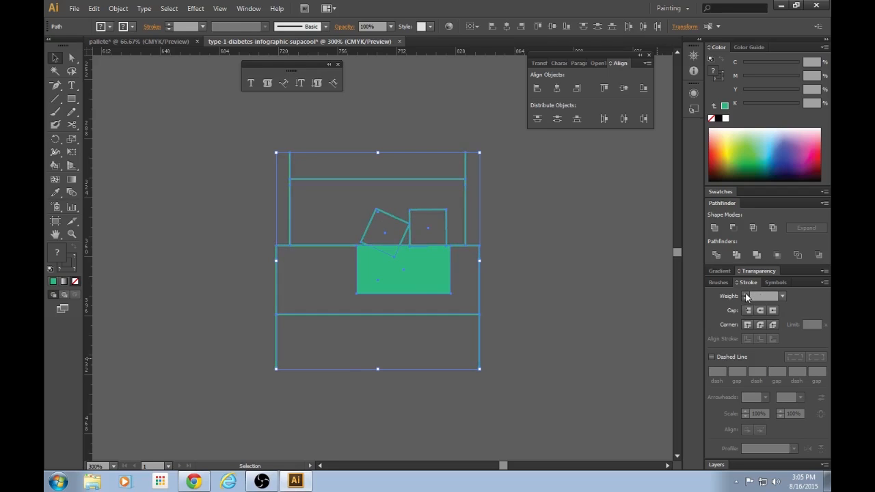
pyautogui.keyDown('shift'); pyautogui.click(411, 279); pyautogui.keyUp('shift')
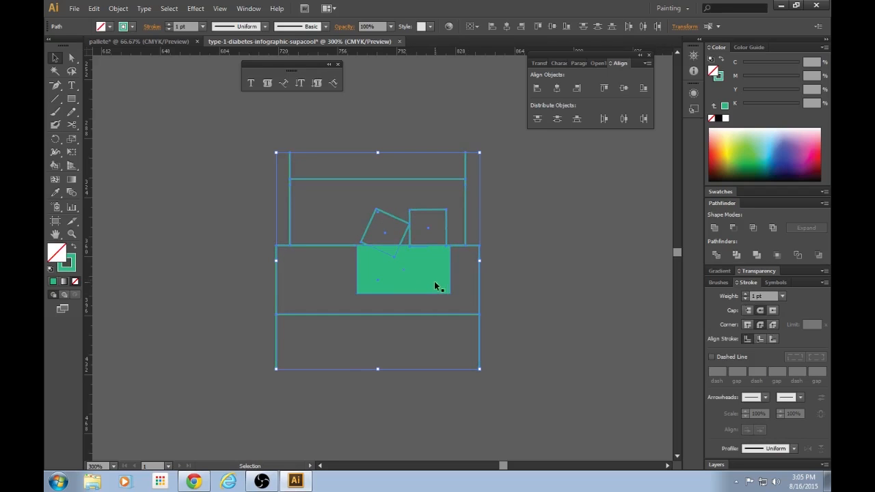
pyautogui.click(746, 294)
pyautogui.click(746, 294)
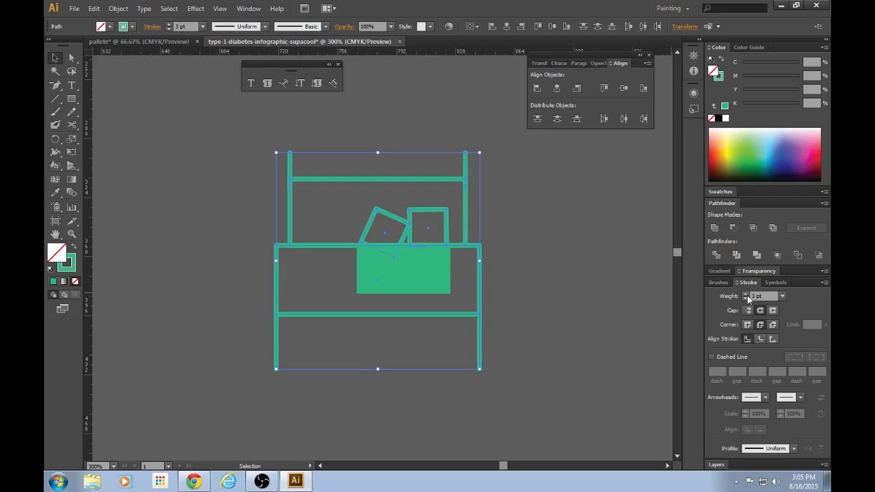
pyautogui.click(745, 294)
pyautogui.click(637, 310)
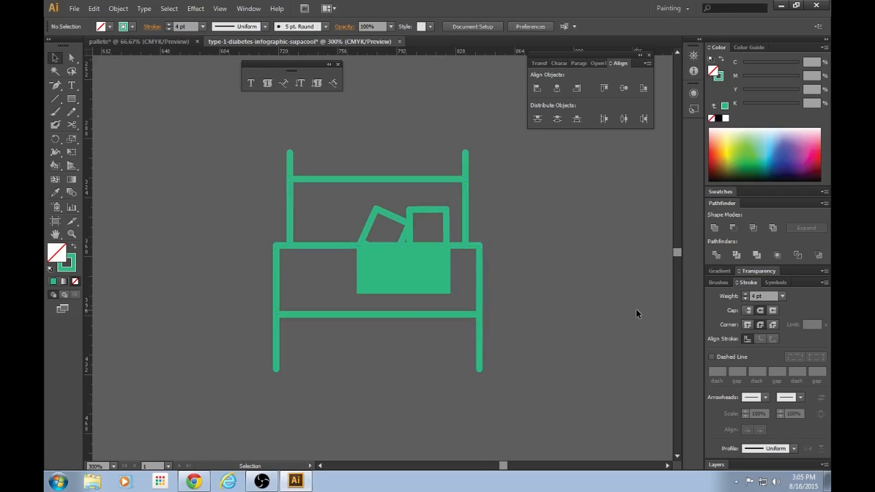
# Nudge the tilted square slightly left, away from the upright square
pyautogui.hotkey('ctrl', '+')
pyautogui.hotkey('ctrl', '+')
pyautogui.hotkey('ctrl', '+')
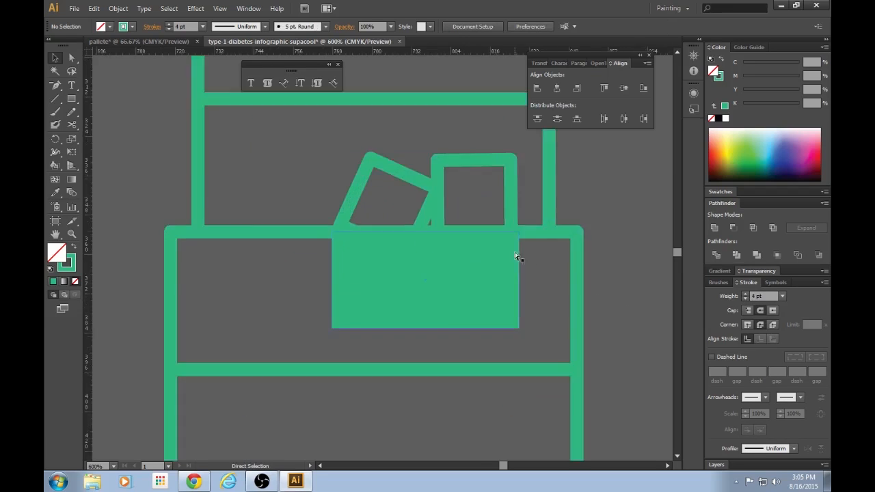
pyautogui.click(444, 209)
pyautogui.press('Left')
pyautogui.press('Left')
pyautogui.click(594, 281)
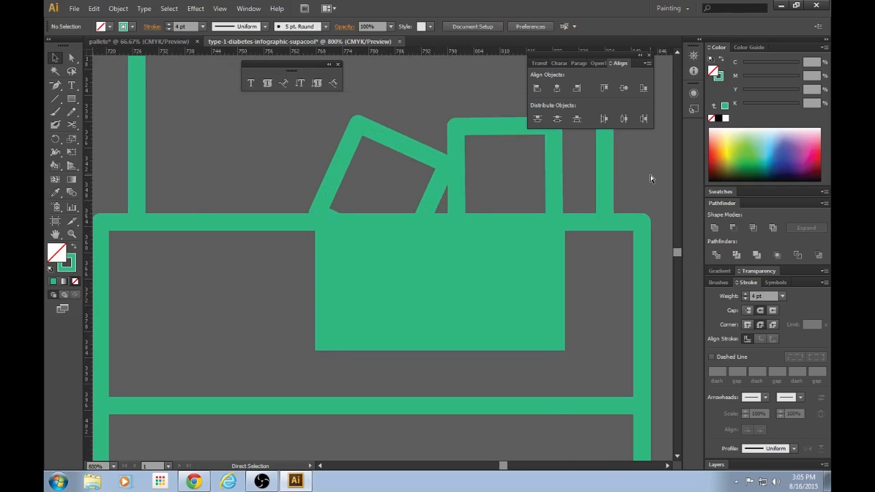
# Select the whole bed icon and scale it down proportionally from its upper right corner
pyautogui.hotkey('ctrl', '-')
pyautogui.hotkey('ctrl', '-')
pyautogui.hotkey('ctrl', '-')
pyautogui.hotkey('ctrl', '-')
pyautogui.hotkey('ctrl', '-')
pyautogui.moveTo(516, 465); pyautogui.dragTo(498, 465)
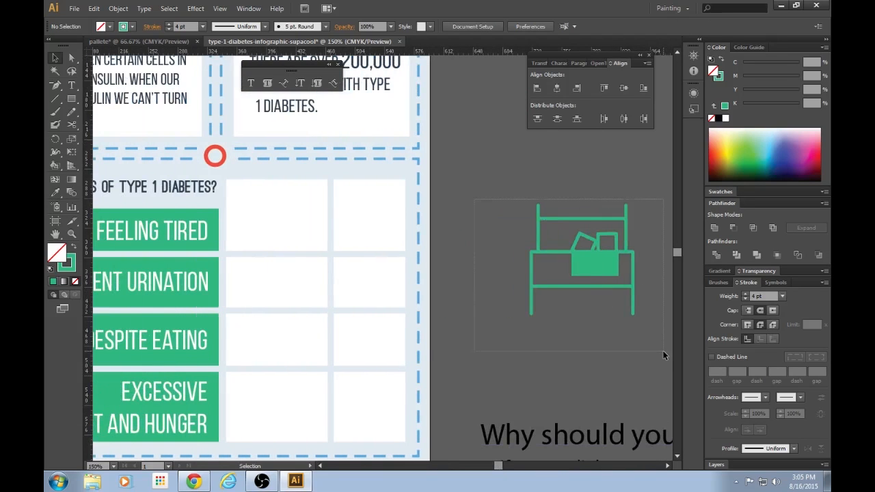
pyautogui.click(629, 209)
pyautogui.moveTo(633, 205); pyautogui.dragTo(611, 231)
# Try placing the bed icon in the first white cell of the symptoms grid, and undo the move
pyautogui.moveTo(593, 269); pyautogui.dragTo(288, 219)
pyautogui.click(512, 411)
pyautogui.moveTo(499, 468); pyautogui.dragTo(504, 467)
pyautogui.hotkey('ctrl', 'z')
# Scale the whole bed icon down a little more, keeping its proportions
pyautogui.hotkey('ctrl', '=')
pyautogui.hotkey('ctrl', '=')
pyautogui.hotkey('ctrl', '=')
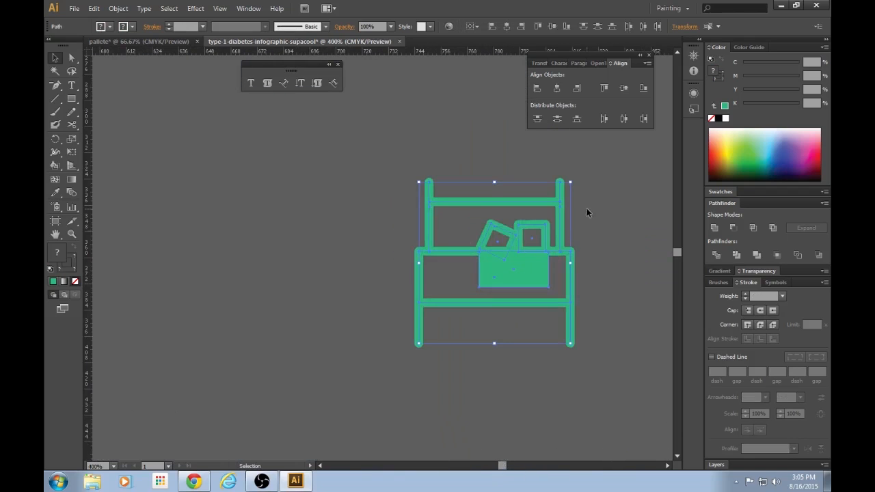
pyautogui.moveTo(571, 183); pyautogui.dragTo(564, 191)
pyautogui.click(608, 308)
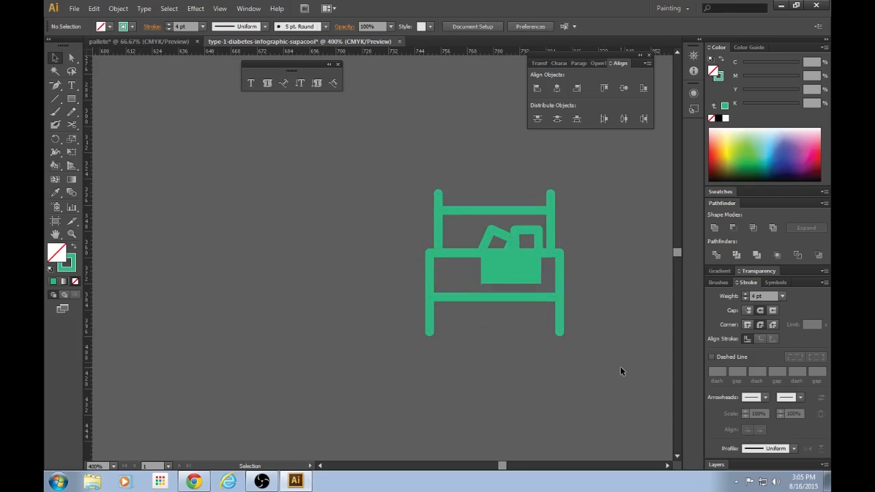
# Move the tilted square of the reduced icon slightly left to separate it from the upright square
pyautogui.hotkey('ctrl', '-')
pyautogui.hotkey('ctrl', '-')
pyautogui.hotkey('ctrl', '-')
pyautogui.hotkey('ctrl', '=')
pyautogui.hotkey('ctrl', '=')
pyautogui.hotkey('ctrl', '=')
pyautogui.hotkey('ctrl', '=')
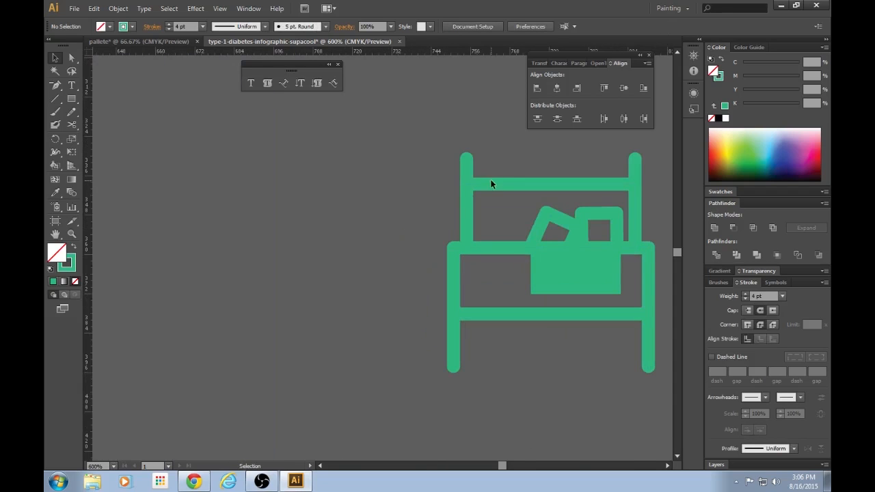
pyautogui.click(571, 226)
pyautogui.moveTo(571, 224); pyautogui.dragTo(574, 221)
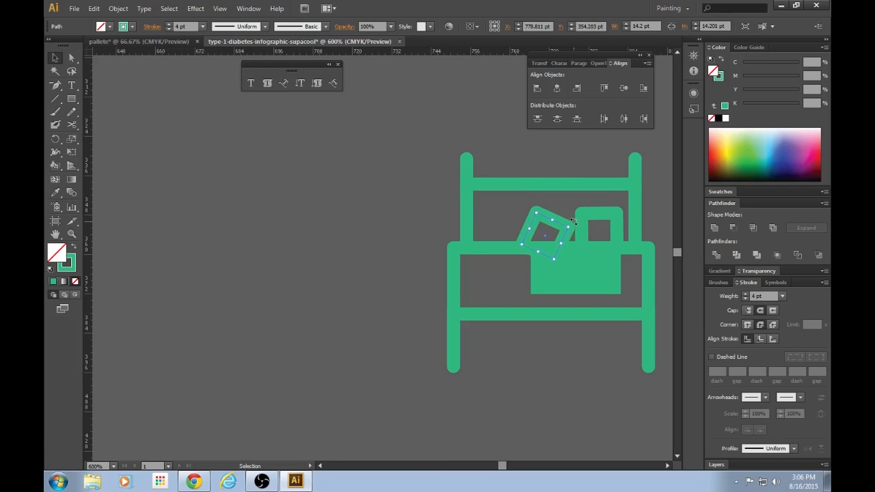
pyautogui.hotkey('ctrl', '-')
pyautogui.hotkey('ctrl', '-')
pyautogui.hotkey('ctrl', '-')
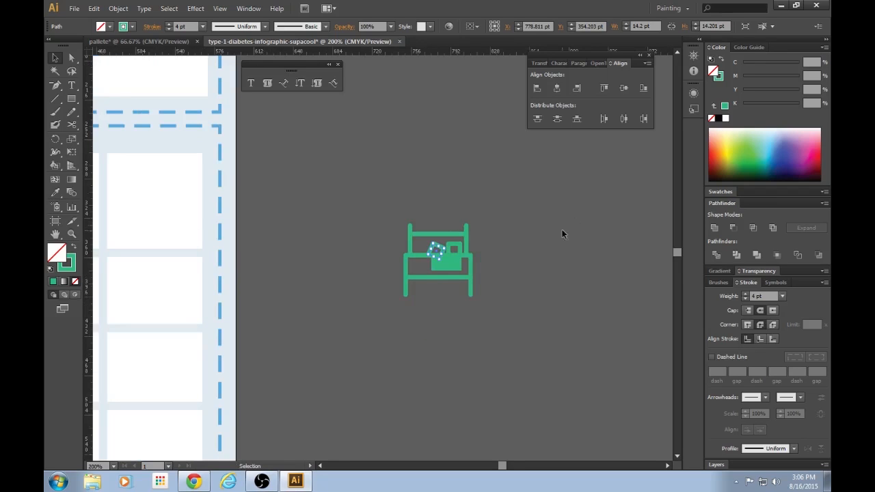
pyautogui.click(541, 230)
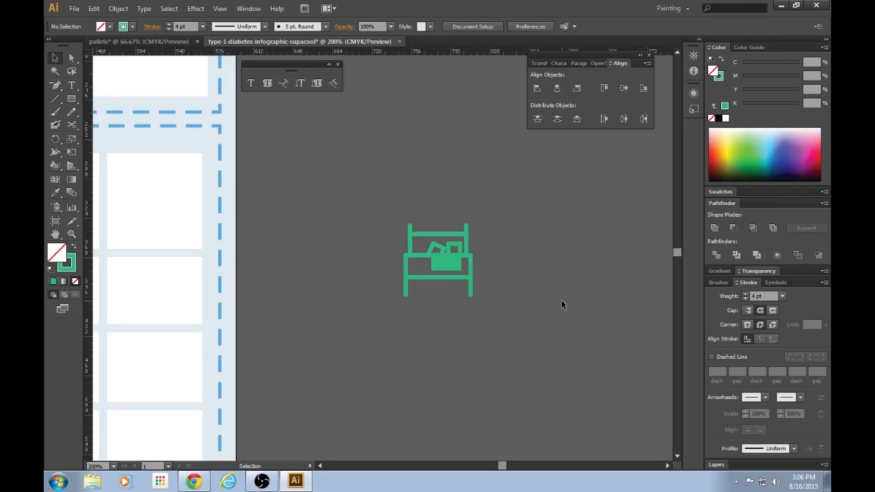
# Move the tilted square back towards the upright square by 1 pt
pyautogui.hotkey('ctrl', '+')
pyautogui.hotkey('ctrl', '+')
pyautogui.hotkey('ctrl', '+')
pyautogui.click(554, 222)
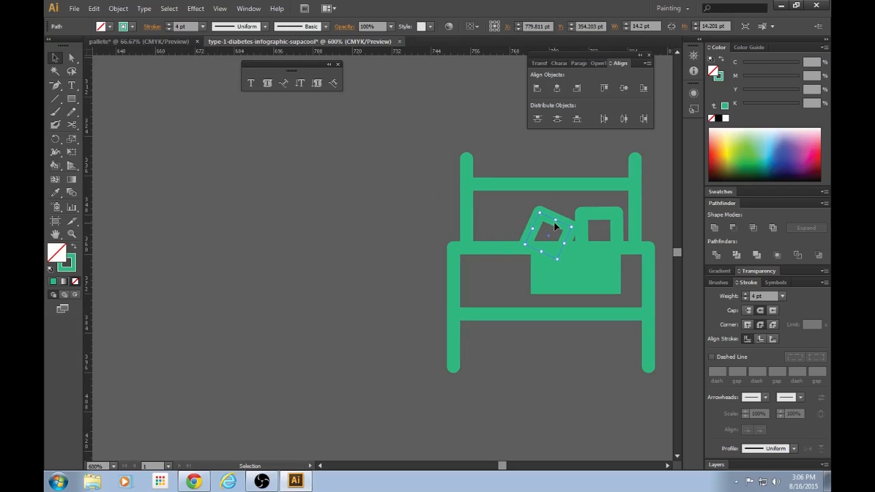
pyautogui.click(658, 205)
pyautogui.hotkey('ctrl', '-')
pyautogui.hotkey('ctrl', '-')
pyautogui.hotkey('ctrl', '-')
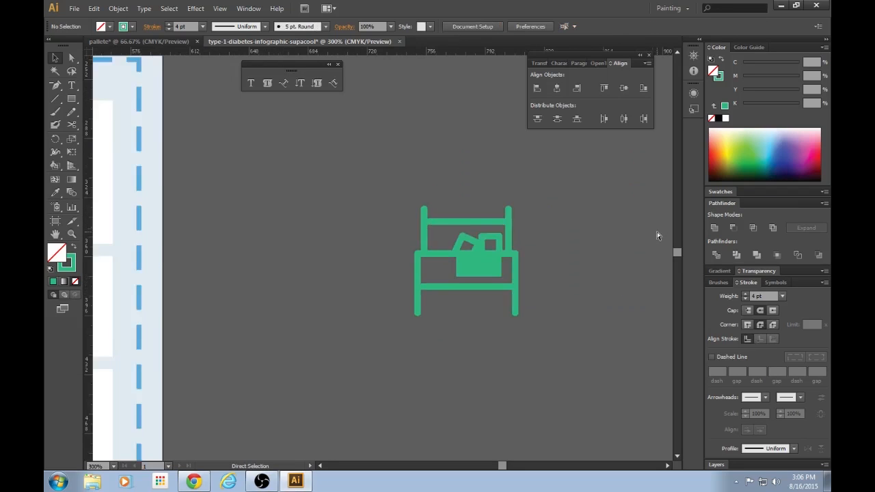
# Reduce the stroke weight of all the icon's outlined parts, except the solid green block, to 3 pt
pyautogui.moveTo(381, 210); pyautogui.dragTo(496, 472)
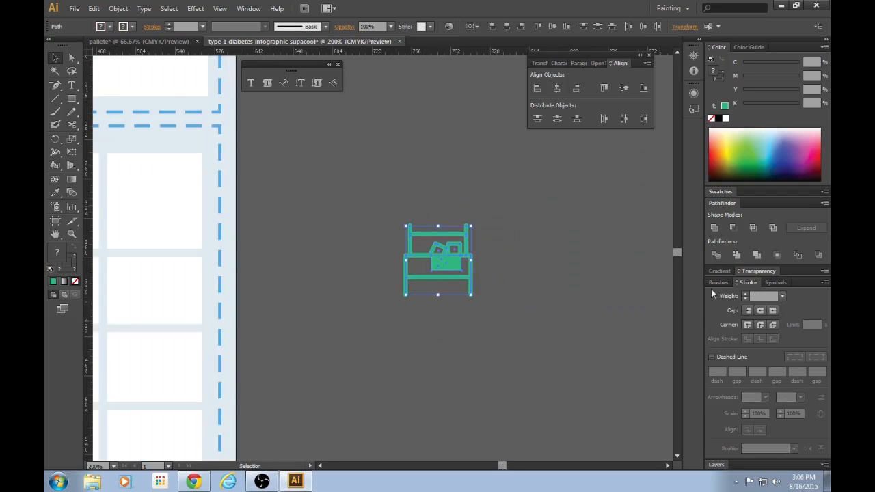
pyautogui.click(545, 258)
pyautogui.hotkey('ctrl', '+')
pyautogui.hotkey('ctrl', '+')
pyautogui.moveTo(412, 170); pyautogui.dragTo(406, 375)
pyautogui.keyDown('shift'); pyautogui.click(288, 270); pyautogui.keyUp('shift')
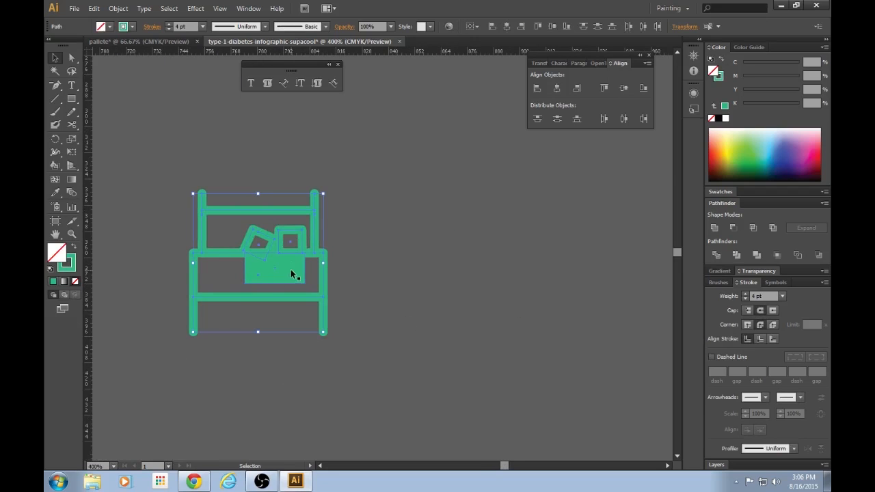
pyautogui.click(746, 298)
pyautogui.click(488, 321)
# Raise the tilted square by about 2 pt, keeping its horizontal position
pyautogui.moveTo(506, 465); pyautogui.dragTo(504, 466)
pyautogui.hotkey('ctrl', '+')
pyautogui.hotkey('ctrl', '+')
pyautogui.hotkey('ctrl', '+')
pyautogui.click(404, 192)
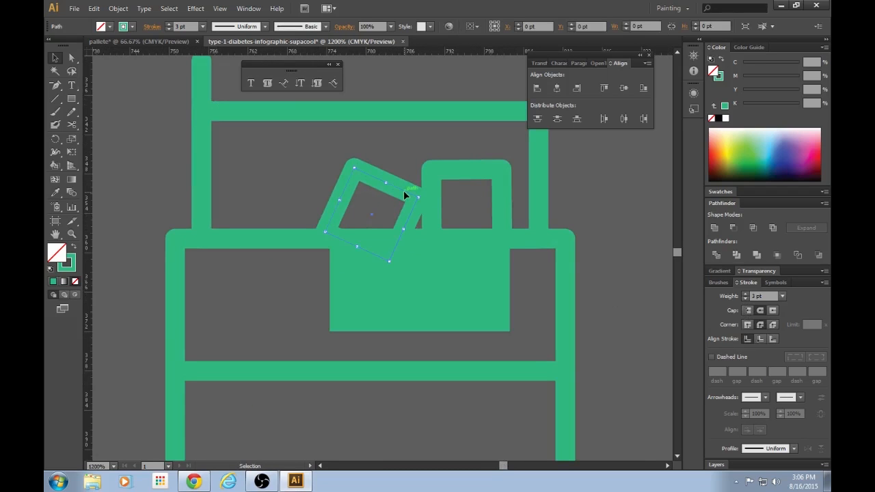
pyautogui.press('Left')
pyautogui.press('Up')
pyautogui.press('Right')
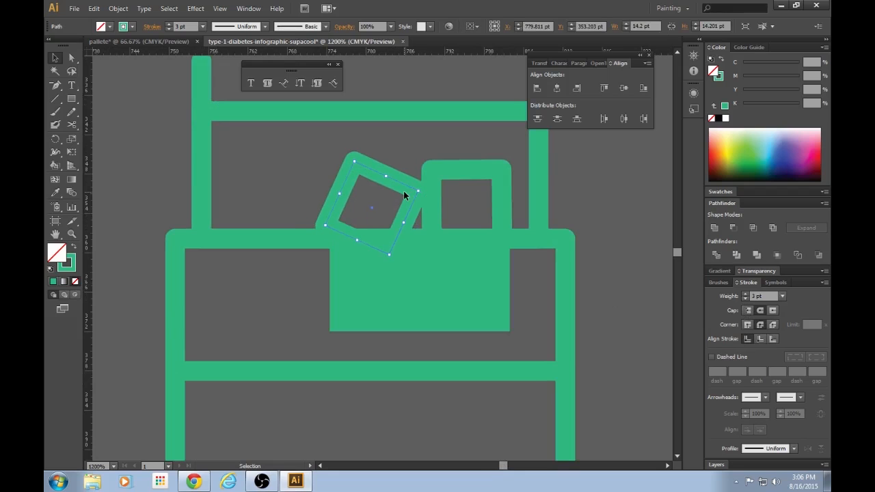
pyautogui.press('Up')
pyautogui.press('Left')
pyautogui.press('Right')
pyautogui.hotkey('ctrl', '-')
pyautogui.hotkey('ctrl', '-')
pyautogui.hotkey('ctrl', '-')
pyautogui.hotkey('ctrl', '-')
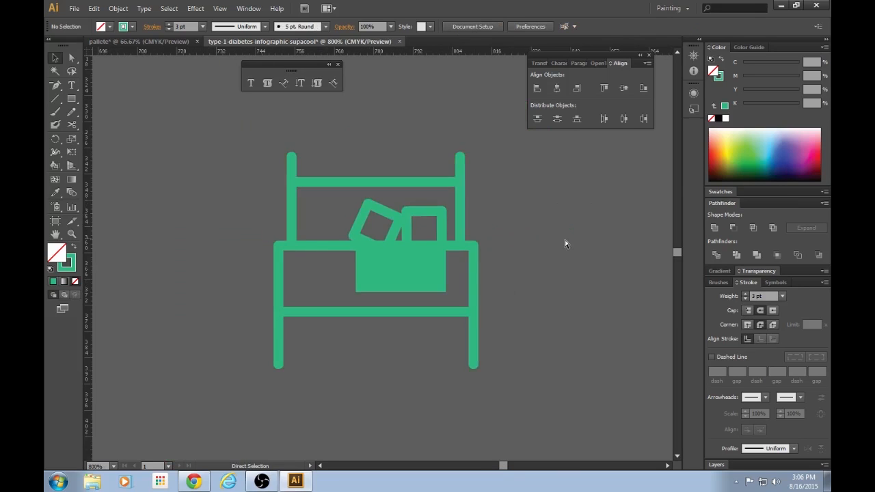
# Move the whole bed icon into the first white cell beside the "Constantly feeling tired" label
pyautogui.hotkey('ctrl', 'a')
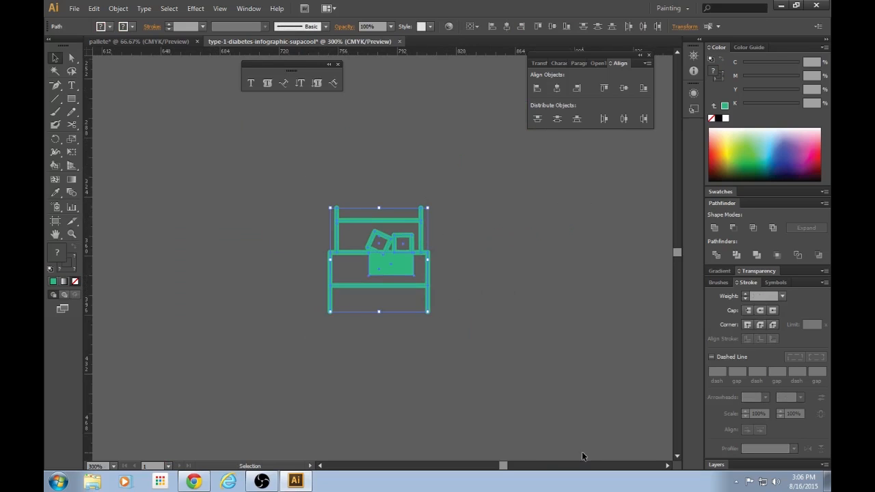
pyautogui.hotkey('ctrl', '-')
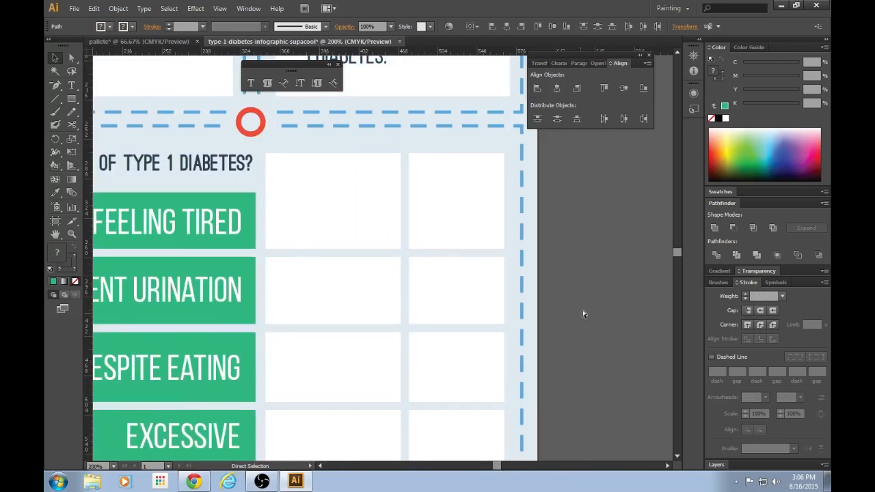
pyautogui.moveTo(654, 268); pyautogui.dragTo(359, 222)
pyautogui.click(567, 245)
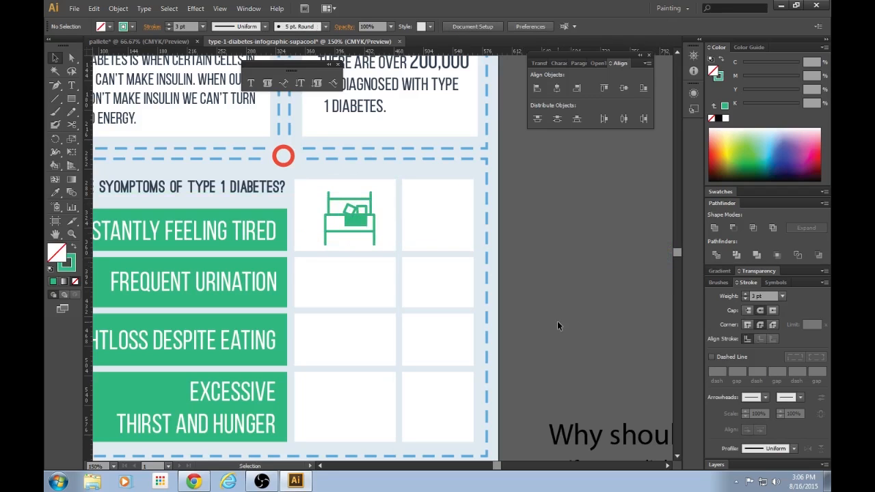
# Move the bed icon's tilted square 1 pt towards the upright square
pyautogui.hotkey('ctrl', '+')
pyautogui.hotkey('ctrl', '+')
pyautogui.hotkey('ctrl', '+')
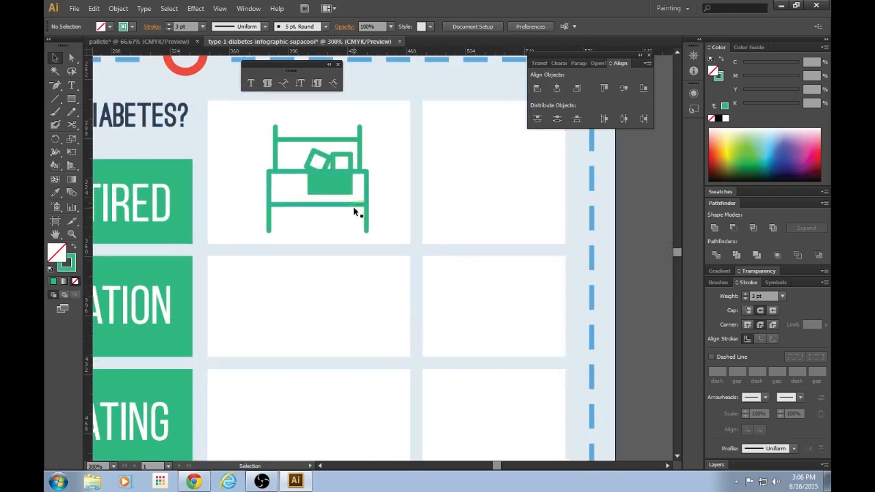
pyautogui.scroll(3, 355, 212)
pyautogui.hotkey('ctrl', '+')
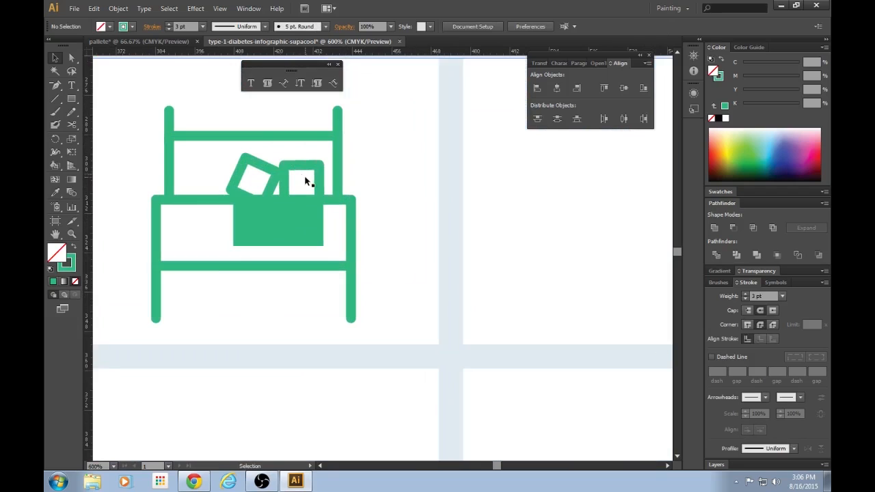
pyautogui.click(268, 168)
pyautogui.press('Right')
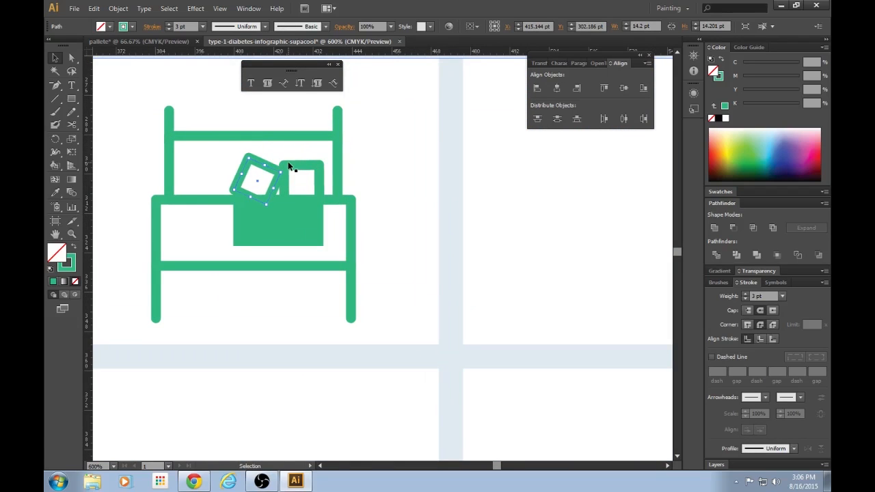
pyautogui.press('ctrl')
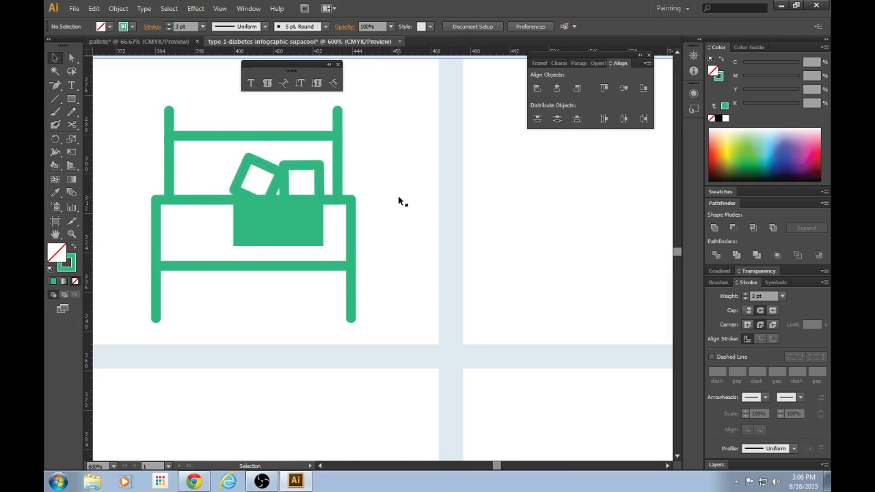
pyautogui.click(454, 174)
pyautogui.hotkey('ctrl', '-')
pyautogui.hotkey('ctrl', '-')
pyautogui.click(584, 201)
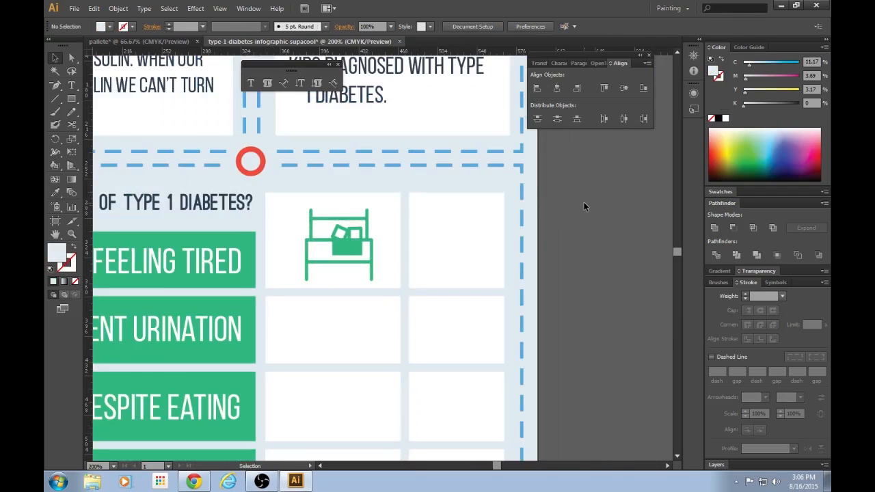
# Move the tilted square back by 1 pt, away from the upright square
pyautogui.hotkey('ctrl', '+')
pyautogui.hotkey('ctrl', '+')
pyautogui.hotkey('ctrl', '+')
pyautogui.hotkey('ctrl', '+')
pyautogui.click(237, 165)
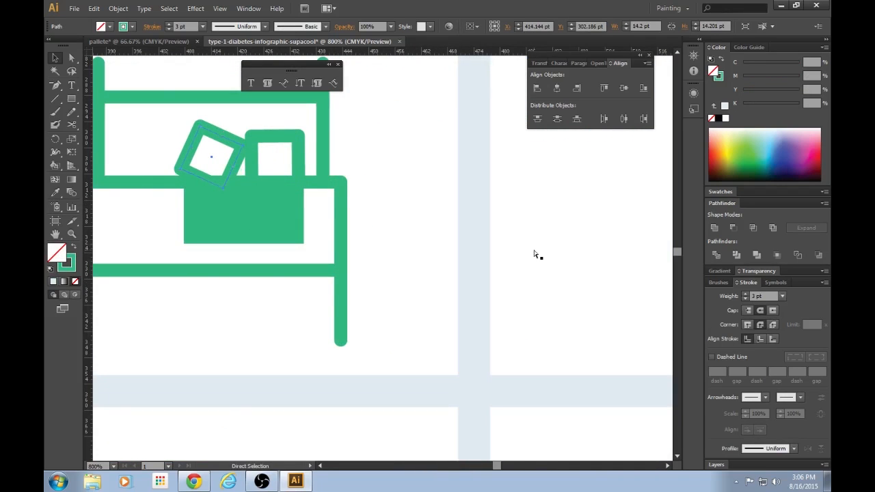
pyautogui.hotkey('ctrl', '-')
pyautogui.hotkey('ctrl', '-')
pyautogui.hotkey('ctrl', '-')
pyautogui.click(581, 202)
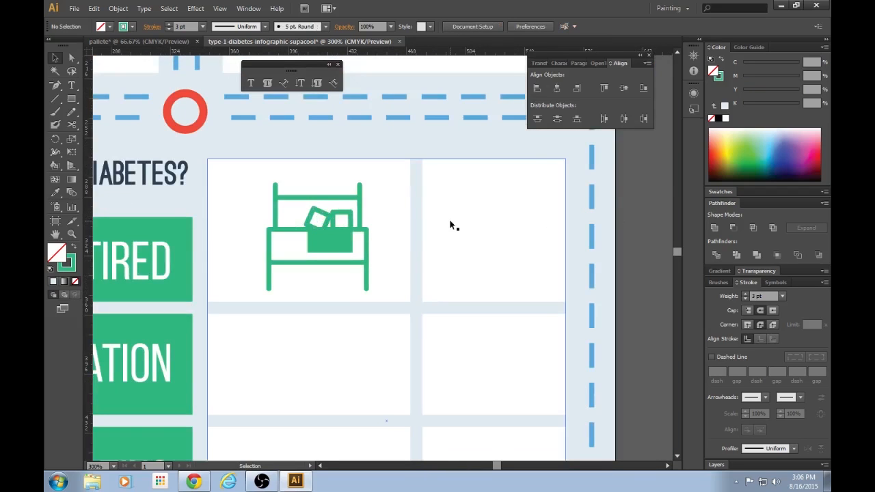
# Group all parts of the bed icon and place a copy of the group on the empty canvas beside the artboard
pyautogui.hotkey('ctrl', '-')
pyautogui.hotkey('ctrl', '-')
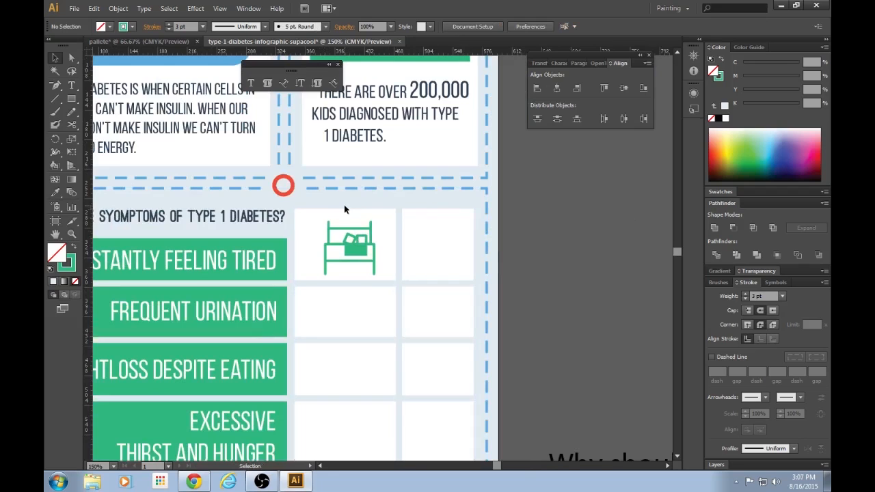
pyautogui.moveTo(316, 200); pyautogui.dragTo(380, 270)
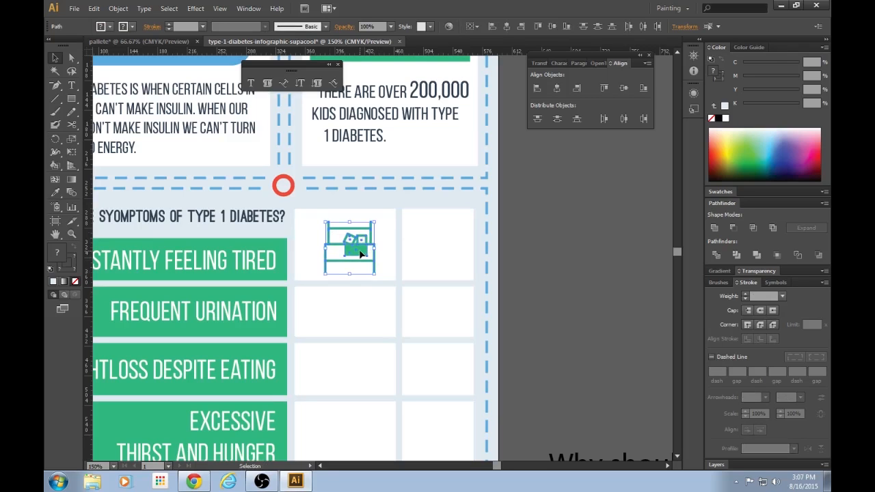
pyautogui.hotkey('ctrl', 'g')
pyautogui.click(486, 271)
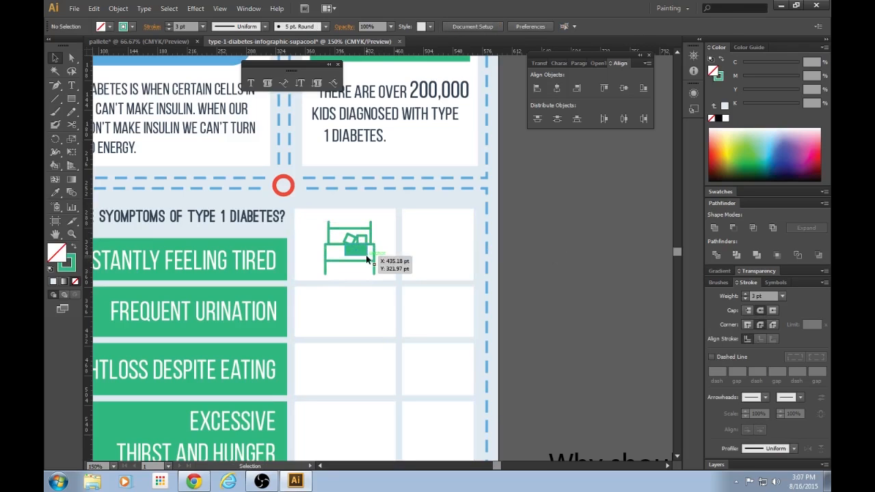
pyautogui.moveTo(367, 259); pyautogui.dragTo(585, 255)
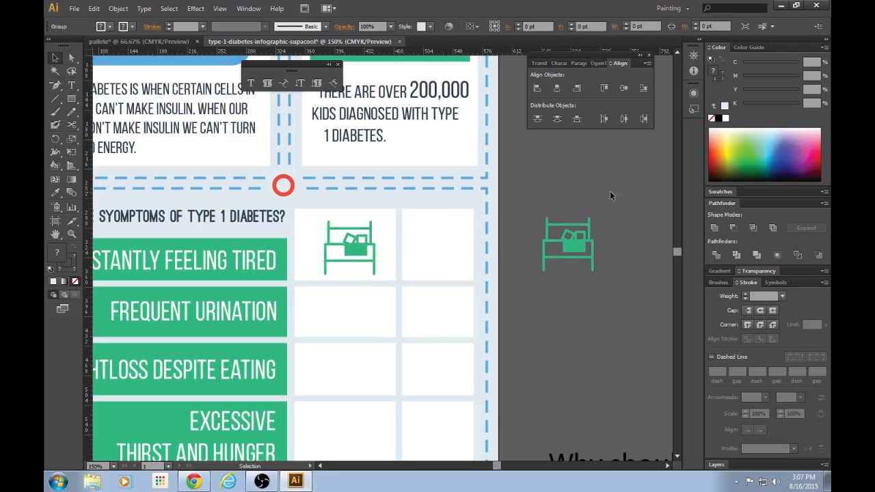
pyautogui.click(610, 191)
# Draw a horizontal path segment about 22 pt long below the copied bed, add a rounded corner curving down, and swap its green fill to stroke
pyautogui.scroll(-3, 589, 268)
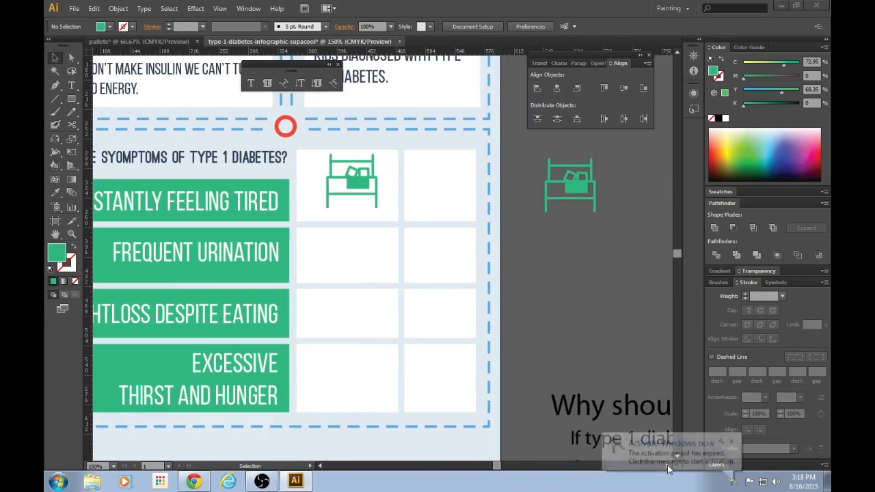
pyautogui.hscroll(5, 560, 298)
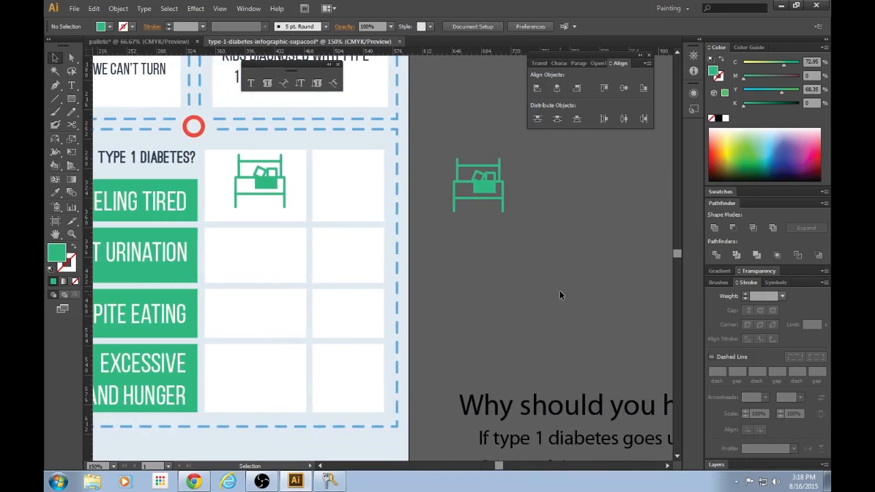
pyautogui.hotkey('ctrl', '+')
pyautogui.hotkey('ctrl', '+')
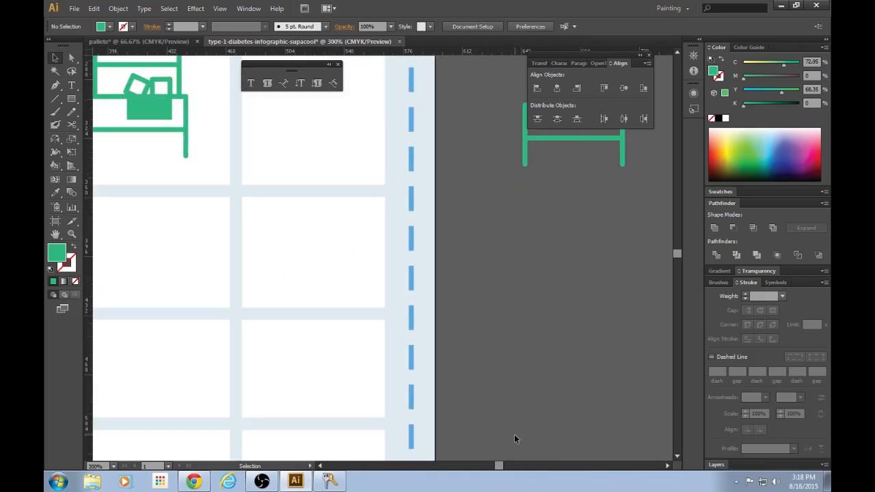
pyautogui.hscroll(3, 503, 468)
pyautogui.hotkey('ctrl', '-')
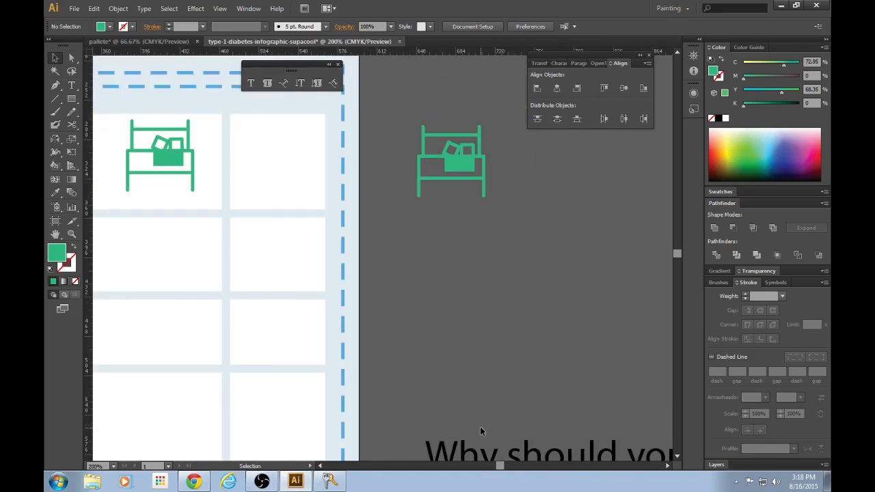
pyautogui.hotkey('ctrl', '+')
pyautogui.press('p')
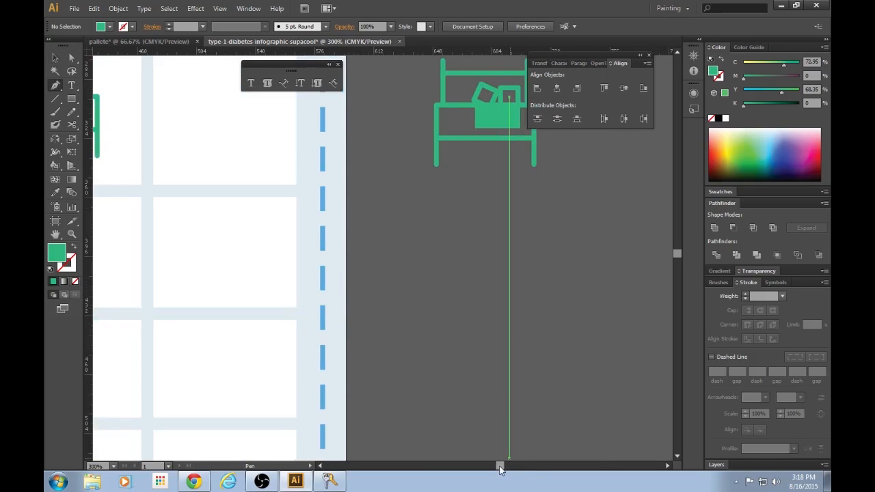
pyautogui.moveTo(499, 466); pyautogui.dragTo(501, 466)
pyautogui.click(441, 212)
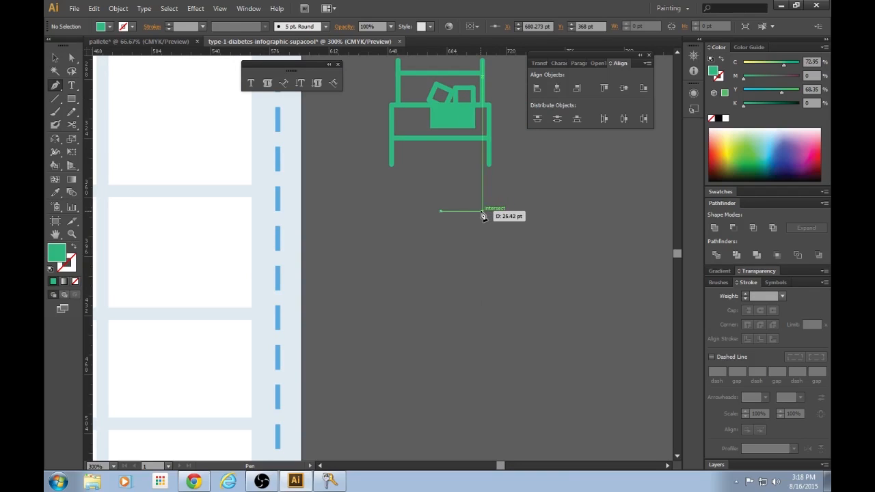
pyautogui.click(479, 212)
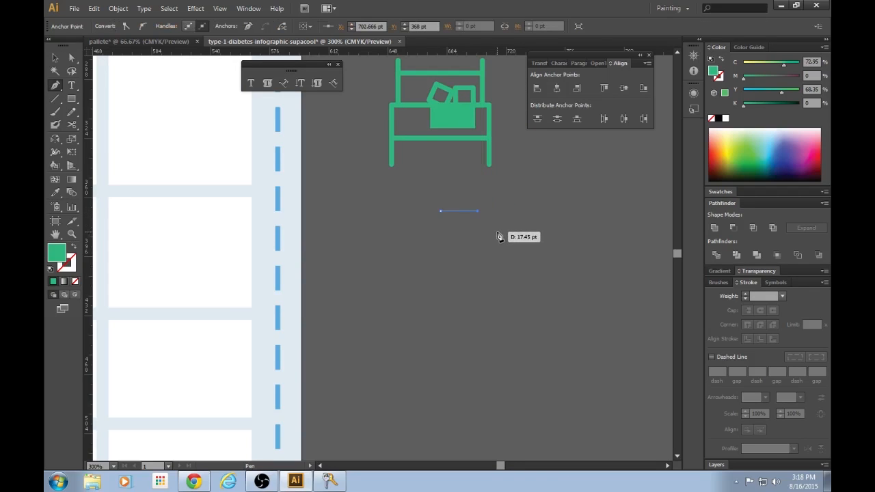
pyautogui.moveTo(497, 231); pyautogui.dragTo(500, 253)
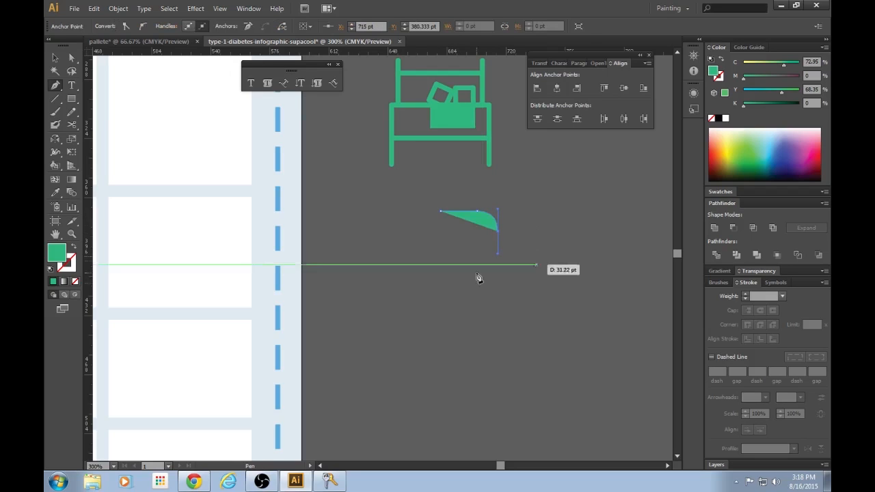
pyautogui.hotkey('shift', 'x')
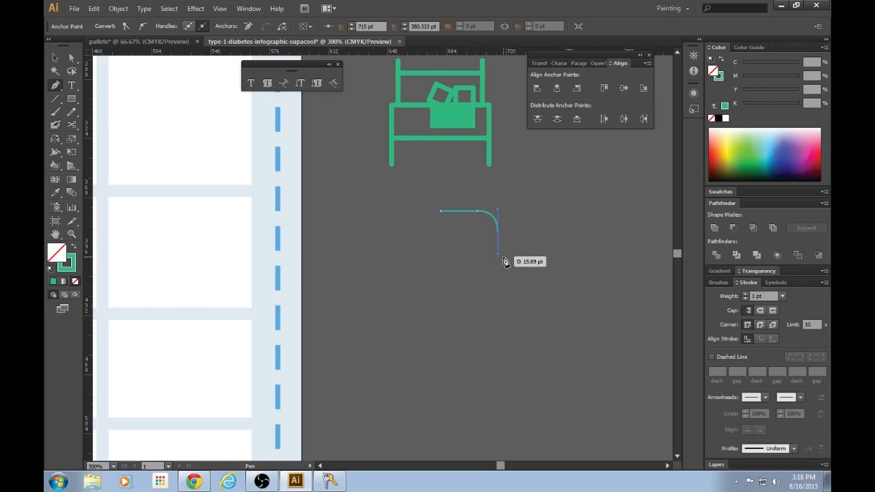
# Continue the path with a vertical segment about 30 pt long and two flowing curves tapering inward, ending directly beneath the starting point
pyautogui.scroll(-1, 512, 319)
pyautogui.scroll(-1, 513, 319)
pyautogui.hotkey('ctrl', '=')
pyautogui.scroll(2, 512, 311)
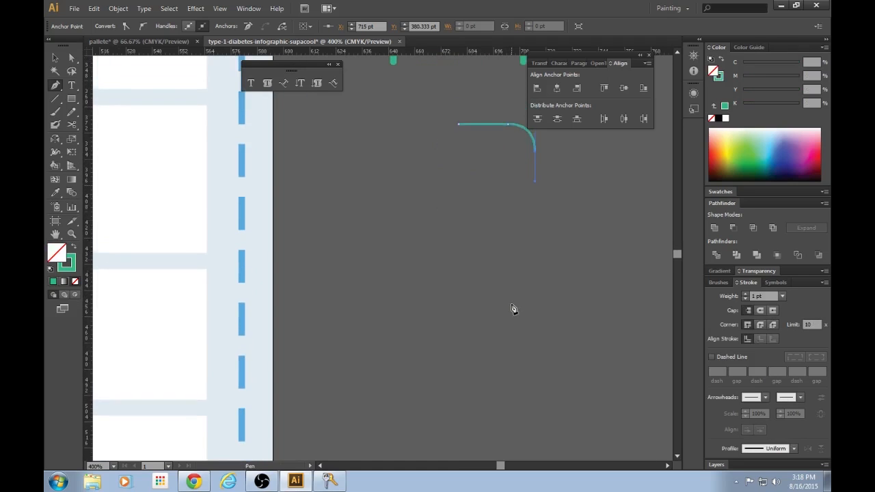
pyautogui.hscroll(3, 500, 465)
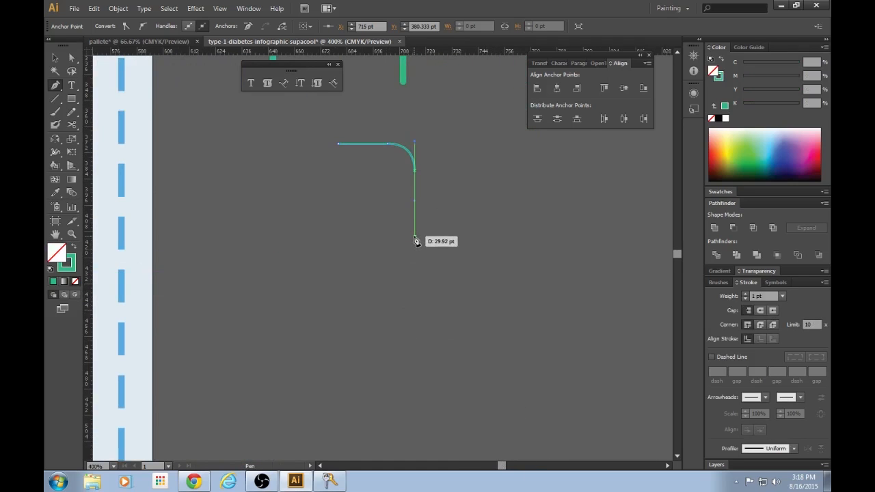
pyautogui.click(415, 239)
pyautogui.click(388, 266)
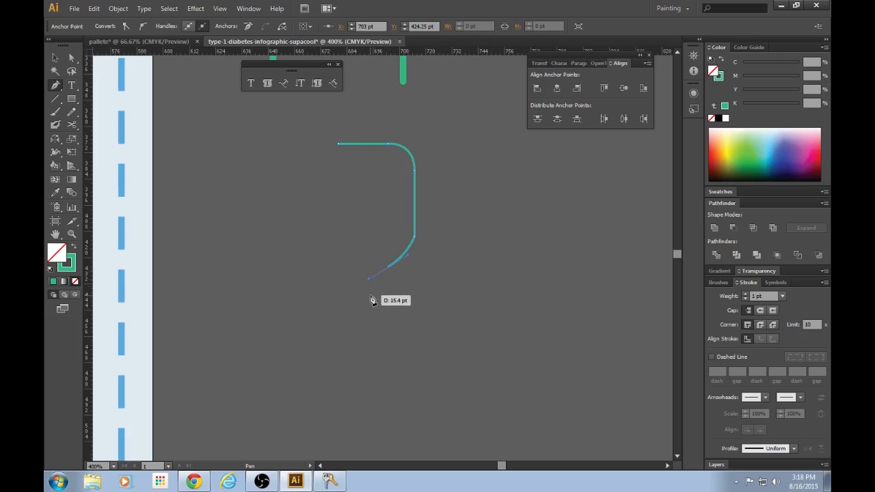
pyautogui.scroll(-2, 371, 300)
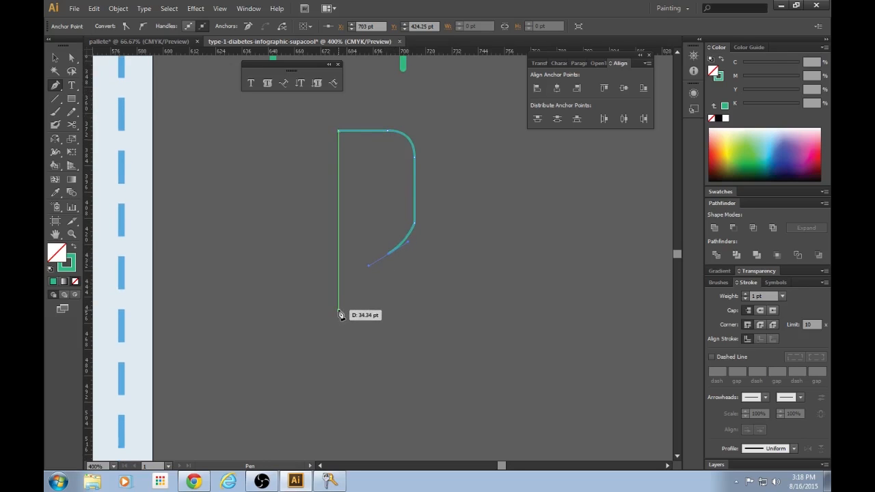
pyautogui.moveTo(339, 306); pyautogui.dragTo(305, 305)
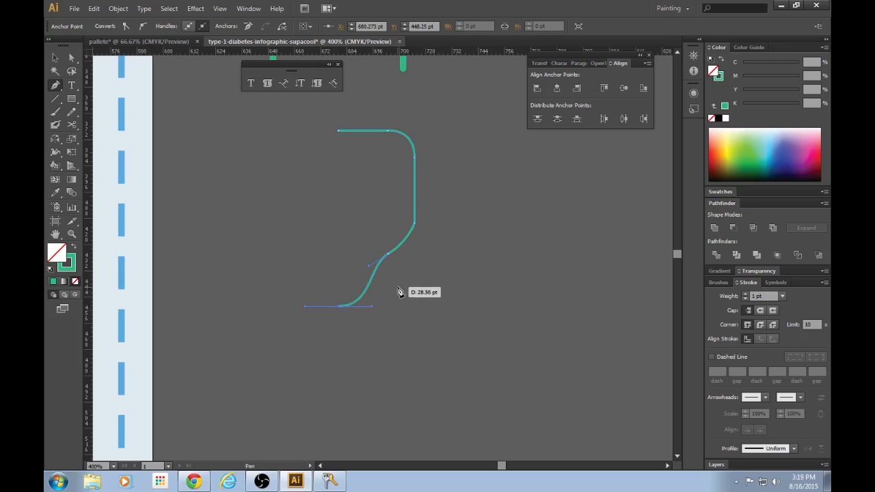
pyautogui.press('v')
pyautogui.click(475, 276)
# Lengthen the upper handle of the anchor between the two lower curves to smooth the bend below the vertical segment
pyautogui.scroll(2, 508, 295)
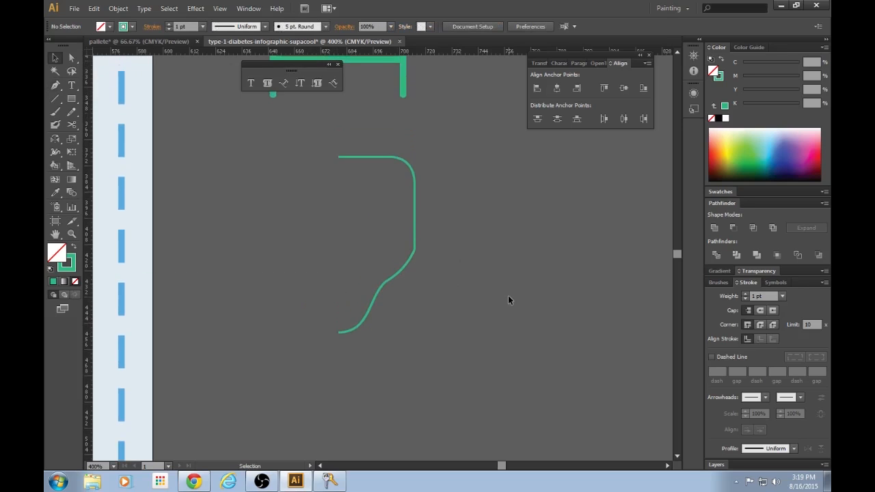
pyautogui.hotkey('ctrl', '=')
pyautogui.hotkey('ctrl', '=')
pyautogui.hotkey('ctrl', '=')
pyautogui.click(448, 282)
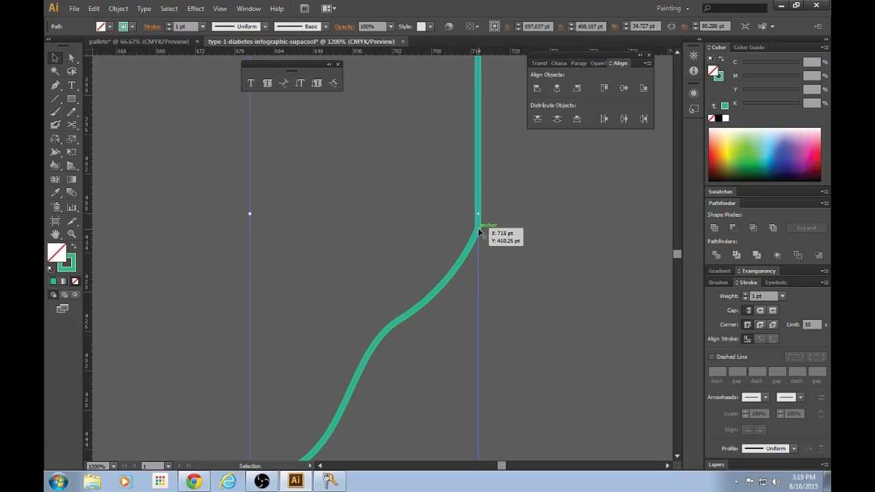
pyautogui.press('a')
pyautogui.click(402, 321)
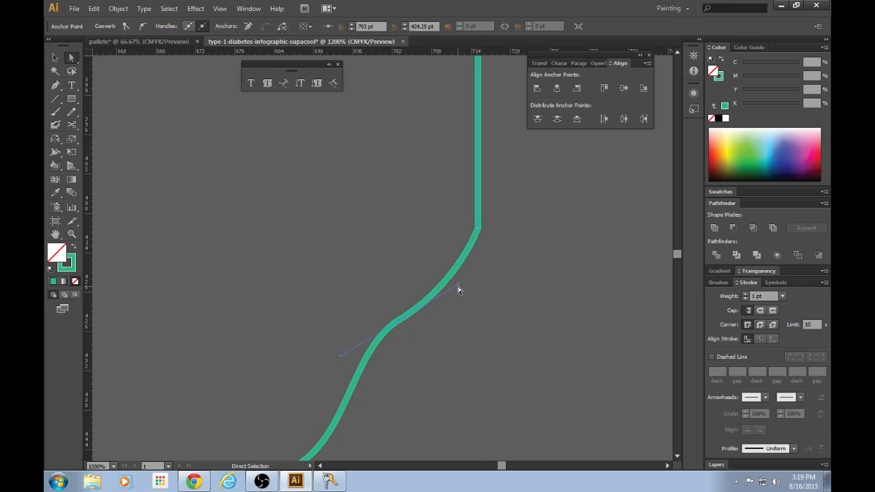
pyautogui.click(478, 283)
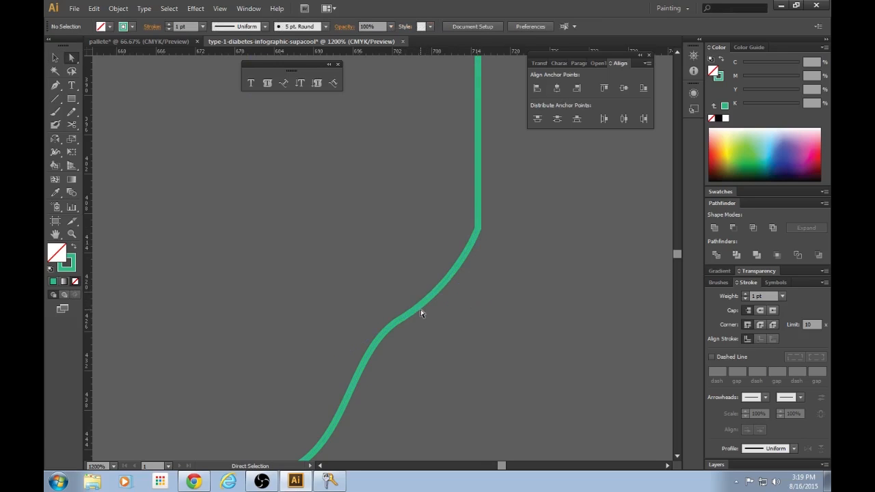
pyautogui.click(414, 312)
pyautogui.click(399, 321)
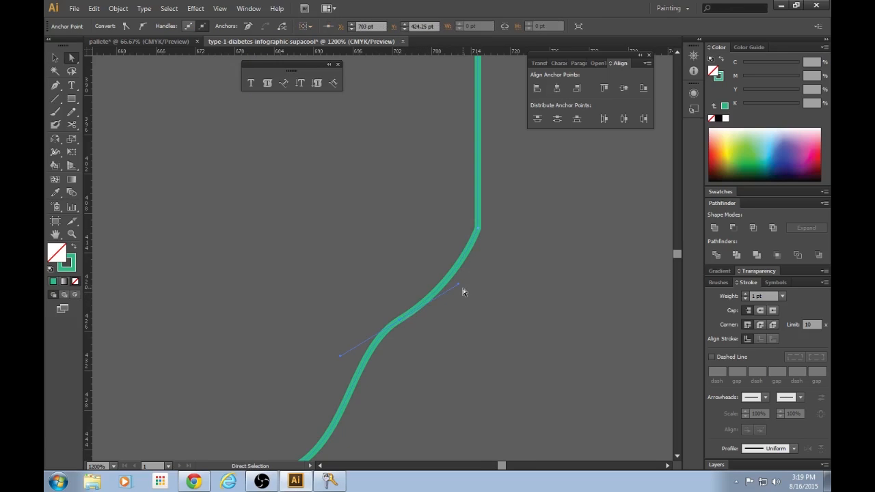
pyautogui.moveTo(459, 286); pyautogui.dragTo(481, 268)
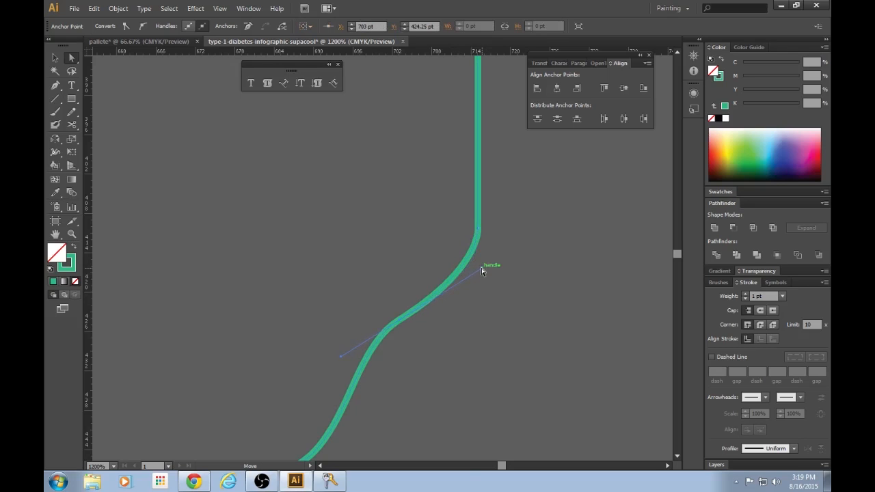
pyautogui.press('v')
pyautogui.click(548, 269)
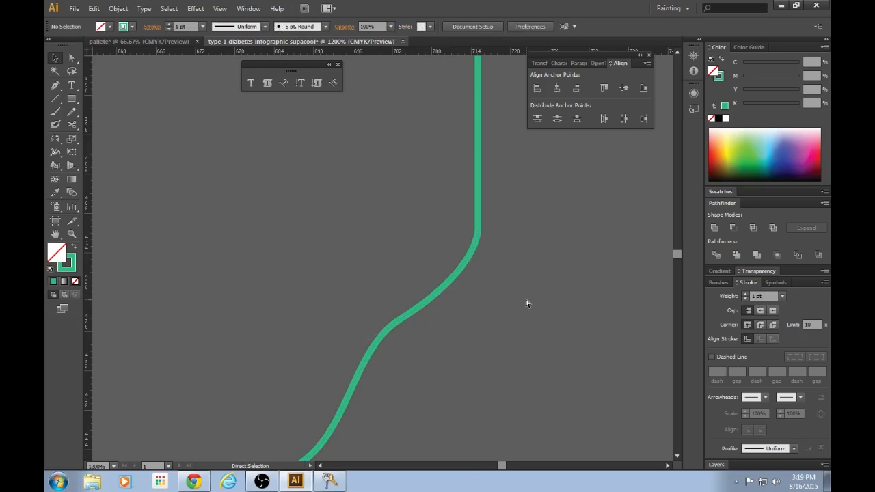
# Close the outline with a straight vertical segment between its two endpoints and swap its green stroke to fill
pyautogui.hotkey('ctrl', '-')
pyautogui.hotkey('ctrl', '-')
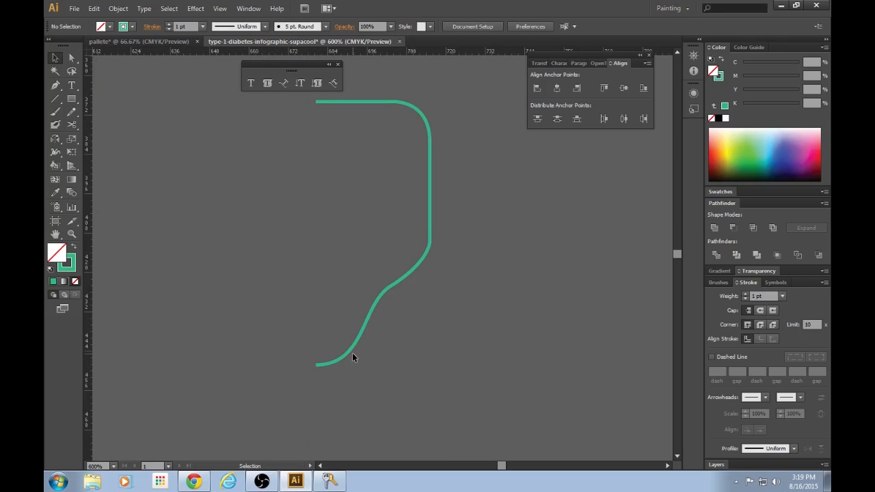
pyautogui.click(352, 355)
pyautogui.press('a')
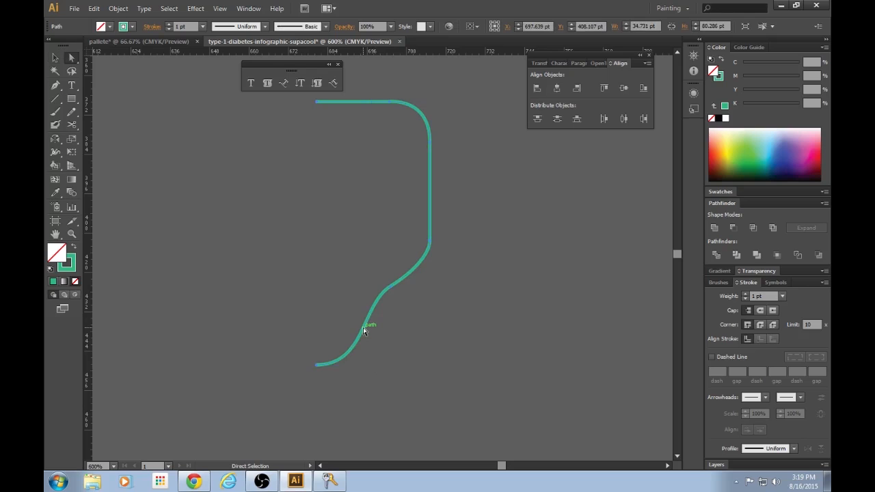
pyautogui.press('p')
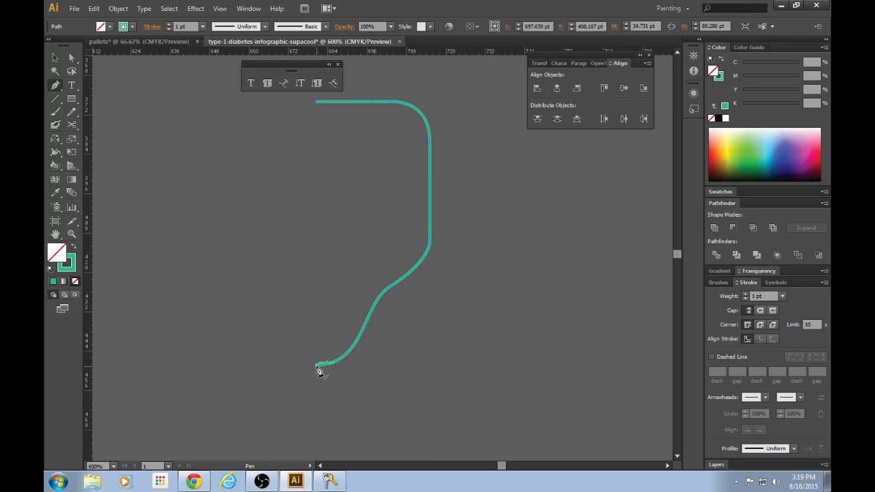
pyautogui.click(318, 369)
pyautogui.scroll(1, 341, 168)
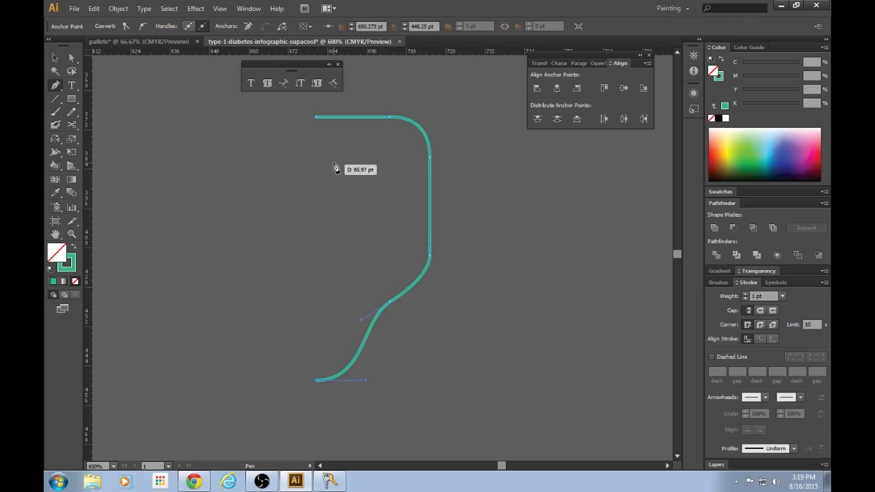
pyautogui.click(317, 120)
pyautogui.press('v')
pyautogui.click(504, 284)
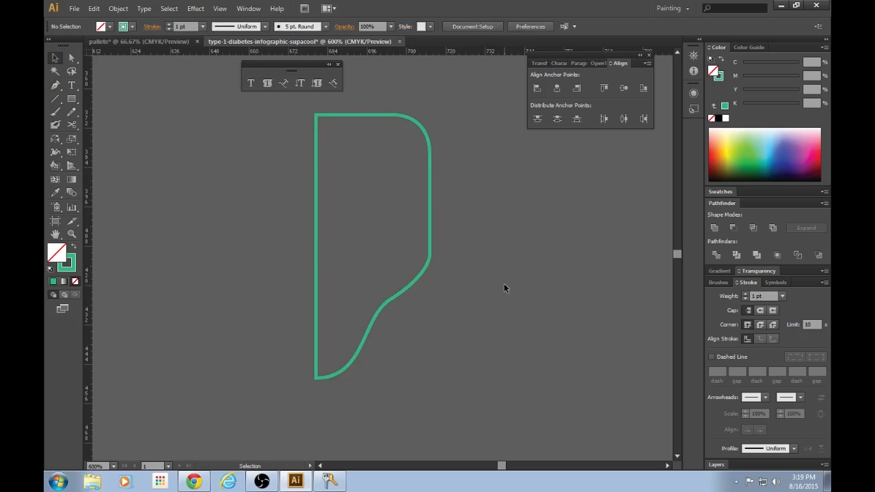
pyautogui.moveTo(287, 123); pyautogui.dragTo(471, 353)
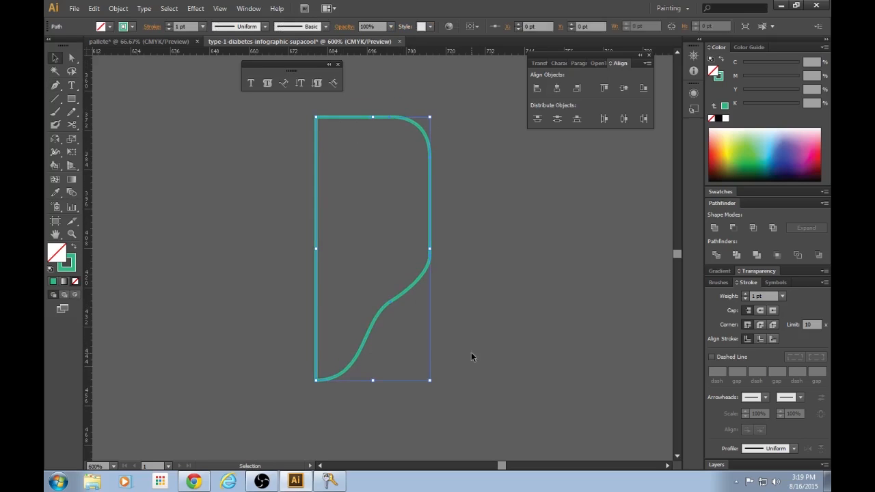
pyautogui.hotkey('shift', 'x')
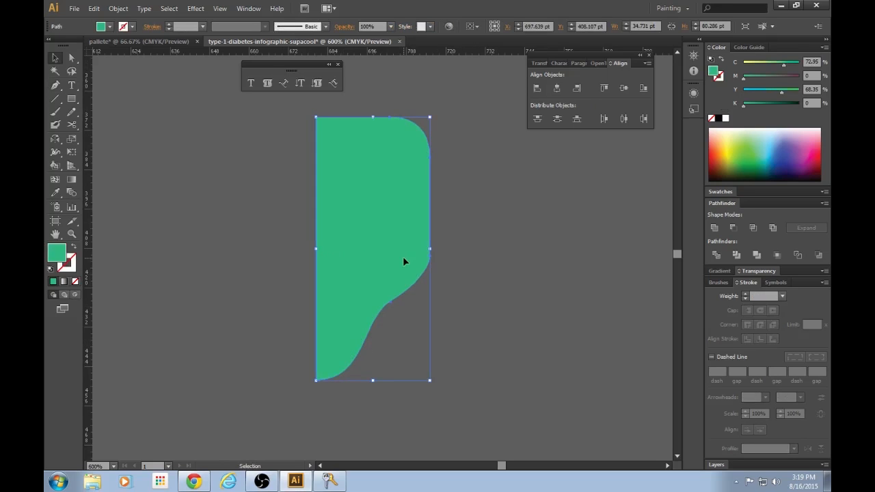
# Lengthen the horizontal handle of the bottom anchor to widen the curve at the shape's lower tip
pyautogui.press('a')
pyautogui.hotkey('ctrl', '-')
pyautogui.hotkey('ctrl', '-')
pyautogui.hotkey('ctrl', '+')
pyautogui.hotkey('ctrl', '+')
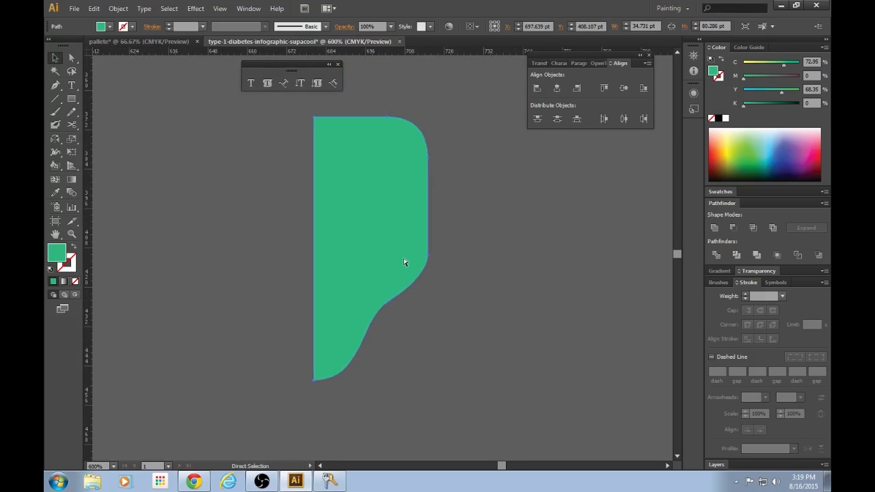
pyautogui.press('v')
pyautogui.scroll(-3, 403, 258)
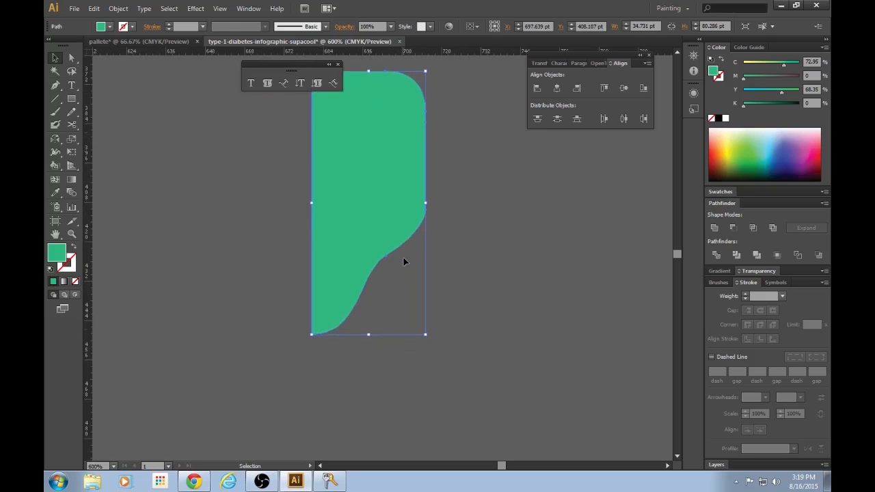
pyautogui.scroll(-2, 452, 426)
pyautogui.hotkey('ctrl', '+')
pyautogui.hotkey('ctrl', '+')
pyautogui.hotkey('ctrl', '+')
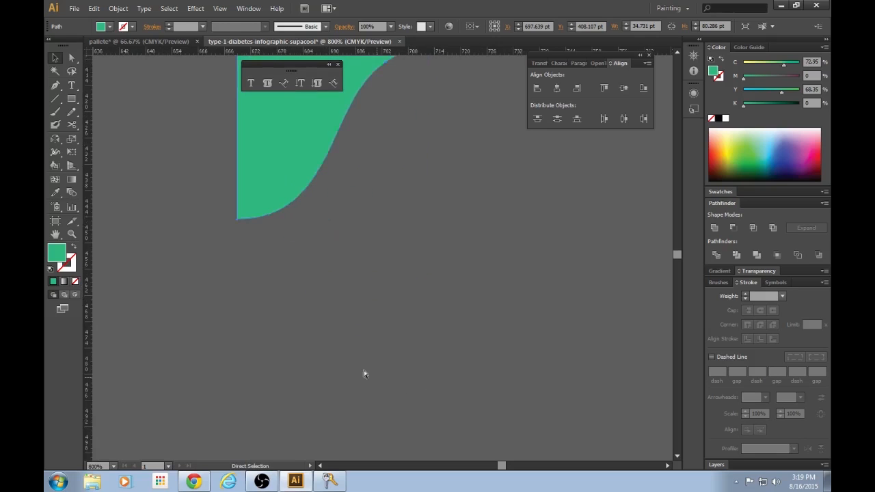
pyautogui.moveTo(500, 465); pyautogui.dragTo(499, 465)
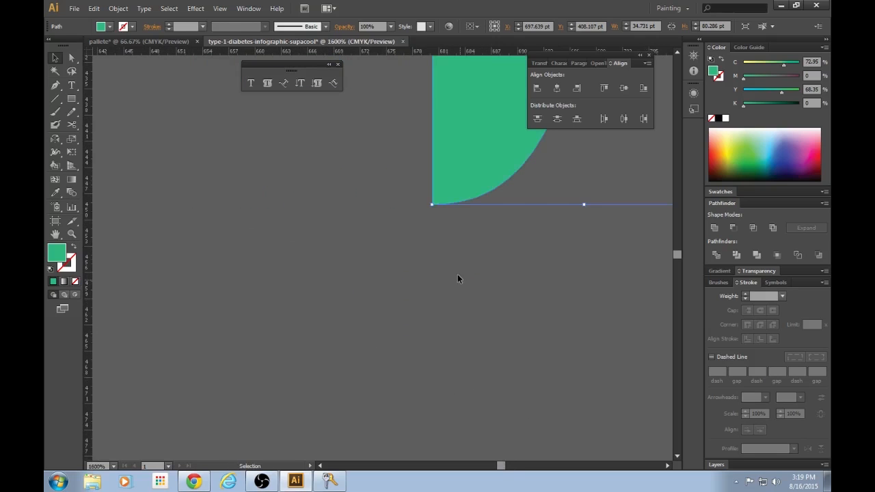
pyautogui.press('a')
pyautogui.click(432, 203)
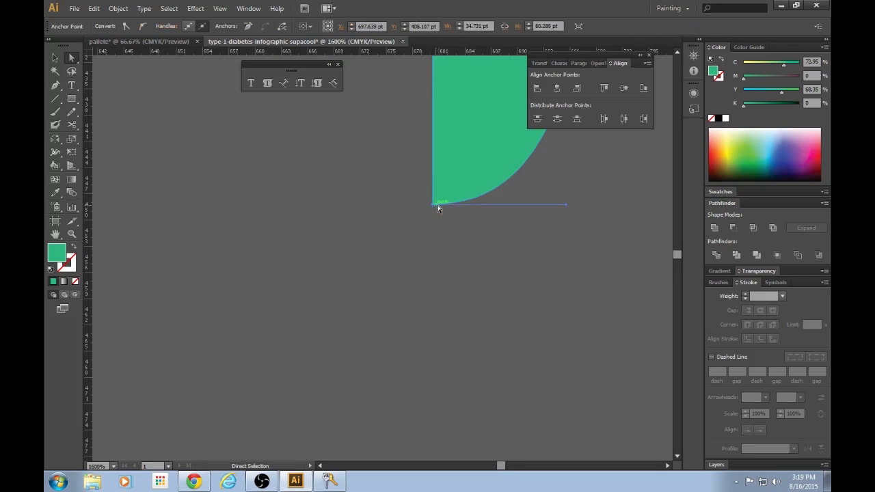
pyautogui.moveTo(566, 209); pyautogui.dragTo(585, 204)
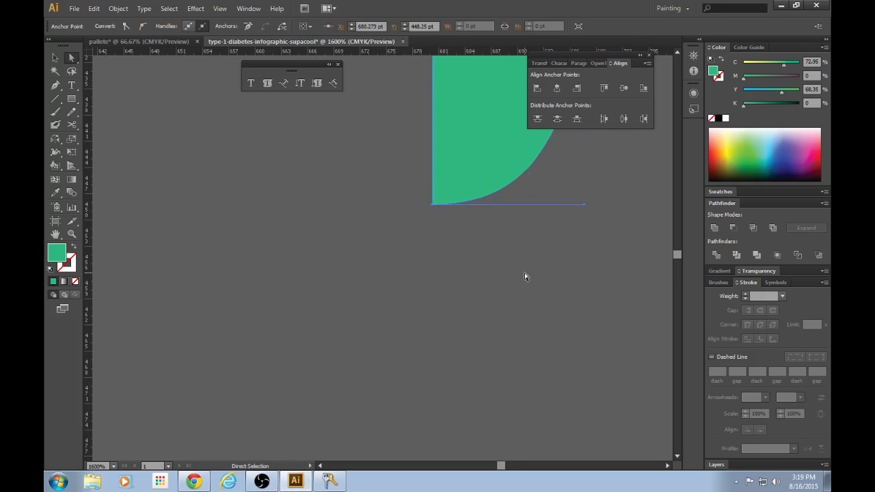
# Mirror the half shape horizontally and place a copy against its straight edge with a slight overlap, completing a symmetrical silhouette
pyautogui.hotkey('ctrl', '-')
pyautogui.hotkey('ctrl', '-')
pyautogui.hotkey('ctrl', '-')
pyautogui.hotkey('ctrl', '-')
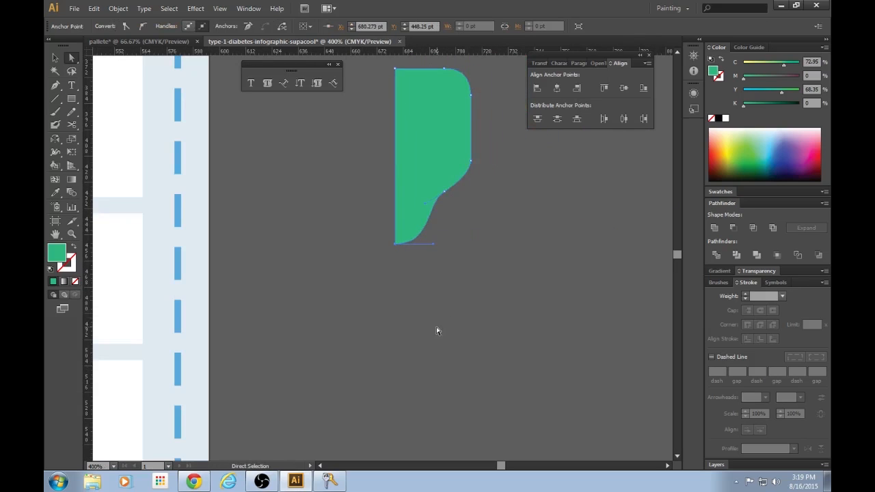
pyautogui.press('v')
pyautogui.scroll(3, 520, 313)
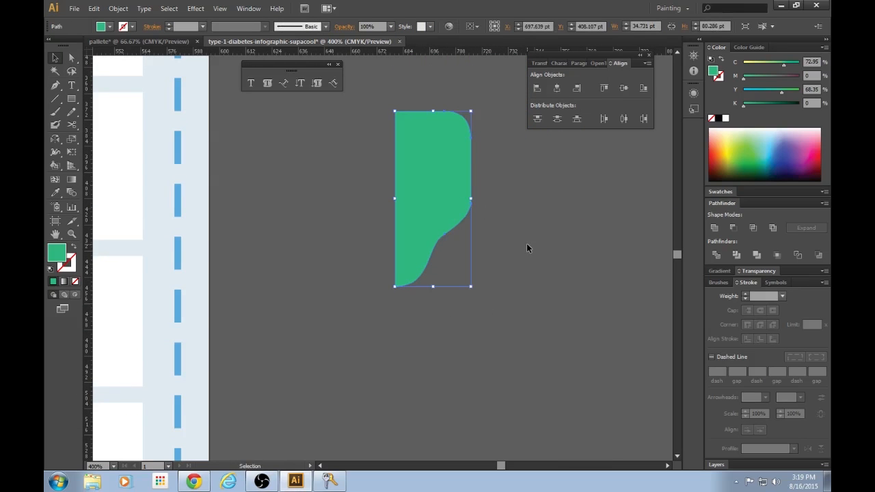
pyautogui.press('ctrl')
pyautogui.press('ctrl')
pyautogui.scroll(2, 516, 180)
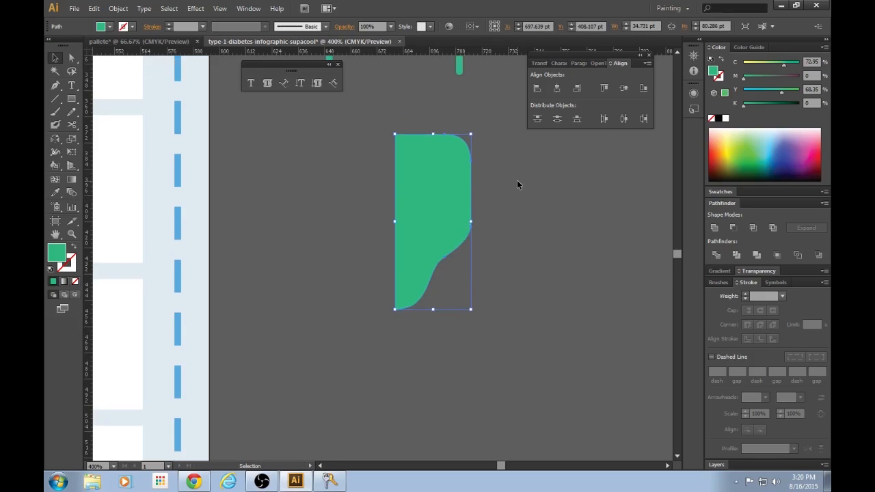
pyautogui.press('o')
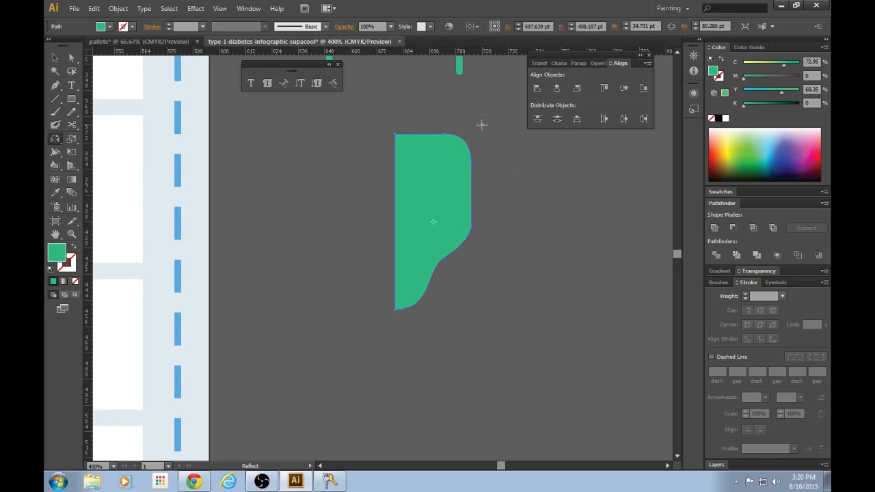
pyautogui.moveTo(490, 128); pyautogui.dragTo(365, 153)
pyautogui.press('v')
pyautogui.moveTo(458, 207); pyautogui.dragTo(375, 220)
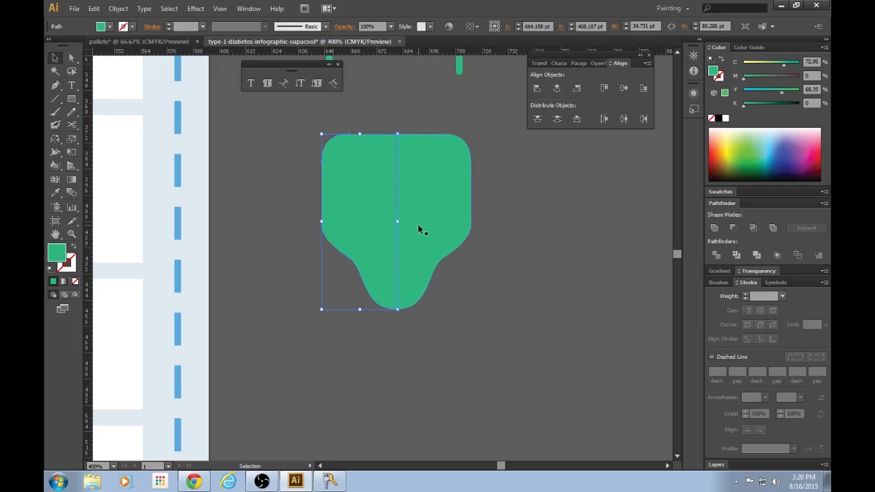
# Unite the two mirrored halves into a single shape
pyautogui.keyDown('shift'); pyautogui.click(443, 218); pyautogui.keyUp('shift')
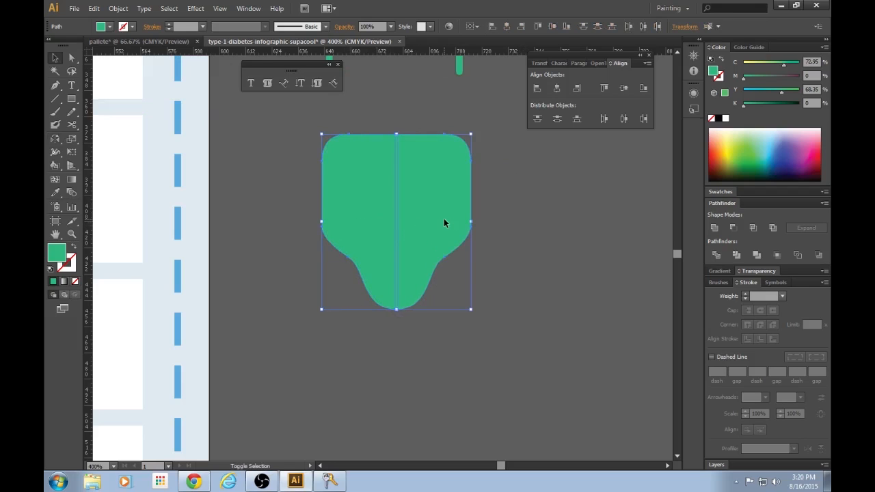
pyautogui.click(713, 228)
pyautogui.click(565, 316)
pyautogui.scroll(1, 563, 315)
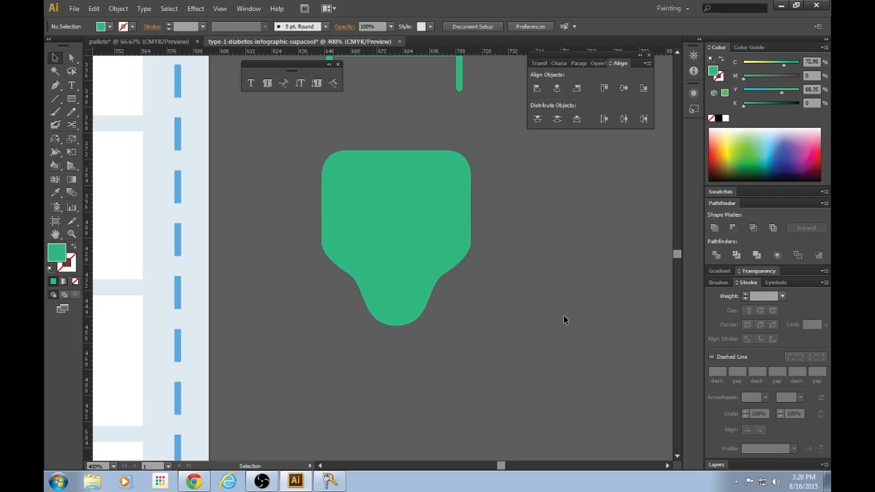
# Narrow the united shape symmetrically about its centre to a width of about 49 pt, keeping its height
pyautogui.hotkey('ctrl', '=')
pyautogui.click(497, 245)
pyautogui.scroll(3, 574, 316)
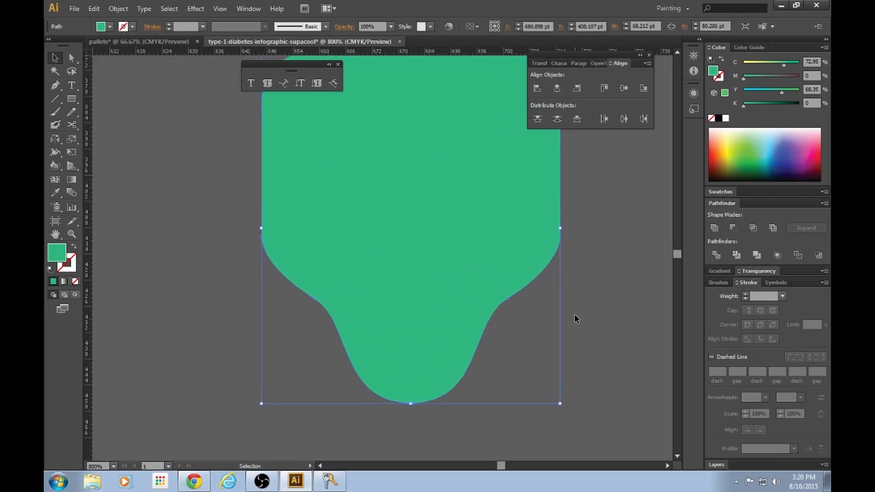
pyautogui.scroll(1, 574, 319)
pyautogui.hotkey('ctrl', '-')
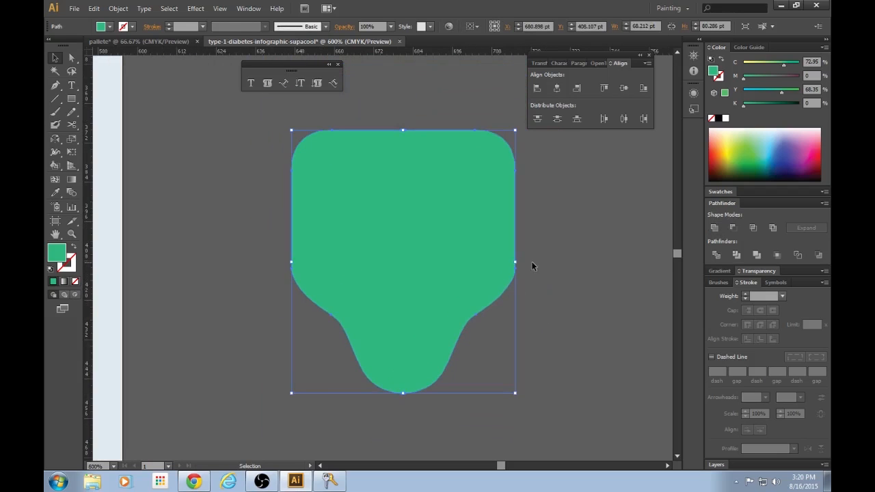
pyautogui.moveTo(516, 262); pyautogui.dragTo(483, 270)
pyautogui.click(589, 304)
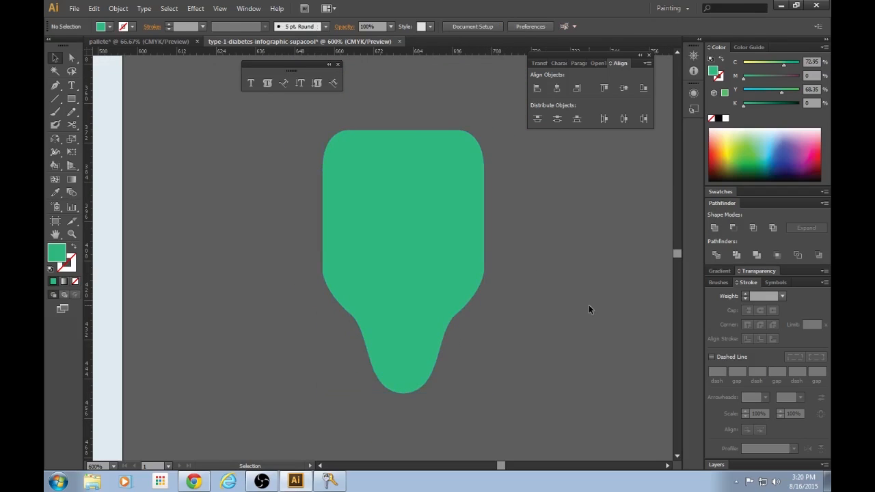
# Raise the right anchor at the shape's bottom tip slightly, to Y 448.208 pt, to smooth the seam between the halves
pyautogui.click(428, 347)
pyautogui.scroll(-5, 429, 346)
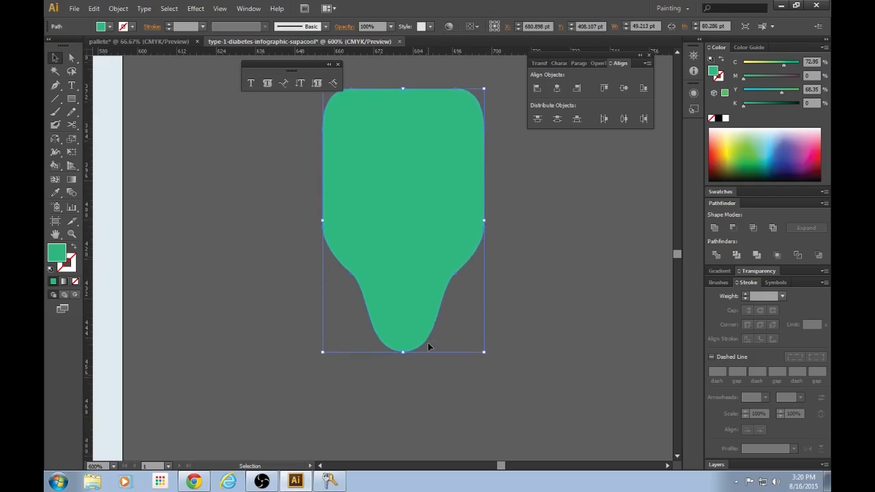
pyautogui.press('a')
pyautogui.hotkey('ctrl', '+')
pyautogui.press('v')
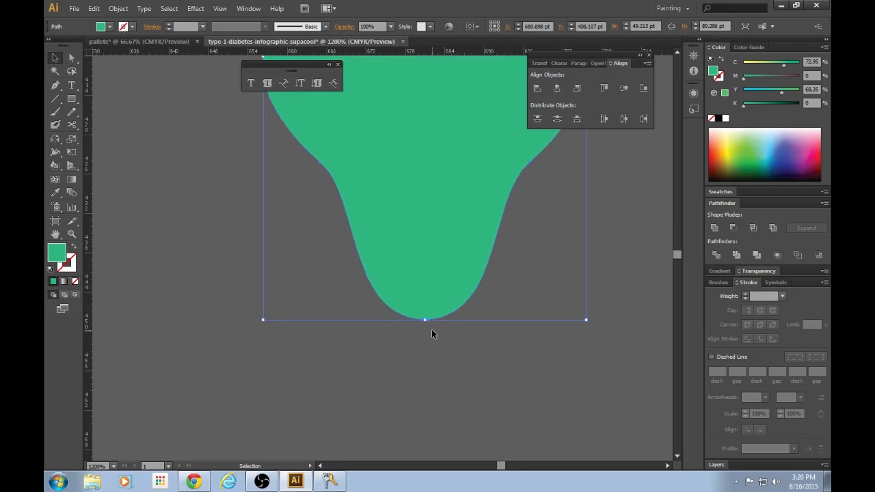
pyautogui.hotkey('ctrl', '+')
pyautogui.hotkey('ctrl', '+')
pyautogui.hotkey('ctrl', '+')
pyautogui.moveTo(517, 332); pyautogui.dragTo(479, 165)
pyautogui.hotkey('ctrl', '+')
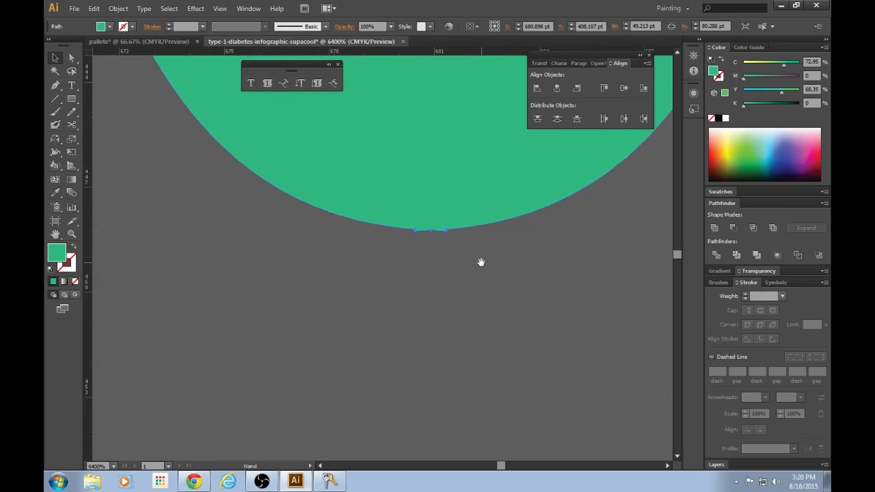
pyautogui.moveTo(482, 261); pyautogui.dragTo(441, 312)
pyautogui.press('p')
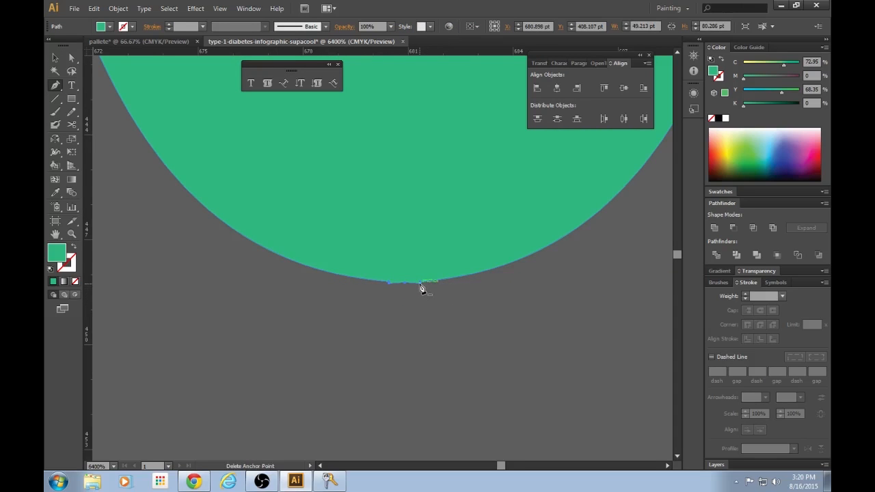
pyautogui.keyDown('ctrl'); pyautogui.click(419, 283); pyautogui.keyUp('ctrl')
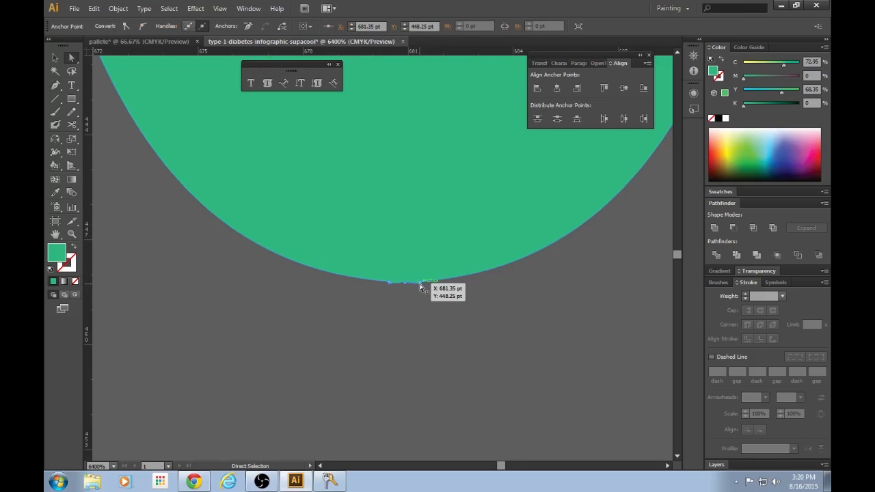
pyautogui.click(420, 283)
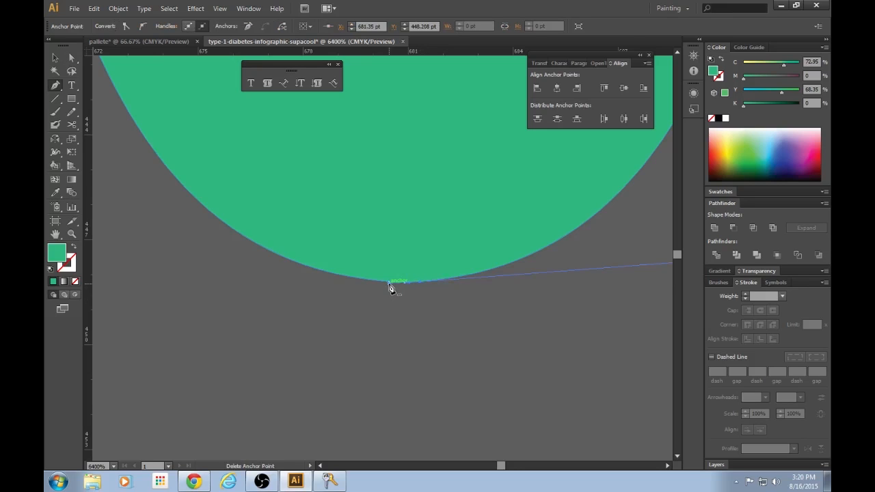
# Try to delete the left anchor at the shape's bottom tip
pyautogui.keyDown('ctrl'); pyautogui.click(404, 283); pyautogui.keyUp('ctrl')
pyautogui.click(391, 283)
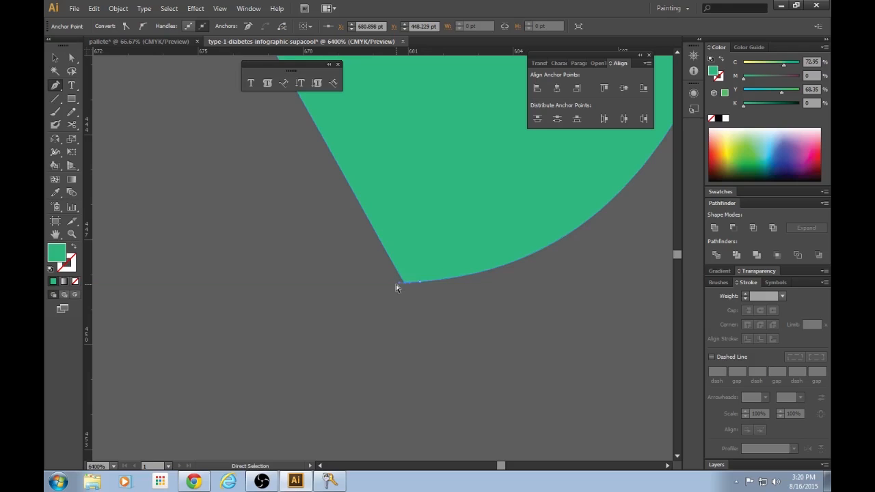
pyautogui.hotkey('ctrl', 'z')
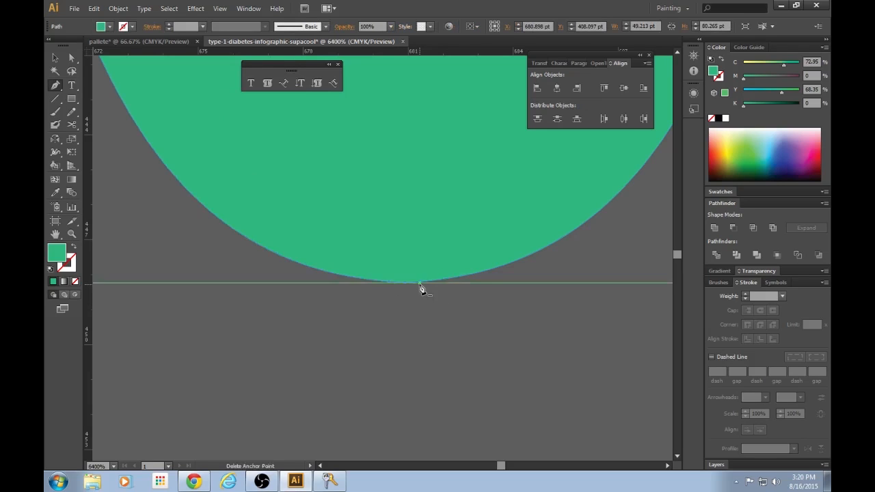
# Select the anchors at the silhouette's bottom tip and raise them together by 8 pt, shortening the shape to about 72 pt
pyautogui.keyDown('ctrl'); pyautogui.click(405, 284); pyautogui.keyUp('ctrl')
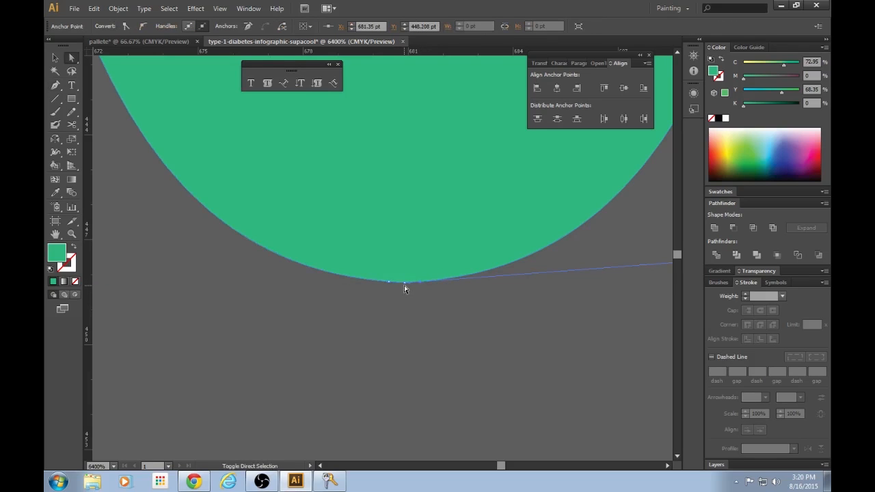
pyautogui.click(407, 285)
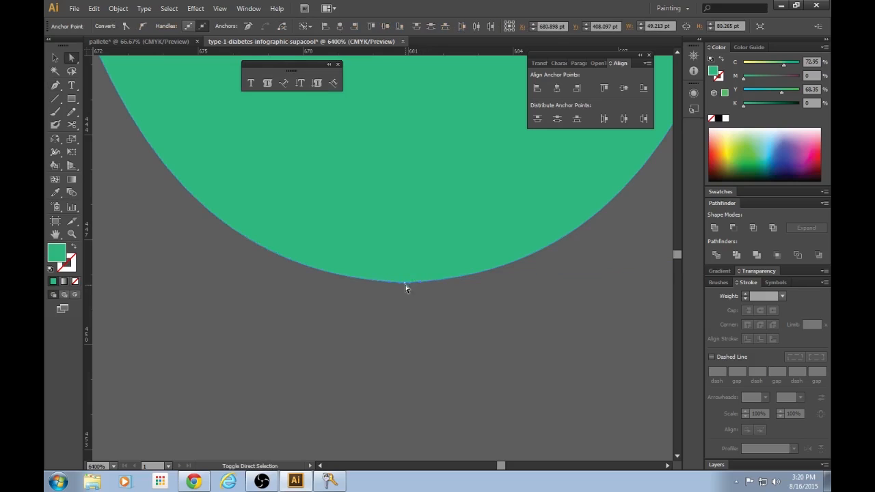
pyautogui.hotkey('ctrl', 'z')
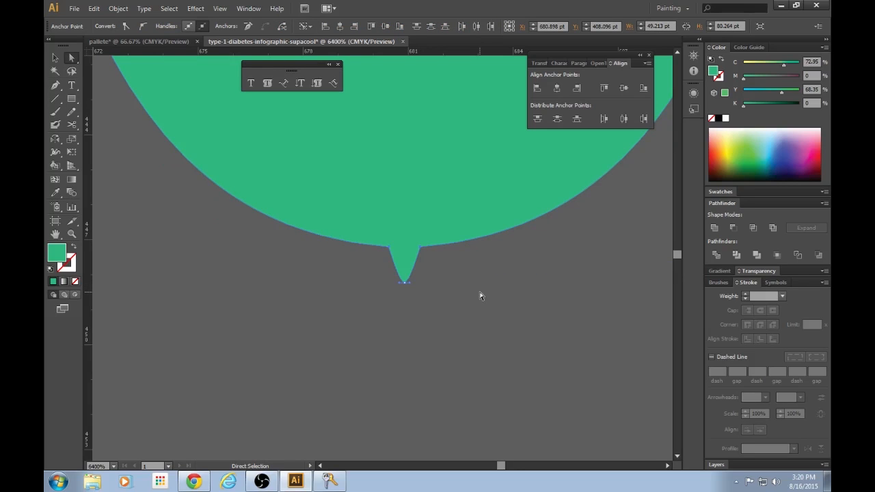
pyautogui.hotkey('ctrl', 'shift', 'z')
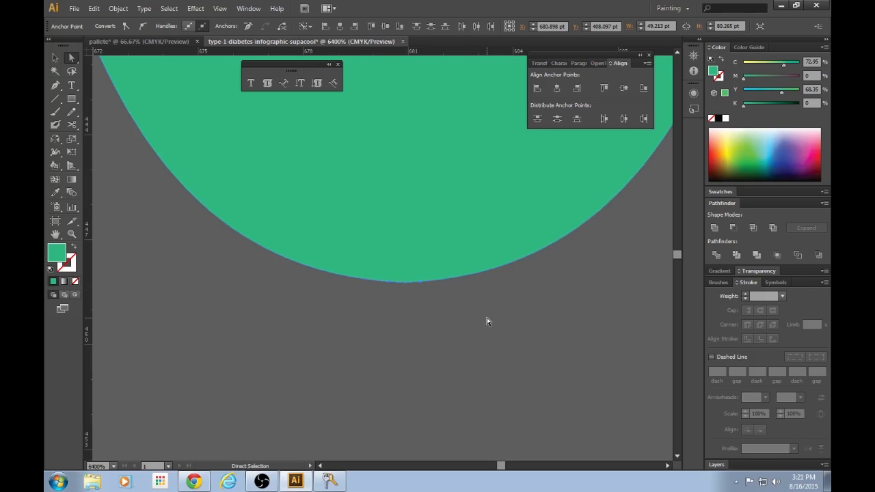
pyautogui.hotkey('ctrl', '-')
pyautogui.hotkey('ctrl', '-')
pyautogui.hotkey('ctrl', '-')
pyautogui.hotkey('ctrl', '-')
pyautogui.hotkey('ctrl', '-')
pyautogui.hotkey('ctrl', '-')
pyautogui.hotkey('ctrl', '-')
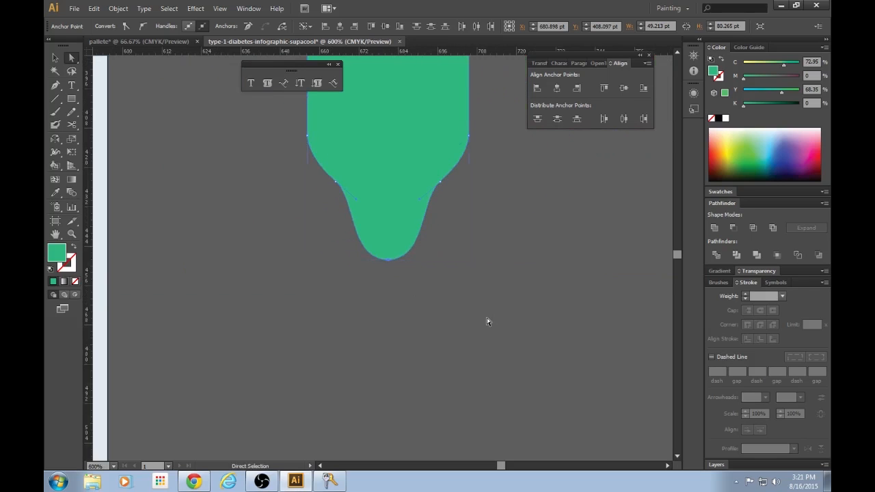
pyautogui.press('Up')
pyautogui.press('Up')
pyautogui.press('Up')
pyautogui.press('Up')
pyautogui.press('Up')
pyautogui.press('Up')
pyautogui.press('Up')
pyautogui.press('Up')
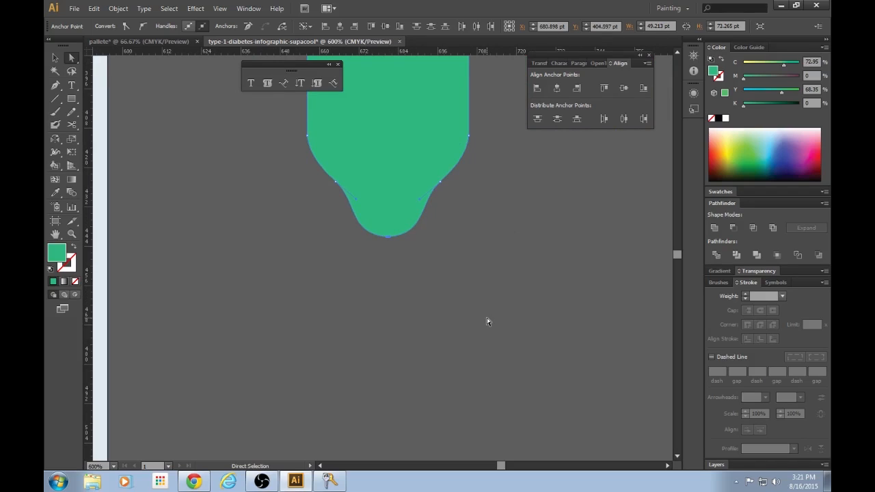
# Swap the silhouette's fill and stroke to preview it as a 1 pt green outline beside the bed icon
pyautogui.scroll(5, 487, 322)
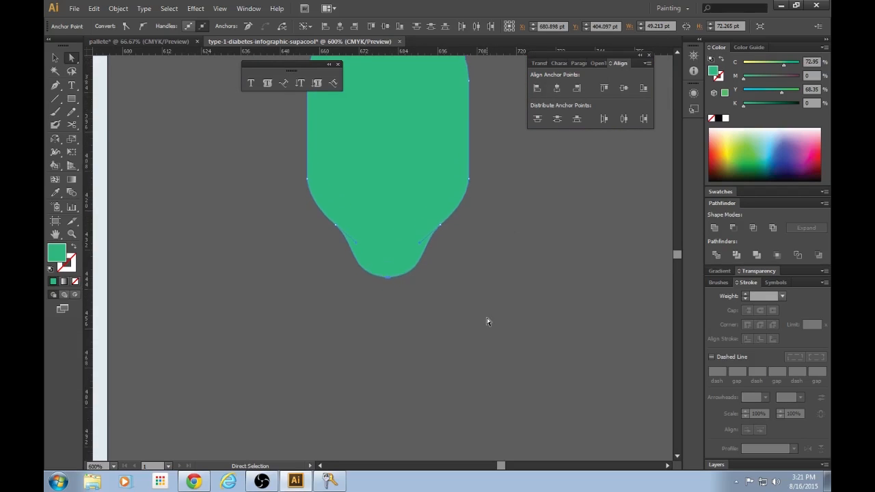
pyautogui.scroll(2, 486, 321)
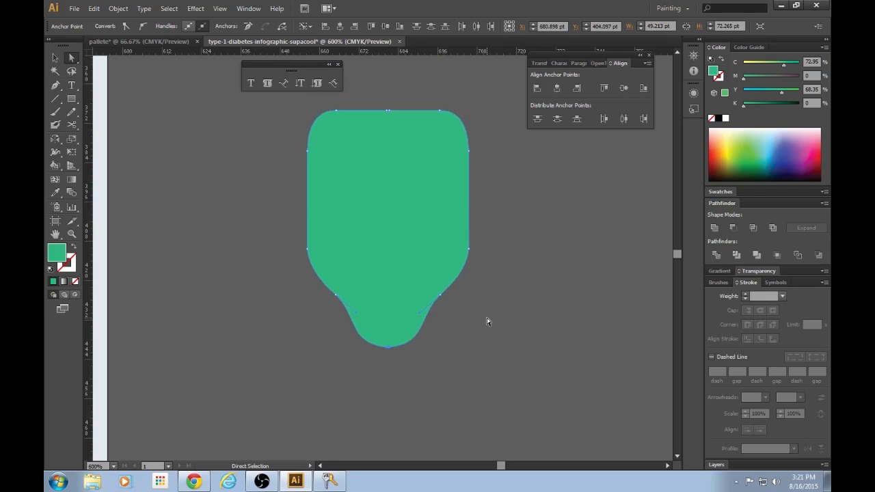
pyautogui.press('v')
pyautogui.hotkey('shift', 'x')
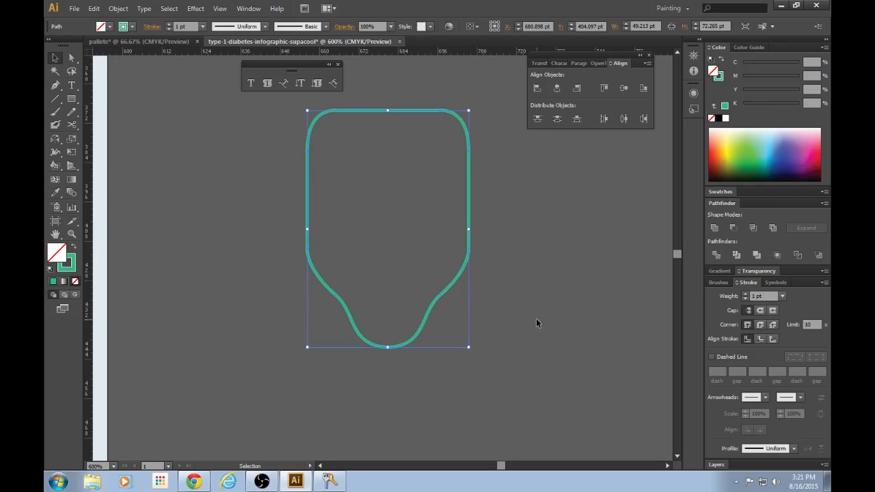
pyautogui.click(536, 317)
pyautogui.scroll(2, 538, 367)
pyautogui.scroll(1, 510, 299)
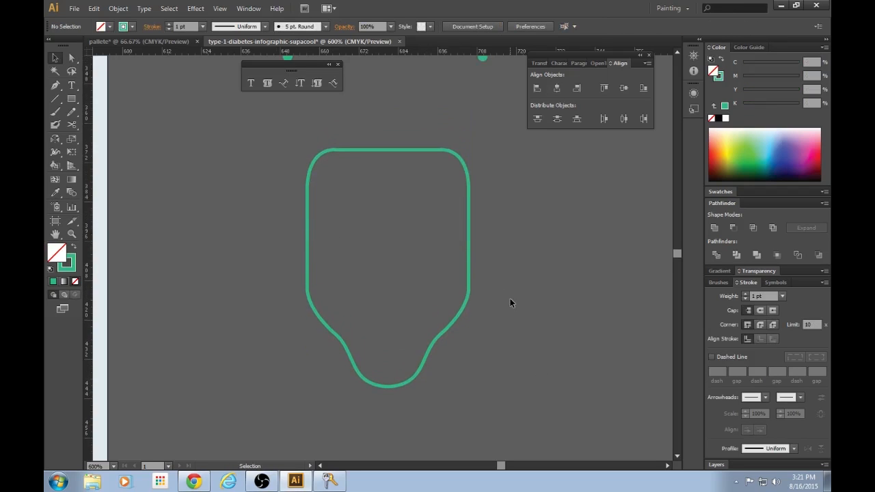
pyautogui.hotkey('ctrl', '-')
pyautogui.hotkey('ctrl', '-')
pyautogui.scroll(2, 510, 303)
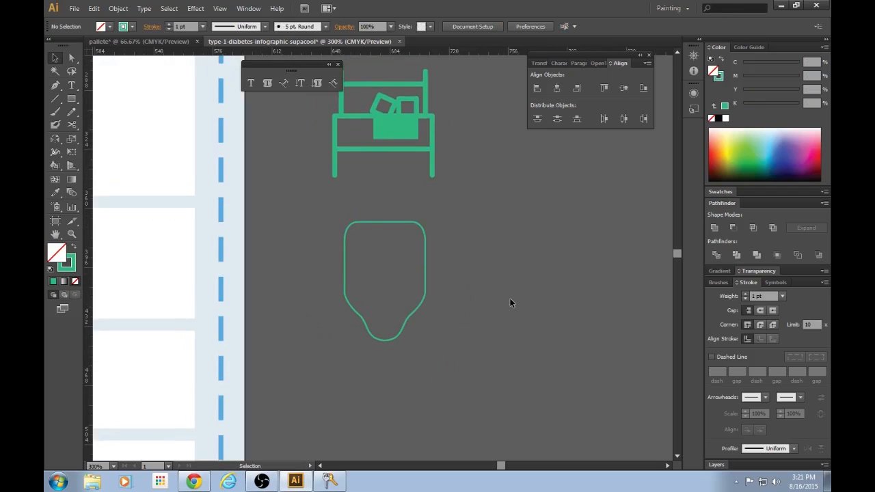
pyautogui.scroll(2, 510, 302)
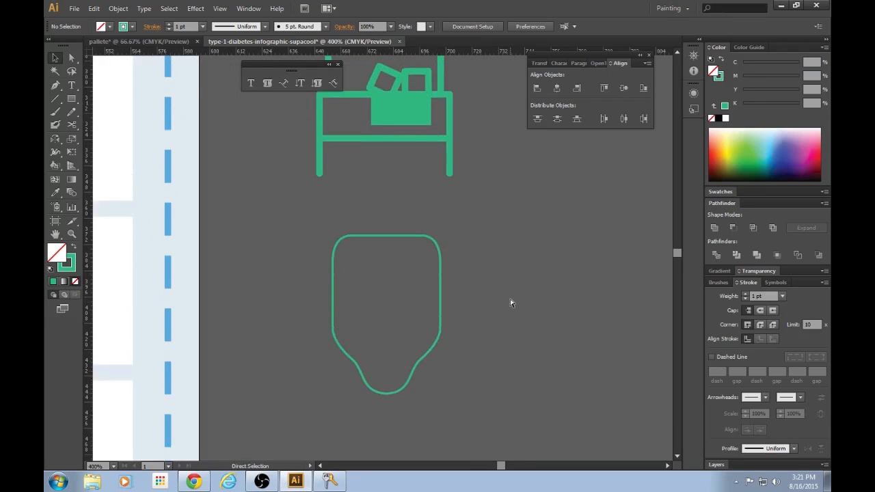
pyautogui.hotkey('ctrl', '-')
pyautogui.hotkey('ctrl', '+')
pyautogui.hotkey('ctrl', '+')
# Move the outlined silhouette straight down by about 5 pt
pyautogui.moveTo(422, 259)
pyautogui.mouseDown()
pyautogui.moveTo(425, 121)
pyautogui.moveTo(422, 270)
pyautogui.mouseUp()
pyautogui.scroll(-2, 470, 281)
pyautogui.click(478, 285)
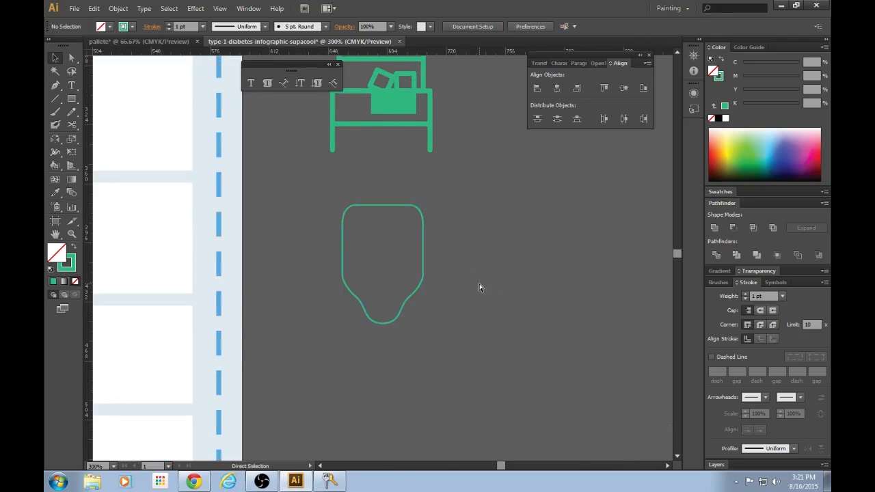
# Swap the silhouette's stroke and fill back to make it a solid green shape
pyautogui.hotkey('ctrl', '+')
pyautogui.hotkey('ctrl', '+')
pyautogui.hotkey('ctrl', '+')
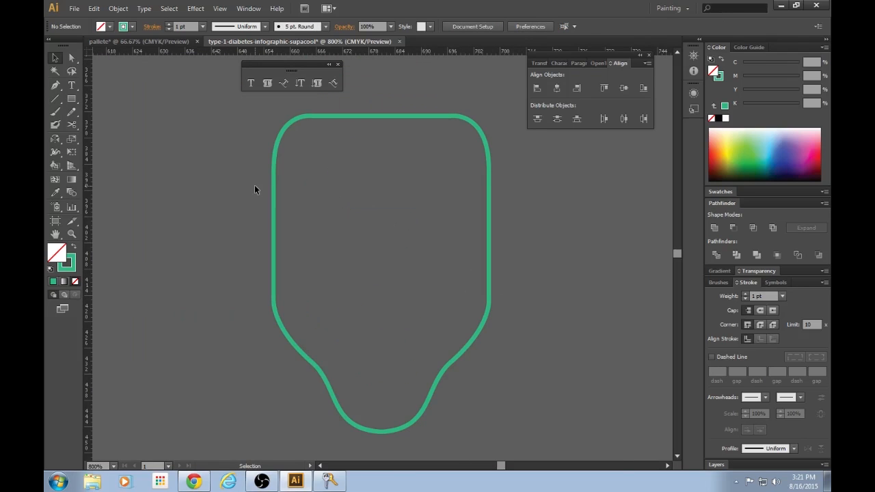
pyautogui.click(489, 228)
pyautogui.hotkey('shift', 'x')
pyautogui.click(568, 250)
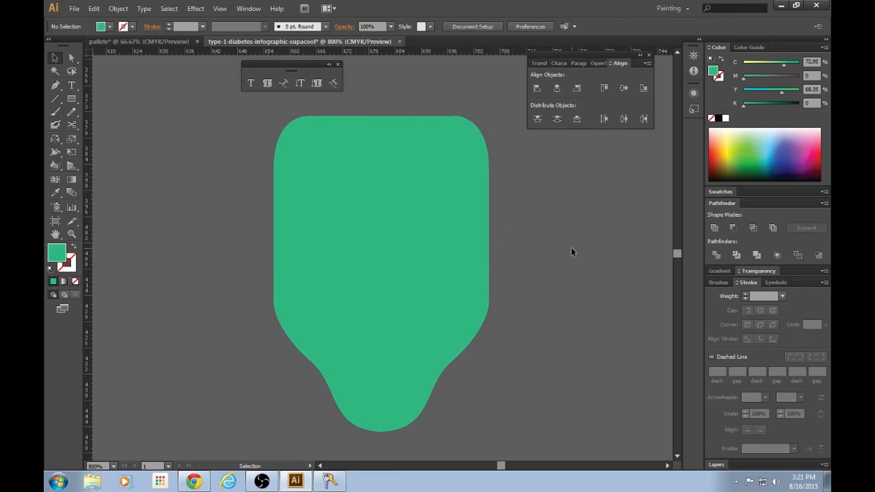
# Draw a green rectangle of about 55.5 × 8 pt across the upper part of the silhouette, extending past both sides
pyautogui.press('m')
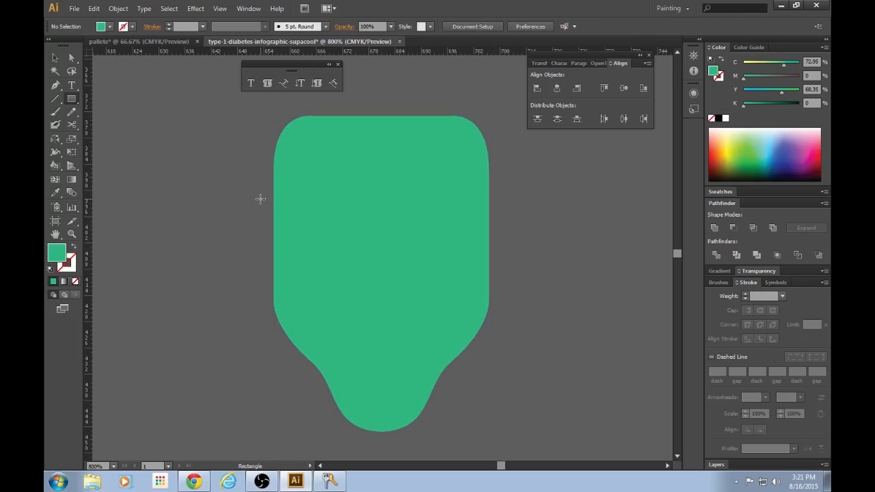
pyautogui.moveTo(262, 198); pyautogui.dragTo(506, 234)
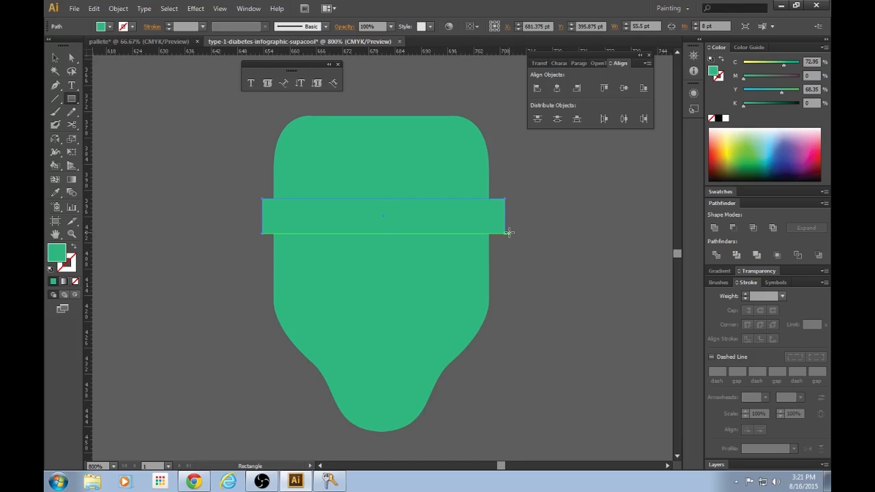
# Subtract the rectangle from the silhouette to split it into an upper and a lower piece
pyautogui.press('v')
pyautogui.keyDown('shift'); pyautogui.click(459, 156); pyautogui.keyUp('shift')
pyautogui.click(732, 227)
pyautogui.click(664, 234)
pyautogui.click(407, 165)
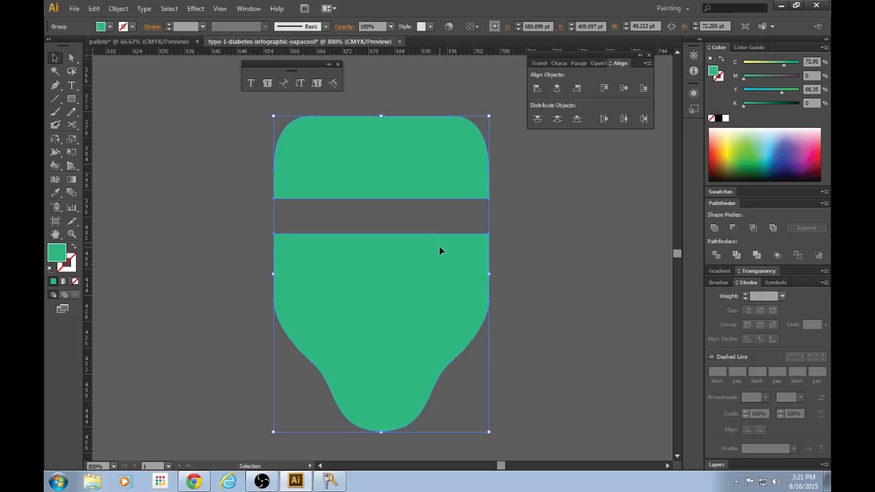
pyautogui.press('ctrl')
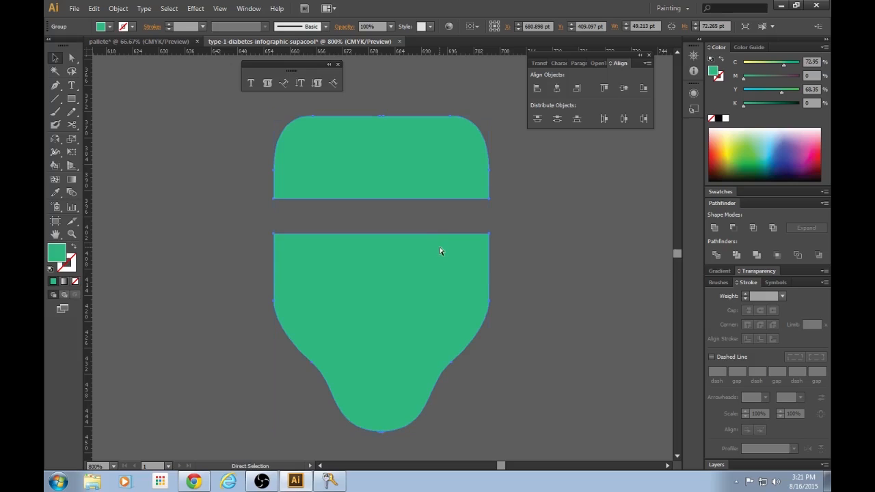
pyautogui.click(590, 246)
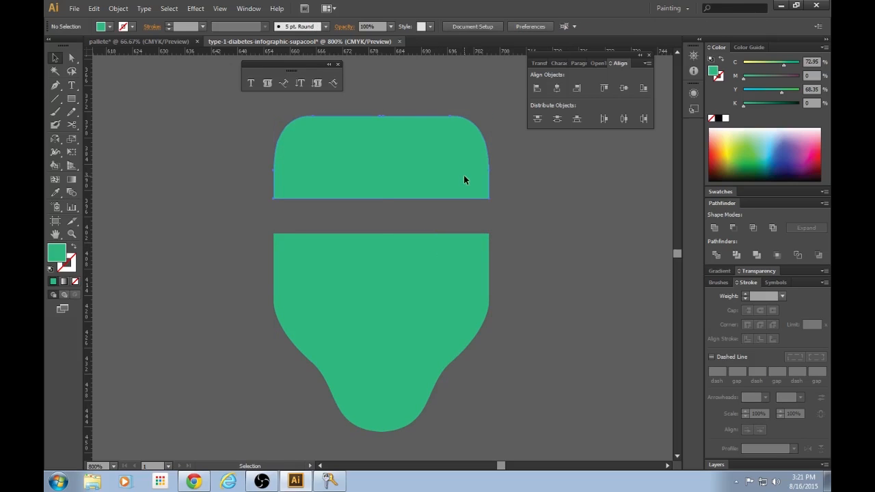
# Move the upper piece down onto the lower piece's top edge and unite the two into one shape
pyautogui.keyDown('ctrl'); pyautogui.click(460, 160); pyautogui.keyUp('ctrl')
pyautogui.moveTo(461, 162); pyautogui.dragTo(462, 199)
pyautogui.click(454, 262)
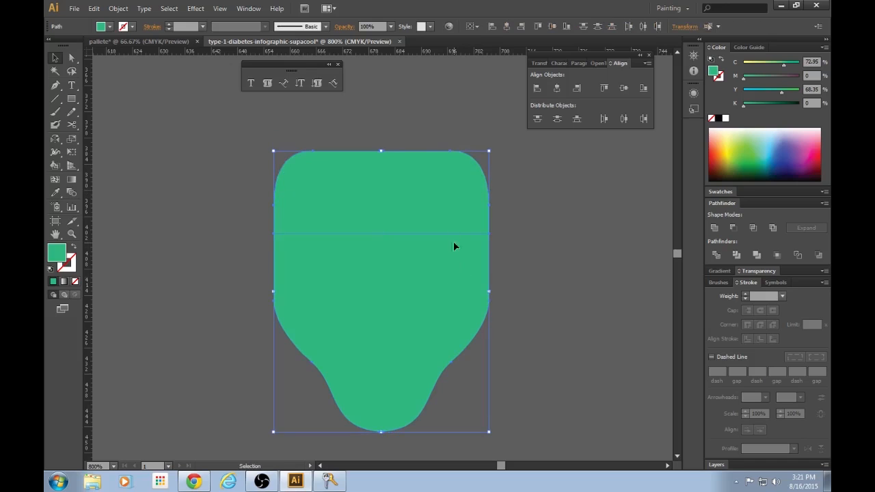
pyautogui.click(714, 227)
pyautogui.click(631, 333)
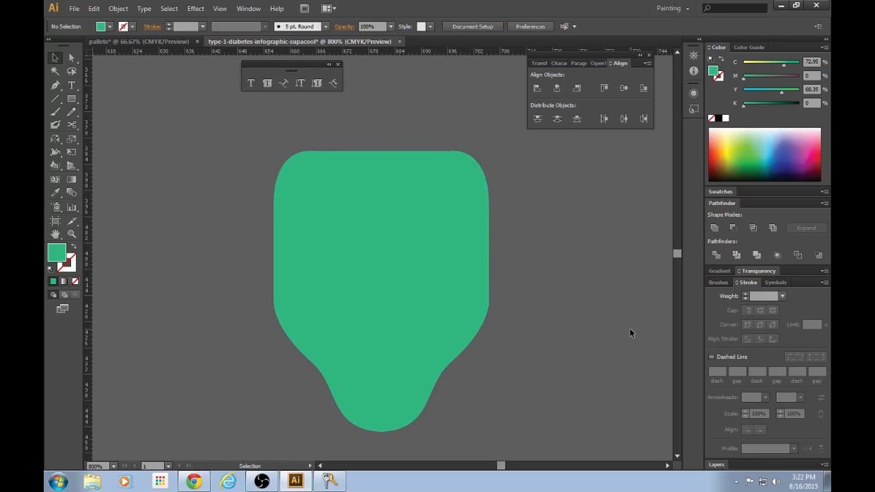
# Undo the uniting, the move of the upper piece and the subtraction of the rectangle
pyautogui.hotkey('ctrl', 'z')
pyautogui.hotkey('ctrl', 'z')
pyautogui.hotkey('ctrl', 'z')
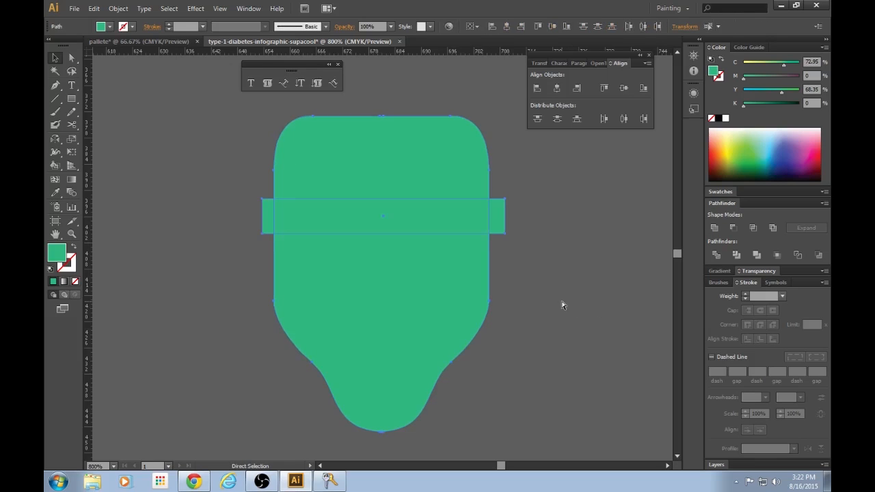
# Reduce the rectangle's height to about 5.5 pt by raising its bottom edge
pyautogui.click(499, 236)
pyautogui.click(420, 211)
pyautogui.moveTo(383, 233); pyautogui.dragTo(385, 222)
# Subtract the narrower rectangle from the silhouette, leaving separate upper and lower pieces
pyautogui.keyDown('shift'); pyautogui.click(465, 274); pyautogui.keyUp('shift')
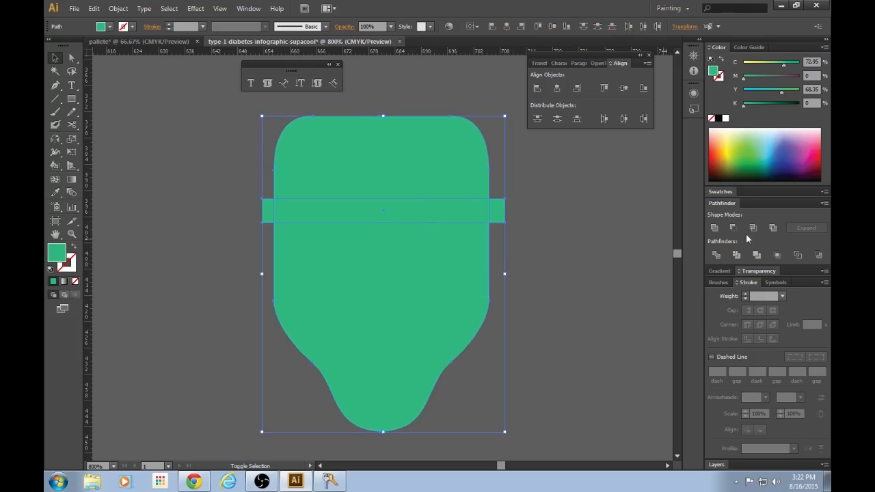
pyautogui.click(732, 228)
pyautogui.click(547, 244)
# Move the upper piece down about 5.5 pt to meet the lower piece and unite them into one shape
pyautogui.moveTo(447, 162); pyautogui.dragTo(445, 189)
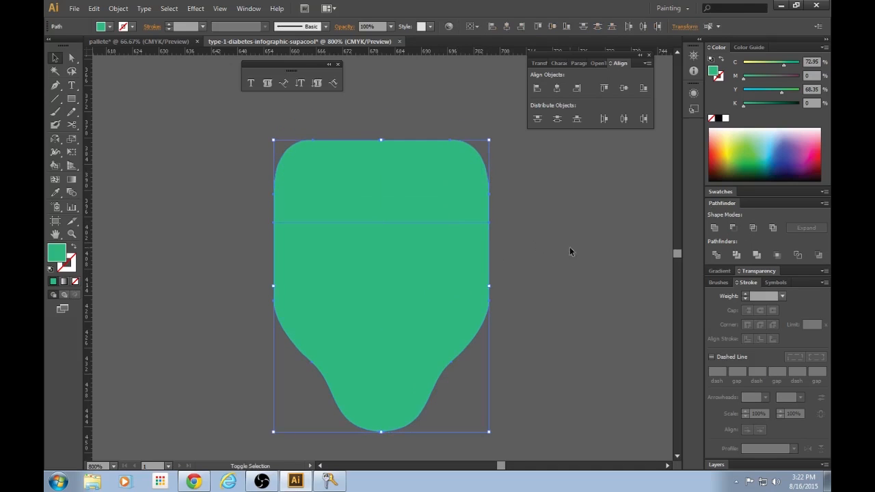
pyautogui.click(611, 264)
# Swap the shortened silhouette's fill and stroke to give it a 1 pt green outline and no fill
pyautogui.hotkey('ctrl', '-')
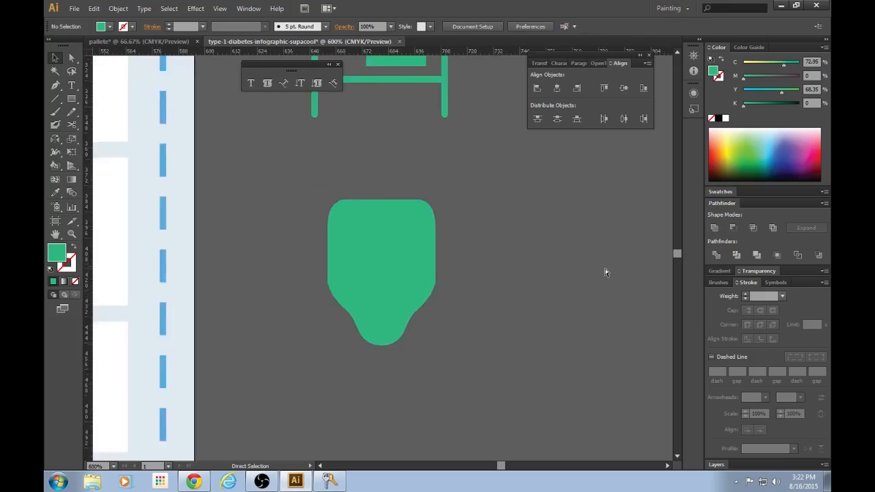
pyautogui.click(448, 277)
pyautogui.hotkey('shift', 'x')
pyautogui.click(535, 296)
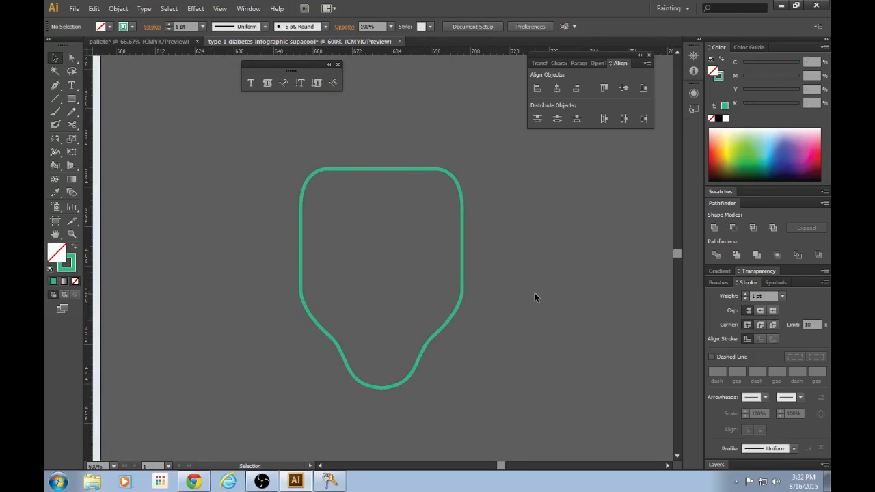
# Create a grouped duplicate of the outline, scaled proportionally about its centre to about 39 × 53 pt
pyautogui.hotkey('ctrl', '+')
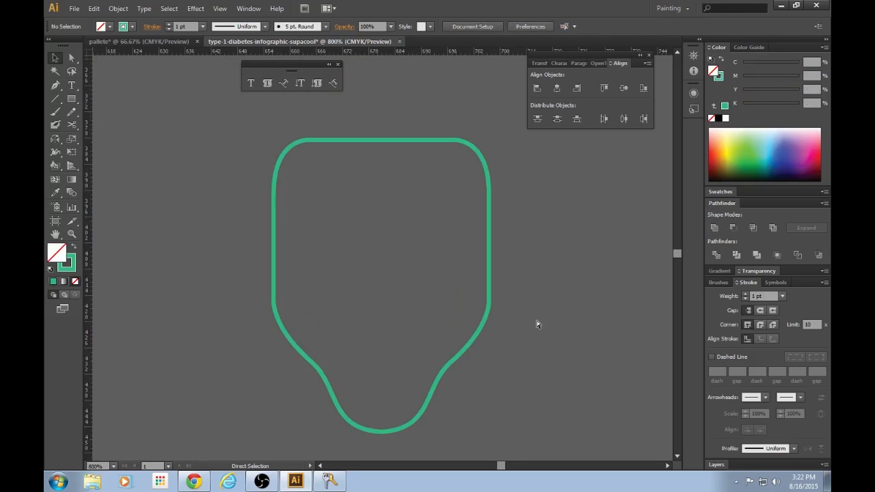
pyautogui.click(489, 258)
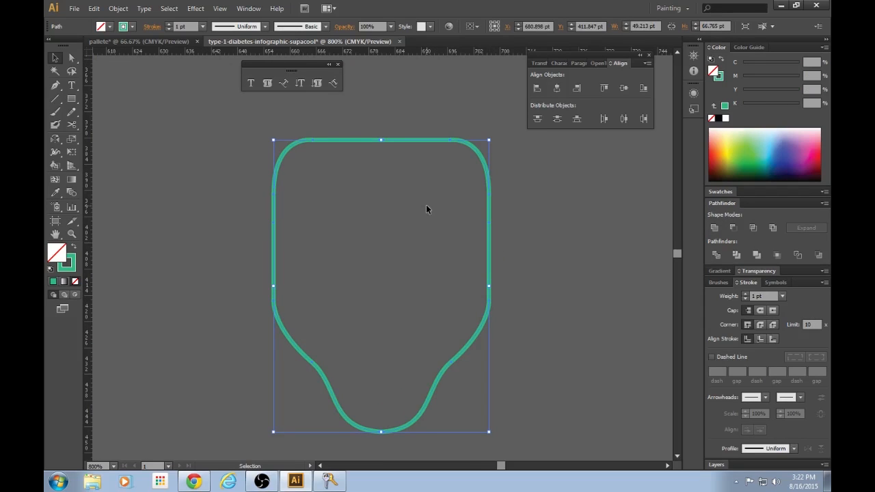
pyautogui.hotkey('ctrl', 'g')
pyautogui.moveTo(488, 140); pyautogui.dragTo(468, 169)
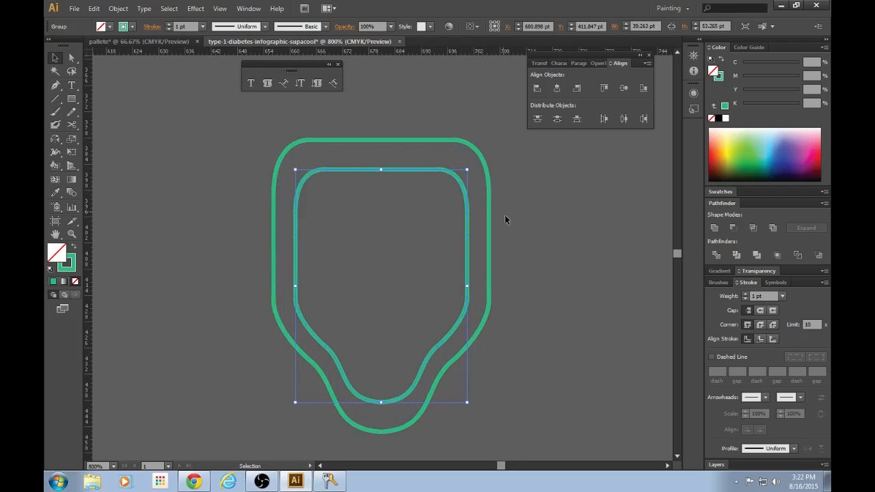
pyautogui.scroll(-1, 524, 252)
pyautogui.scroll(-3, 530, 253)
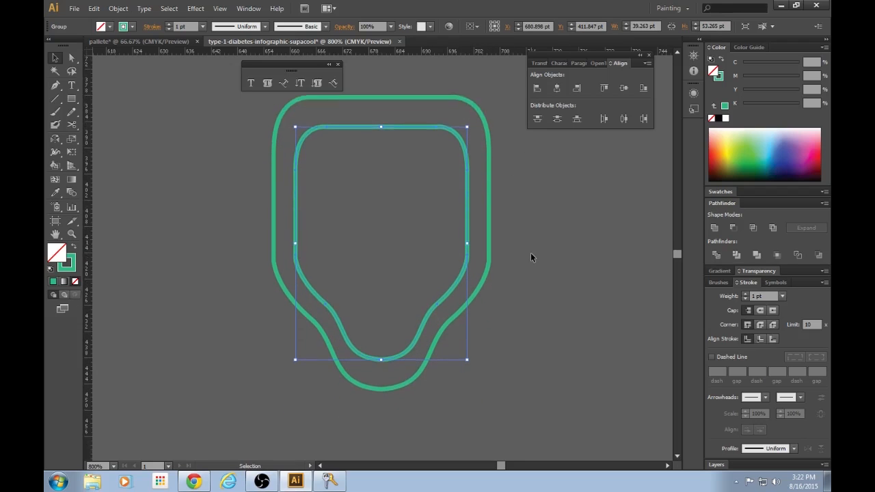
pyautogui.scroll(-2, 531, 254)
pyautogui.click(547, 302)
# Raise the bottom anchor point of the inner outline by about 3 pt to widen the gap to the outer outline
pyautogui.scroll(-2, 547, 301)
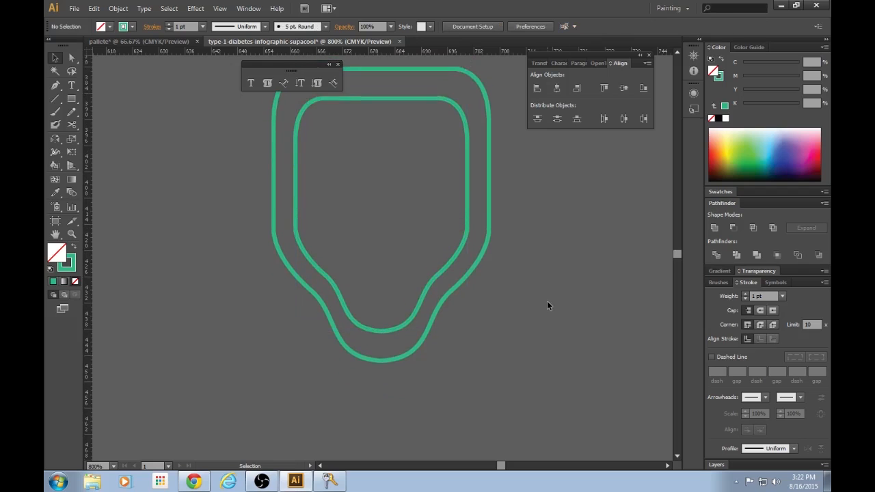
pyautogui.scroll(-3, 546, 305)
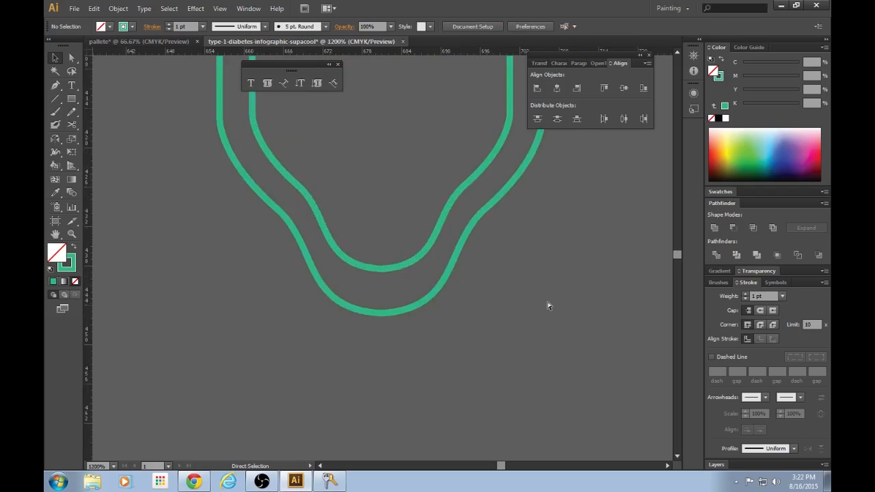
pyautogui.hotkey('ctrl', '=')
pyautogui.hotkey('ctrl', '=')
pyautogui.hotkey('ctrl', '=')
pyautogui.hotkey('ctrl', '=')
pyautogui.press('a')
pyautogui.click(414, 272)
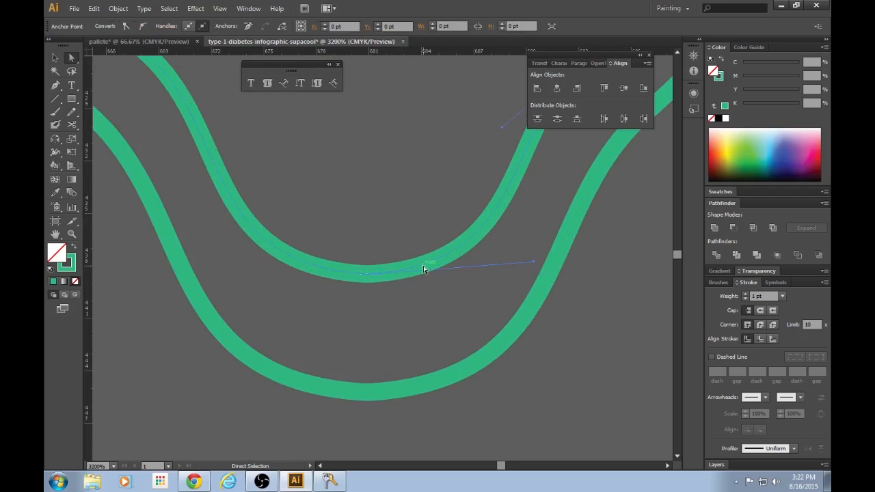
pyautogui.click(361, 275)
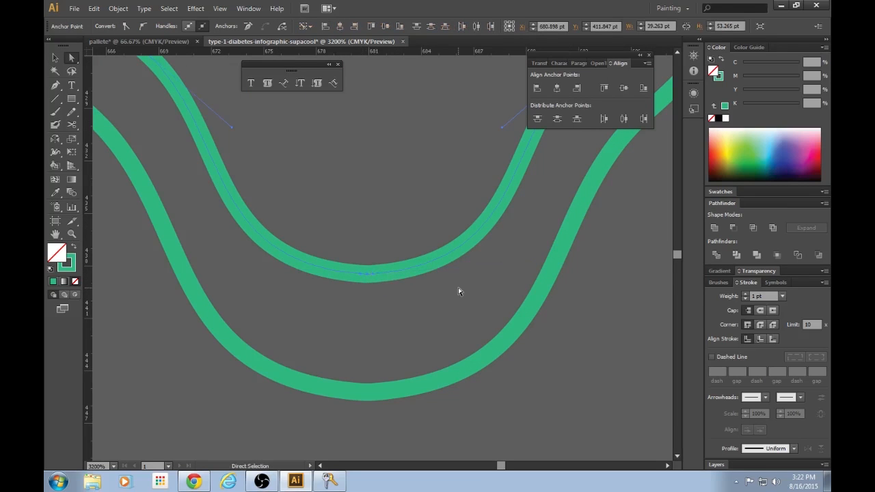
pyautogui.hotkey('ctrl', '-')
pyautogui.hotkey('ctrl', '-')
pyautogui.hotkey('ctrl', '-')
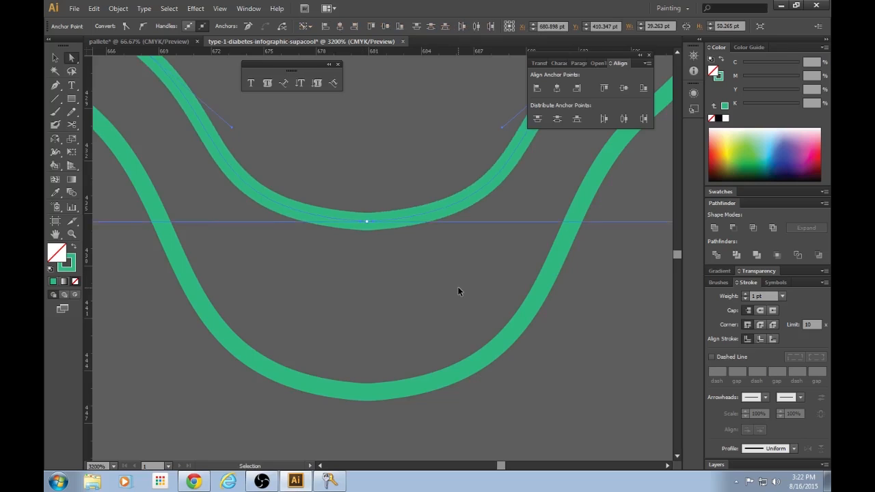
pyautogui.hotkey('ctrl', '-')
pyautogui.hotkey('ctrl', '-')
pyautogui.click(459, 290)
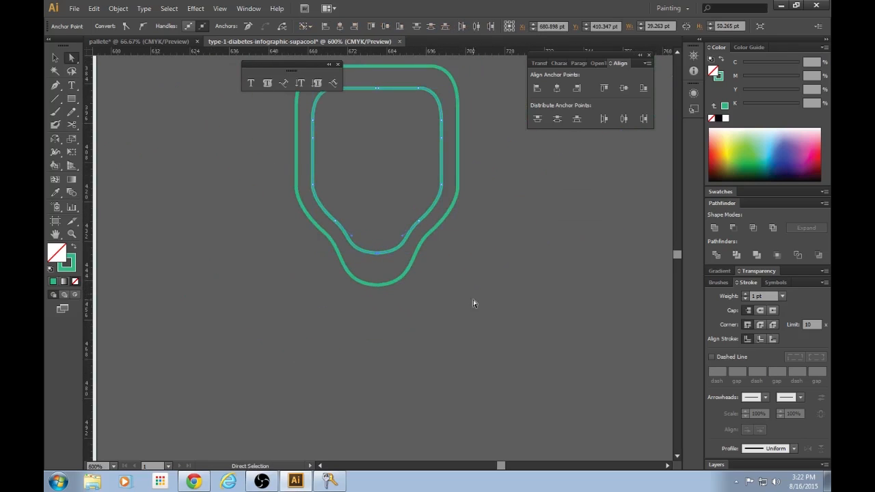
pyautogui.press('v')
pyautogui.scroll(2, 525, 302)
pyautogui.scroll(3, 524, 307)
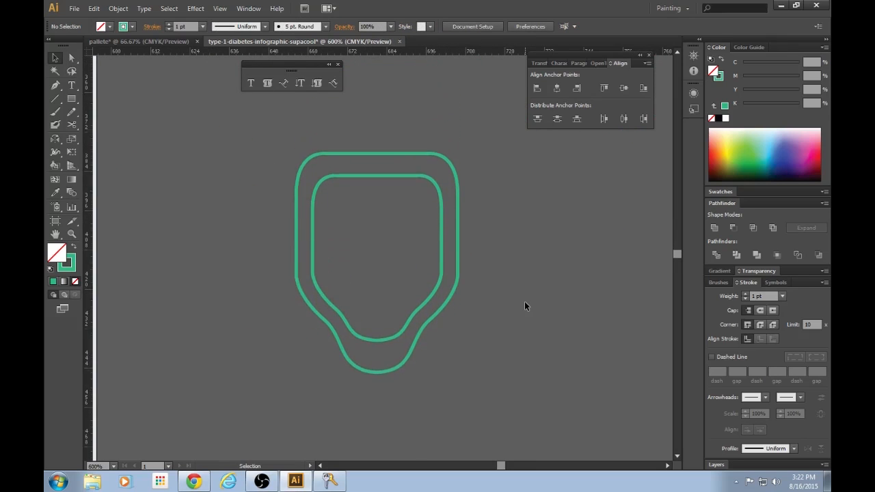
# Draw a stem rectangle about 4.8 × 8.3 pt on the outer outline's top edge and a wider rectangle capping it
pyautogui.press('m')
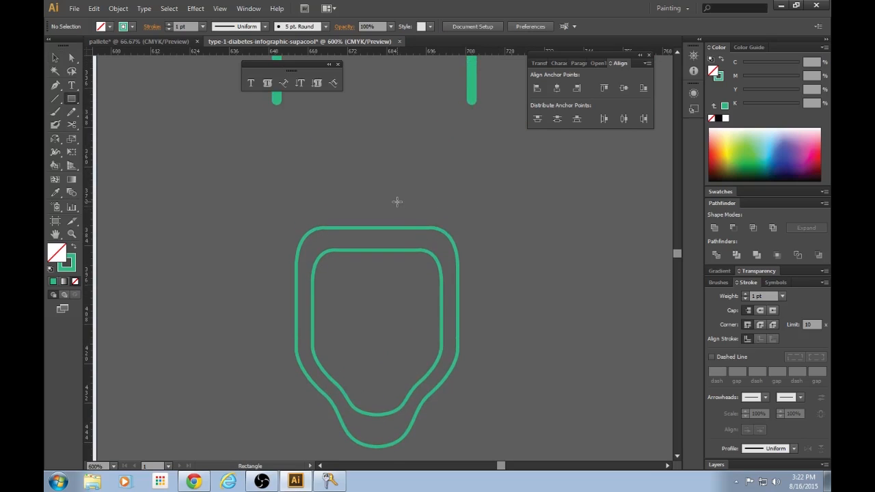
pyautogui.moveTo(401, 194); pyautogui.dragTo(417, 227)
pyautogui.scroll(1, 483, 231)
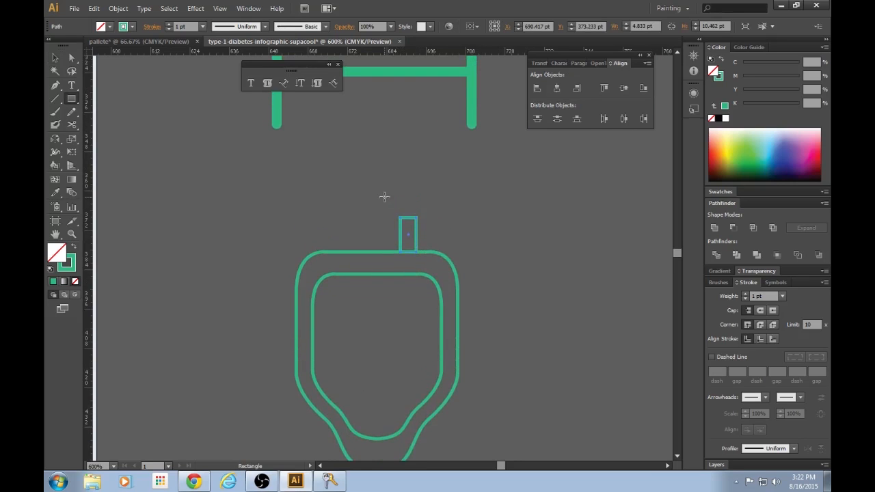
pyautogui.hotkey('ctrl', 'z')
pyautogui.moveTo(402, 225); pyautogui.dragTo(419, 252)
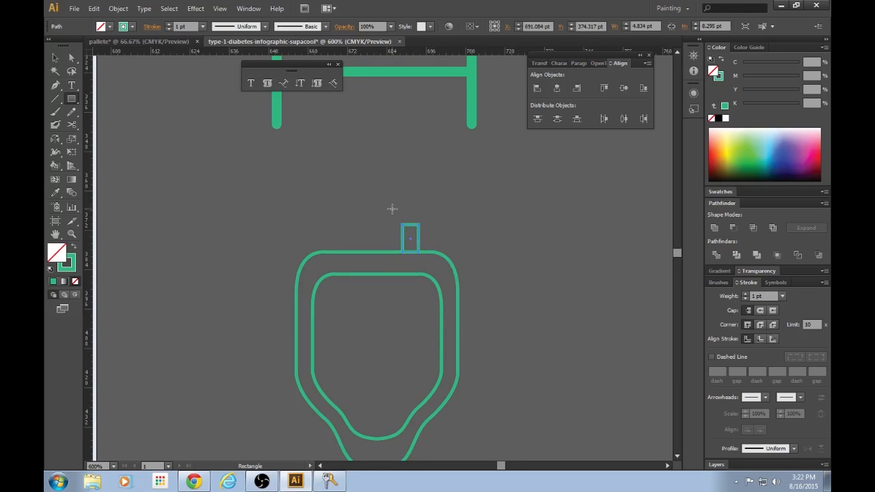
pyautogui.moveTo(388, 206); pyautogui.dragTo(431, 225)
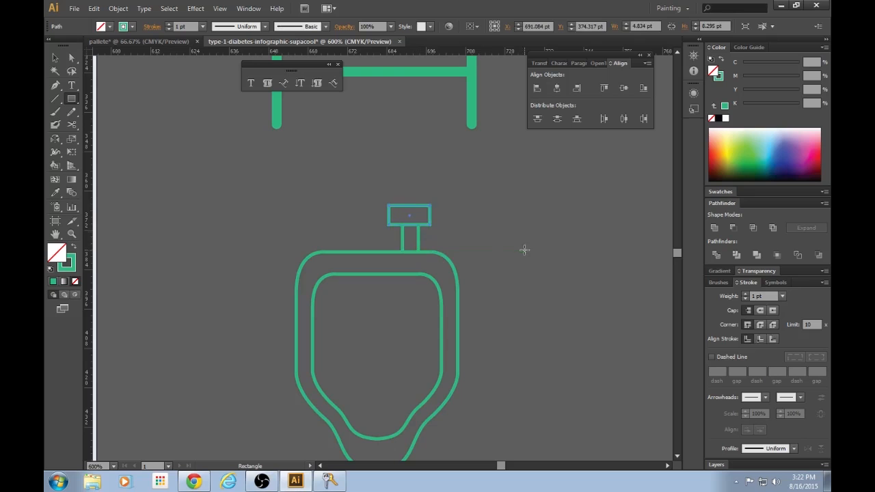
pyautogui.press('v')
pyautogui.click(547, 248)
# Give the stem and cap rectangles round join corners on their strokes
pyautogui.scroll(-3, 548, 249)
pyautogui.scroll(-1, 548, 249)
pyautogui.hotkey('ctrl', '-')
pyautogui.hotkey('ctrl', '-')
pyautogui.hotkey('ctrl', '-')
pyautogui.hotkey('ctrl', '+')
pyautogui.hotkey('ctrl', '+')
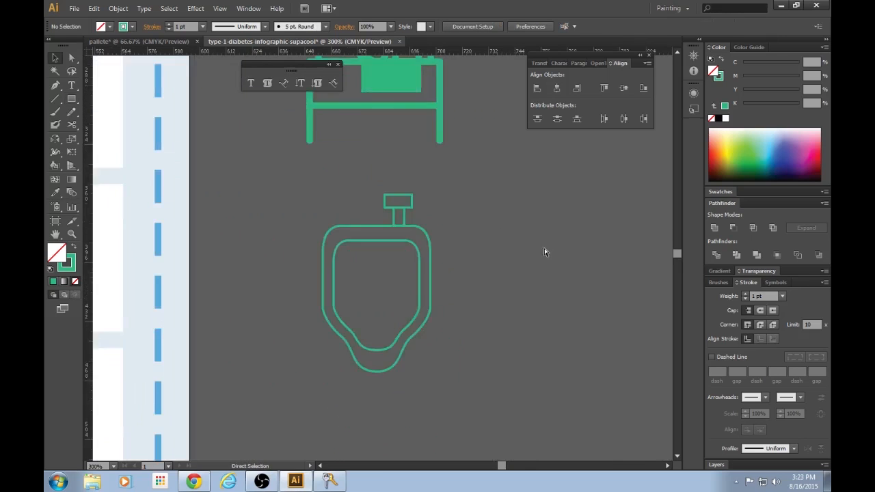
pyautogui.hotkey('ctrl', '+')
pyautogui.hotkey('ctrl', '+')
pyautogui.moveTo(363, 140); pyautogui.dragTo(455, 194)
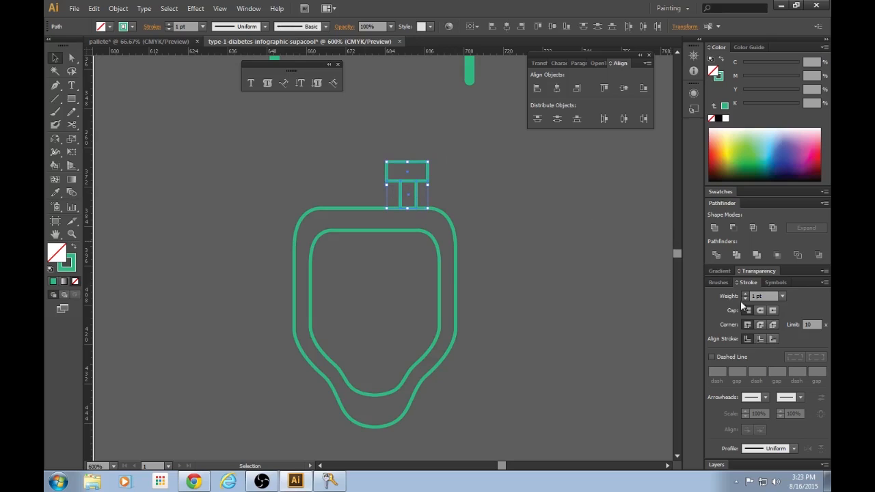
pyautogui.click(760, 324)
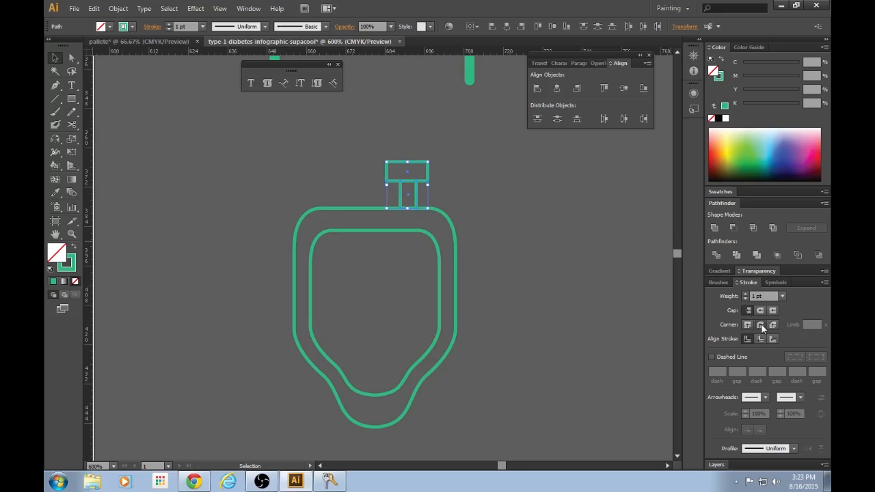
pyautogui.click(529, 239)
# Draw a vertical line about 7 pt long down from the inner outline's top edge and make three copies to its right
pyautogui.scroll(-1, 530, 239)
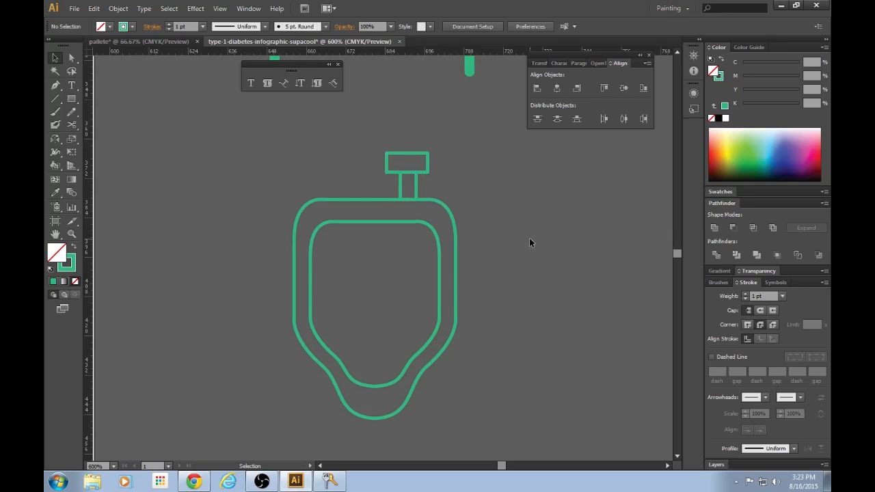
pyautogui.hotkey('ctrl', '+')
pyautogui.scroll(-1, 529, 242)
pyautogui.scroll(-1, 529, 239)
pyautogui.press('\\')
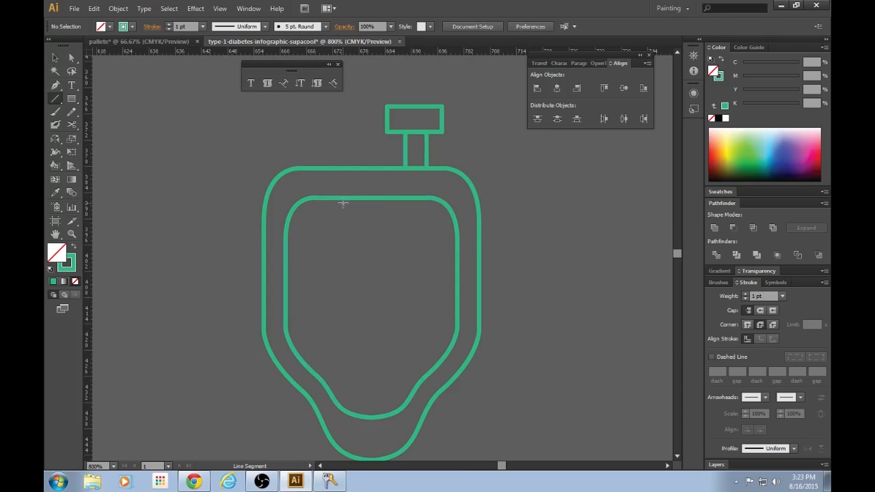
pyautogui.moveTo(334, 198); pyautogui.dragTo(334, 229)
pyautogui.press('v')
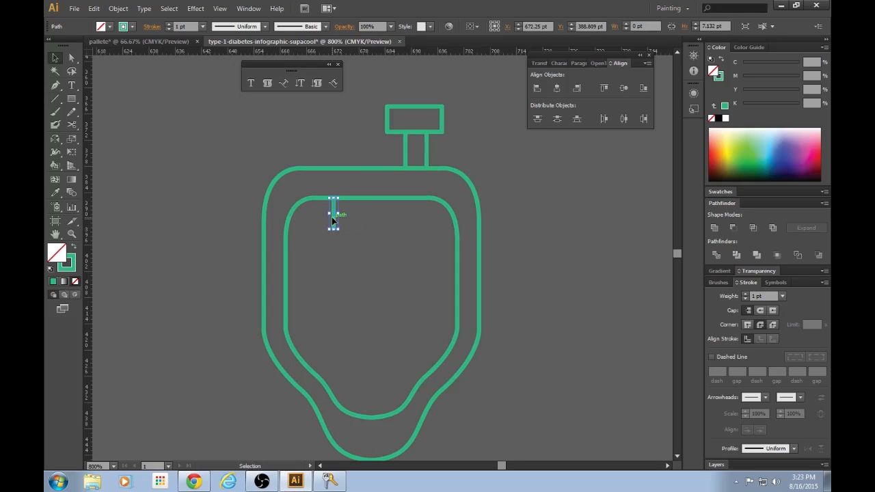
pyautogui.keyDown('alt'); pyautogui.moveTo(335, 220); pyautogui.dragTo(406, 222); pyautogui.keyUp('alt')
pyautogui.click(404, 242)
pyautogui.hotkey('ctrl', 'z')
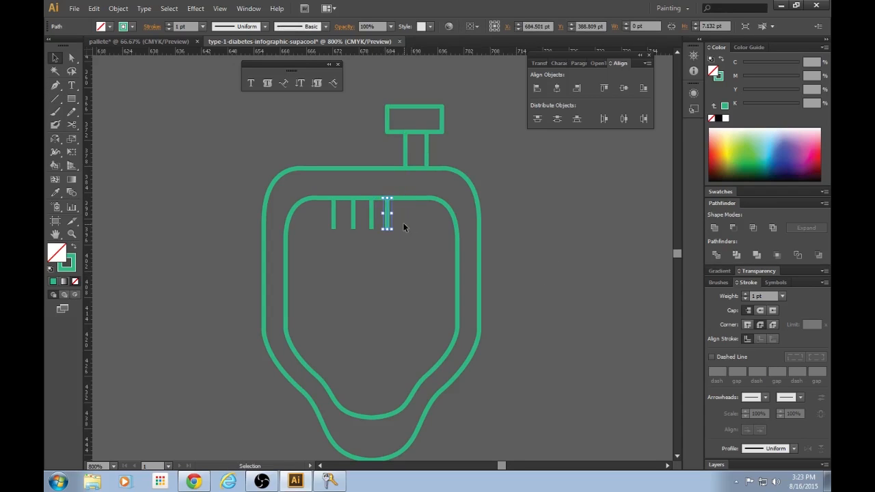
# Nudge the vertical lines apart into an even row and shift all four about 1 pt right to centre them in the inner outline
pyautogui.press('Right')
pyautogui.press('Right')
pyautogui.press('Right')
pyautogui.click(373, 217)
pyautogui.press('Right')
pyautogui.press('Right')
pyautogui.click(333, 213)
pyautogui.press('Left')
pyautogui.press('Left')
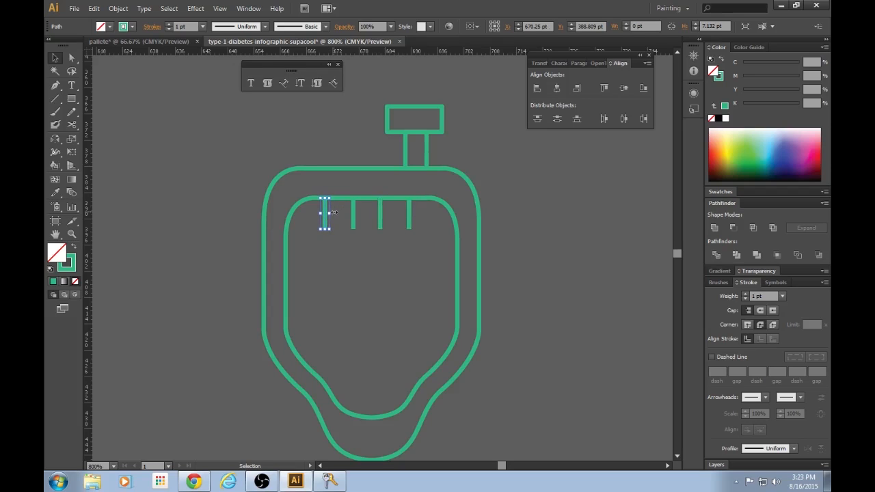
pyautogui.click(543, 256)
pyautogui.moveTo(432, 247); pyautogui.dragTo(308, 216)
pyautogui.press('Right')
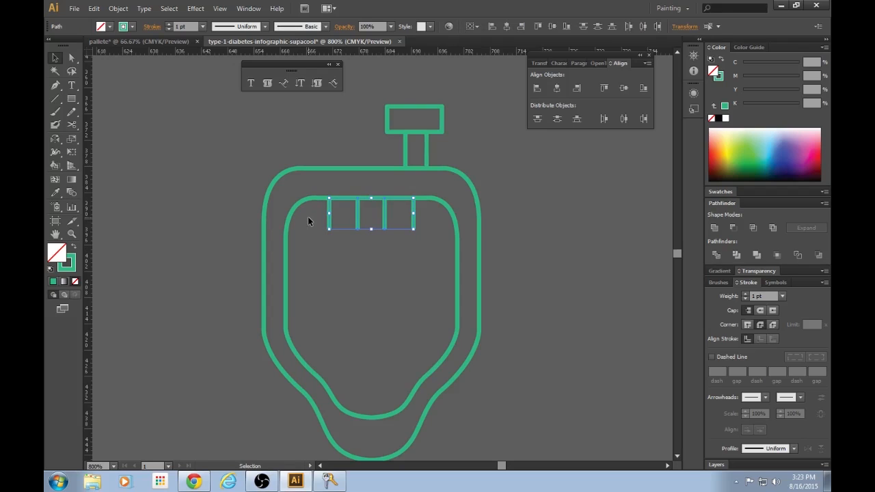
pyautogui.click(563, 302)
# Apply round caps to the strokes of the four vertical lines
pyautogui.scroll(-2, 563, 302)
pyautogui.moveTo(342, 201); pyautogui.dragTo(312, 195)
pyautogui.click(761, 311)
pyautogui.click(570, 233)
pyautogui.hotkey('ctrl', '-')
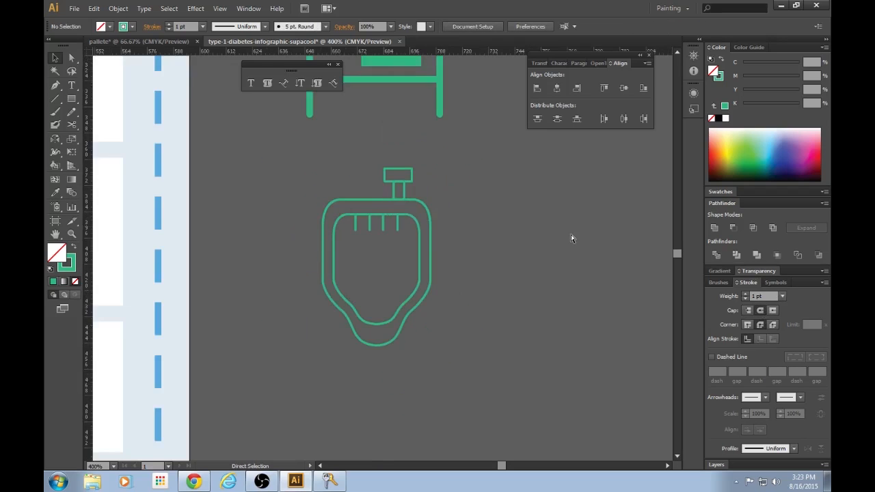
# Shorten the four vertical lines slightly from their lower ends
pyautogui.hotkey('ctrl', '+')
pyautogui.hotkey('ctrl', '+')
pyautogui.hotkey('ctrl', '+')
pyautogui.moveTo(460, 184); pyautogui.dragTo(289, 154)
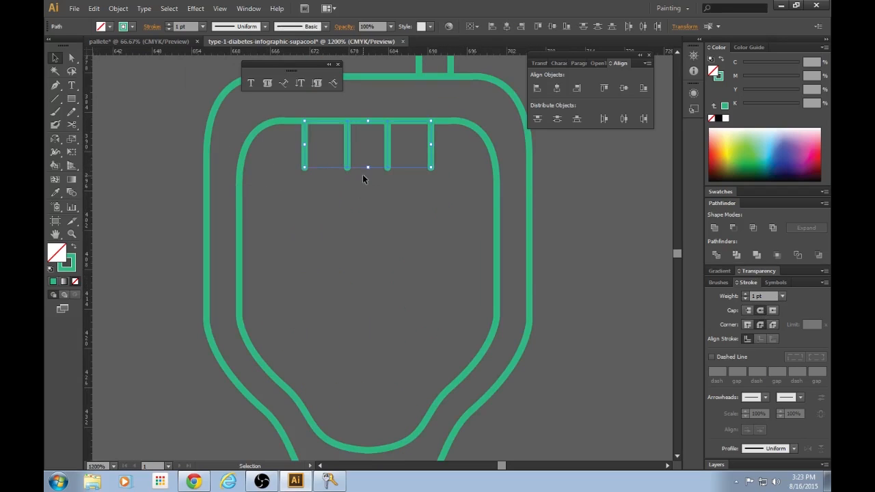
pyautogui.moveTo(367, 167); pyautogui.dragTo(367, 162)
pyautogui.click(572, 219)
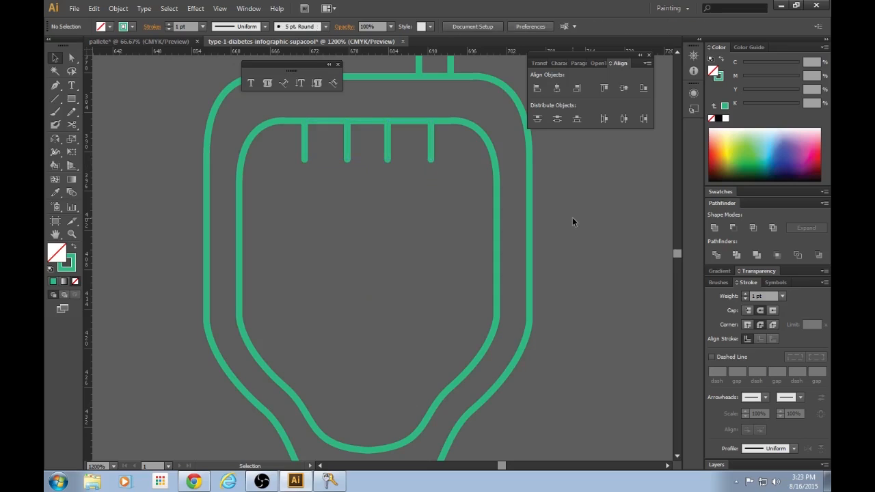
pyautogui.hotkey('ctrl', '-')
pyautogui.hotkey('ctrl', '-')
pyautogui.scroll(-1, 508, 290)
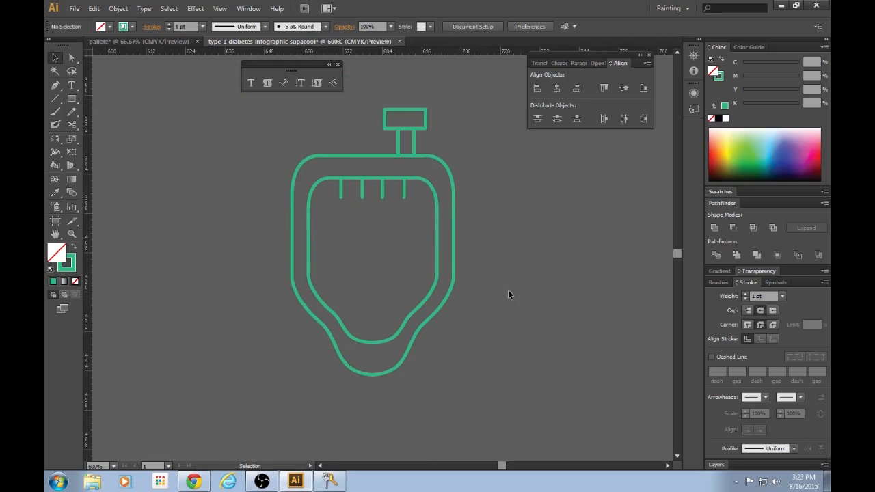
# Draw an open arc with the Pen tool from the inner outline's lower centre, curving up and out past the icon's right side
pyautogui.press('p')
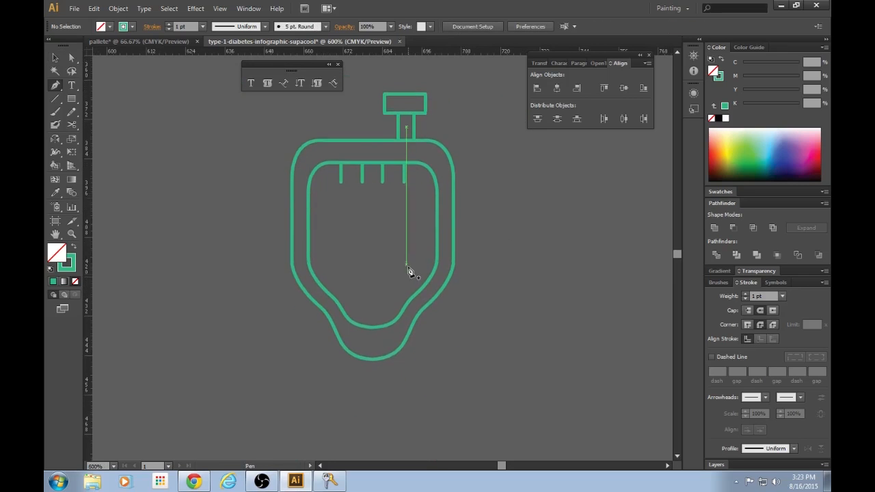
pyautogui.scroll(-1, 403, 273)
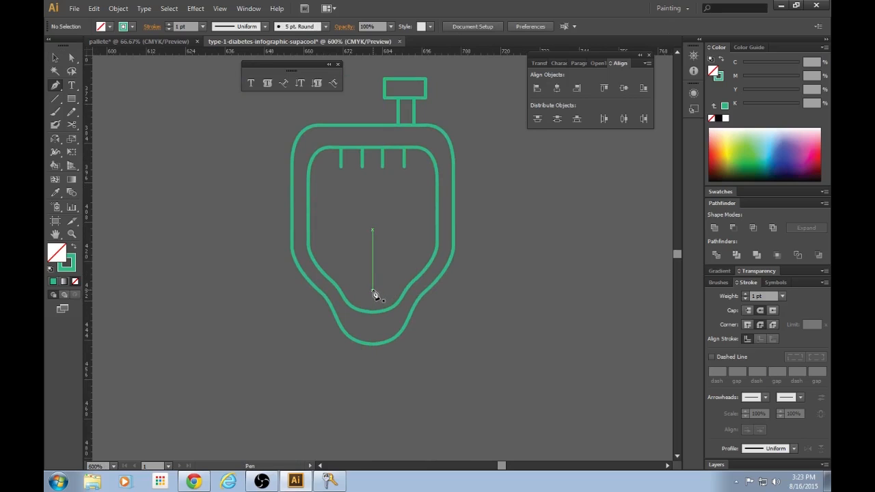
pyautogui.click(372, 291)
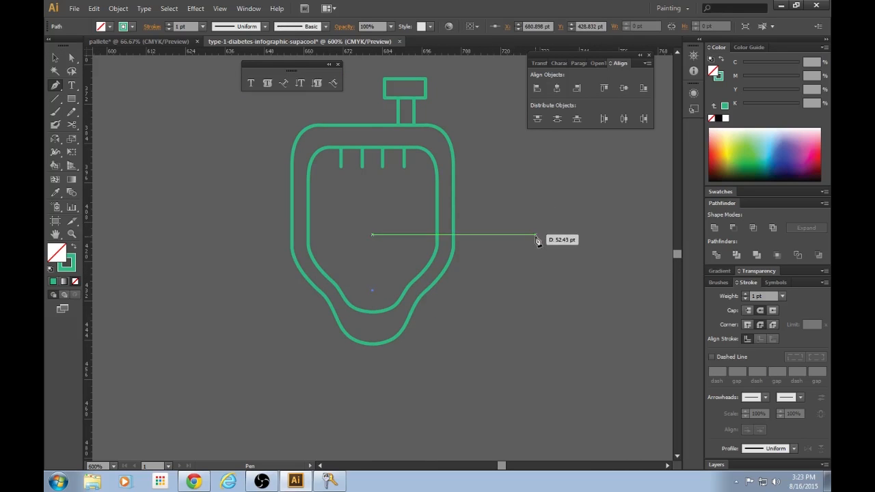
pyautogui.moveTo(545, 229); pyautogui.dragTo(585, 271)
pyautogui.moveTo(658, 271)
pyautogui.mouseDown()
pyautogui.moveTo(665, 290)
pyautogui.moveTo(676, 276)
pyautogui.moveTo(572, 287)
pyautogui.moveTo(605, 296)
pyautogui.moveTo(611, 308)
pyautogui.moveTo(594, 301)
pyautogui.mouseUp()
pyautogui.press('v')
pyautogui.scroll(1, 485, 298)
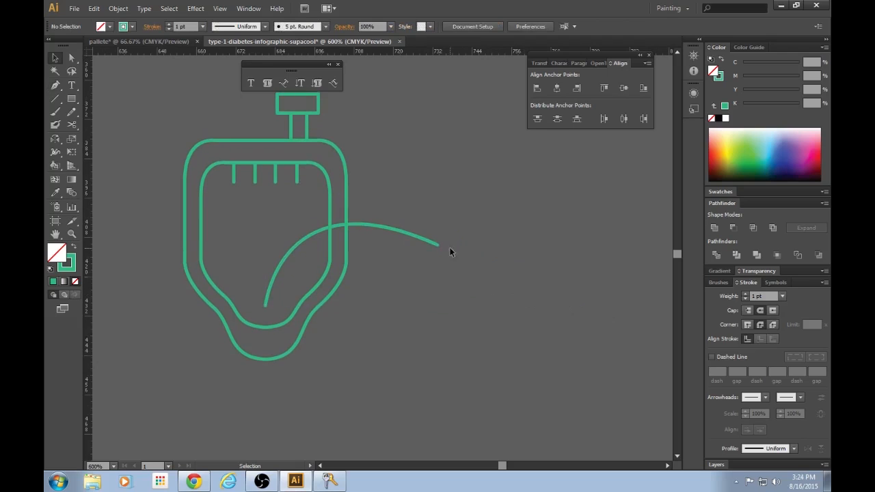
# Turn the curved stream path into a dashed line with 6 pt dashes
pyautogui.click(711, 357)
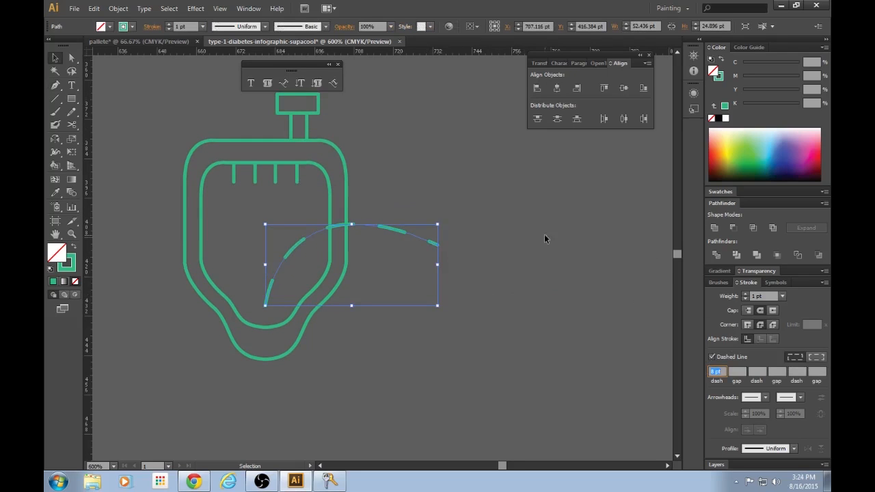
pyautogui.click(748, 311)
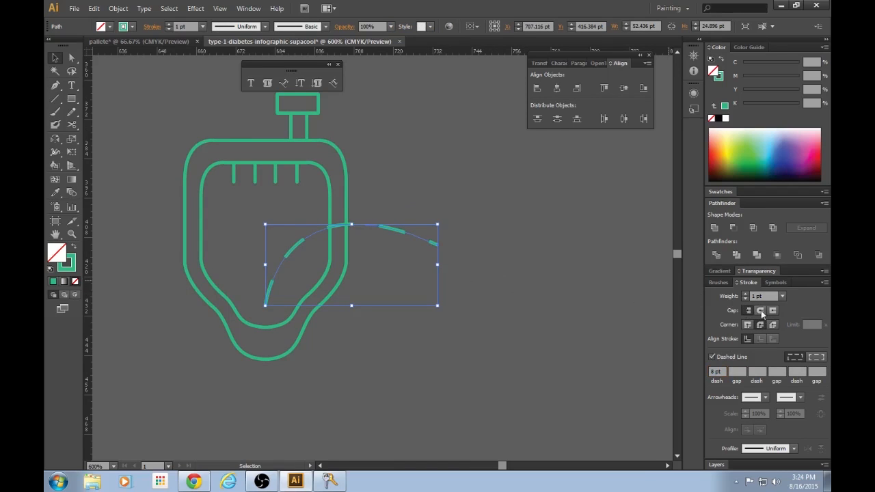
pyautogui.click(518, 262)
pyautogui.click(406, 232)
pyautogui.doubleClick(716, 375)
pyautogui.press('Return')
pyautogui.click(532, 391)
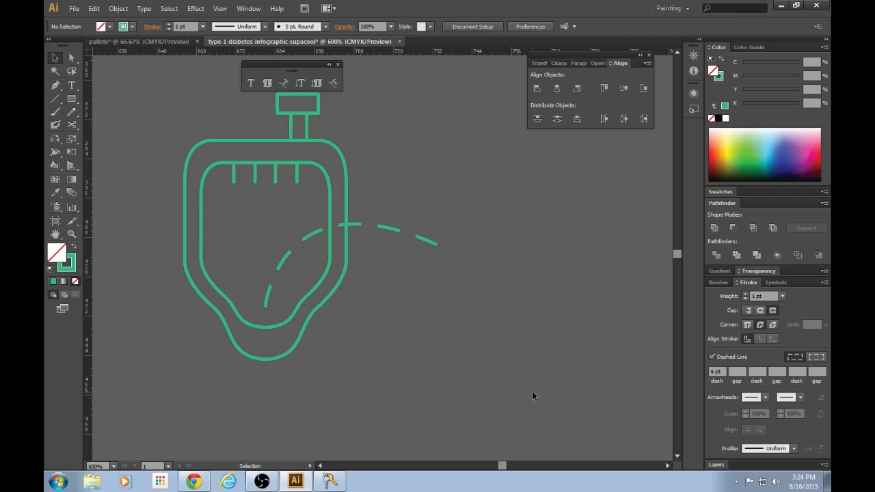
# Draw two short slanted splash lines on either side of the dashed curve's lower end inside the urinal
pyautogui.moveTo(505, 466); pyautogui.dragTo(503, 468)
pyautogui.press('\\')
pyautogui.moveTo(354, 304)
pyautogui.mouseDown()
pyautogui.moveTo(335, 285)
pyautogui.moveTo(381, 294)
pyautogui.mouseUp()
pyautogui.press('v')
pyautogui.click(338, 294)
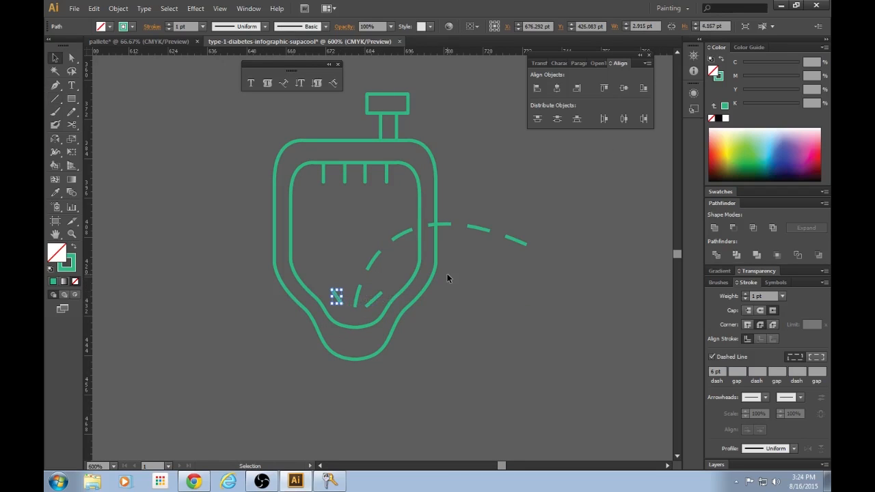
pyautogui.click(491, 289)
# Scale the whole urinal icon down and reposition it below the bed icon on the pasteboard
pyautogui.scroll(2, 539, 355)
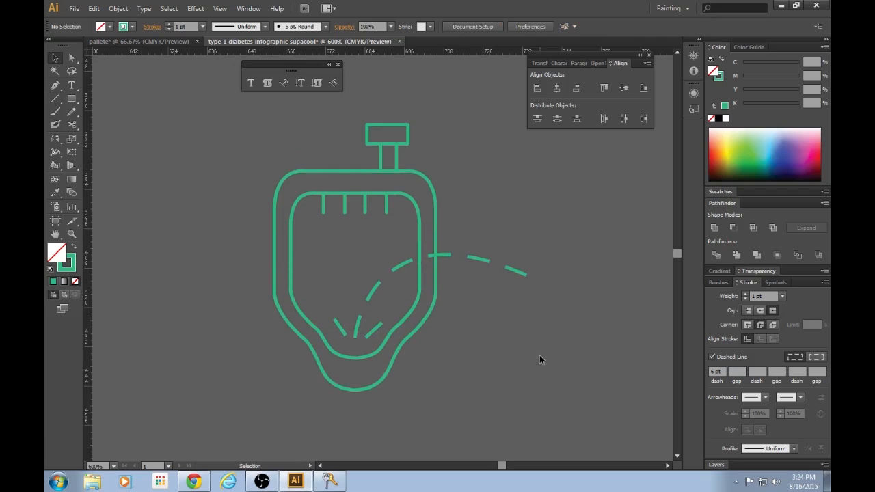
pyautogui.hotkey('ctrl', '-')
pyautogui.hotkey('ctrl', '-')
pyautogui.hotkey('ctrl', '-')
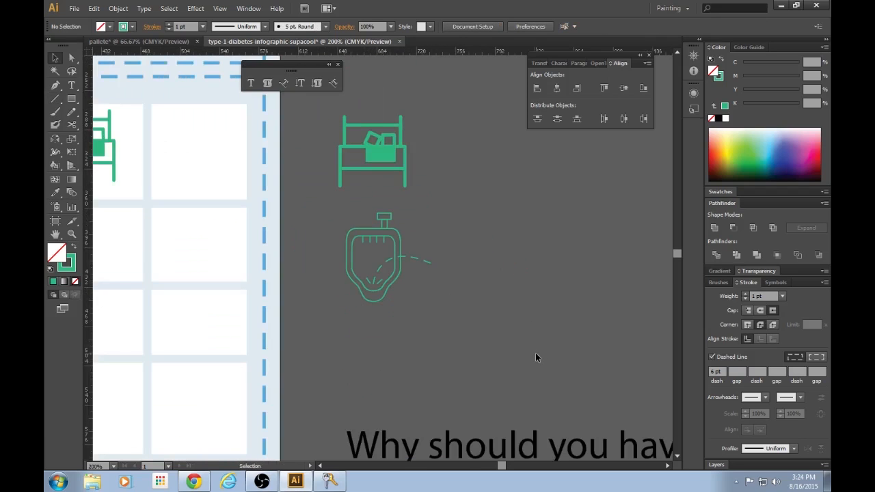
pyautogui.hotkey('ctrl', '+')
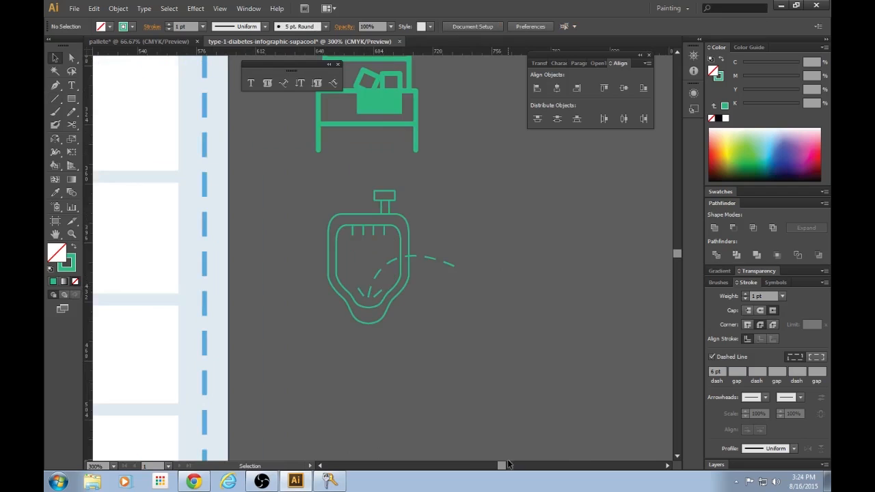
pyautogui.moveTo(504, 465); pyautogui.dragTo(502, 465)
pyautogui.hotkey('ctrl', '-')
pyautogui.hotkey('ctrl', '-')
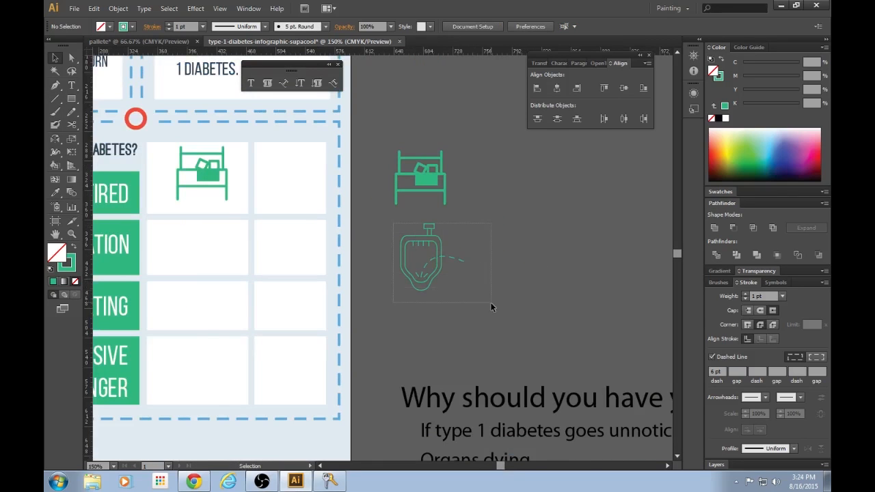
pyautogui.moveTo(491, 299); pyautogui.dragTo(490, 299)
pyautogui.moveTo(441, 265)
pyautogui.mouseDown()
pyautogui.moveTo(445, 175)
pyautogui.moveTo(440, 268)
pyautogui.mouseUp()
pyautogui.hotkey('ctrl', '+')
pyautogui.hotkey('ctrl', '+')
pyautogui.moveTo(550, 188); pyautogui.dragTo(533, 203)
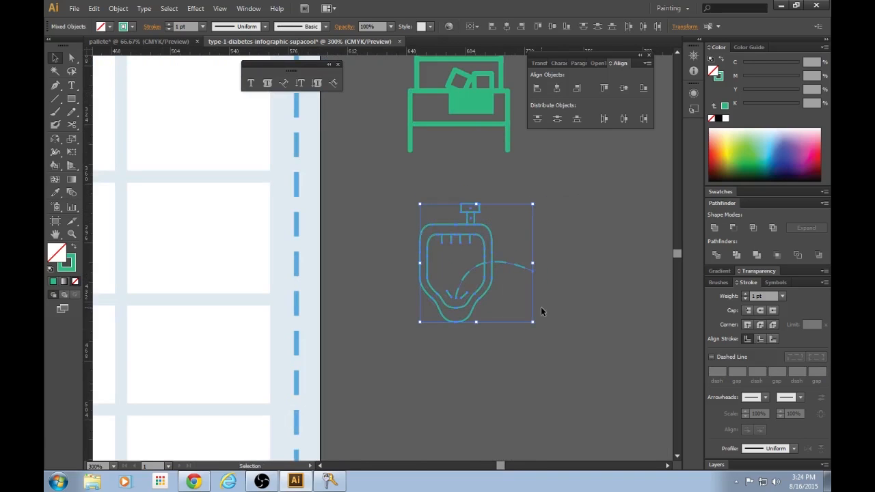
pyautogui.hotkey('ctrl', '-')
pyautogui.moveTo(443, 258)
pyautogui.mouseDown()
pyautogui.moveTo(214, 248)
pyautogui.moveTo(451, 246)
pyautogui.mouseUp()
# Extend the top edge of the green background behind the symptom labels slightly upward
pyautogui.hscroll(-5, 496, 465)
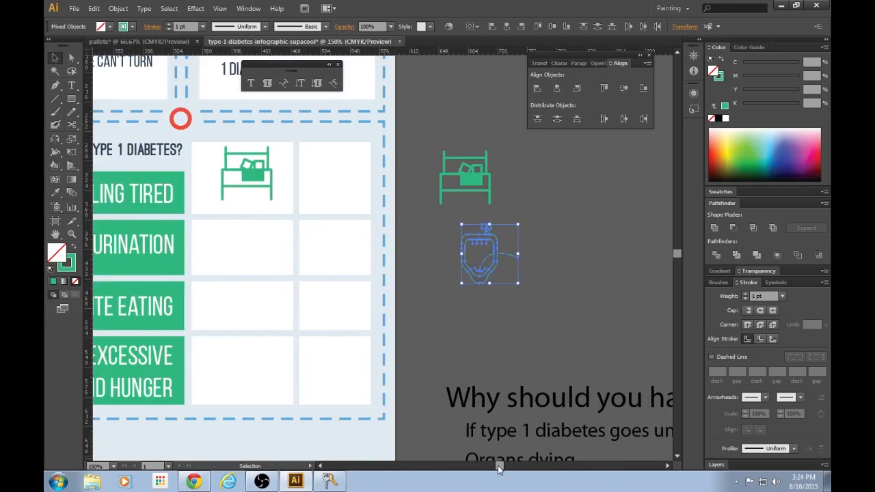
pyautogui.hotkey('ctrl', '+')
pyautogui.scroll(1, 483, 365)
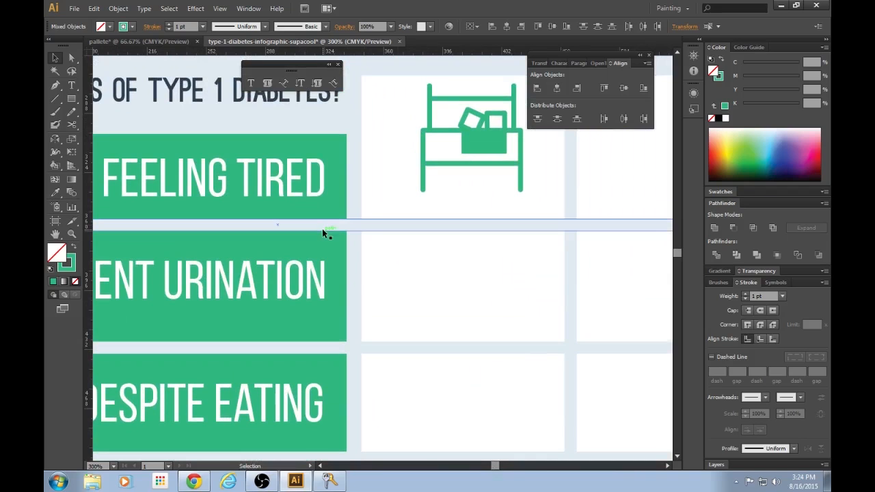
pyautogui.click(322, 228)
pyautogui.click(282, 151)
pyautogui.scroll(1, 185, 166)
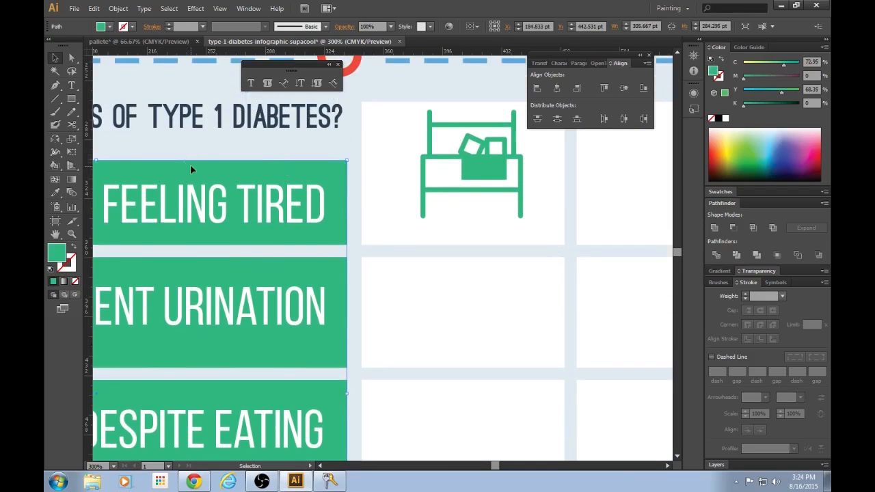
pyautogui.hotkey('ctrl', '-')
pyautogui.moveTo(191, 193); pyautogui.dragTo(199, 185)
# Move the "CONSTANTLY FEELING TIRED" text and the row divider beneath it slightly upward
pyautogui.click(229, 226)
pyautogui.press('Up')
pyautogui.press('Up')
pyautogui.press('Up')
pyautogui.press('Up')
pyautogui.press('Up')
pyautogui.moveTo(248, 252); pyautogui.dragTo(248, 244)
# Shrink the bed icon in the table's first cell slightly and move the divider beneath it a little higher
pyautogui.click(655, 216)
pyautogui.click(475, 214)
pyautogui.moveTo(477, 165); pyautogui.dragTo(471, 168)
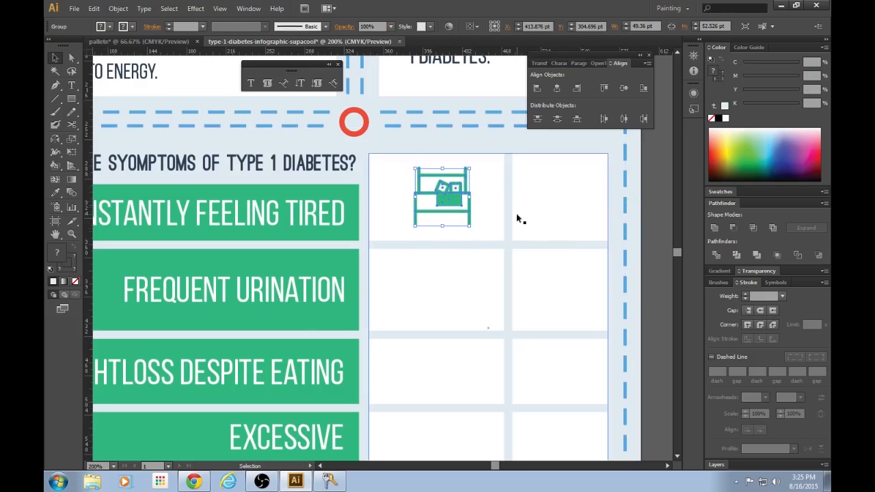
pyautogui.moveTo(453, 244); pyautogui.dragTo(450, 239)
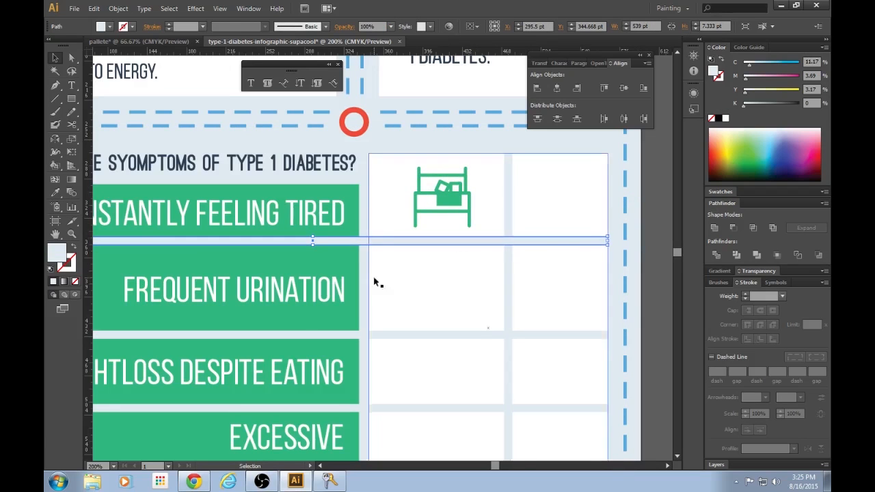
pyautogui.scroll(-1, 544, 316)
pyautogui.scroll(-2, 547, 311)
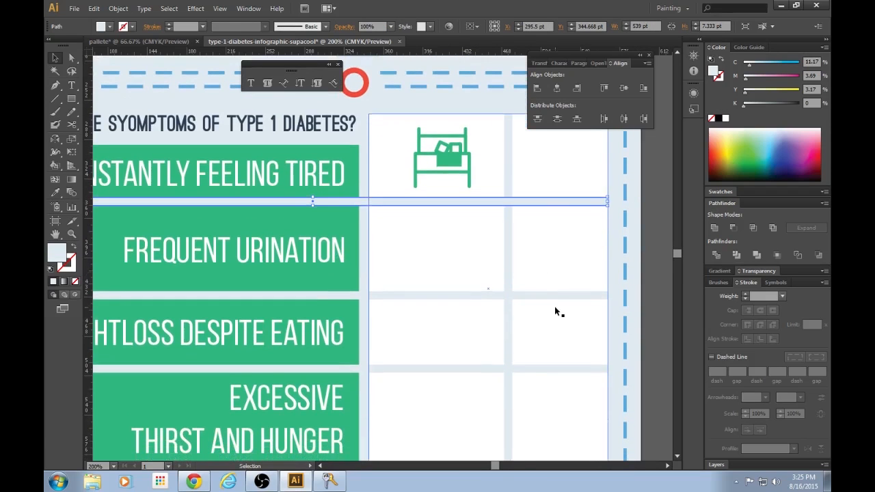
# Move the urinal icon from the pasteboard into the empty cell beside "FREQUENT URINATION"
pyautogui.click(648, 248)
pyautogui.hotkey('ctrl', '-')
pyautogui.hotkey('ctrl', '-')
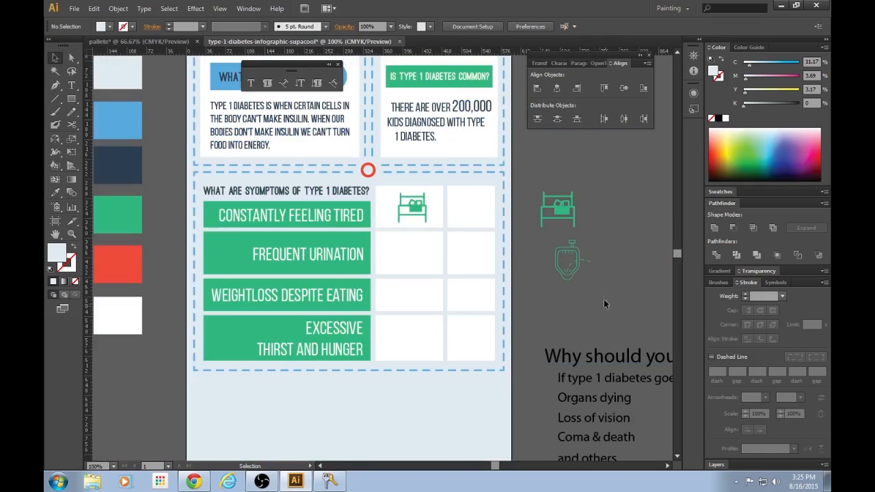
pyautogui.click(564, 247)
pyautogui.moveTo(564, 247); pyautogui.dragTo(413, 244)
# Scale the urinal icon down proportionally to fit its cell and centre it there
pyautogui.hotkey('ctrl', '+')
pyautogui.hotkey('ctrl', '+')
pyautogui.hotkey('ctrl', '+')
pyautogui.hotkey('ctrl', '+')
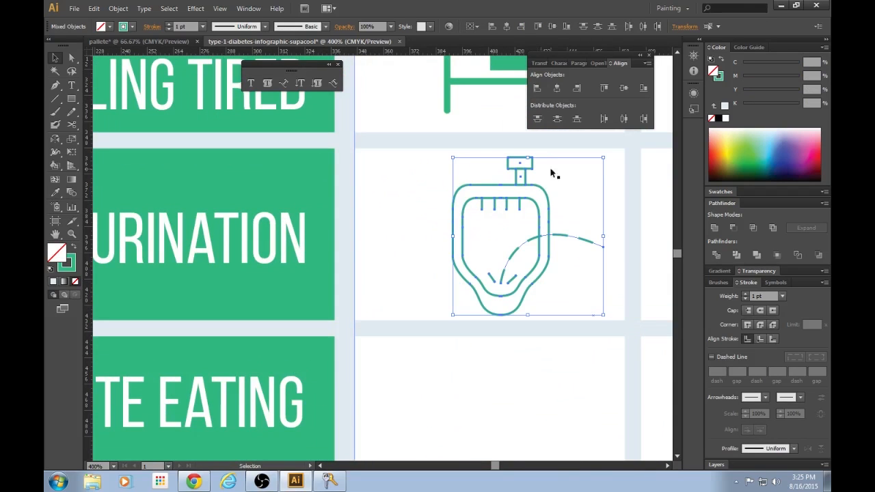
pyautogui.moveTo(605, 157); pyautogui.dragTo(595, 167)
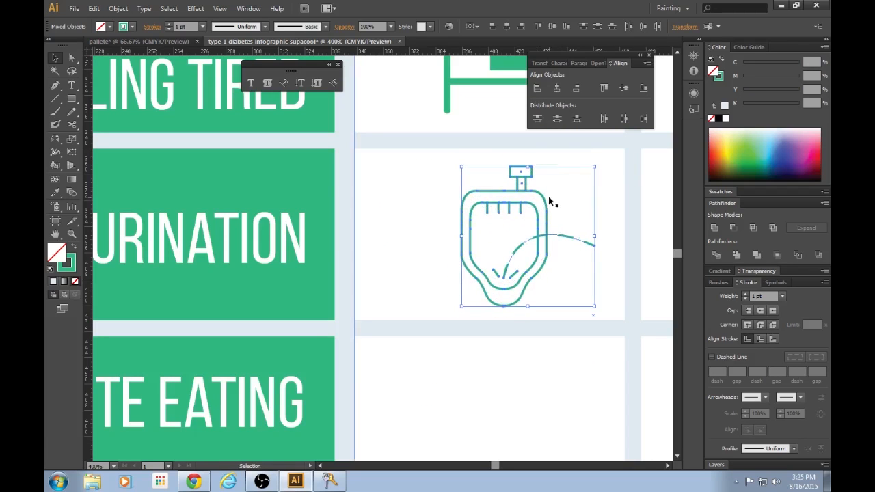
pyautogui.moveTo(545, 204); pyautogui.dragTo(540, 212)
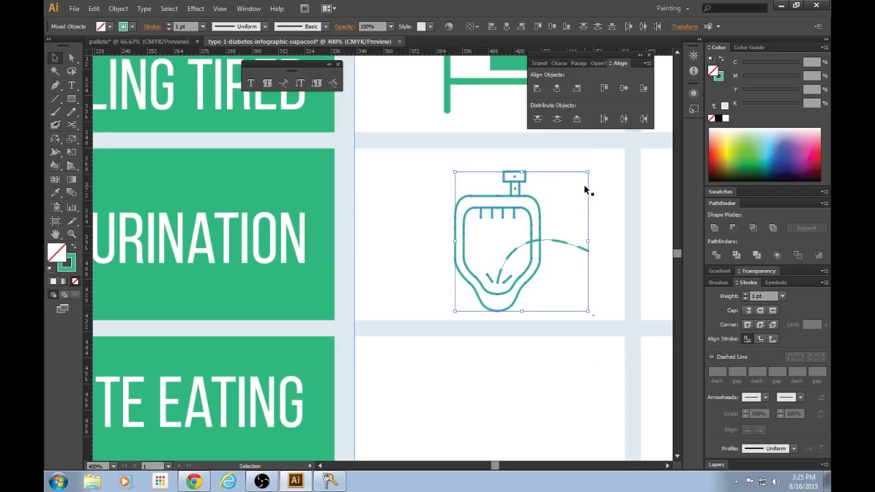
pyautogui.moveTo(588, 174); pyautogui.dragTo(586, 171)
pyautogui.moveTo(540, 212); pyautogui.dragTo(544, 210)
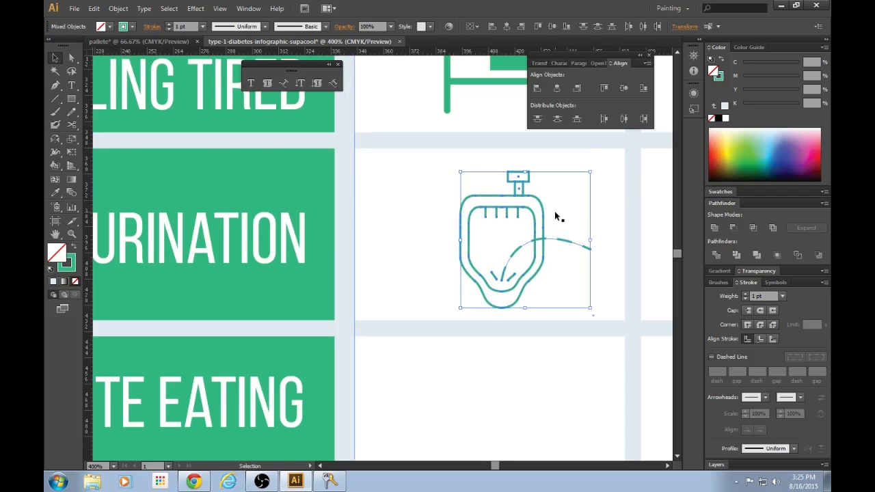
# Set the urinal icon's stroke weight to 2 pt
pyautogui.press('a')
pyautogui.hotkey('ctrl', '-')
pyautogui.hotkey('ctrl', '-')
pyautogui.hotkey('ctrl', '-')
pyautogui.hotkey('ctrl', '+')
pyautogui.hotkey('ctrl', '+')
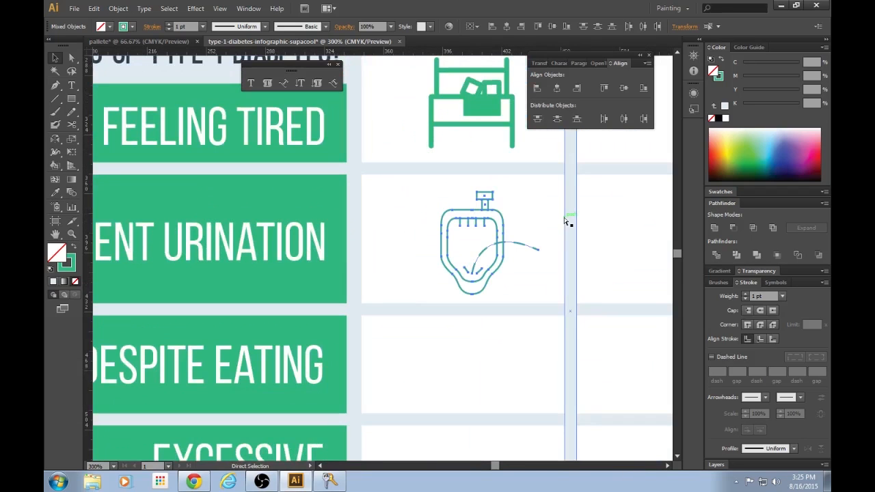
pyautogui.hotkey('ctrl', '+')
pyautogui.press('v')
pyautogui.click(747, 293)
pyautogui.click(747, 294)
pyautogui.click(745, 299)
pyautogui.hotkey('ctrl', '-')
pyautogui.hotkey('ctrl', '-')
pyautogui.hotkey('ctrl', '-')
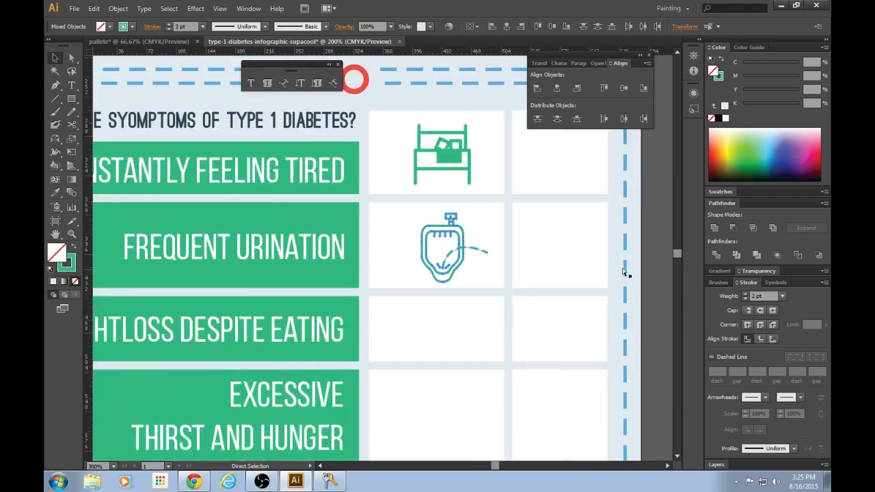
pyautogui.click(635, 333)
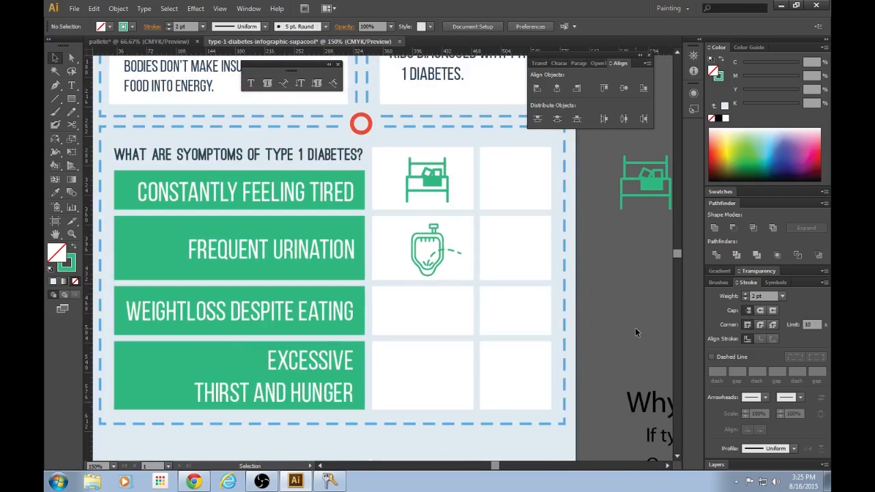
# Try heavier stroke weights of 3 pt and 4 pt on the urinal icon
pyautogui.press('a')
pyautogui.hotkey('ctrl', '+')
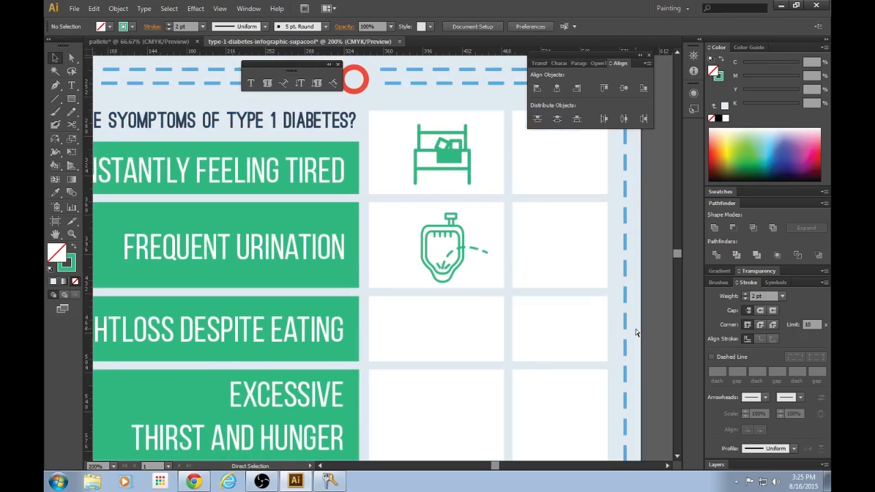
pyautogui.hotkey('ctrl', 'z')
pyautogui.hotkey('ctrl', 'z')
pyautogui.click(746, 294)
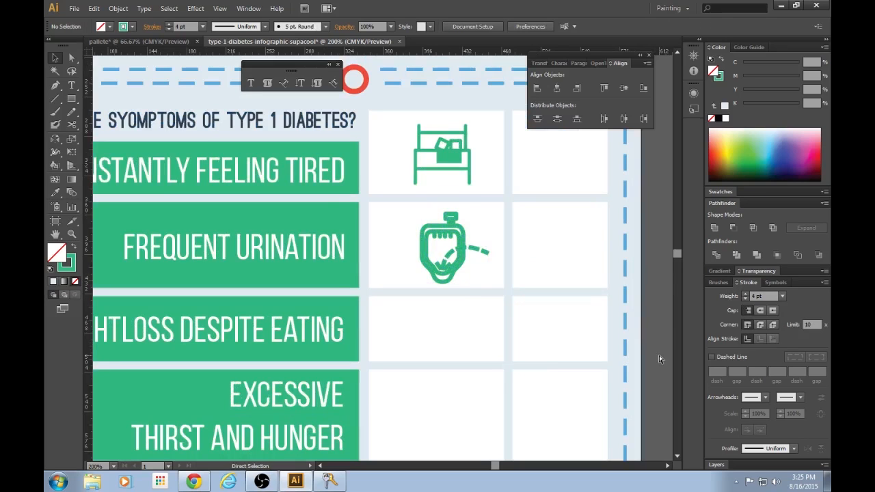
pyautogui.hotkey('ctrl', 'z')
pyautogui.click(670, 318)
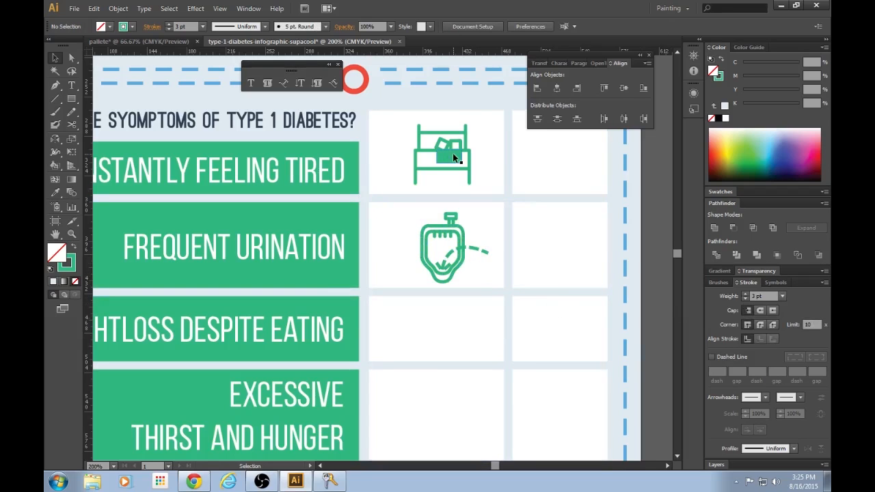
pyautogui.press('a')
pyautogui.hotkey('ctrl', 'z')
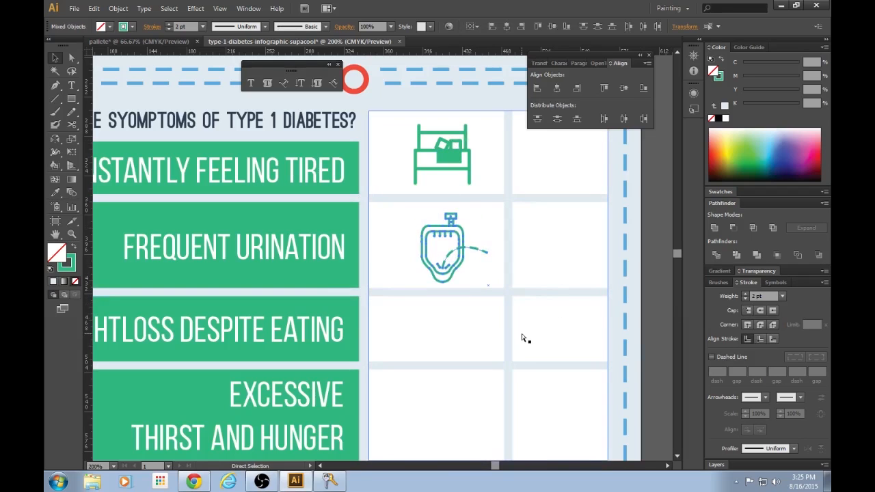
# Restore the urinal icon's 1 pt stroke and move it out of the table onto the pasteboard below the bed icon
pyautogui.click(647, 213)
pyautogui.scroll(2, 642, 326)
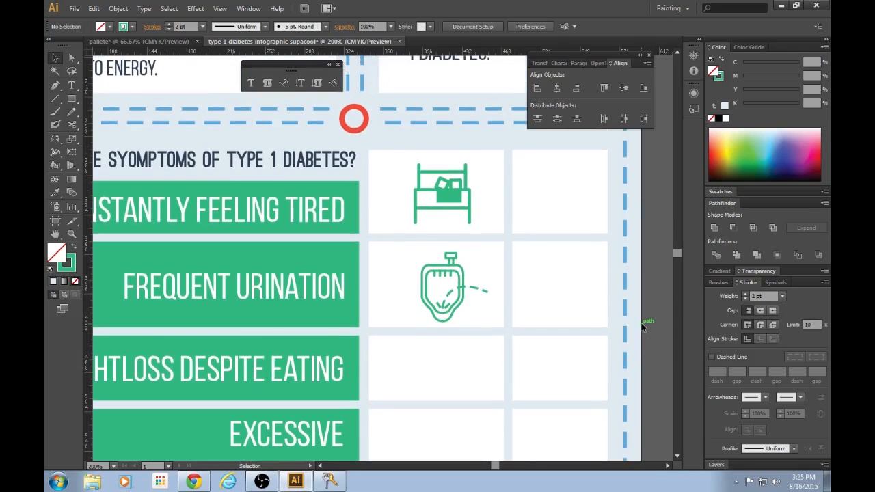
pyautogui.hotkey('ctrl', '-')
pyautogui.hotkey('ctrl', '-')
pyautogui.hotkey('ctrl', '=')
pyautogui.hotkey('ctrl', '=')
pyautogui.hotkey('ctrl', '-')
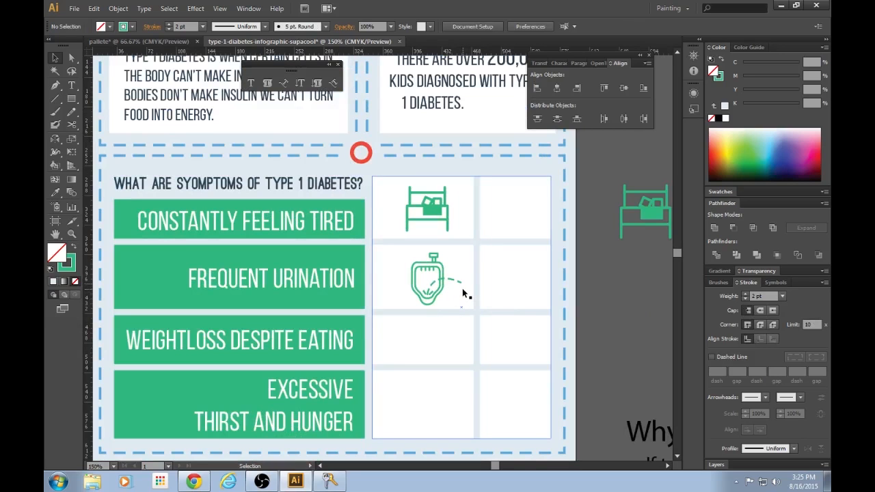
pyautogui.click(456, 294)
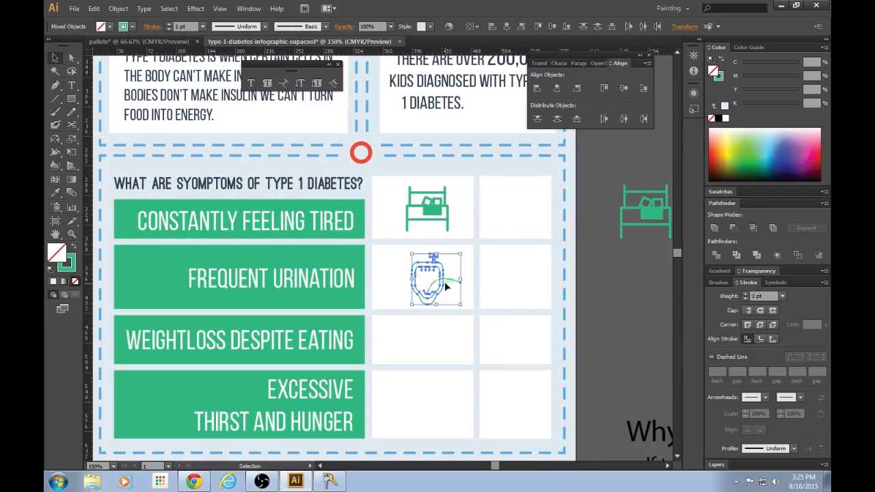
pyautogui.moveTo(444, 287); pyautogui.dragTo(641, 287)
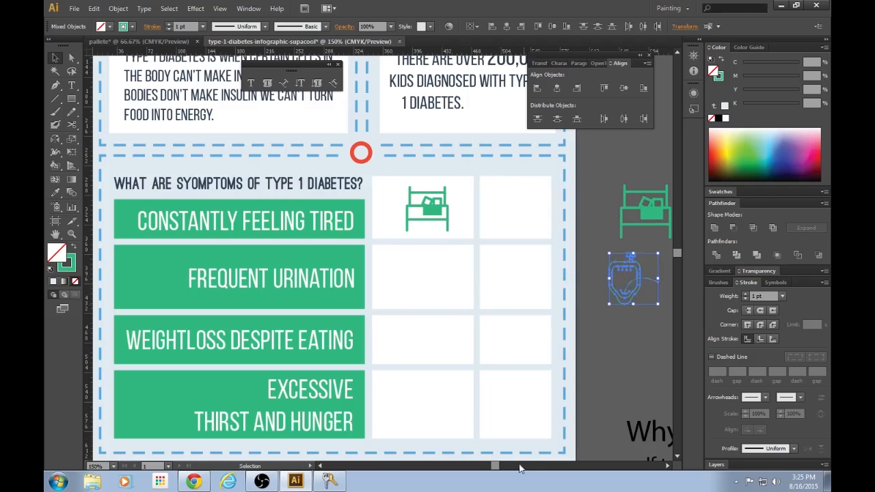
# Apply round caps and round corner joins to the urinal icon's strokes
pyautogui.moveTo(496, 469); pyautogui.dragTo(503, 466)
pyautogui.hotkey('ctrl', '=')
pyautogui.hotkey('ctrl', '=')
pyautogui.hotkey('ctrl', '=')
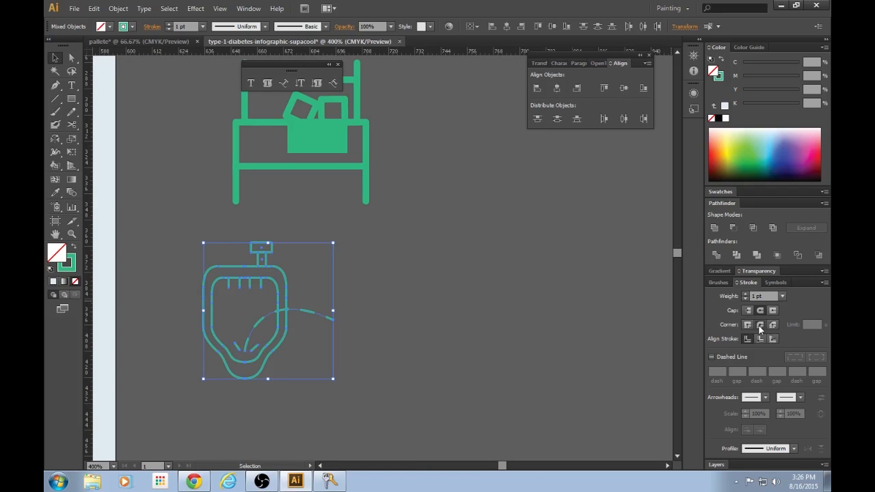
pyautogui.click(461, 271)
pyautogui.scroll(4, 461, 272)
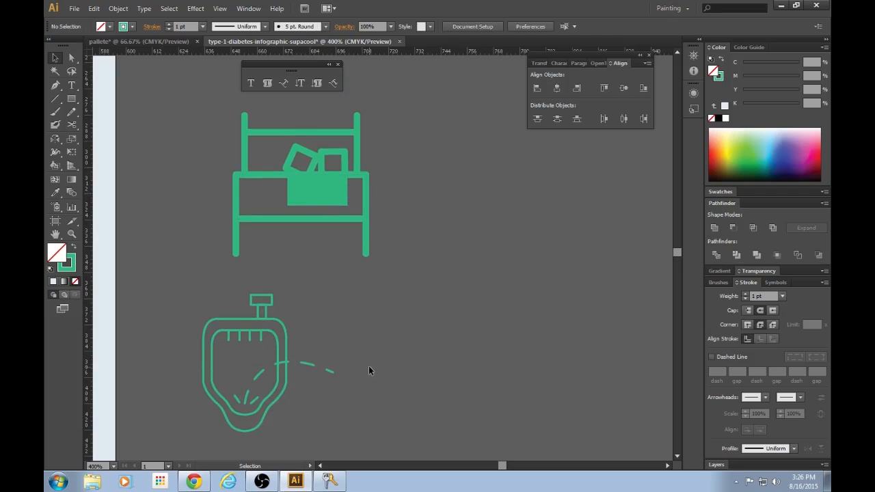
# Place the urinal icon directly to the right of the pasteboard bed icon and select the bed group
pyautogui.moveTo(353, 428); pyautogui.dragTo(350, 426)
pyautogui.moveTo(287, 393); pyautogui.dragTo(486, 219)
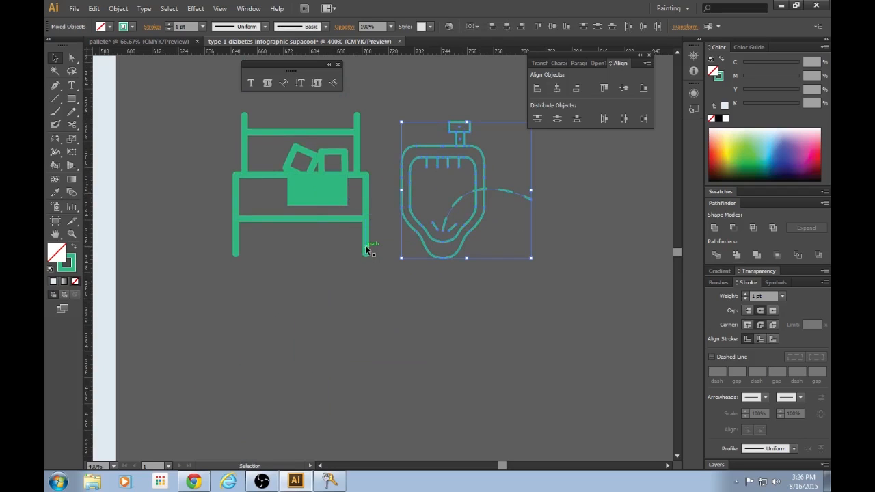
pyautogui.click(367, 251)
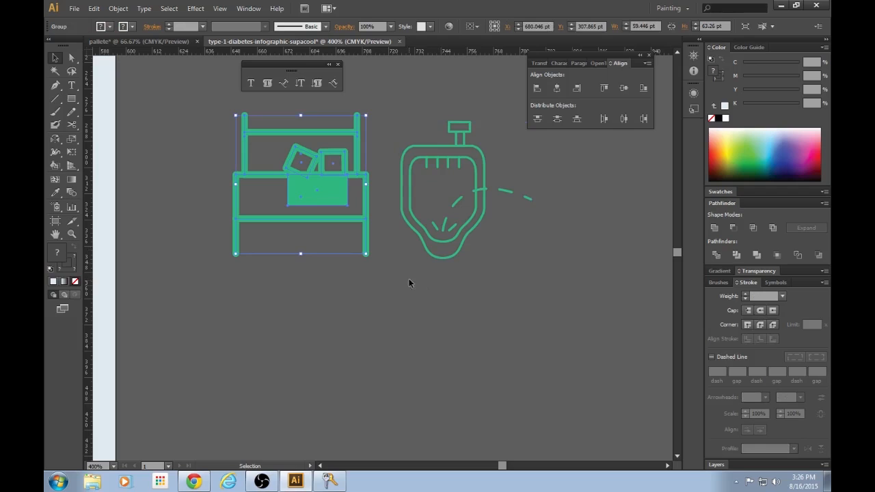
# Check the stroke weight used on the pasteboard bed icon's parts, including its lower leg
pyautogui.keyDown('shift'); pyautogui.click(338, 199); pyautogui.keyUp('shift')
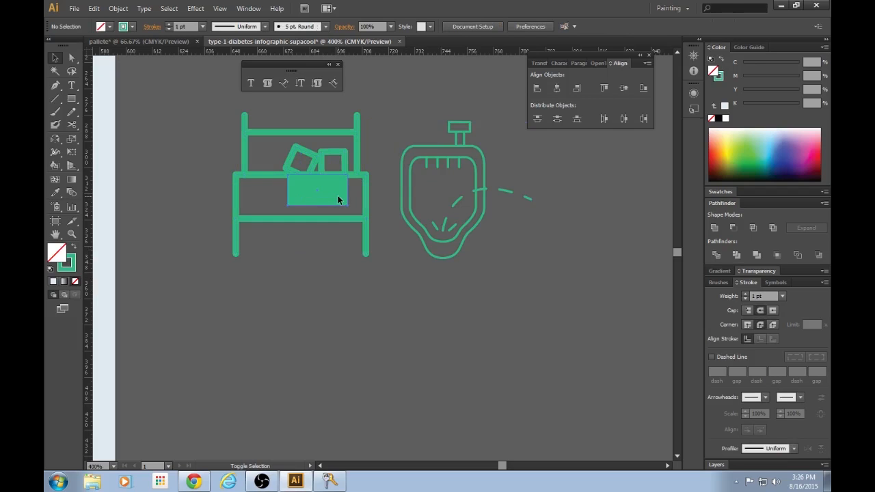
pyautogui.click(369, 214)
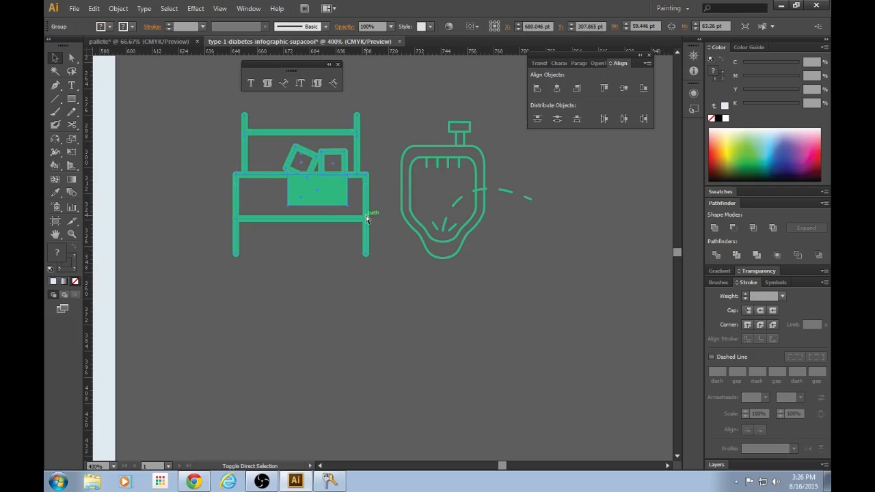
pyautogui.click(368, 231)
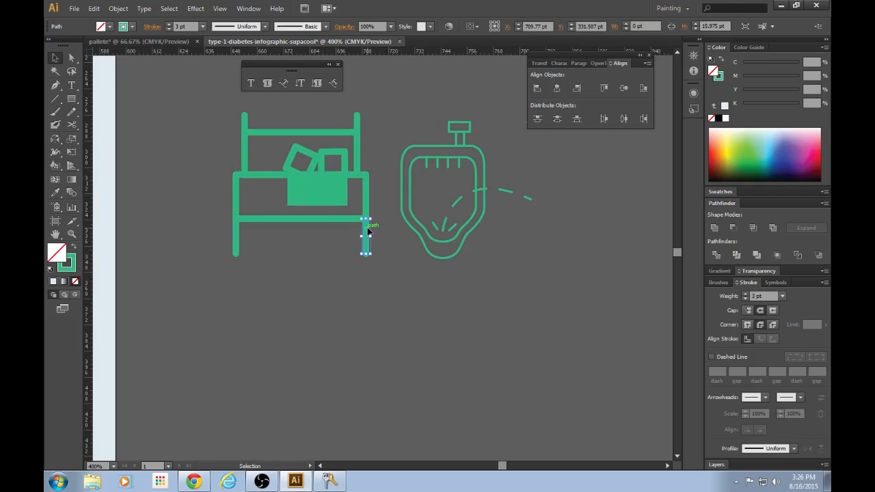
pyautogui.click(459, 282)
# Try a heavier stroke weight on the whole urinal icon
pyautogui.moveTo(546, 296); pyautogui.dragTo(399, 119)
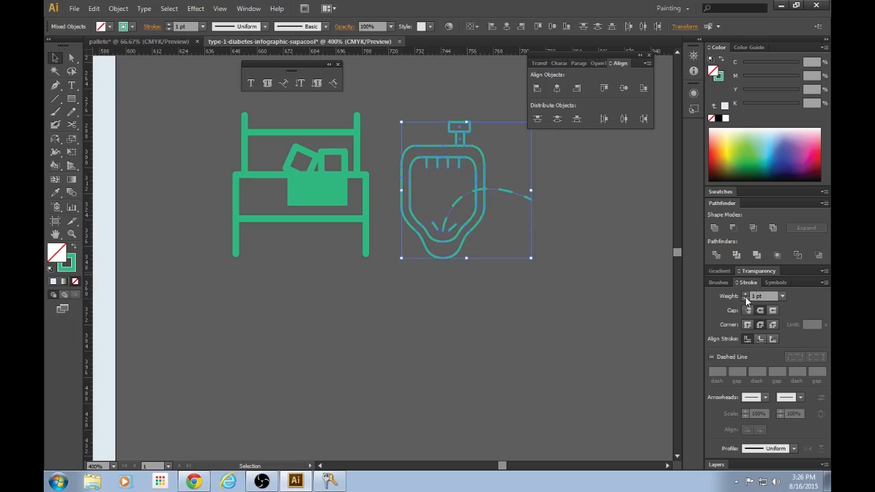
pyautogui.click(745, 295)
pyautogui.click(745, 296)
pyautogui.click(746, 299)
pyautogui.press('a')
pyautogui.hotkey('ctrl', 'z')
pyautogui.hotkey('ctrl', 'z')
pyautogui.hotkey('ctrl', 'z')
# Set all of the urinal icon's strokes to a weight of 2 pt
pyautogui.click(563, 287)
pyautogui.moveTo(391, 94); pyautogui.dragTo(565, 296)
pyautogui.click(747, 295)
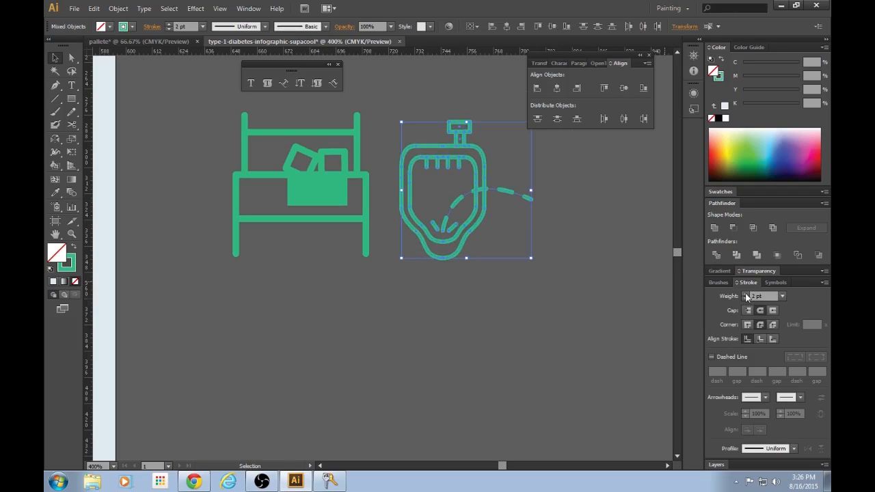
pyautogui.click(747, 295)
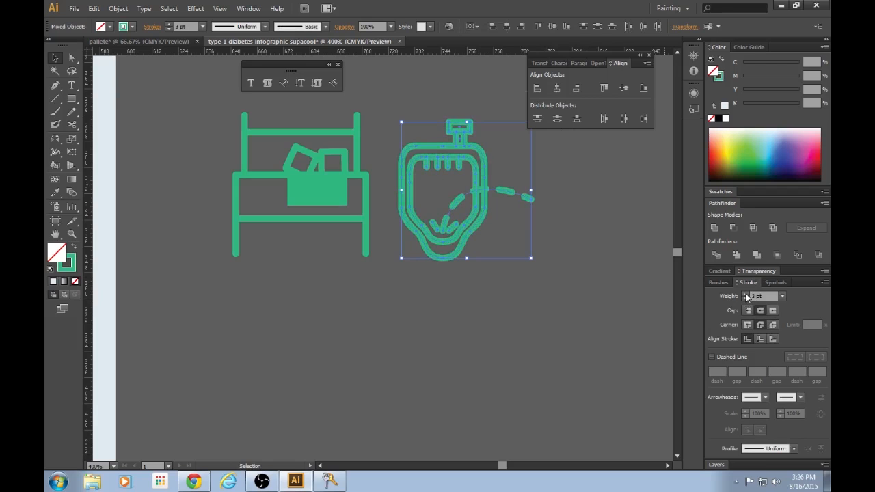
pyautogui.click(585, 307)
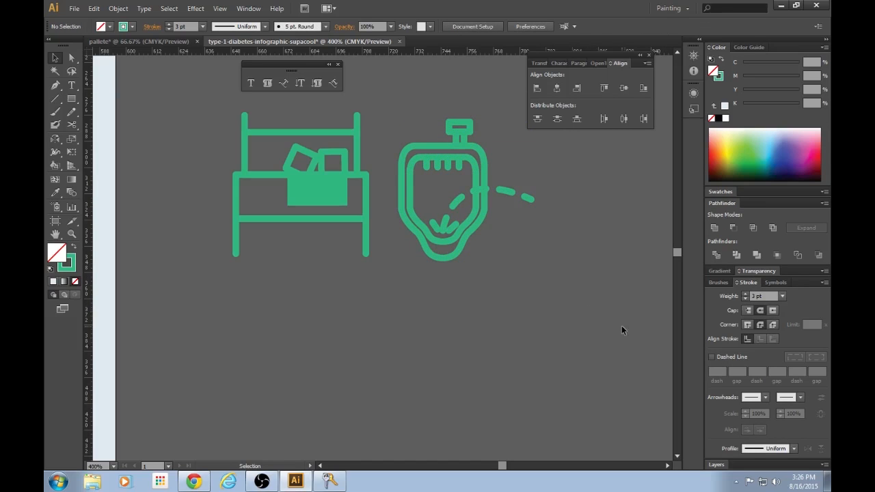
pyautogui.hotkey('ctrl', 'z')
pyautogui.click(619, 327)
# Give the dashed stream projecting caps and miter joins, and apply projecting caps to the splash lines
pyautogui.click(512, 192)
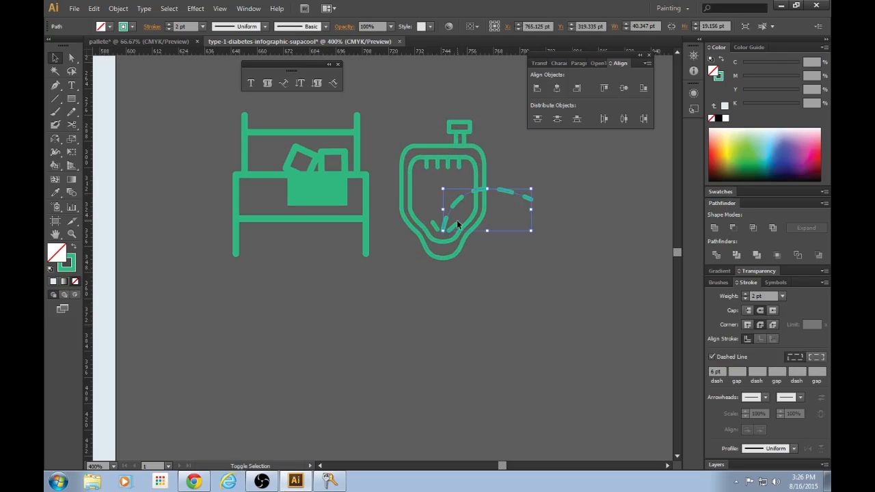
pyautogui.click(748, 325)
pyautogui.click(510, 257)
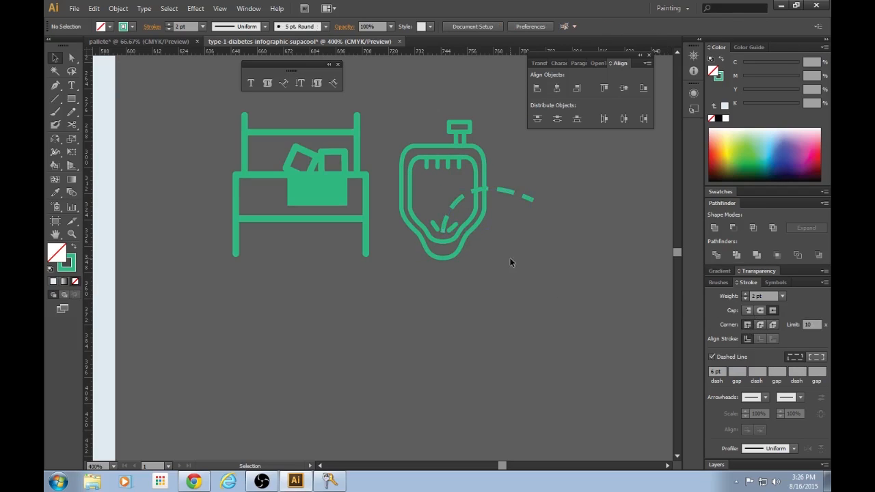
pyautogui.click(457, 225)
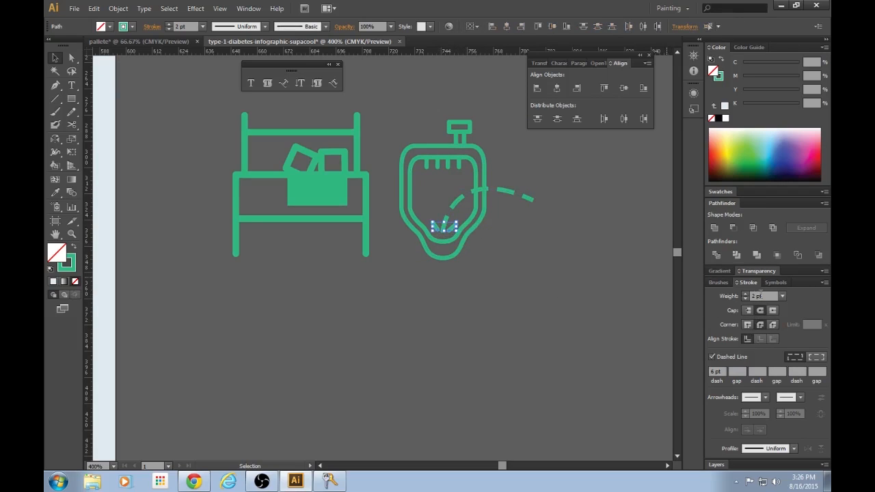
pyautogui.click(561, 292)
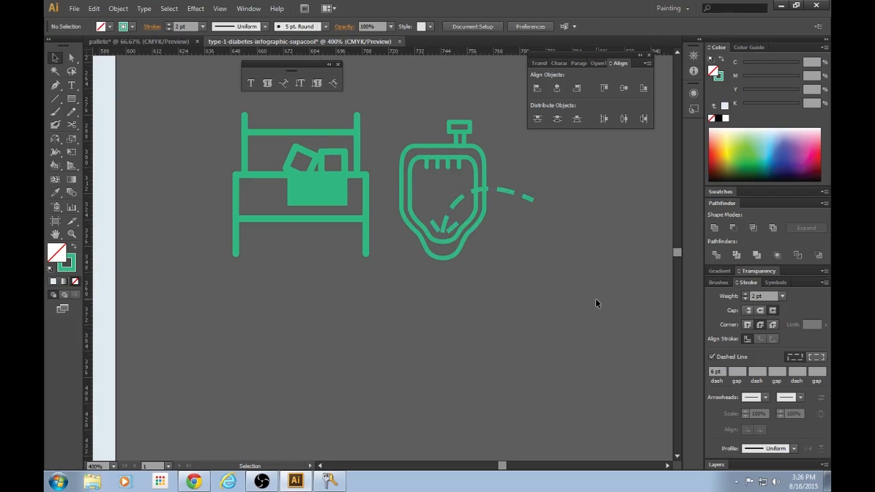
# Move the two splash lines up and outward, away from the foot of the dashed stream
pyautogui.scroll(1, 596, 299)
pyautogui.hotkey('ctrl', '+')
pyautogui.hotkey('ctrl', '+')
pyautogui.hotkey('ctrl', '+')
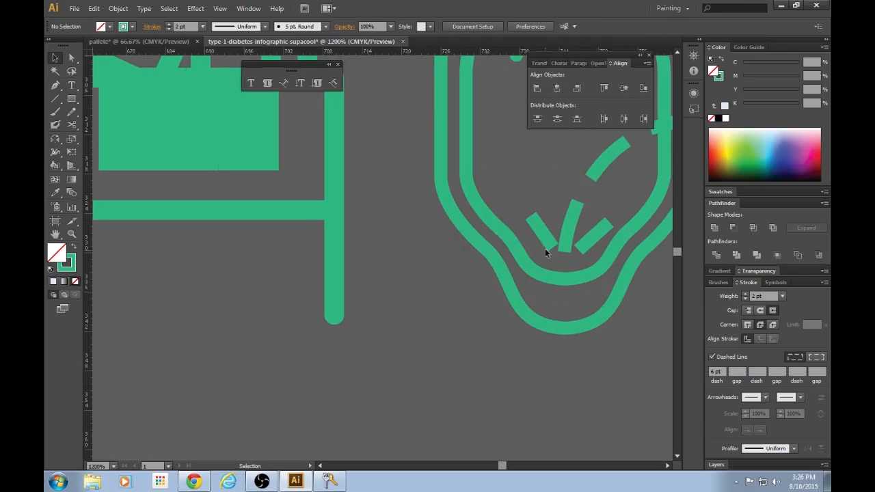
pyautogui.moveTo(545, 236); pyautogui.dragTo(531, 214)
pyautogui.moveTo(586, 236); pyautogui.dragTo(595, 217)
pyautogui.click(661, 344)
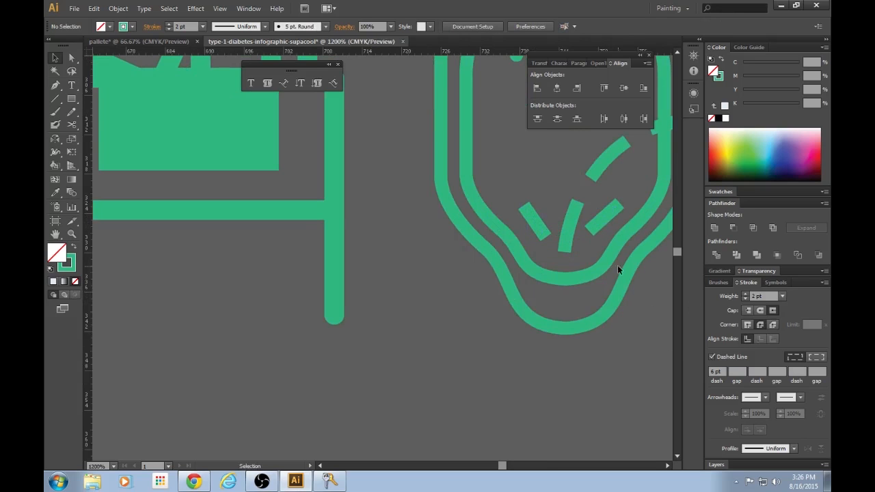
# Reshape the dashed stream into a higher arc by extending its direction handle up and away from the outer end
pyautogui.click(570, 228)
pyautogui.hotkey('ctrl', '-')
pyautogui.hotkey('ctrl', '-')
pyautogui.hotkey('ctrl', '-')
pyautogui.hotkey('ctrl', '+')
pyautogui.hotkey('ctrl', '+')
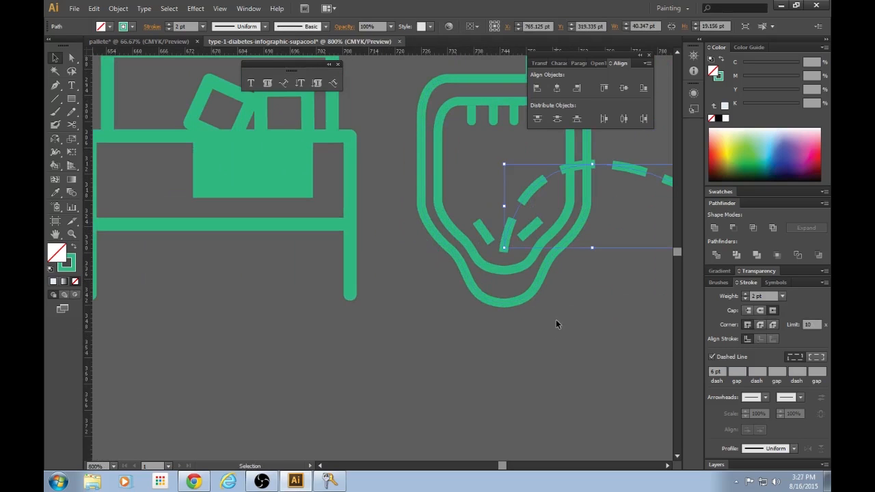
pyautogui.press('a')
pyautogui.click(503, 248)
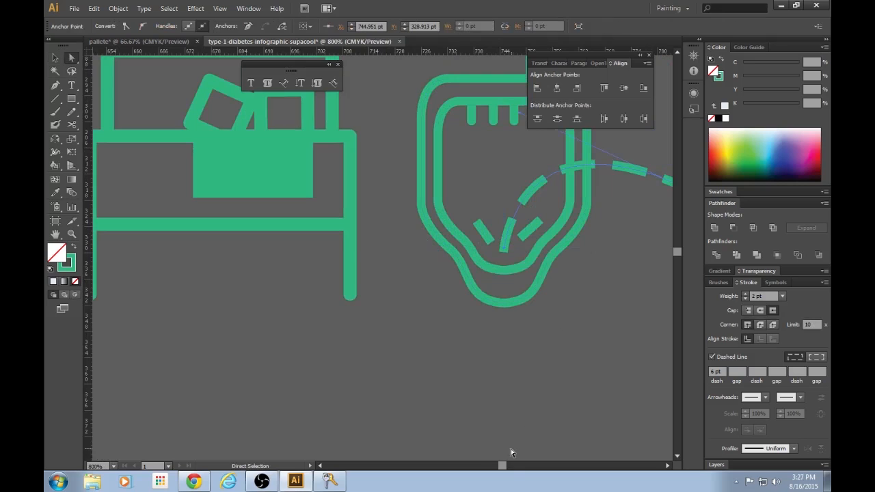
pyautogui.moveTo(504, 465); pyautogui.dragTo(506, 467)
pyautogui.moveTo(402, 116); pyautogui.dragTo(375, 91)
pyautogui.click(554, 307)
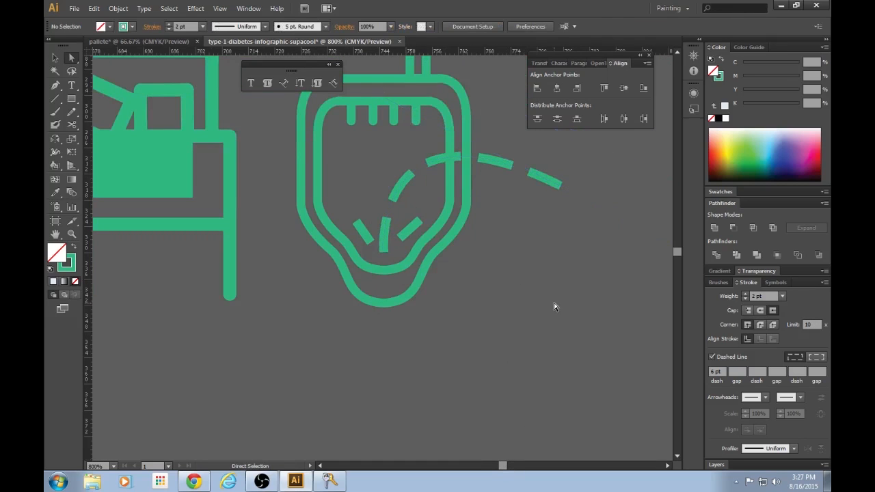
# Raise the dashed stream's outer end point and adjust its direction handle to flatten the arc
pyautogui.hotkey('ctrl', '-')
pyautogui.hotkey('ctrl', '-')
pyautogui.hotkey('ctrl', '-')
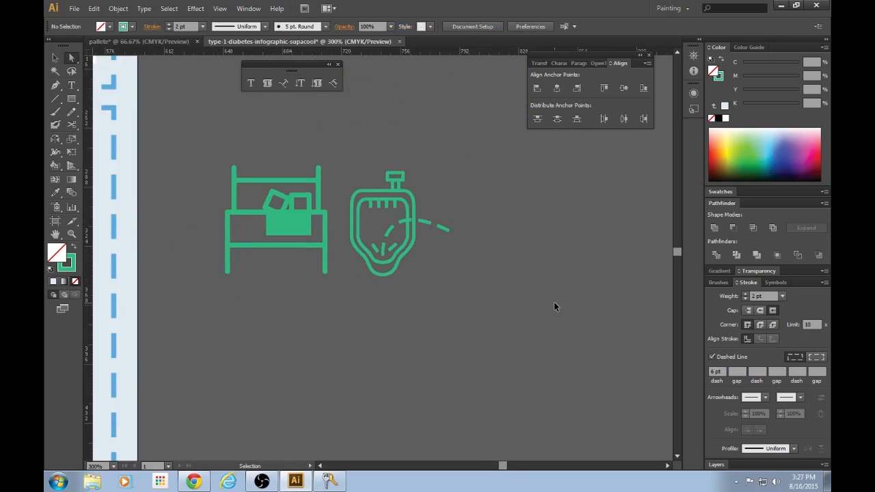
pyautogui.hotkey('ctrl', '+')
pyautogui.hotkey('ctrl', '+')
pyautogui.hotkey('ctrl', '+')
pyautogui.hotkey('ctrl', '+')
pyautogui.click(562, 186)
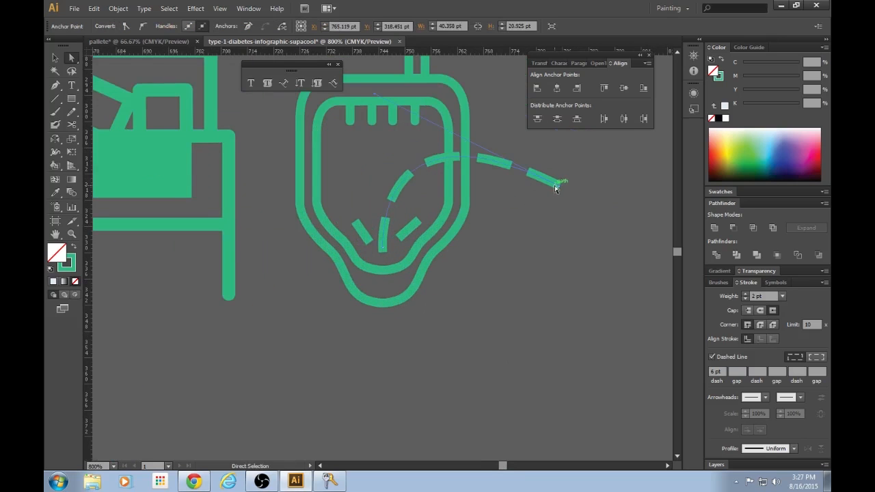
pyautogui.moveTo(564, 189); pyautogui.dragTo(560, 171)
pyautogui.scroll(1, 546, 234)
pyautogui.scroll(2, 546, 234)
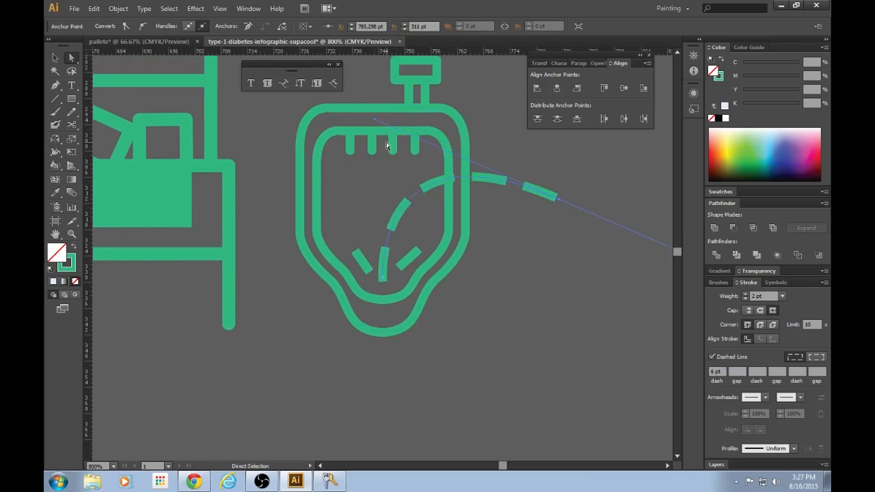
pyautogui.moveTo(378, 121); pyautogui.dragTo(380, 138)
pyautogui.click(561, 232)
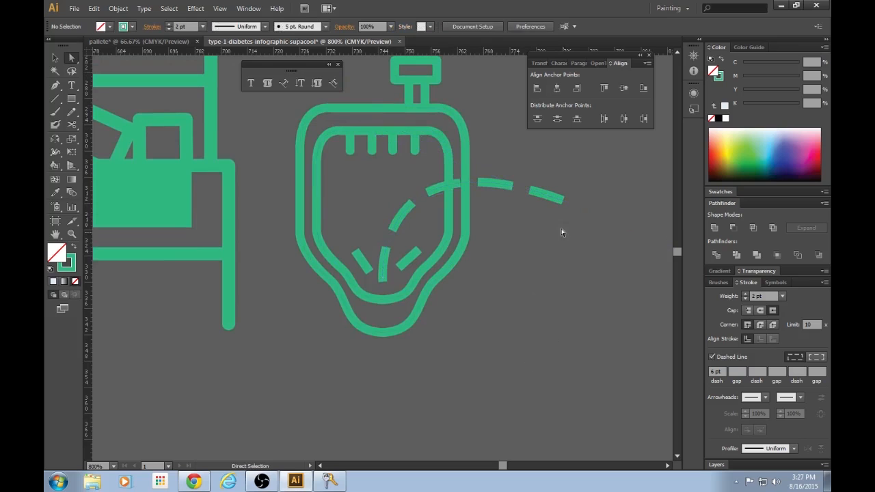
# Try placing the whole urinal icon in the table cell beneath the bed icon
pyautogui.scroll(-5, 388, 255)
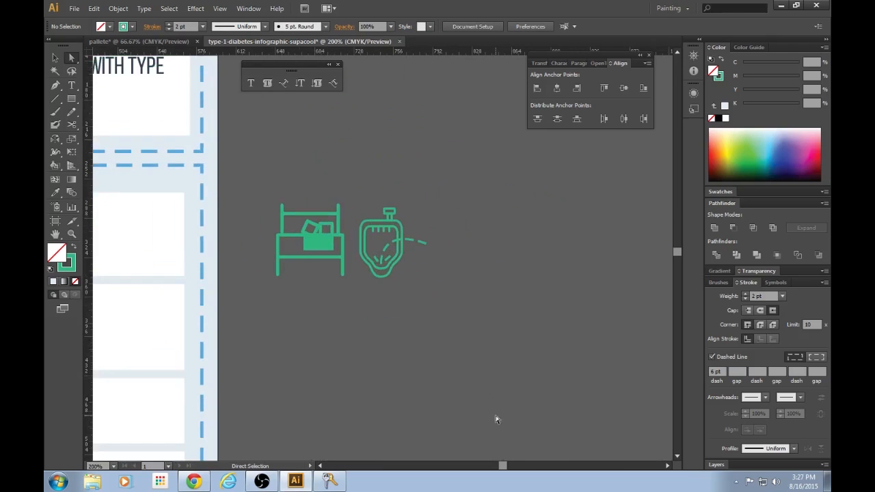
pyautogui.hotkey('ctrl', '+')
pyautogui.moveTo(501, 468); pyautogui.dragTo(499, 466)
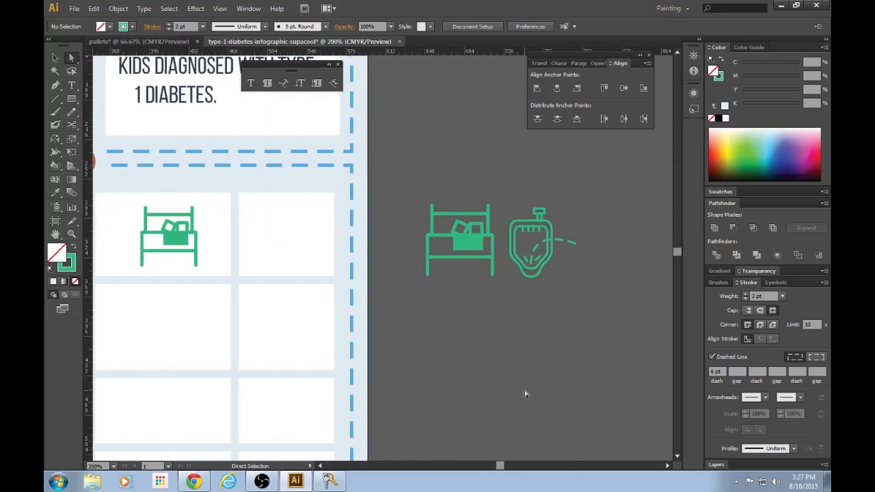
pyautogui.moveTo(567, 292); pyautogui.dragTo(502, 181)
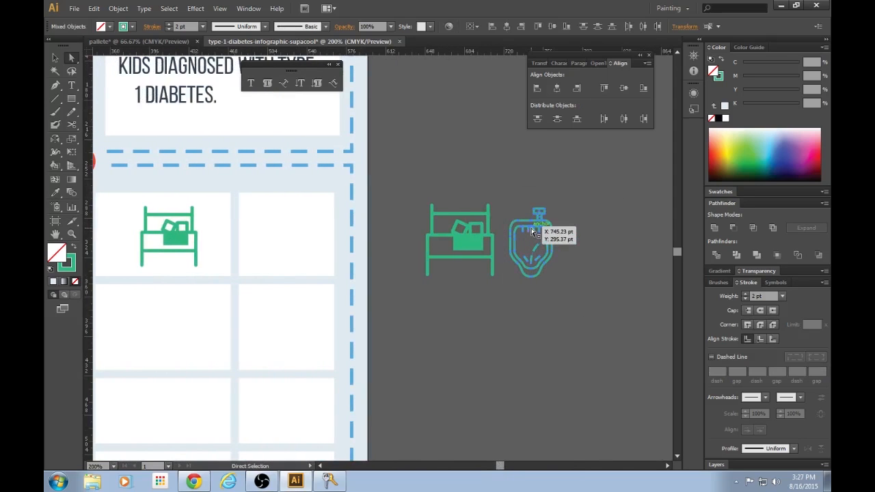
pyautogui.moveTo(532, 229); pyautogui.dragTo(163, 314)
pyautogui.click(474, 422)
pyautogui.hscroll(-6, 497, 468)
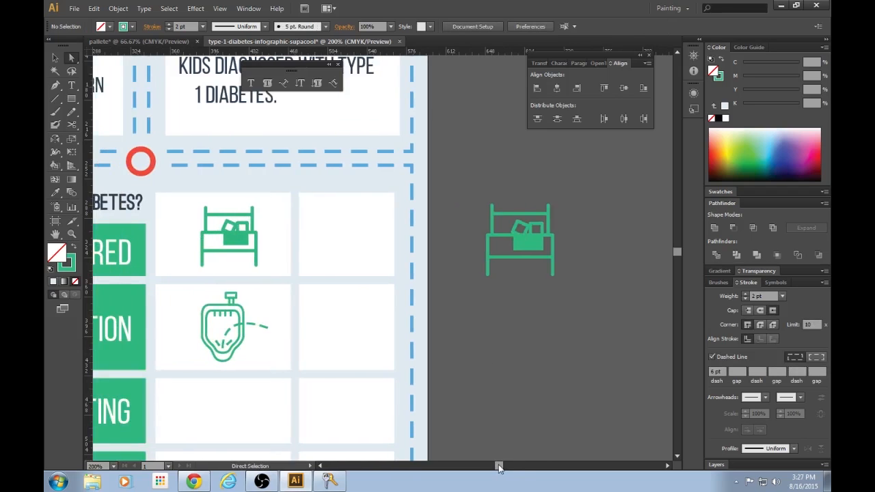
pyautogui.scroll(-1, 456, 413)
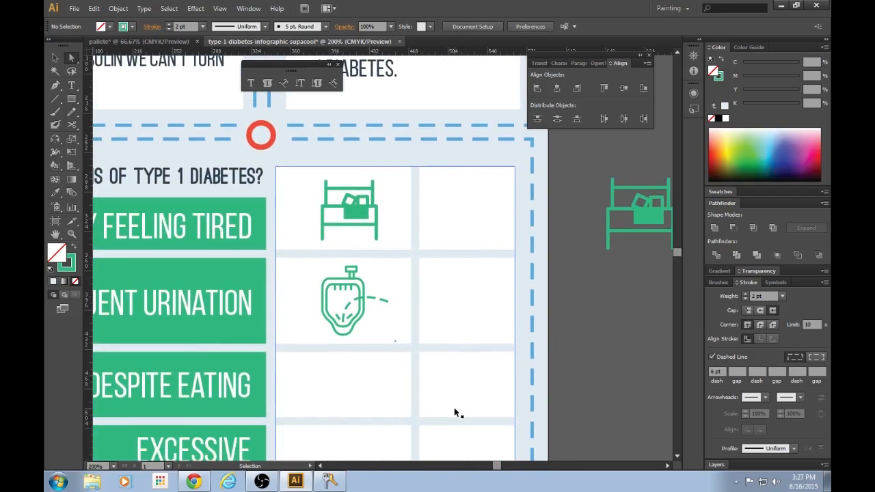
pyautogui.hotkey('ctrl', 'z')
# Move the urinal icon from the pasteboard into the table cell beside the frequent urination symptom
pyautogui.moveTo(498, 468); pyautogui.dragTo(501, 468)
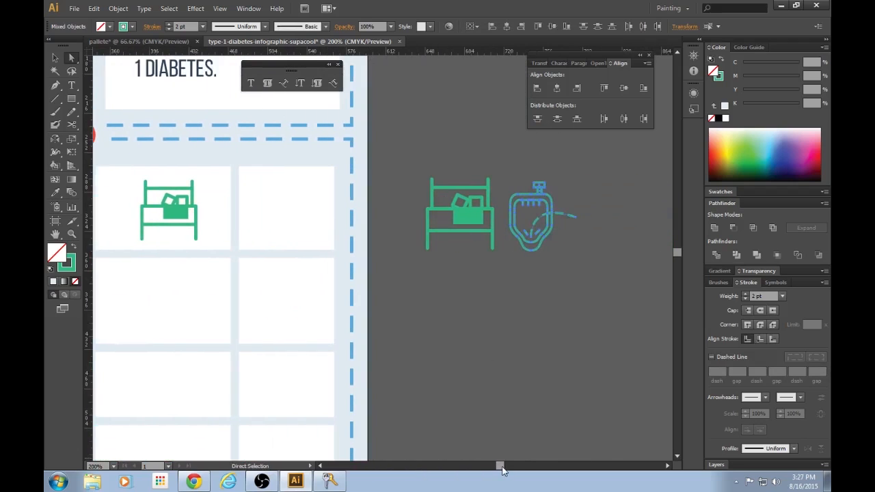
pyautogui.click(554, 236)
pyautogui.moveTo(554, 236); pyautogui.dragTo(190, 309)
pyautogui.click(452, 343)
pyautogui.moveTo(500, 468); pyautogui.dragTo(497, 468)
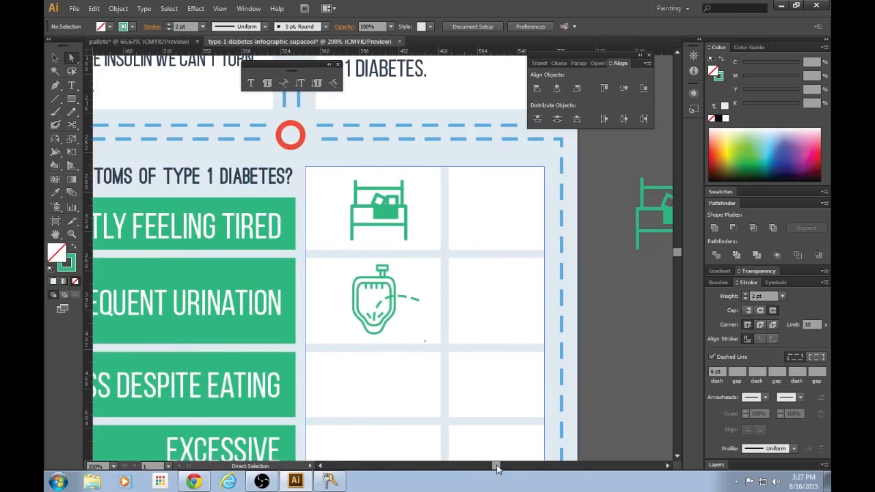
# Isolate the urinal group and draw a rectangle about 10 by 8.6 pt over the right wall where the stream crosses
pyautogui.scroll(4, 463, 410)
pyautogui.scroll(-1, 444, 399)
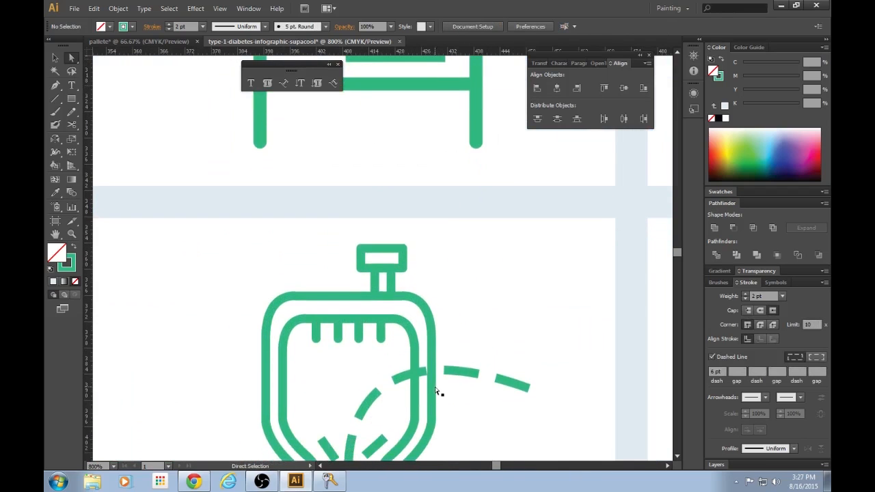
pyautogui.press('v')
pyautogui.doubleClick(432, 388)
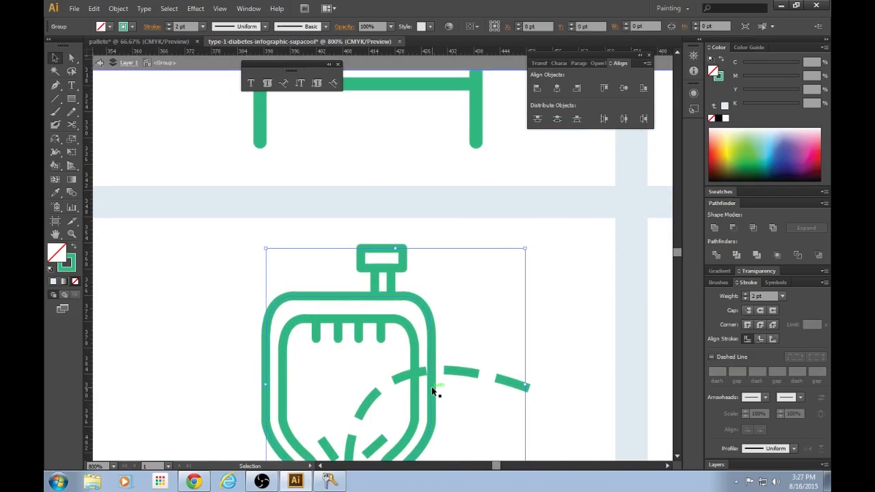
pyautogui.scroll(-1, 432, 388)
pyautogui.scroll(-1, 431, 386)
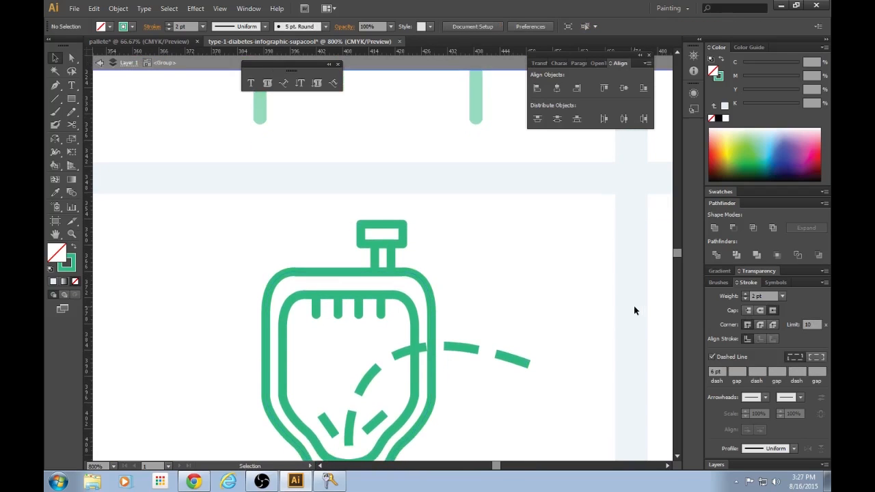
pyautogui.scroll(-2, 567, 358)
pyautogui.press('m')
pyautogui.moveTo(401, 311); pyautogui.dragTo(448, 346)
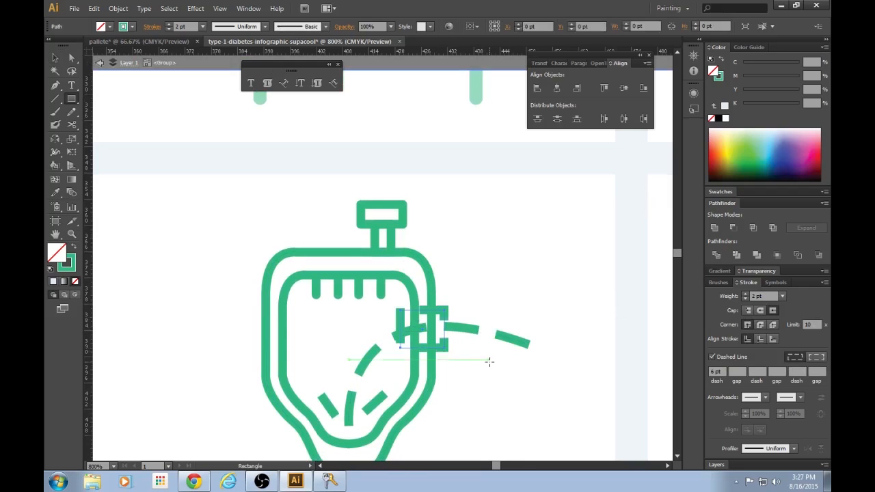
# Give the new rectangle a white FFFFFF fill and no stroke to mask the urinal's wall
pyautogui.press('v')
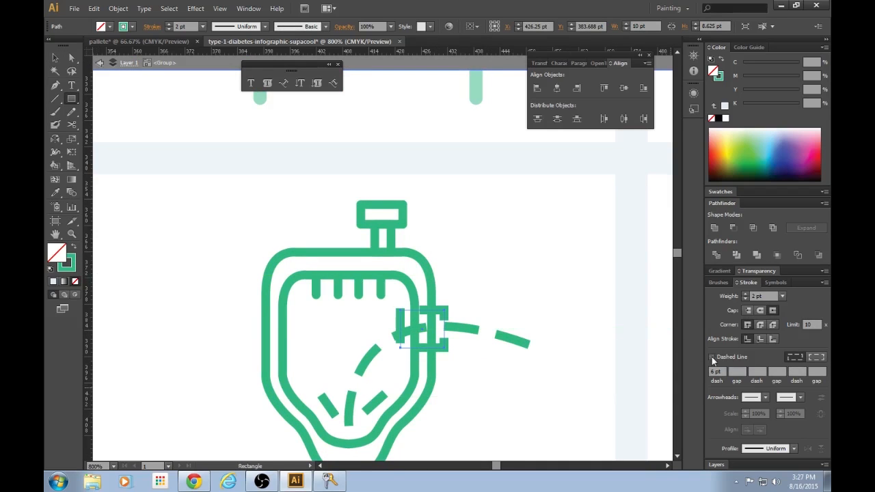
pyautogui.hotkey('shift', 'x')
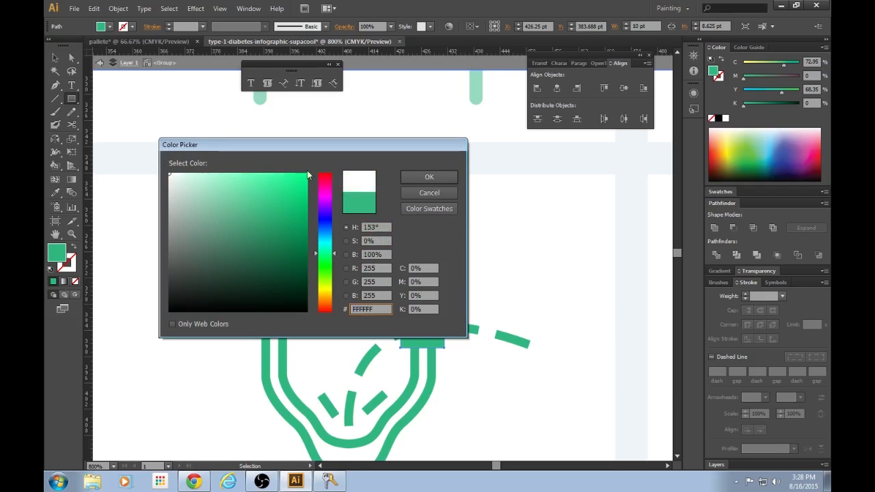
pyautogui.click(419, 178)
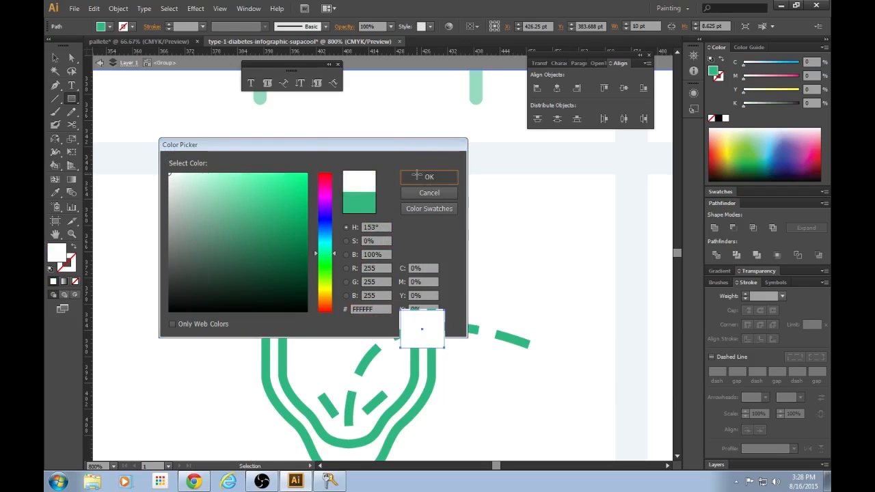
# Bring the dashed stream in front of the white mask rectangle and leave the urinal group's isolation
pyautogui.press('v')
pyautogui.click(473, 328)
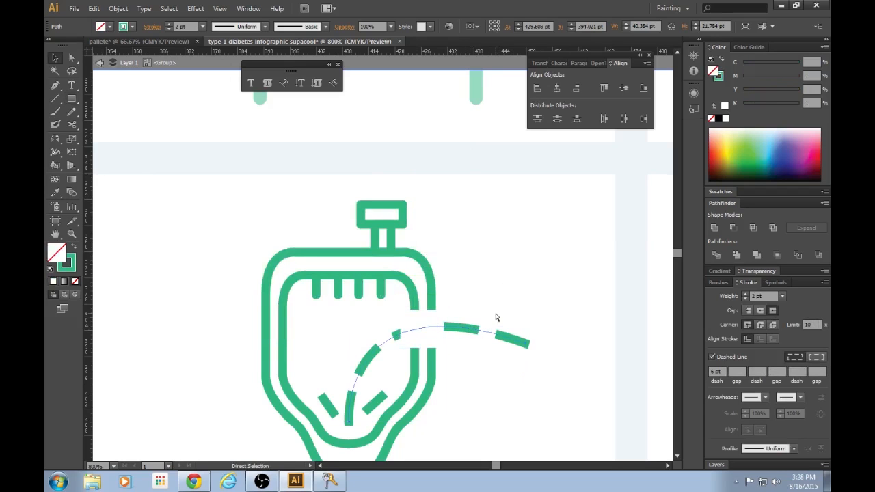
pyautogui.press('v')
pyautogui.click(643, 249)
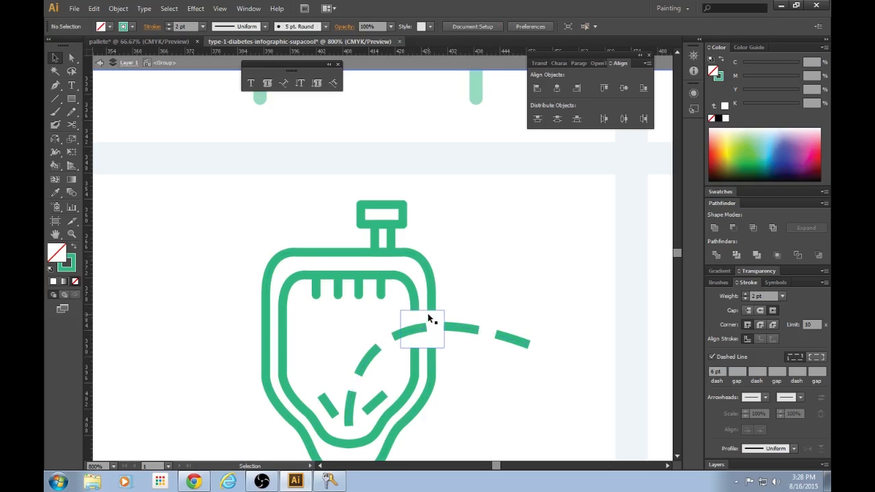
pyautogui.scroll(-2, 183, 294)
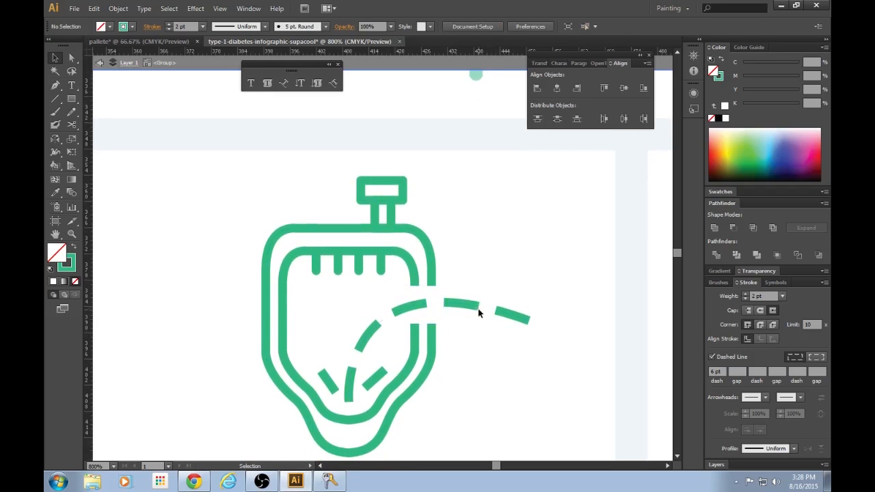
pyautogui.hotkey('ctrl', '-')
pyautogui.hotkey('ctrl', '-')
pyautogui.hotkey('ctrl', '-')
pyautogui.hotkey('ctrl', '-')
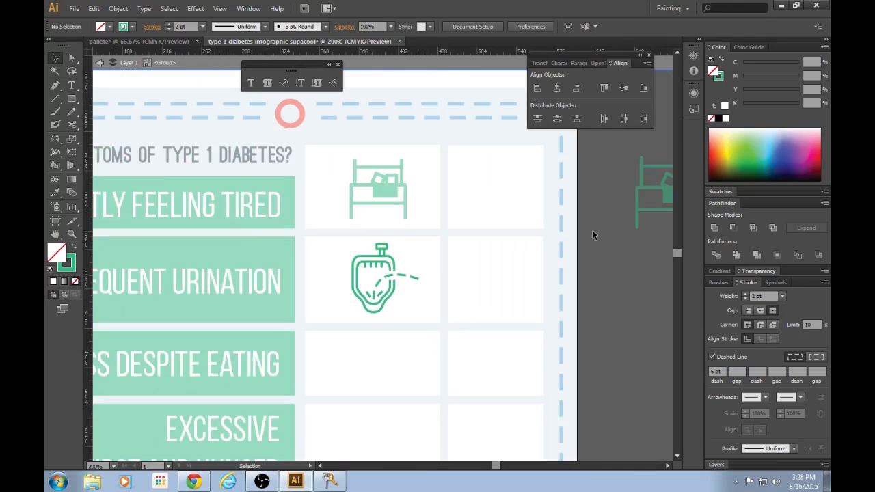
pyautogui.doubleClick(619, 272)
# Set the stroke weight of the pasteboard bed icon's outlines to 2 pt, leaving out the filled basket shape
pyautogui.hotkey('ctrl', '-')
pyautogui.hotkey('ctrl', '+')
pyautogui.scroll(-2, 598, 346)
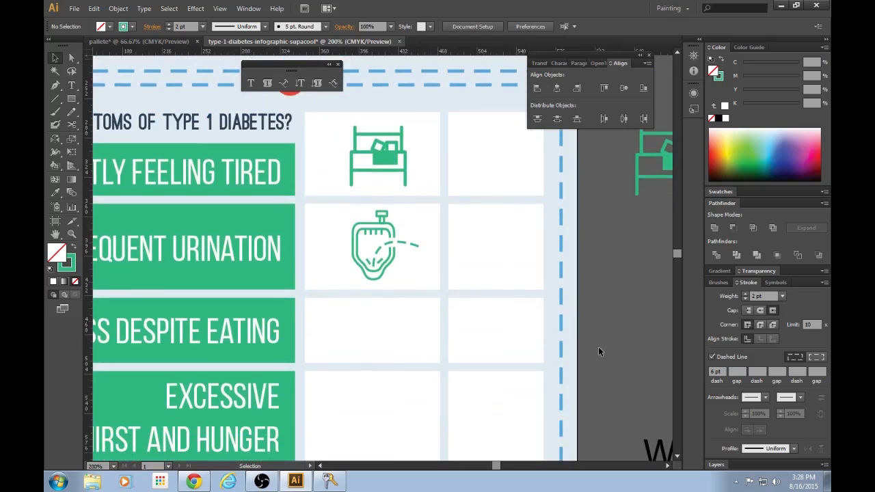
pyautogui.hotkey('ctrl', '-')
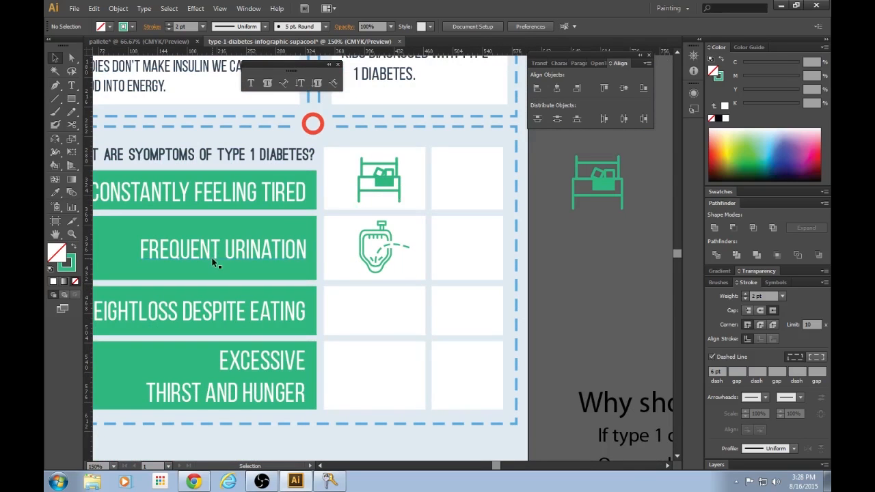
pyautogui.hotkey('ctrl', '+')
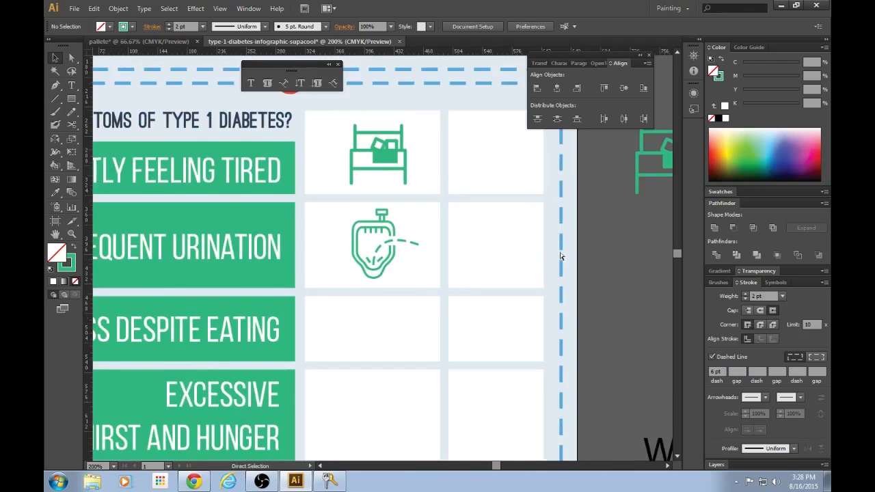
pyautogui.hotkey('ctrl', '-')
pyautogui.click(594, 197)
pyautogui.moveTo(642, 241); pyautogui.dragTo(554, 147)
pyautogui.click(609, 186)
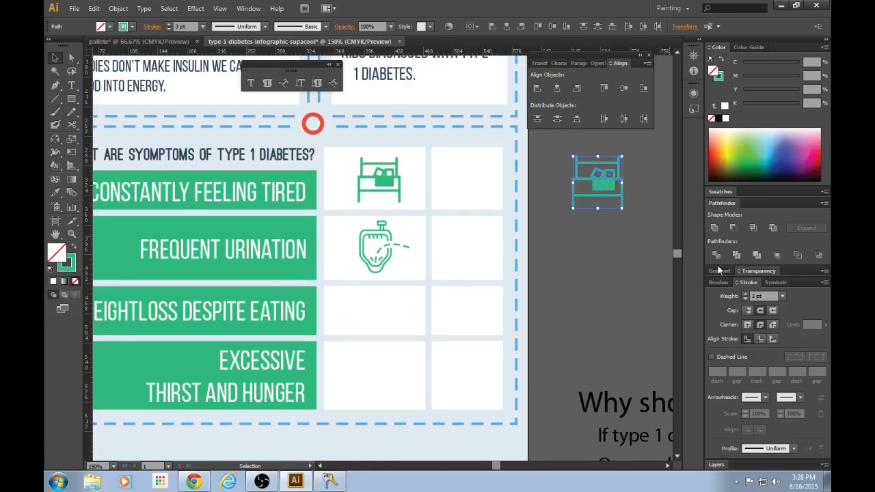
pyautogui.click(743, 299)
pyautogui.click(643, 290)
pyautogui.scroll(2, 649, 319)
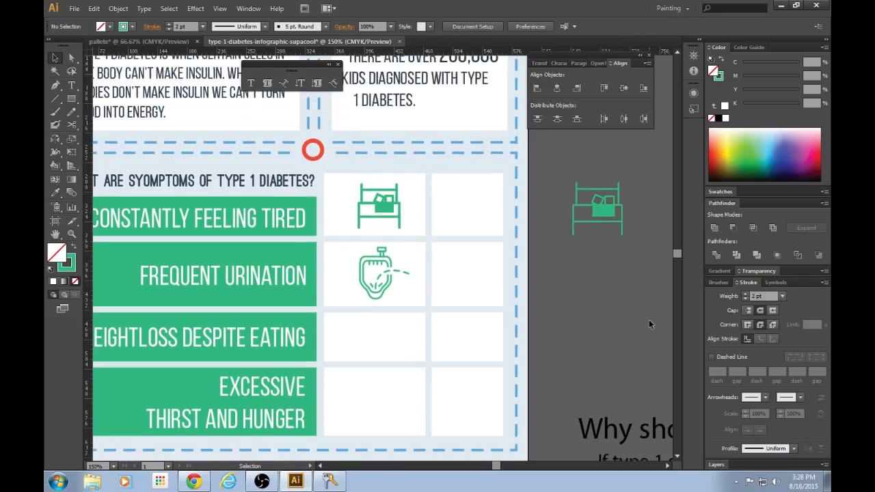
# Try placing the pasteboard bed icon in the second-column cell of the frequent urination row
pyautogui.moveTo(559, 167); pyautogui.dragTo(478, 289)
pyautogui.click(623, 408)
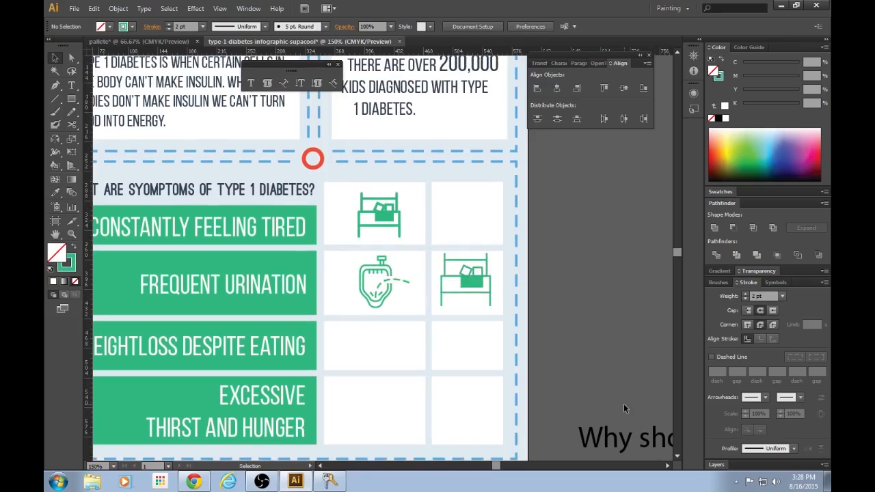
pyautogui.hotkey('ctrl', 'z')
pyautogui.hotkey('ctrl', 'z')
pyautogui.hotkey('ctrl', 'z')
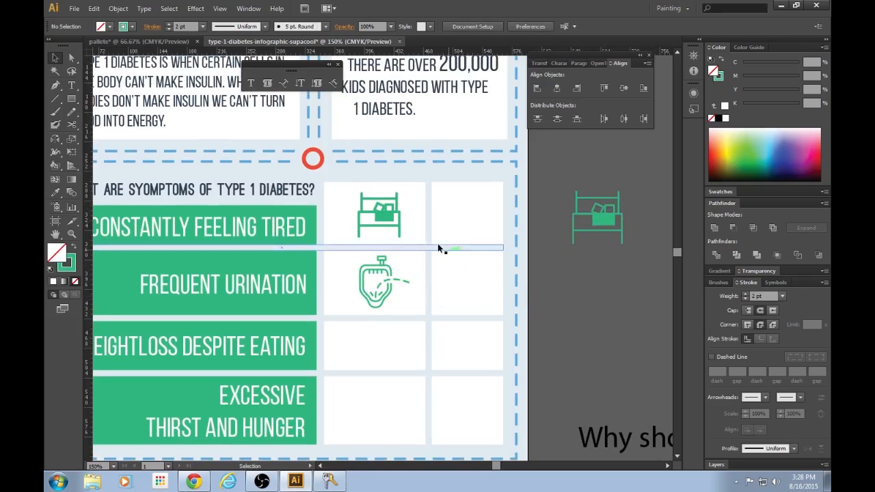
# Delete the old bed icon from the cell beside the constantly feeling tired symptom
pyautogui.click(399, 223)
pyautogui.moveTo(400, 215); pyautogui.dragTo(518, 285)
pyautogui.hotkey('ctrl', 'z')
pyautogui.press('Delete')
pyautogui.moveTo(597, 216); pyautogui.dragTo(382, 223)
pyautogui.click(636, 366)
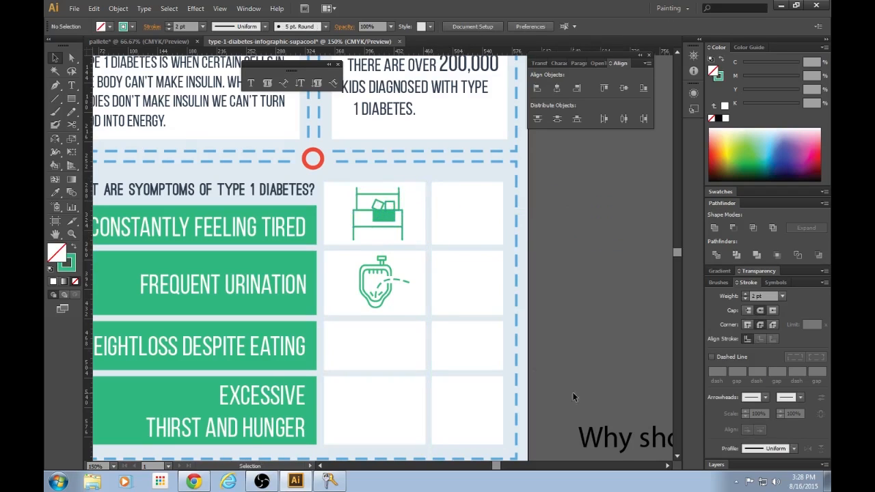
pyautogui.click(381, 219)
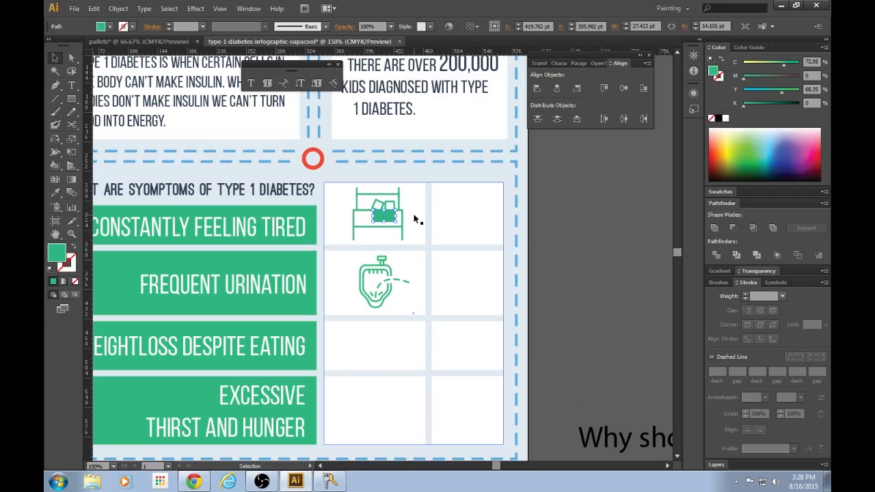
pyautogui.hotkey('ctrl', 'z')
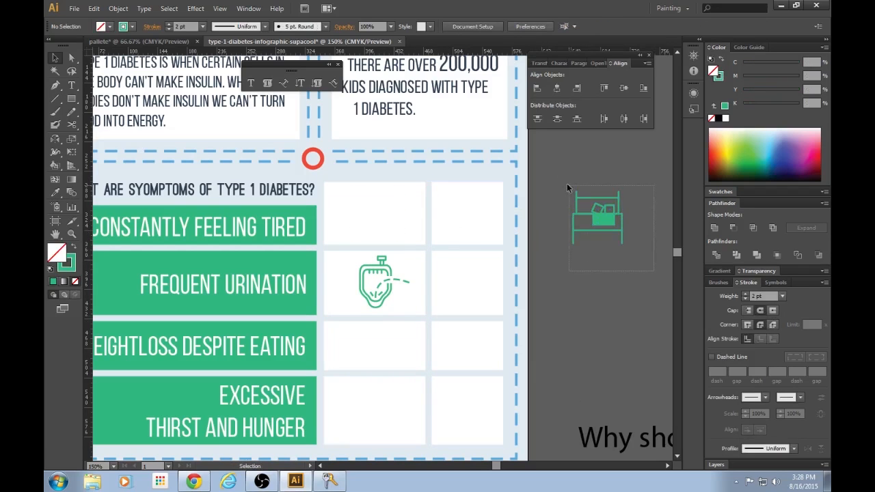
# Group the pasteboard bed icon's parts and move the group into the cell beside the constantly feeling tired symptom
pyautogui.moveTo(577, 220); pyautogui.dragTo(394, 218)
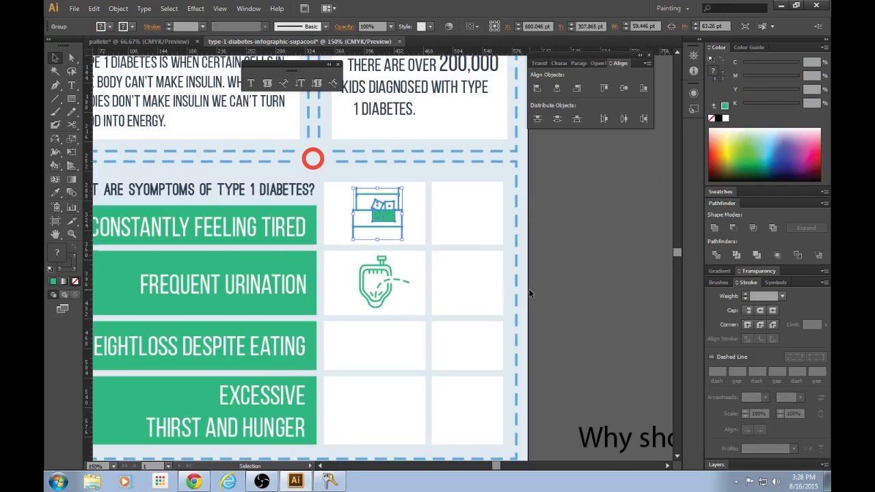
pyautogui.click(581, 355)
pyautogui.scroll(-2, 581, 356)
pyautogui.scroll(1, 582, 360)
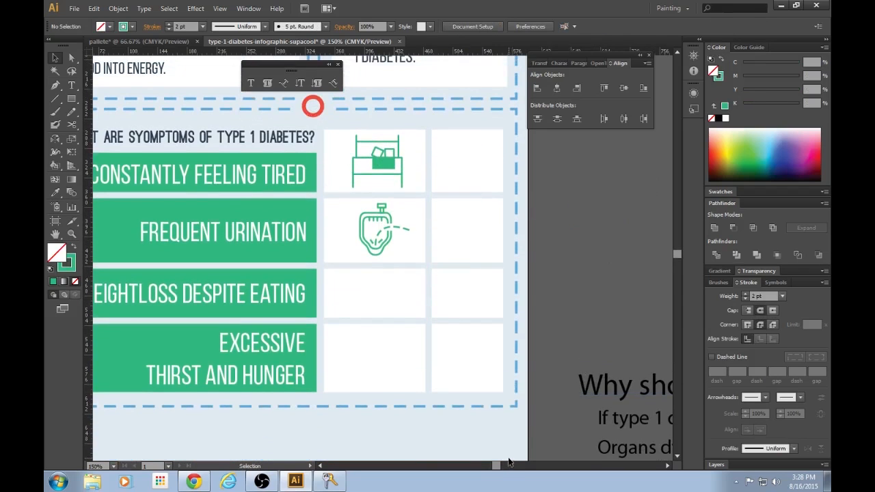
# Stretch the green symptom block downward to about 298 pt tall and extend the white icon block to the same bottom edge
pyautogui.hscroll(-2, 509, 464)
pyautogui.scroll(-2, 445, 376)
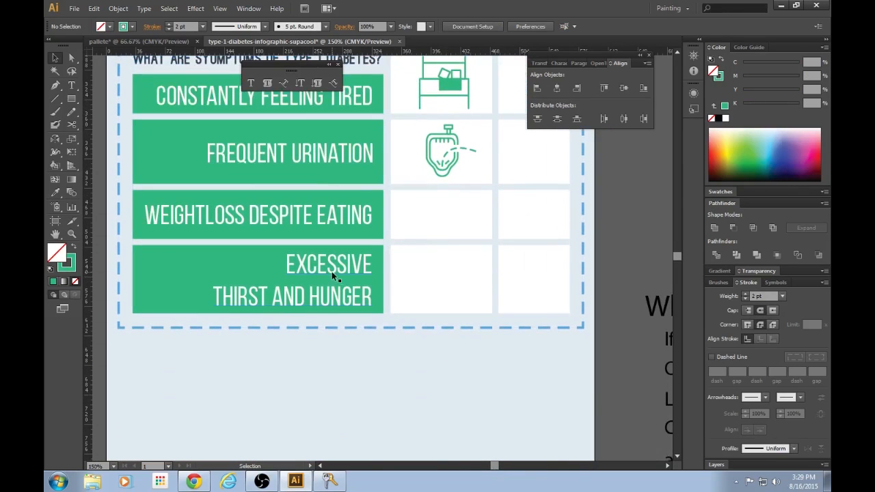
pyautogui.click(330, 272)
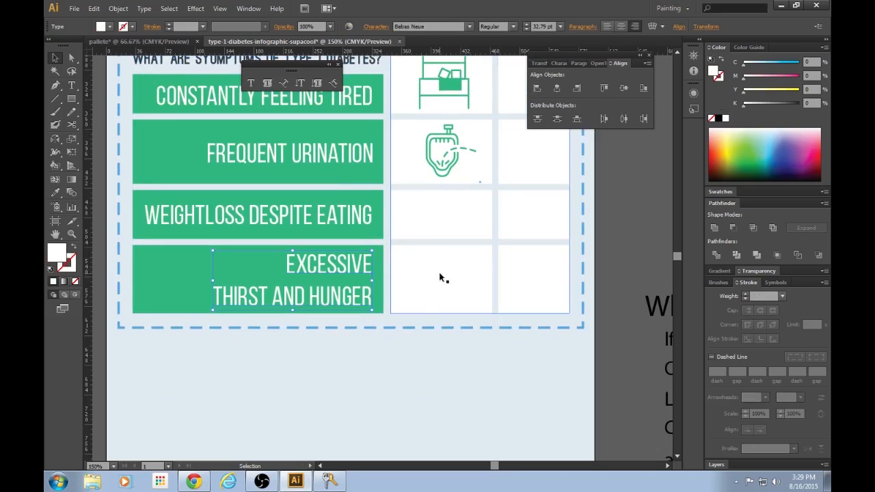
pyautogui.click(256, 313)
pyautogui.moveTo(259, 312); pyautogui.dragTo(259, 319)
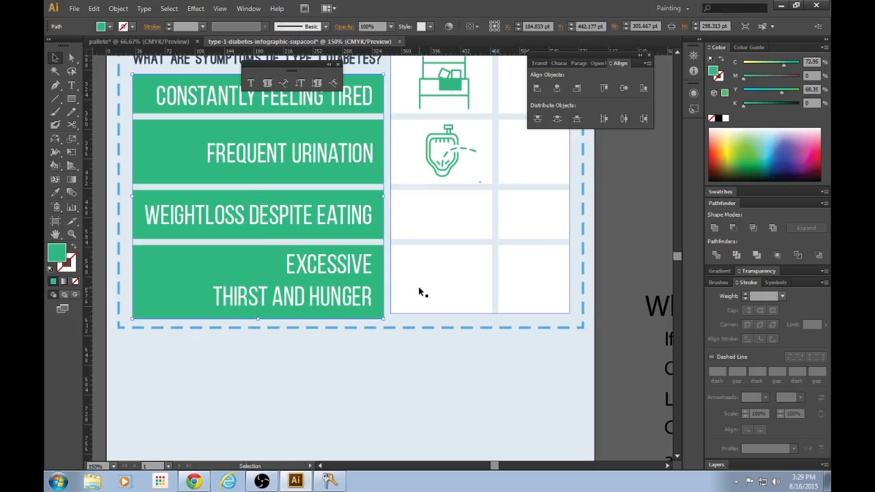
pyautogui.click(478, 309)
pyautogui.moveTo(479, 314); pyautogui.dragTo(479, 319)
pyautogui.click(587, 355)
# Move the excessive thirst and hunger text and the divider above it down slightly
pyautogui.moveTo(339, 302); pyautogui.dragTo(339, 308)
pyautogui.moveTo(408, 243); pyautogui.dragTo(409, 251)
pyautogui.hotkey('ctrl', 'z')
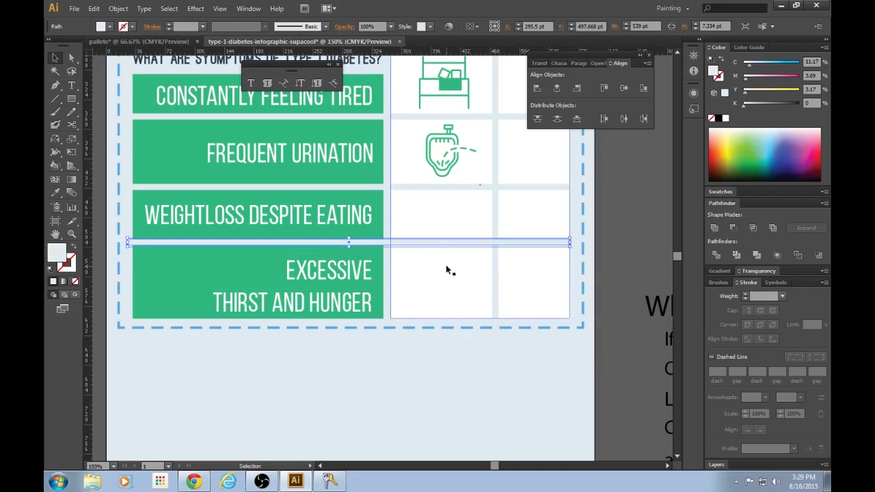
pyautogui.moveTo(424, 243); pyautogui.dragTo(426, 247)
pyautogui.click(625, 326)
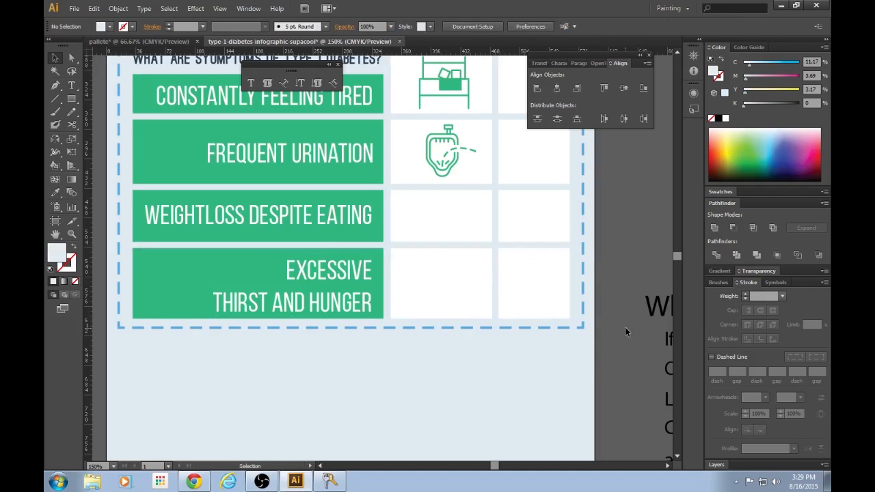
# Move the divider beneath the frequent urination row up slightly, closer to the urinal icon
pyautogui.scroll(4, 625, 327)
pyautogui.click(457, 255)
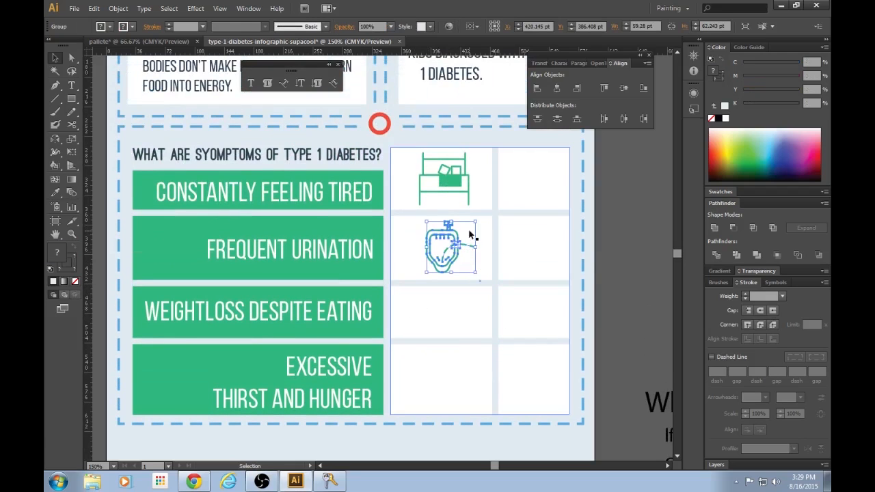
pyautogui.moveTo(475, 225); pyautogui.dragTo(475, 226)
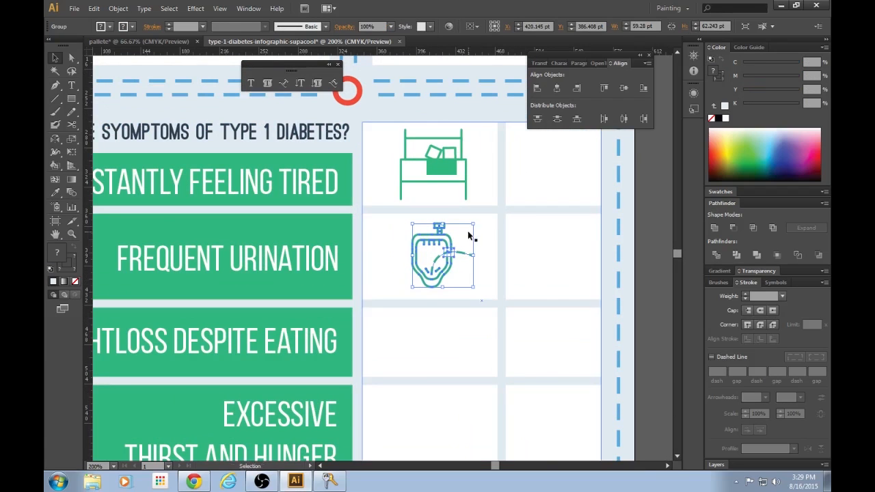
pyautogui.moveTo(342, 311); pyautogui.dragTo(344, 299)
pyautogui.click(649, 268)
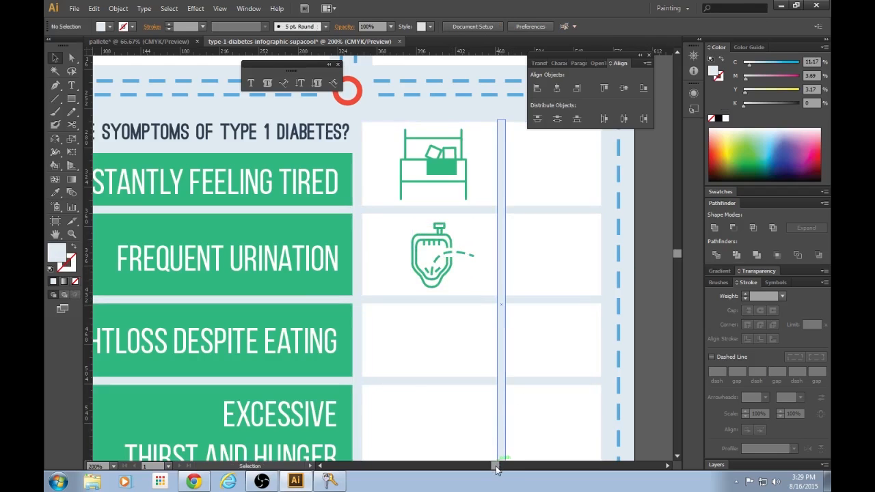
# Place a copy of the urinal icon on the pasteboard beside the artboard
pyautogui.moveTo(496, 468); pyautogui.dragTo(501, 469)
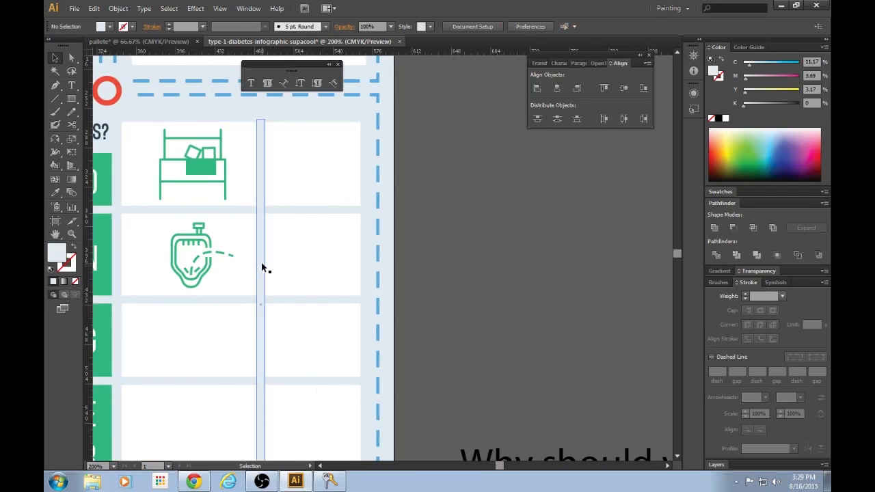
pyautogui.moveTo(208, 273); pyautogui.dragTo(497, 272)
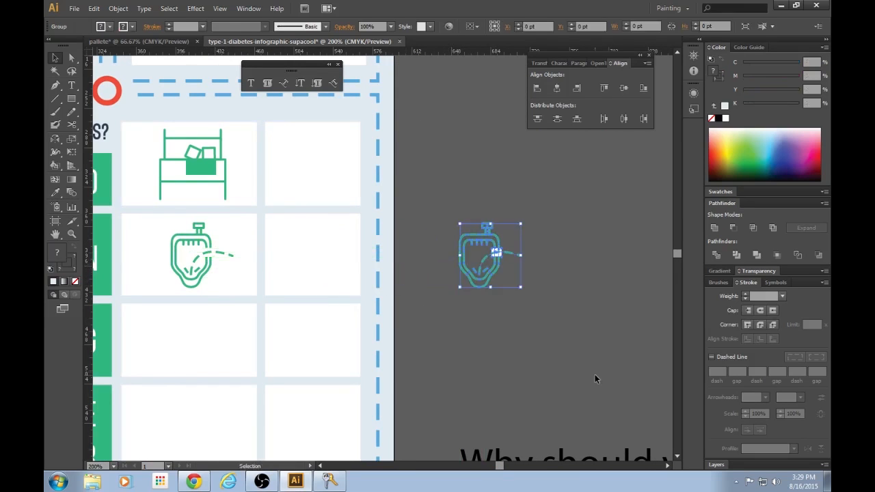
pyautogui.click(595, 374)
# Draw a 60 by 60 pt square on the pasteboard beside the copied urinal icon
pyautogui.scroll(-2, 595, 374)
pyautogui.hotkey('ctrl', '=')
pyautogui.moveTo(499, 466); pyautogui.dragTo(503, 465)
pyautogui.scroll(2, 483, 367)
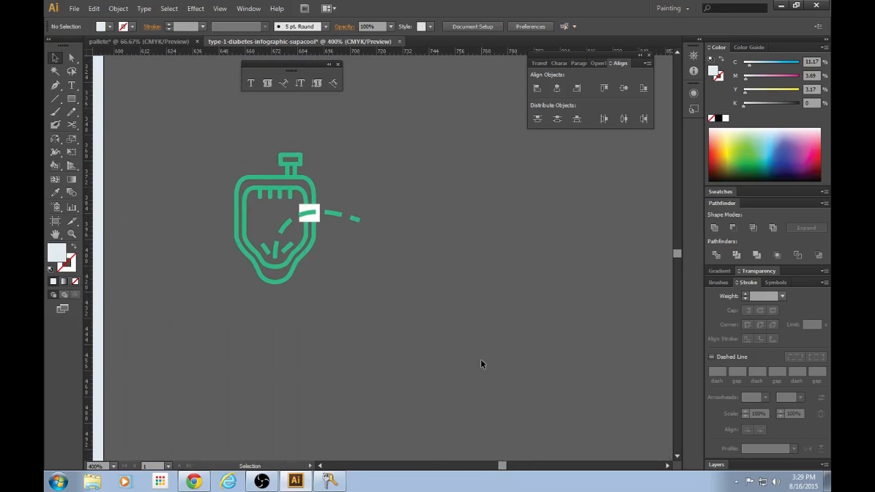
pyautogui.press('a')
pyautogui.press('v')
pyautogui.press('m')
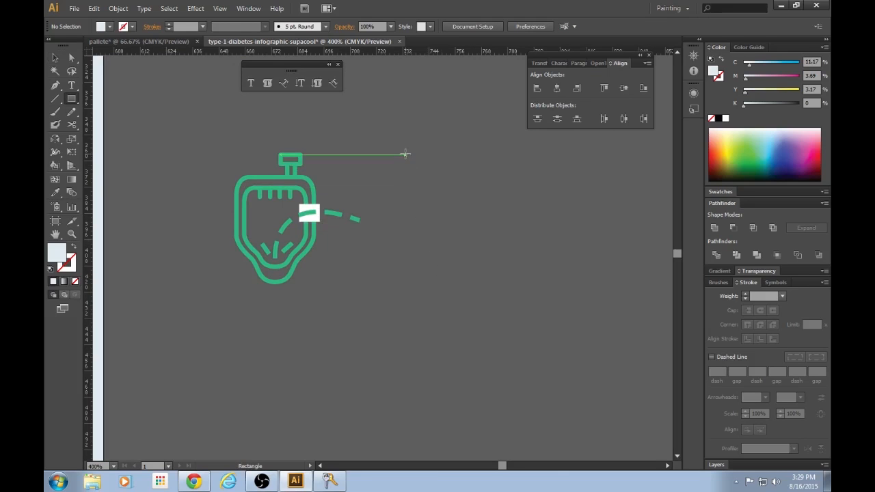
pyautogui.moveTo(406, 155); pyautogui.dragTo(536, 281)
pyautogui.press('v')
pyautogui.moveTo(513, 228)
pyautogui.mouseDown()
pyautogui.moveTo(325, 222)
pyautogui.moveTo(511, 226)
pyautogui.mouseUp()
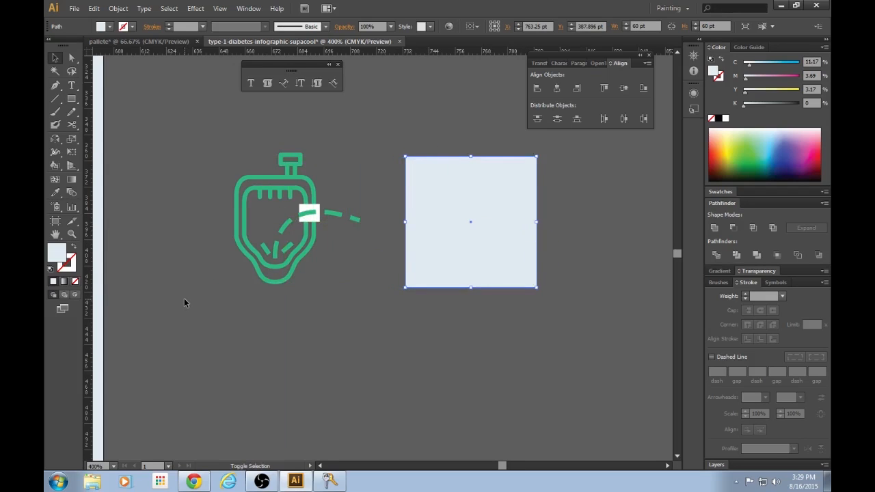
# Swap the square's fill and stroke, and copy the urinal's green 2 pt outline style onto it
pyautogui.hotkey('shift', 'x')
pyautogui.press('i')
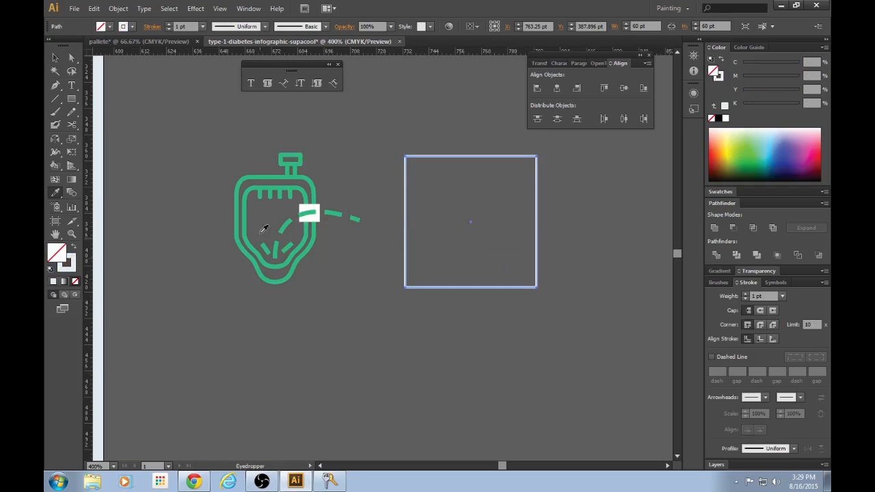
pyautogui.click(291, 172)
pyautogui.click(300, 179)
pyautogui.press('v')
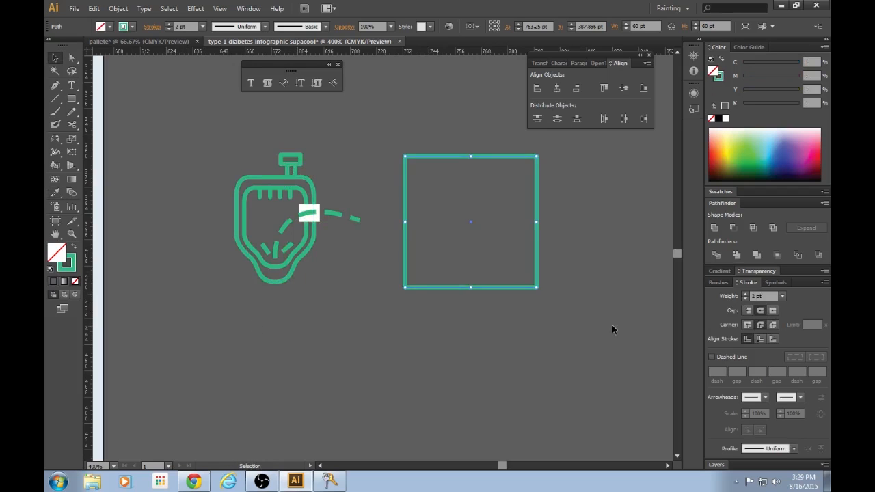
pyautogui.click(589, 342)
pyautogui.scroll(1, 589, 342)
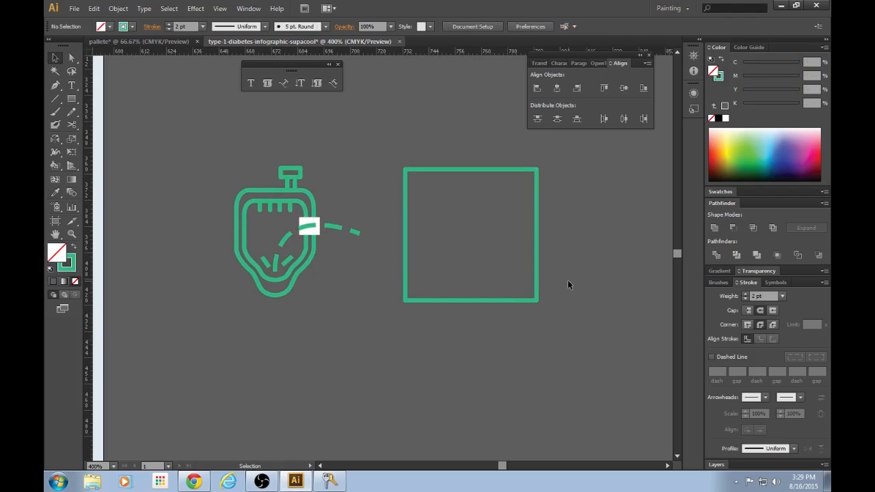
# Convert the green square to a rounded rectangle with 0 pt extra width, 0 pt extra height and a 9 pt corner radius
pyautogui.click(539, 261)
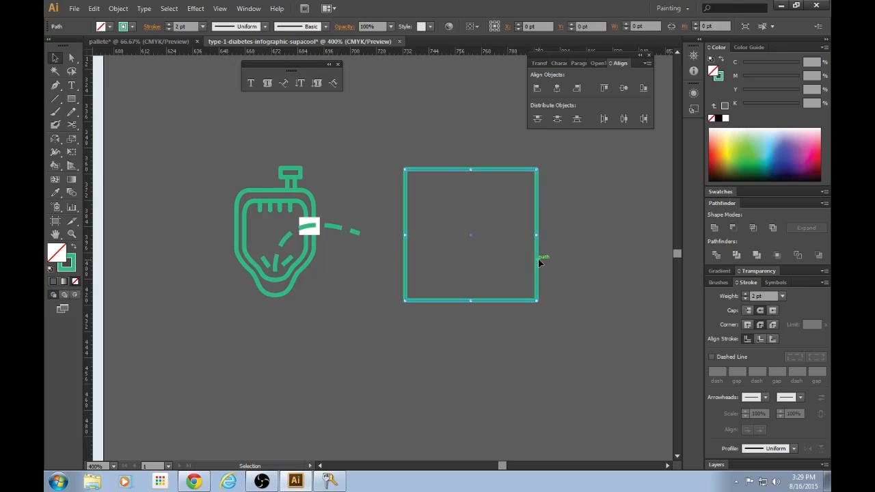
pyautogui.click(196, 9)
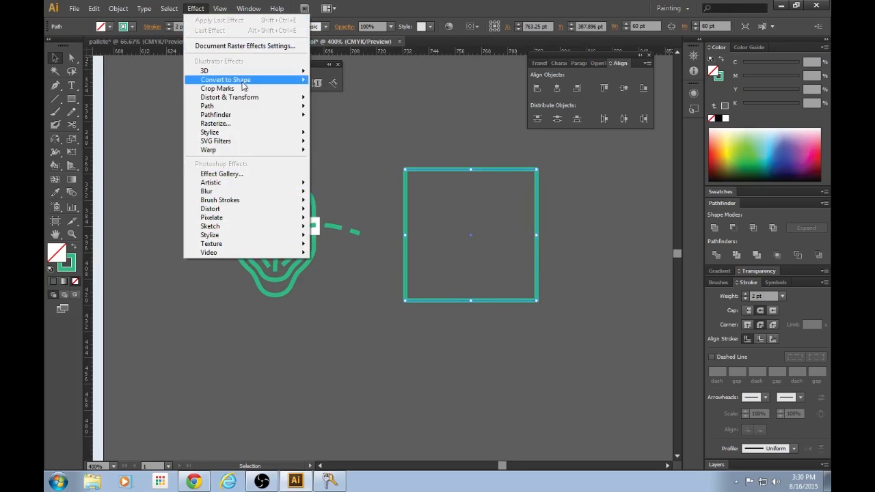
pyautogui.moveTo(243, 83)
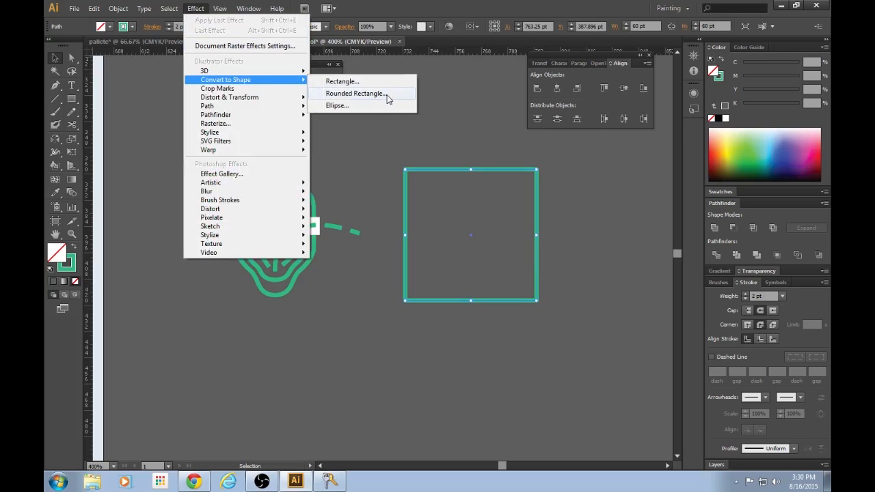
pyautogui.click(387, 96)
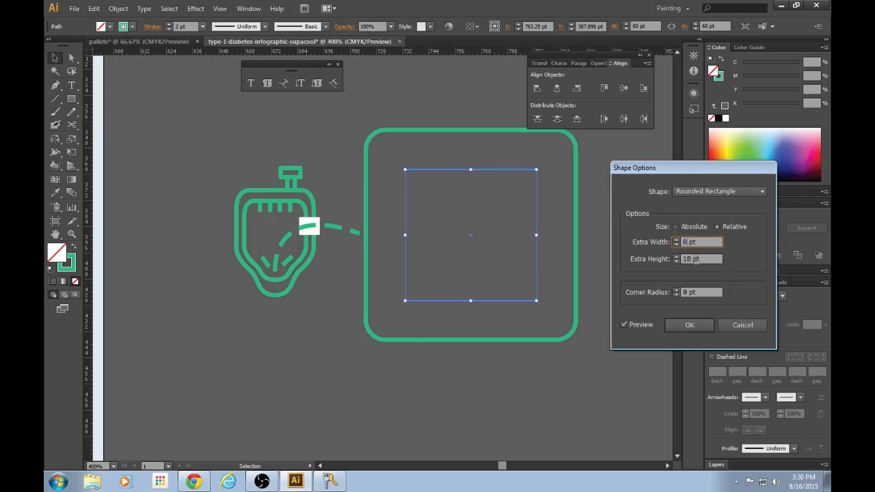
pyautogui.doubleClick(693, 258)
pyautogui.write('0')
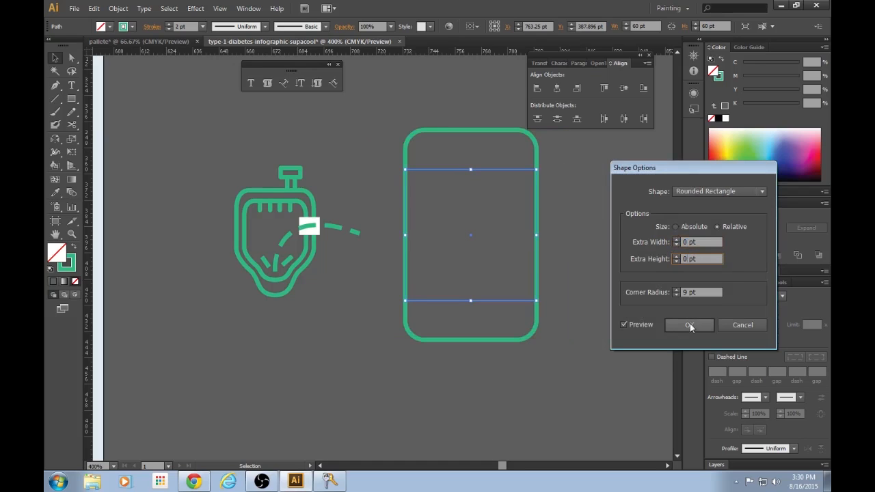
pyautogui.click(690, 324)
pyautogui.click(690, 325)
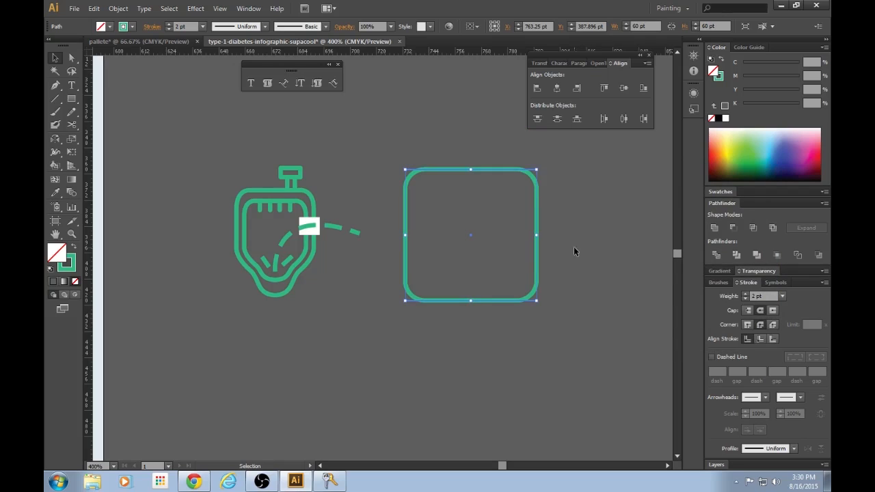
# Start a pen path inside the rounded square, on its vertical centre line in the upper part
pyautogui.click(576, 287)
pyautogui.scroll(1, 576, 290)
pyautogui.scroll(-1, 575, 293)
pyautogui.hotkey('ctrl', '=')
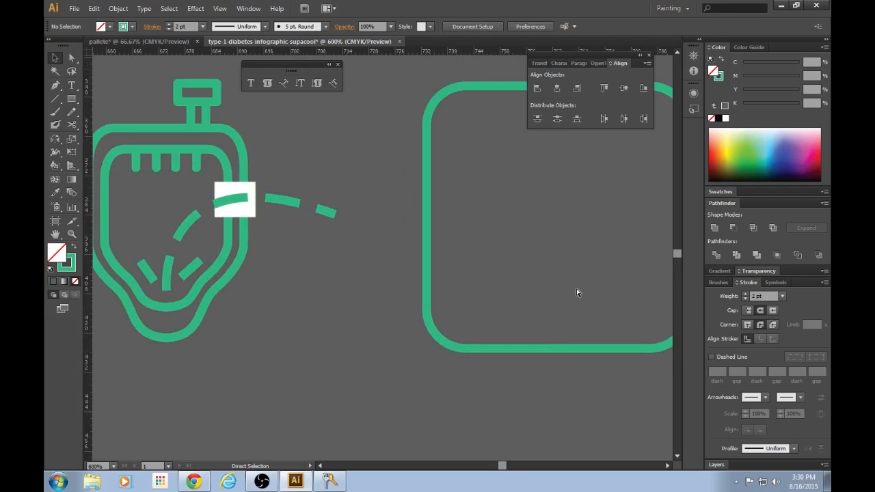
pyautogui.moveTo(499, 466); pyautogui.dragTo(499, 467)
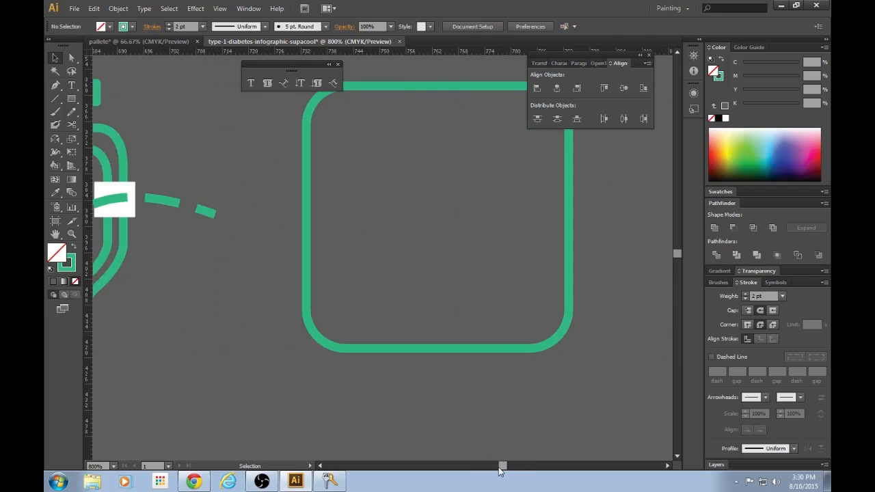
pyautogui.scroll(1, 498, 446)
pyautogui.press('p')
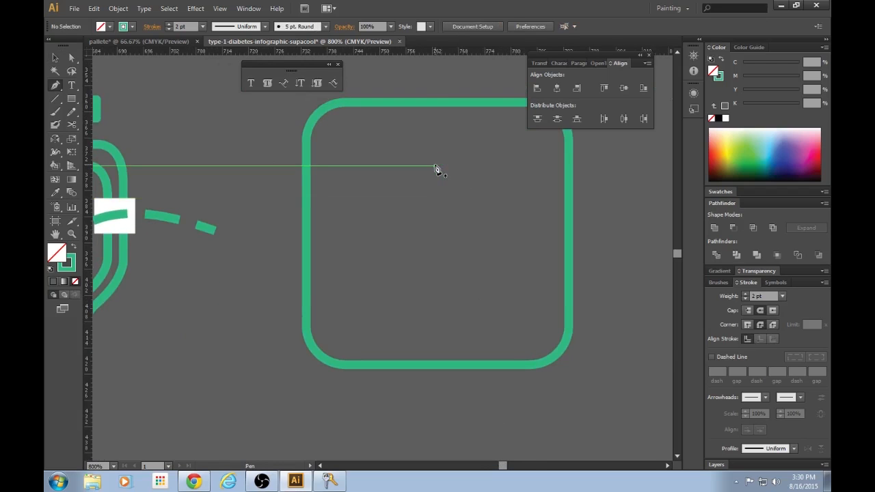
pyautogui.click(438, 165)
pyautogui.moveTo(491, 164); pyautogui.dragTo(495, 193)
pyautogui.hotkey('ctrl', 'z')
pyautogui.click(495, 194)
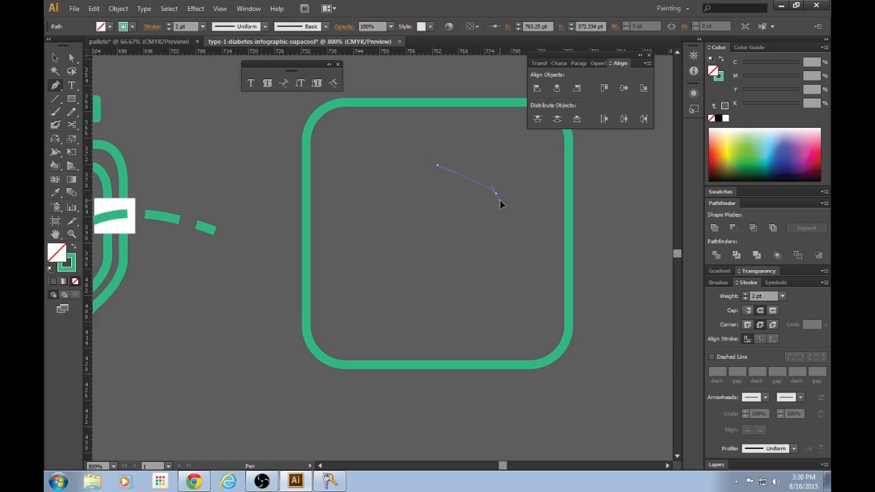
pyautogui.moveTo(519, 218); pyautogui.dragTo(520, 218)
pyautogui.hotkey('ctrl', 'z')
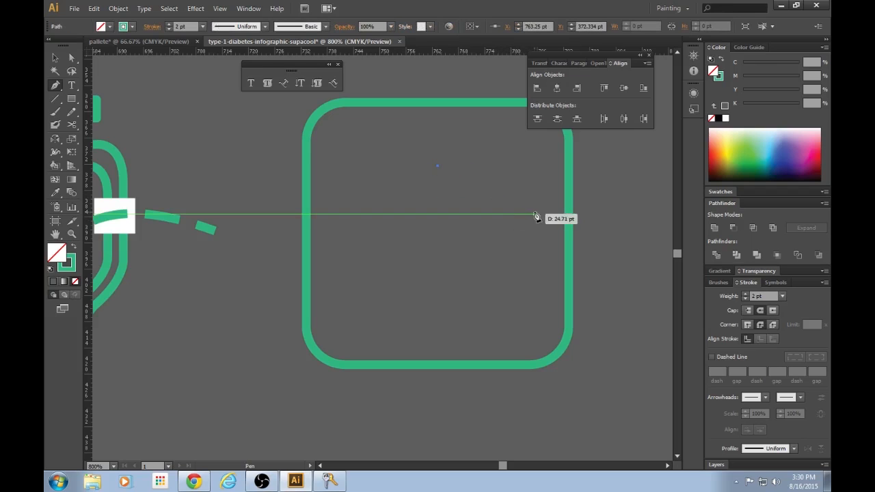
# Complete a closed half dial window about 22.6 by 16.2 pt with a curved top, slanted outer side and straight base and inner side
pyautogui.moveTo(536, 183); pyautogui.dragTo(536, 183)
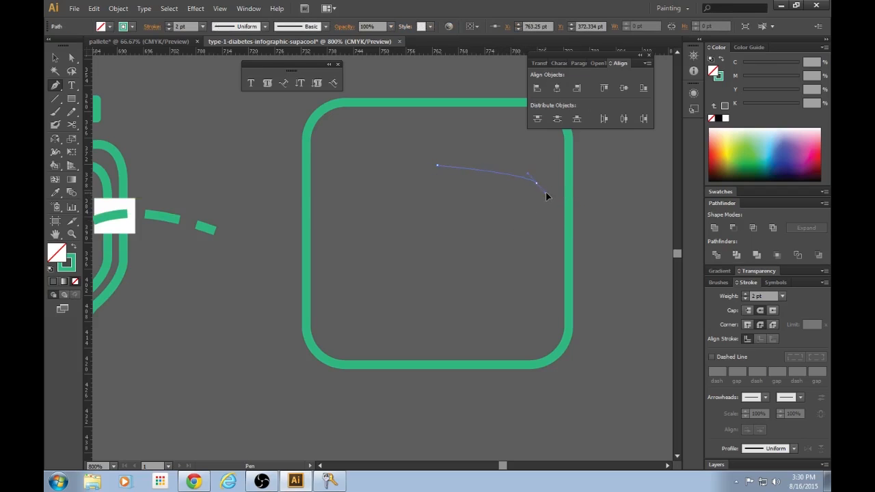
pyautogui.moveTo(590, 207); pyautogui.dragTo(595, 204)
pyautogui.click(537, 184)
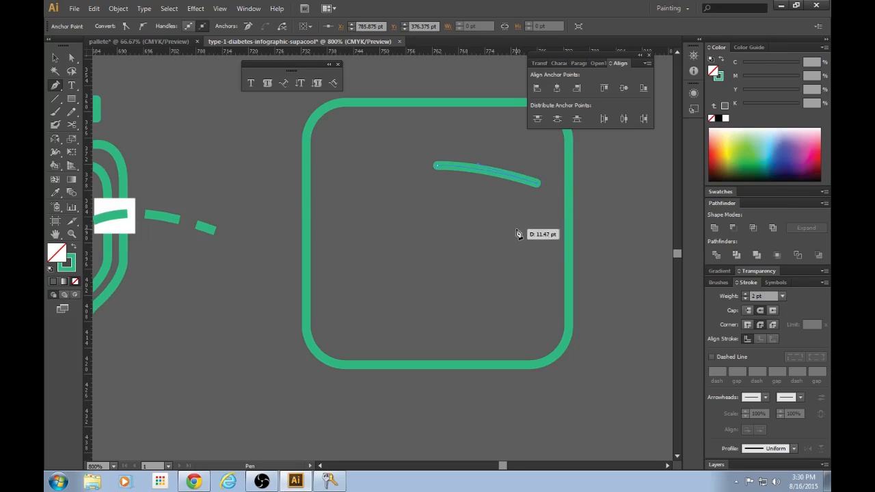
pyautogui.click(518, 236)
pyautogui.click(437, 236)
pyautogui.click(436, 166)
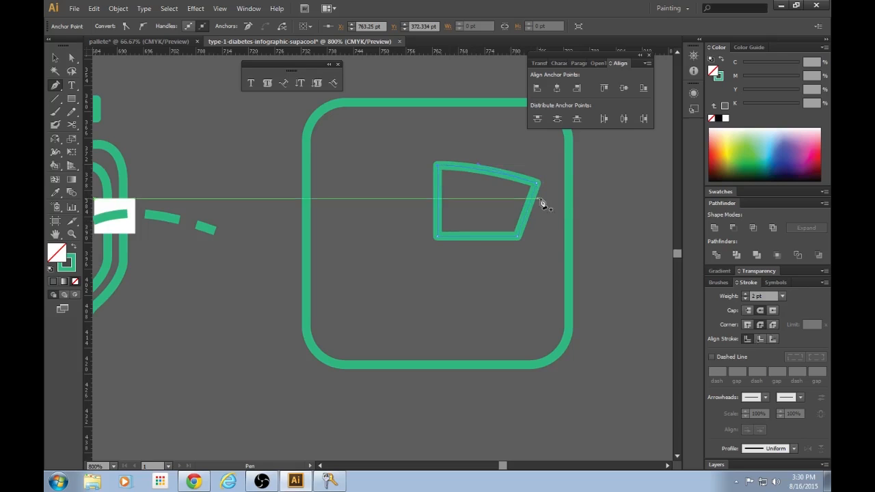
# Swap the half window's fill and stroke, and place a mirrored copy against its straight inner side
pyautogui.press('v')
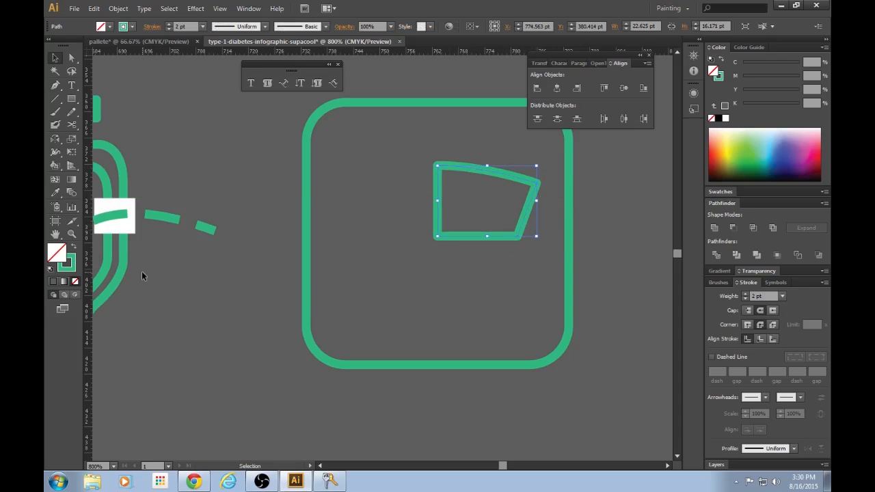
pyautogui.hotkey('shift', 'x')
pyautogui.press('a')
pyautogui.press('v')
pyautogui.press('o')
pyautogui.moveTo(543, 147); pyautogui.dragTo(436, 144)
pyautogui.press('v')
pyautogui.moveTo(503, 209); pyautogui.dragTo(409, 207)
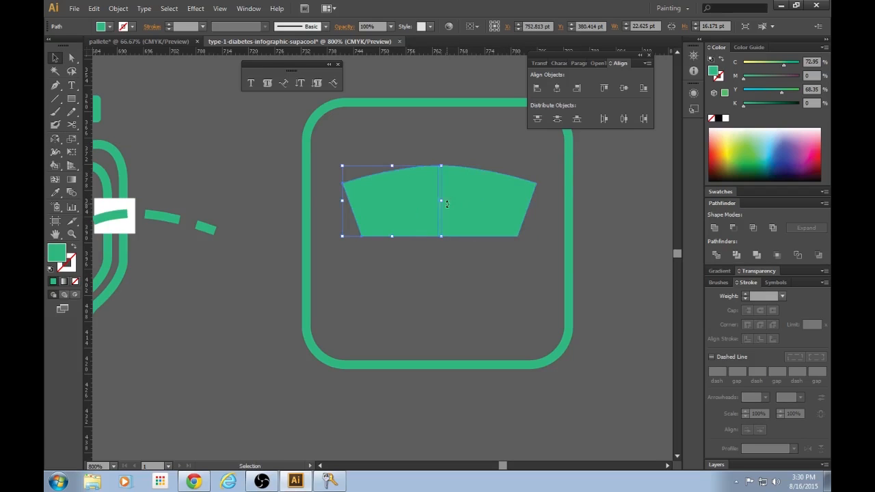
# Unite the two window halves into one shape and swap its fill and stroke
pyautogui.keyDown('shift'); pyautogui.click(447, 203); pyautogui.keyUp('shift')
pyautogui.click(714, 228)
pyautogui.hotkey('shift', 'x')
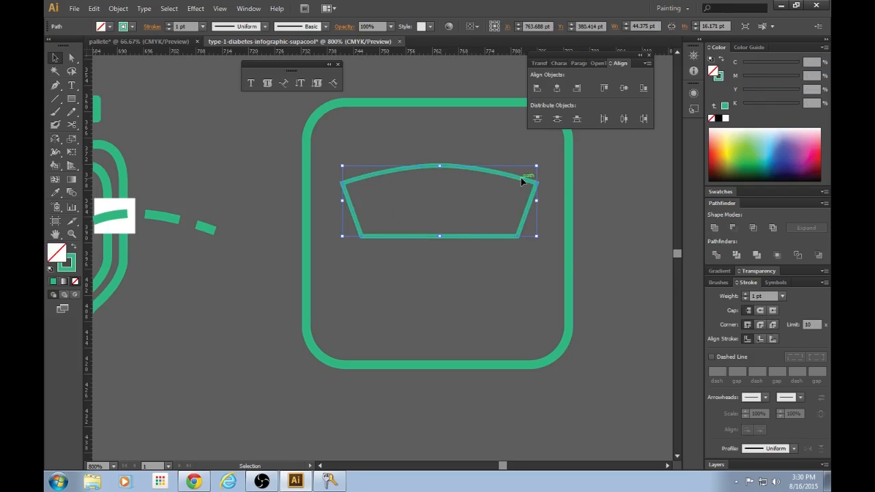
# Move the dial window up inside the rounded square and give its outline round caps and round corners
pyautogui.moveTo(521, 180); pyautogui.dragTo(524, 143)
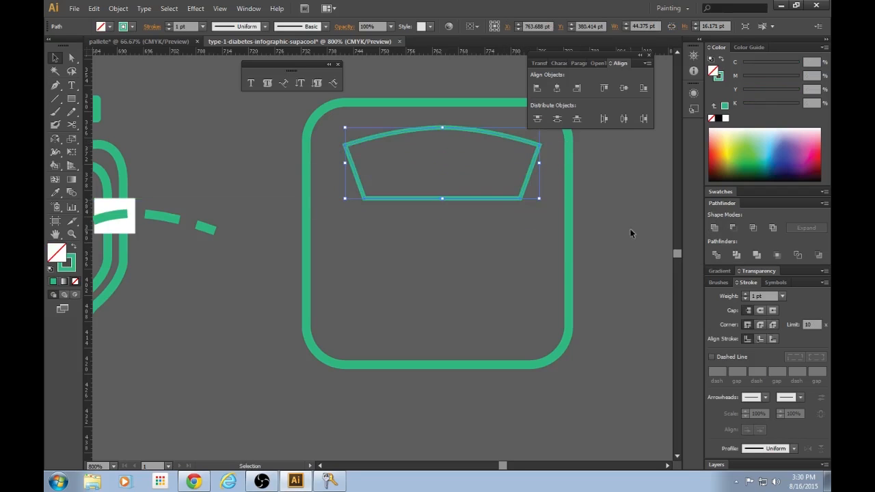
pyautogui.scroll(2, 605, 332)
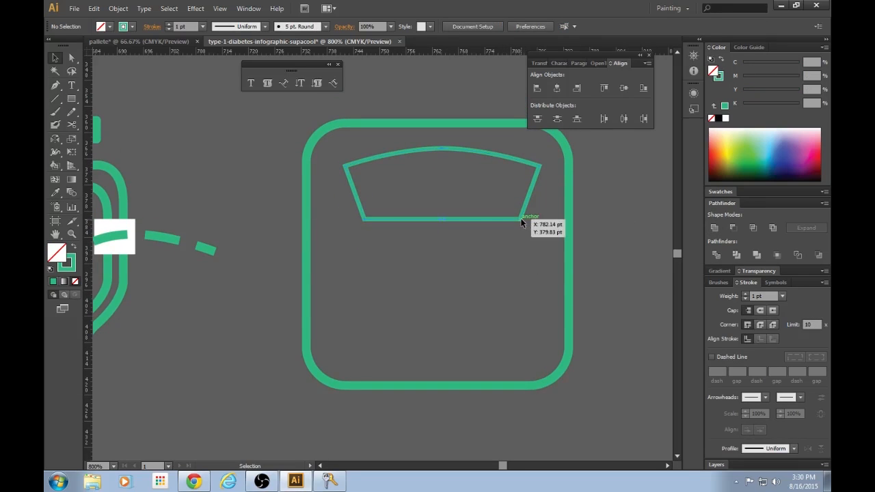
pyautogui.click(761, 313)
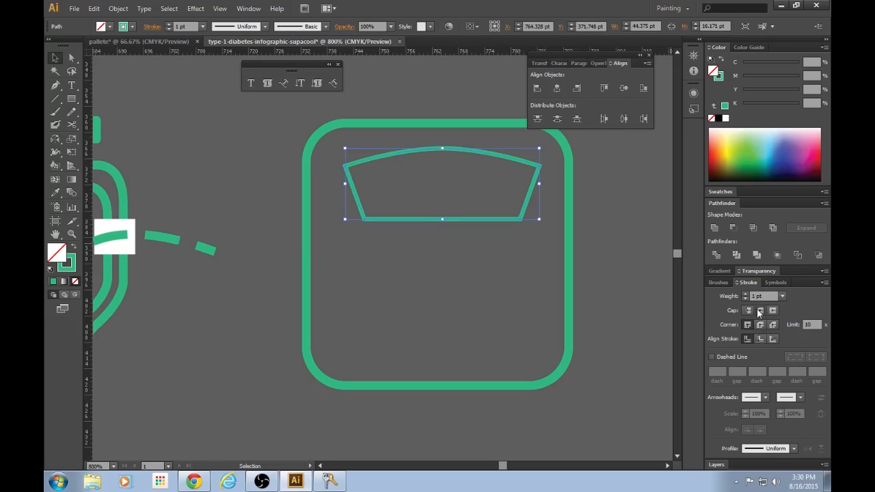
pyautogui.click(761, 326)
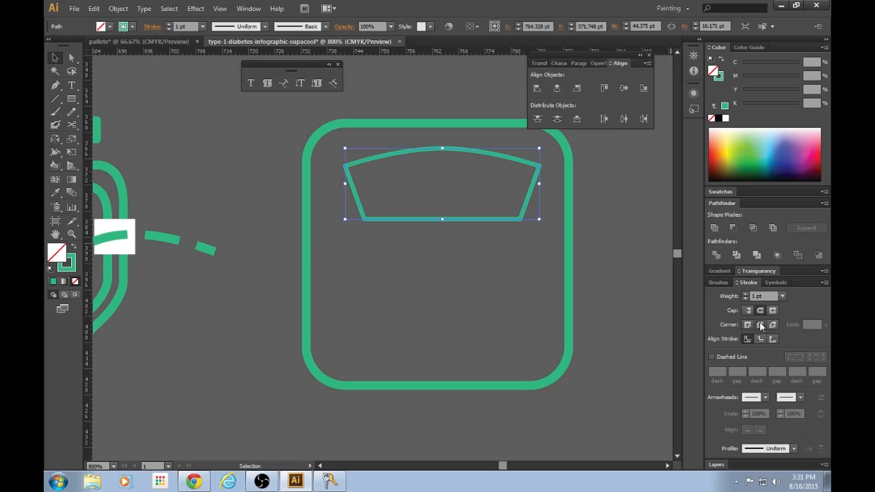
pyautogui.click(616, 250)
pyautogui.scroll(1, 537, 275)
# Set the dial window's stroke weight to 2 pt and move the window down slightly
pyautogui.click(492, 229)
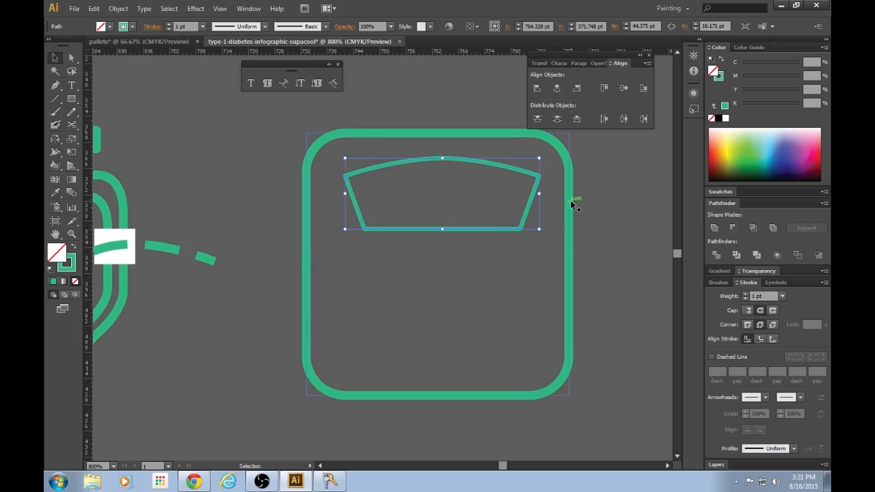
pyautogui.click(571, 204)
pyautogui.click(509, 229)
pyautogui.click(746, 293)
pyautogui.click(616, 247)
pyautogui.moveTo(477, 226); pyautogui.dragTo(477, 236)
pyautogui.click(561, 272)
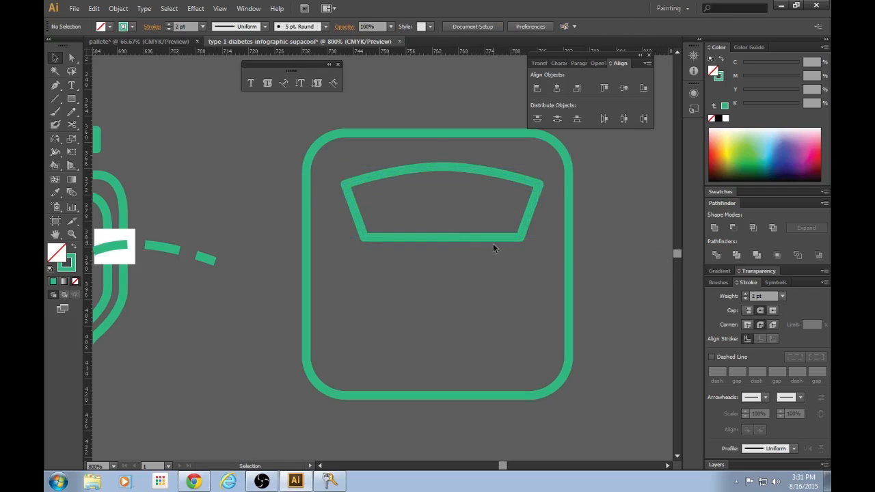
# Align the dial window and the rounded square on their horizontal centres
pyautogui.click(450, 237)
pyautogui.click(568, 171)
pyautogui.click(507, 28)
pyautogui.click(605, 270)
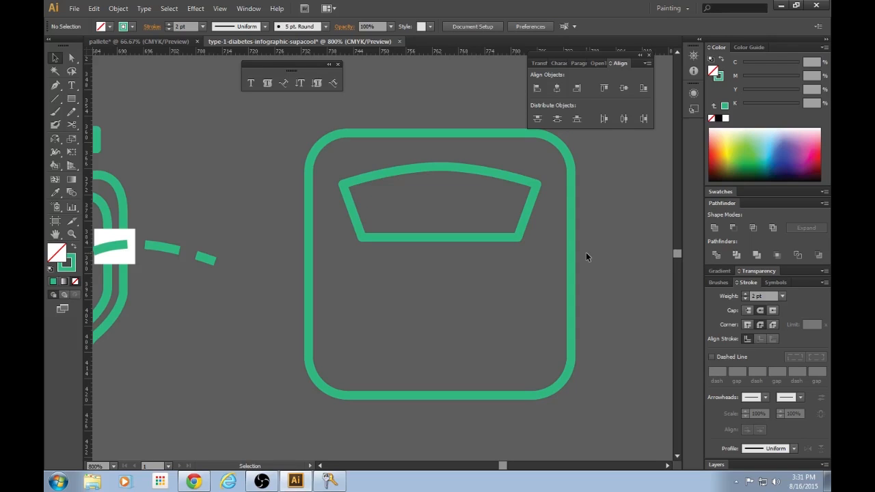
# Draw a needle line from the middle of the window's base toward its upper-left corner, and give it projecting caps
pyautogui.press('\\')
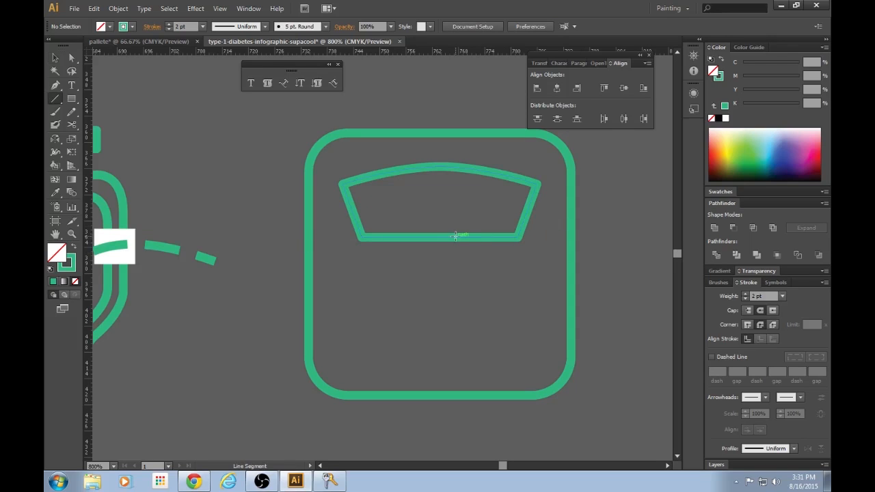
pyautogui.moveTo(442, 236); pyautogui.dragTo(377, 199)
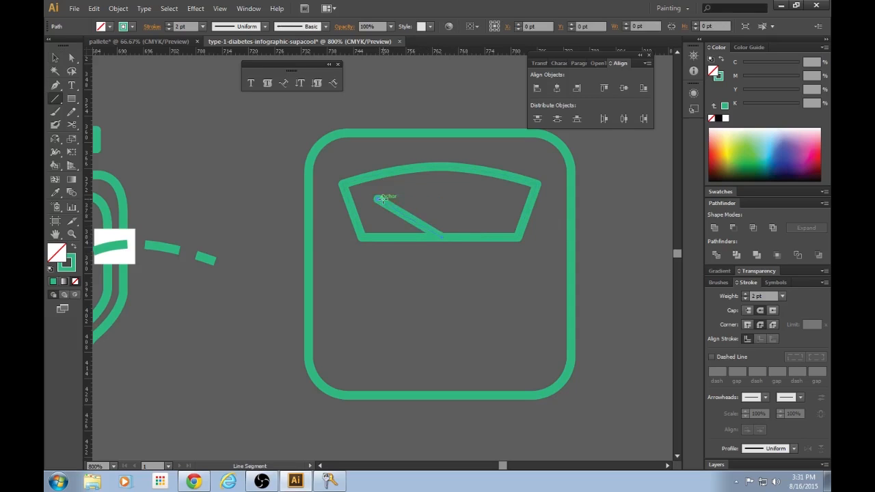
pyautogui.press('v')
pyautogui.click(632, 213)
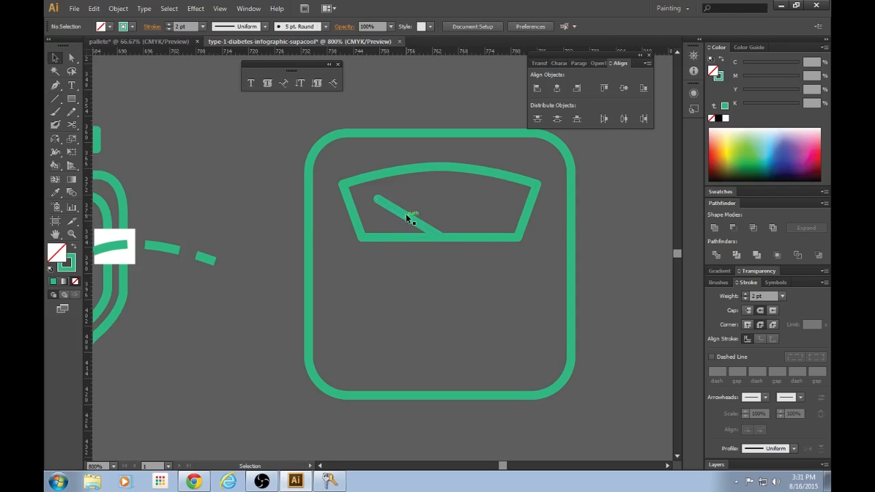
pyautogui.click(409, 219)
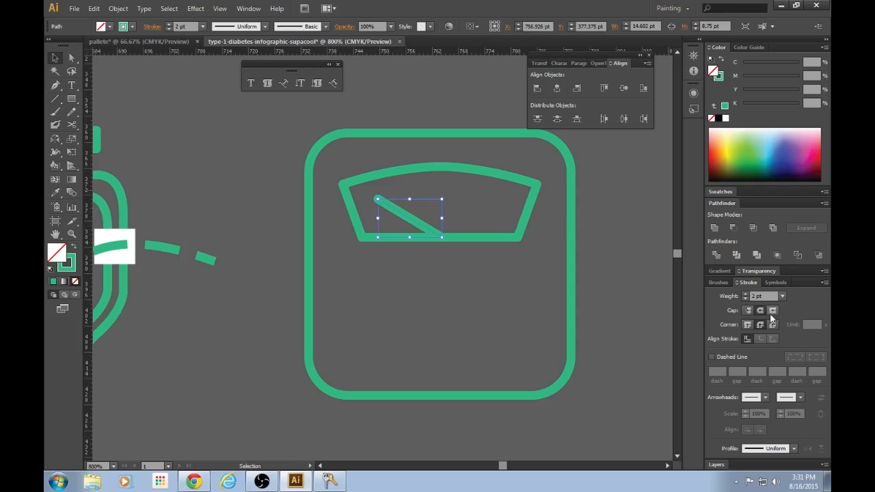
pyautogui.click(631, 199)
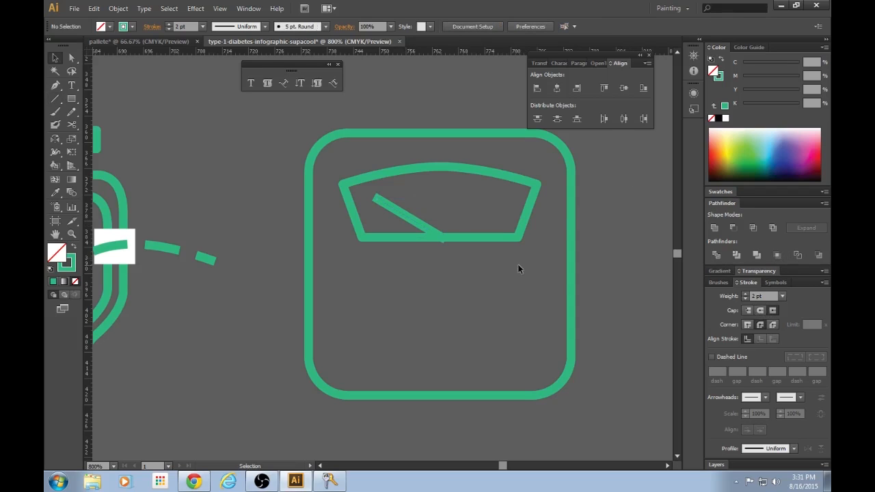
# Reduce the needle's stroke weight to 1 pt, keeping its lower end on the dial window's base
pyautogui.click(432, 233)
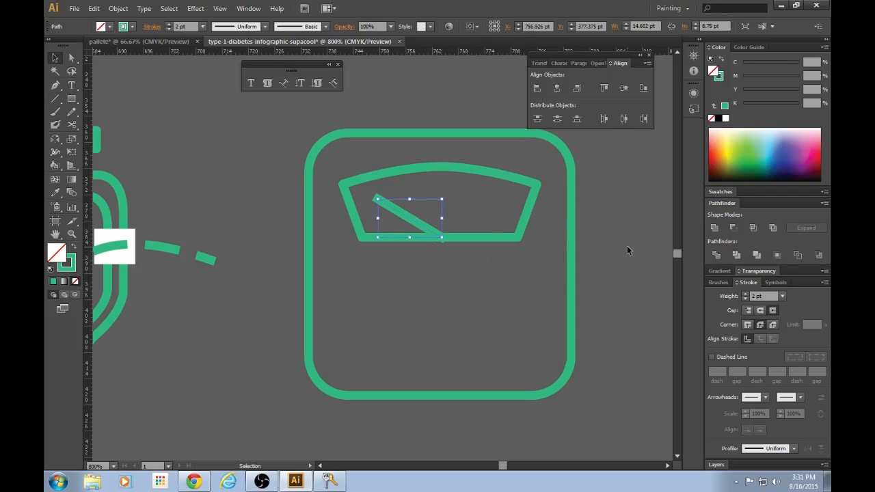
pyautogui.press('Up')
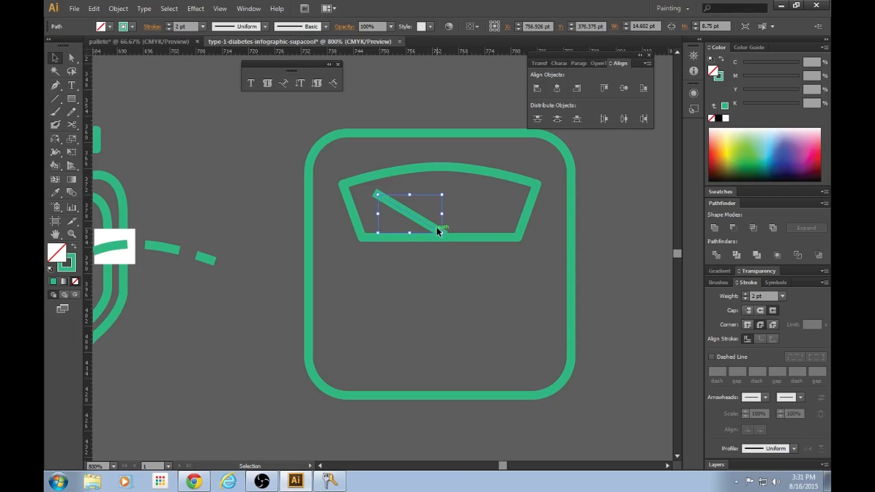
pyautogui.hotkey('ctrl', '+')
pyautogui.hotkey('ctrl', '+')
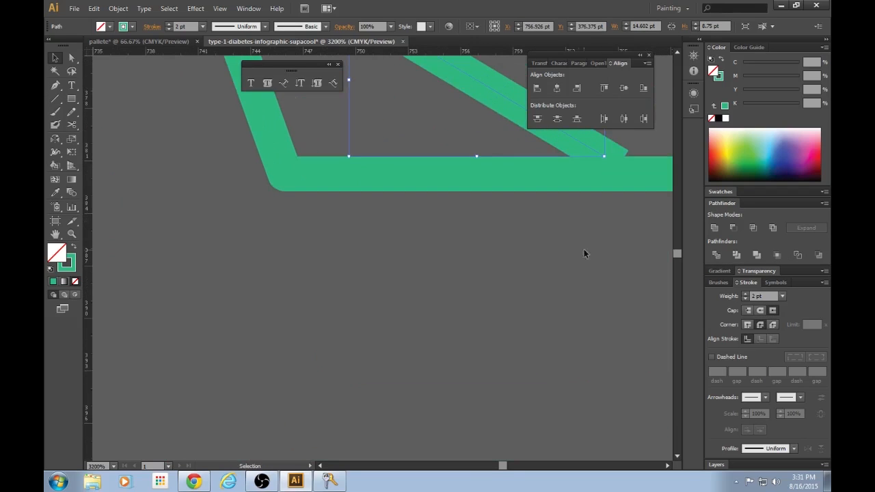
pyautogui.moveTo(611, 274); pyautogui.dragTo(521, 445)
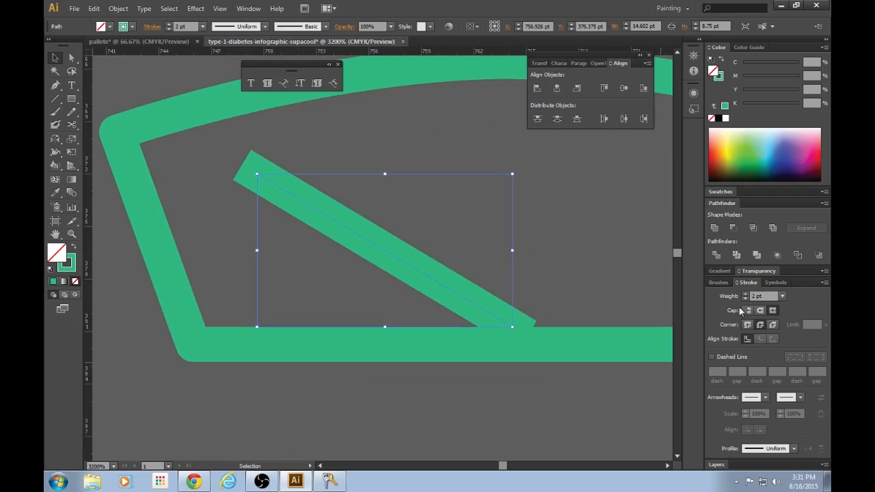
pyautogui.click(745, 299)
pyautogui.click(485, 317)
pyautogui.click(469, 300)
pyautogui.press('Down')
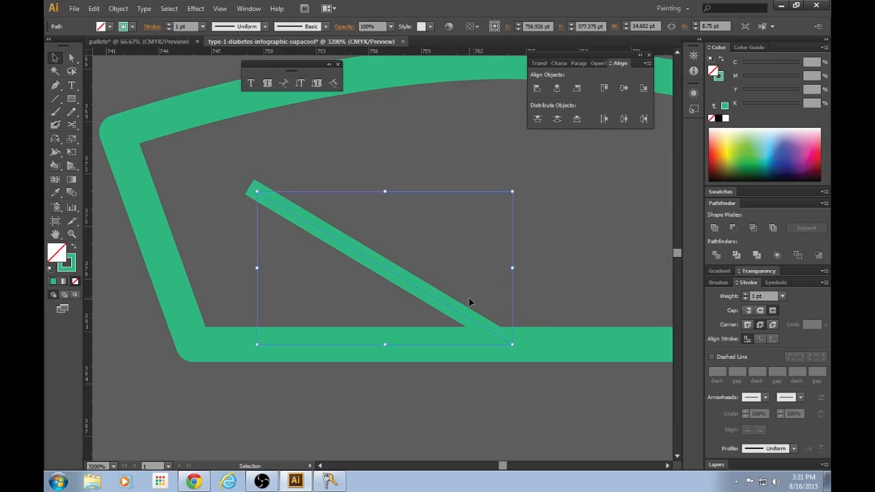
pyautogui.click(524, 406)
pyautogui.hotkey('ctrl', '-')
pyautogui.hotkey('ctrl', '-')
pyautogui.hotkey('ctrl', '-')
pyautogui.hotkey('ctrl', '-')
pyautogui.hotkey('ctrl', '-')
pyautogui.hotkey('ctrl', '-')
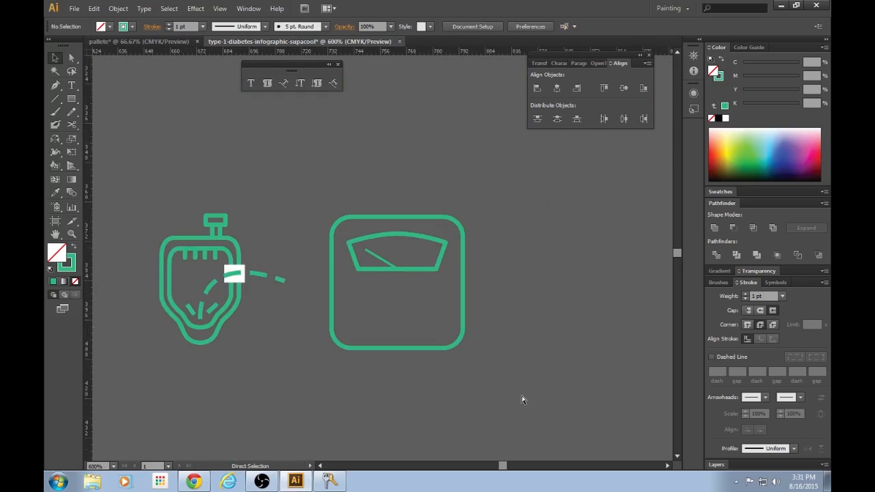
# Scale the whole weighing-scale icon down slightly in proportion
pyautogui.hotkey('ctrl', '-')
pyautogui.hotkey('ctrl', '+')
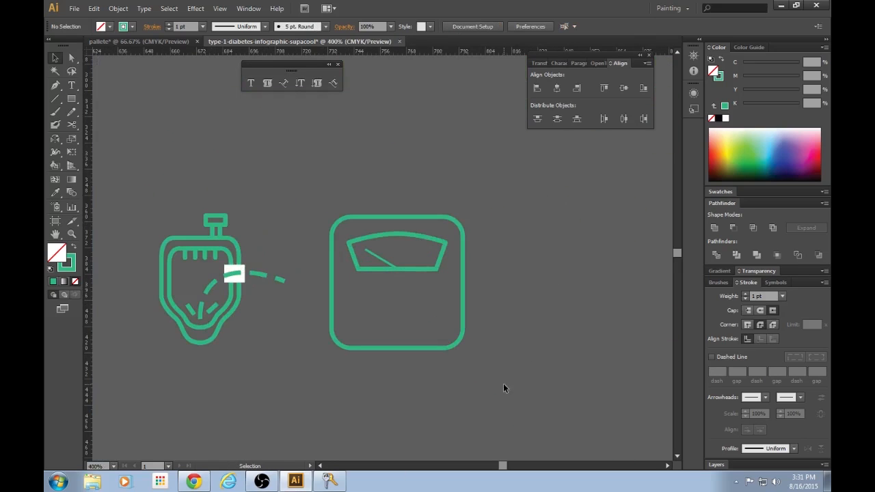
pyautogui.click(367, 217)
pyautogui.moveTo(384, 236)
pyautogui.mouseDown()
pyautogui.moveTo(252, 248)
pyautogui.moveTo(185, 235)
pyautogui.moveTo(393, 240)
pyautogui.mouseUp()
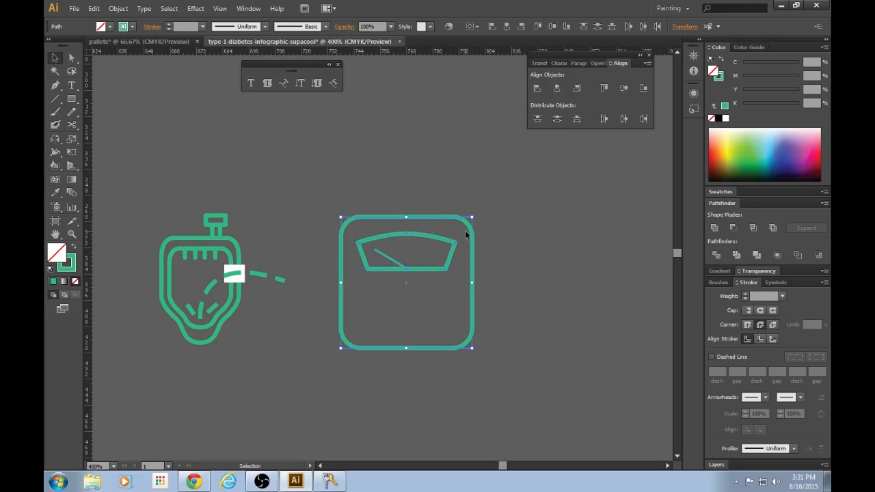
pyautogui.moveTo(475, 216); pyautogui.dragTo(463, 229)
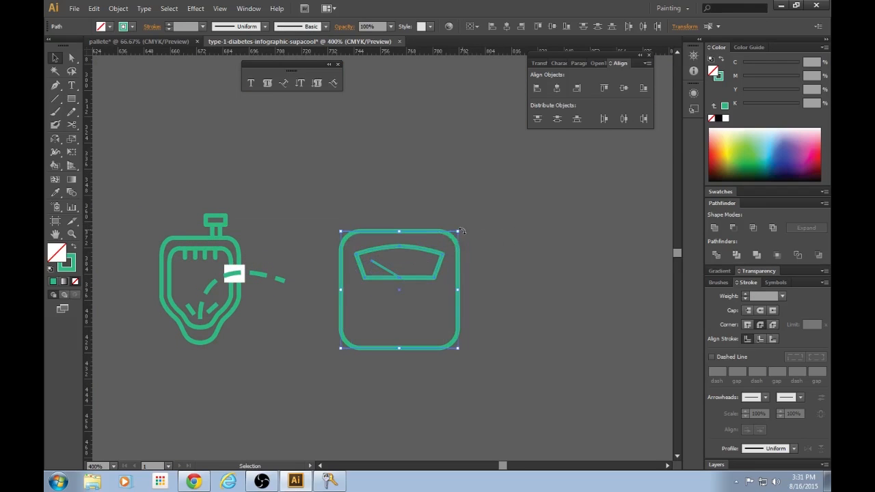
# Move the weighing-scale icon into the first white cell of the weight loss row in the symptoms table
pyautogui.moveTo(324, 188); pyautogui.dragTo(452, 325)
pyautogui.hotkey('ctrl', '-')
pyautogui.hotkey('ctrl', '-')
pyautogui.hotkey('ctrl', '-')
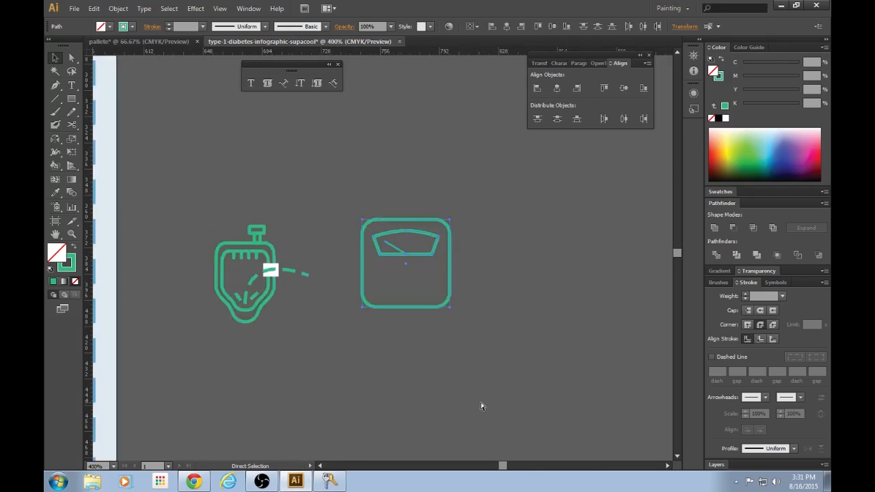
pyautogui.moveTo(505, 466); pyautogui.dragTo(498, 466)
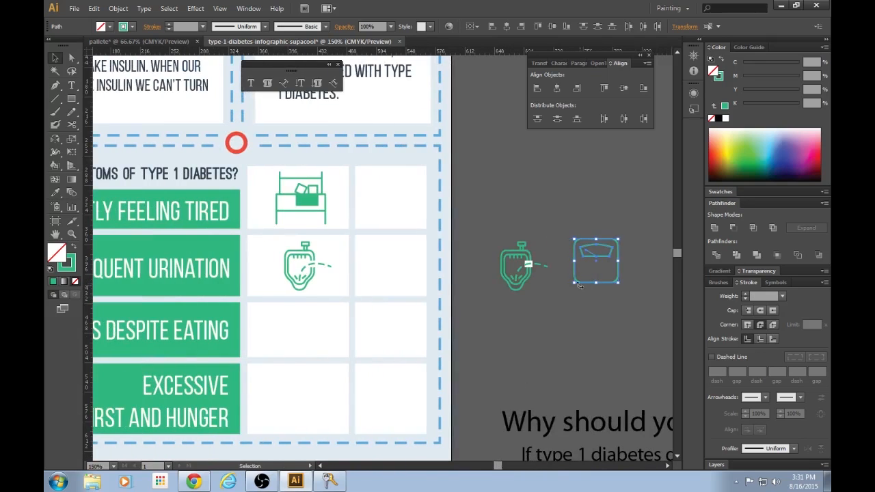
pyautogui.moveTo(578, 285); pyautogui.dragTo(284, 357)
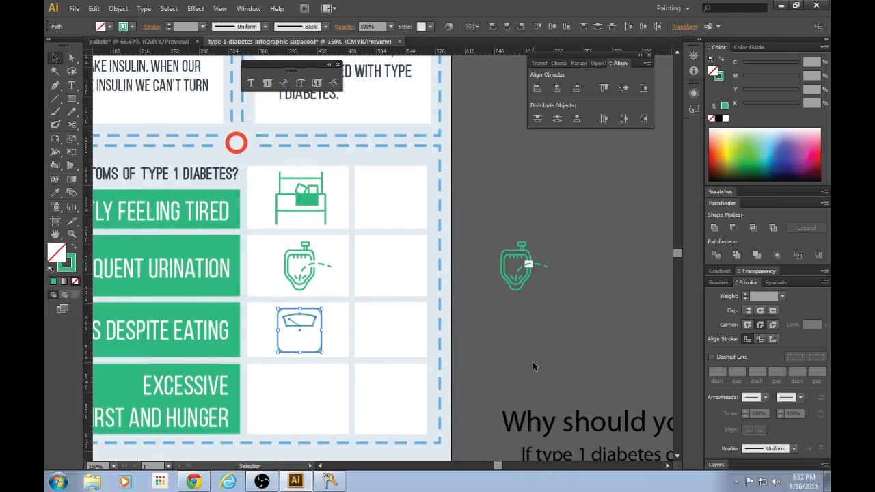
pyautogui.click(537, 366)
pyautogui.hscroll(-3, 505, 466)
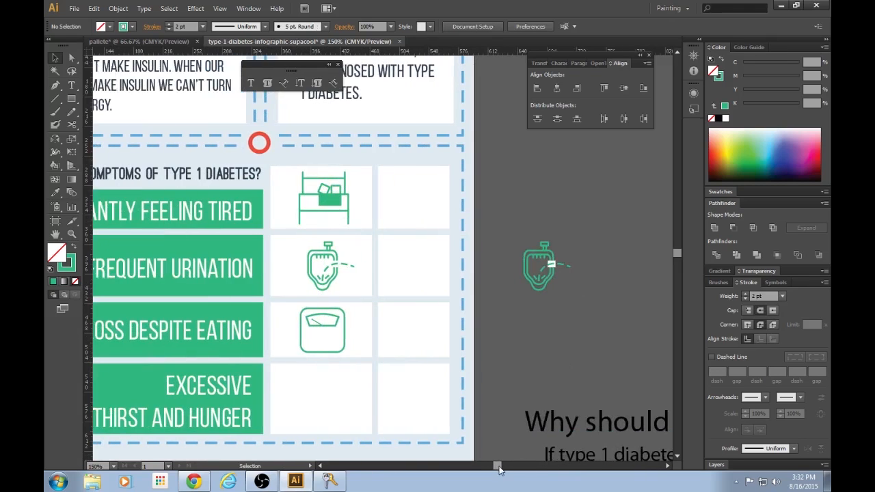
# Shorten the scale's rounded square from its bottom edge to about 49 pt high
pyautogui.scroll(-2, 458, 396)
pyautogui.scroll(3, 387, 369)
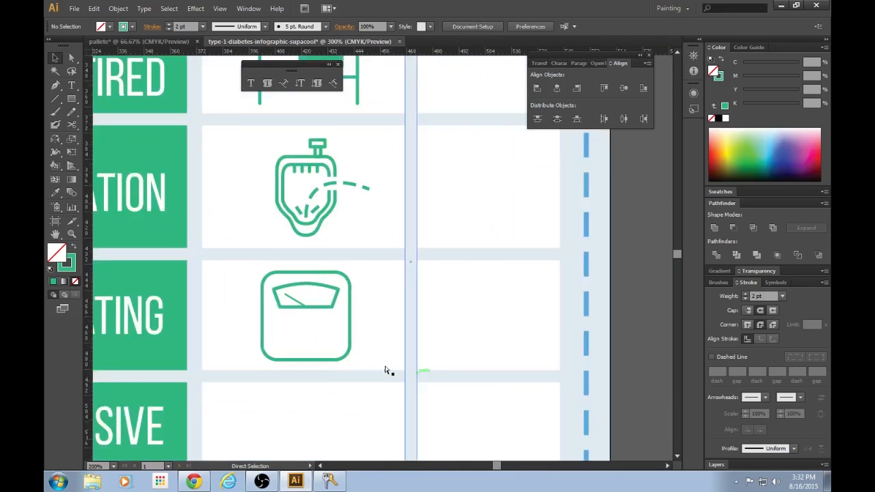
pyautogui.click(281, 354)
pyautogui.moveTo(281, 354); pyautogui.dragTo(280, 345)
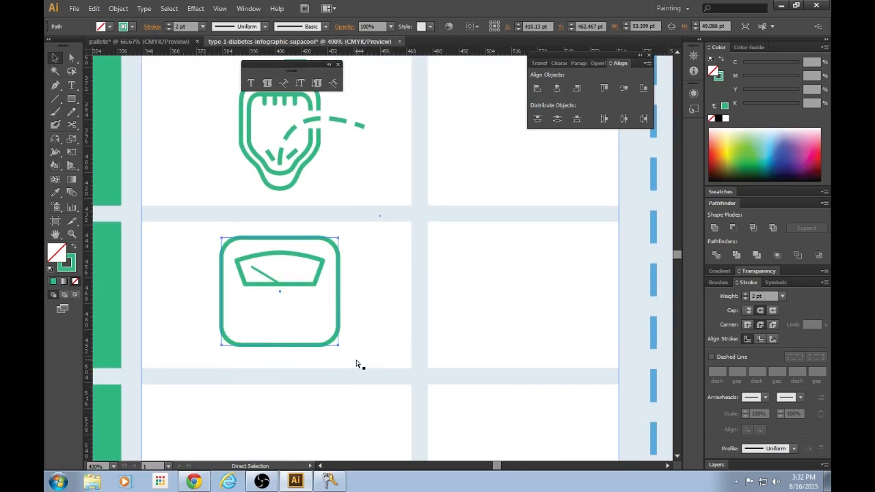
pyautogui.scroll(-3, 357, 360)
pyautogui.scroll(2, 351, 313)
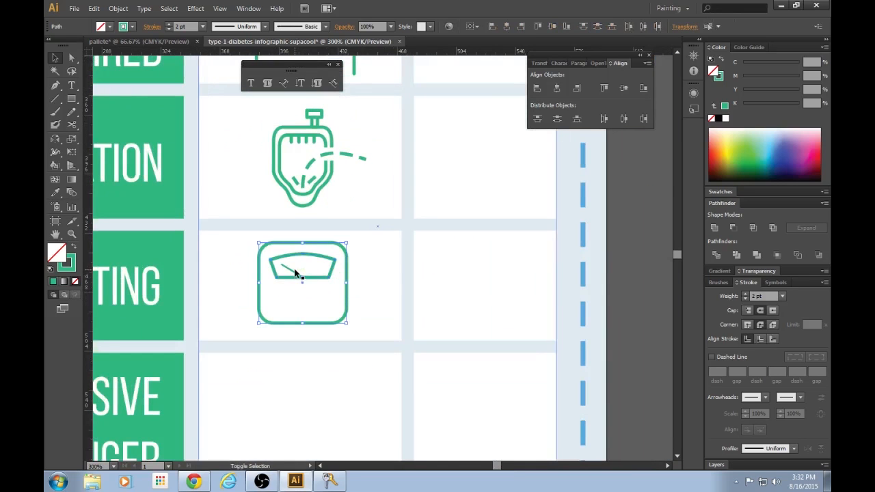
# Group the rounded square, dial window and needle, and move the group down slightly to centre it vertically in its cell
pyautogui.keyDown('shift'); pyautogui.click(295, 274); pyautogui.keyUp('shift')
pyautogui.keyDown('shift'); pyautogui.click(380, 272); pyautogui.keyUp('shift')
pyautogui.keyDown('shift'); pyautogui.click(289, 270); pyautogui.keyUp('shift')
pyautogui.hotkey('ctrl', 'g')
pyautogui.moveTo(347, 279); pyautogui.dragTo(352, 281)
pyautogui.click(629, 257)
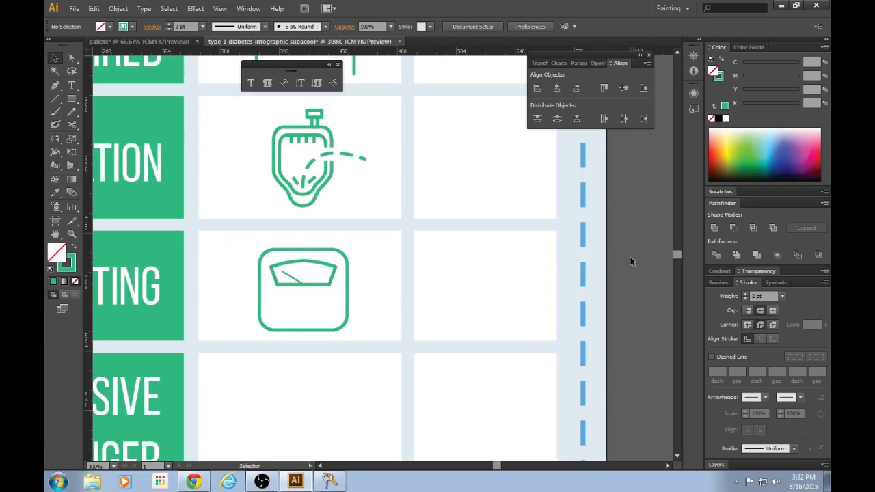
# Draw a rectangle about 62.5 pt wide on the empty canvas beside the spare urinal icon
pyautogui.hotkey('ctrl', '1')
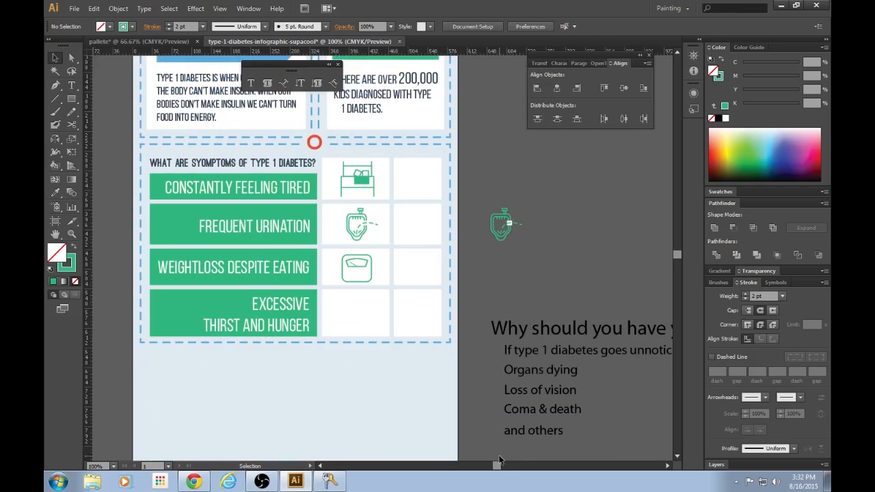
pyautogui.moveTo(499, 469); pyautogui.dragTo(502, 468)
pyautogui.hotkey('ctrl', '=')
pyautogui.hotkey('ctrl', '=')
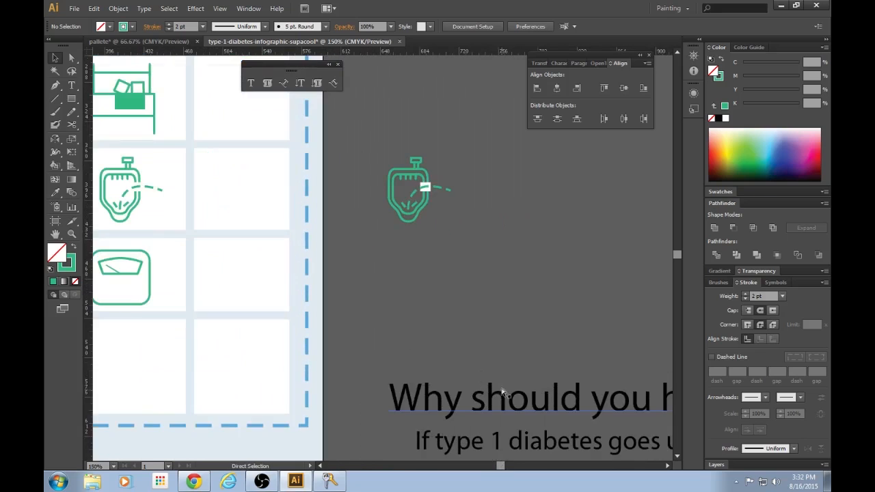
pyautogui.scroll(-1, 503, 385)
pyautogui.hotkey('ctrl', '=')
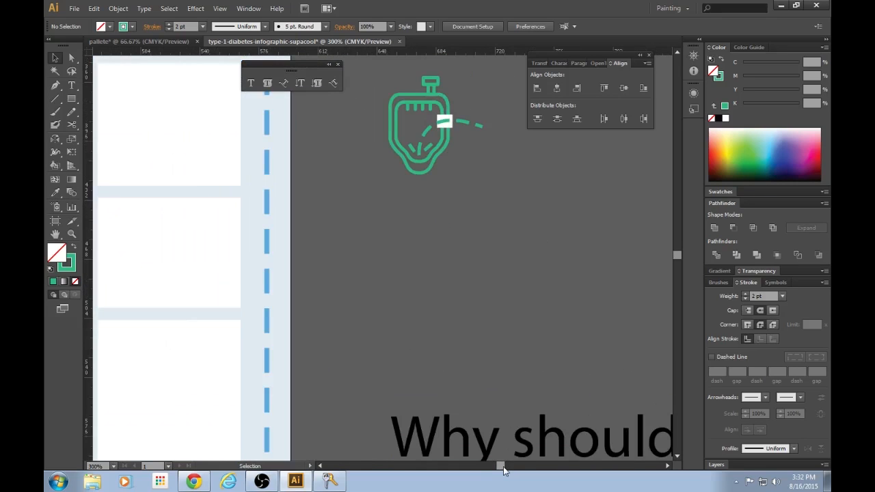
pyautogui.moveTo(503, 468); pyautogui.dragTo(504, 468)
pyautogui.hotkey('ctrl', '=')
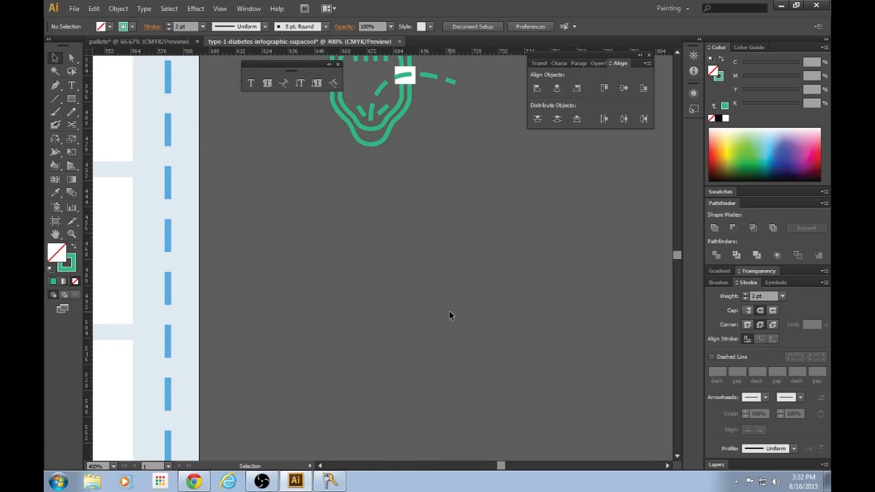
pyautogui.press('m')
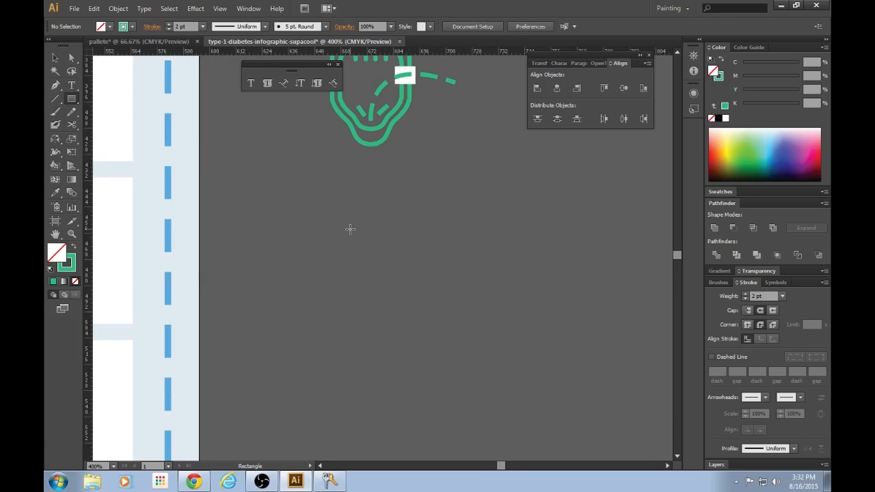
pyautogui.scroll(5, 347, 217)
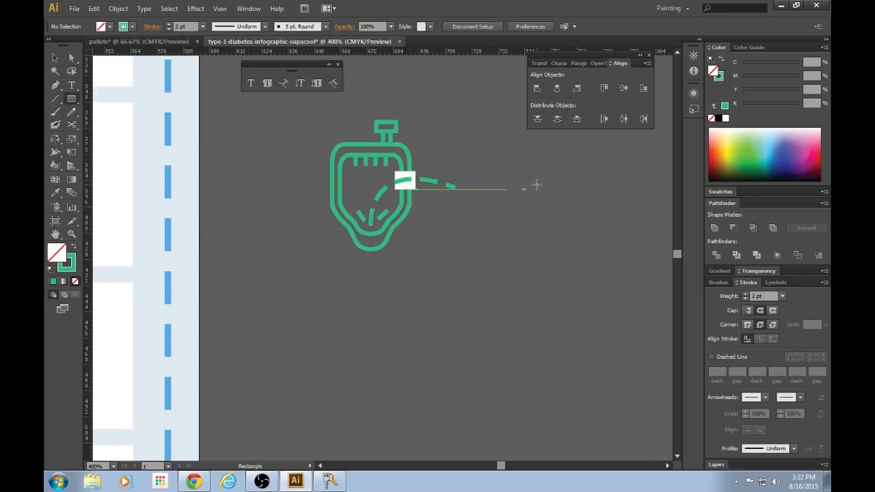
pyautogui.moveTo(493, 123); pyautogui.dragTo(629, 227)
# Move the rectangle below the urinal icon and swap its colours to a green fill with no stroke
pyautogui.press('v')
pyautogui.moveTo(632, 195)
pyautogui.mouseDown()
pyautogui.moveTo(596, 328)
pyautogui.moveTo(570, 336)
pyautogui.mouseUp()
pyautogui.hotkey('shift', 'x')
pyautogui.click(560, 417)
pyautogui.scroll(-1, 565, 416)
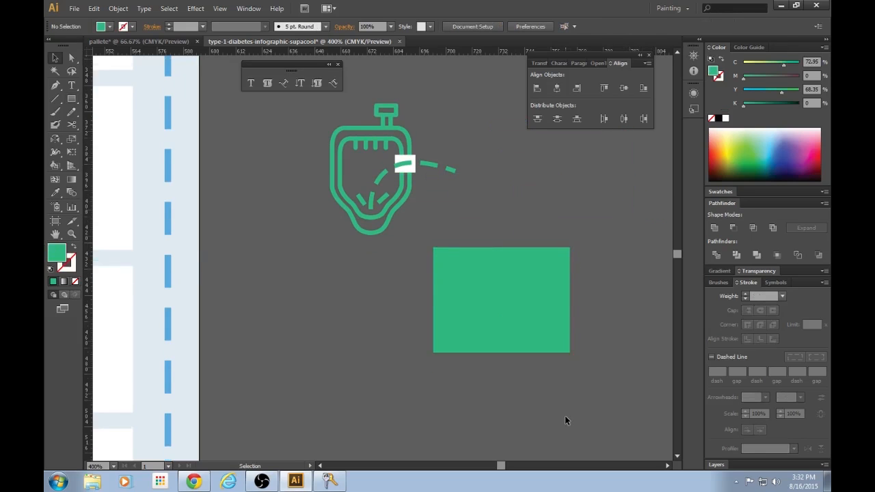
# Draw a flat ellipse about 62.5 by 11 pt, centred on the rectangle's bottom edge and matching its width
pyautogui.scroll(-3, 564, 420)
pyautogui.press('l')
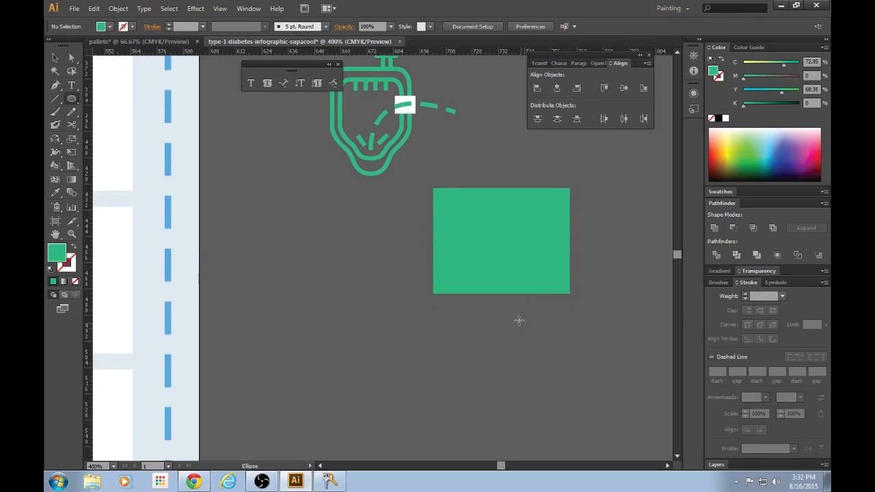
pyautogui.moveTo(501, 295); pyautogui.dragTo(571, 305)
pyautogui.press('v')
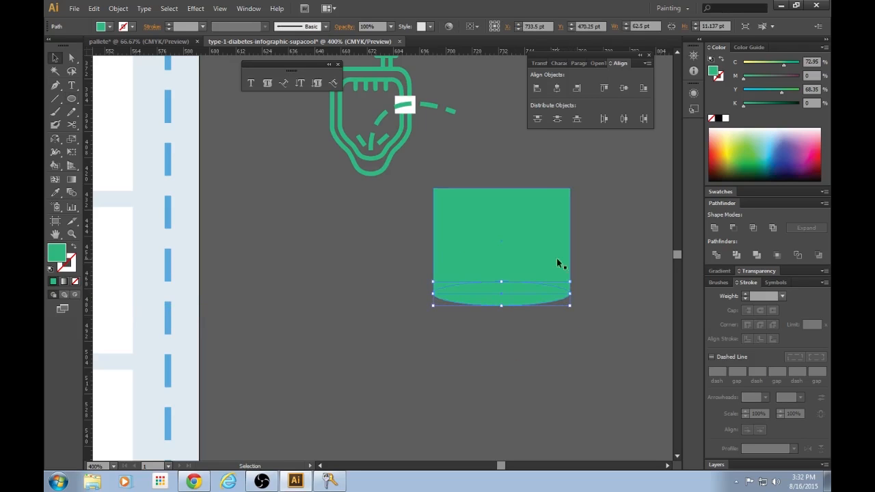
# Unite the ellipse and the rectangle into a single shape with a rounded base
pyautogui.keyDown('shift'); pyautogui.click(505, 261); pyautogui.keyUp('shift')
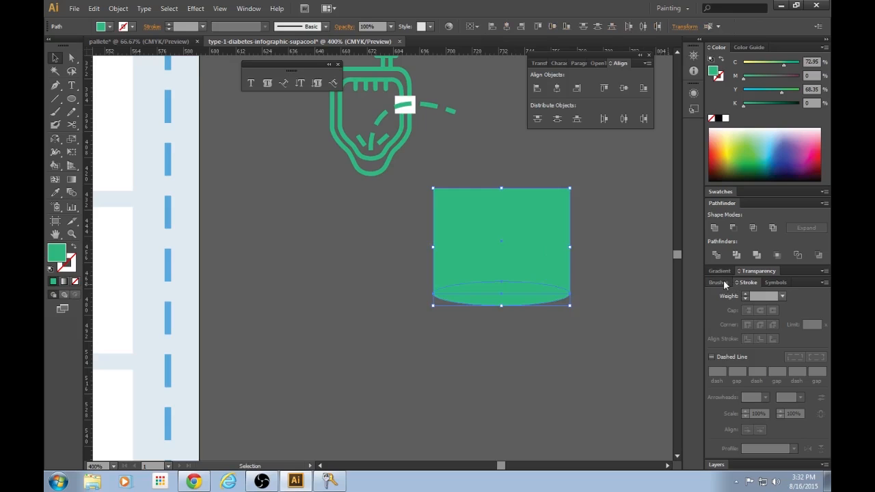
pyautogui.click(714, 228)
pyautogui.click(618, 369)
pyautogui.scroll(2, 618, 369)
pyautogui.scroll(1, 618, 374)
# Swap the united shape to a green outline with no fill and scale it down slightly in proportion
pyautogui.click(553, 321)
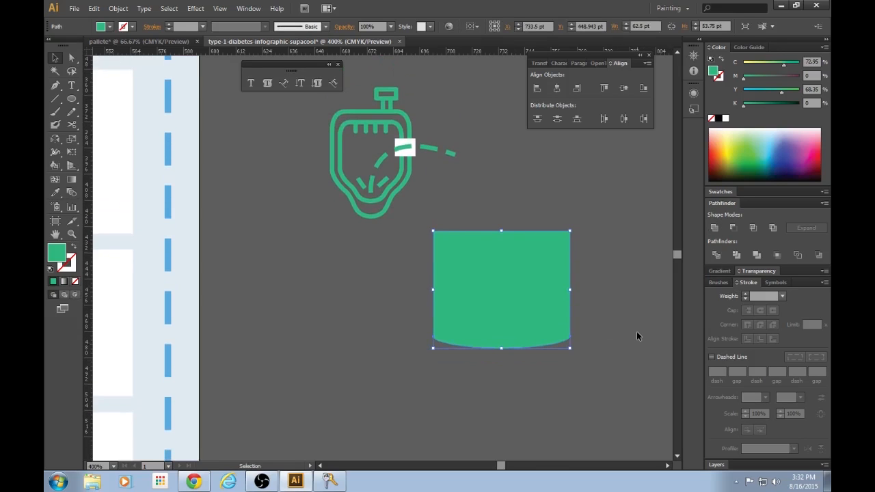
pyautogui.hotkey('shift', 'x')
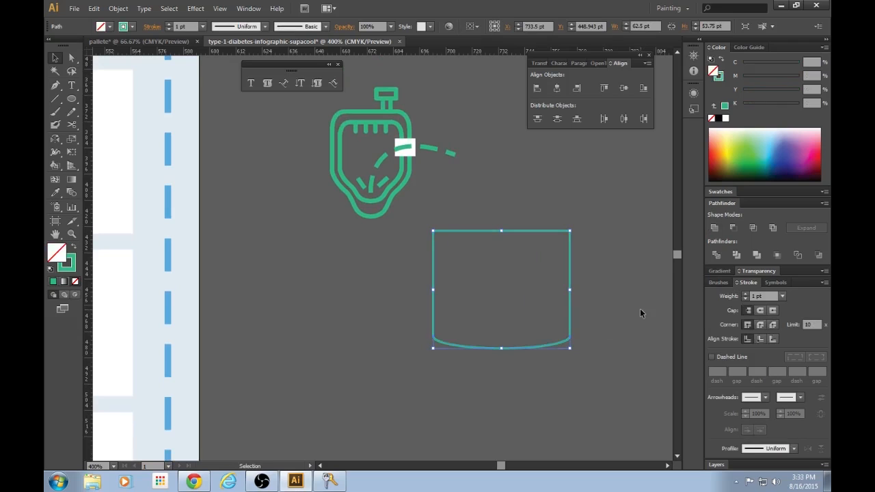
pyautogui.scroll(2, 639, 309)
pyautogui.scroll(1, 639, 313)
pyautogui.moveTo(571, 313); pyautogui.dragTo(616, 276)
pyautogui.moveTo(618, 228); pyautogui.dragTo(561, 281)
pyautogui.click(619, 386)
pyautogui.scroll(-2, 619, 386)
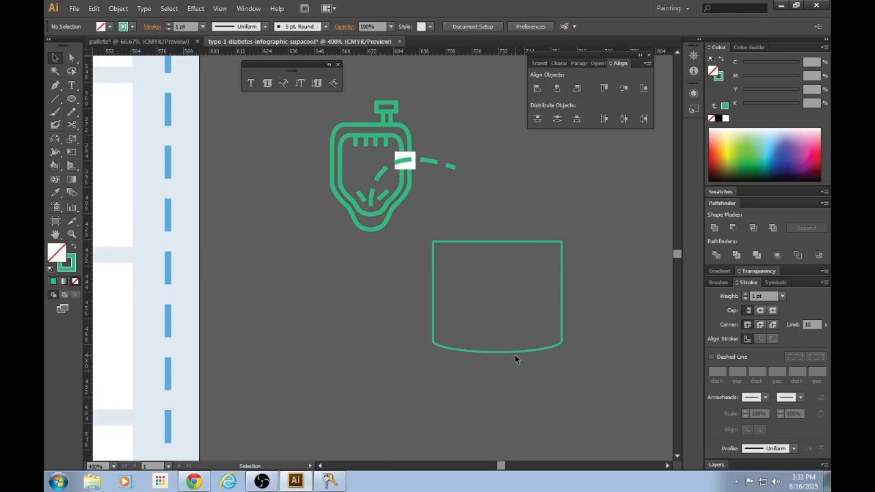
pyautogui.scroll(-1, 561, 374)
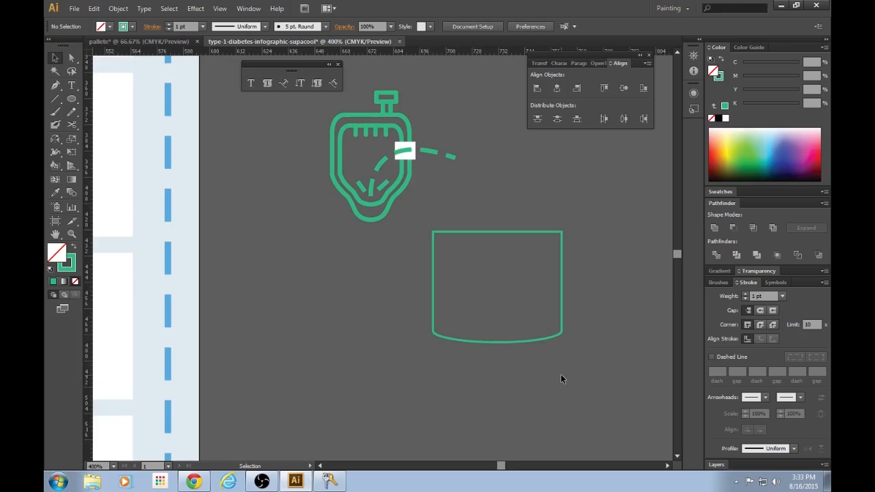
pyautogui.press('\\')
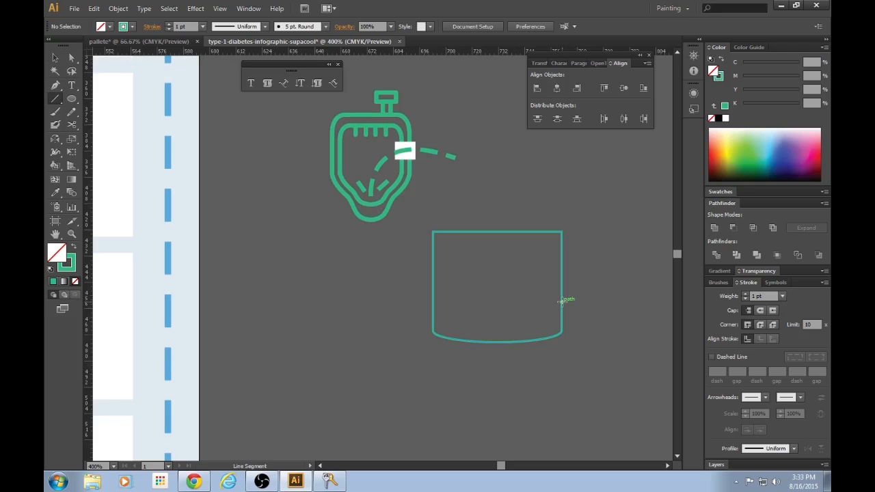
pyautogui.moveTo(561, 301); pyautogui.dragTo(452, 310)
pyautogui.hotkey('ctrl', 'z')
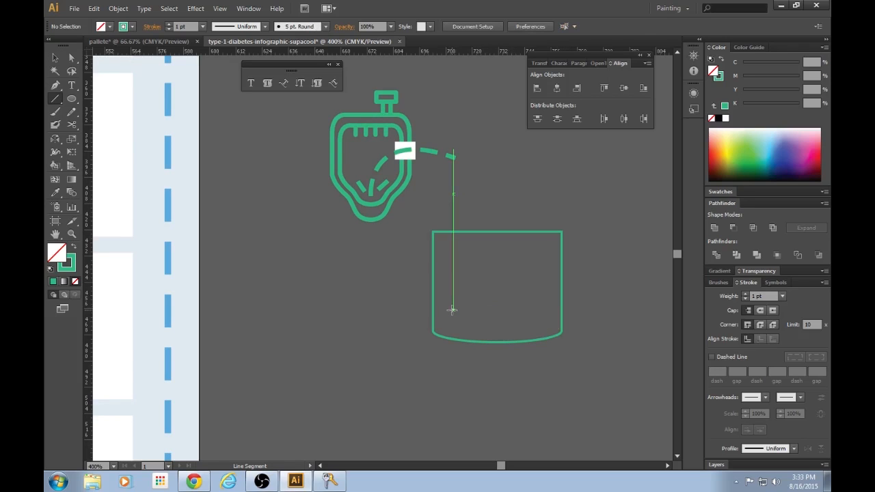
# Draw a downward-bowing curve with the Pen tool across the shape's lower part, from its right edge to its left edge
pyautogui.press('p')
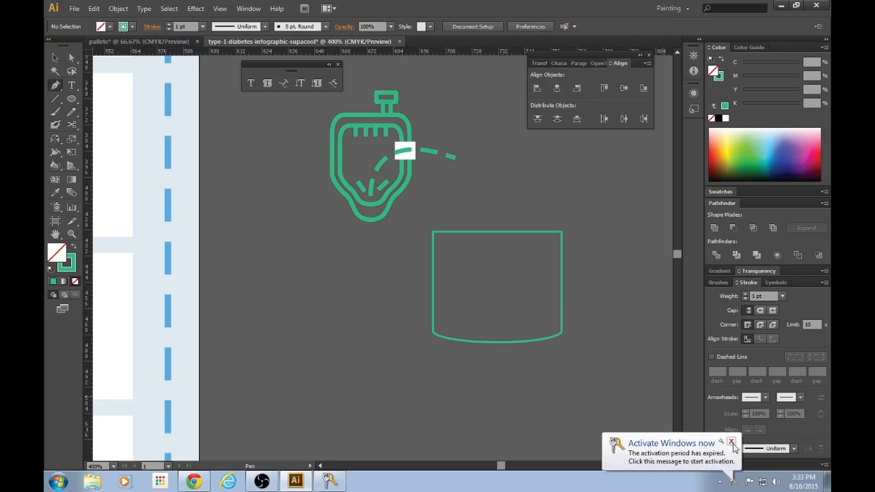
pyautogui.click(732, 443)
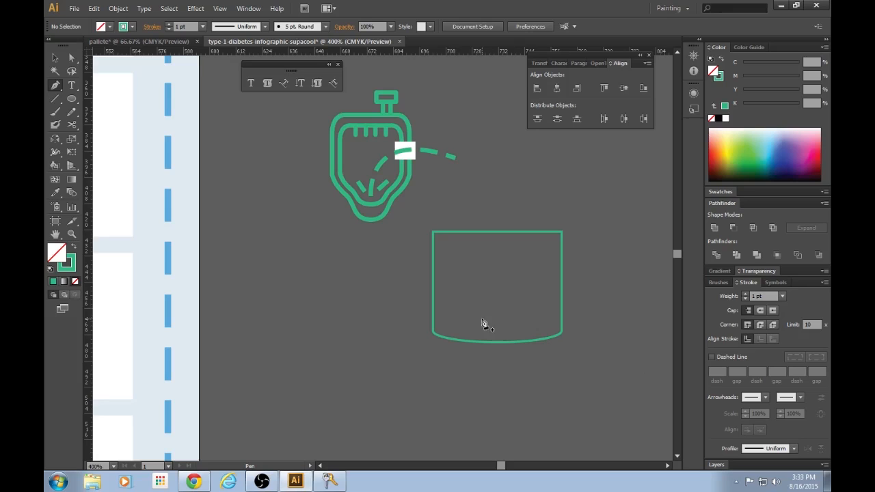
pyautogui.click(563, 311)
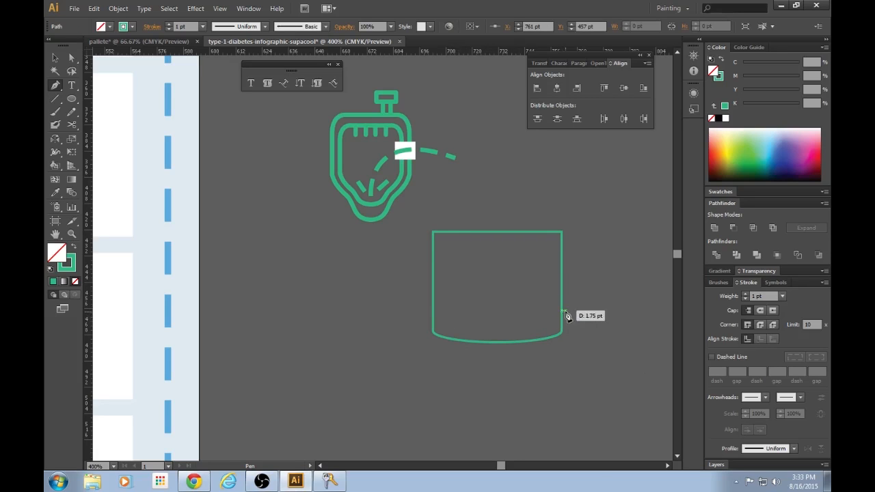
pyautogui.moveTo(432, 311); pyautogui.dragTo(358, 293)
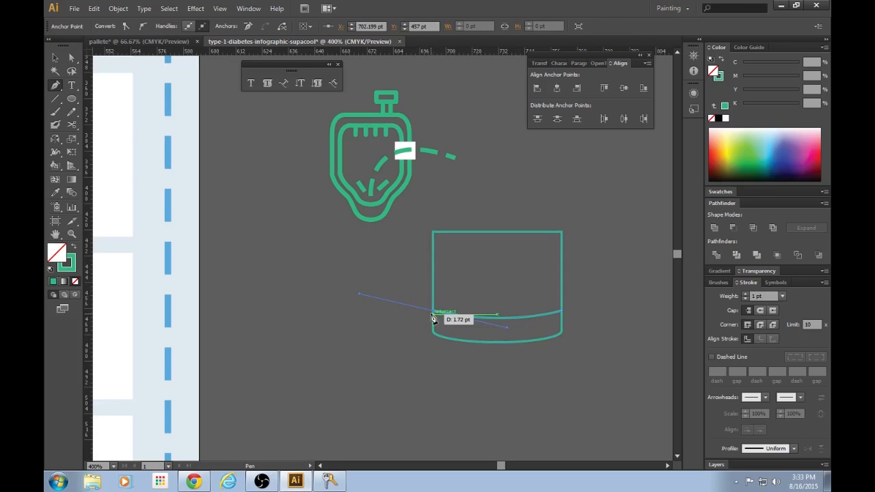
pyautogui.moveTo(433, 313); pyautogui.dragTo(435, 302)
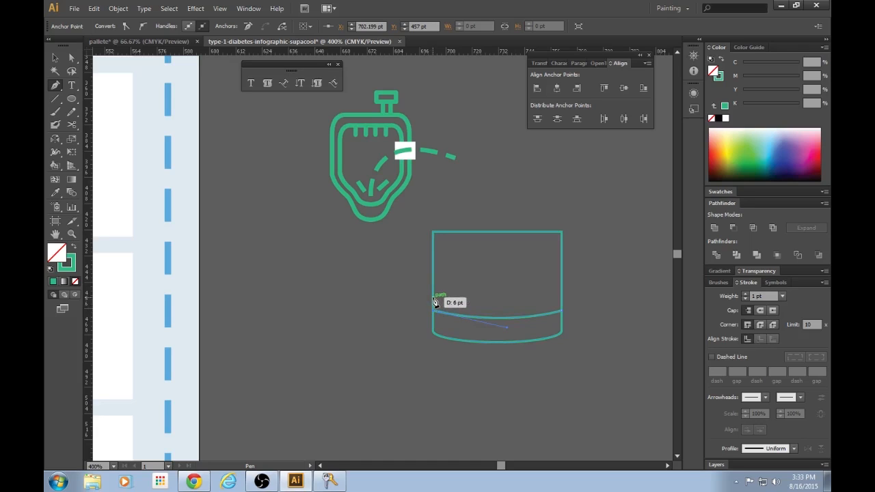
pyautogui.moveTo(433, 302); pyautogui.dragTo(434, 303)
pyautogui.press('v')
pyautogui.click(635, 313)
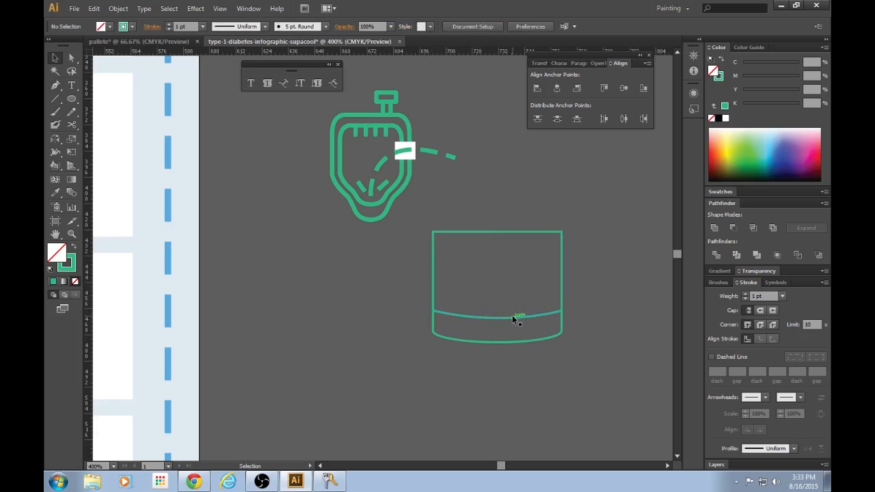
# Duplicate the curve upward to make four curves, and move the lower two down slightly to even out the spacing
pyautogui.moveTo(512, 315); pyautogui.dragTo(514, 284)
pyautogui.click(612, 343)
pyautogui.scroll(1, 488, 281)
pyautogui.click(612, 348)
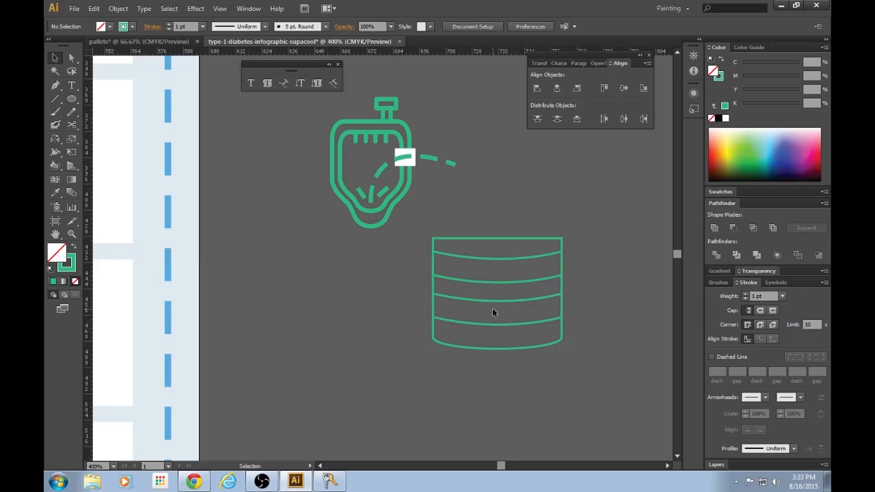
pyautogui.moveTo(497, 313); pyautogui.dragTo(498, 330)
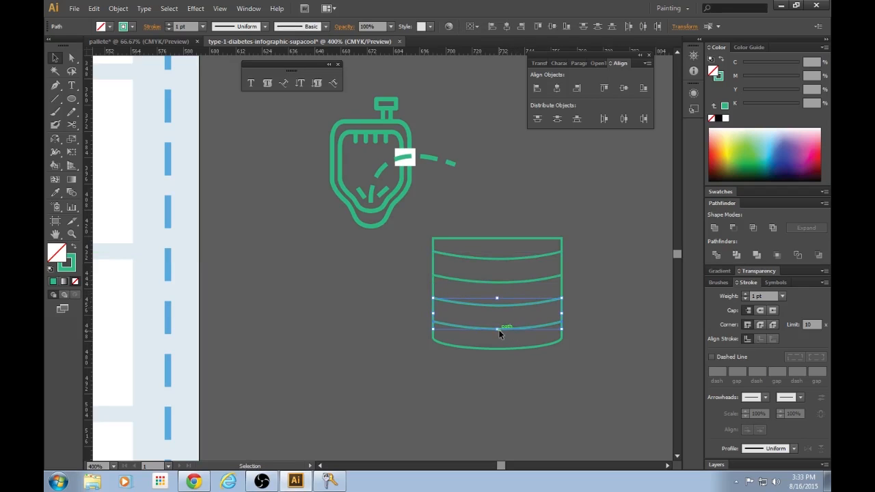
# Connect the ends of the two lowest curves with the Pen tool on both sides to form one closed band
pyautogui.click(604, 369)
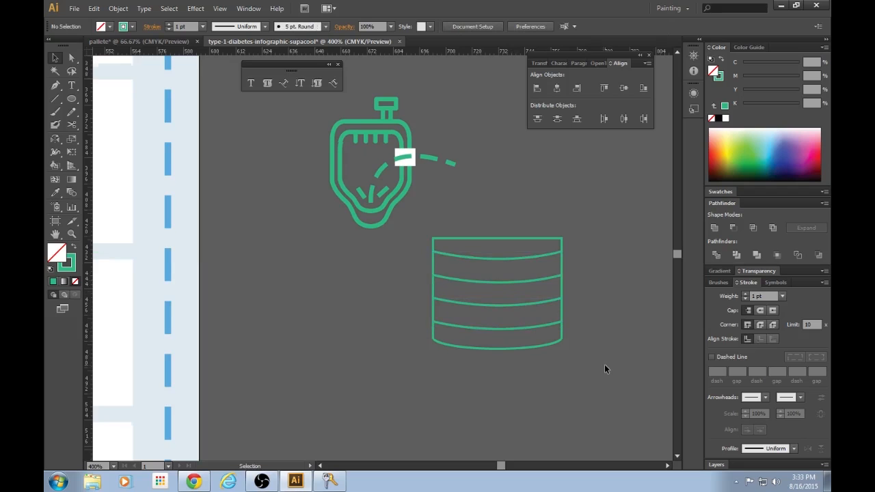
pyautogui.scroll(2, 604, 369)
pyautogui.click(542, 339)
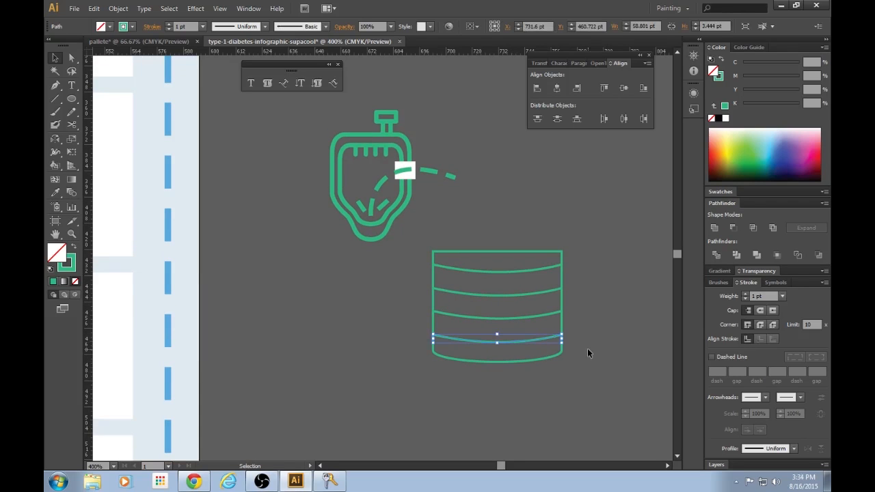
pyautogui.hotkey('ctrl', '=')
pyautogui.hotkey('ctrl', '=')
pyautogui.moveTo(501, 467); pyautogui.dragTo(503, 467)
pyautogui.moveTo(488, 374); pyautogui.dragTo(557, 254)
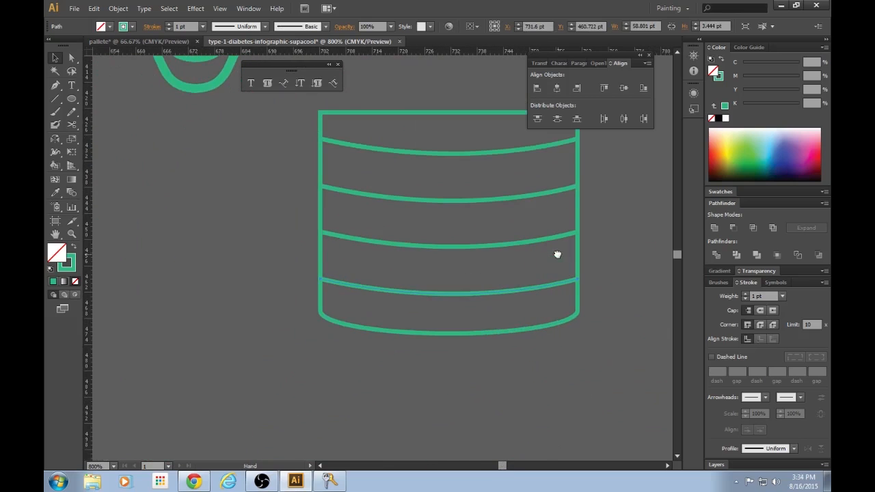
pyautogui.press('a')
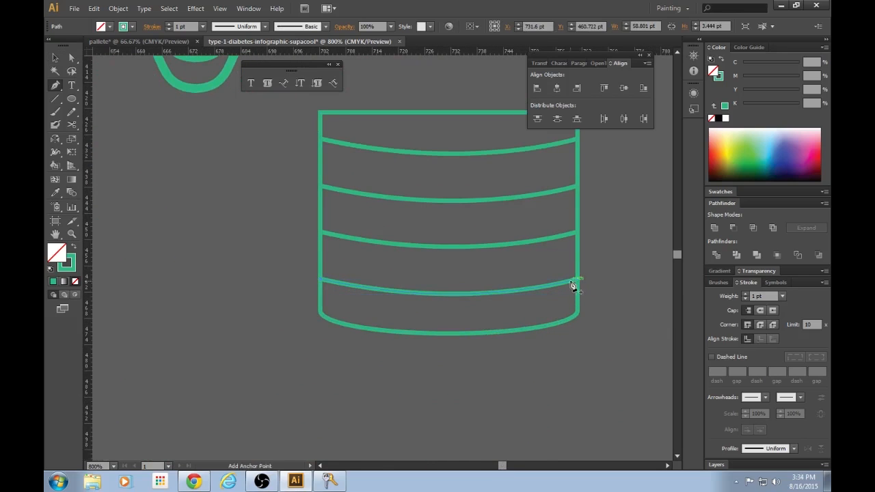
pyautogui.press('p')
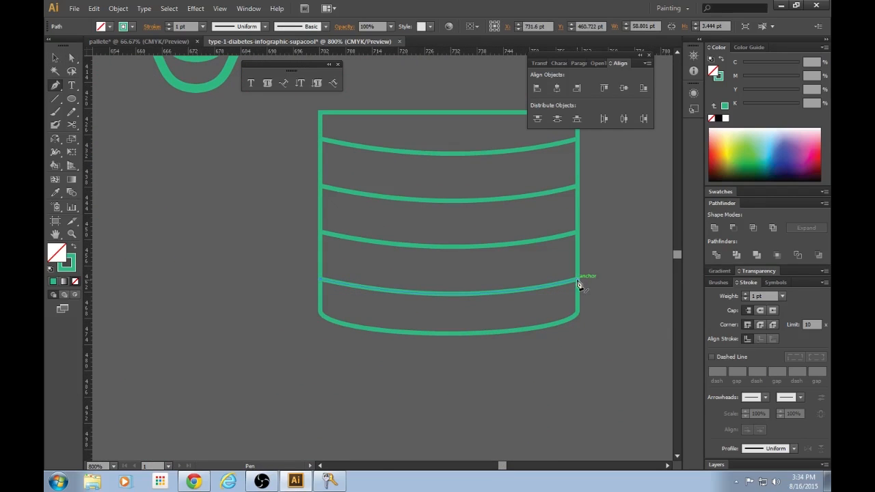
pyautogui.click(580, 282)
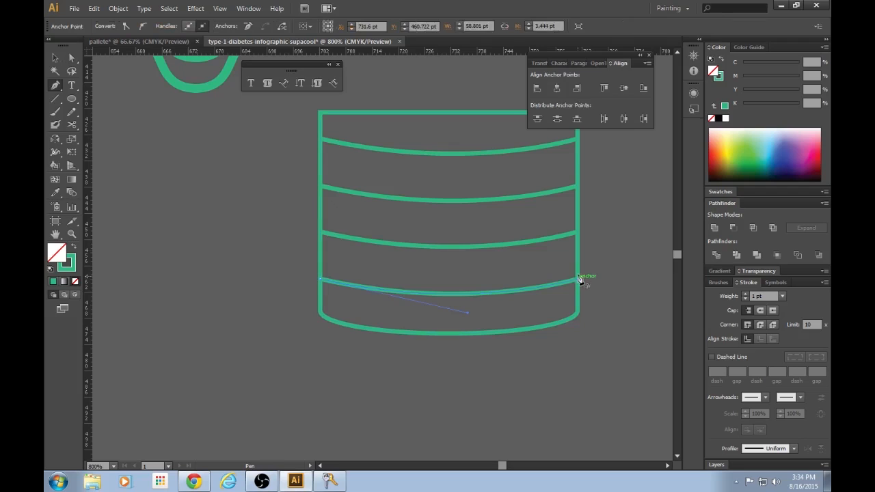
pyautogui.click(579, 234)
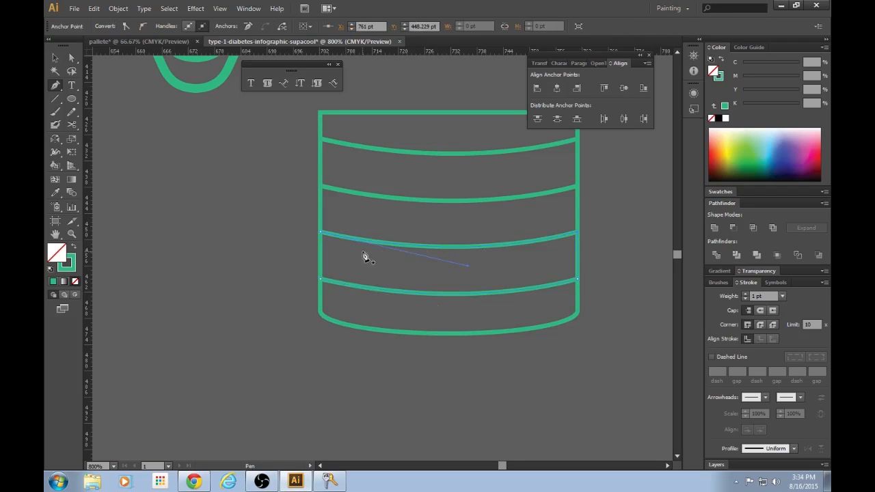
pyautogui.click(321, 234)
pyautogui.click(321, 279)
pyautogui.keyDown('ctrl'); pyautogui.click(591, 298); pyautogui.keyUp('ctrl')
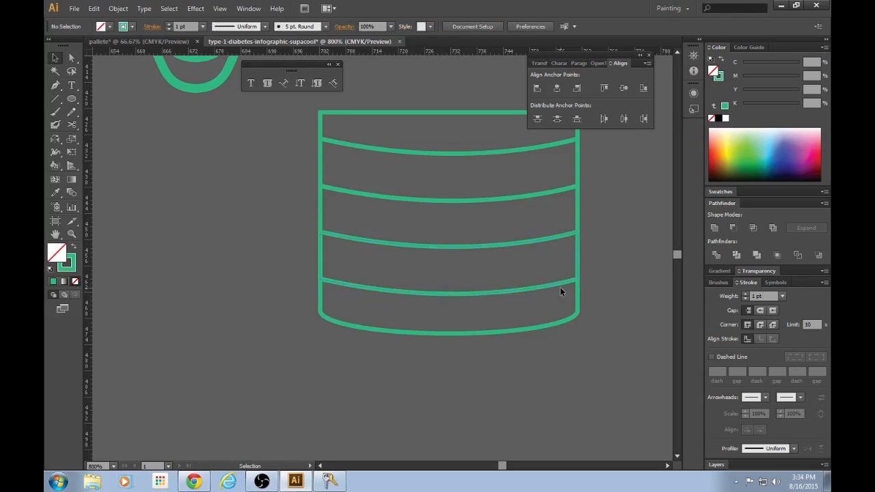
# Swap the closed band to a solid green fill with no stroke
pyautogui.keyDown('ctrl'); pyautogui.click(541, 285); pyautogui.keyUp('ctrl')
pyautogui.hotkey('shift', 'x')
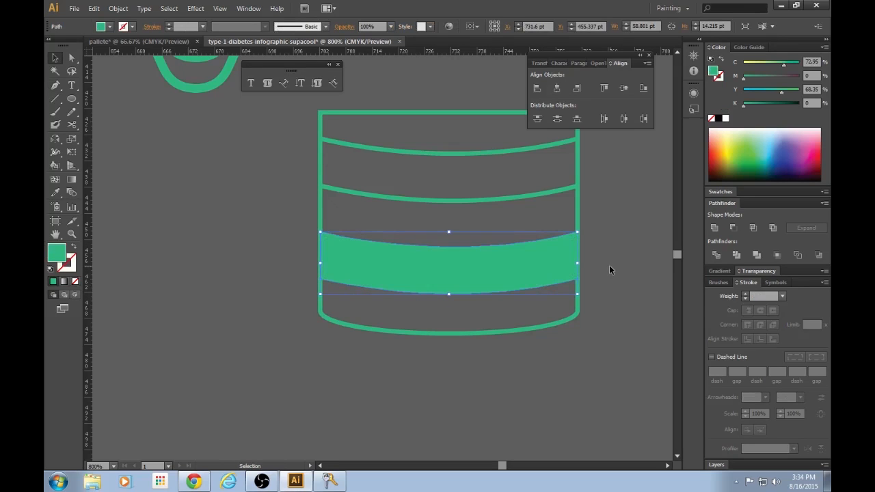
pyautogui.click(612, 287)
pyautogui.hotkey('ctrl', '-')
pyautogui.hotkey('ctrl', '-')
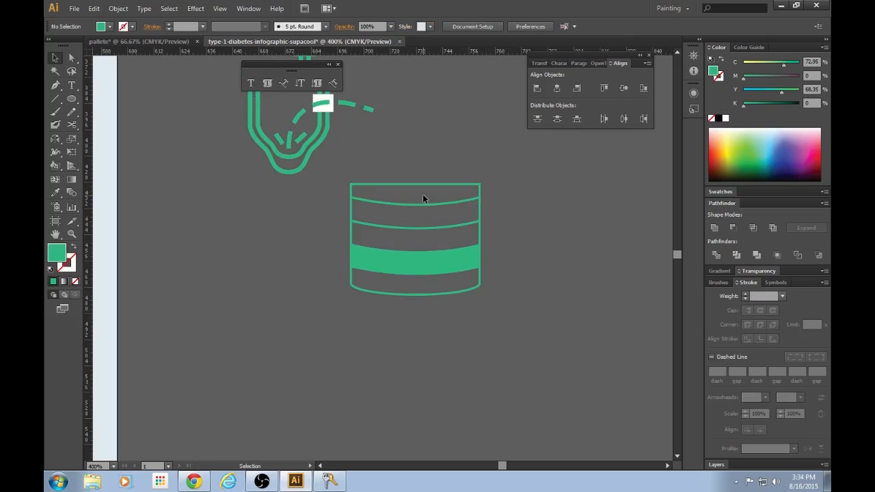
# Delete the leftover curves above the band and duplicate the filled band into the upper part of the shape
pyautogui.click(435, 229)
pyautogui.press('Delete')
pyautogui.moveTo(441, 259); pyautogui.dragTo(441, 219)
pyautogui.moveTo(443, 264); pyautogui.dragTo(443, 266)
pyautogui.scroll(2, 556, 300)
# Set the stroke weight of the round-bottomed outline to 2 pt
pyautogui.click(454, 328)
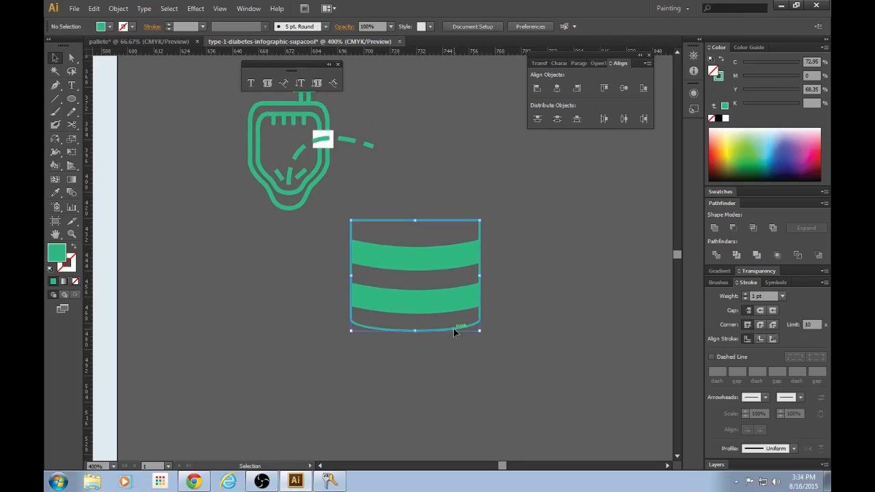
pyautogui.click(743, 293)
pyautogui.click(744, 294)
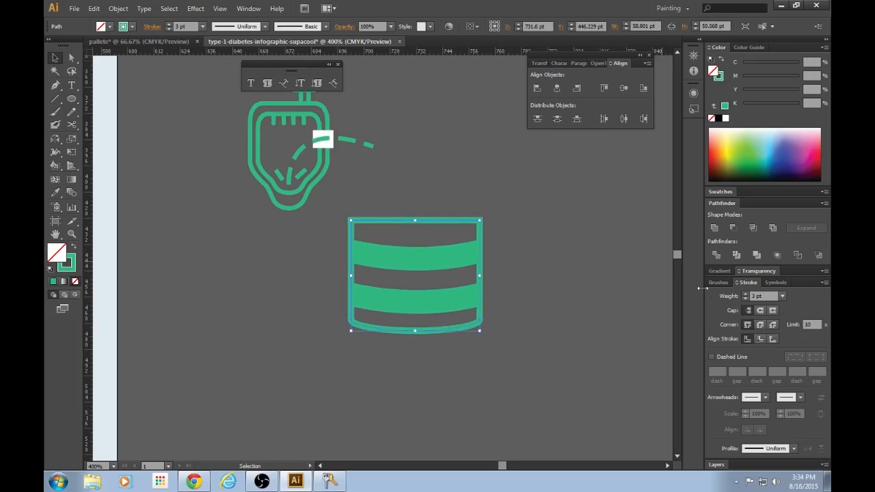
pyautogui.click(745, 299)
pyautogui.click(551, 334)
pyautogui.scroll(2, 551, 334)
# Reduce the upper band's height to about 9.5 pt by lowering its top edge
pyautogui.click(410, 287)
pyautogui.scroll(-1, 464, 300)
pyautogui.hotkey('ctrl', '=')
pyautogui.hotkey('ctrl', '=')
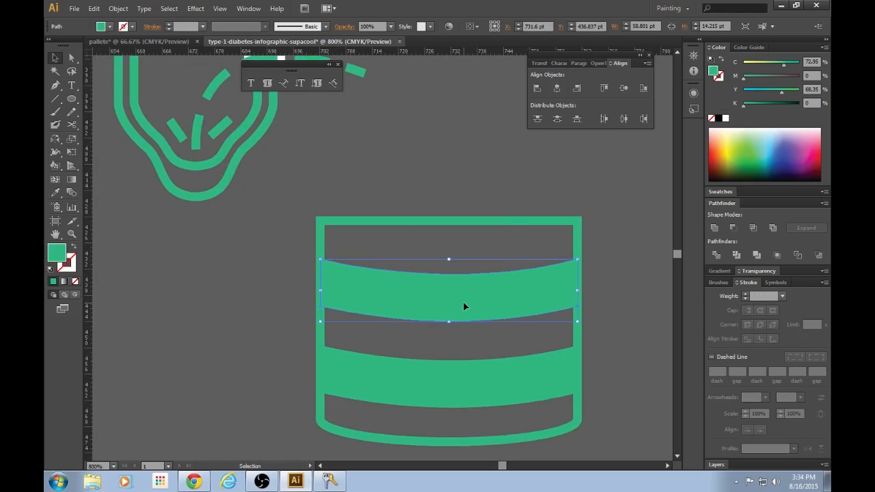
pyautogui.moveTo(448, 260); pyautogui.dragTo(448, 281)
pyautogui.click(630, 301)
pyautogui.scroll(-1, 630, 301)
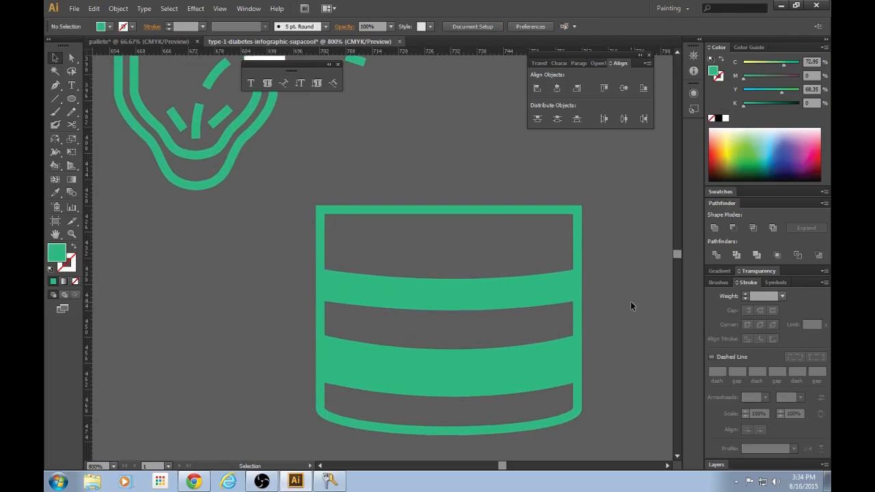
# Replace the thicker lower band with a copy of the thinner one, and shift both bands up slightly to adjust the spacing
pyautogui.scroll(-1, 631, 302)
pyautogui.click(510, 344)
pyautogui.press('Delete')
pyautogui.moveTo(494, 285); pyautogui.dragTo(492, 368)
pyautogui.click(661, 342)
pyautogui.moveTo(476, 292); pyautogui.dragTo(476, 278)
pyautogui.moveTo(501, 364); pyautogui.dragTo(501, 355)
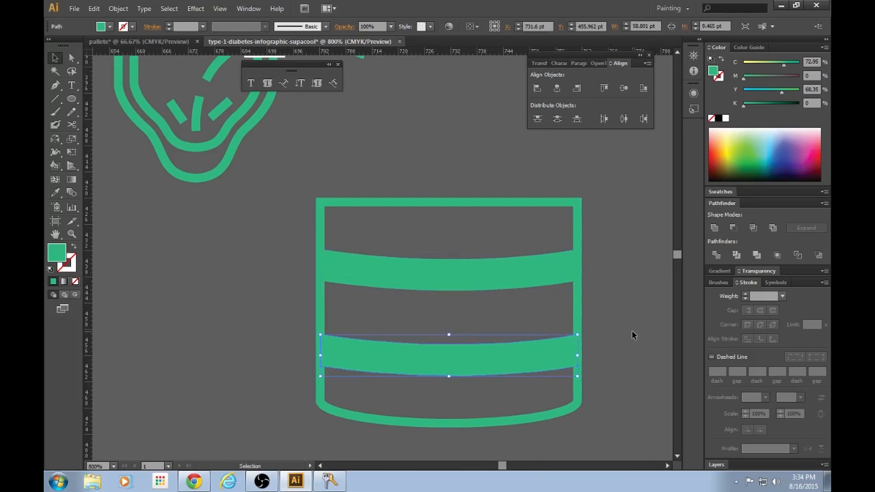
pyautogui.click(631, 335)
pyautogui.scroll(1, 631, 331)
# Draw a small upright green rectangle about 2.25 pt wide and 7.4 pt high on the cake's top edge as a candle
pyautogui.press('m')
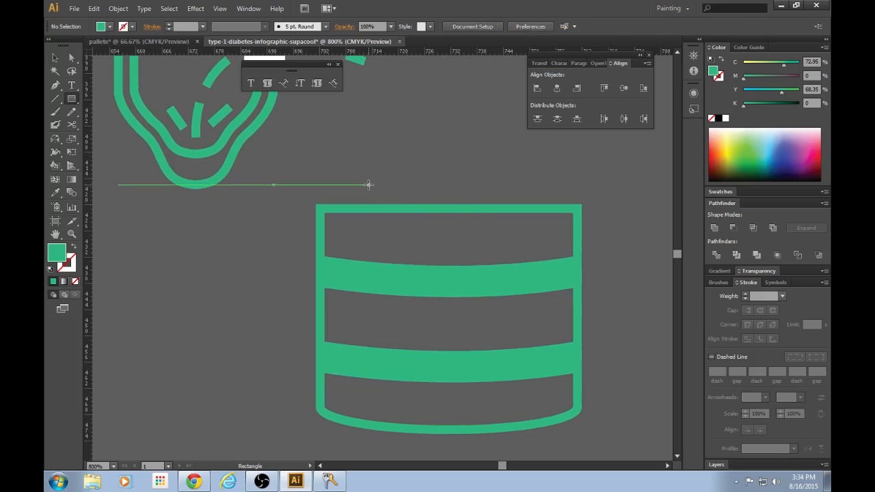
pyautogui.moveTo(354, 176); pyautogui.dragTo(364, 207)
pyautogui.scroll(1, 423, 197)
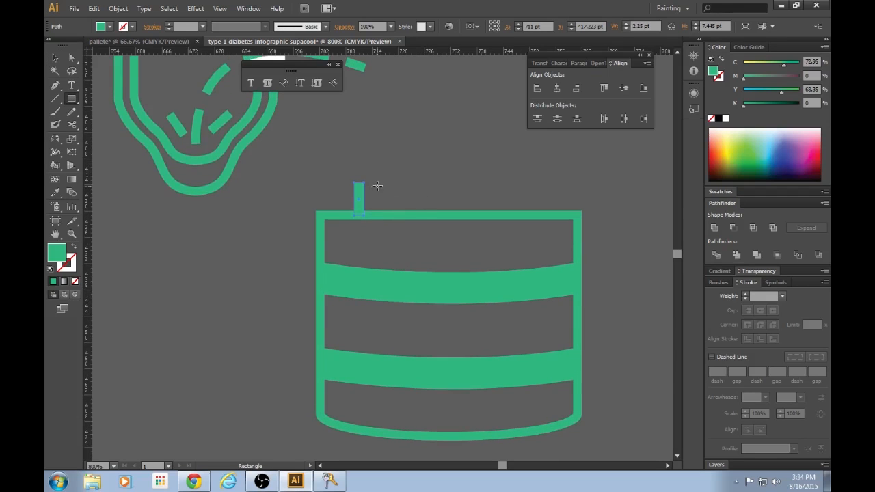
pyautogui.press('v')
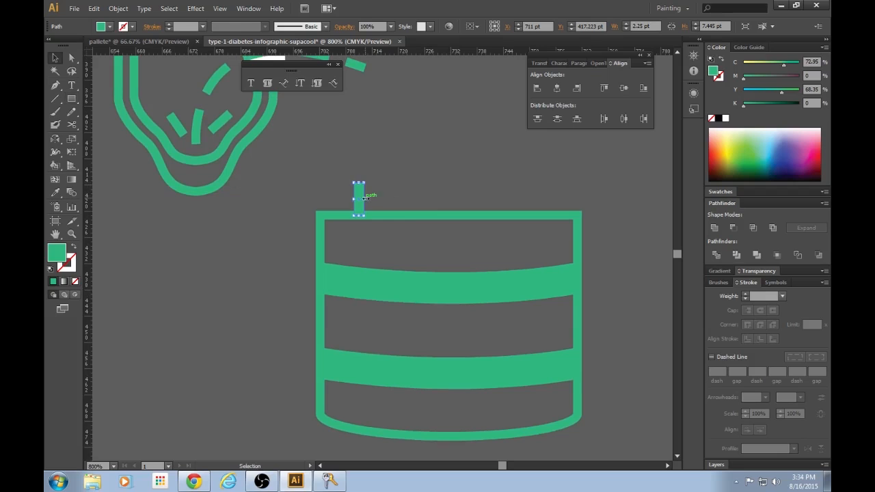
pyautogui.moveTo(361, 193); pyautogui.dragTo(382, 177)
pyautogui.click(402, 172)
pyautogui.scroll(2, 402, 169)
# Draw a vertical line about 4.25 pt long above the candle as its flame, with a 2 pt green stroke
pyautogui.press('\\')
pyautogui.moveTo(359, 184); pyautogui.dragTo(359, 164)
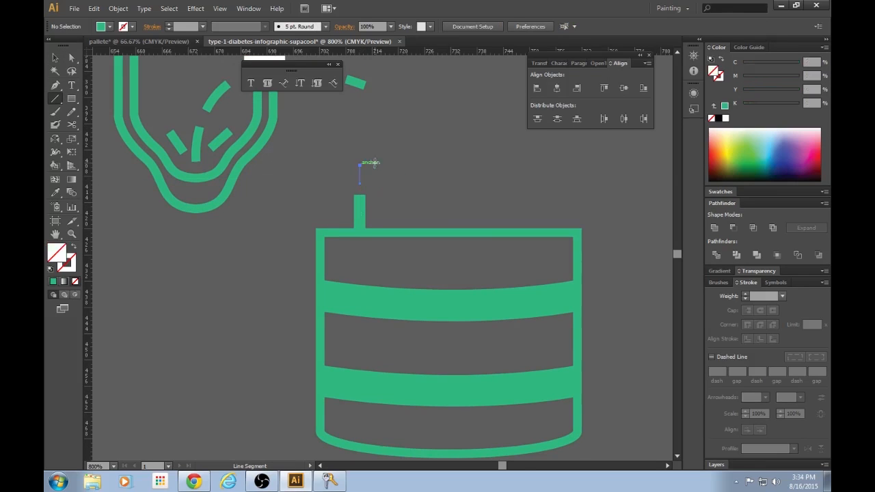
pyautogui.click(746, 294)
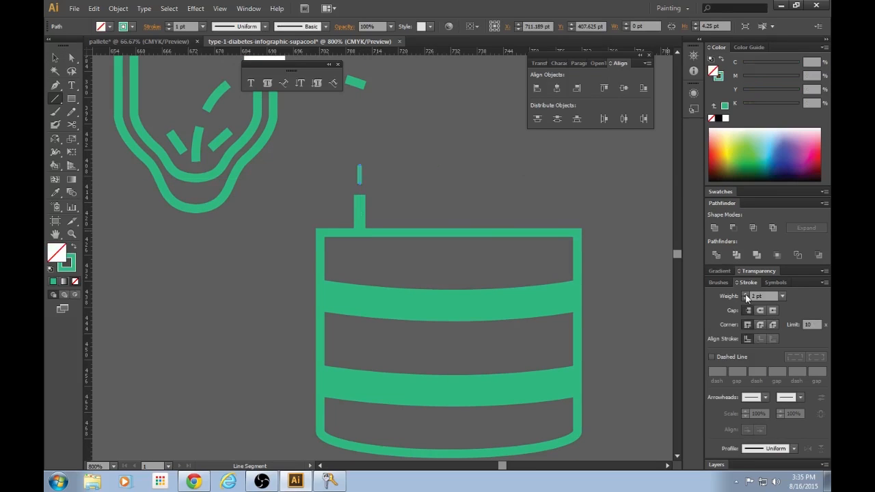
pyautogui.press('v')
pyautogui.click(442, 185)
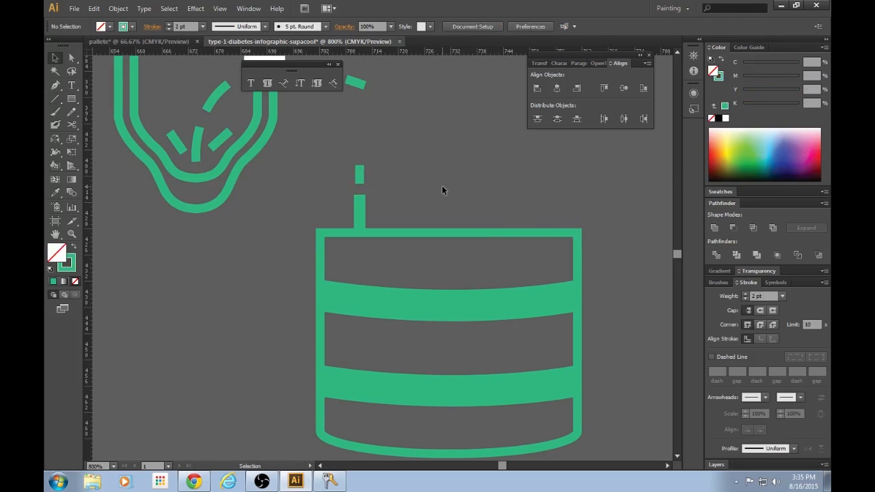
# Widen the candle body slightly and duplicate the candle with its flame to make four candles along the cake's top
pyautogui.click(366, 217)
pyautogui.moveTo(366, 214); pyautogui.dragTo(547, 212)
pyautogui.click(404, 203)
pyautogui.click(610, 197)
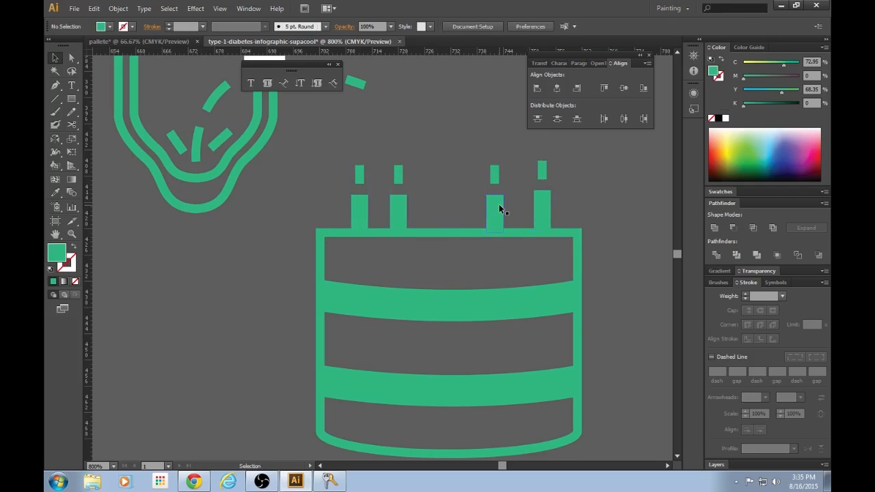
# Move the second candle and its flame to the right, towards the middle of the cake
pyautogui.hotkey('ctrl', '-')
pyautogui.hotkey('ctrl', '-')
pyautogui.hotkey('ctrl', '-')
pyautogui.hotkey('ctrl', '+')
pyautogui.hotkey('ctrl', '+')
pyautogui.hotkey('ctrl', '+')
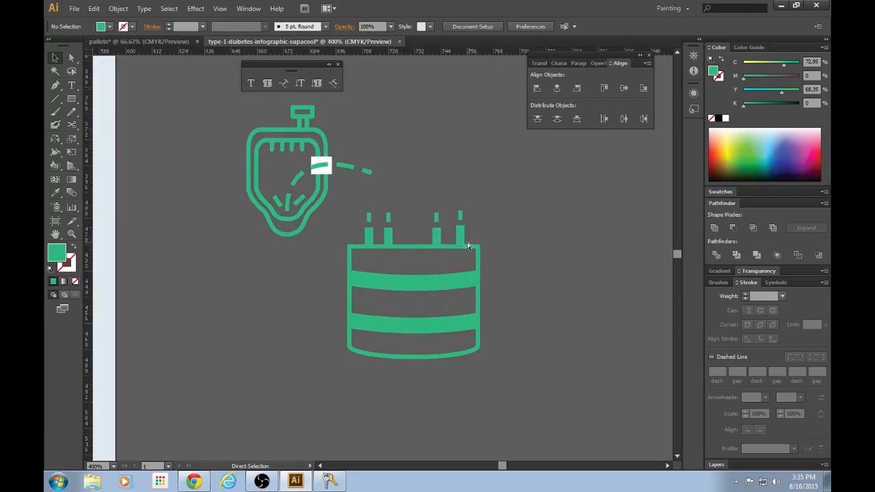
pyautogui.click(413, 215)
pyautogui.press('Right')
pyautogui.press('Right')
pyautogui.press('Right')
pyautogui.press('Right')
pyautogui.press('Right')
pyautogui.press('Right')
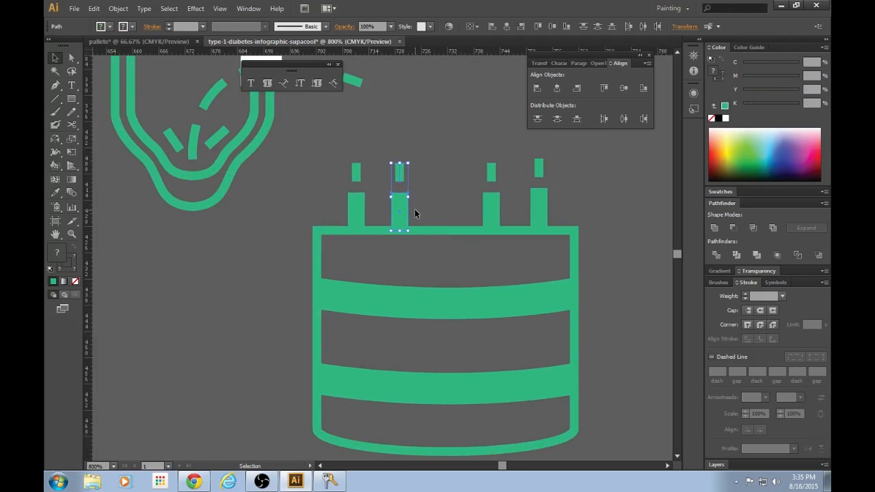
pyautogui.click(636, 242)
# Nudge the first candle and its flame slightly to the right to even out the candle spacing
pyautogui.hotkey('ctrl', '-')
pyautogui.hotkey('ctrl', '-')
pyautogui.hotkey('ctrl', '-')
pyautogui.hotkey('ctrl', '+')
pyautogui.hotkey('ctrl', '+')
pyautogui.hotkey('ctrl', '+')
pyautogui.hotkey('ctrl', '+')
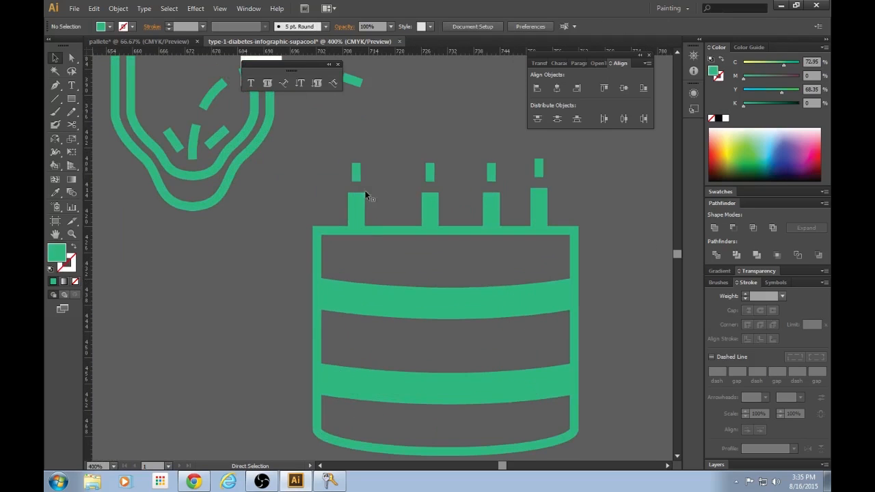
pyautogui.click(375, 206)
pyautogui.press('Right')
pyautogui.press('Right')
pyautogui.press('Right')
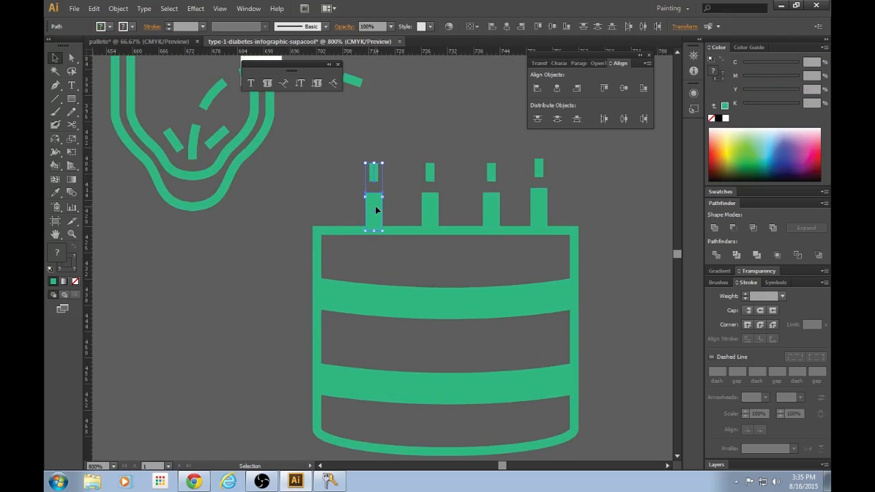
pyautogui.click(649, 248)
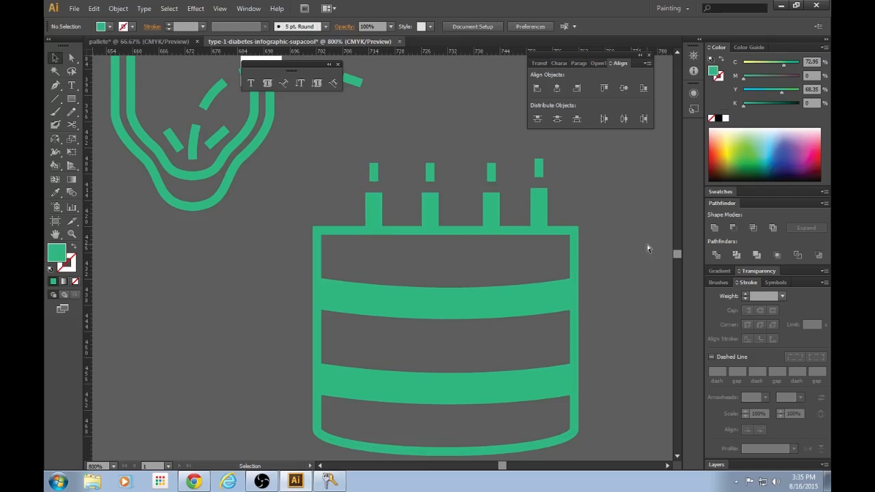
# Scale the whole cake icon down slightly in proportion and place it directly below the urinal icon
pyautogui.hotkey('ctrl', '-')
pyautogui.hotkey('ctrl', '-')
pyautogui.hotkey('ctrl', '-')
pyautogui.hotkey('ctrl', '+')
pyautogui.moveTo(347, 203); pyautogui.dragTo(546, 364)
pyautogui.moveTo(480, 291); pyautogui.dragTo(513, 184)
pyautogui.scroll(1, 528, 211)
pyautogui.moveTo(512, 111); pyautogui.dragTo(495, 128)
pyautogui.moveTo(494, 169); pyautogui.dragTo(370, 322)
pyautogui.click(502, 341)
pyautogui.scroll(-2, 502, 341)
pyautogui.moveTo(503, 467); pyautogui.dragTo(502, 468)
pyautogui.scroll(-1, 516, 404)
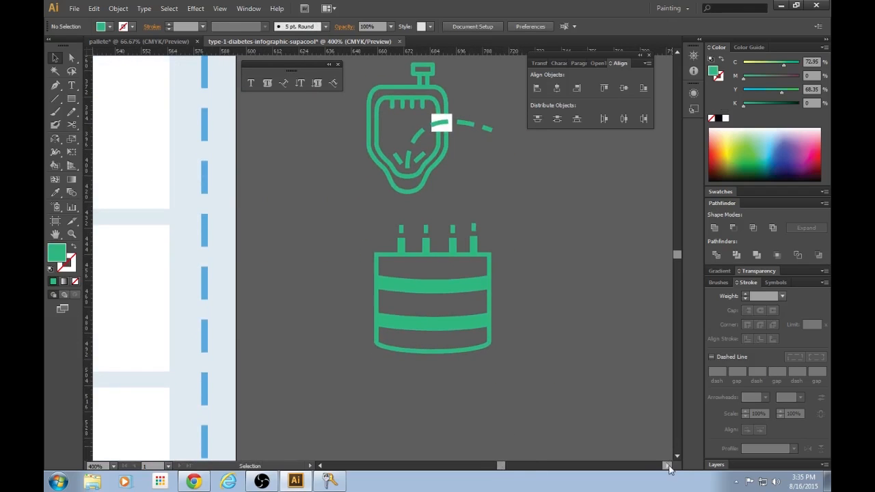
# Start a new shape in the empty area right of the cake with the Pen tool, drawing a horizontal top edge about 4.75 pt long
pyautogui.click(668, 467)
pyautogui.click(669, 467)
pyautogui.click(668, 467)
pyautogui.click(669, 467)
pyautogui.hotkey('ctrl', '=')
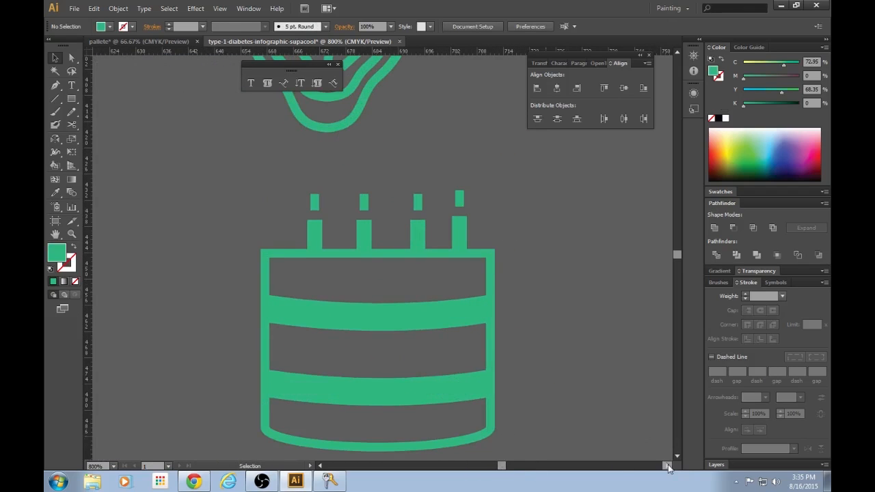
pyautogui.click(668, 467)
pyautogui.click(669, 466)
pyautogui.click(669, 467)
pyautogui.click(668, 467)
pyautogui.click(668, 467)
pyautogui.press('space')
pyautogui.moveTo(562, 344); pyautogui.dragTo(490, 291)
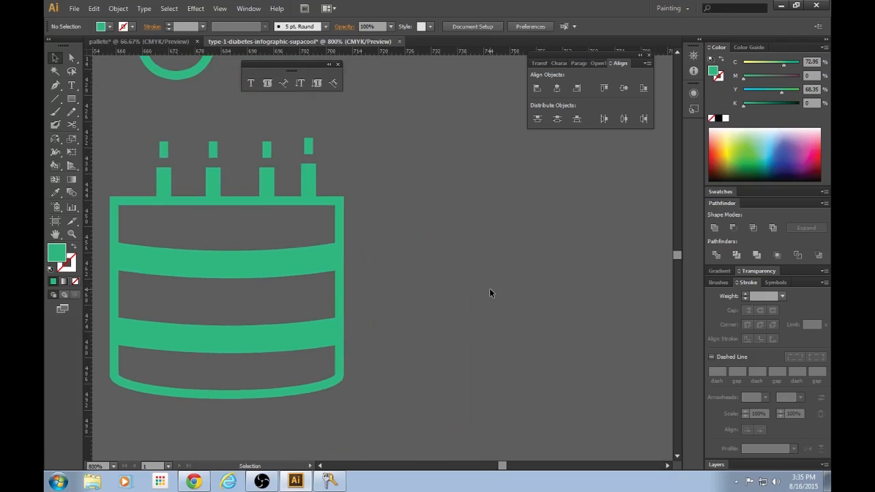
pyautogui.press('p')
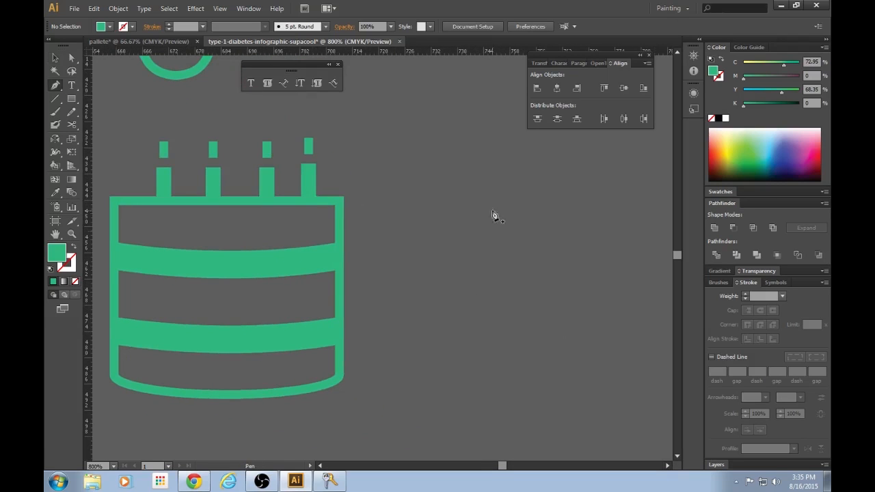
pyautogui.moveTo(454, 143); pyautogui.dragTo(476, 145)
pyautogui.click(475, 141)
pyautogui.press('v')
pyautogui.press('p')
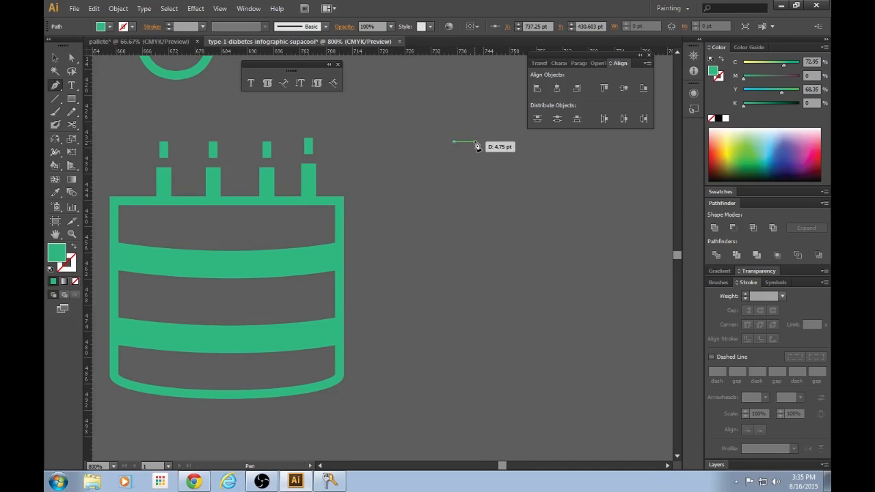
pyautogui.click(478, 145)
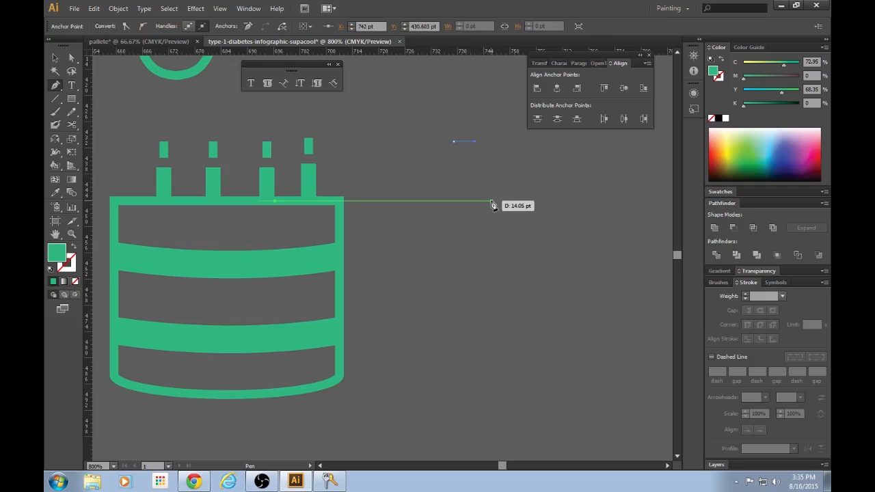
# Continue the open path into a bottle's right side, with a curved neck and shoulder, a straight vertical side and a rounded bottom corner
pyautogui.moveTo(492, 199); pyautogui.dragTo(507, 209)
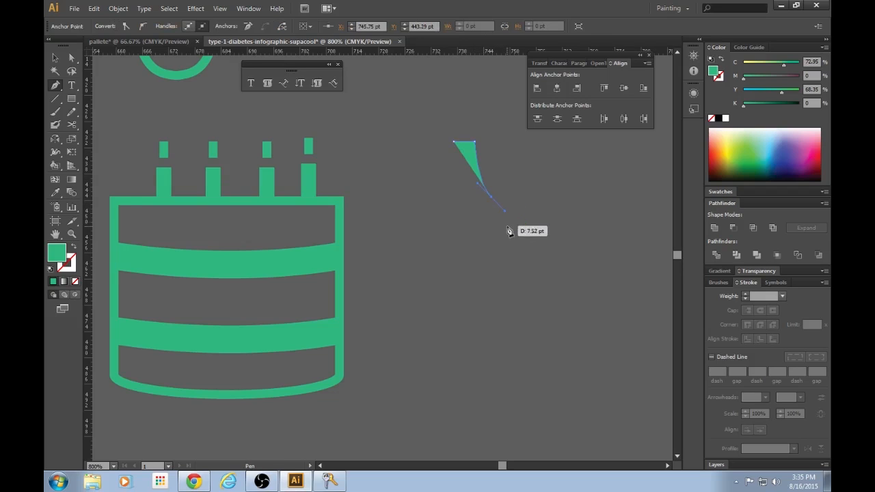
pyautogui.moveTo(491, 256); pyautogui.dragTo(519, 294)
pyautogui.hotkey('ctrl', 'z')
pyautogui.scroll(-3, 521, 293)
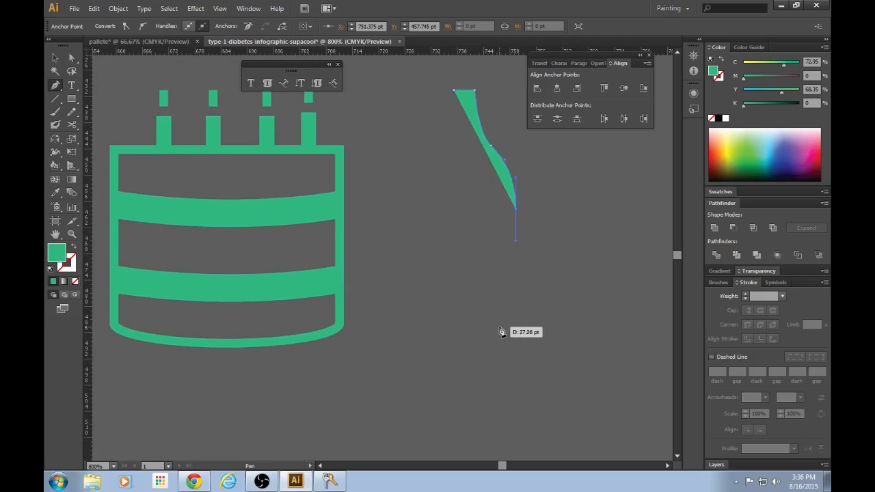
pyautogui.click(516, 301)
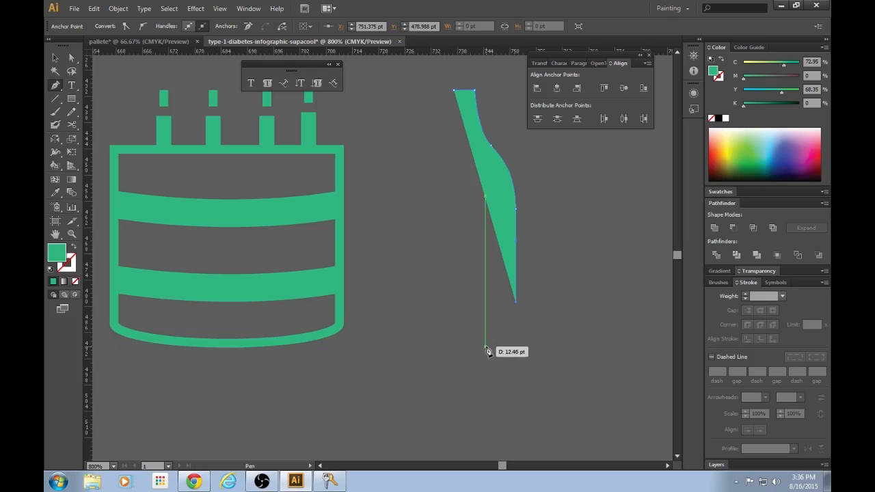
pyautogui.moveTo(496, 343); pyautogui.dragTo(477, 343)
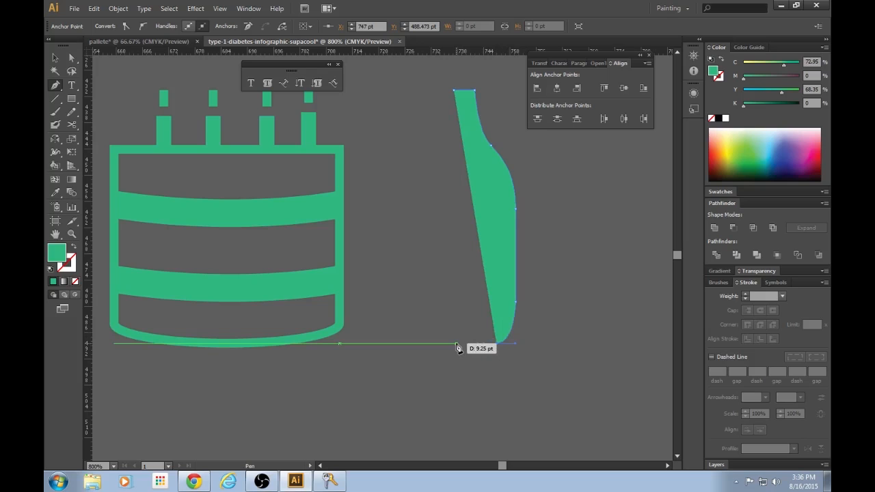
# Add the flat bottom edge and close the half-bottle shape with a straight vertical edge along its centre
pyautogui.click(454, 343)
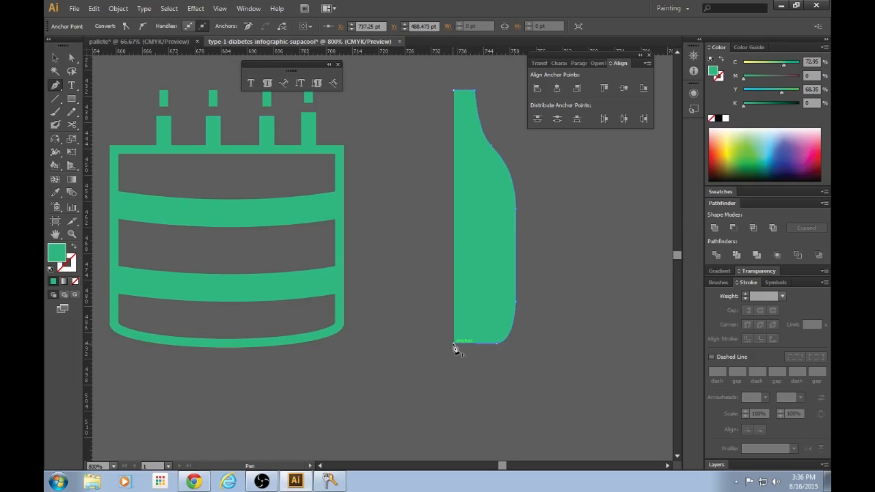
pyautogui.press('v')
pyautogui.click(607, 268)
pyautogui.scroll(1, 588, 300)
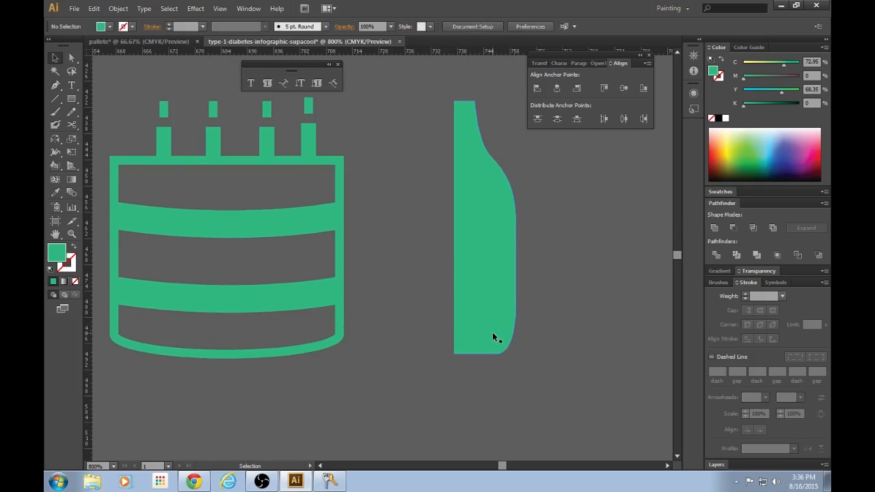
pyautogui.hotkey('ctrl', 'z')
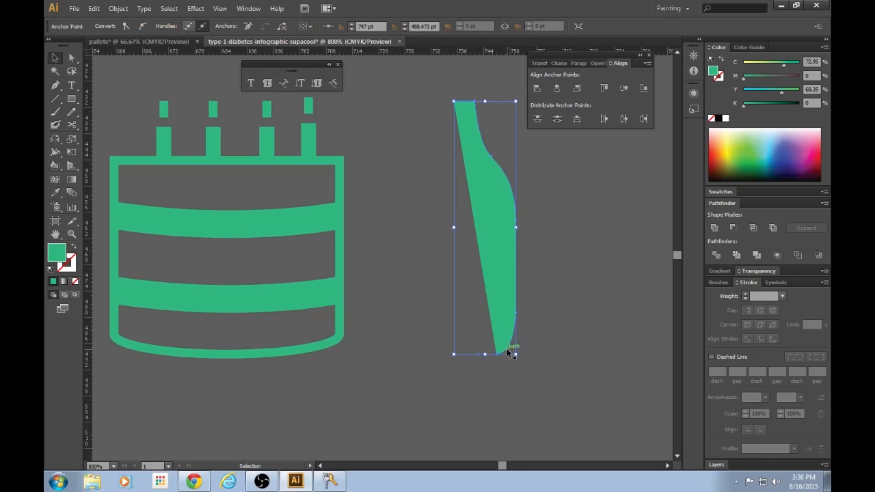
pyautogui.press('p')
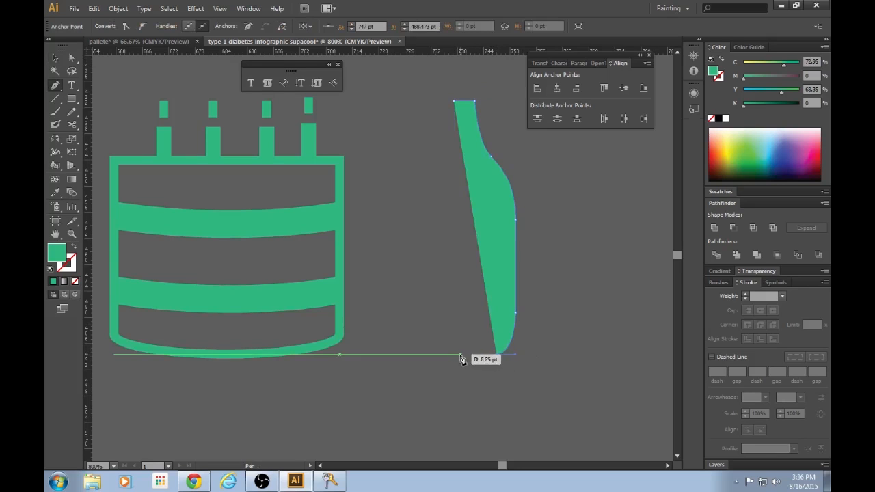
pyautogui.click(454, 354)
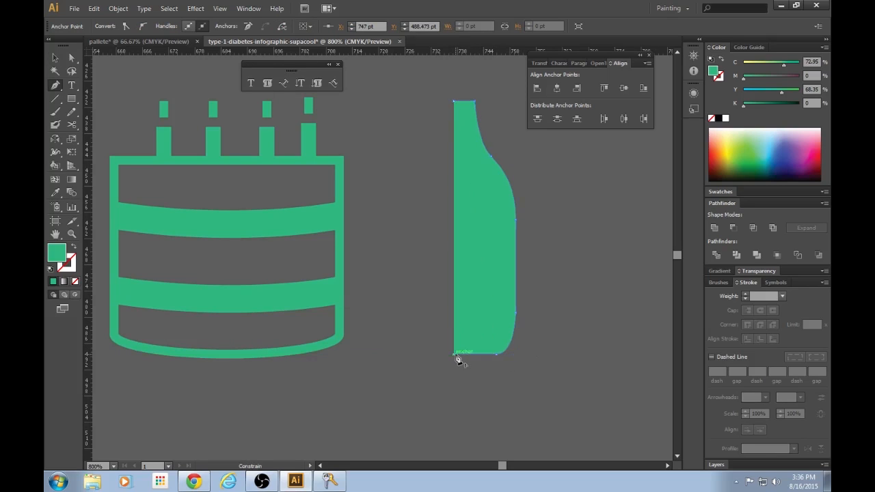
pyautogui.click(455, 102)
pyautogui.press('v')
pyautogui.click(540, 245)
# Reflect a copy of the half bottle to the left and nudge it right until both halves overlap with a narrower neck
pyautogui.click(509, 250)
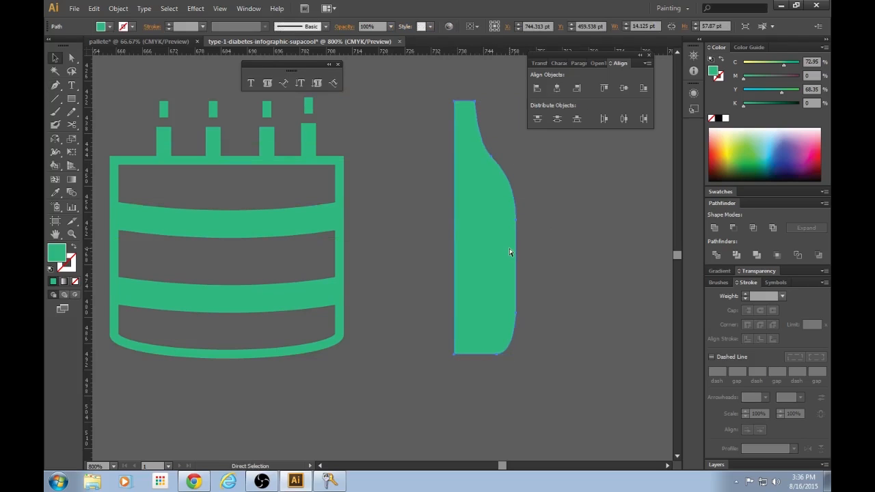
pyautogui.press('o')
pyautogui.moveTo(536, 137); pyautogui.dragTo(426, 199)
pyautogui.press('v')
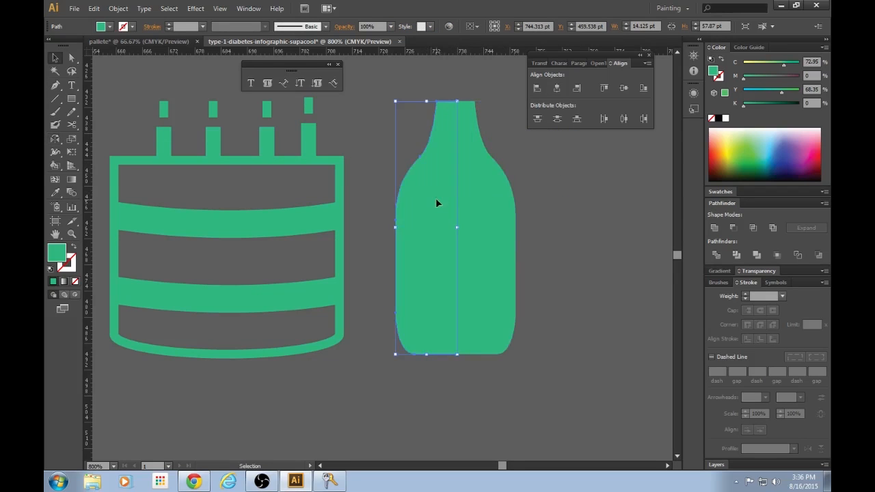
pyautogui.press('Right')
pyautogui.press('Right')
pyautogui.press('Right')
pyautogui.press('Left')
pyautogui.press('Right')
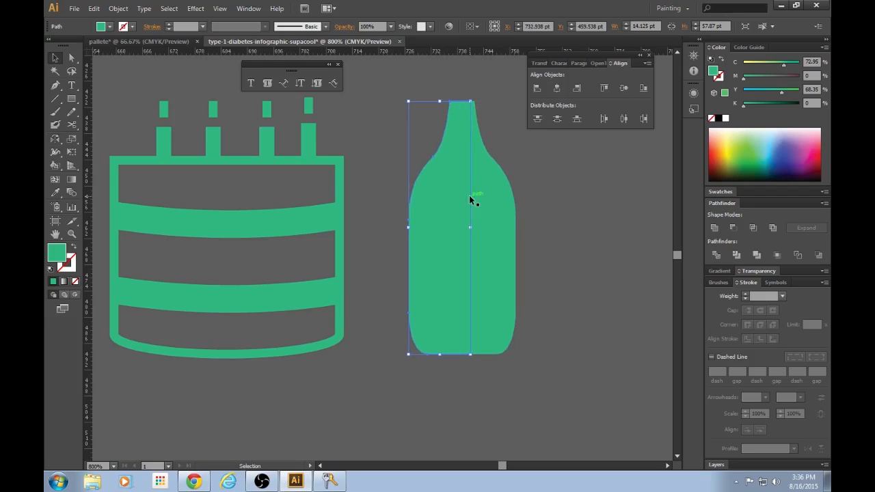
# Unite the two bottle halves into a single shape
pyautogui.keyDown('shift'); pyautogui.click(499, 227); pyautogui.keyUp('shift')
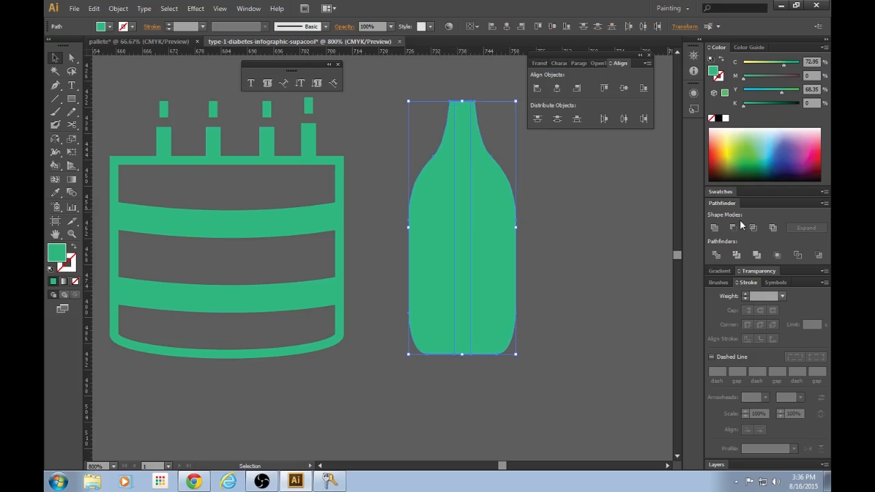
pyautogui.click(714, 226)
pyautogui.click(629, 227)
# Draw a horizontal line about 6.75 pt long just above the bottle's neck and give it a 2 pt green stroke
pyautogui.scroll(5, 641, 259)
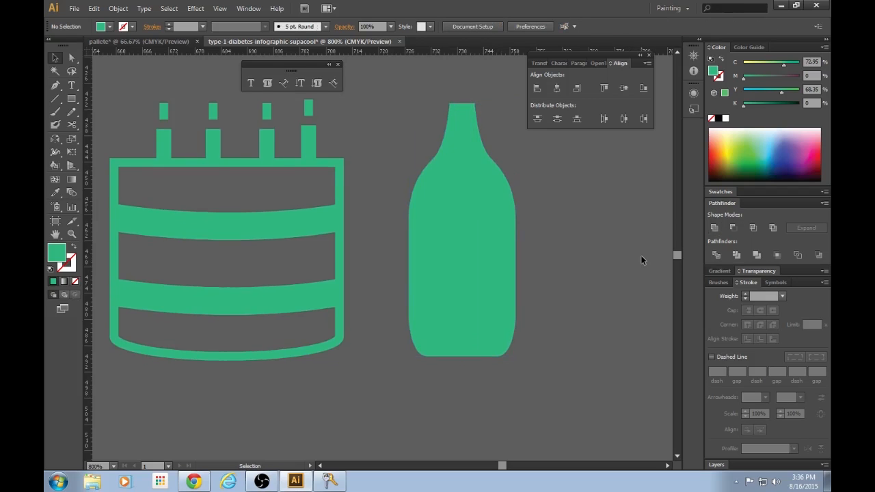
pyautogui.hotkey('ctrl', '+')
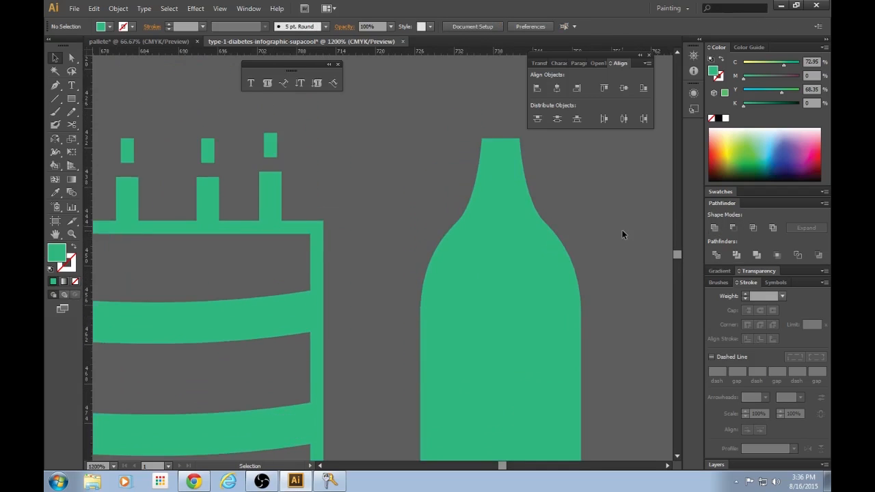
pyautogui.press('\\')
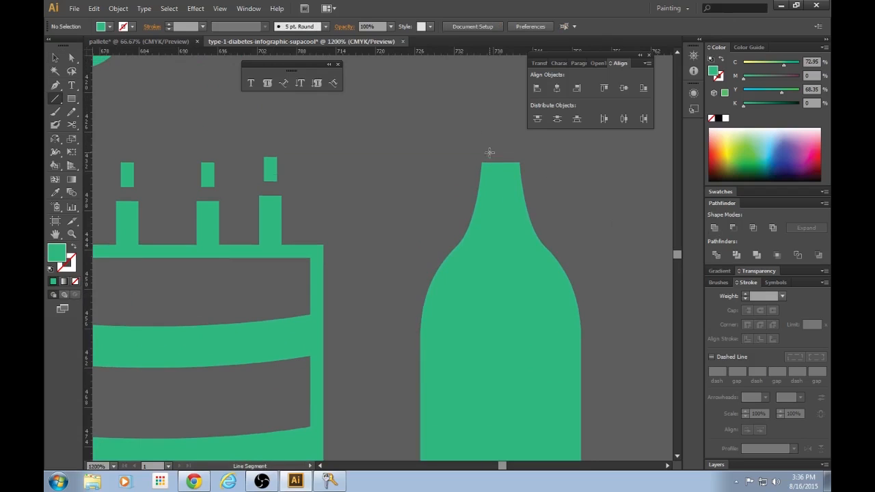
pyautogui.moveTo(478, 148); pyautogui.dragTo(523, 148)
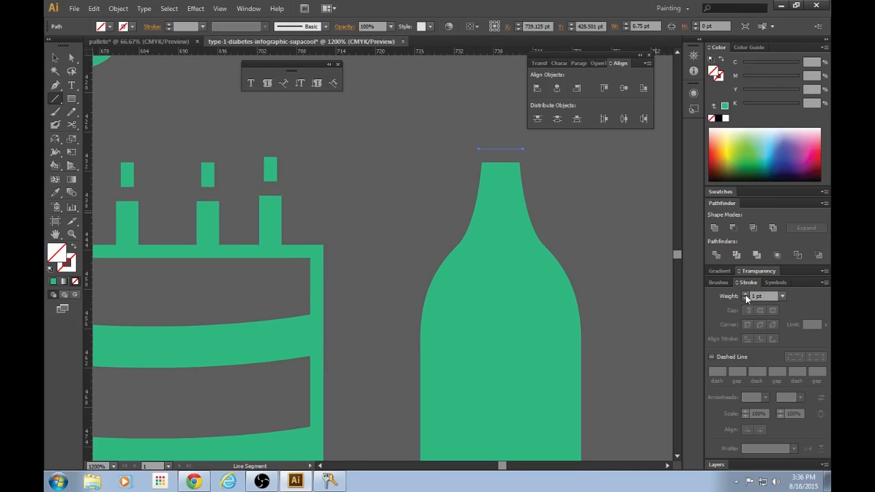
pyautogui.click(745, 294)
pyautogui.press('v')
pyautogui.click(607, 191)
# Give the bottle cap line round ends and shorten it to about 5.75 pt, keeping it centred over the neck
pyautogui.hotkey('ctrl', '-')
pyautogui.hotkey('ctrl', '-')
pyautogui.hotkey('ctrl', '-')
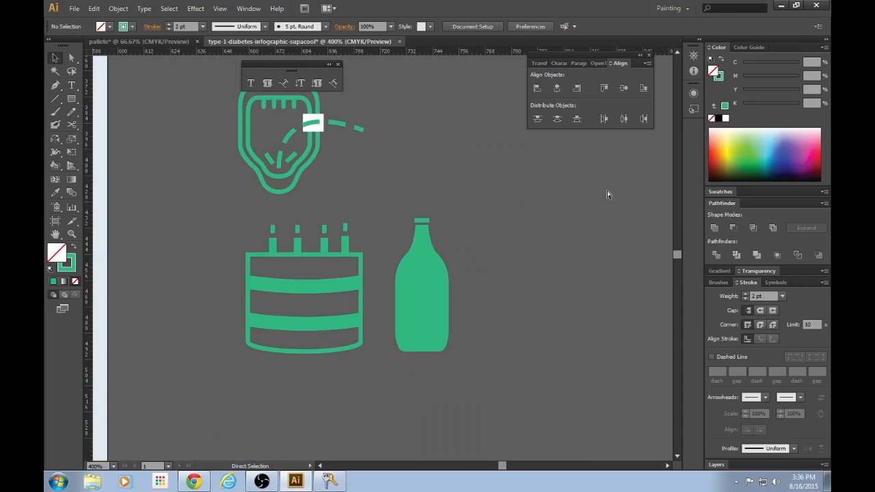
pyautogui.hotkey('ctrl', '+')
pyautogui.hotkey('ctrl', '+')
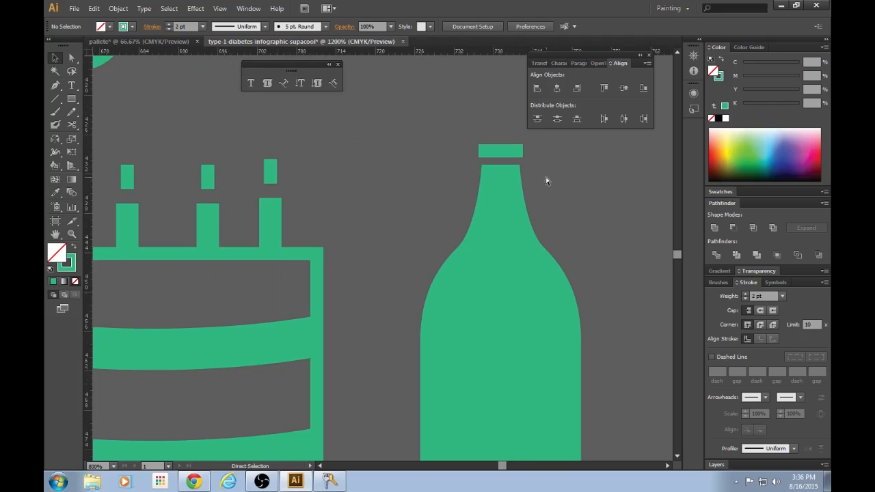
pyautogui.click(515, 154)
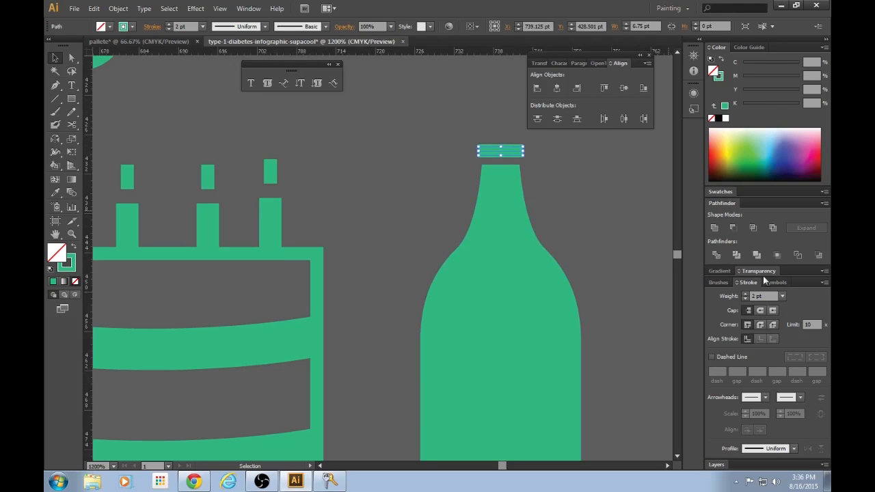
pyautogui.click(760, 310)
pyautogui.click(620, 270)
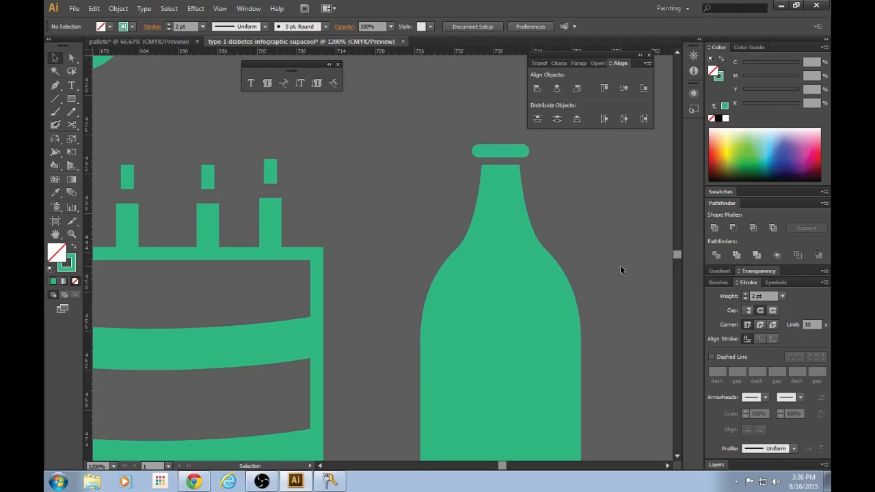
pyautogui.click(500, 153)
pyautogui.moveTo(522, 150); pyautogui.dragTo(520, 151)
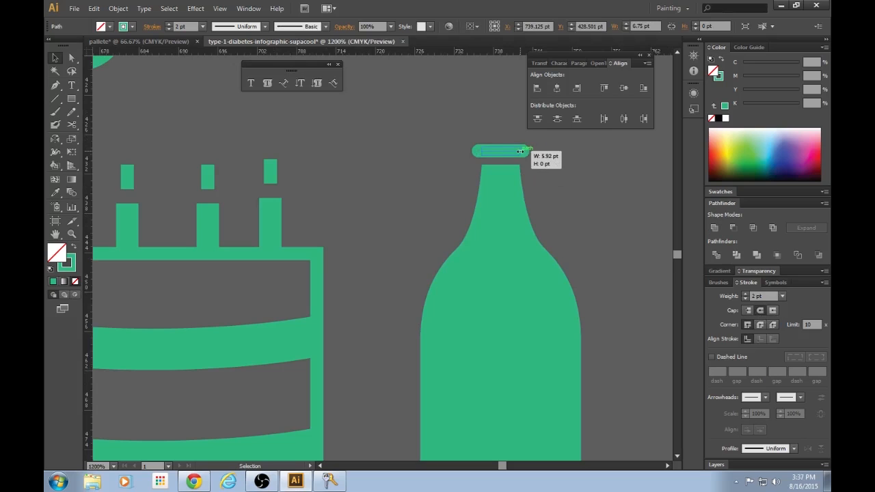
pyautogui.click(593, 220)
# Turn the filled bottle into an unfilled outline with a 2 pt green stroke
pyautogui.hotkey('ctrl', '-')
pyautogui.hotkey('ctrl', '-')
pyautogui.hotkey('ctrl', '-')
pyautogui.hotkey('ctrl', '-')
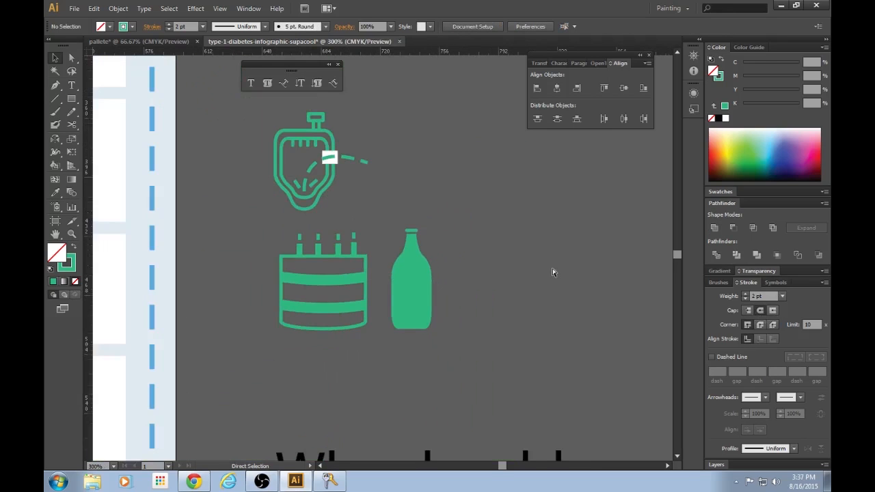
pyautogui.hotkey('ctrl', '+')
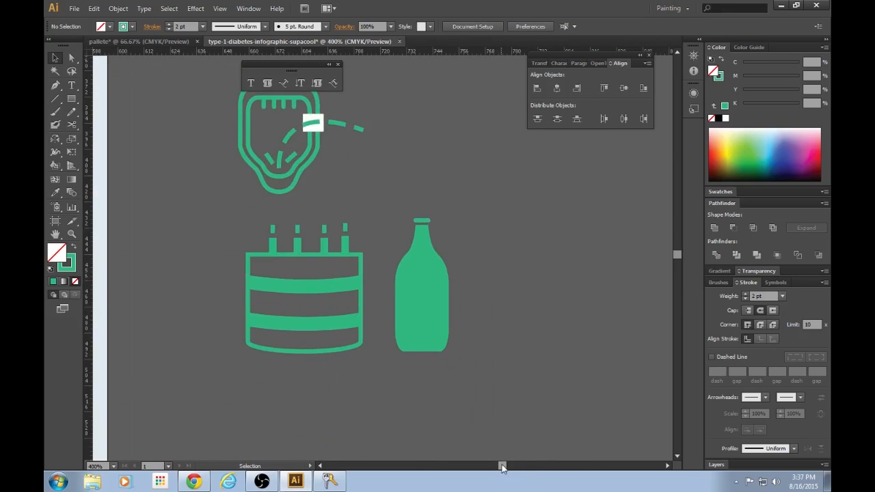
pyautogui.moveTo(502, 466); pyautogui.dragTo(501, 468)
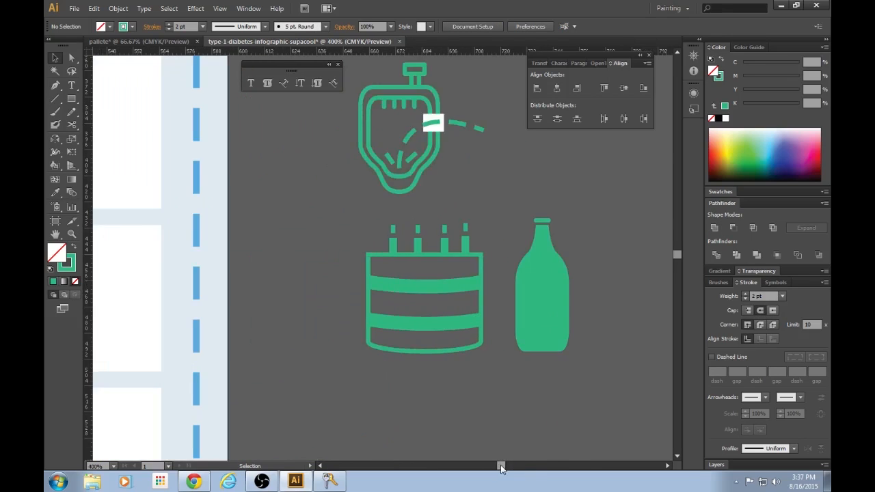
pyautogui.click(552, 300)
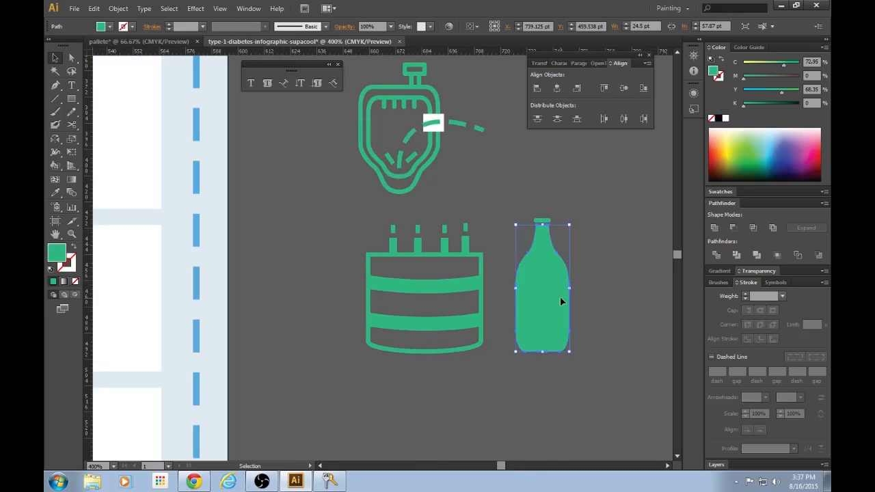
pyautogui.hotkey('shift', 'x')
pyautogui.hotkey('ctrl', 'h')
pyautogui.click(643, 312)
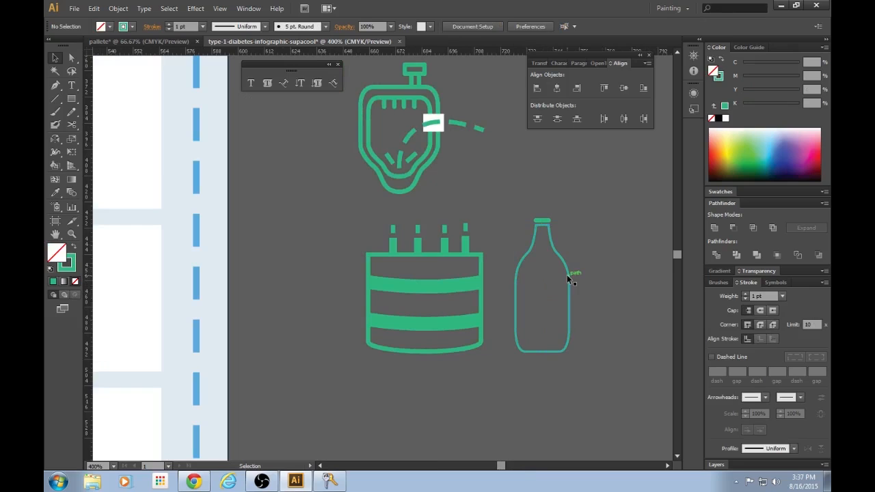
pyautogui.click(568, 276)
pyautogui.click(746, 295)
pyautogui.click(650, 310)
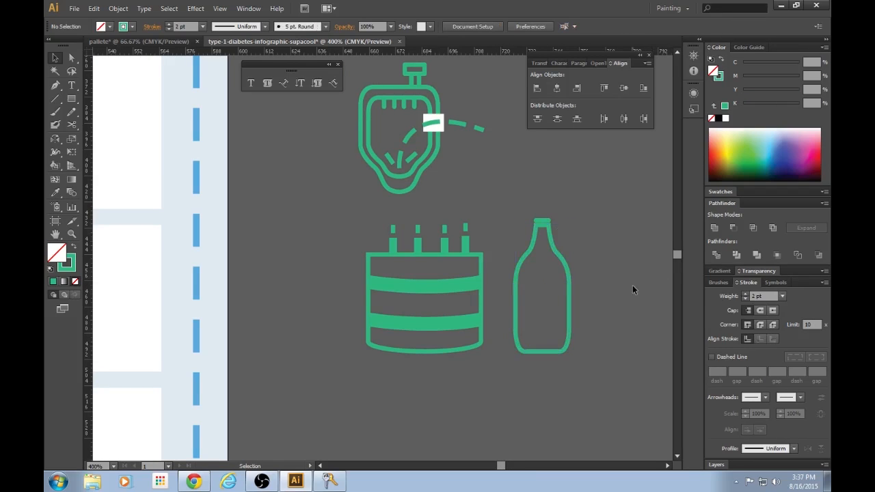
# Nudge the cap line up 1 pt so it sits clear of the bottle's outline
pyautogui.click(545, 220)
pyautogui.press('Up')
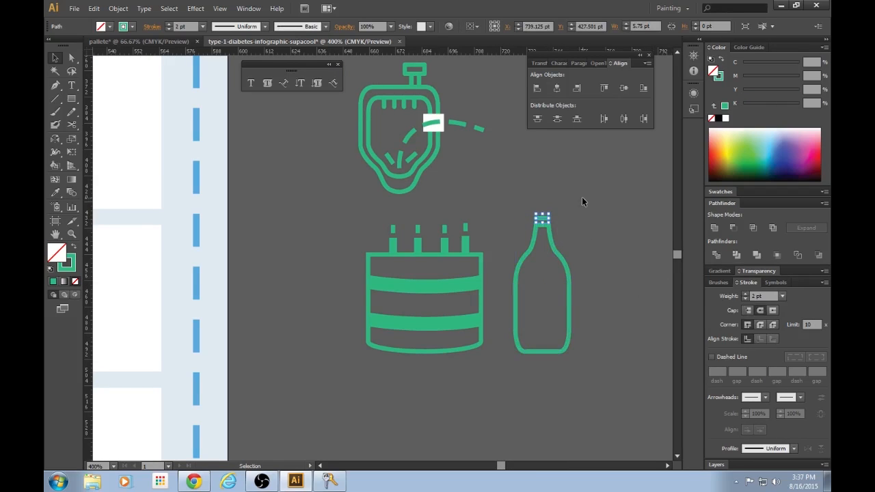
pyautogui.click(654, 307)
# Nudge the whole bottle slightly upwards and move it to the cake's left side, close beside it
pyautogui.hotkey('ctrl', '-')
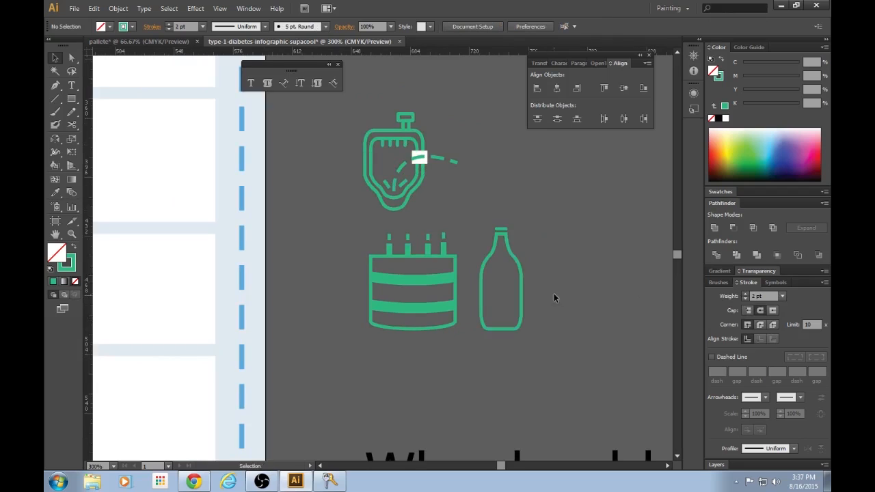
pyautogui.press('Left')
pyautogui.press('Left')
pyautogui.press('Left')
pyautogui.press('Left')
pyautogui.press('Left')
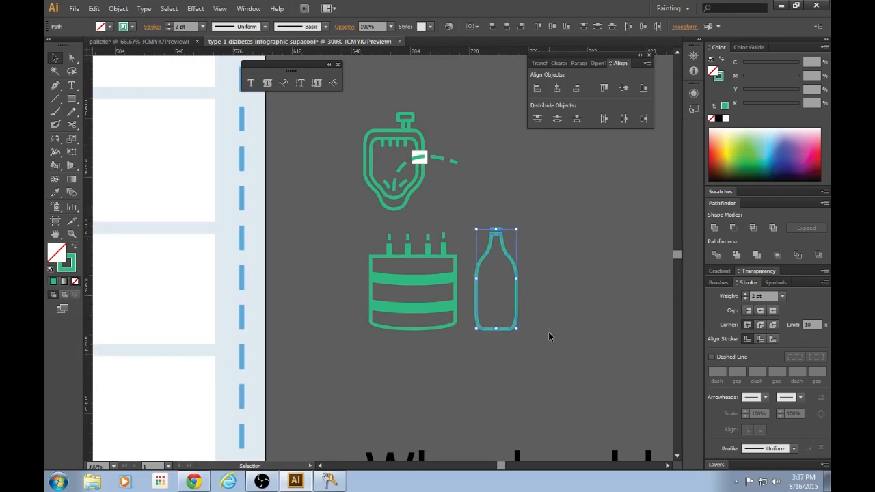
pyautogui.press('Up')
pyautogui.press('Up')
pyautogui.press('Left')
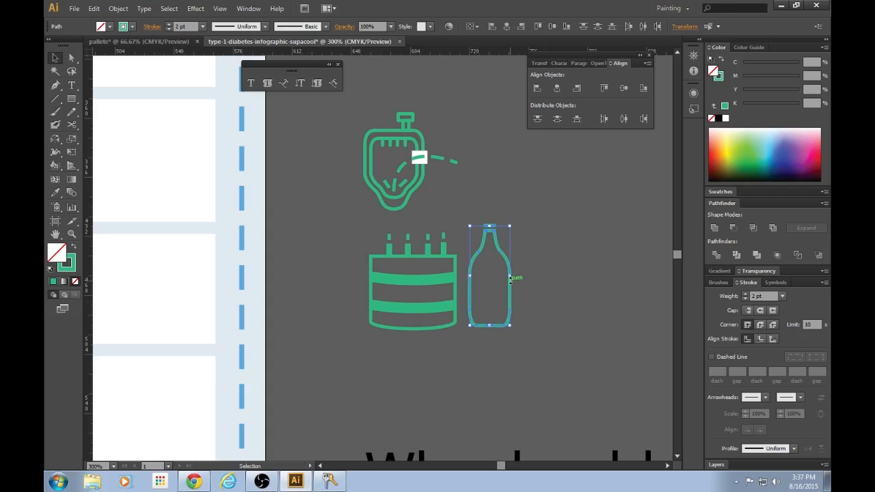
pyautogui.moveTo(512, 286); pyautogui.dragTo(361, 280)
pyautogui.hotkey('ctrl', 'shift', 'a')
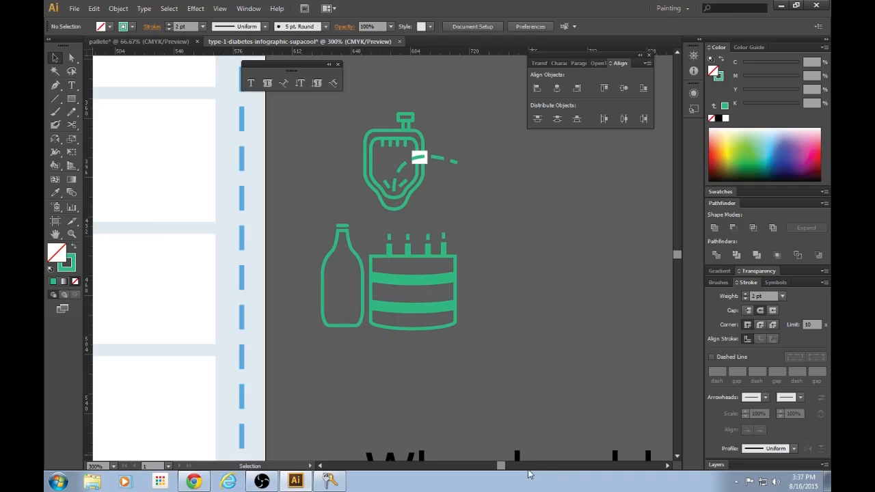
# Move the bottle and cake together into the icon cell of the "Excessive thirst and hunger" row in the symptoms table
pyautogui.hotkey('ctrl', '-')
pyautogui.hotkey('ctrl', '-')
pyautogui.moveTo(347, 248); pyautogui.dragTo(348, 246)
pyautogui.moveTo(389, 273); pyautogui.dragTo(176, 349)
pyautogui.click(410, 313)
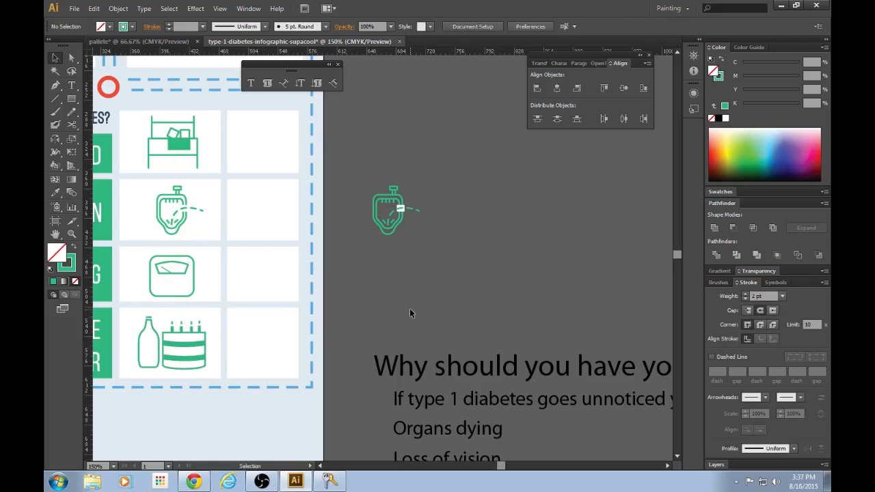
pyautogui.moveTo(499, 465); pyautogui.dragTo(495, 465)
pyautogui.scroll(-4, 490, 393)
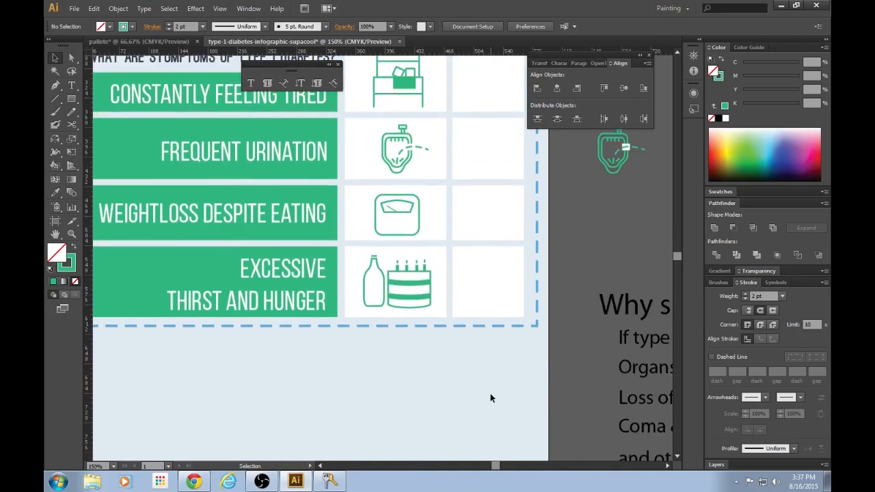
# Scale the bottle and its cap down slightly, then narrow them from both sides to leave more space beside the cake
pyautogui.hotkey('ctrl', '=')
pyautogui.hotkey('ctrl', '=')
pyautogui.hotkey('ctrl', '=')
pyautogui.scroll(1, 416, 306)
pyautogui.scroll(2, 416, 307)
pyautogui.hotkey('ctrl', '=')
pyautogui.click(387, 234)
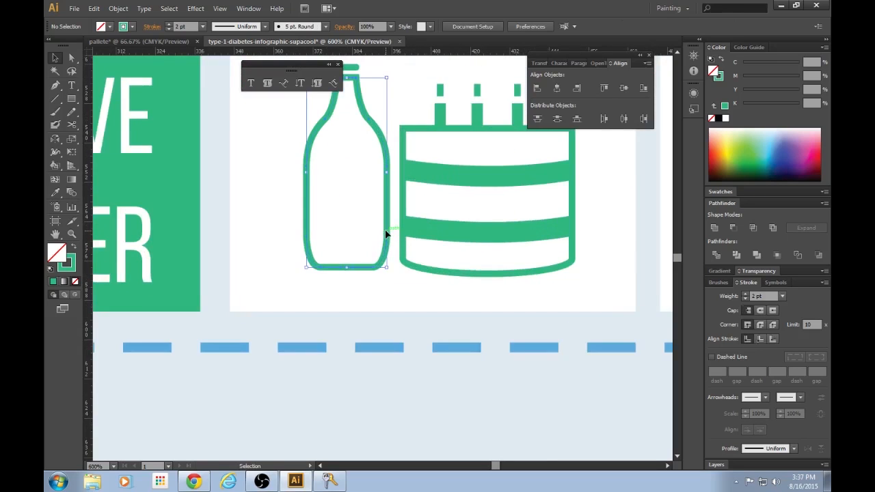
pyautogui.scroll(4, 387, 234)
pyautogui.keyDown('shift'); pyautogui.click(350, 108); pyautogui.keyUp('shift')
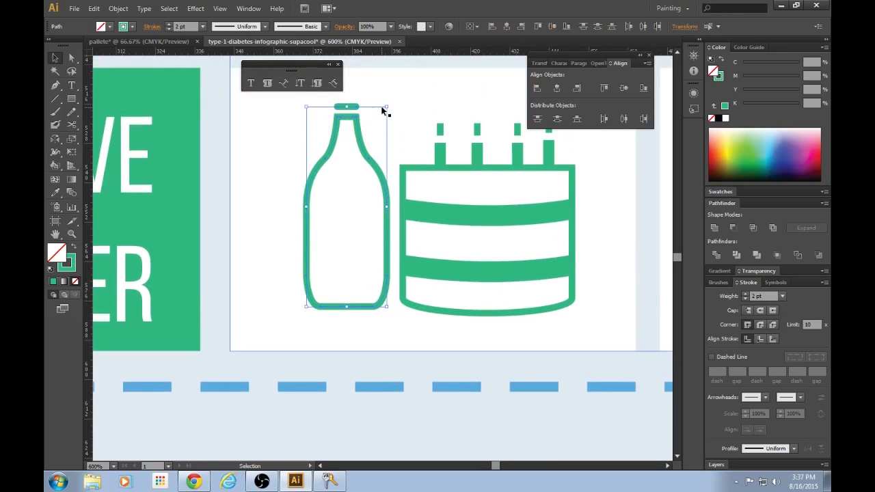
pyautogui.moveTo(387, 106); pyautogui.dragTo(384, 109)
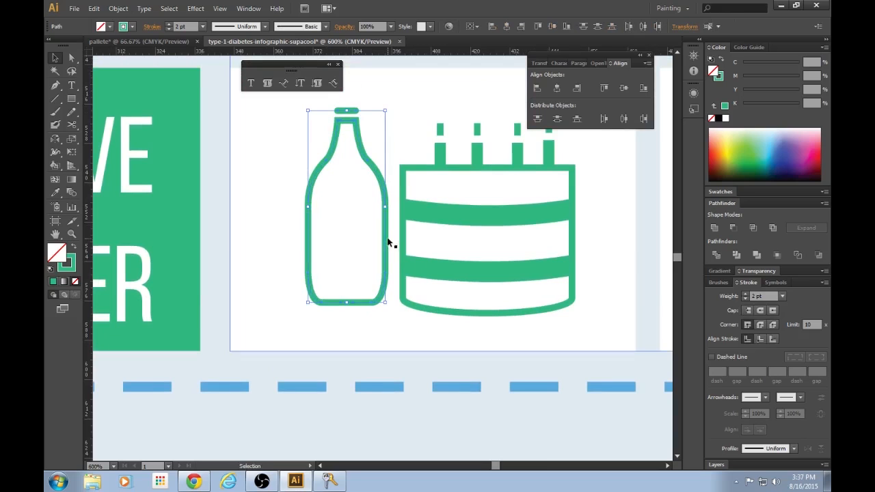
pyautogui.moveTo(386, 208); pyautogui.dragTo(375, 209)
pyautogui.scroll(1, 394, 207)
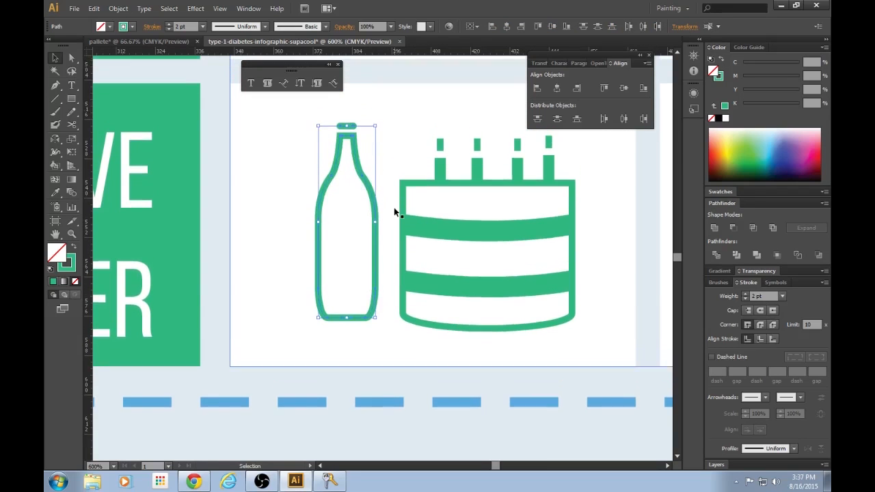
# Group the bottle with the cake and nudge the group slightly within the icon cell of the "Excessive thirst and hunger" row
pyautogui.click(525, 173)
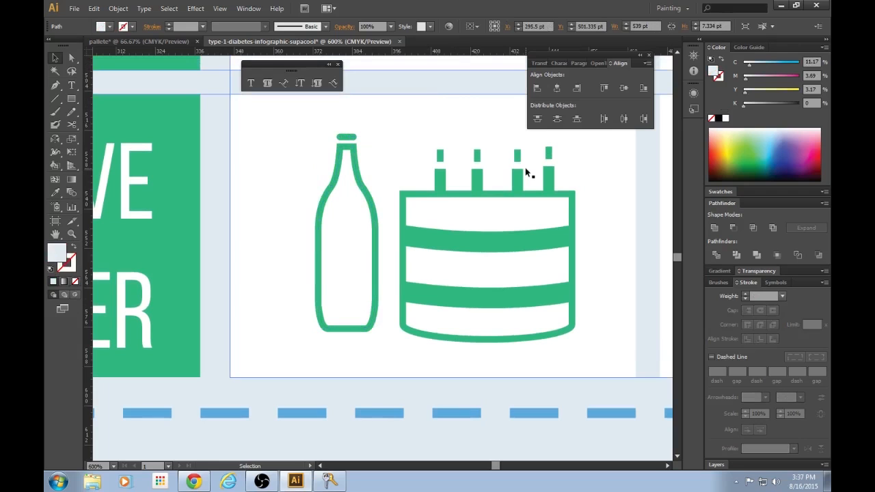
pyautogui.click(517, 244)
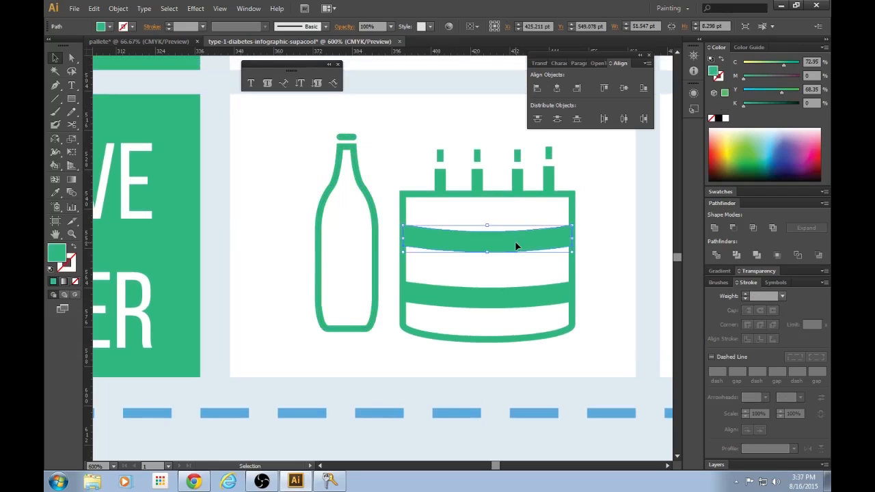
pyautogui.hotkey('ctrl', '-')
pyautogui.hotkey('ctrl', '-')
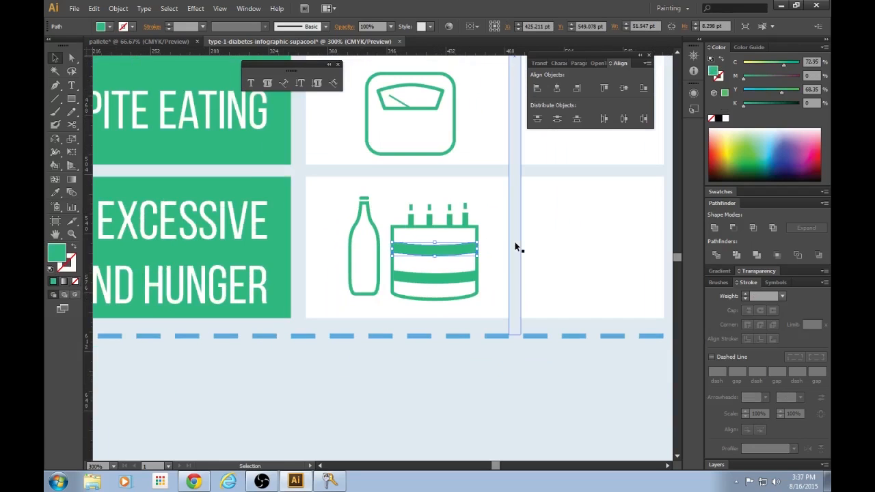
pyautogui.hotkey('ctrl', '-')
pyautogui.click(451, 357)
pyautogui.moveTo(452, 364); pyautogui.dragTo(351, 210)
pyautogui.keyDown('shift'); pyautogui.click(461, 225); pyautogui.keyUp('shift')
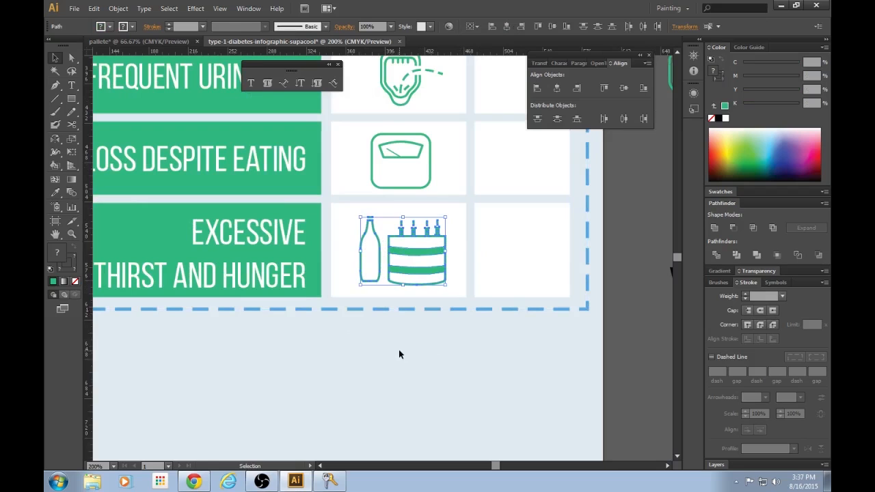
pyautogui.click(431, 280)
pyautogui.click(475, 371)
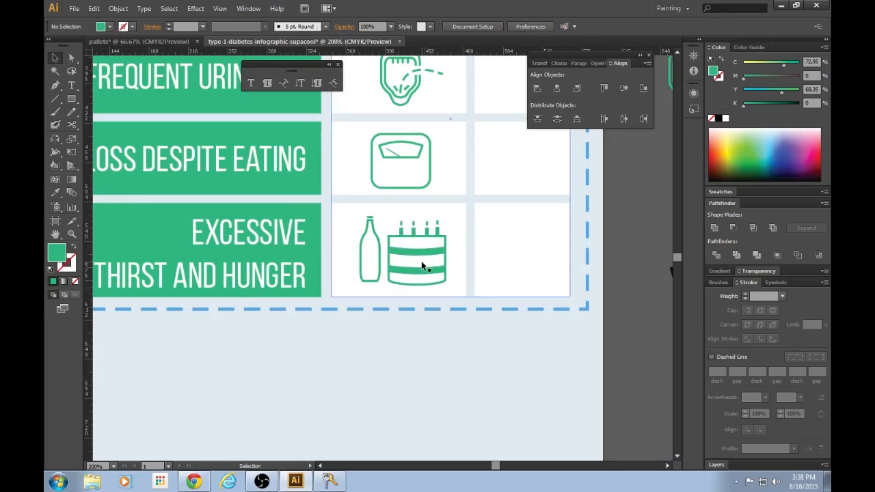
pyautogui.moveTo(417, 255)
pyautogui.mouseDown()
pyautogui.moveTo(424, 261)
pyautogui.moveTo(419, 255)
pyautogui.mouseUp()
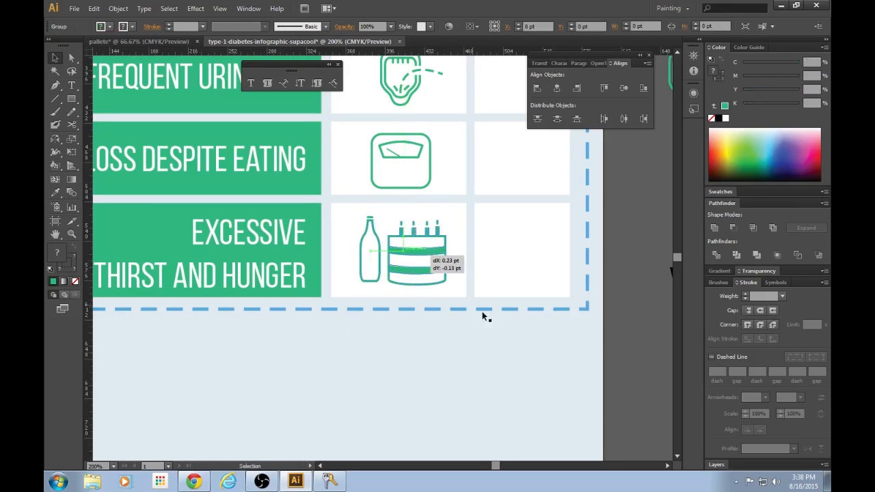
pyautogui.click(622, 320)
# Add the number 1 at 56.57 pt in the first row's empty last cell and copy it into the three rows below
pyautogui.hotkey('ctrl', '-')
pyautogui.hotkey('ctrl', '-')
pyautogui.scroll(3, 488, 307)
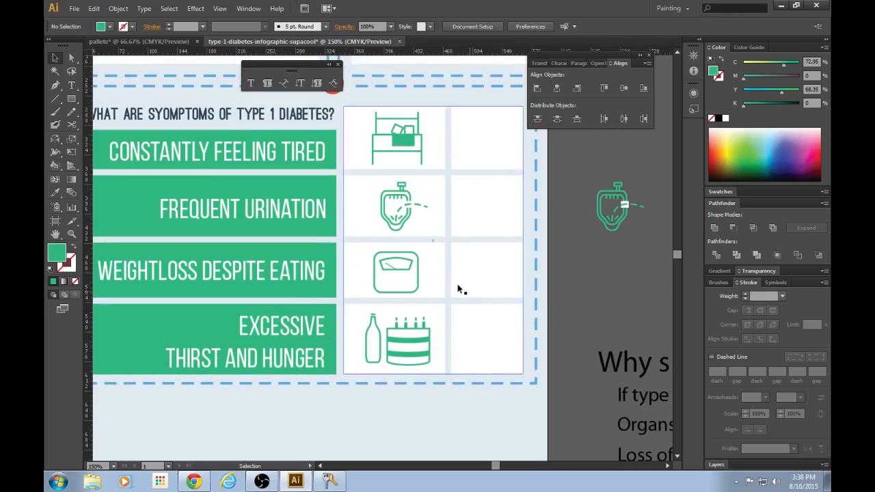
pyautogui.press('t')
pyautogui.click(478, 137)
pyautogui.write('1')
pyautogui.press('Escape')
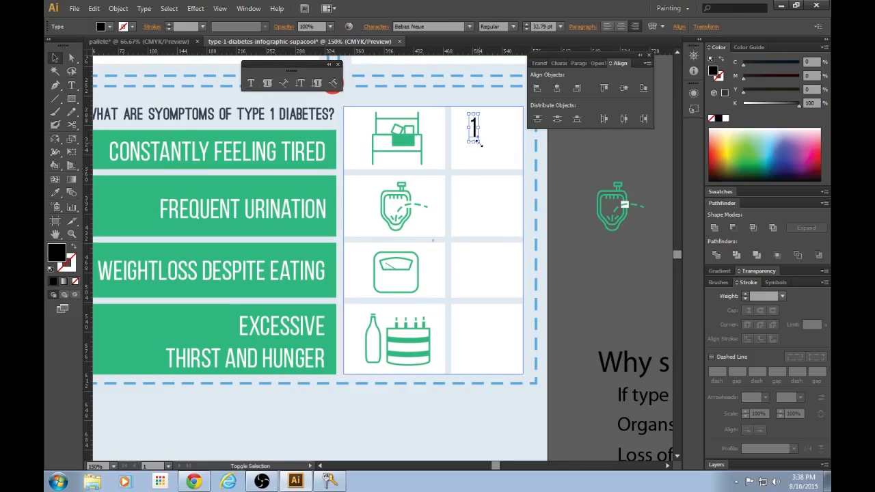
pyautogui.moveTo(479, 114); pyautogui.dragTo(489, 334)
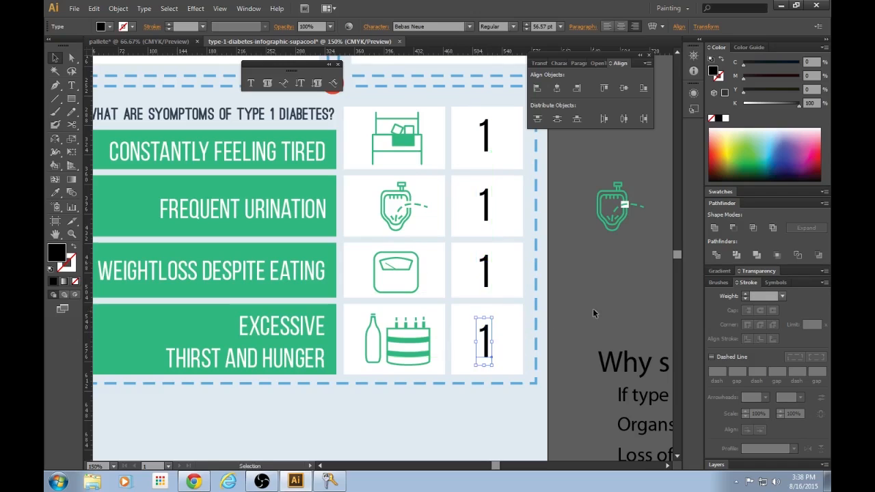
# Nudge the divider between the "Weightloss despite eating" and "Excessive thirst and hunger" rows down 3 pt
pyautogui.click(398, 300)
pyautogui.press('Down')
pyautogui.press('Down')
pyautogui.press('Down')
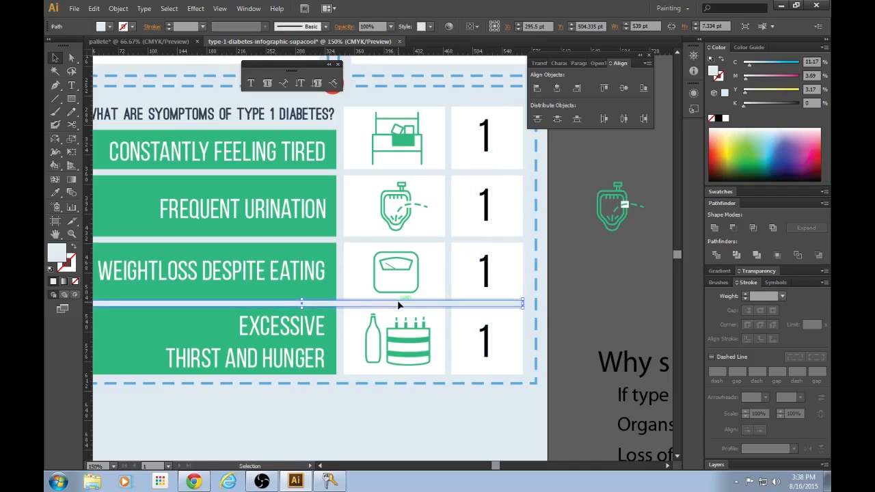
pyautogui.click(617, 282)
# Change the number in the "Frequent urination" row to 2
pyautogui.click(489, 136)
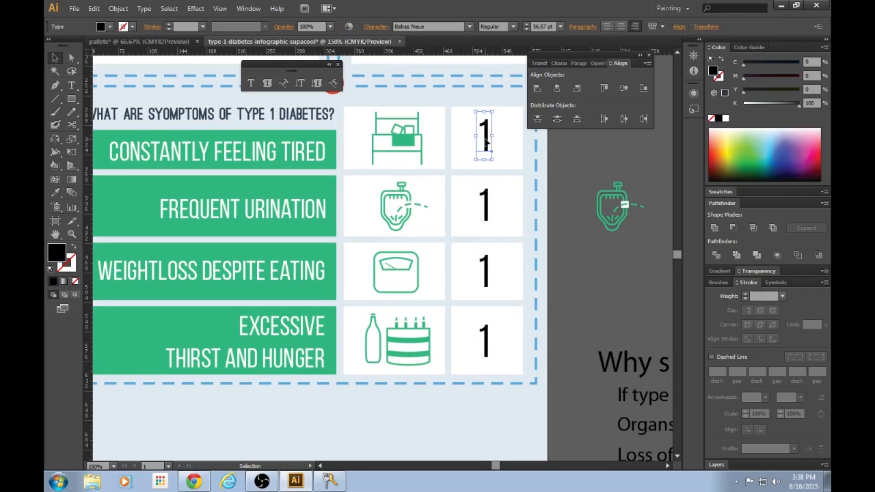
pyautogui.click(487, 205)
pyautogui.doubleClick(487, 205)
pyautogui.press('BackSpace')
pyautogui.write('2')
pyautogui.click(474, 241)
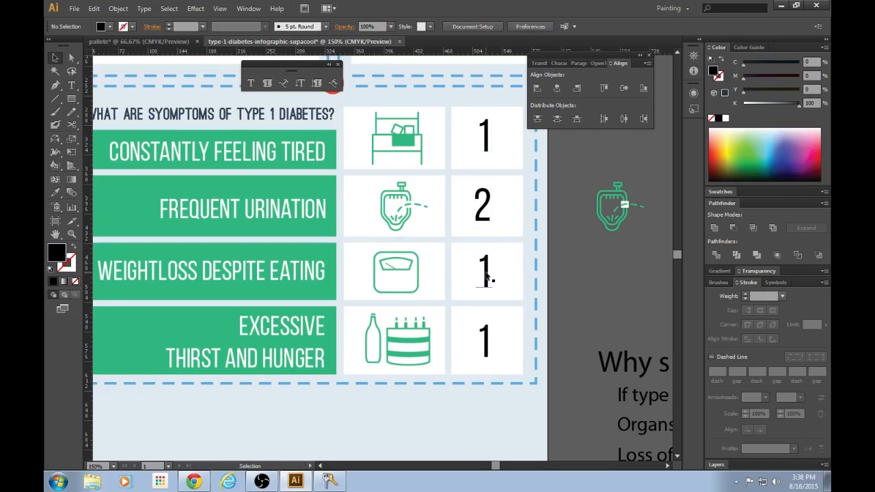
# Open the number in the "Weightloss despite eating" row for editing
pyautogui.click(487, 272)
pyautogui.doubleClick(486, 267)
pyautogui.click(490, 264)
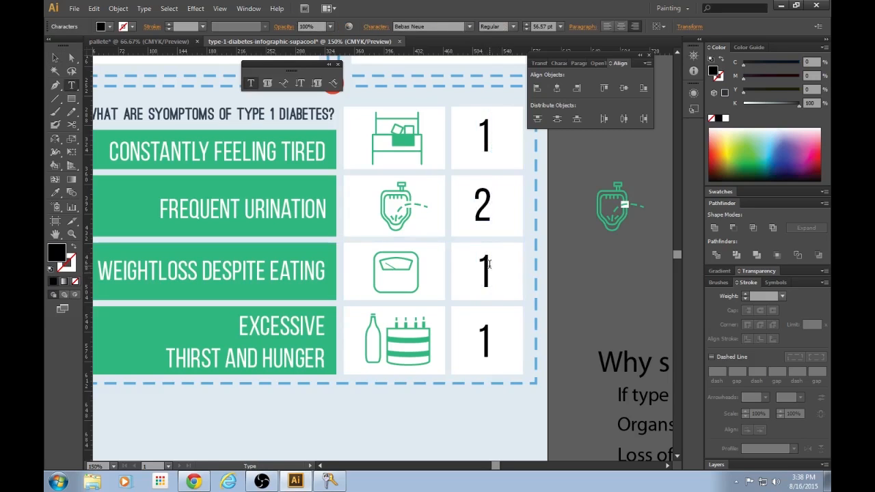
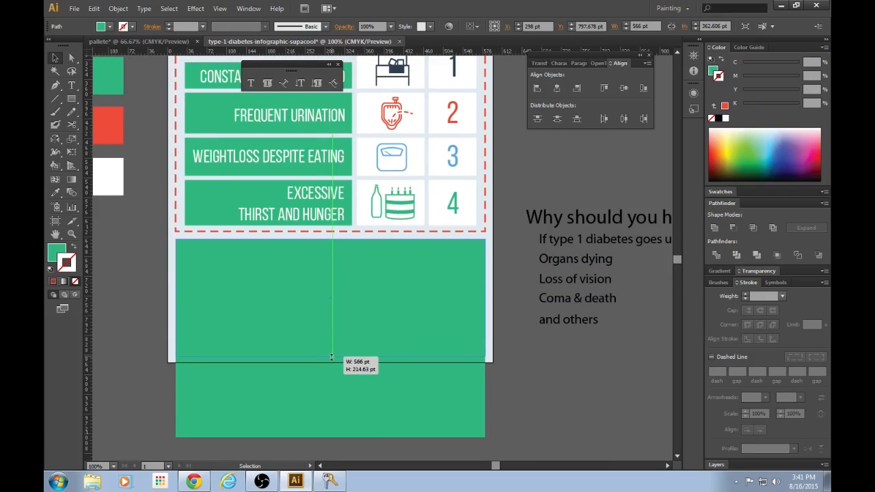
# Shorten the green rectangle below the table to about 214.6 pt high and turn it into an unfilled 3 pt dashed green outline
pyautogui.moveTo(331, 357); pyautogui.dragTo(331, 358)
pyautogui.scroll(2, 541, 395)
pyautogui.hotkey('shift', 'x')
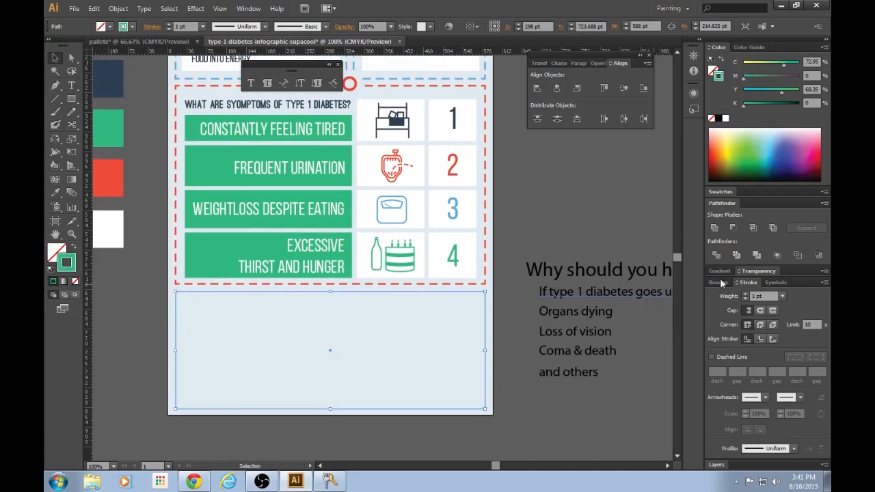
pyautogui.click(746, 293)
pyautogui.click(746, 293)
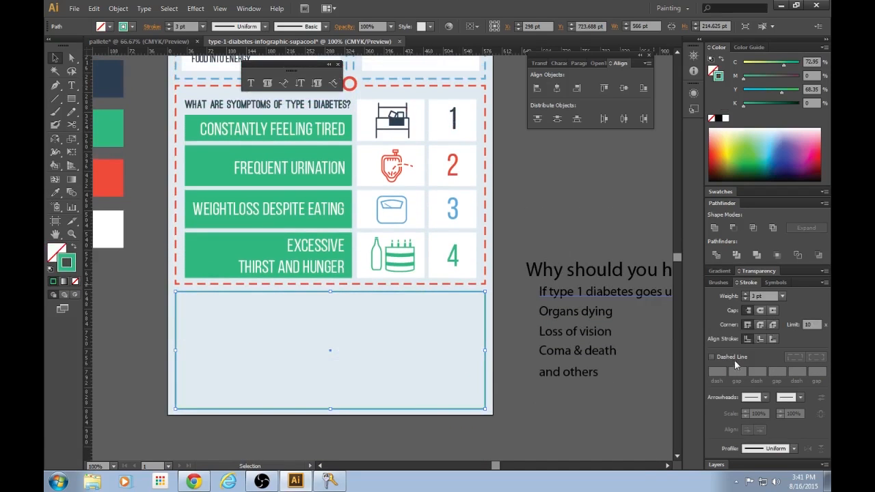
pyautogui.click(712, 356)
pyautogui.click(606, 235)
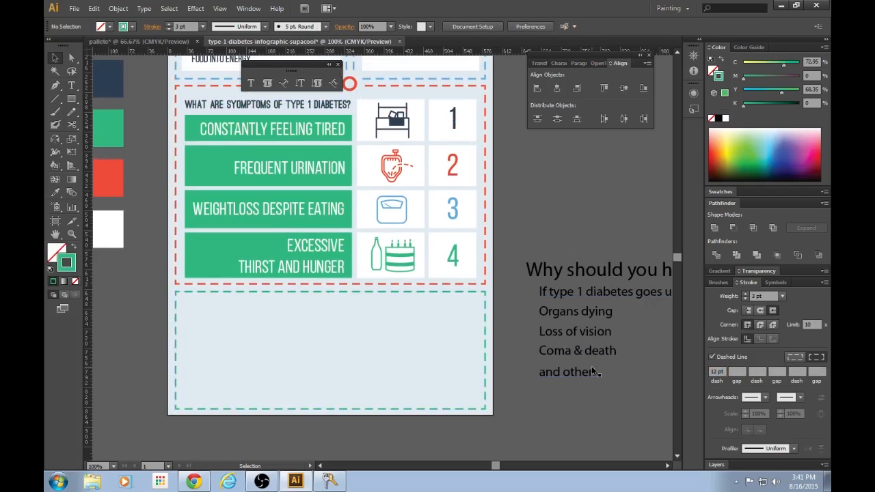
pyautogui.scroll(5, 592, 366)
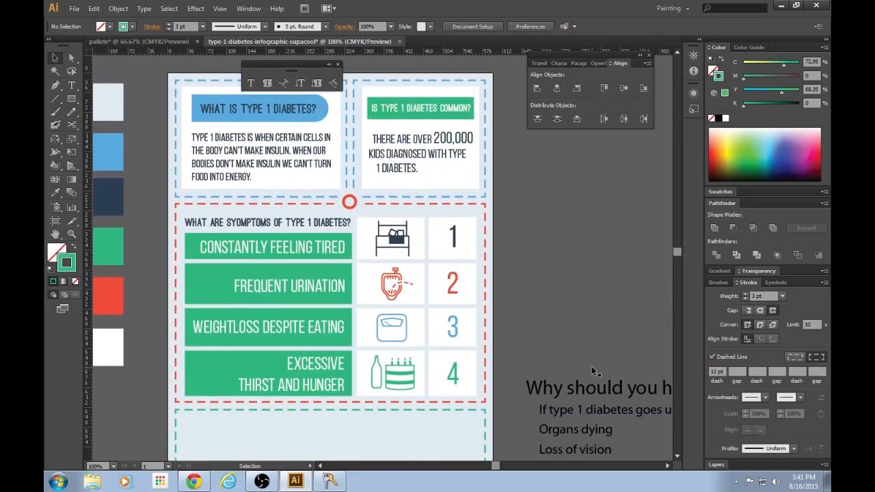
pyautogui.scroll(-5, 542, 349)
pyautogui.click(485, 262)
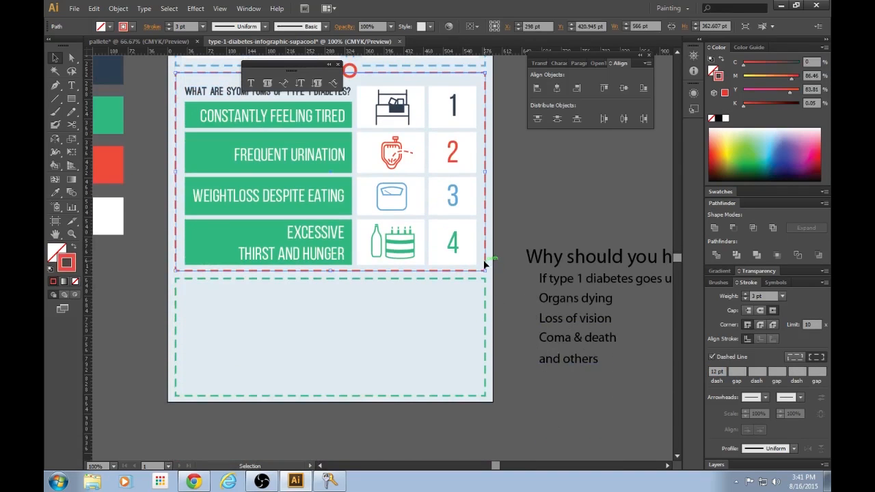
pyautogui.click(485, 288)
pyautogui.click(518, 315)
# Move the "Why should you have your child tested?" heading into the dashed green frame and scale it down to 26.8 pt
pyautogui.scroll(-1, 506, 363)
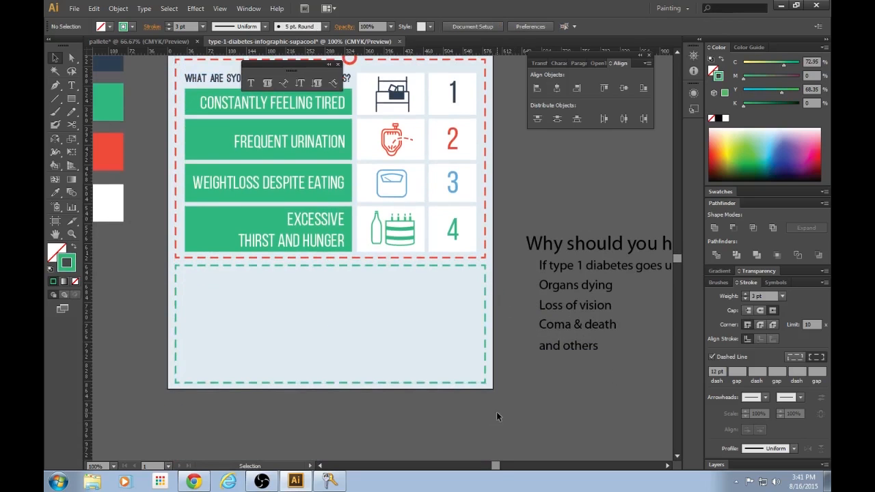
pyautogui.moveTo(499, 466); pyautogui.dragTo(500, 465)
pyautogui.moveTo(620, 252); pyautogui.dragTo(290, 293)
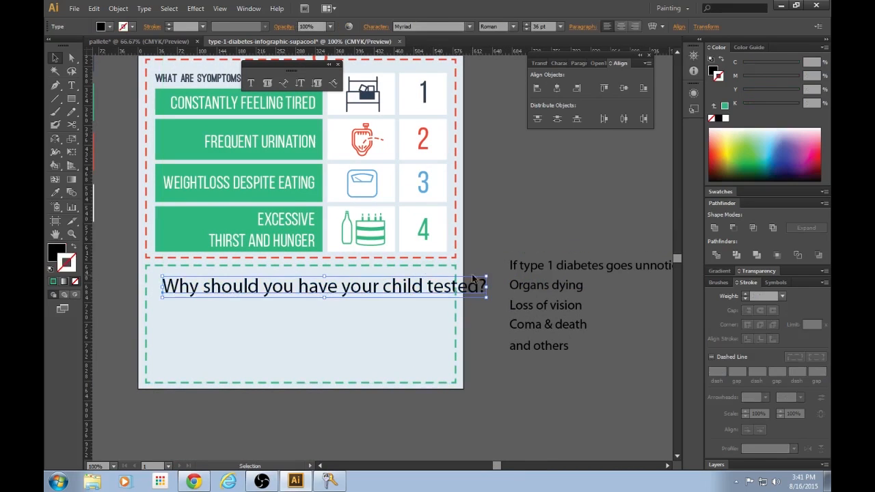
pyautogui.moveTo(486, 280); pyautogui.dragTo(414, 285)
pyautogui.click(490, 256)
# Match the "Why should you have your child tested?" heading to the symptoms heading's font and dark blue colour with the Eyedropper
pyautogui.click(412, 284)
pyautogui.scroll(5, 445, 307)
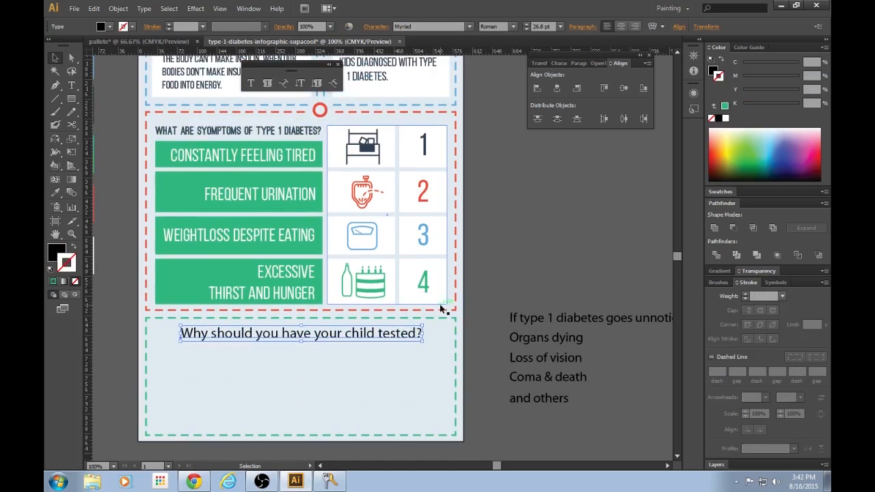
pyautogui.scroll(1, 445, 309)
pyautogui.scroll(-6, 445, 309)
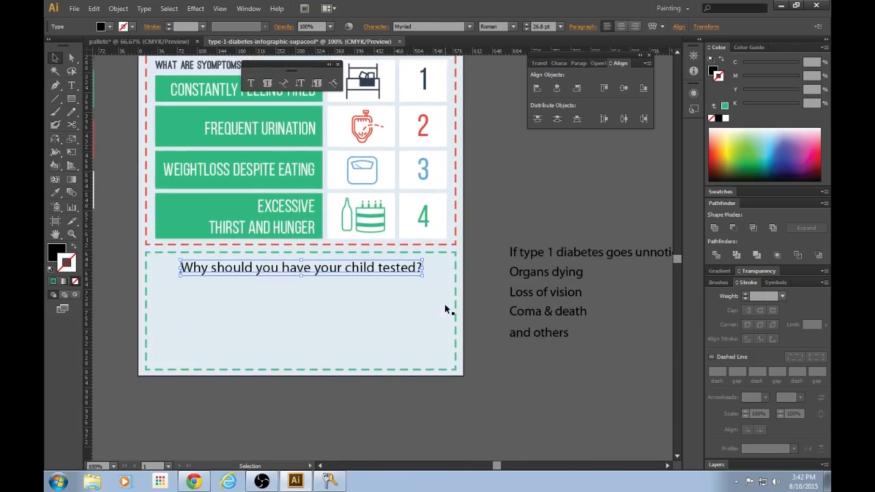
pyautogui.scroll(2, 445, 309)
pyautogui.press('i')
pyautogui.click(297, 131)
pyautogui.press('v')
pyautogui.scroll(-2, 331, 300)
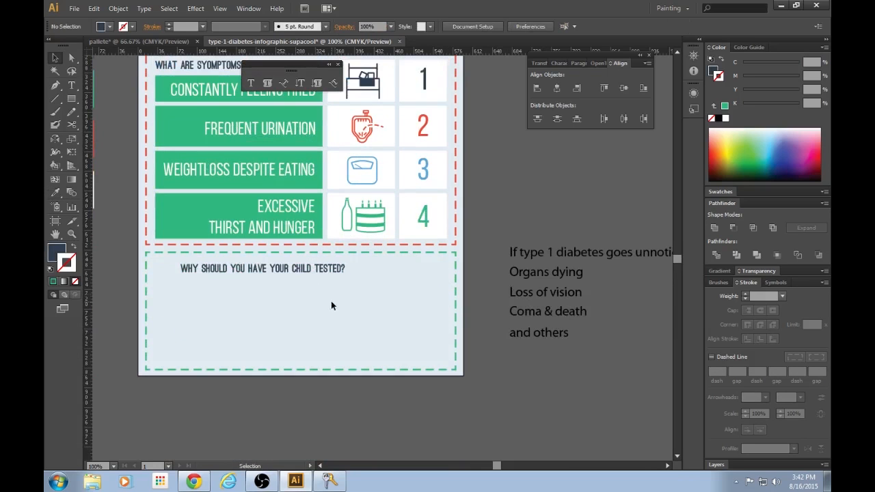
# Enlarge the "Why should you have your child tested?" heading to 31.31 pt and nudge it slightly upwards in the frame
pyautogui.moveTo(346, 262); pyautogui.dragTo(423, 274)
pyautogui.click(492, 229)
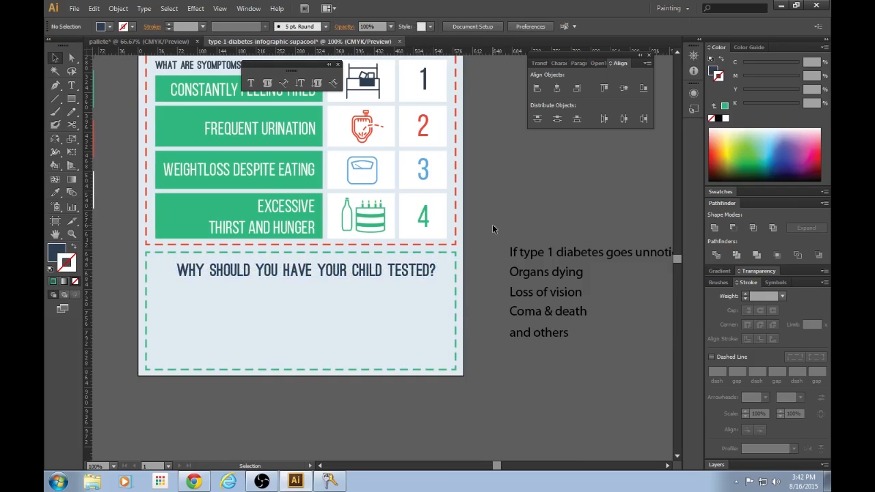
pyautogui.scroll(-1, 493, 229)
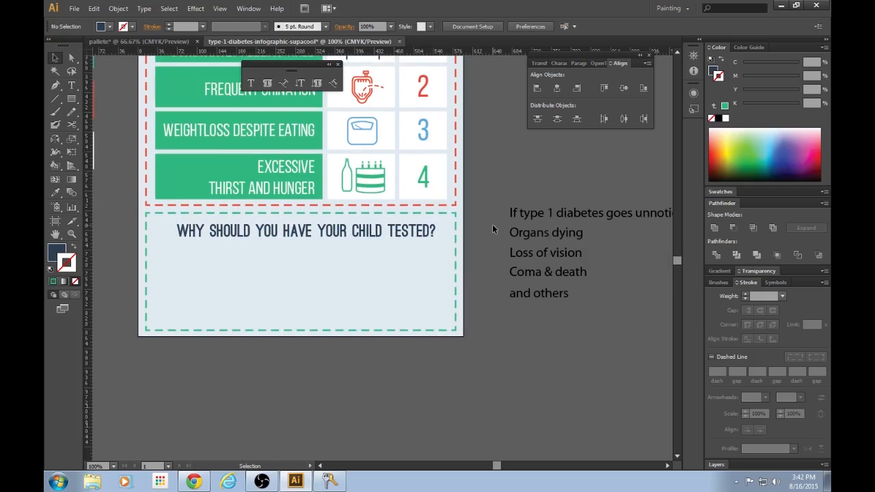
pyautogui.hotkey('ctrl', '+')
pyautogui.hotkey('ctrl', '-')
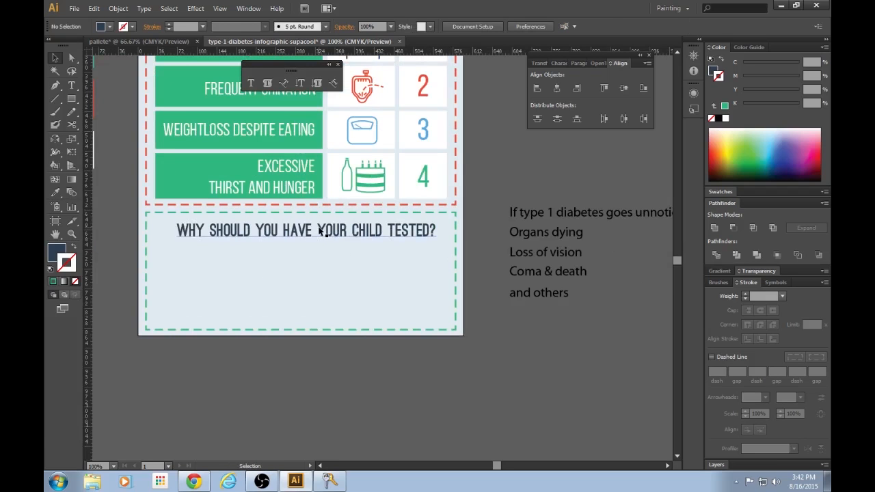
pyautogui.click(320, 231)
pyautogui.press('Up')
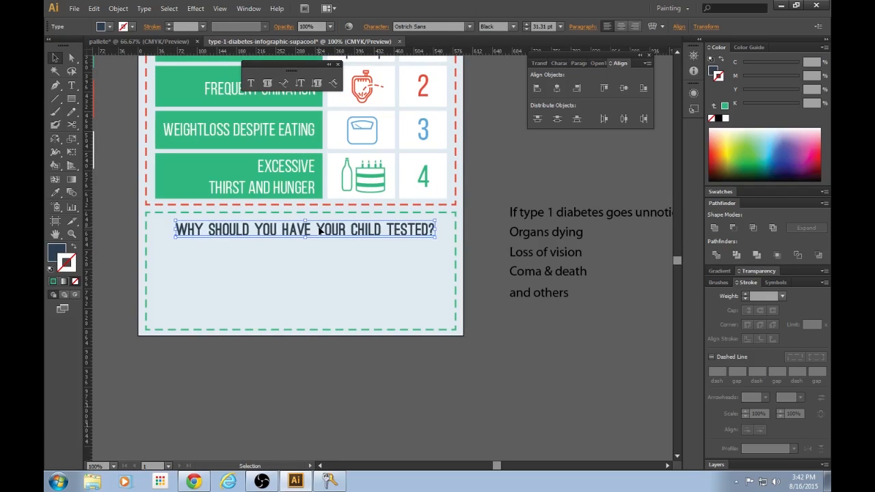
pyautogui.click(477, 177)
# Draw a 533 by 181 pt rectangle inside the dashed green frame and fill it with the white of the table cells
pyautogui.scroll(-1, 480, 175)
pyautogui.press('m')
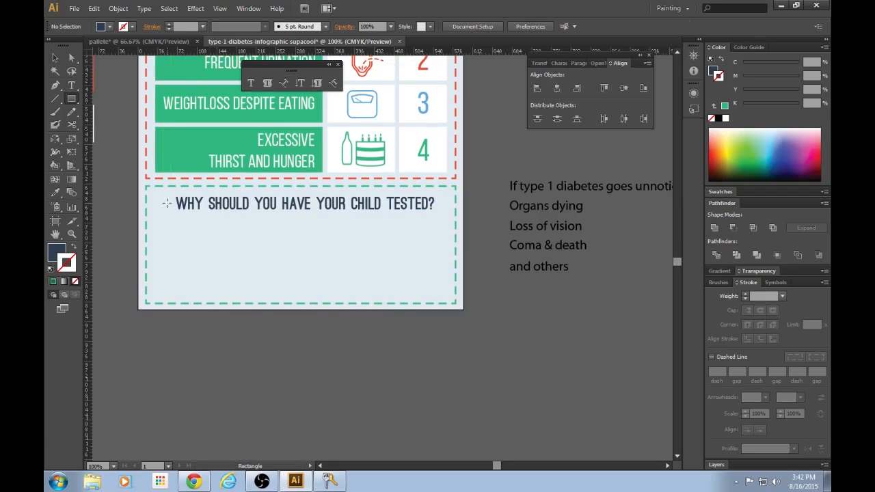
pyautogui.moveTo(156, 193); pyautogui.dragTo(447, 294)
pyautogui.press('v')
pyautogui.press('i')
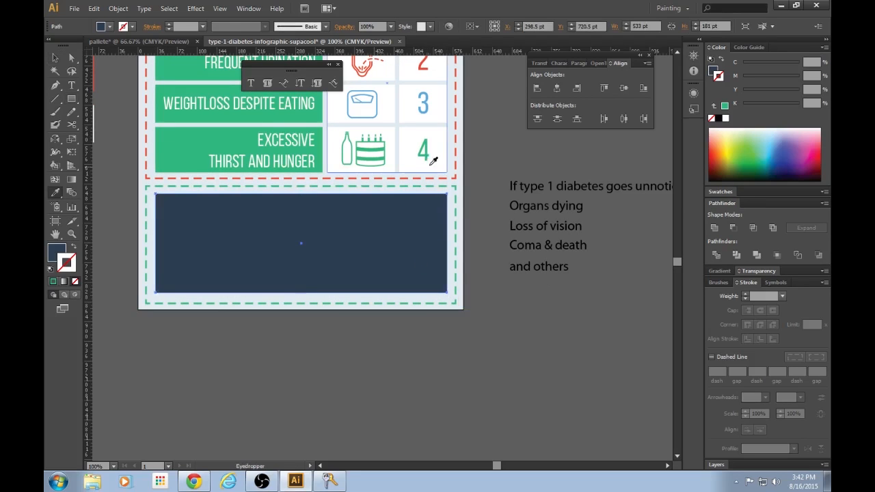
pyautogui.click(441, 164)
pyautogui.press('v')
pyautogui.click(495, 170)
pyautogui.click(418, 235)
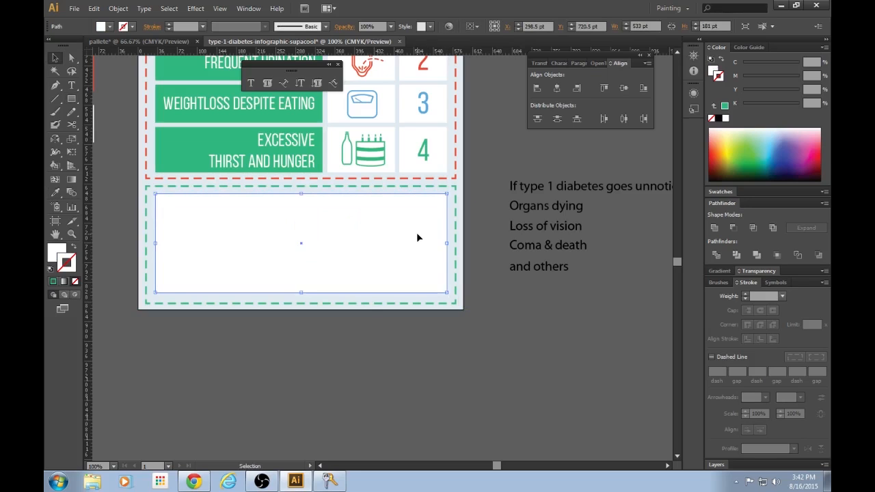
# Arrange the white rectangle behind the "Why should you have your child tested?" heading but in front of the page background
pyautogui.hotkey('ctrl', 'shift', '[')
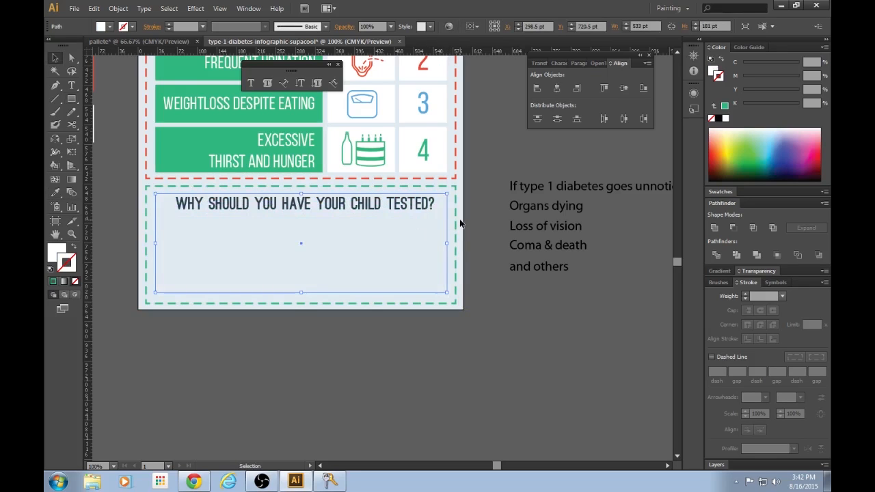
pyautogui.click(460, 224)
pyautogui.hotkey('ctrl', 'z')
pyautogui.click(406, 231)
pyautogui.moveTo(407, 230); pyautogui.dragTo(406, 246)
pyautogui.click(381, 205)
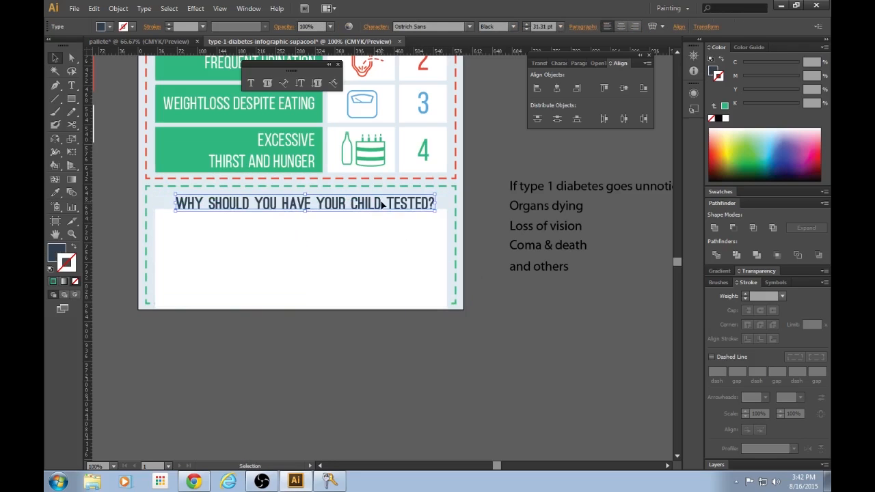
# Nudge the white rectangle up to its place in the dashed green frame and stretch its lower edge slightly downwards
pyautogui.click(384, 239)
pyautogui.press('Up')
pyautogui.press('Up')
pyautogui.press('Up')
pyautogui.press('Up')
pyautogui.press('Up')
pyautogui.press('Up')
pyautogui.press('Up')
pyautogui.press('Up')
pyautogui.press('Up')
pyautogui.press('Up')
pyautogui.press('Up')
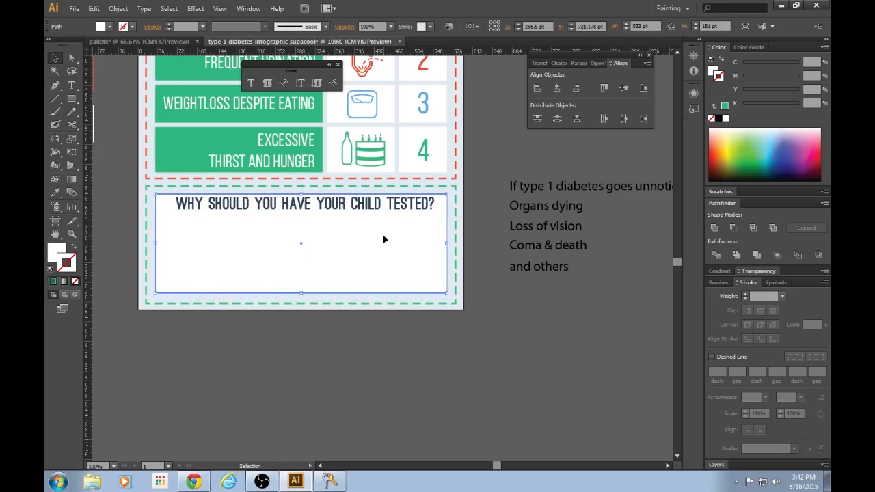
pyautogui.press('Up')
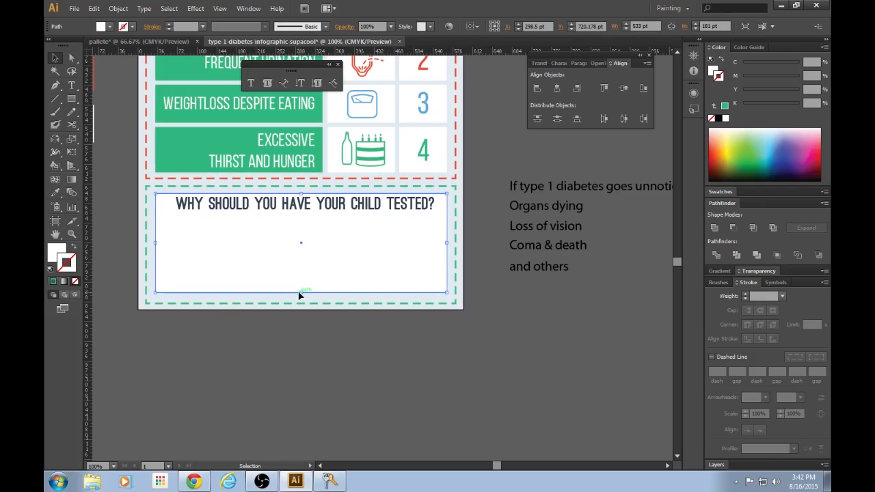
pyautogui.moveTo(301, 292); pyautogui.dragTo(301, 296)
pyautogui.click(381, 377)
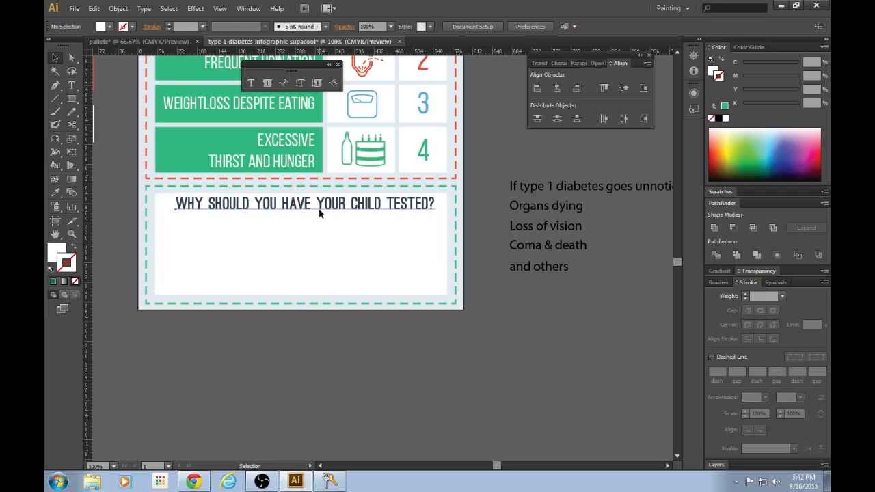
# Nudge the "Why should you have your child tested?" heading slightly down inside the white rectangle
pyautogui.click(319, 212)
pyautogui.press('Down')
pyautogui.press('Down')
pyautogui.press('Down')
pyautogui.press('Down')
pyautogui.press('Down')
pyautogui.press('Down')
pyautogui.press('Down')
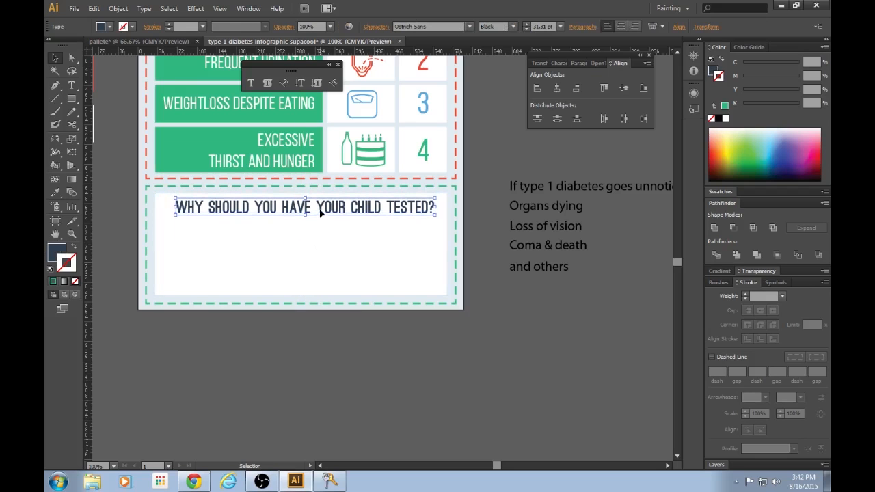
pyautogui.click(385, 296)
pyautogui.click(460, 403)
# Move the "If type 1 diabetes goes unnoticed" line below the artboard and match it to the Bebas Neue 19.8 pt body text with the Eyedropper
pyautogui.moveTo(493, 464); pyautogui.dragTo(496, 466)
pyautogui.moveTo(576, 189); pyautogui.dragTo(220, 359)
pyautogui.scroll(2, 433, 381)
pyautogui.scroll(3, 432, 386)
pyautogui.press('i')
pyautogui.click(288, 127)
pyautogui.scroll(-4, 511, 287)
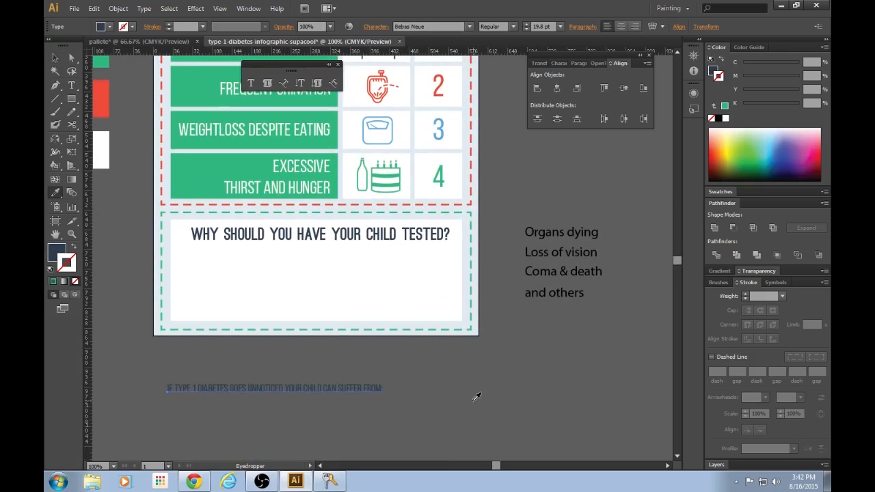
# Place the "If type 1 diabetes goes unnoticed" line under the heading and recolour it with the green of the symptom bars
pyautogui.press('v')
pyautogui.moveTo(366, 389); pyautogui.dragTo(401, 253)
pyautogui.scroll(2, 172, 161)
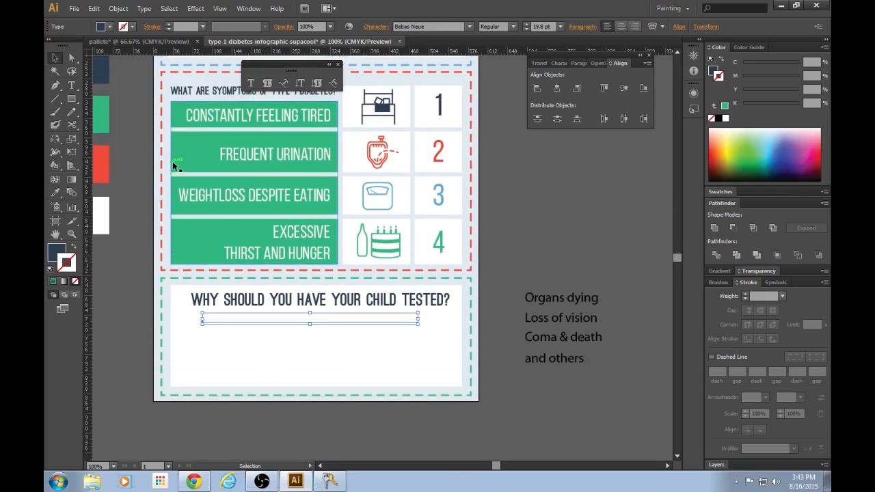
pyautogui.press('i')
pyautogui.click(172, 162)
pyautogui.scroll(-1, 378, 244)
pyautogui.click(378, 244)
# Enlarge the green "If type 1 diabetes goes unnoticed" line to 23.22 pt and nudge it left to centre it under the heading
pyautogui.press('v')
pyautogui.moveTo(419, 273); pyautogui.dragTo(456, 273)
pyautogui.press('Left')
pyautogui.press('Left')
pyautogui.press('Left')
pyautogui.press('Left')
pyautogui.press('Left')
pyautogui.press('Left')
pyautogui.press('Left')
pyautogui.press('Left')
pyautogui.press('Left')
pyautogui.press('Left')
pyautogui.press('Left')
pyautogui.press('Left')
pyautogui.press('Left')
pyautogui.press('Left')
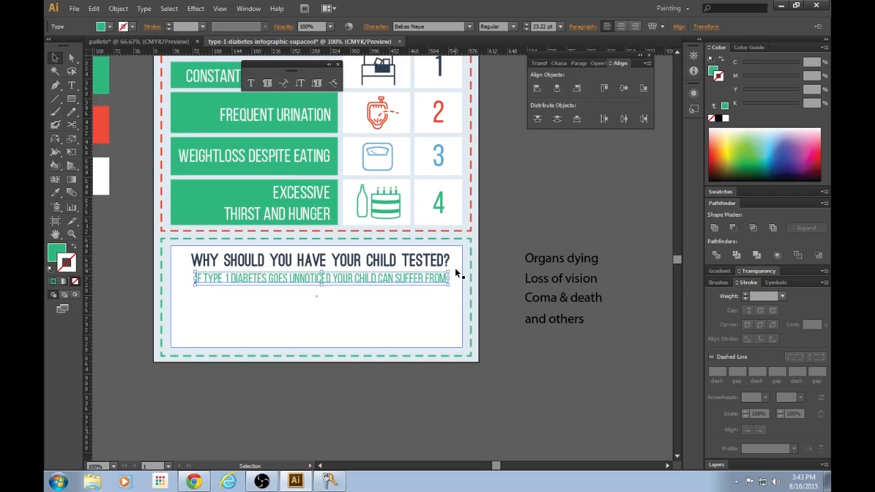
pyautogui.click(527, 218)
# Move the "Organs dying", "Loss of vision" and "Coma & death" texts into a row below the green line
pyautogui.scroll(-2, 527, 217)
pyautogui.scroll(1, 527, 276)
pyautogui.moveTo(569, 252); pyautogui.dragTo(226, 292)
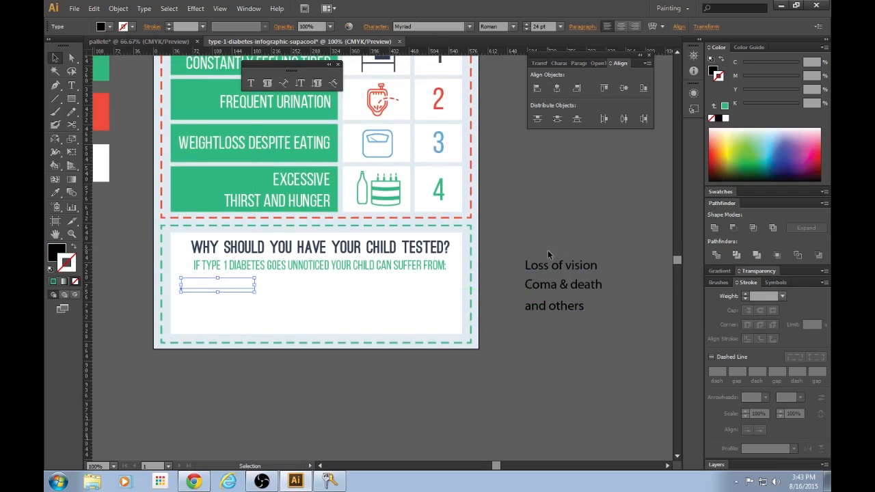
pyautogui.moveTo(551, 269); pyautogui.dragTo(293, 293)
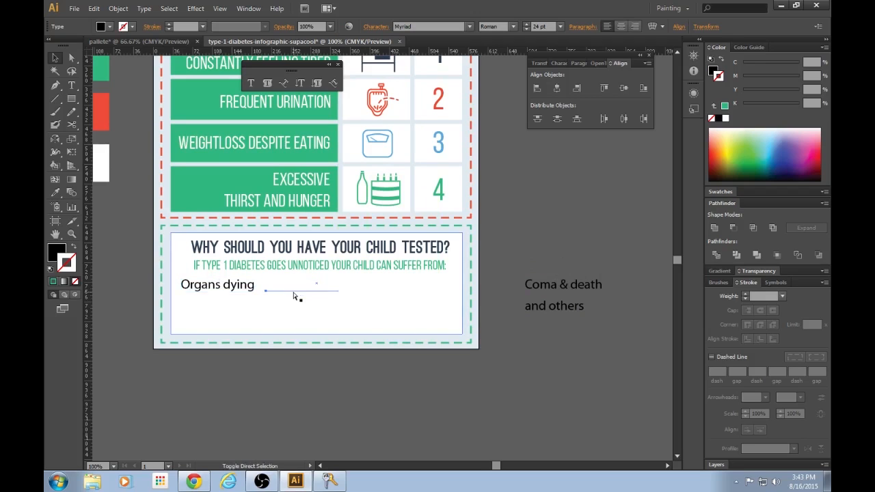
pyautogui.moveTo(540, 285); pyautogui.dragTo(367, 283)
pyautogui.click(505, 361)
# Add the text "Hyperglycemia (too much blood in sugar)" in Bebas Neue 19.8 pt and place it under "Organs dying"
pyautogui.press('t')
pyautogui.click(526, 283)
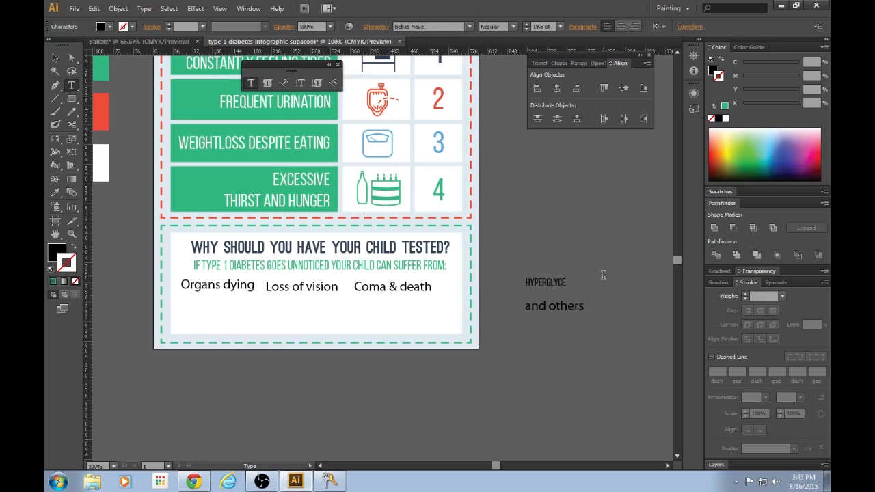
pyautogui.press('Escape')
pyautogui.moveTo(561, 282); pyautogui.dragTo(218, 309)
pyautogui.doubleClick(230, 309)
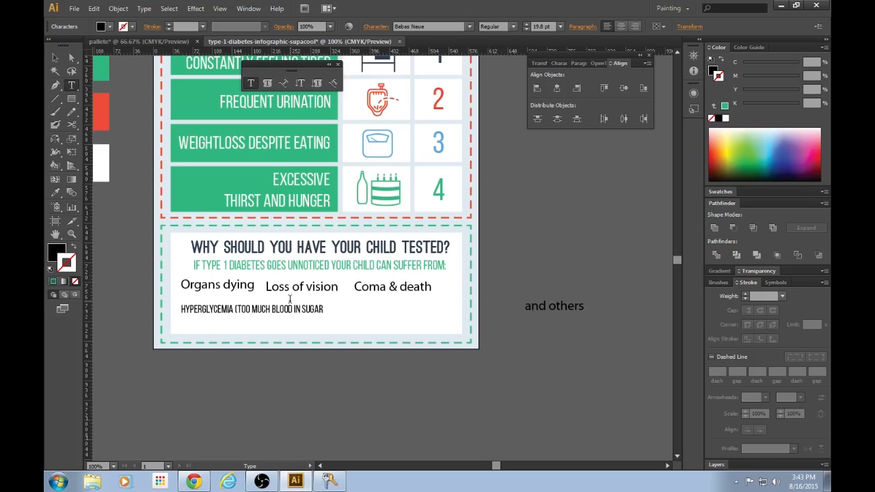
pyautogui.press('Escape')
pyautogui.click(508, 355)
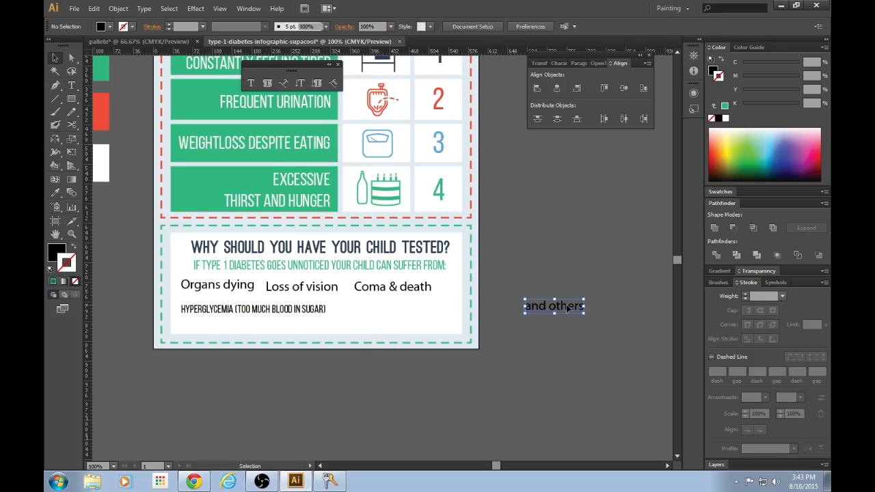
# Move the "and others" text under "Coma & death" and bring it to the front of the white rectangle
pyautogui.click(567, 309)
pyautogui.moveTo(555, 308); pyautogui.dragTo(385, 311)
pyautogui.click(512, 367)
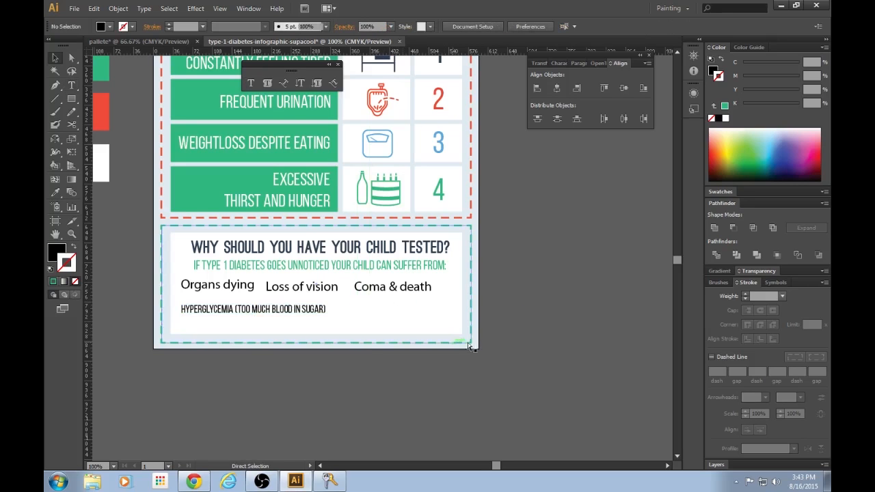
pyautogui.click(554, 306)
pyautogui.moveTo(555, 308); pyautogui.dragTo(383, 314)
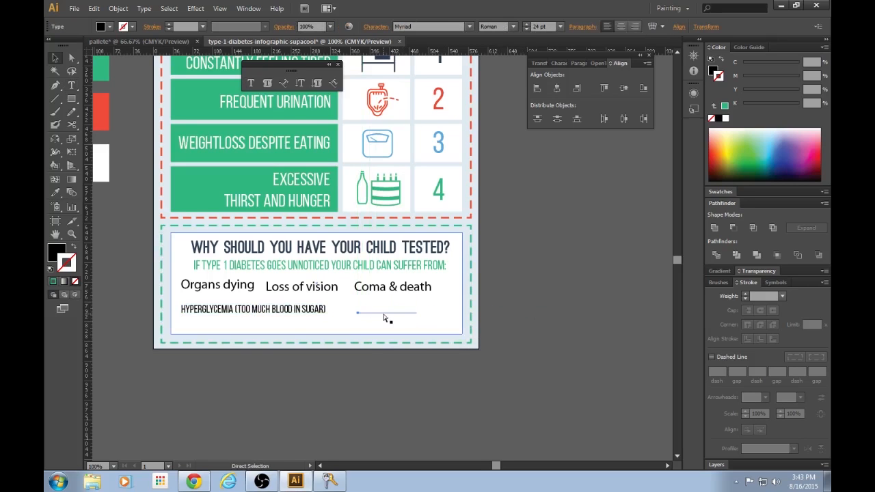
pyautogui.hotkey('ctrl', 'shift', ']')
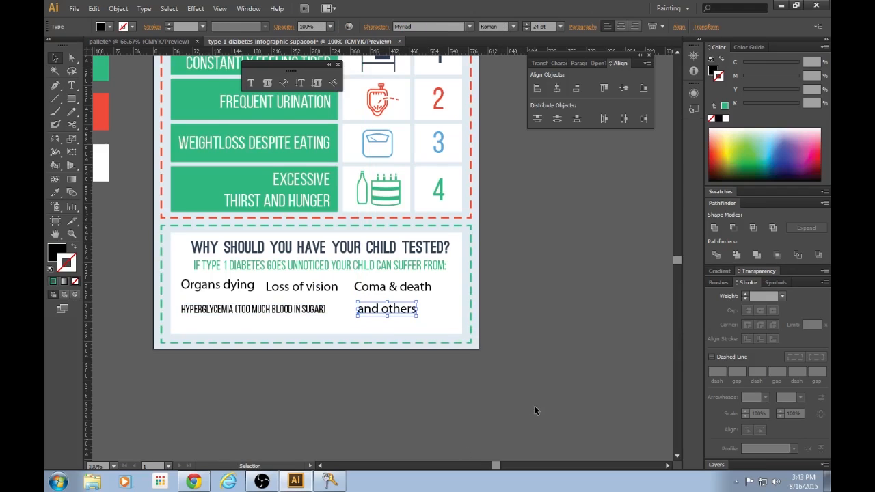
pyautogui.scroll(5, 535, 410)
pyautogui.scroll(-4, 435, 368)
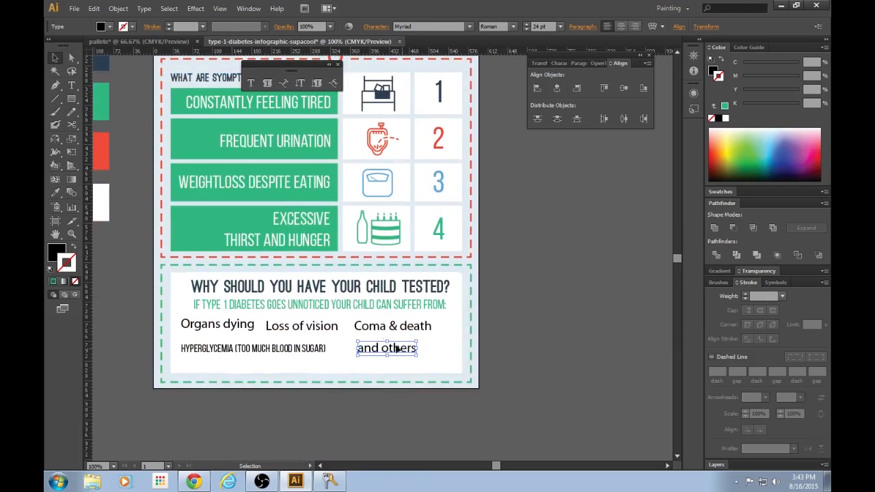
pyautogui.click(354, 290)
pyautogui.hotkey('ctrl', 'shift', 'a')
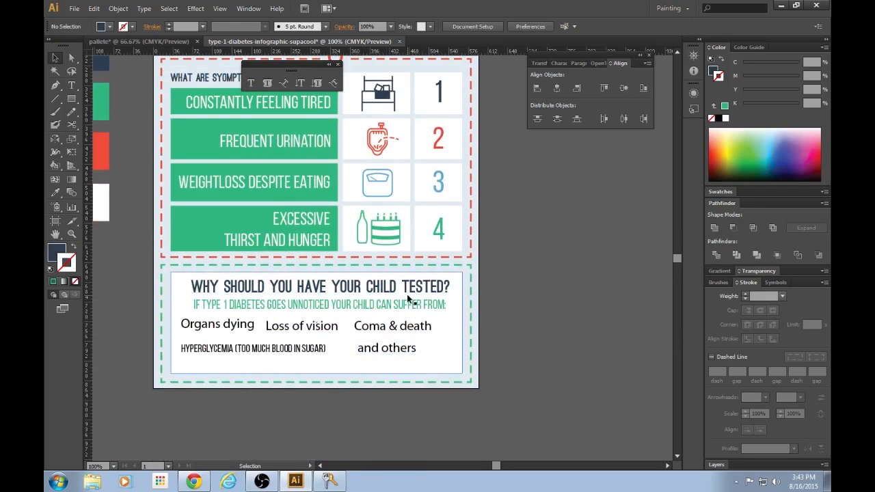
pyautogui.click(264, 307)
pyautogui.click(522, 332)
pyautogui.scroll(-2, 521, 331)
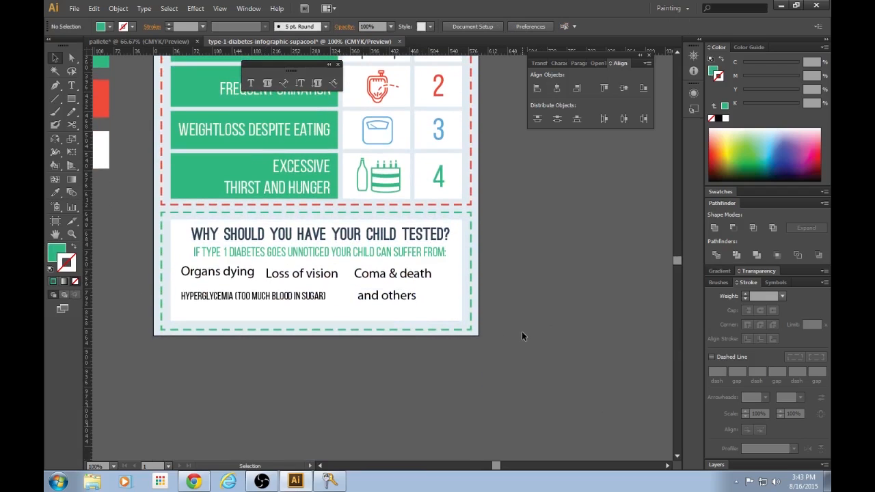
# Match all five consequence texts to the dark blue Bebas Neue 19.8 pt body text with the Eyedropper
pyautogui.click(221, 278)
pyautogui.keyDown('shift'); pyautogui.click(299, 277); pyautogui.keyUp('shift')
pyautogui.keyDown('shift'); pyautogui.click(357, 275); pyautogui.keyUp('shift')
pyautogui.keyDown('shift'); pyautogui.click(379, 297); pyautogui.keyUp('shift')
pyautogui.keyDown('shift'); pyautogui.click(293, 298); pyautogui.keyUp('shift')
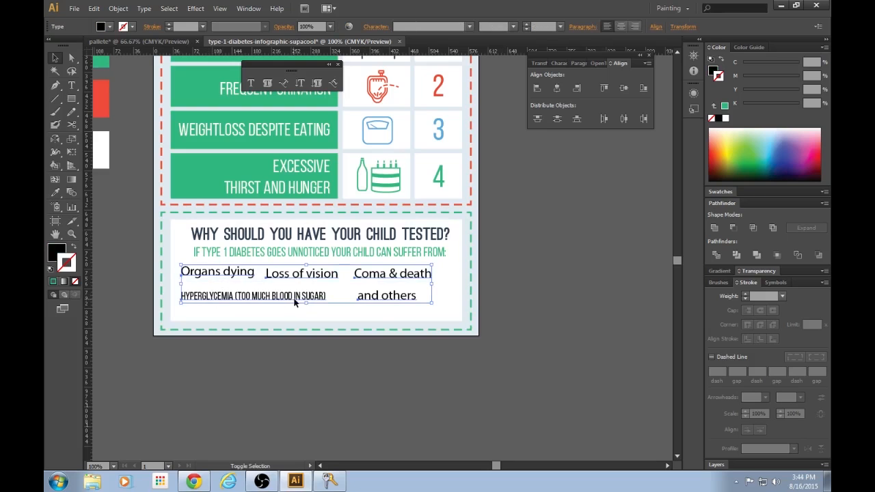
pyautogui.scroll(6, 359, 328)
pyautogui.press('i')
pyautogui.click(246, 110)
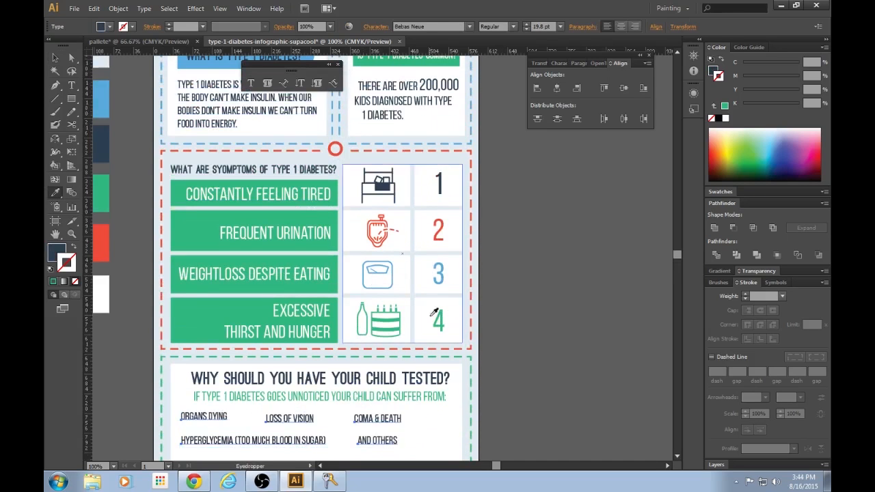
pyautogui.scroll(-5, 521, 385)
pyautogui.press('v')
pyautogui.click(521, 385)
pyautogui.scroll(-2, 522, 384)
# Enlarge the "Organs dying", "Loss of vision" and "Coma & death" texts to about 29 pt, keeping them in one row
pyautogui.moveTo(205, 249); pyautogui.dragTo(210, 251)
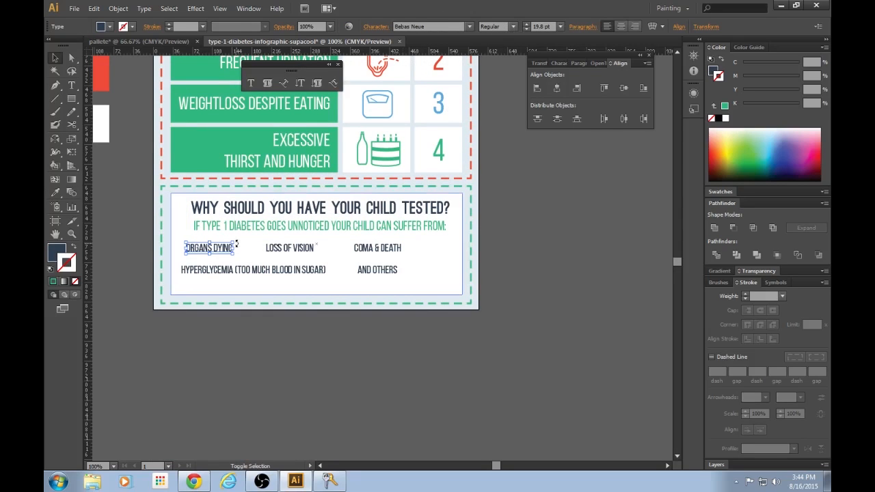
pyautogui.moveTo(234, 242); pyautogui.dragTo(263, 240)
pyautogui.moveTo(250, 248); pyautogui.dragTo(246, 249)
pyautogui.click(303, 247)
pyautogui.moveTo(303, 247); pyautogui.dragTo(343, 240)
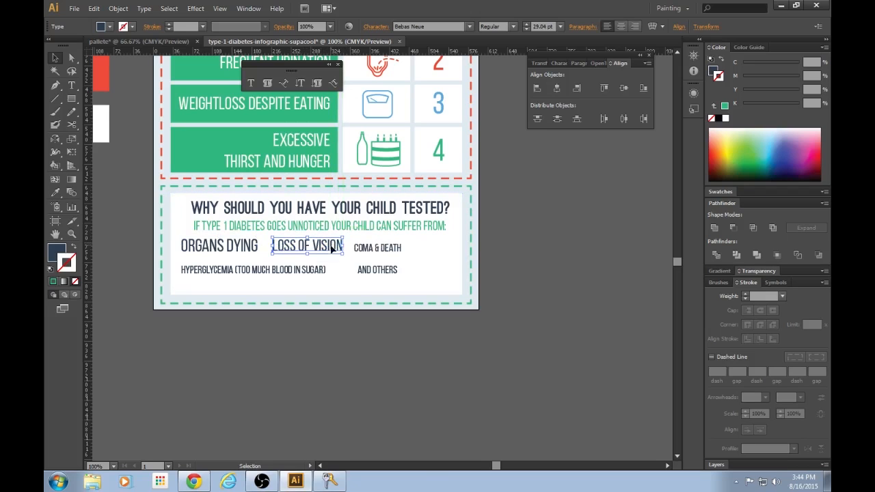
pyautogui.click(377, 248)
pyautogui.moveTo(402, 244); pyautogui.dragTo(418, 254)
# Set the word "Hyperglycemia" to 24 pt, leaving the bracketed text smaller, and place the line level with "and others"
pyautogui.click(307, 271)
pyautogui.moveTo(311, 271); pyautogui.dragTo(323, 279)
pyautogui.doubleClick(230, 280)
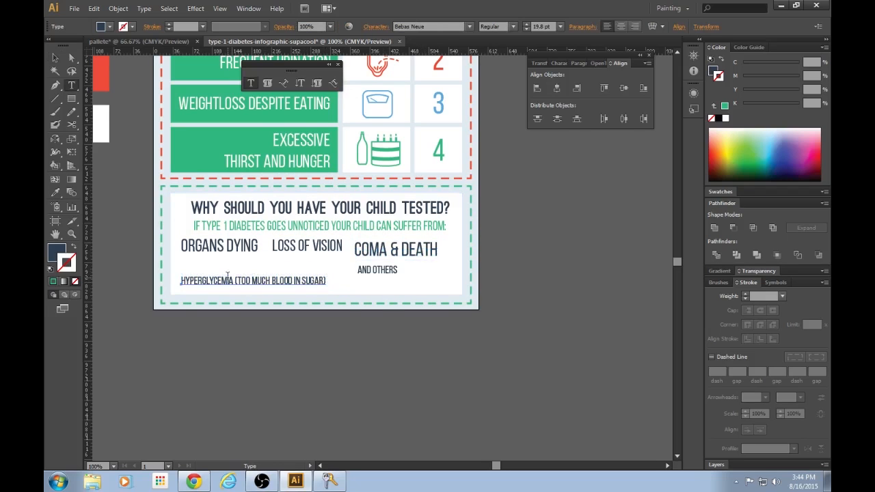
pyautogui.moveTo(232, 279); pyautogui.dragTo(189, 280)
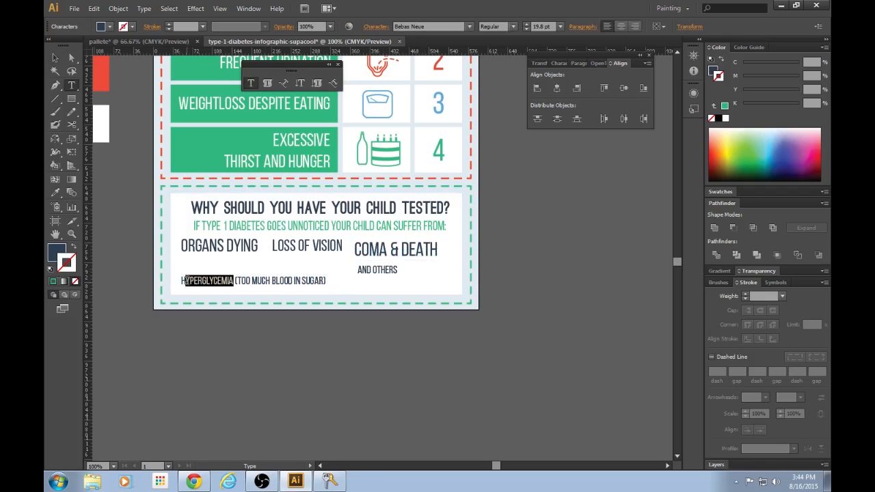
pyautogui.click(560, 26)
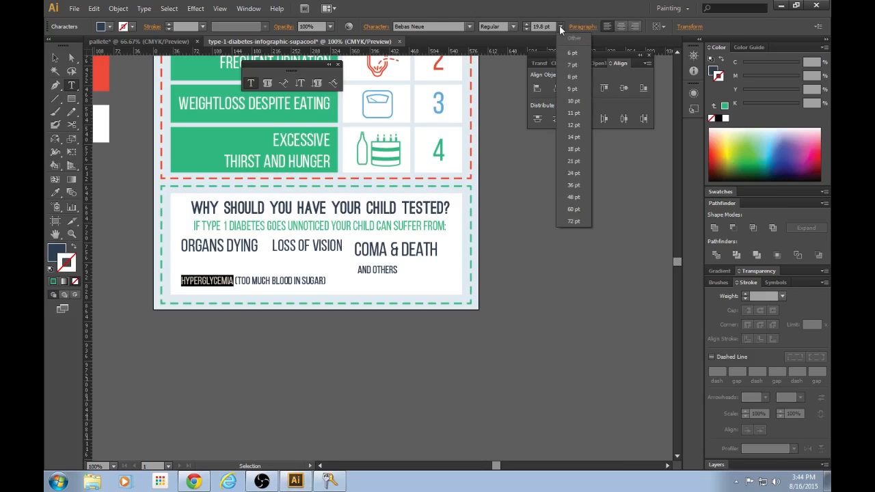
pyautogui.click(581, 202)
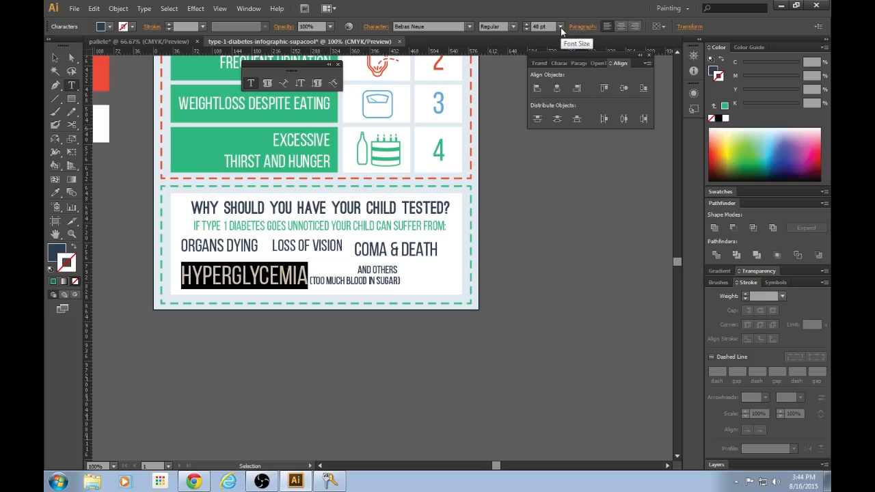
pyautogui.click(560, 27)
pyautogui.click(575, 173)
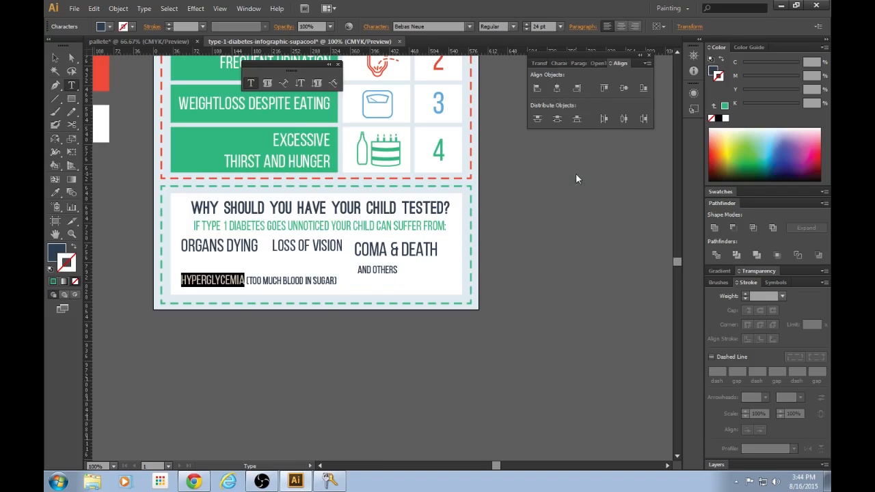
pyautogui.press('Escape')
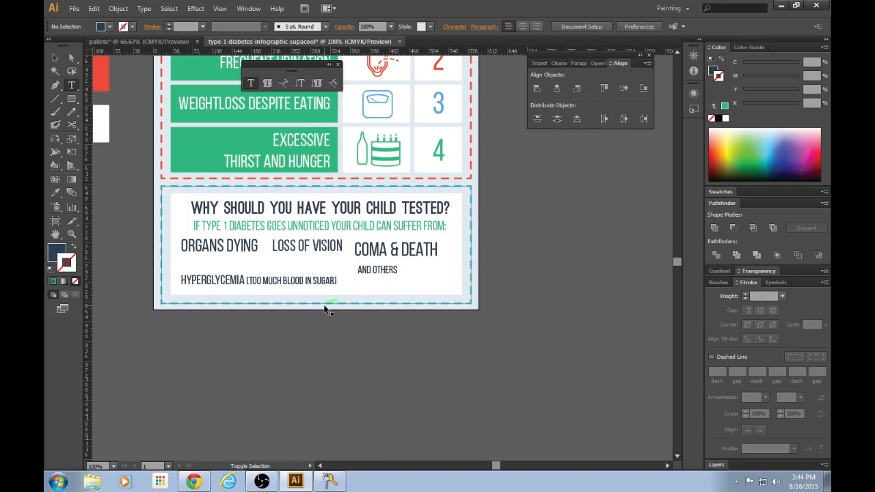
pyautogui.moveTo(261, 288); pyautogui.dragTo(260, 277)
# Enlarge the "and others" text to 29.12 pt below "Coma & death"
pyautogui.click(377, 270)
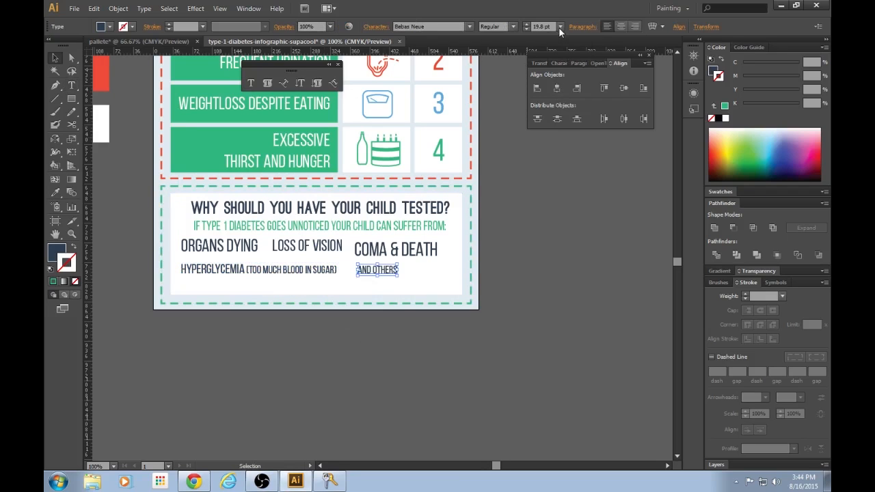
pyautogui.click(560, 28)
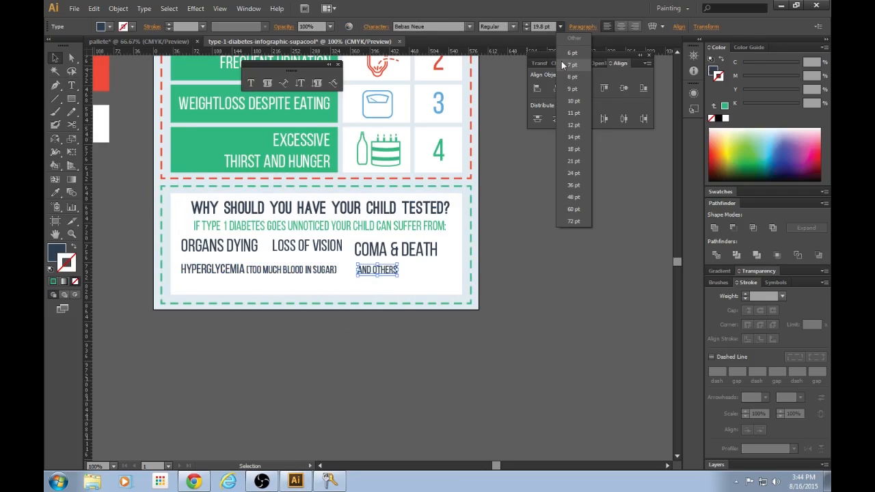
pyautogui.click(579, 160)
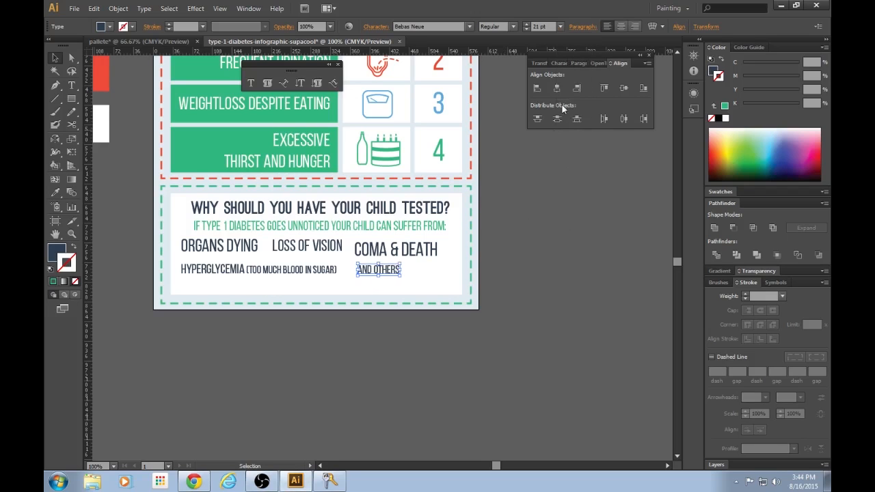
pyautogui.moveTo(400, 262); pyautogui.dragTo(406, 281)
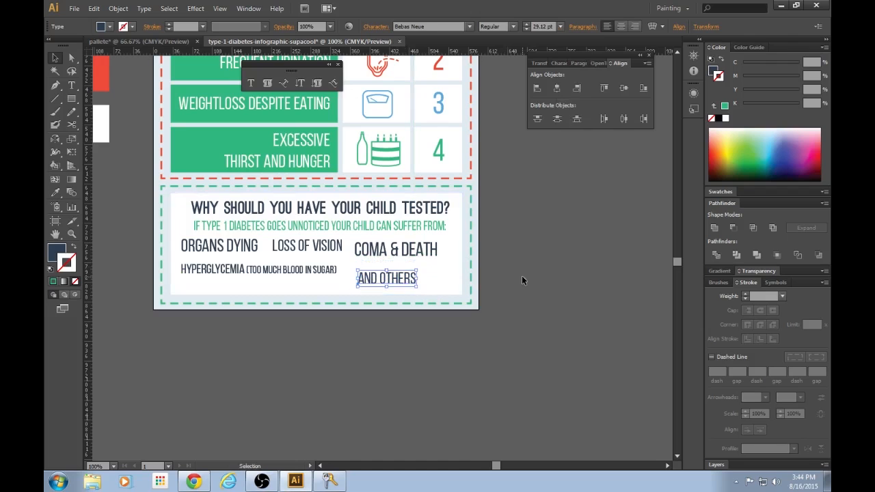
pyautogui.click(524, 281)
# Arrange the consequence texts in two rows: "Organs dying" and "Hyperglycemia" above "Loss of vision", "Coma & death" and "and others"
pyautogui.moveTo(301, 270); pyautogui.dragTo(305, 281)
pyautogui.moveTo(304, 282); pyautogui.dragTo(406, 251)
pyautogui.click(432, 362)
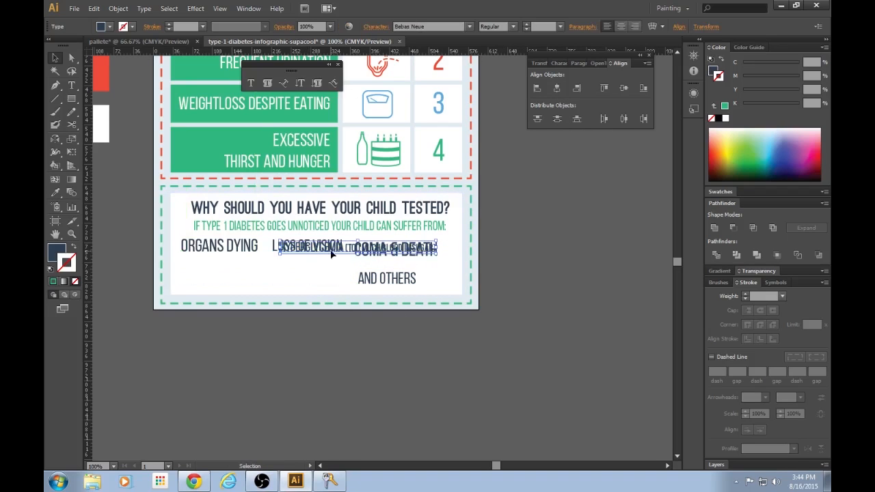
pyautogui.moveTo(273, 250); pyautogui.dragTo(181, 282)
pyautogui.moveTo(408, 251); pyautogui.dragTo(284, 283)
pyautogui.moveTo(310, 250); pyautogui.dragTo(333, 251)
pyautogui.moveTo(230, 253); pyautogui.dragTo(290, 253)
pyautogui.click(546, 272)
# Draw a 22 pt circle between "Organs dying" and "Hyperglycemia" and fill it with the palette's red using the Eyedropper
pyautogui.press('l')
pyautogui.press('i')
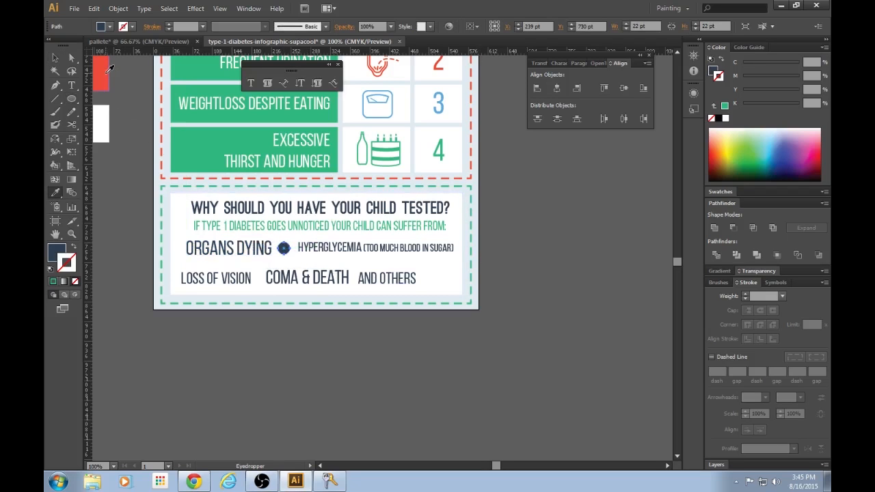
pyautogui.click(103, 71)
pyautogui.press('v')
pyautogui.click(502, 246)
# Shrink the red circle to about 15 pt and close up the spacing between "Organs dying", the circle and the "Hyperglycemia" text
pyautogui.scroll(-6, 476, 287)
pyautogui.hotkey('ctrl', '+')
pyautogui.hotkey('ctrl', '+')
pyautogui.scroll(2, 274, 196)
pyautogui.scroll(3, 274, 198)
pyautogui.hotkey('ctrl', '+')
pyautogui.moveTo(248, 182); pyautogui.dragTo(424, 204)
pyautogui.click(268, 170)
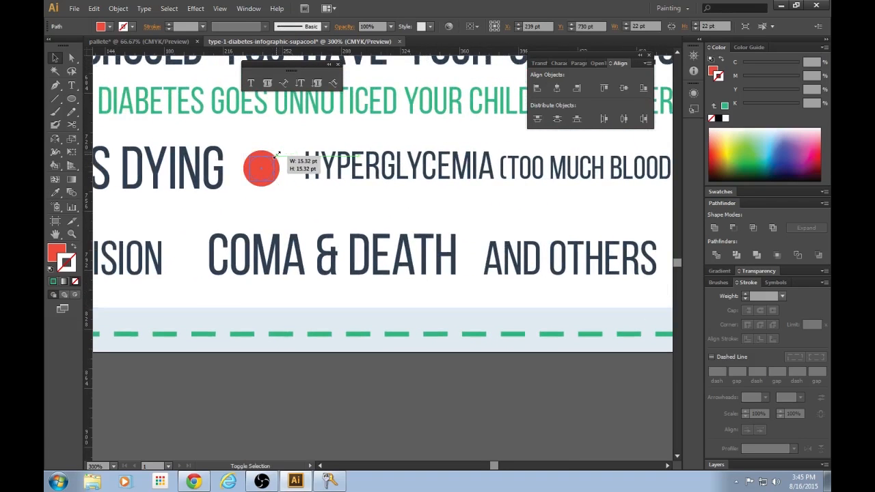
pyautogui.moveTo(267, 171); pyautogui.dragTo(255, 174)
pyautogui.moveTo(334, 167); pyautogui.dragTo(309, 184)
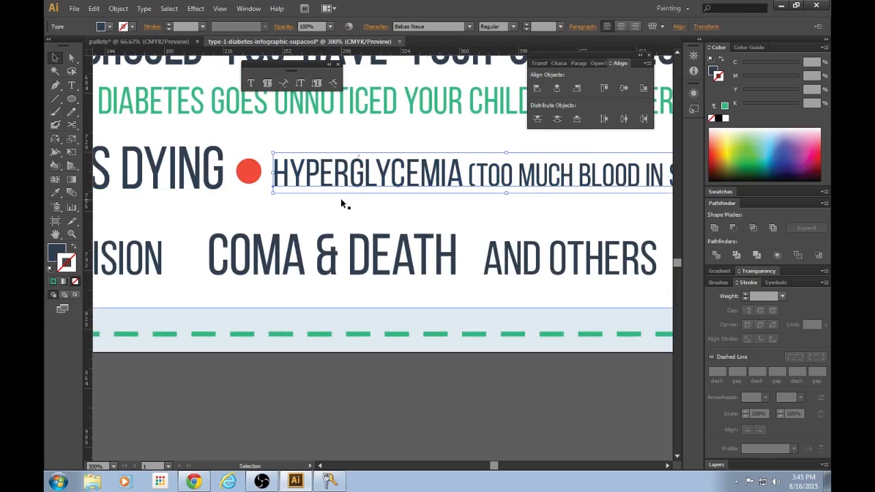
# Place copies of the red circle on both sides of "Coma & death", shifting "and others" to make room
pyautogui.moveTo(248, 171); pyautogui.dragTo(555, 262)
pyautogui.click(546, 366)
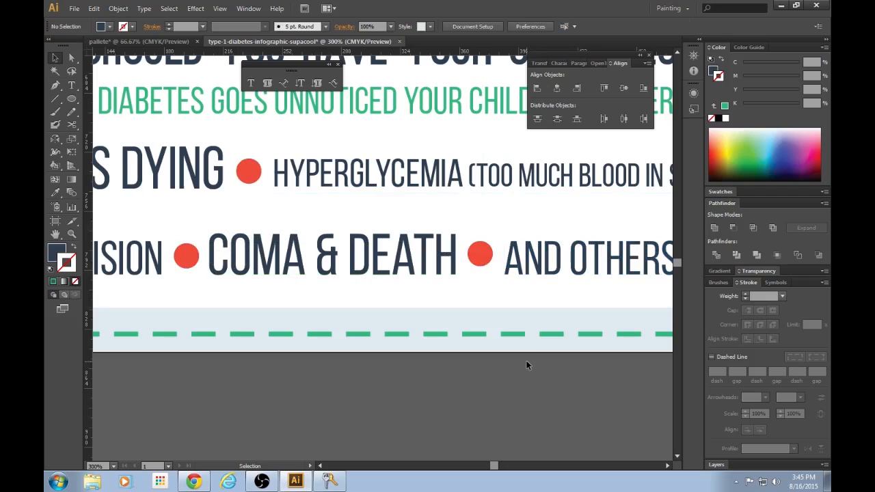
pyautogui.hotkey('ctrl', '-')
pyautogui.hotkey('ctrl', '-')
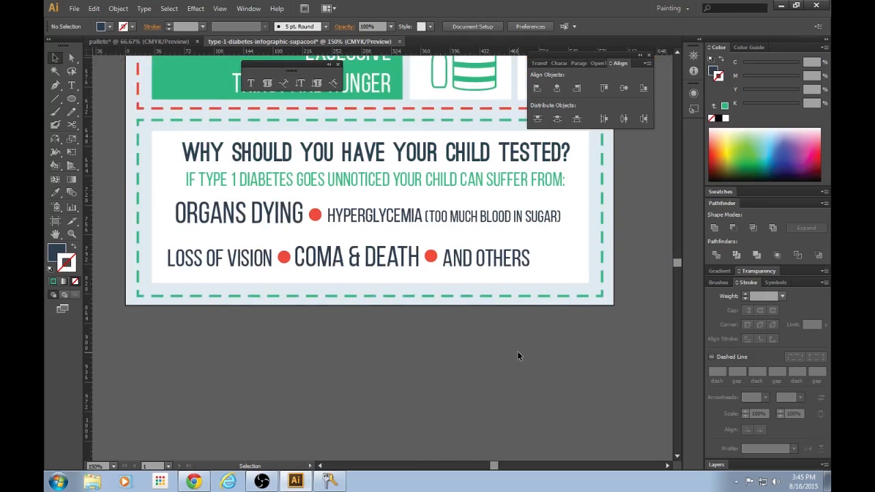
# Set the word "Hyperglycemia" to 28 pt, keeping its wording and the smaller bracketed text
pyautogui.hotkey('ctrl', '+')
pyautogui.press('t')
pyautogui.moveTo(439, 202); pyautogui.dragTo(307, 202)
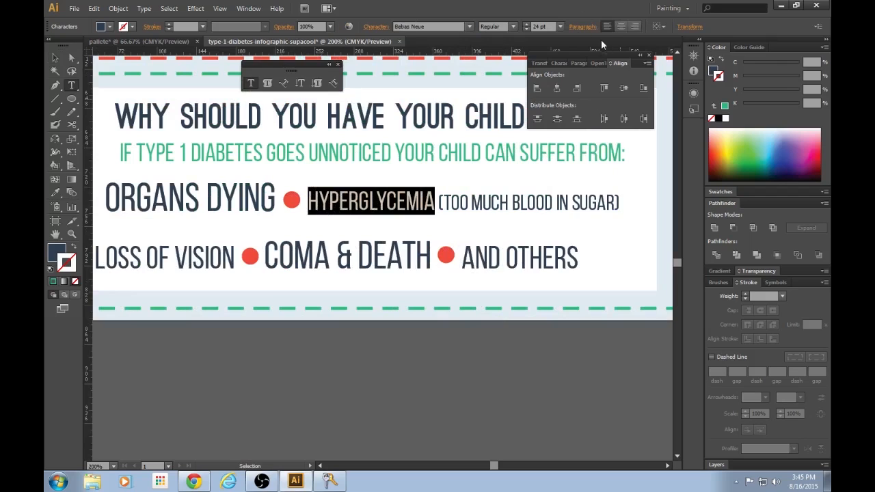
pyautogui.click(562, 27)
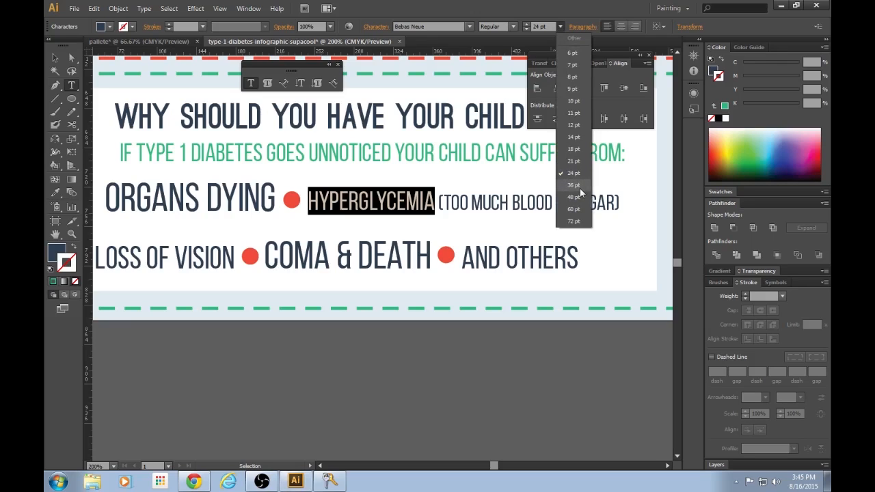
pyautogui.click(539, 26)
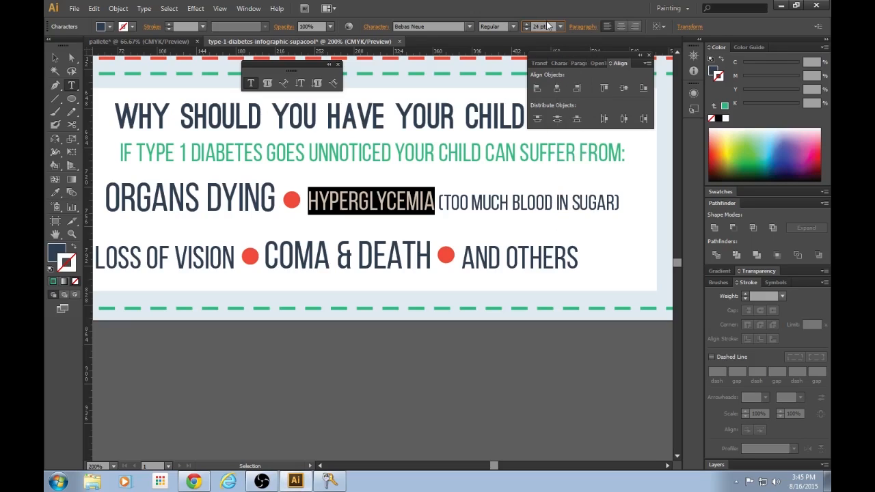
pyautogui.write('28')
pyautogui.press('Return')
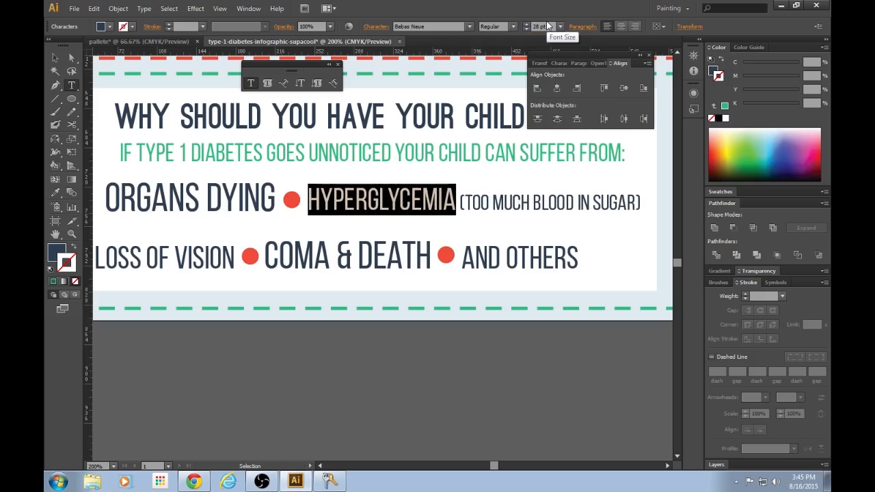
pyautogui.write('AV')
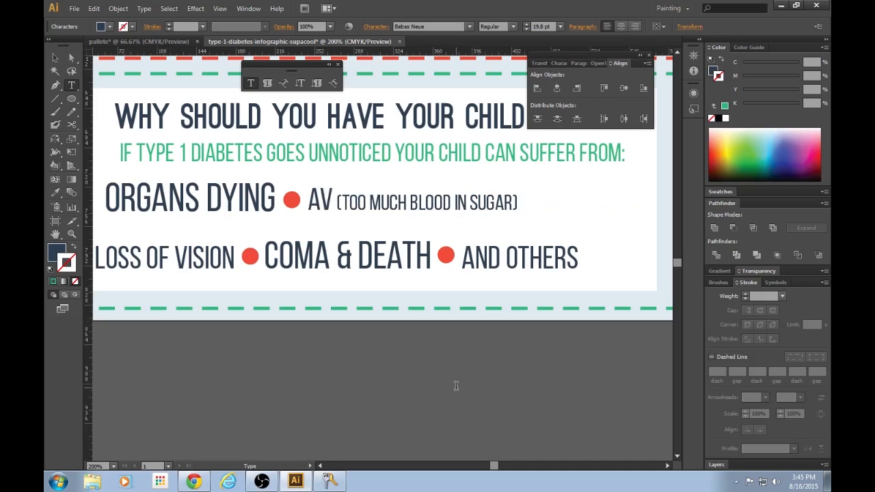
pyautogui.hotkey('ctrl', 'z')
pyautogui.press('Escape')
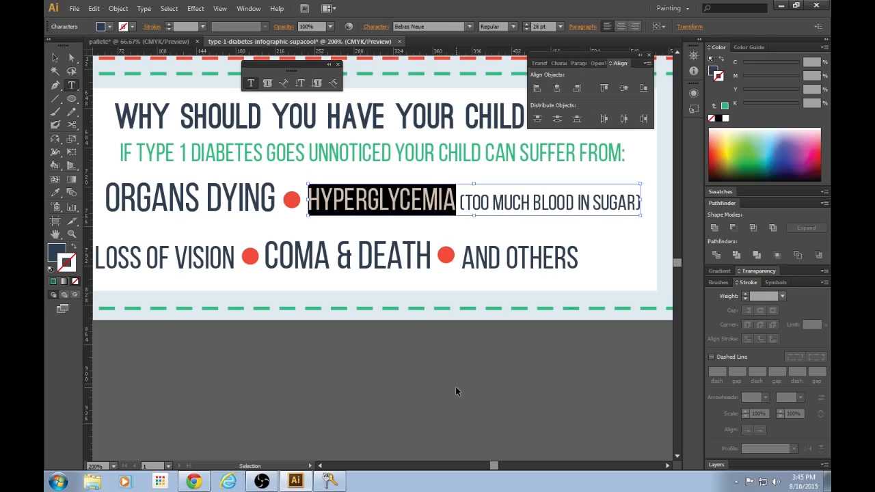
pyautogui.click(455, 386)
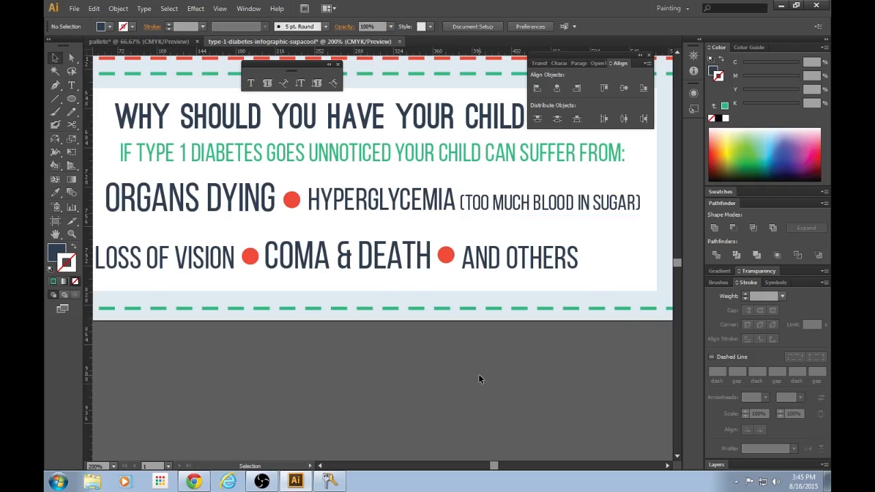
# Nudge the whole lower row, from "Loss of vision" to "and others" with its two red circles, right to center it under the heading
pyautogui.hotkey('ctrl', '-')
pyautogui.hotkey('ctrl', '-')
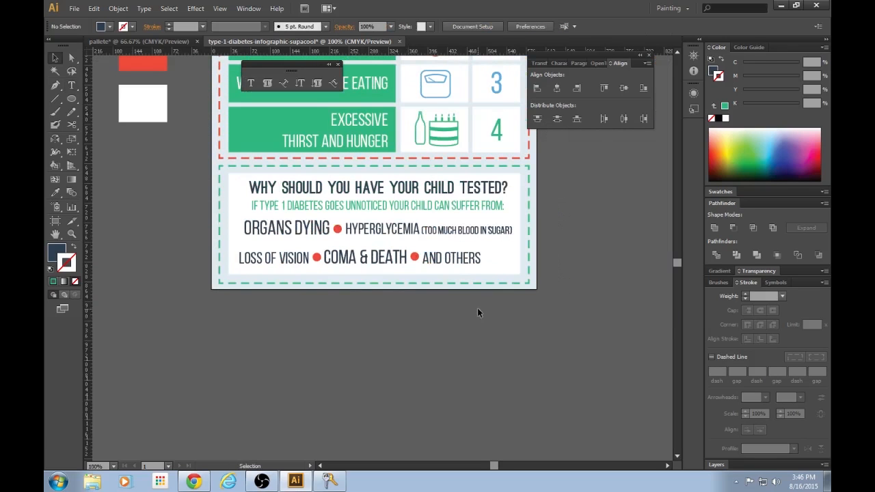
pyautogui.click(436, 260)
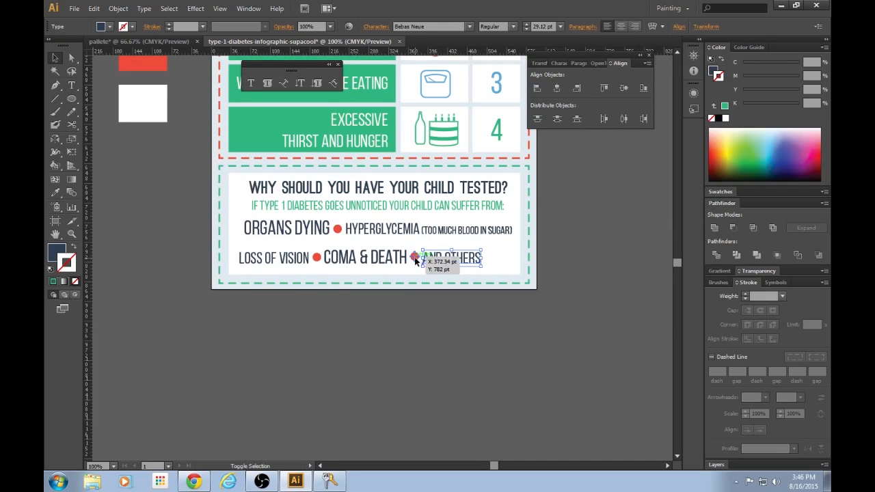
pyautogui.keyDown('shift'); pyautogui.click(415, 258); pyautogui.keyUp('shift')
pyautogui.keyDown('shift'); pyautogui.click(334, 264); pyautogui.keyUp('shift')
pyautogui.keyDown('shift'); pyautogui.click(316, 257); pyautogui.keyUp('shift')
pyautogui.keyDown('shift'); pyautogui.click(301, 259); pyautogui.keyUp('shift')
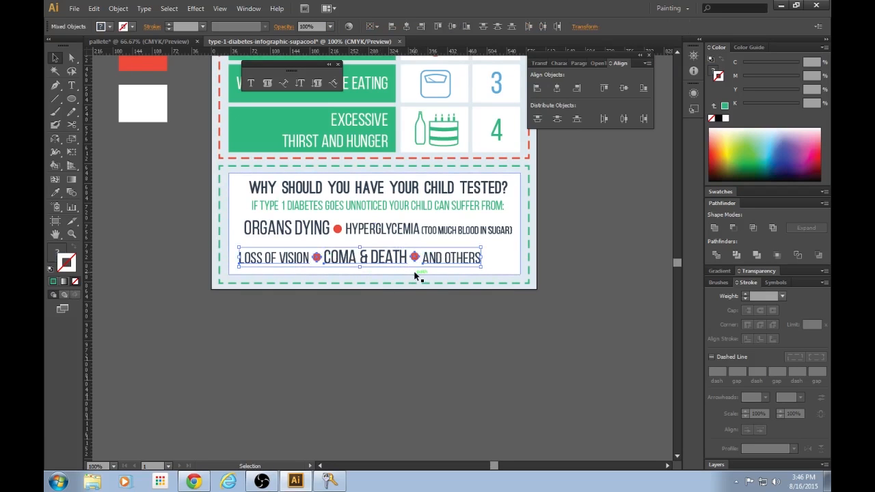
pyautogui.press('Right')
pyautogui.press('Right')
pyautogui.press('Right')
pyautogui.press('Right')
pyautogui.press('Right')
pyautogui.press('Right')
pyautogui.press('Right')
pyautogui.press('Right')
pyautogui.press('Right')
pyautogui.press('Right')
pyautogui.press('Right')
pyautogui.press('Right')
pyautogui.press('Right')
pyautogui.press('Right')
pyautogui.press('Right')
pyautogui.press('Right')
pyautogui.press('Right')
pyautogui.press('Right')
pyautogui.press('Right')
pyautogui.press('Right')
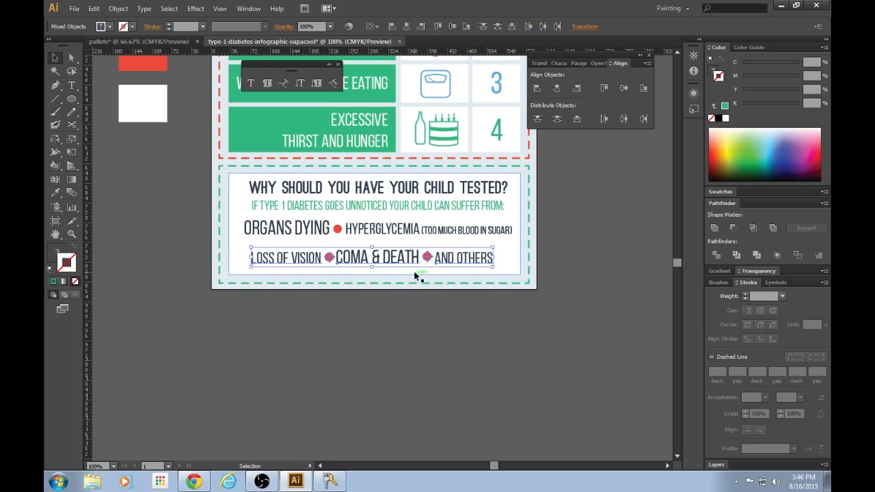
pyautogui.press('Right')
pyautogui.press('Right')
pyautogui.press('Right')
pyautogui.press('Right')
pyautogui.press('Right')
pyautogui.press('Right')
pyautogui.press('Right')
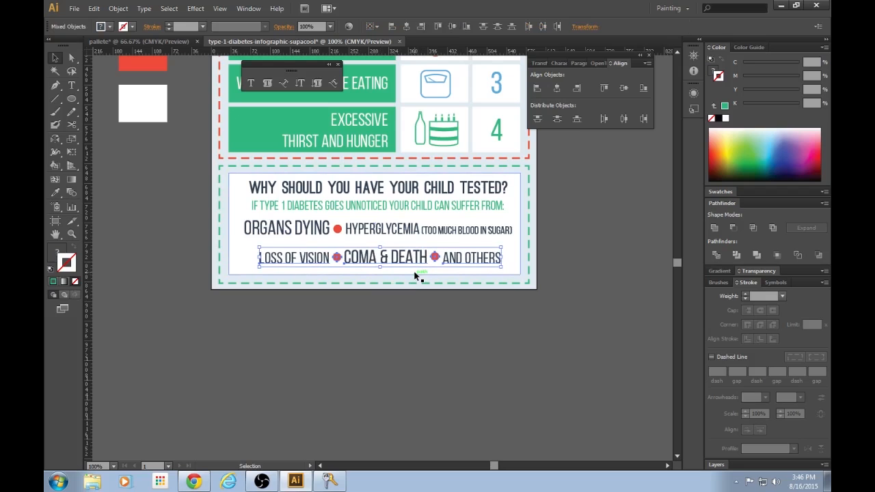
pyautogui.click(416, 334)
# Examine the overall layout of the infographic from its bottom section up to the reference samples above it
pyautogui.scroll(3, 416, 334)
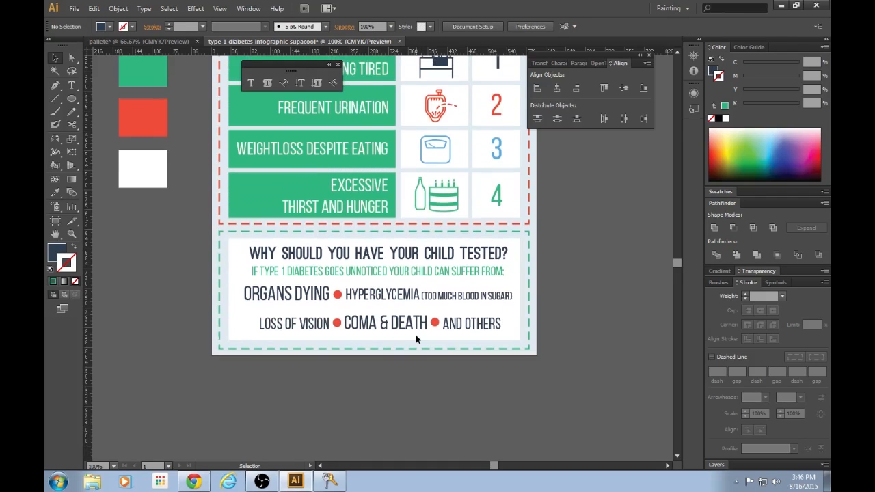
pyautogui.scroll(1, 578, 395)
pyautogui.scroll(3, 578, 397)
pyautogui.scroll(-2, 579, 397)
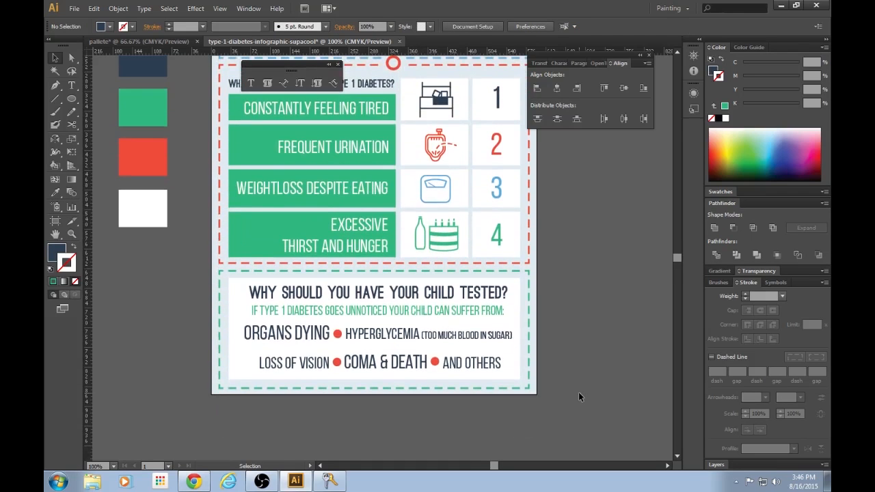
pyautogui.hotkey('ctrl', '-')
pyautogui.scroll(2, 579, 397)
pyautogui.scroll(-1, 578, 397)
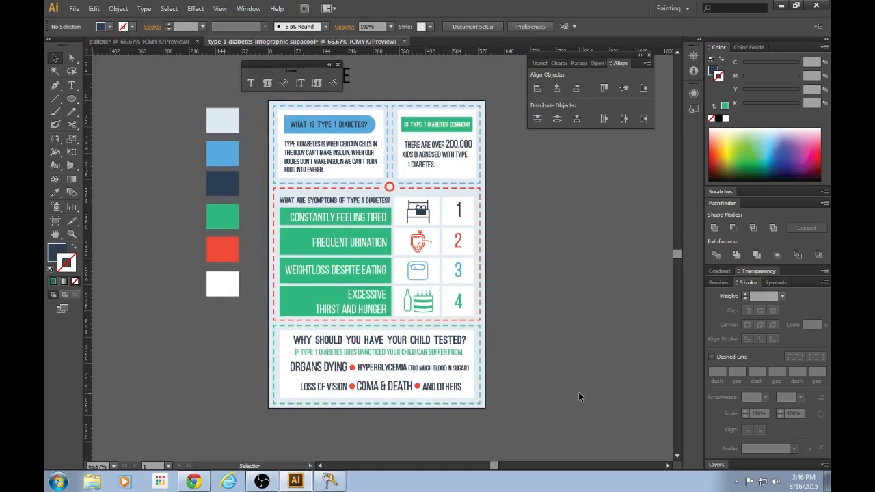
pyautogui.hotkey('ctrl', '+')
pyautogui.hotkey('ctrl', '-')
pyautogui.scroll(1, 579, 392)
pyautogui.scroll(4, 578, 391)
pyautogui.scroll(-2, 578, 392)
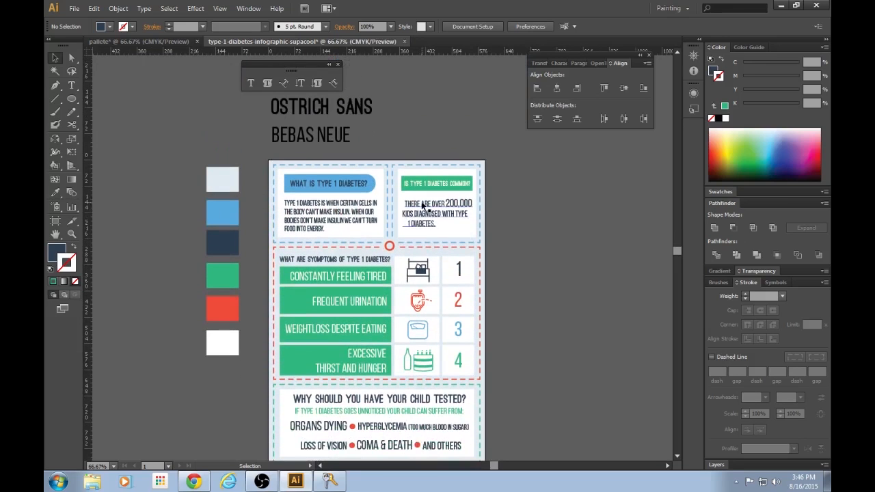
# Delete the "Ostrich Sans" and "Bebas Neue" font samples and the six color swatches outside the artboard
pyautogui.click(360, 110)
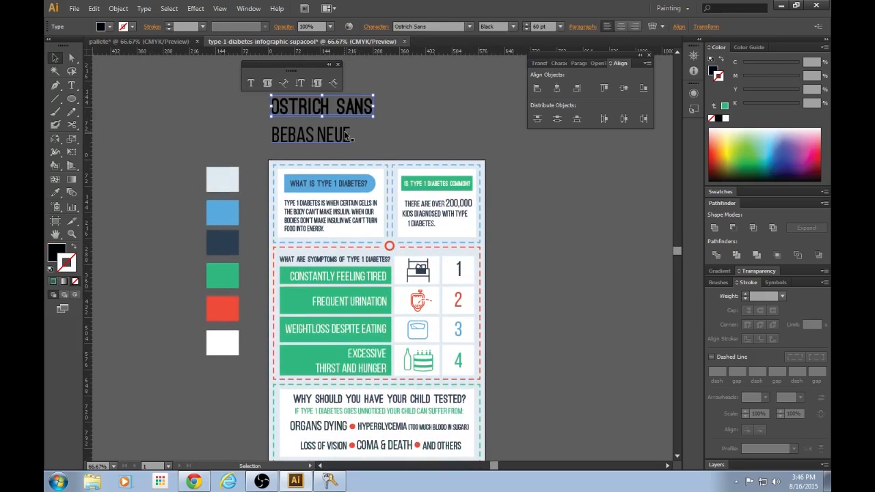
pyautogui.press('Delete')
pyautogui.click(313, 138)
pyautogui.press('Delete')
pyautogui.moveTo(175, 136); pyautogui.dragTo(228, 343)
pyautogui.press('Delete')
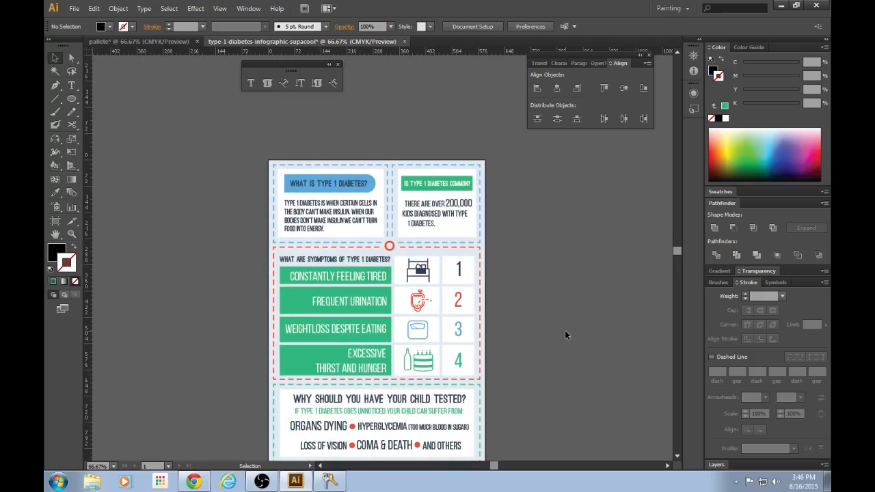
pyautogui.scroll(-4, 565, 330)
pyautogui.scroll(1, 565, 331)
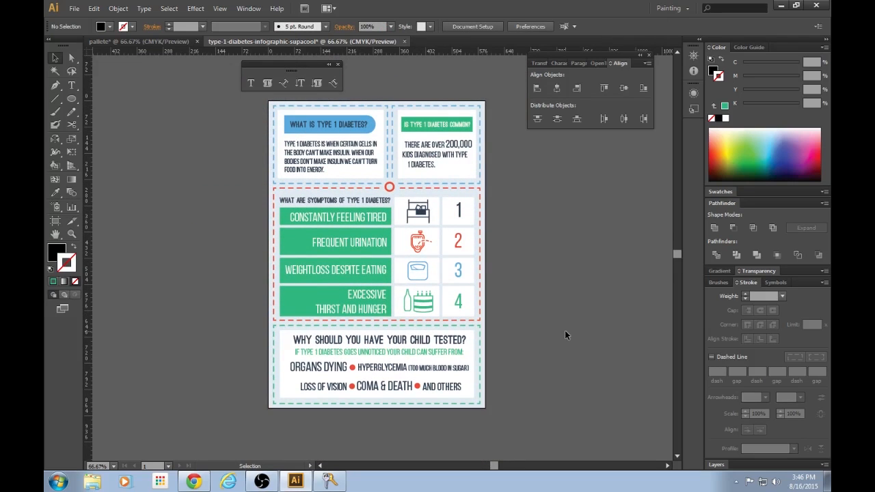